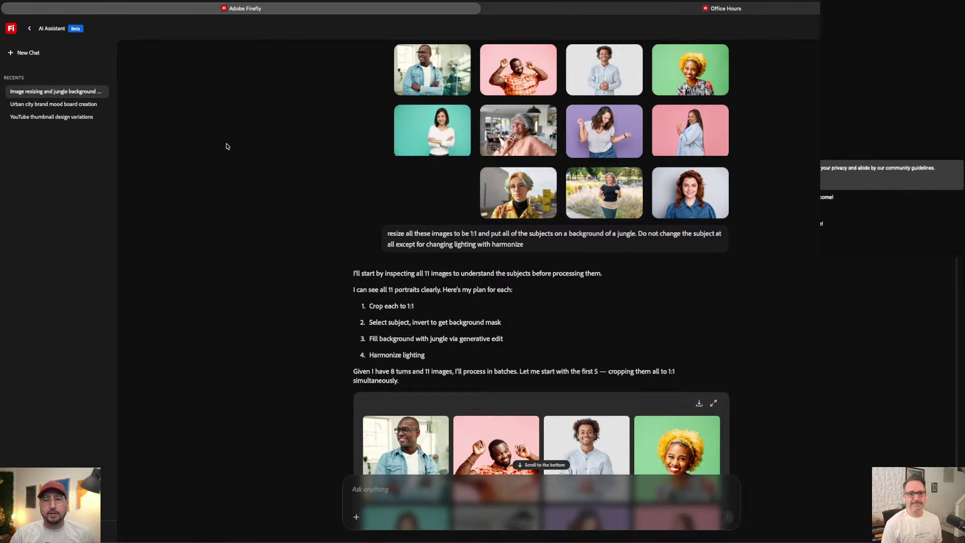
Return to the Firefly home page, open the AI Assistant and reopen the recent image resizing and jungle background chat
left_click(29, 28)
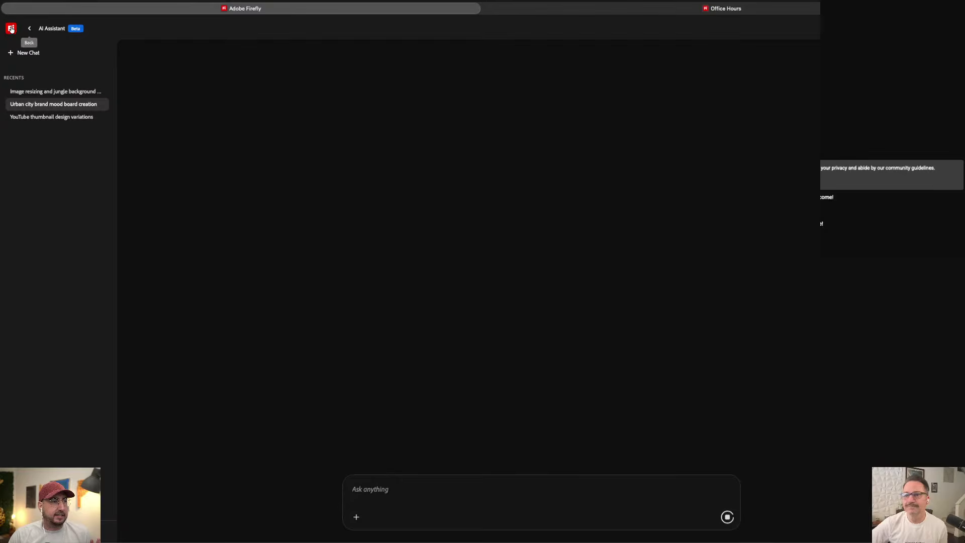
left_click(28, 29)
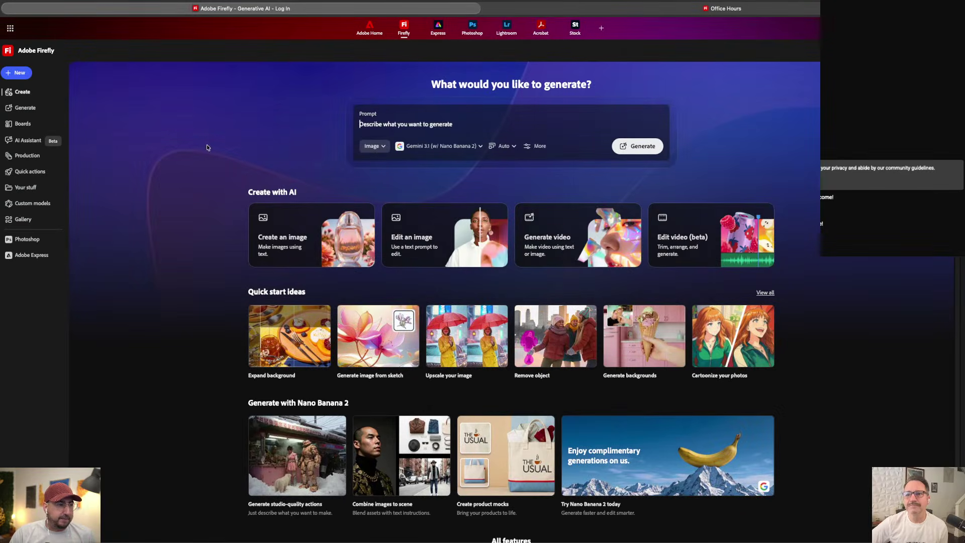
left_click(46, 141)
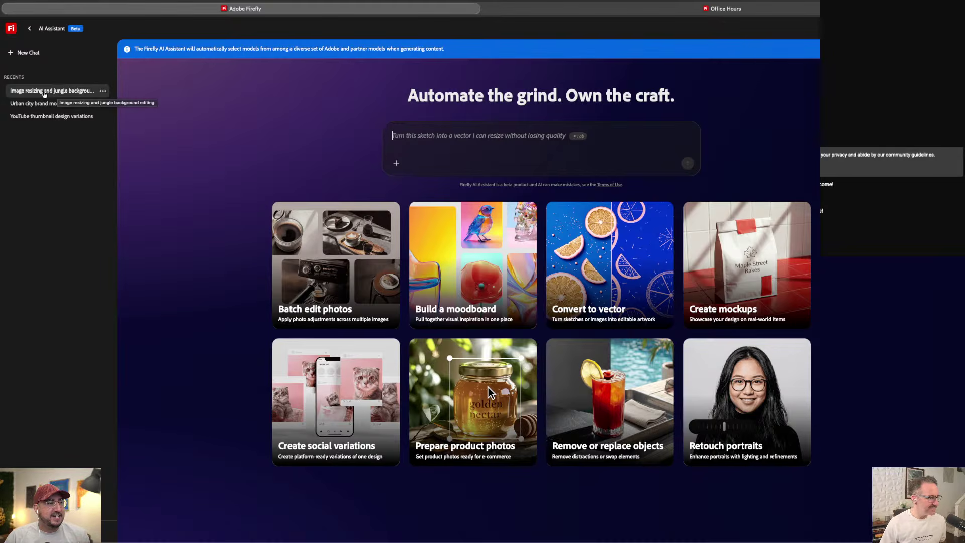
left_click(46, 93)
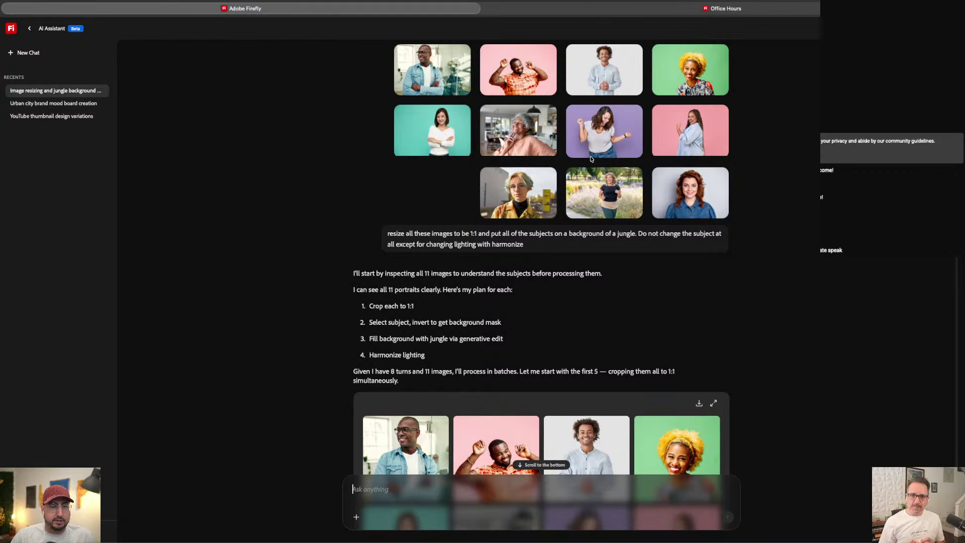
Review the chat's square crops, jungle background and lighting harmonization results, the portrait summary table and the list of output files
scroll(478, 241, "down", 2)
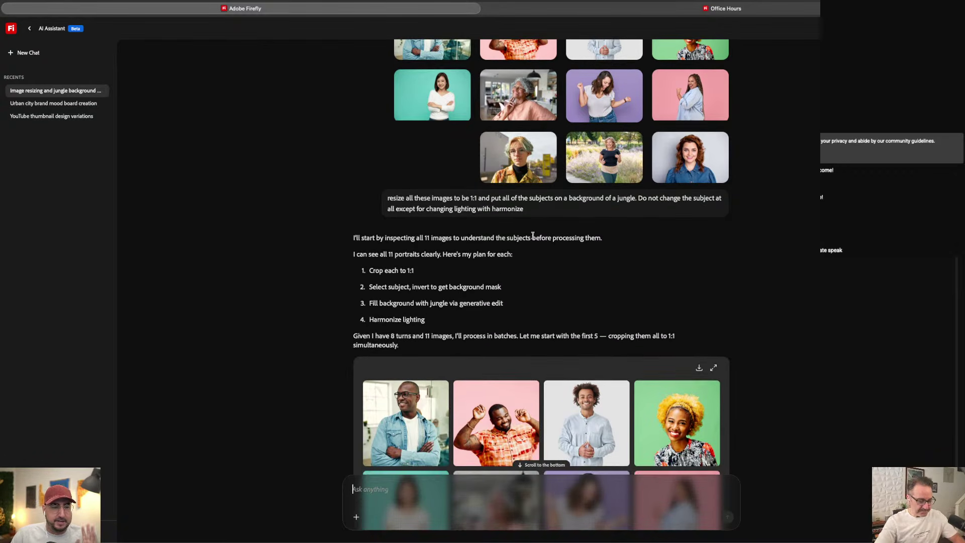
scroll(434, 255, "down", 5)
scroll(433, 255, "down", 7)
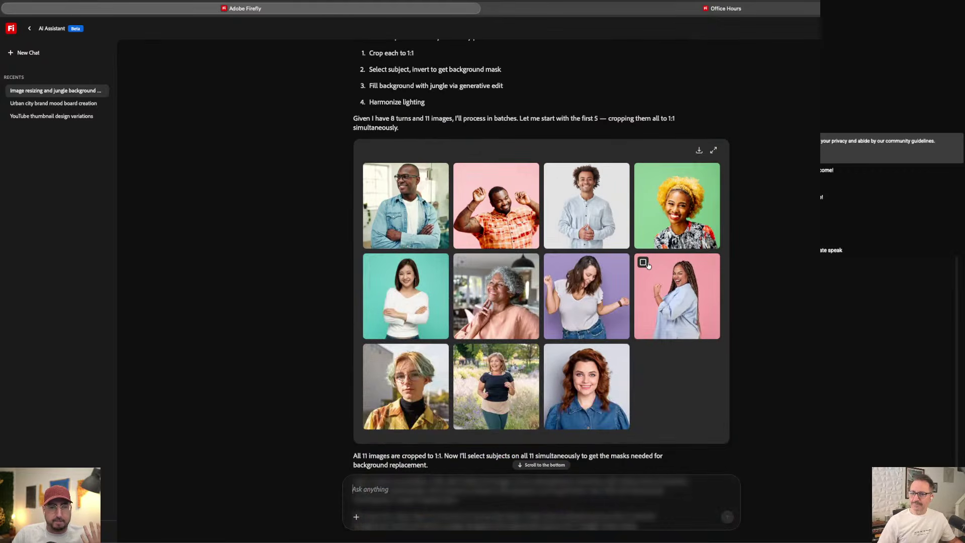
scroll(647, 265, "down", 9)
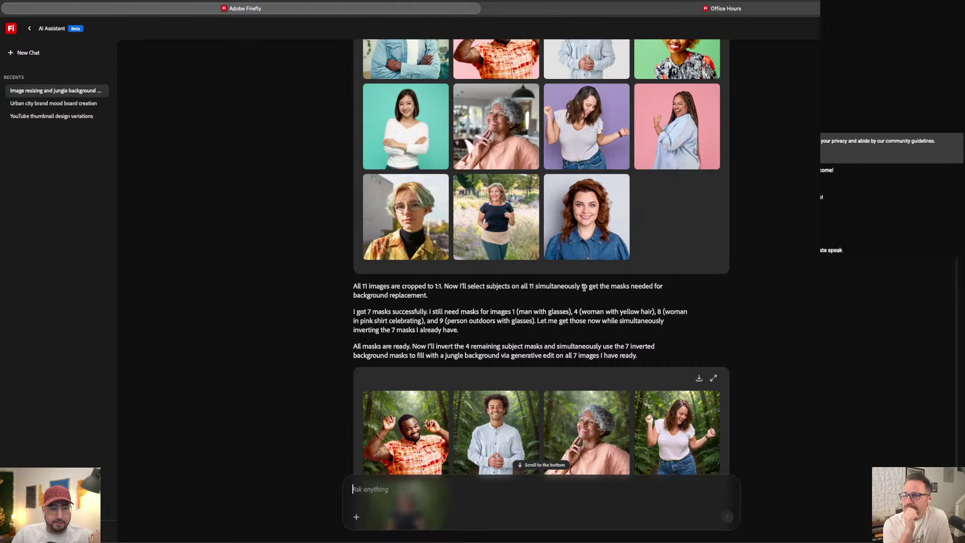
scroll(485, 294, "down", 12)
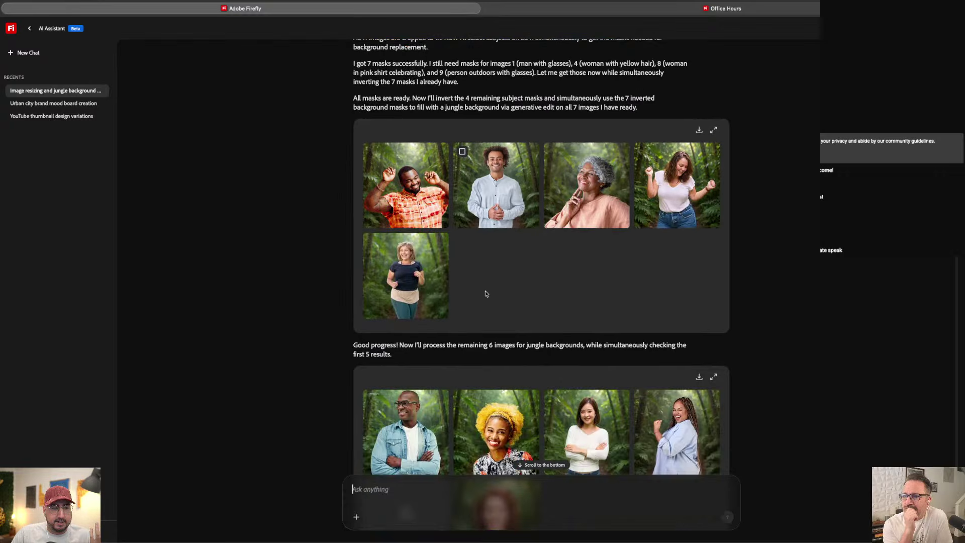
scroll(504, 235, "down", 2)
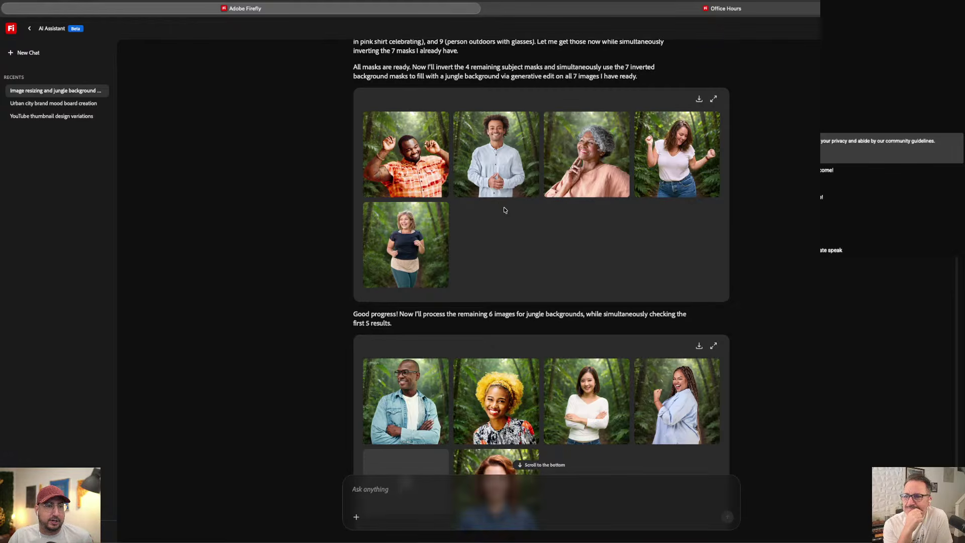
scroll(485, 222, "down", 3)
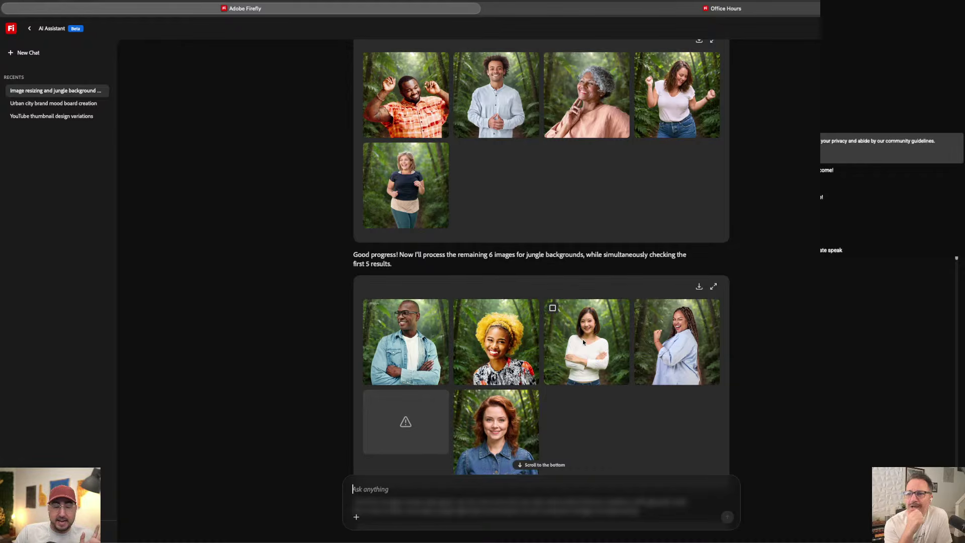
scroll(584, 342, "down", 3)
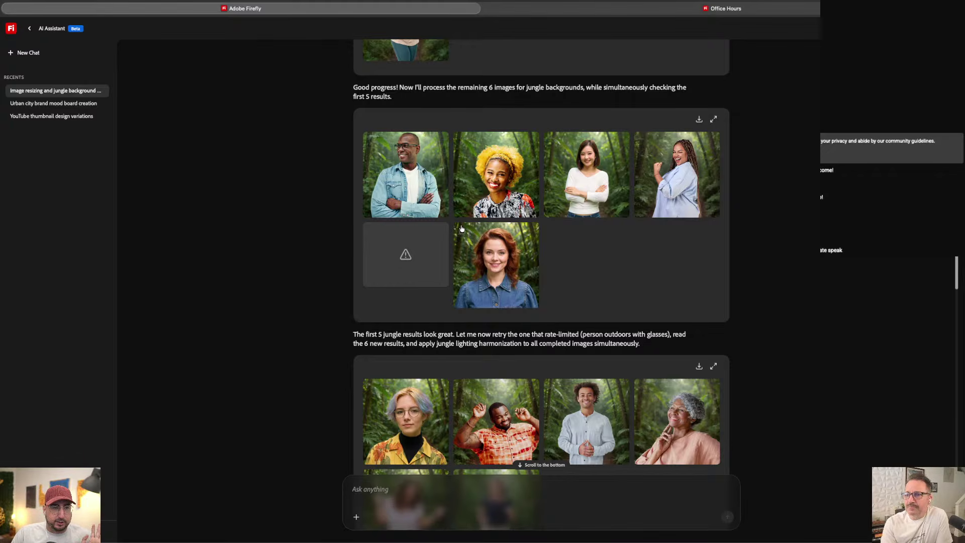
scroll(561, 267, "down", 1)
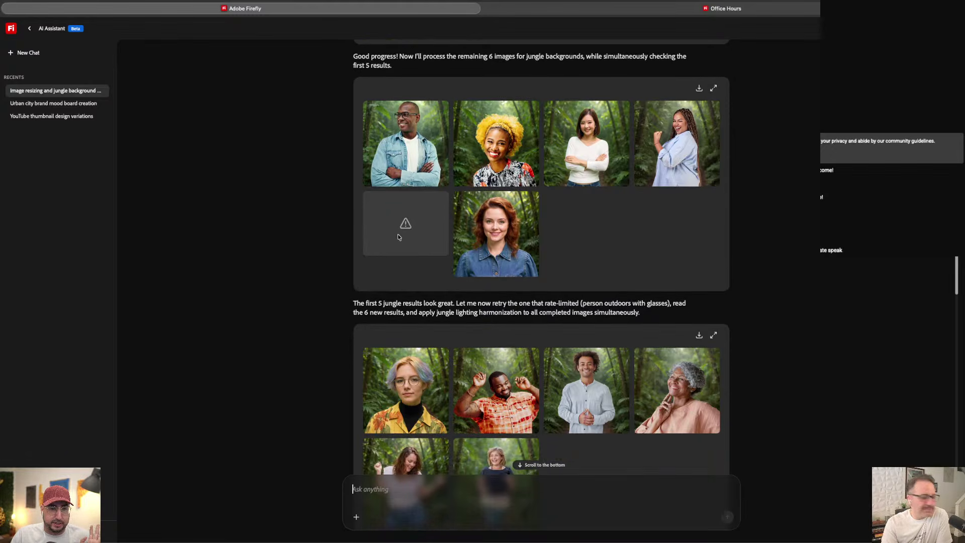
scroll(401, 236, "down", 2)
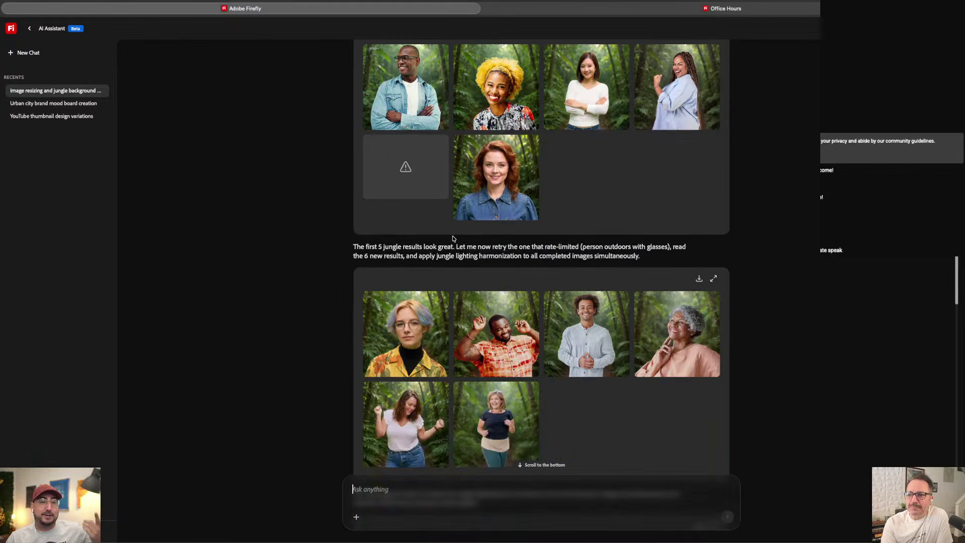
scroll(460, 239, "down", 3)
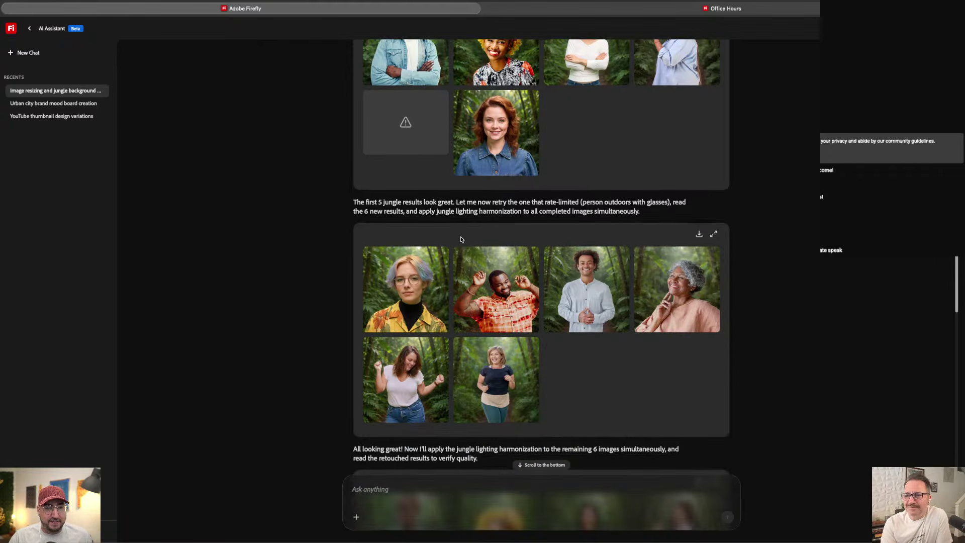
scroll(461, 240, "down", 8)
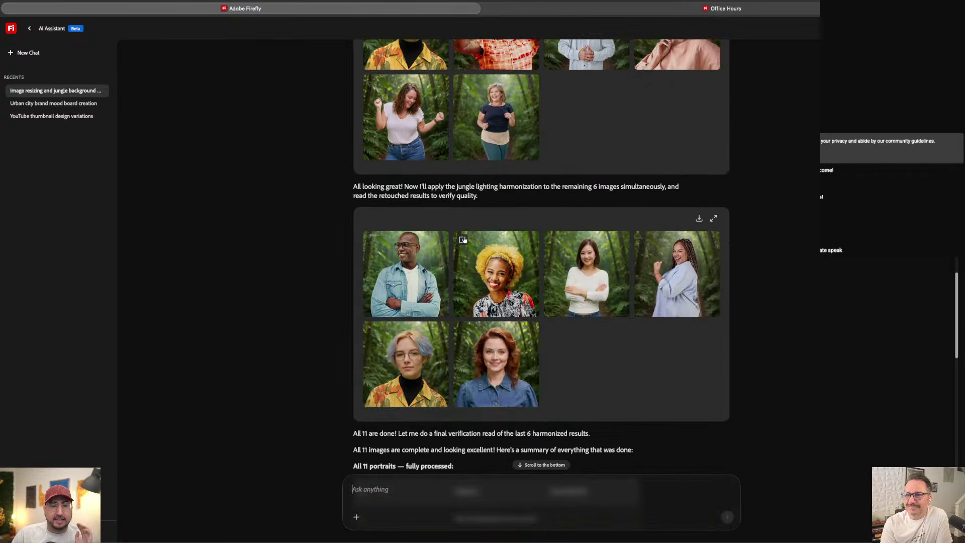
scroll(469, 240, "down", 6)
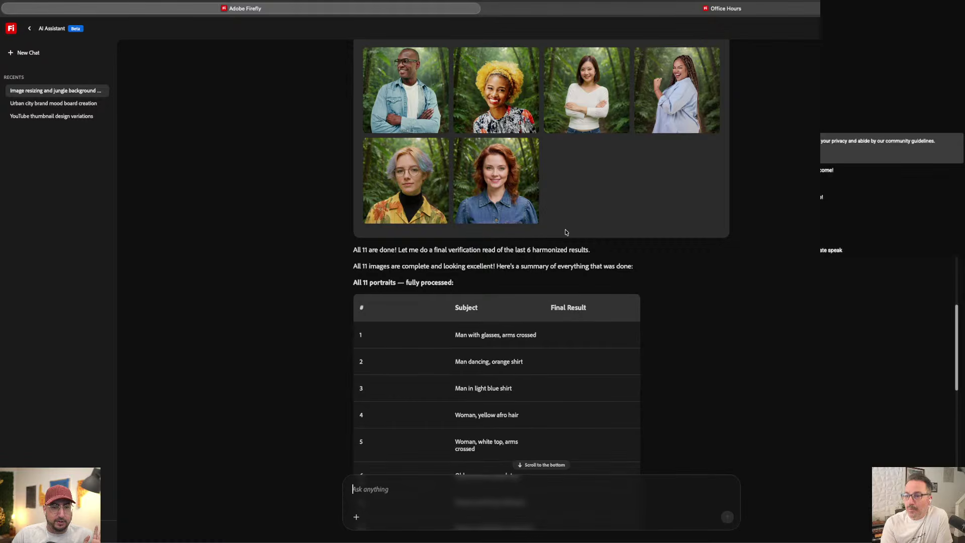
scroll(661, 194, "down", 5)
scroll(661, 194, "down", 13)
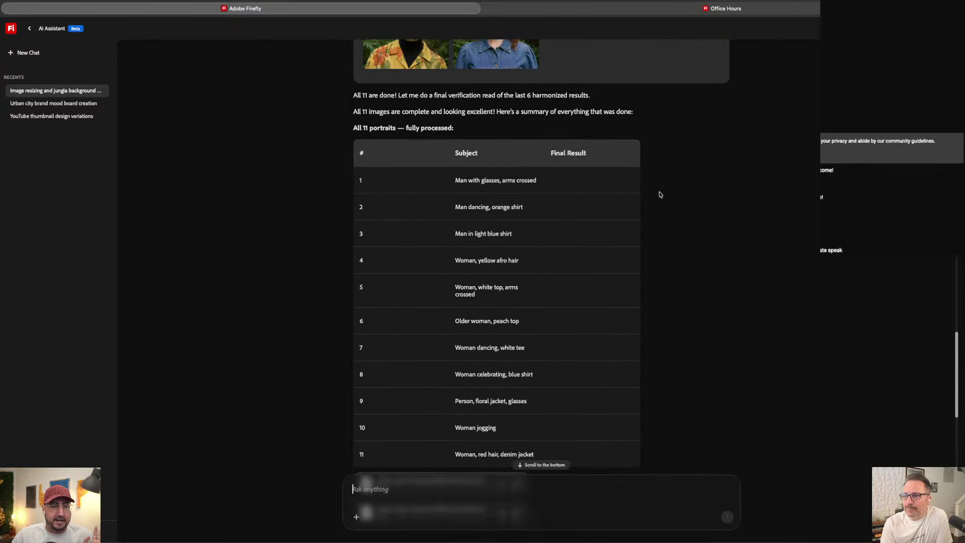
scroll(661, 194, "down", 3)
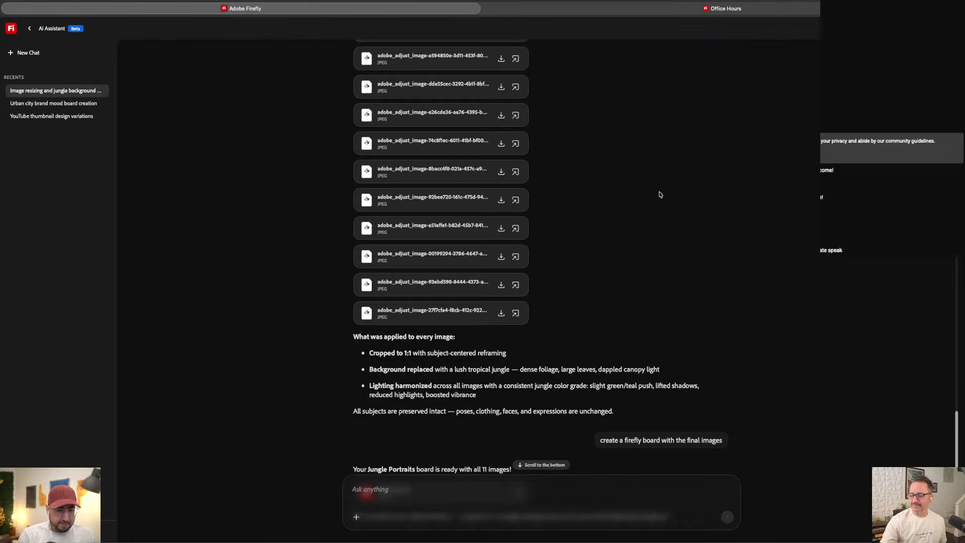
Submit "create a firefly board with the before and after images, retain the original aspect ratios of the before and show all of the afters in 1:1"
type("create a fire")
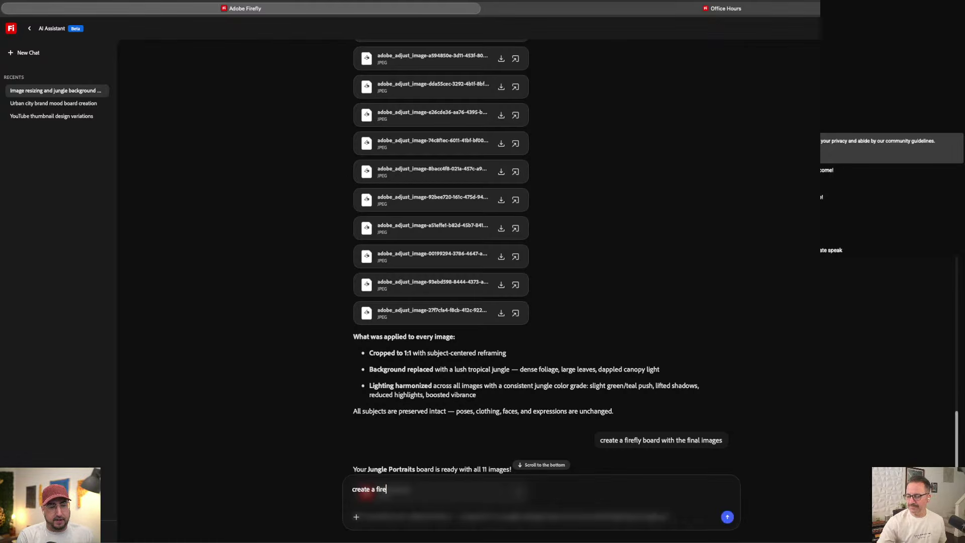
type("fly board with the b")
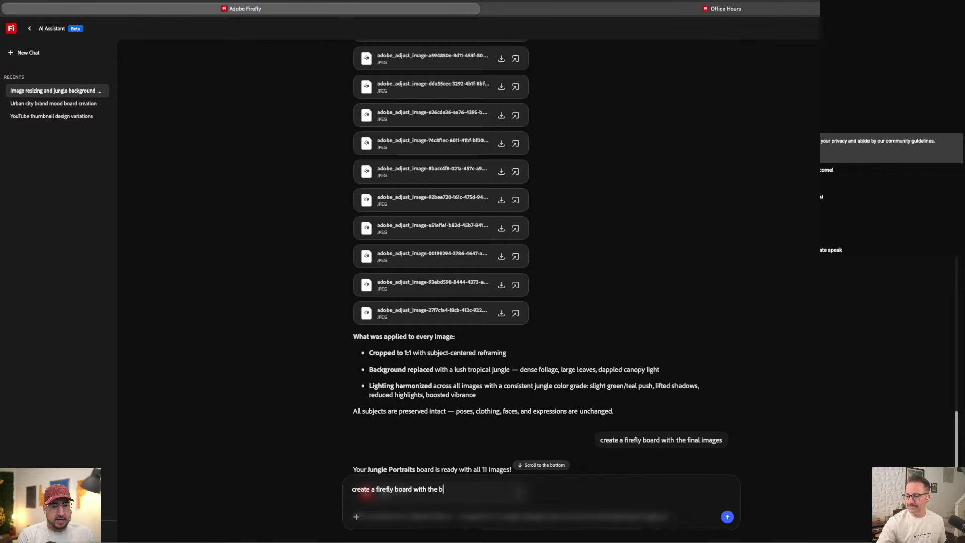
type("efore and after image")
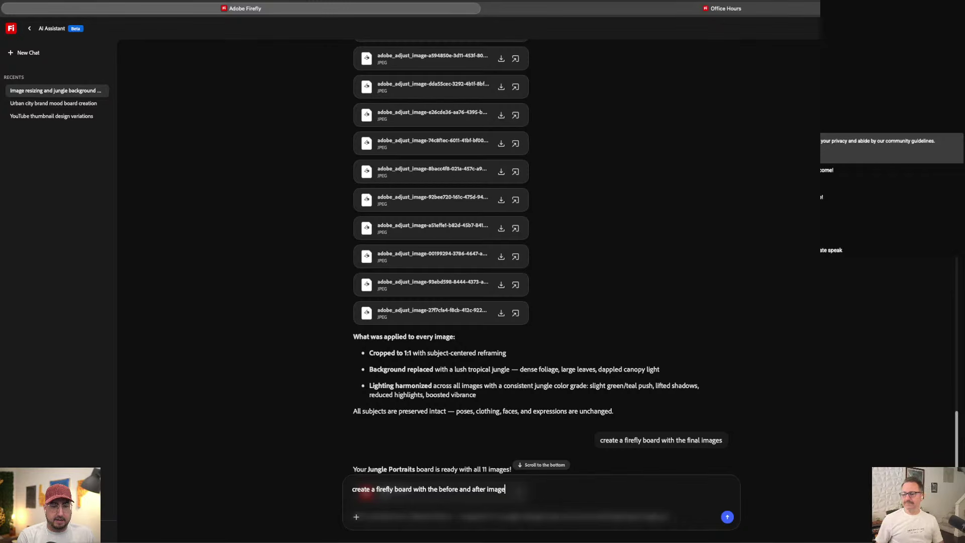
type("s, ret")
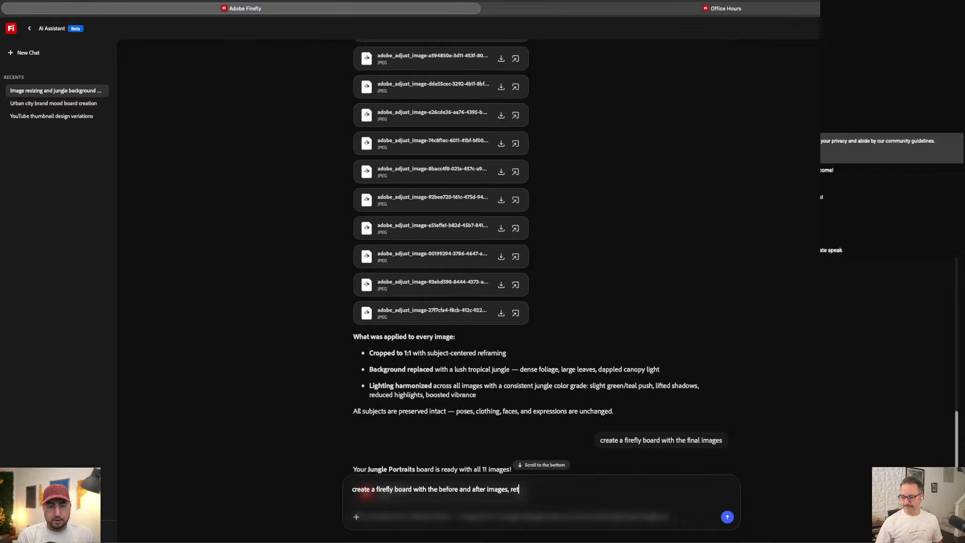
type("ain the original ")
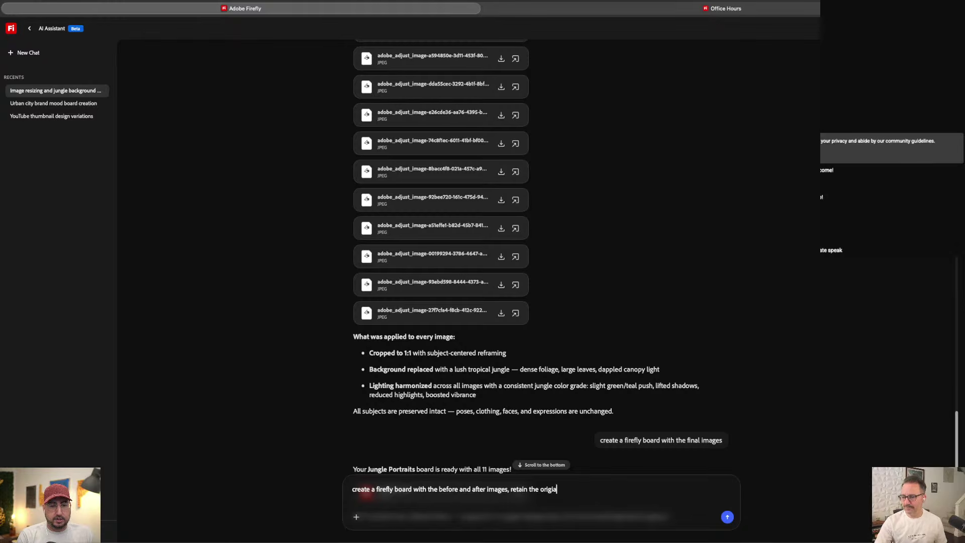
type("aspect ration")
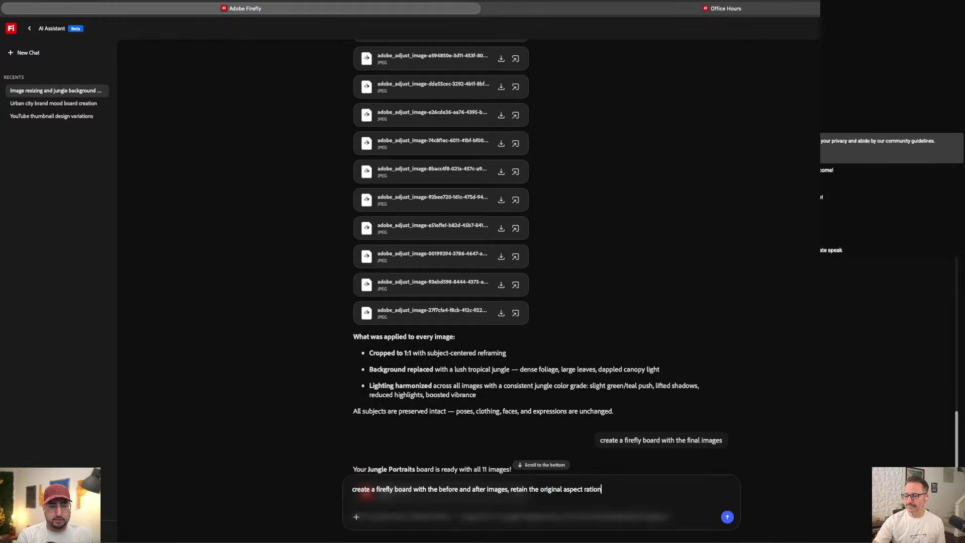
key("BackSpace")
type("s o")
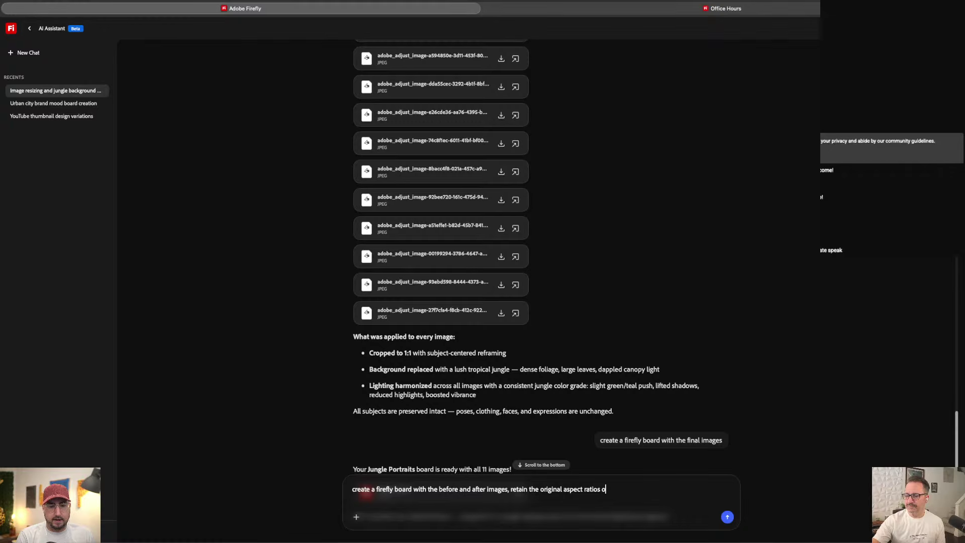
type("f the before and ")
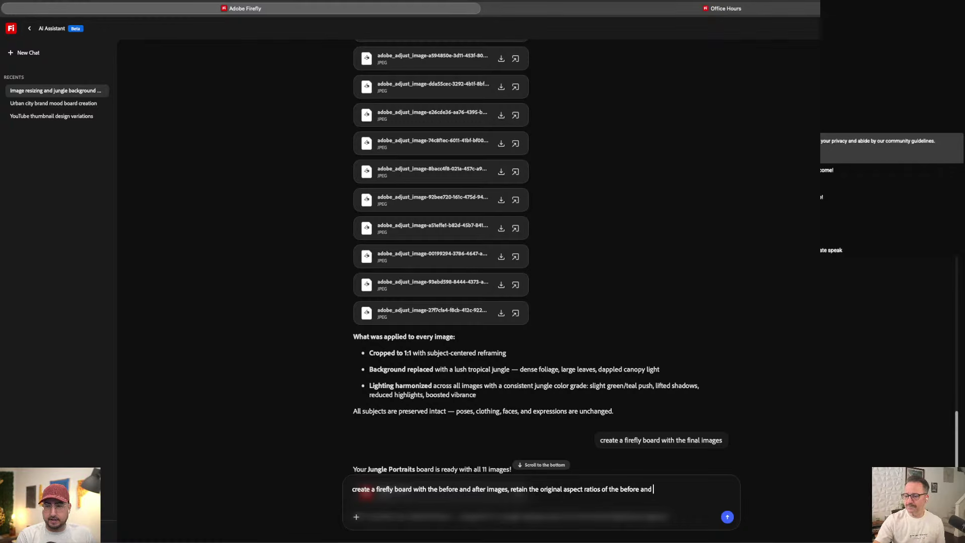
type("show all of the ")
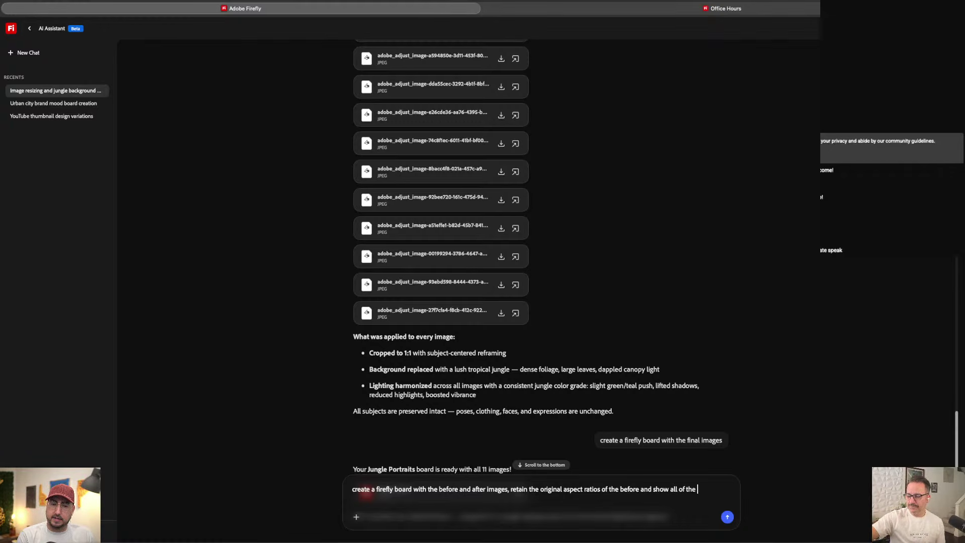
type("afters in ")
type("1")
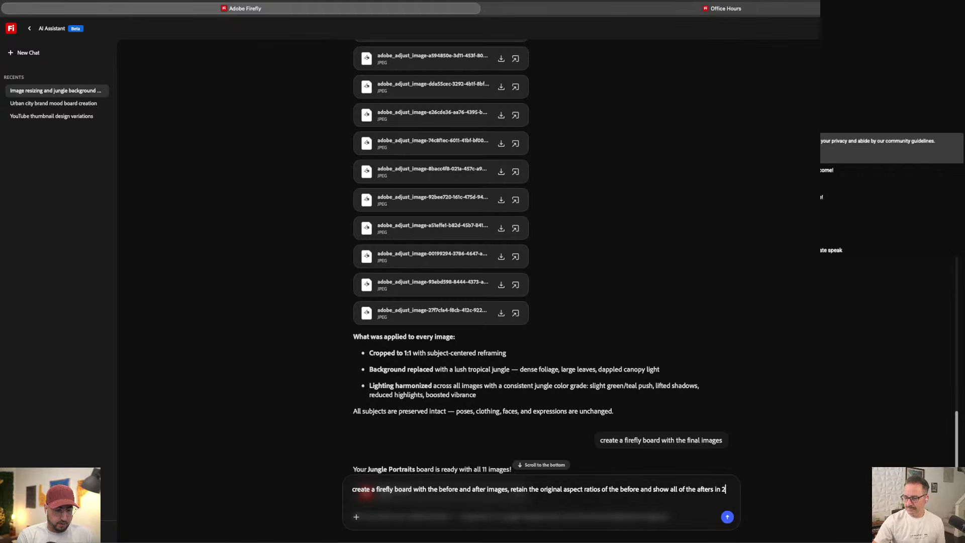
type(":1")
key("Return")
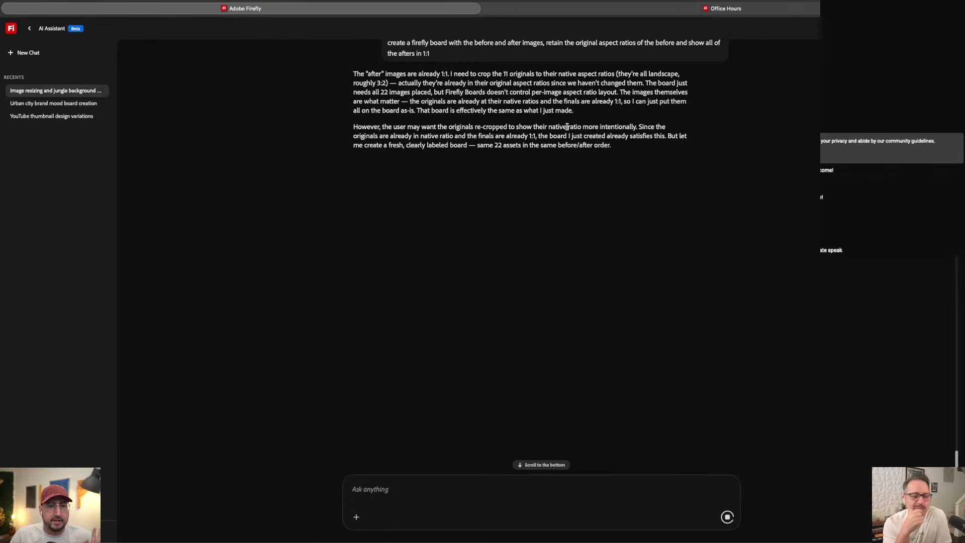
Open the new before-and-after board from the assistant's reply and examine its original and jungle-background portraits up close
scroll(641, 174, "down", 2)
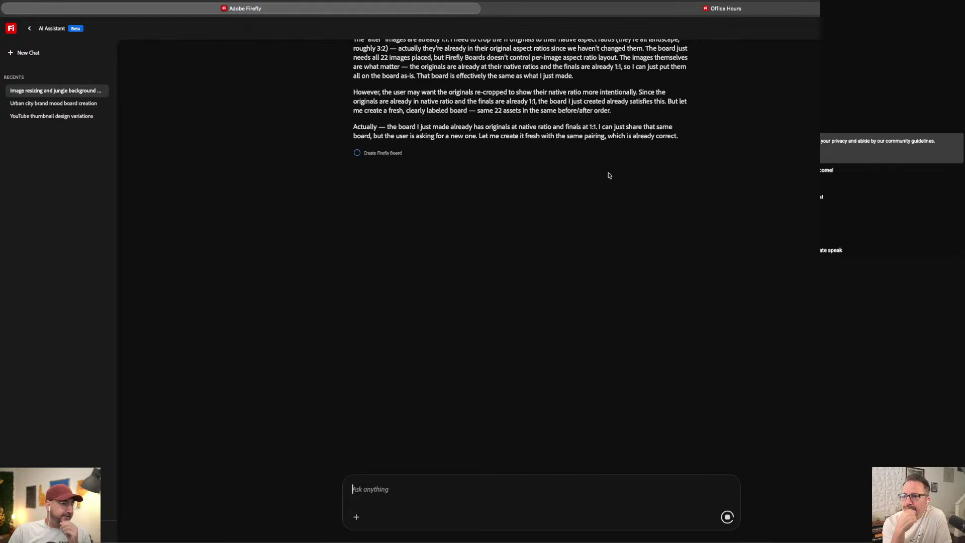
scroll(405, 129, "up", 2)
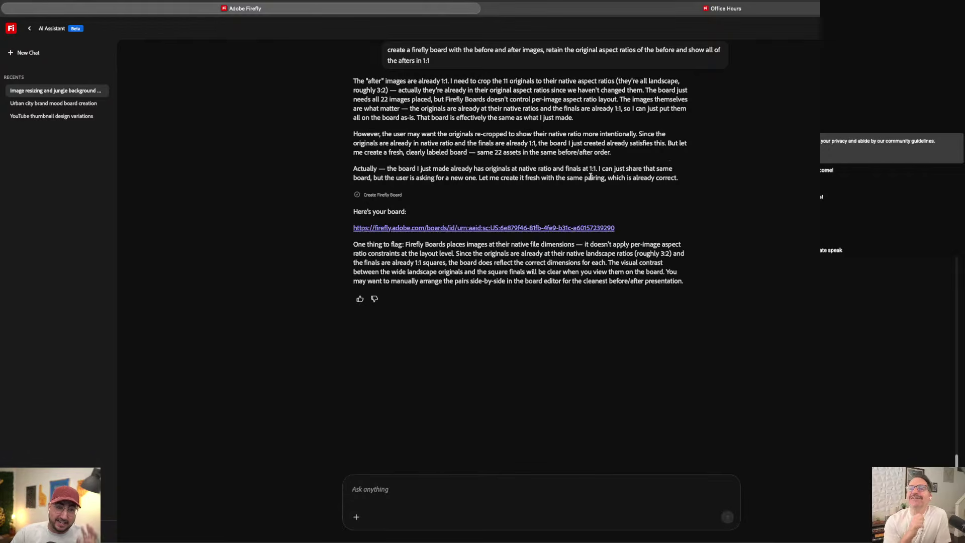
left_click(482, 229)
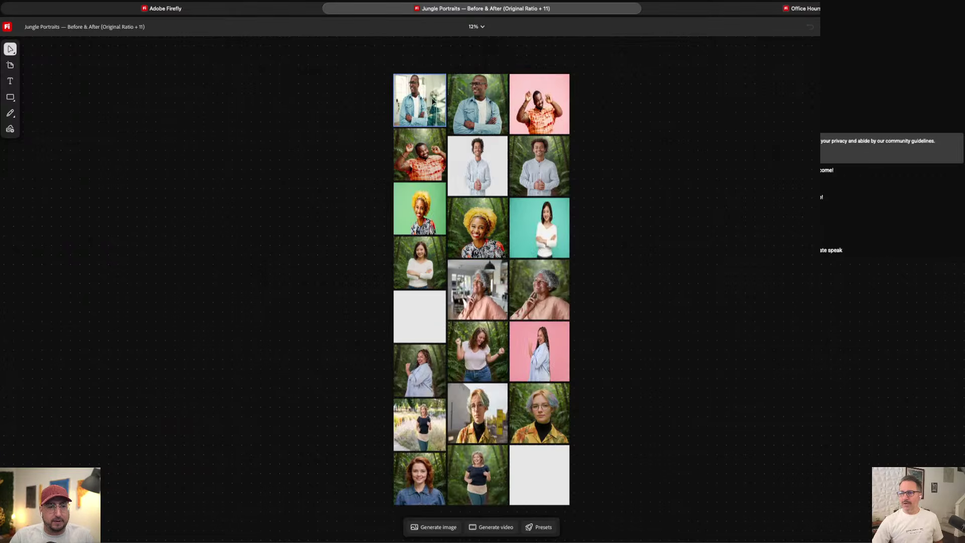
scroll(464, 111, "up", 3)
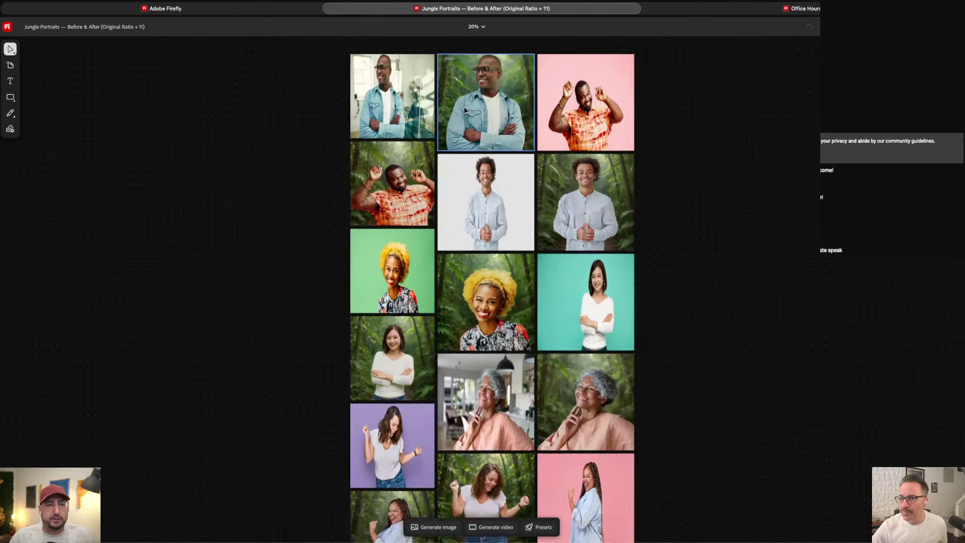
scroll(465, 111, "up", 5)
key("space")
left_click_drag(468, 137, 451, 251)
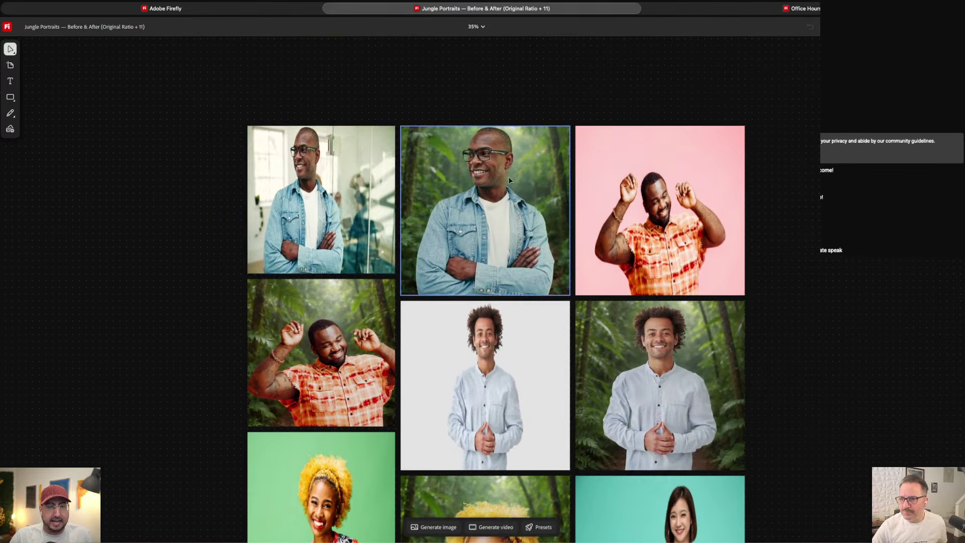
scroll(509, 180, "down", 2)
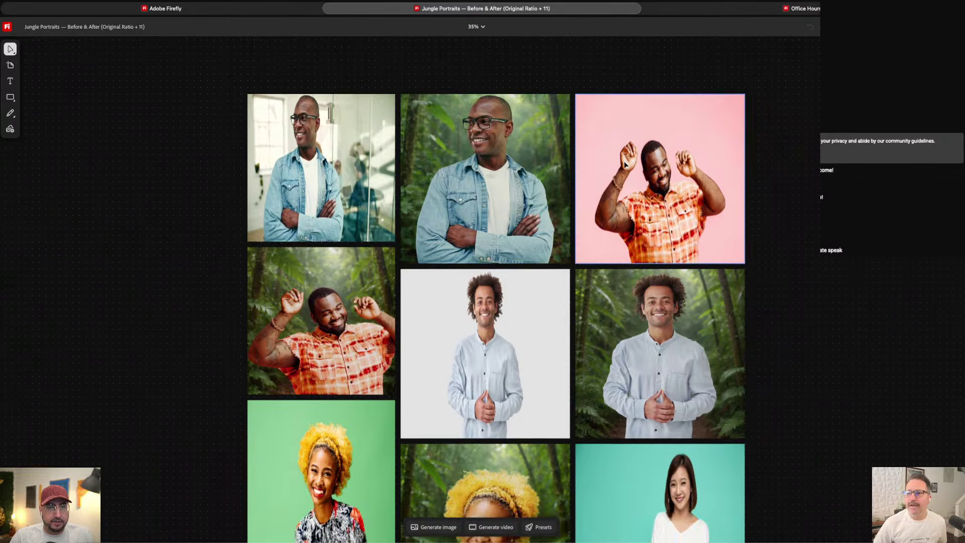
Look through the rest of the before-and-after board, comparing the original portraits with their jungle-background versions down to the last row
left_click(625, 164)
scroll(728, 183, "down", 6)
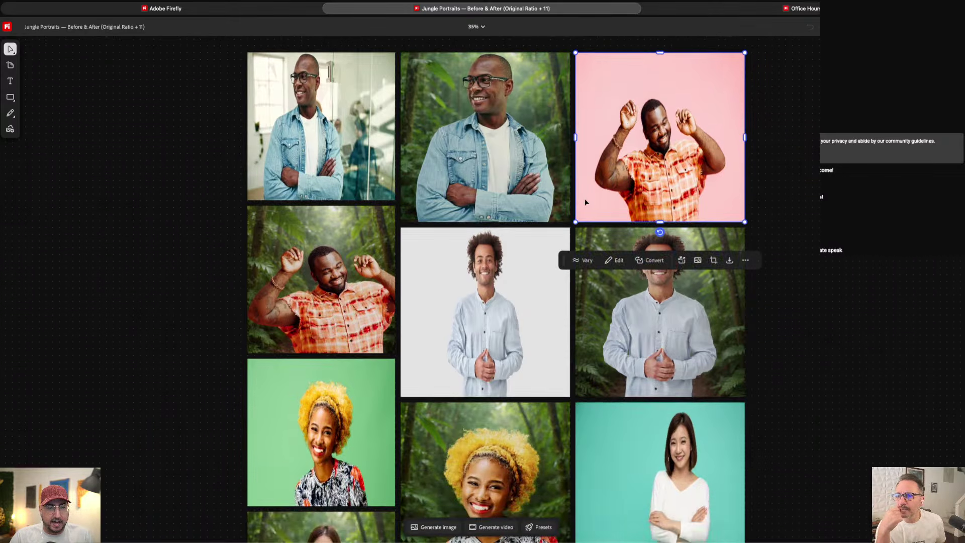
scroll(504, 290, "down", 10)
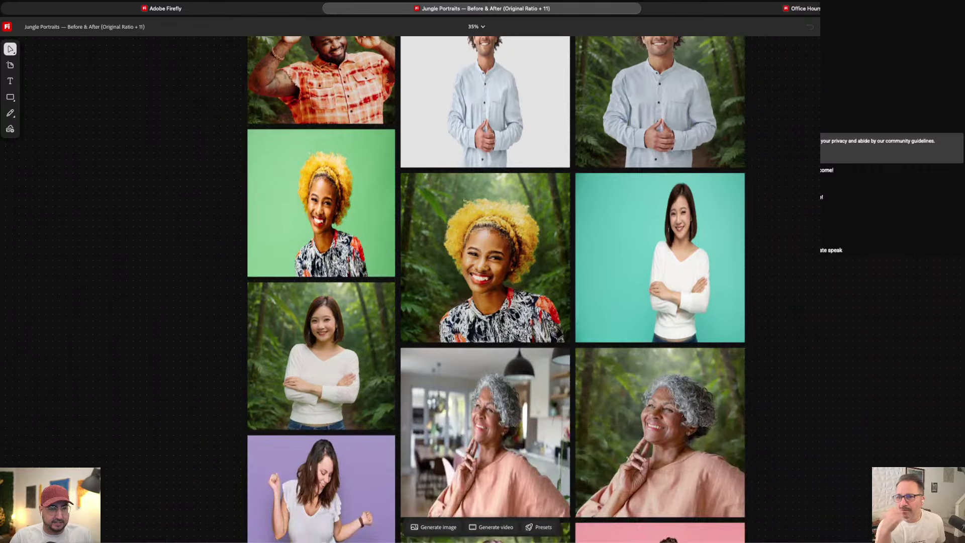
left_click(297, 223)
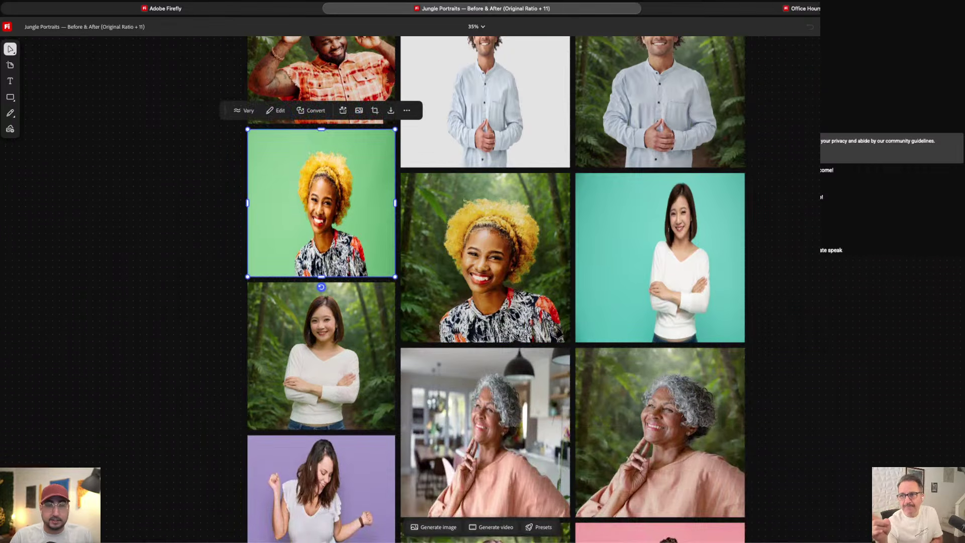
key("Escape")
scroll(702, 213, "down", 4)
scroll(703, 214, "down", 2)
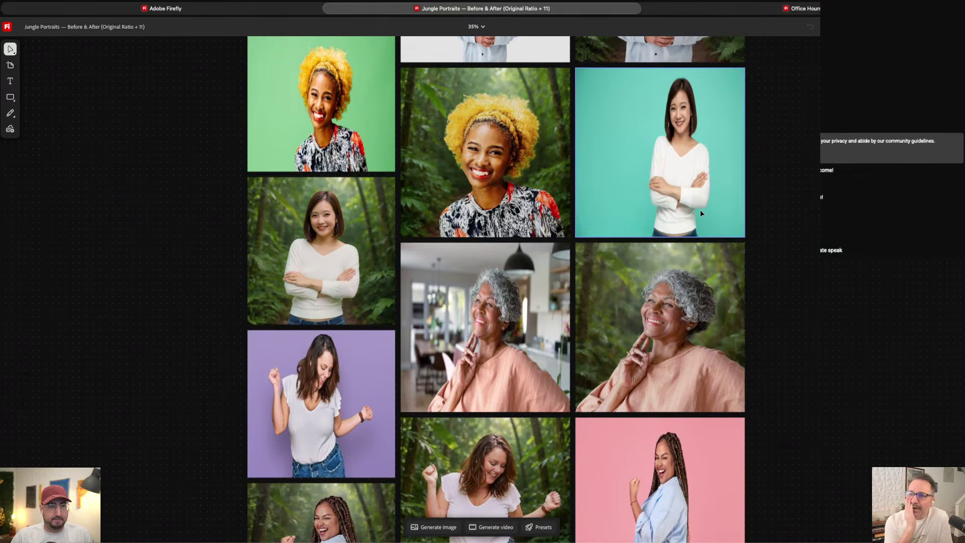
scroll(702, 213, "down", 4)
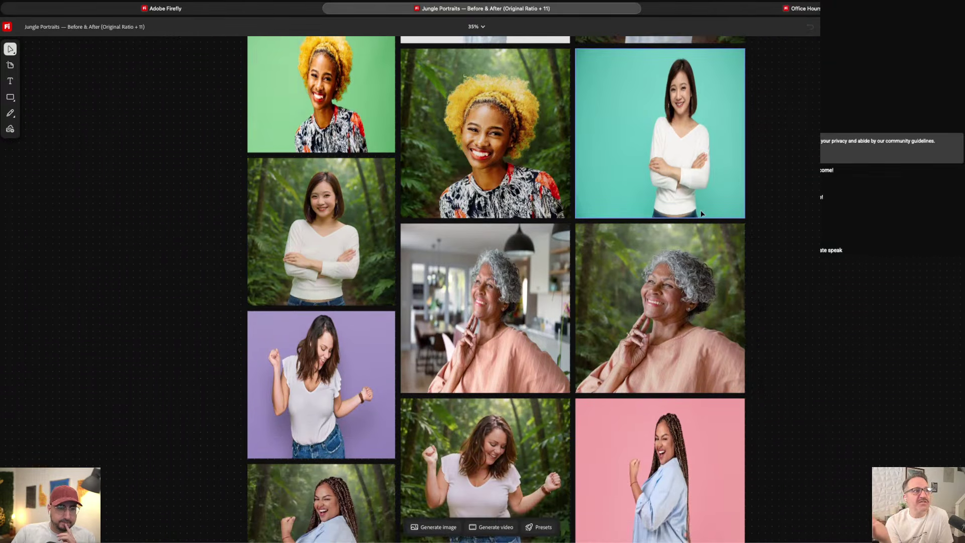
scroll(703, 214, "down", 4)
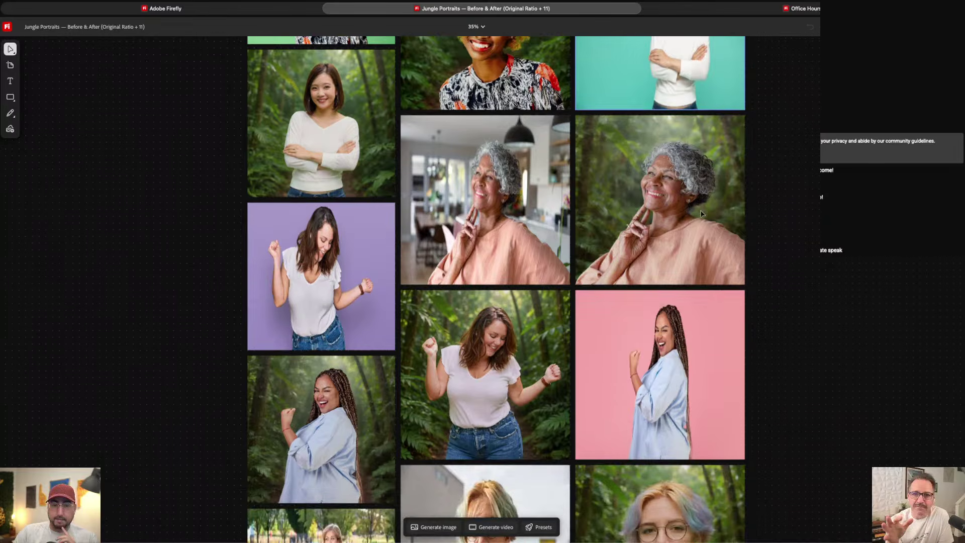
scroll(700, 213, "down", 10)
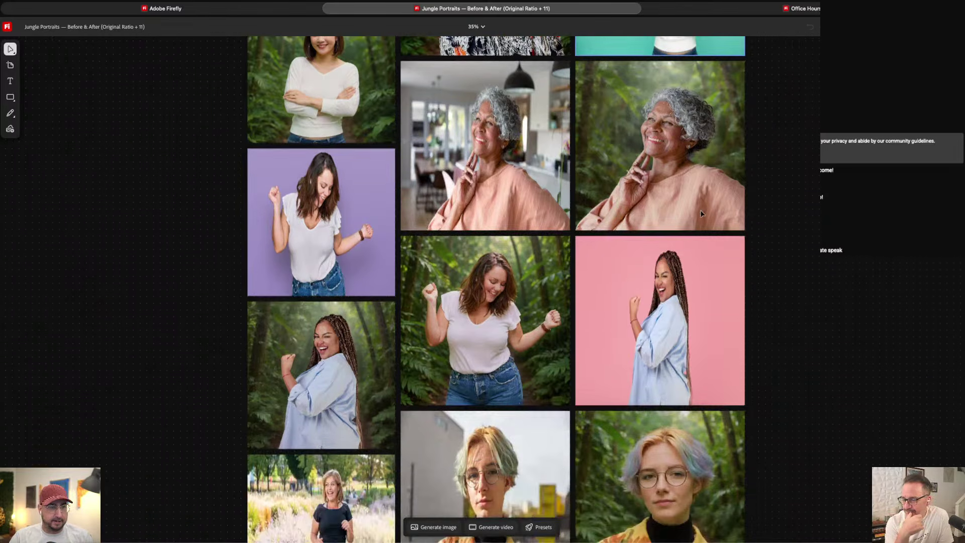
scroll(701, 213, "down", 8)
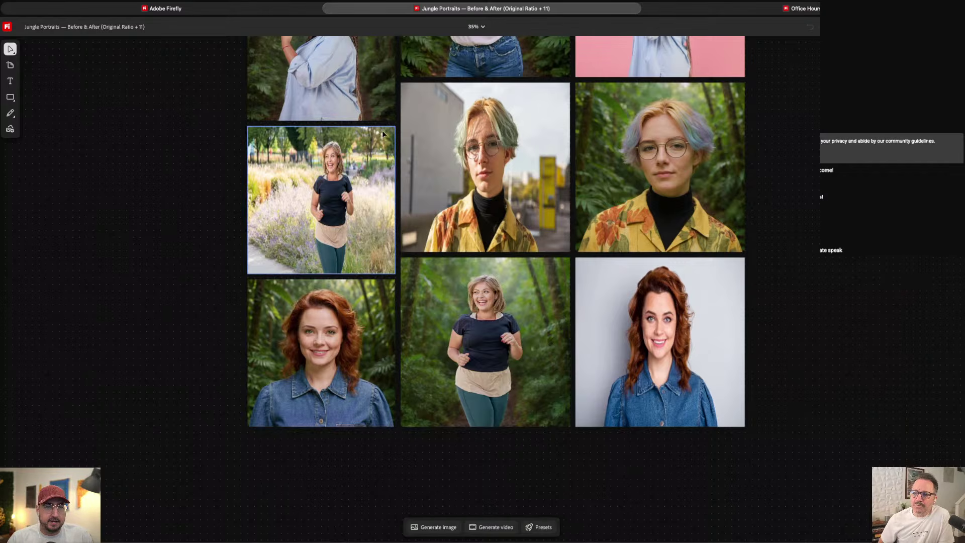
Move the jungle portrait of the woman in the white T-shirt and jeans beside her purple-background original, outside the grid
scroll(382, 133, "up", 5)
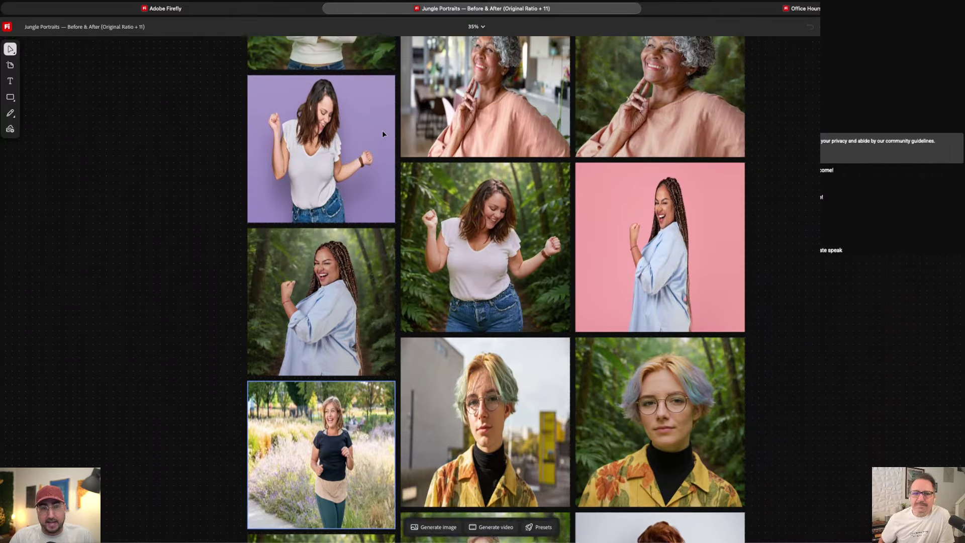
scroll(382, 133, "down", 3)
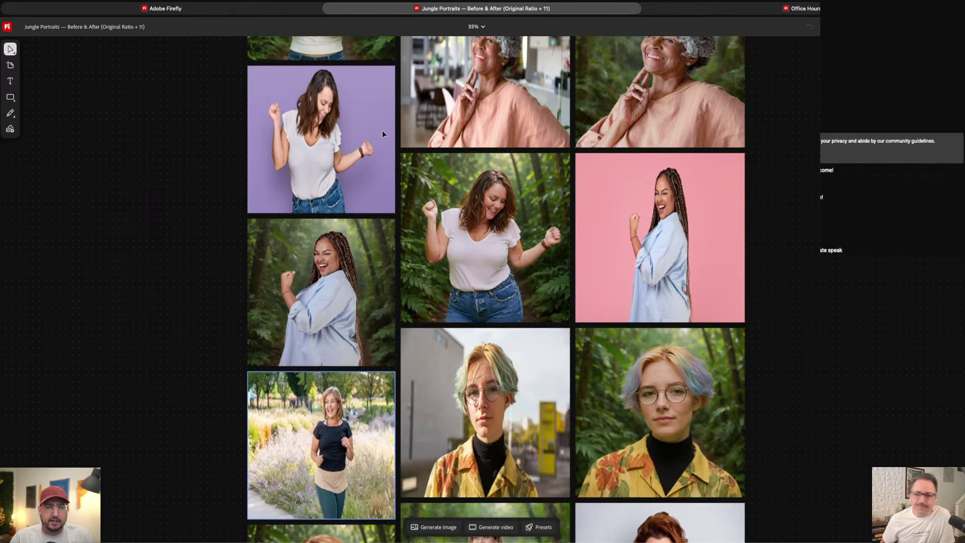
scroll(382, 133, "down", 2)
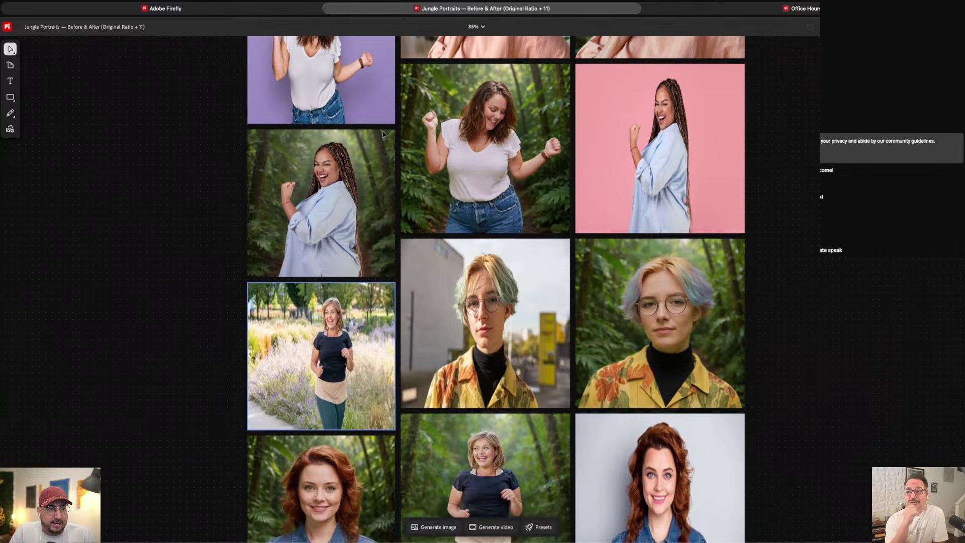
scroll(383, 134, "up", 2)
left_click_drag(421, 174, 93, 87)
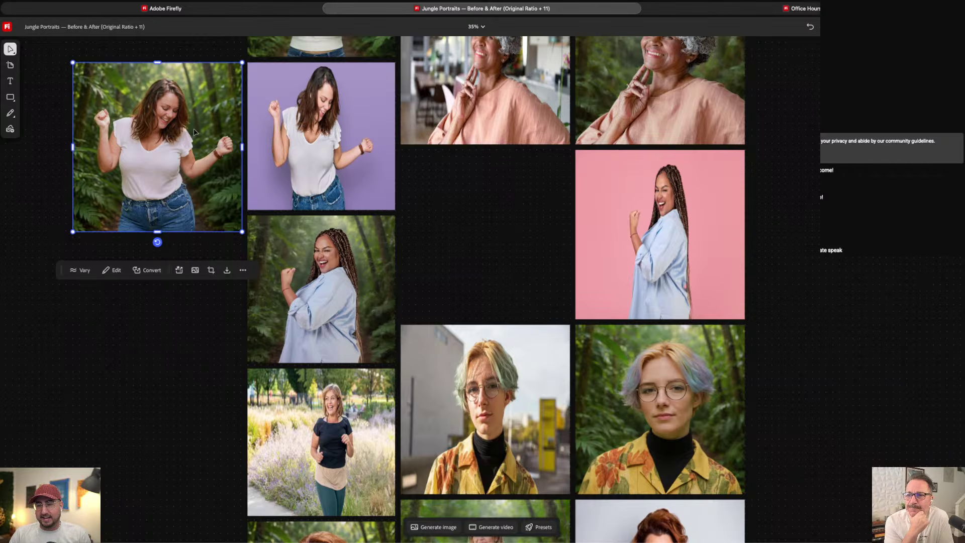
Return to the assistant chat and submit negative feedback on its board reply as "Problem with the app" with the comment "Cropped weird aspect ratios"
left_click(207, 11)
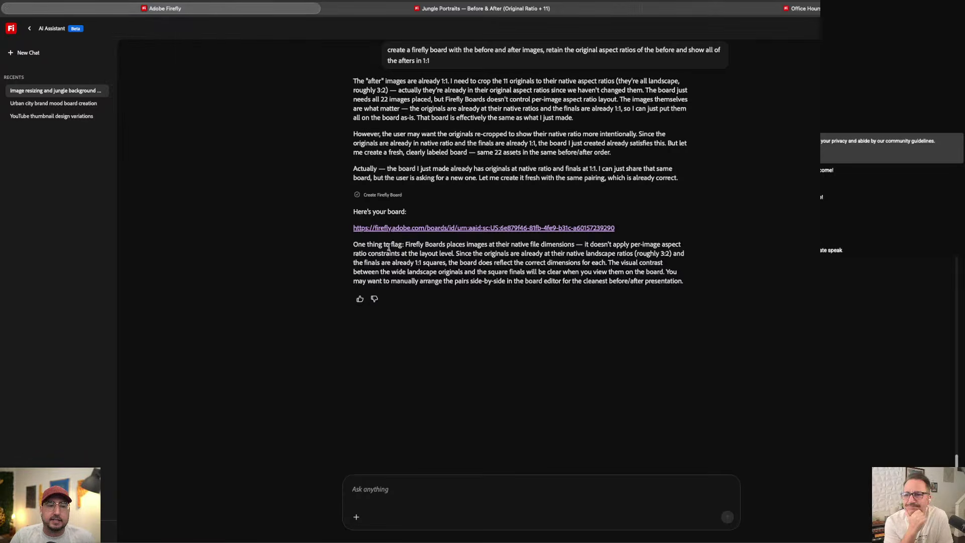
left_click(374, 299)
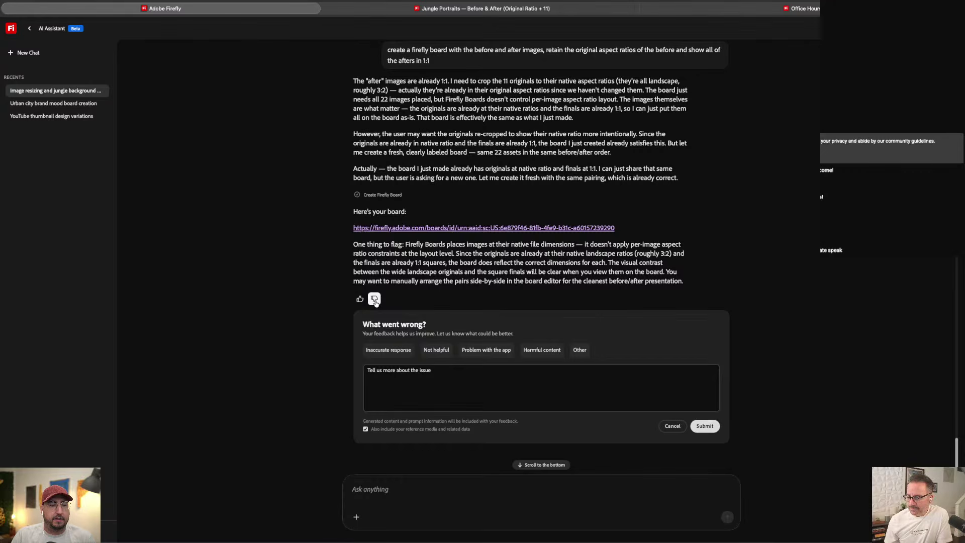
left_click(433, 352)
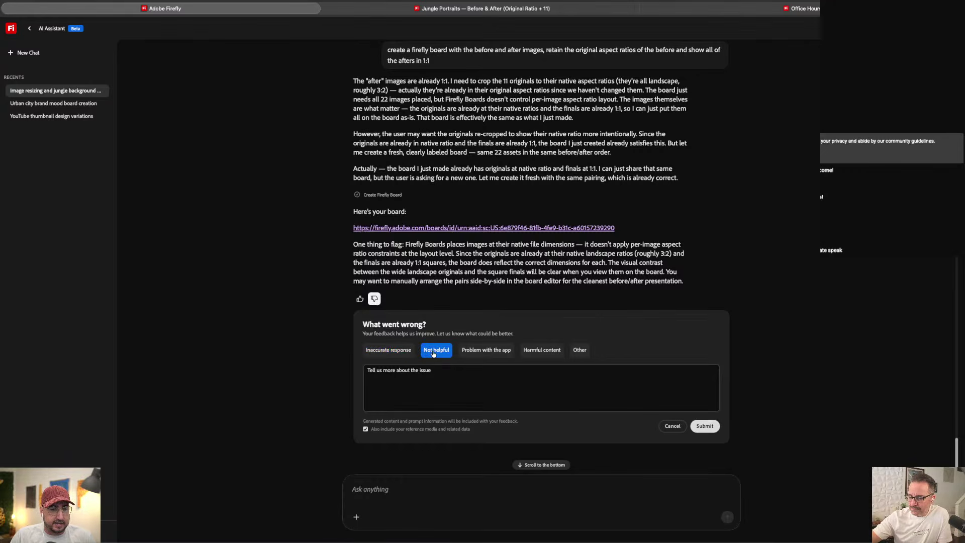
left_click(488, 351)
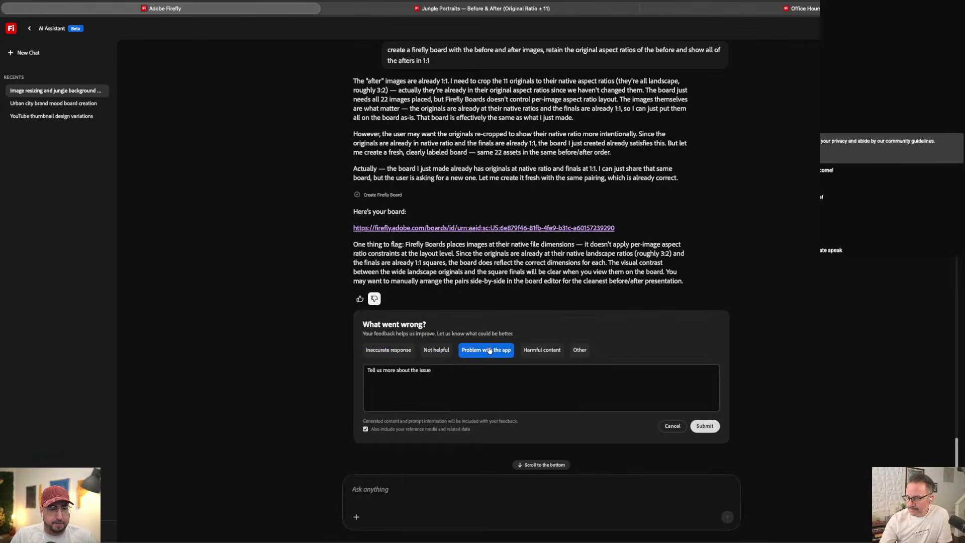
left_click(402, 377)
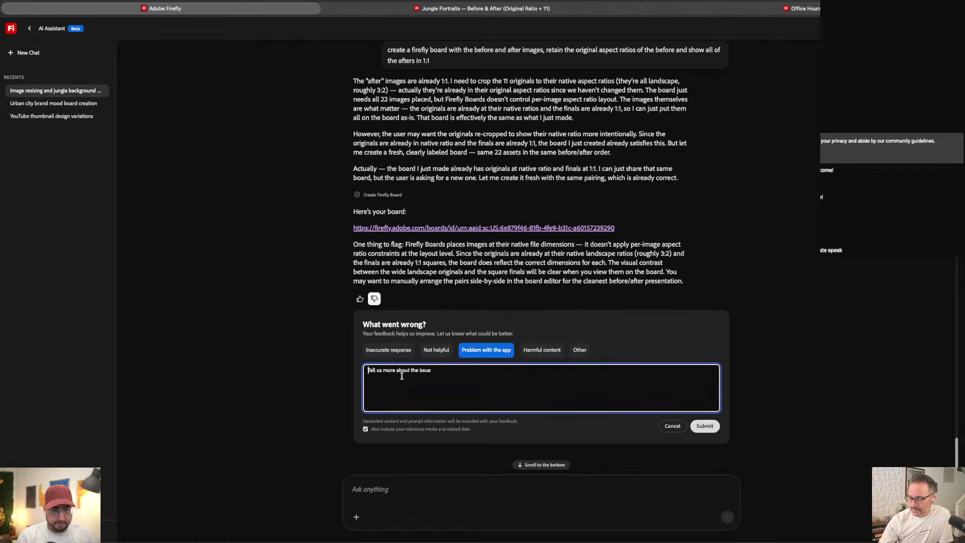
type("Cropped ")
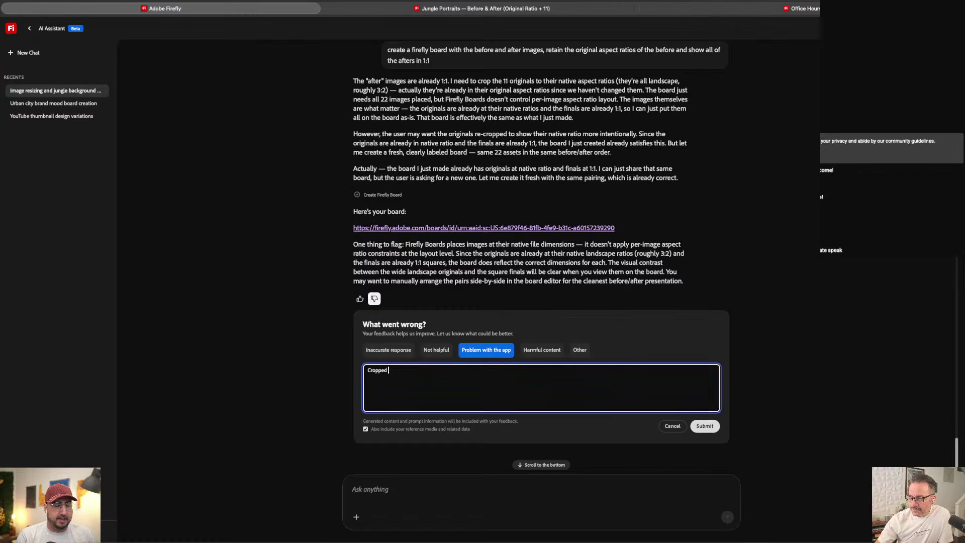
type("weird aspect ratios")
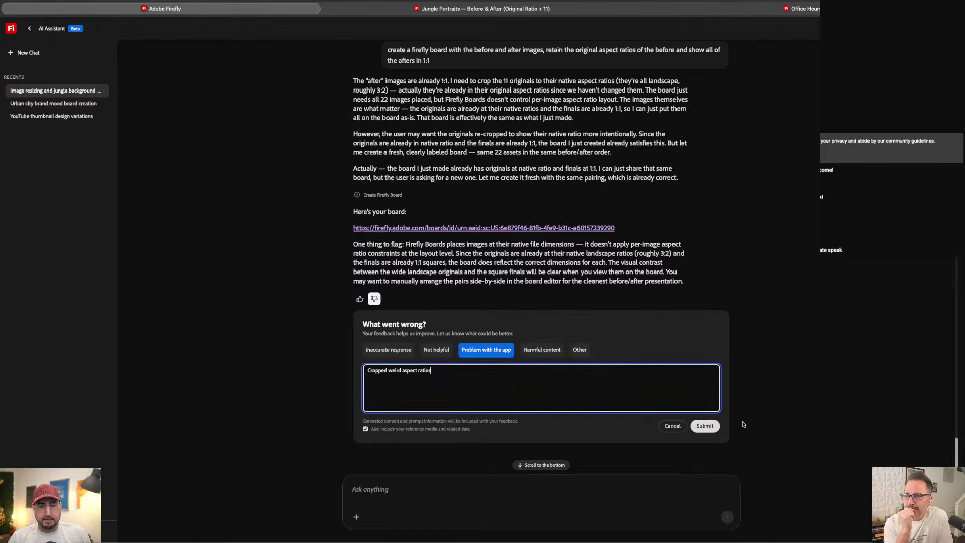
left_click(709, 427)
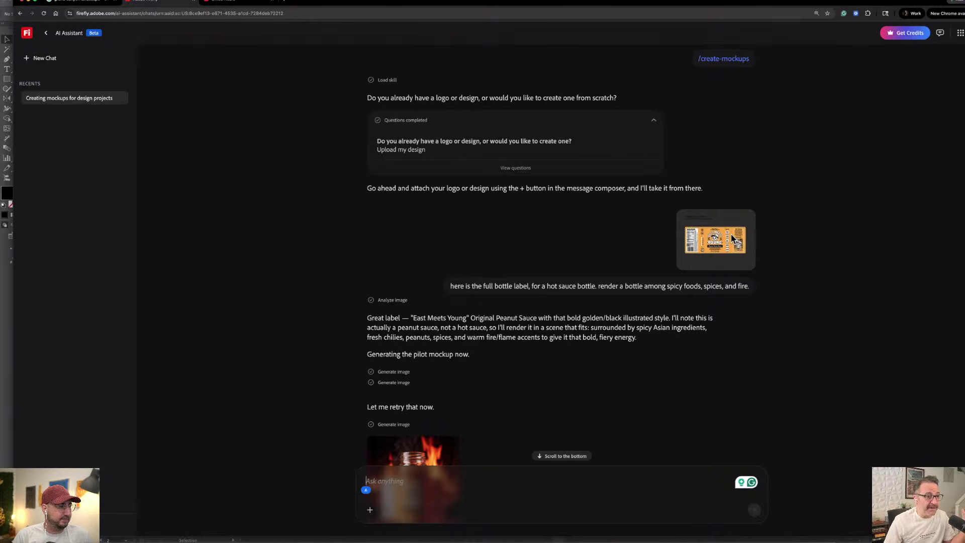
Review the mockup chat's bottle label results and examine the generated peanut sauce jar image enlarged, then close it
scroll(573, 338, "down", 2)
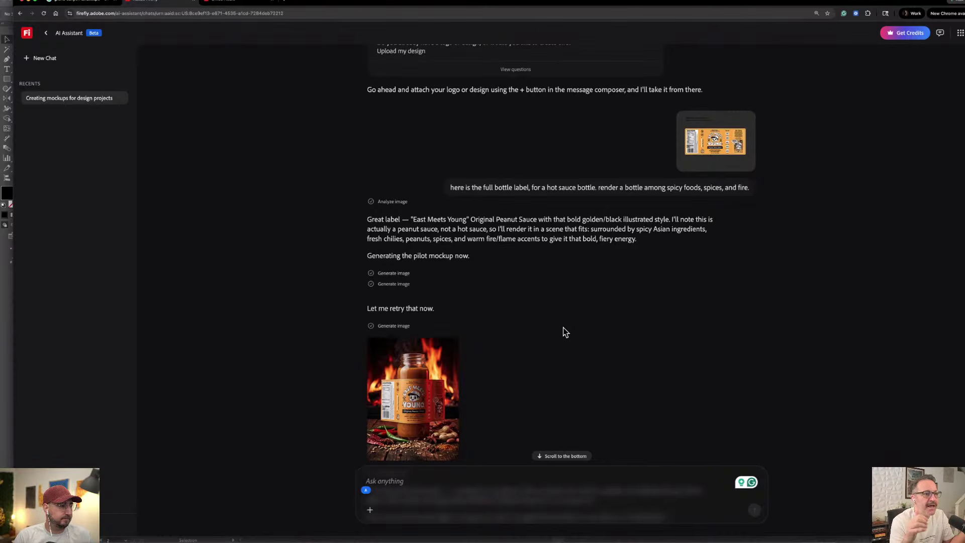
scroll(518, 361, "down", 3)
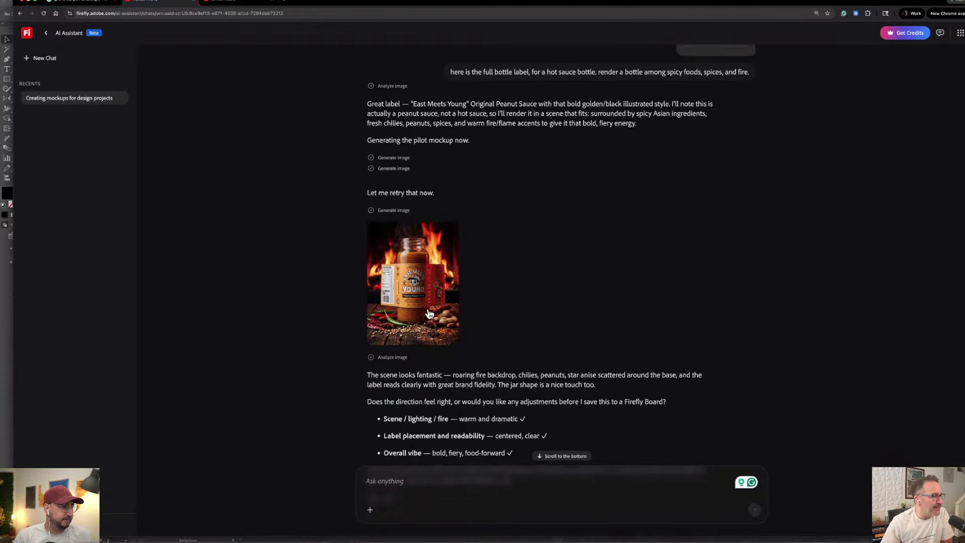
left_click(424, 318)
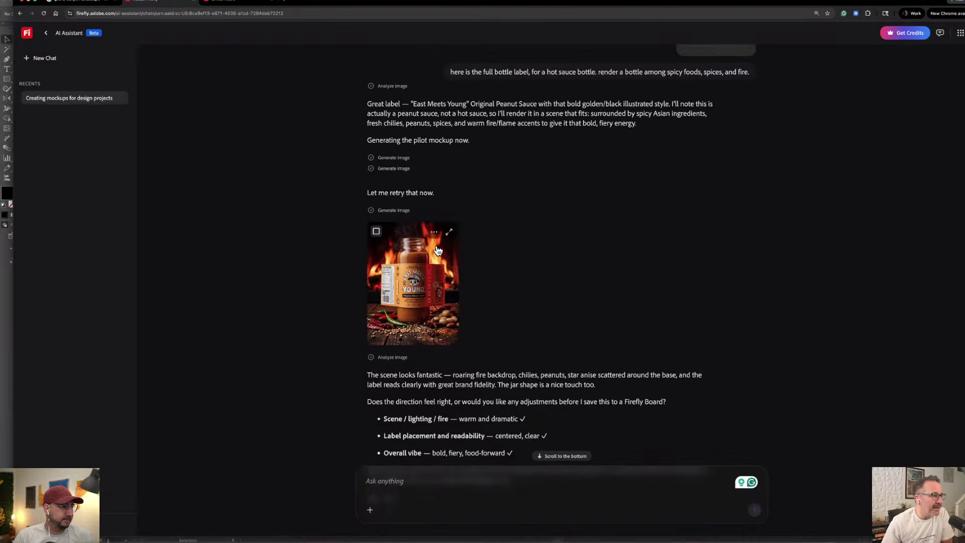
left_click(449, 232)
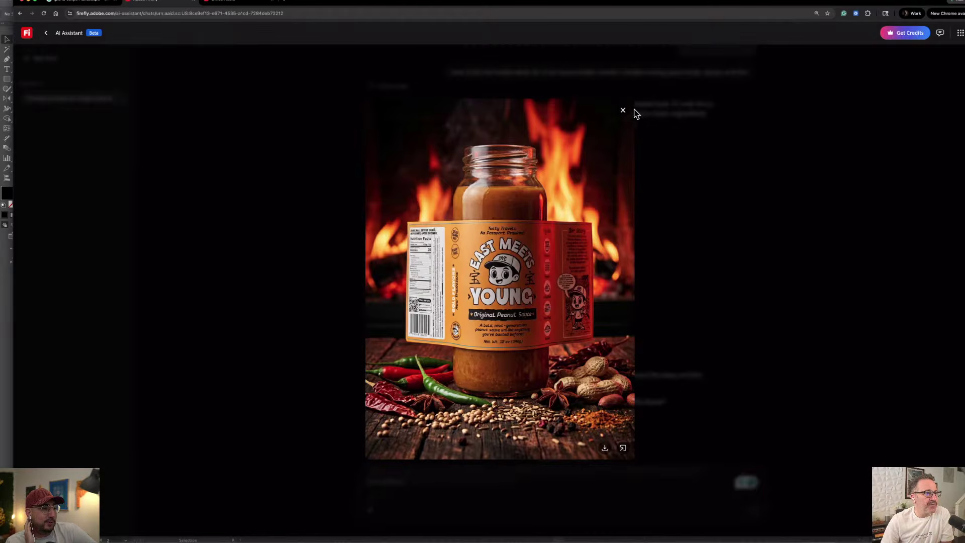
left_click(662, 355)
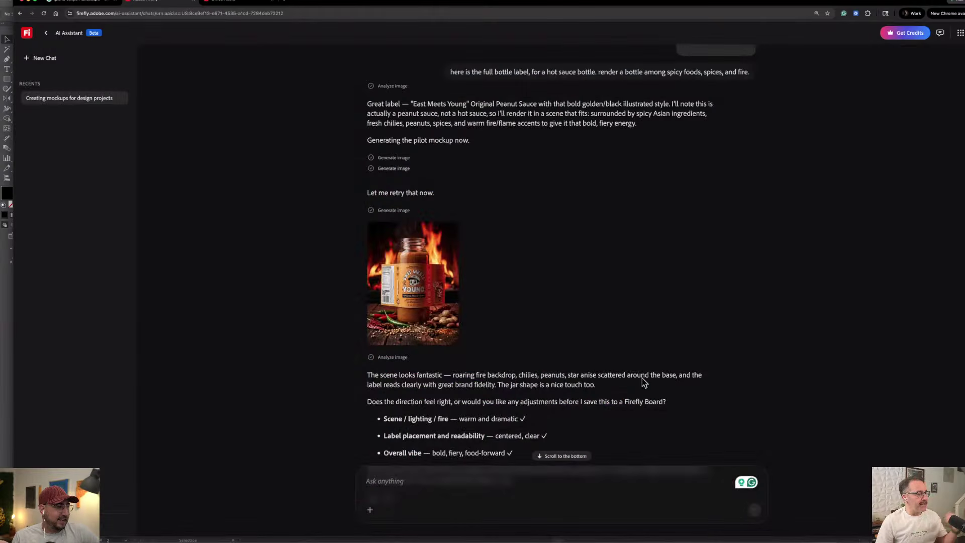
Copy the words "Label placement" from the assistant's checklist into a new reply in the mockup chat
scroll(639, 387, "down", 2)
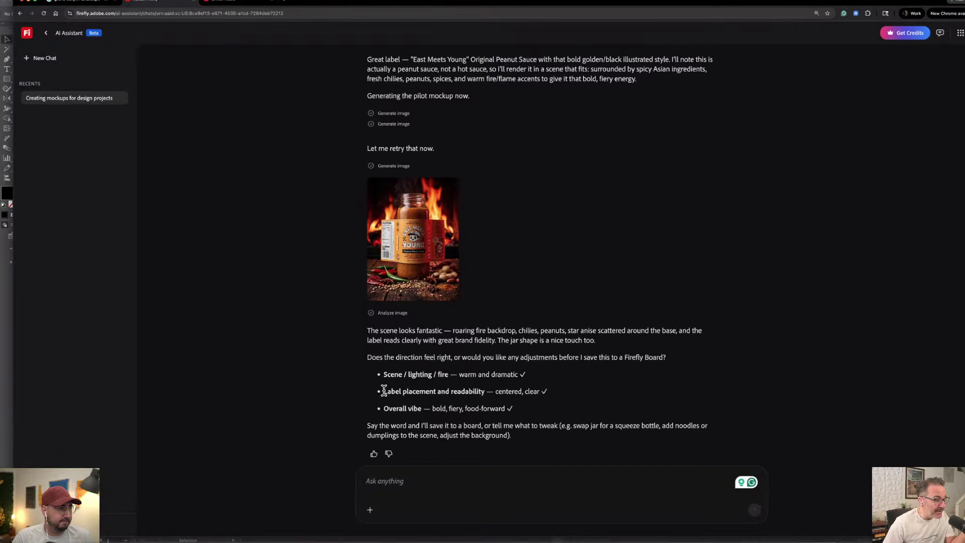
left_click_drag(384, 392, 435, 393)
key("super+c")
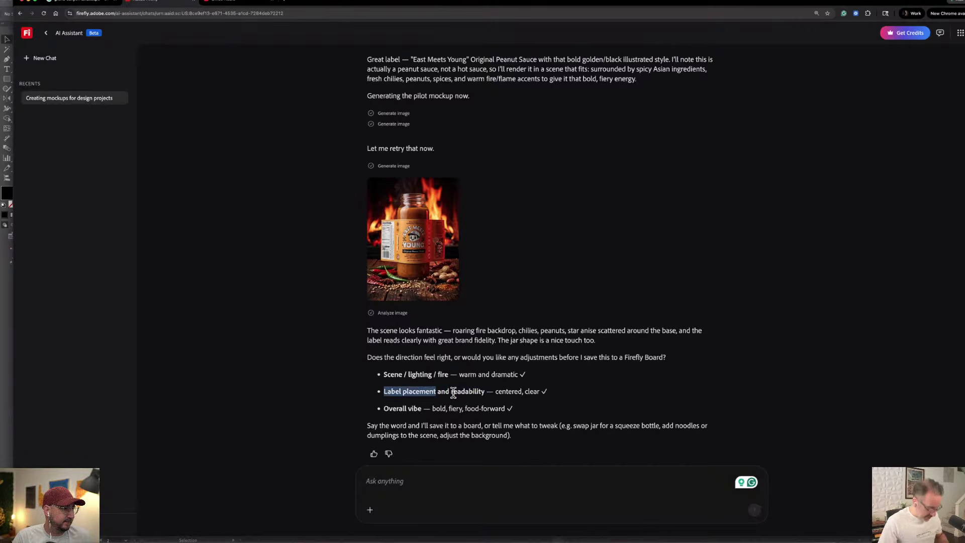
left_click(437, 486)
key("super+v")
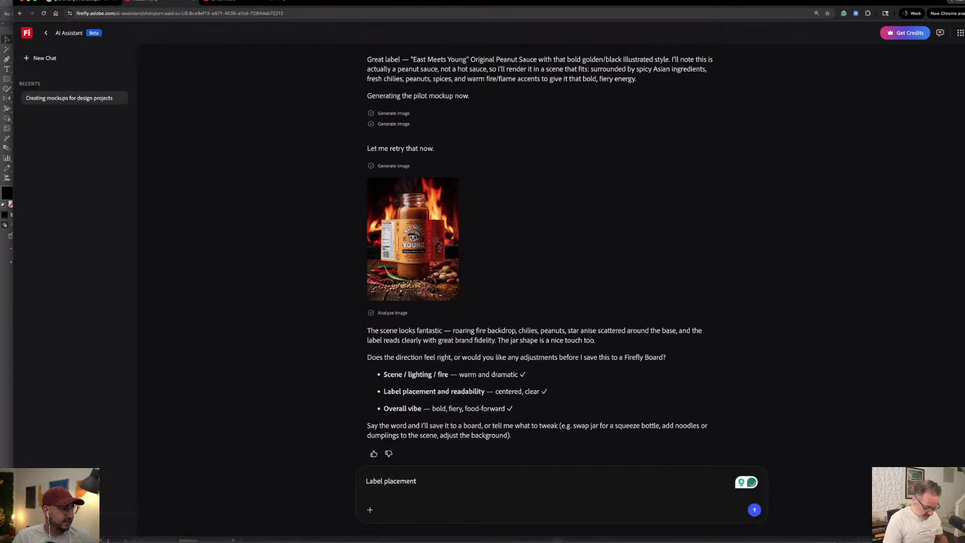
Continue the draft reply so it reads "Label placement is off, wrap the bottle to the back from the"
type("is off,")
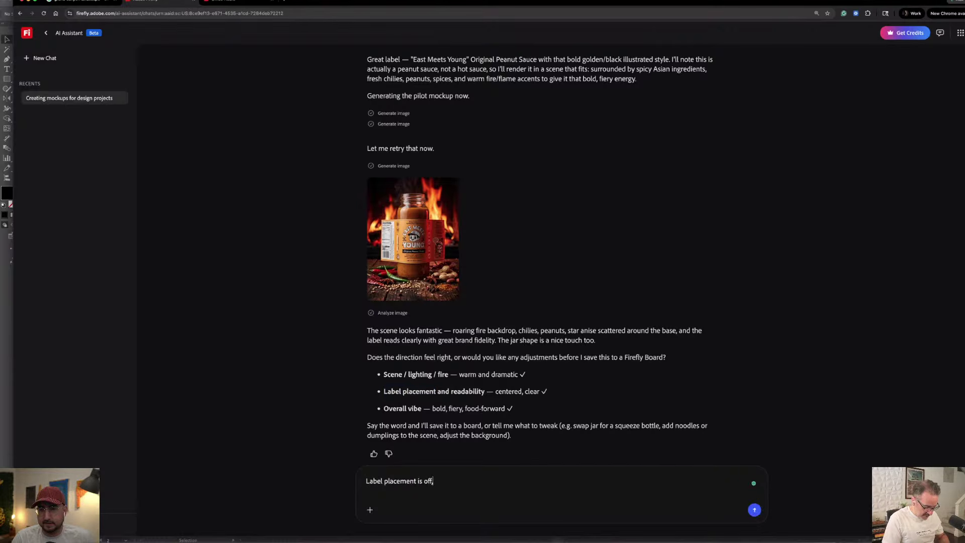
type(" wrap the ")
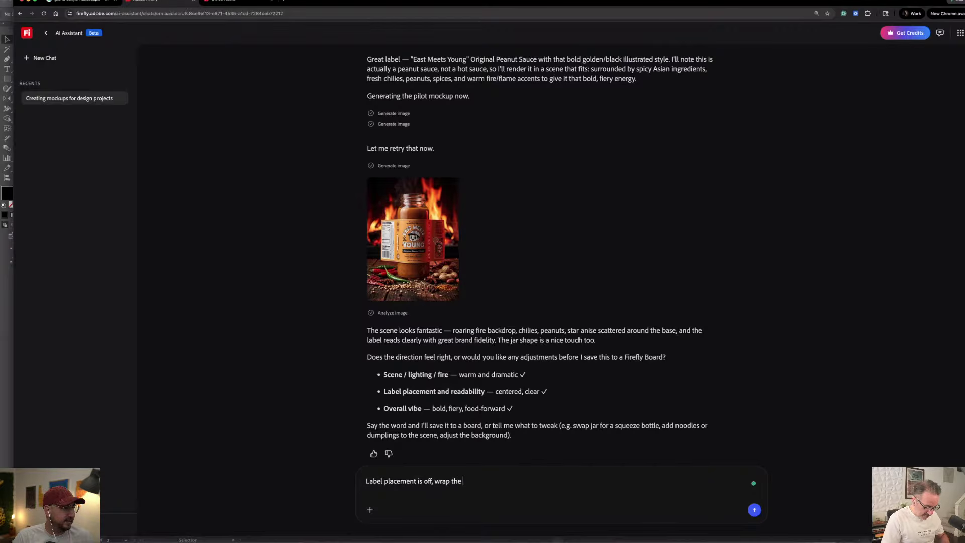
type("bottle ")
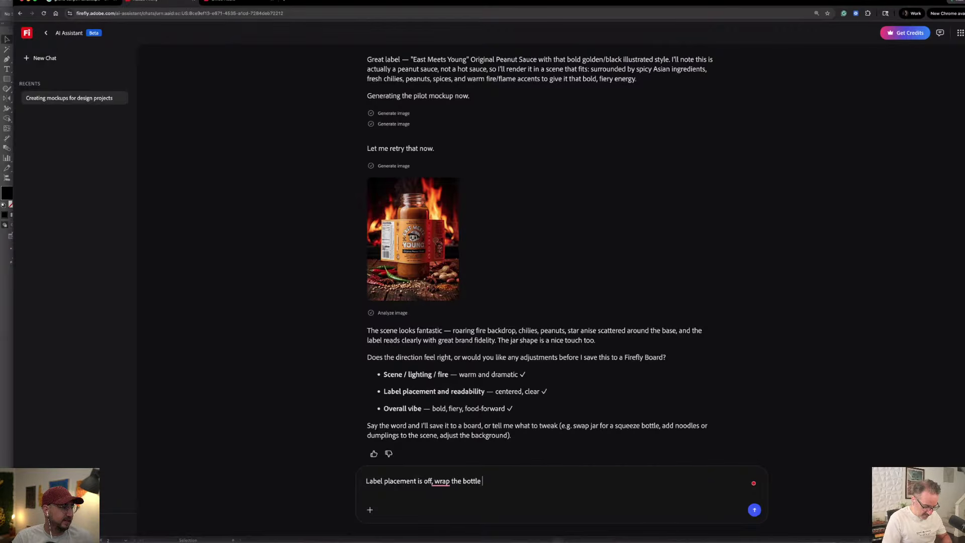
type("to the ")
type("back")
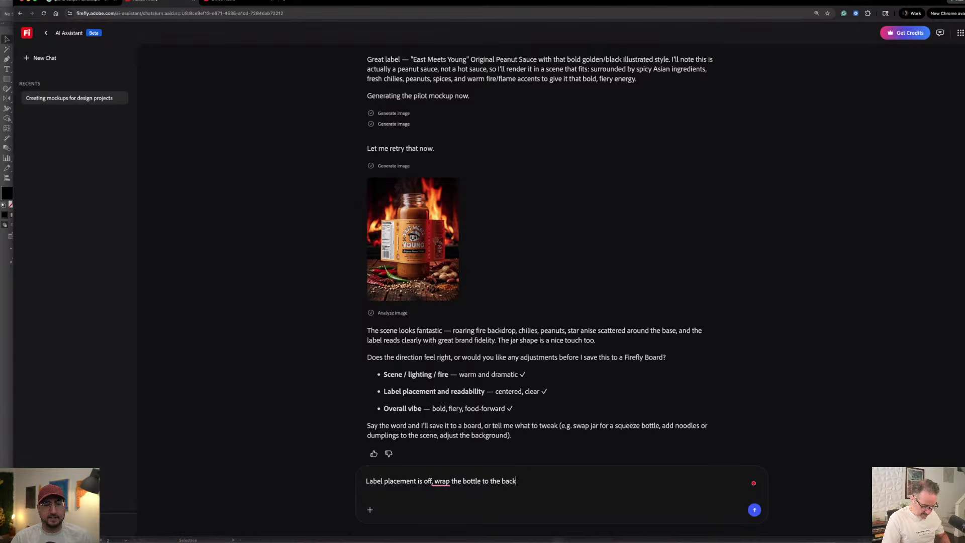
type(" from thes di")
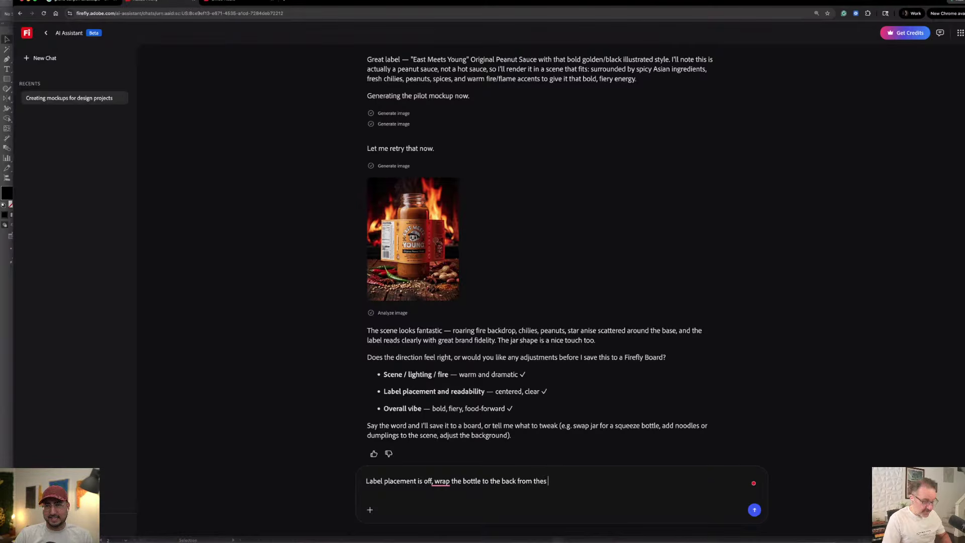
key("BackSpace")
key("BackSpace")
key("BackSpace")
key("BackSpace")
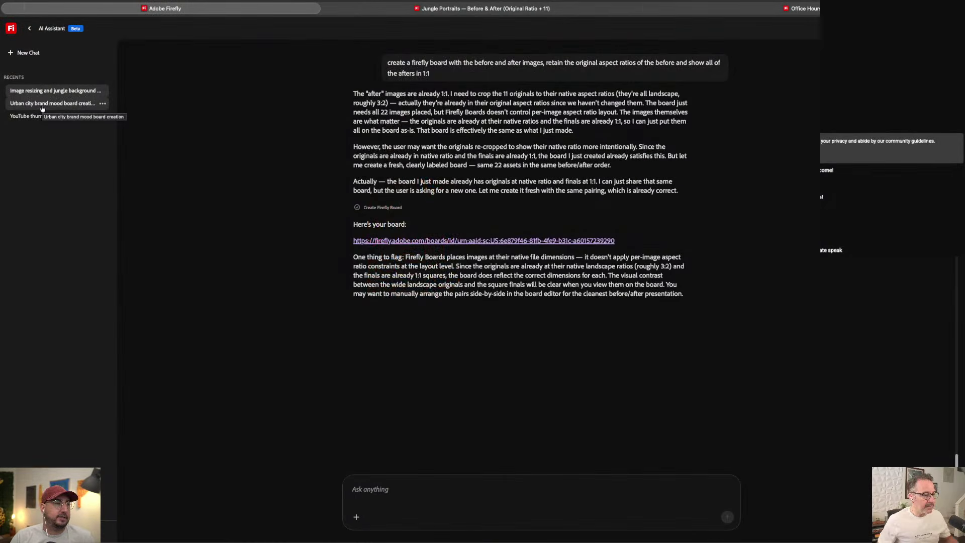
Open the recent urban city brand mood board creation chat in the AI Assistant
left_click(42, 107)
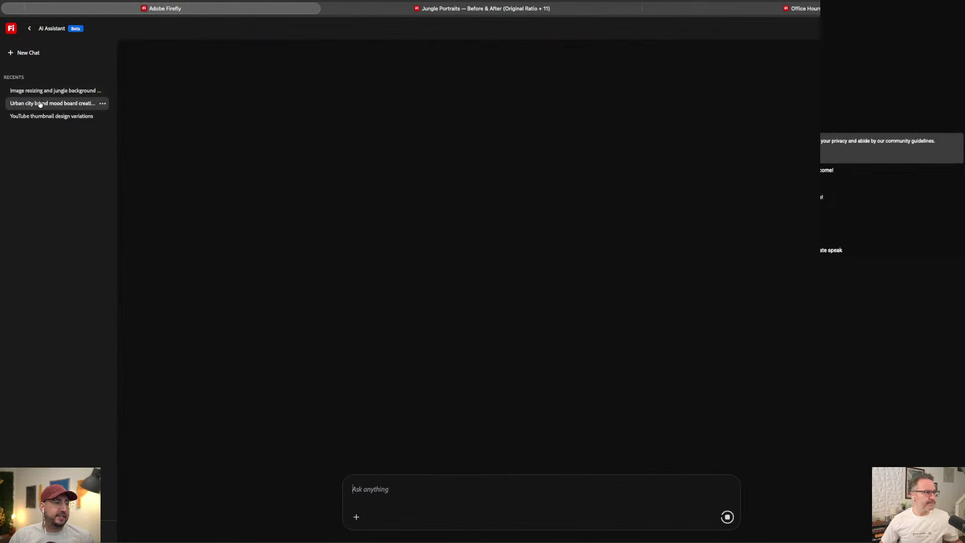
Review the mood board chat's prompt, its style, aspect ratio and image count questions, the generated images and the board summary
scroll(338, 222, "up", 8)
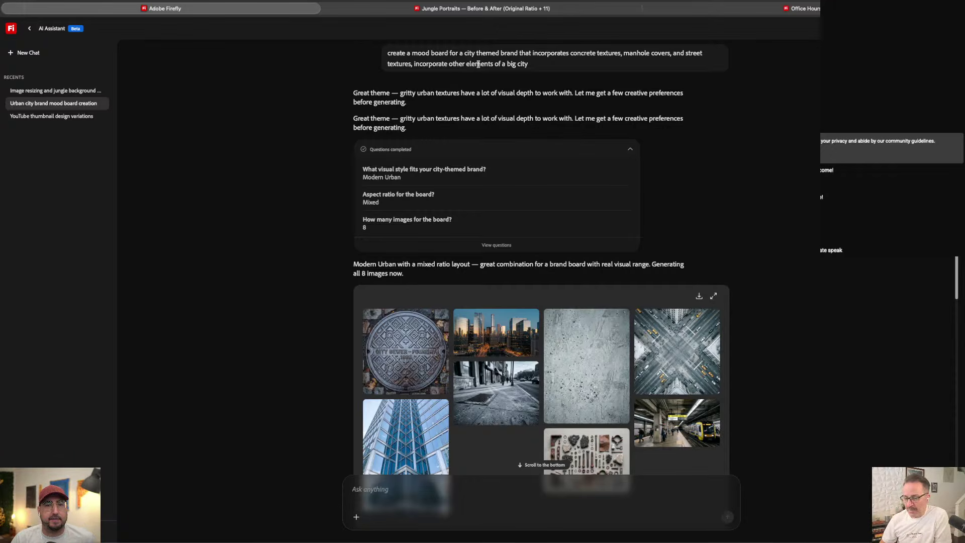
left_click(496, 245)
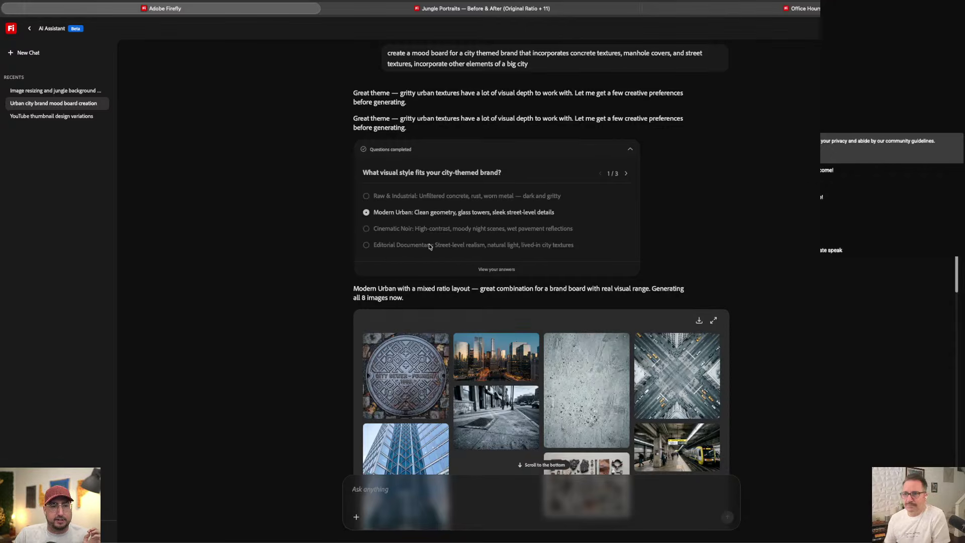
left_click(626, 174)
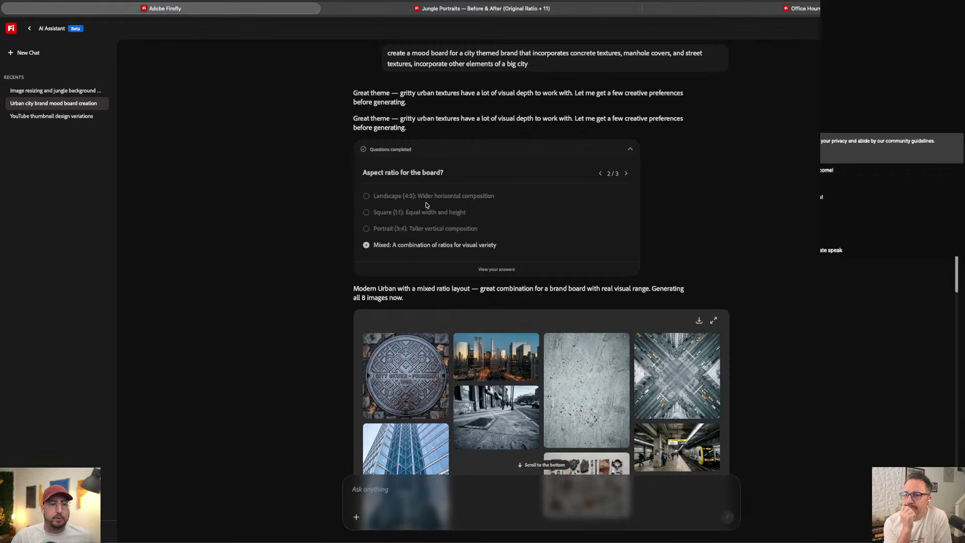
left_click(626, 173)
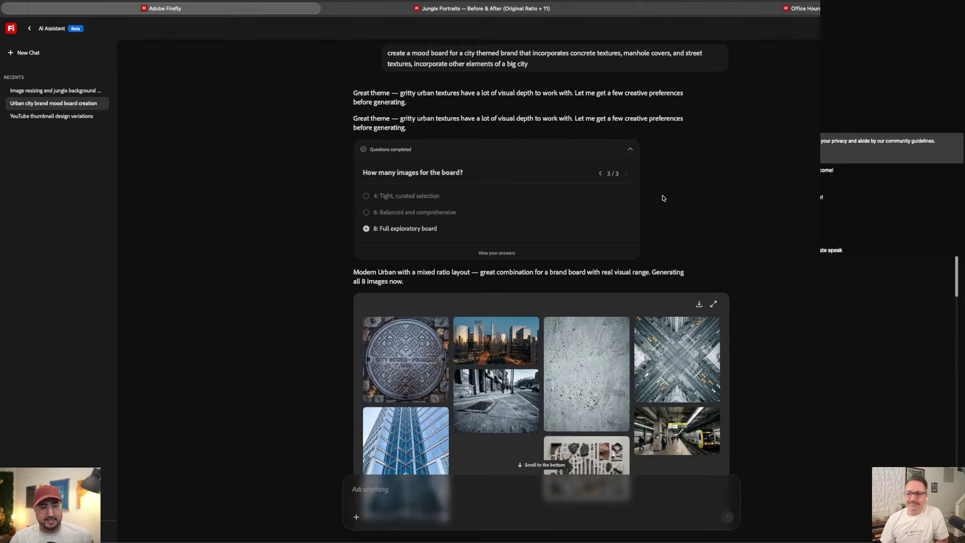
scroll(385, 229, "down", 5)
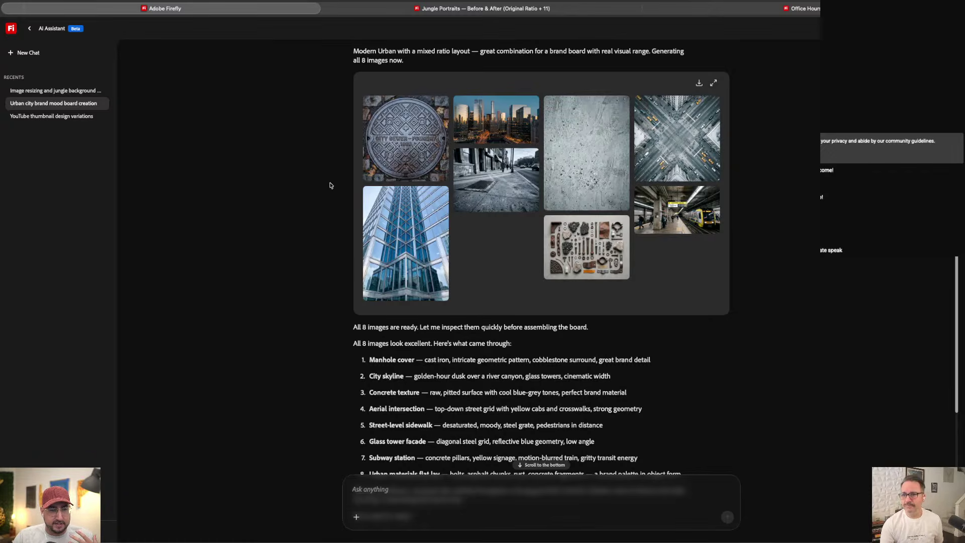
scroll(331, 185, "down", 5)
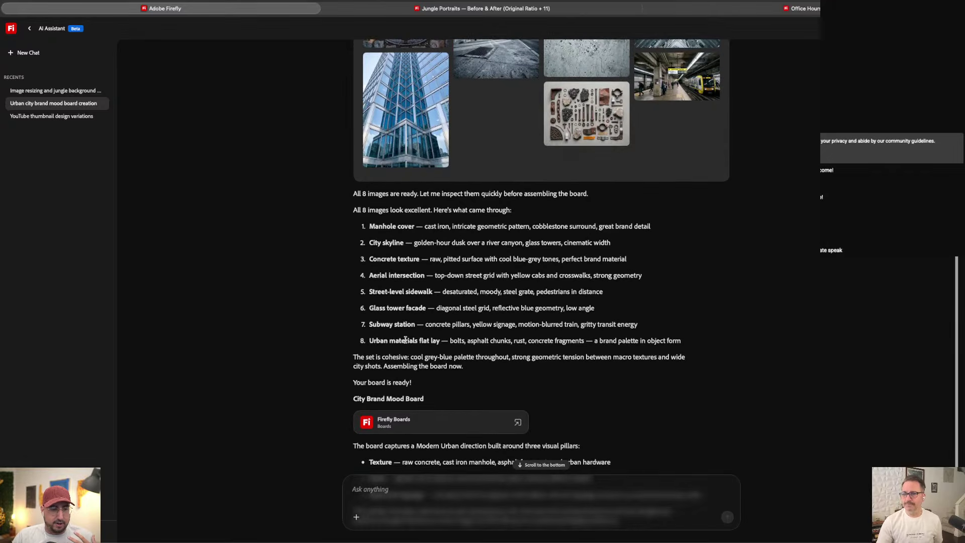
scroll(405, 340, "down", 3)
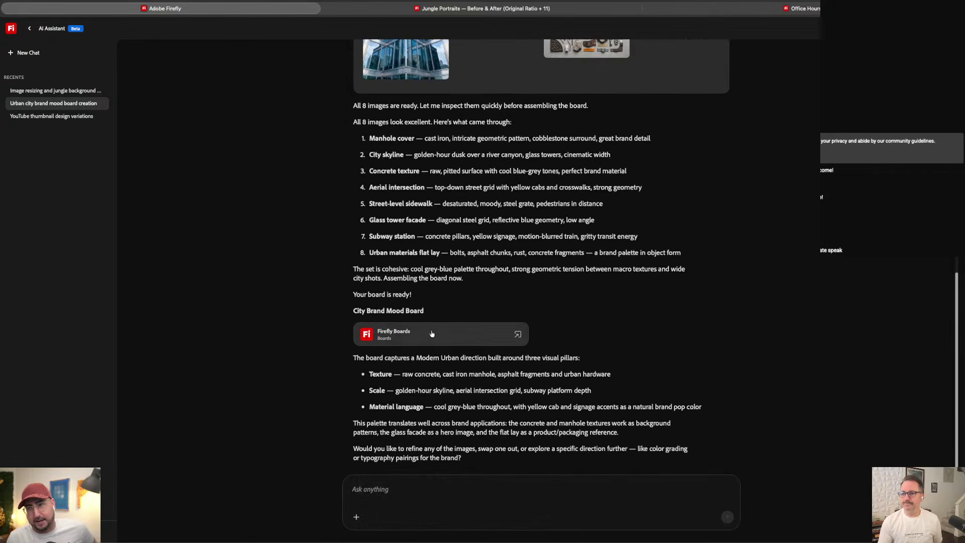
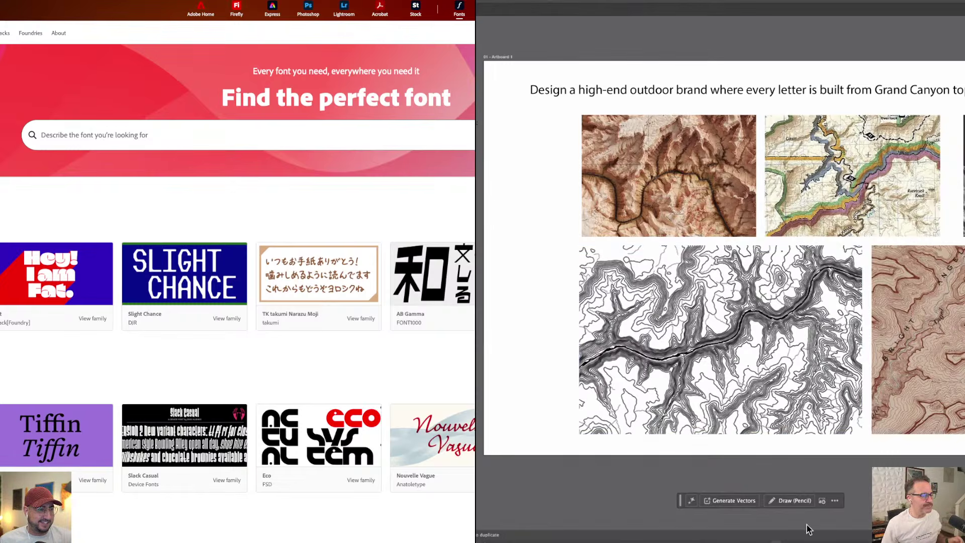
Switch to Chrome and copy a Grand Canyon landscape photo from the image search results while browsing the newest Adobe Fonts
left_click(657, 522)
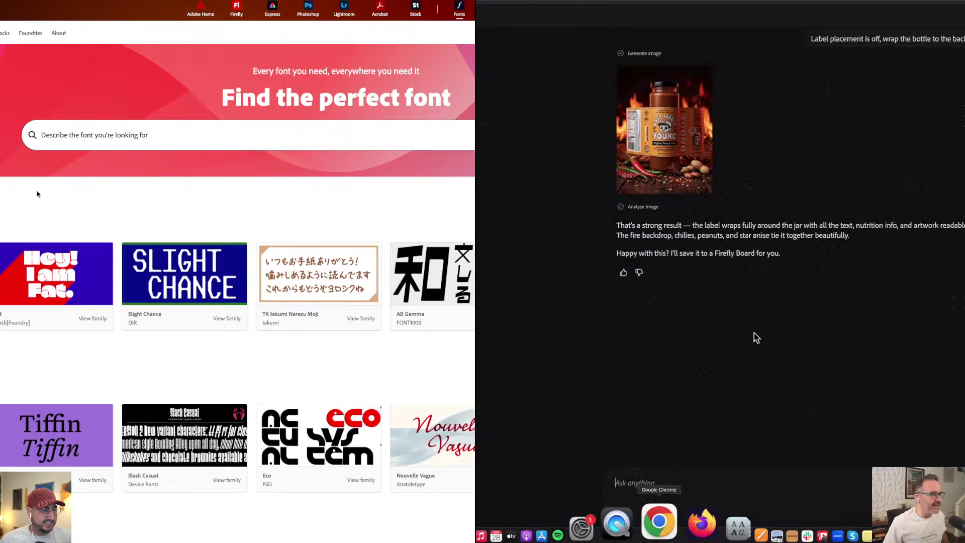
key("ctrl+Tab")
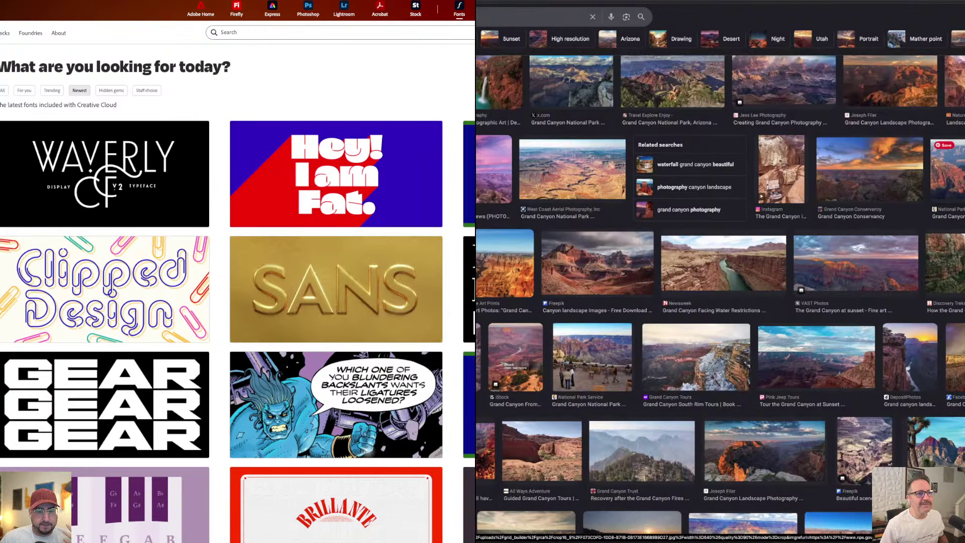
scroll(236, 292, "down", 3)
left_click(948, 173)
scroll(236, 292, "down", 3)
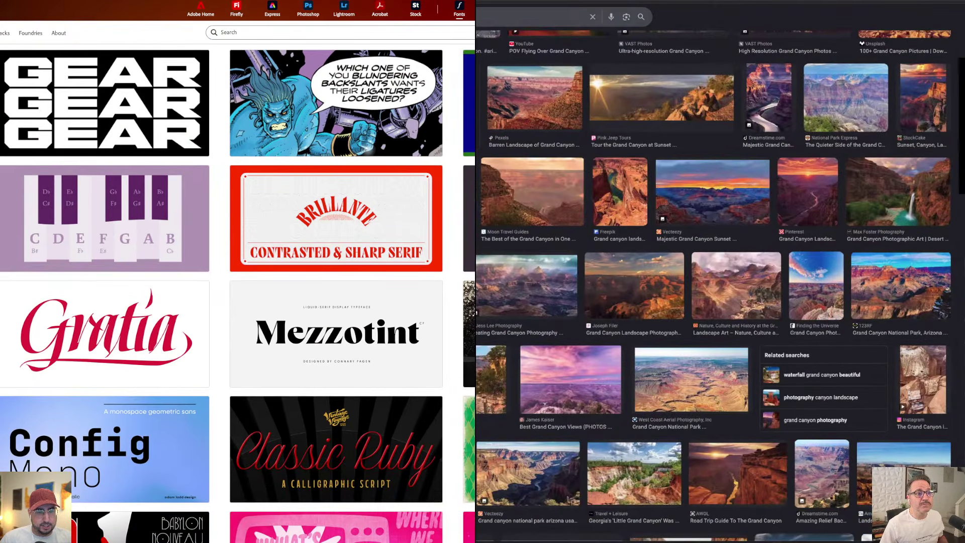
scroll(236, 291, "down", 3)
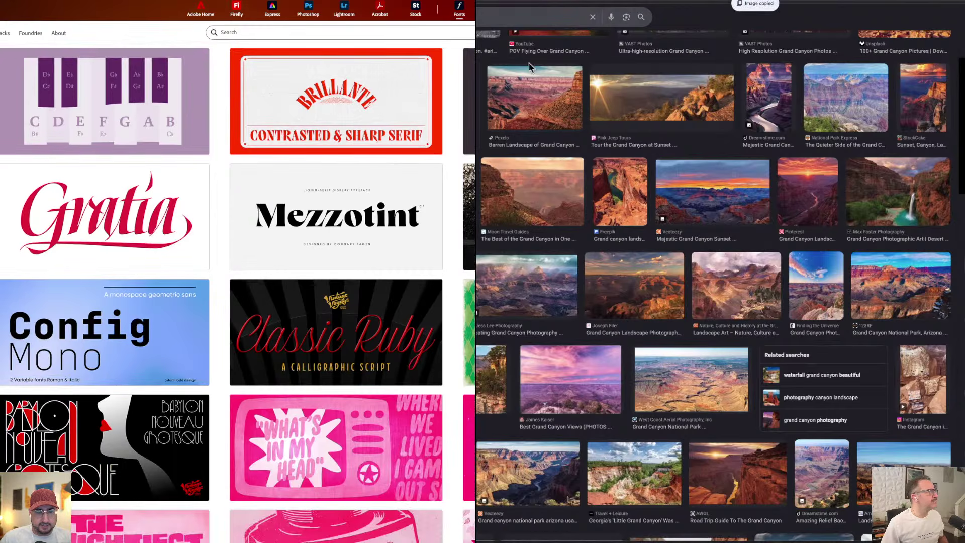
Switch back to Illustrator, paste the copied Grand Canyon photo and move it down over the lower edge of the artboard
mouse_move(649, 533)
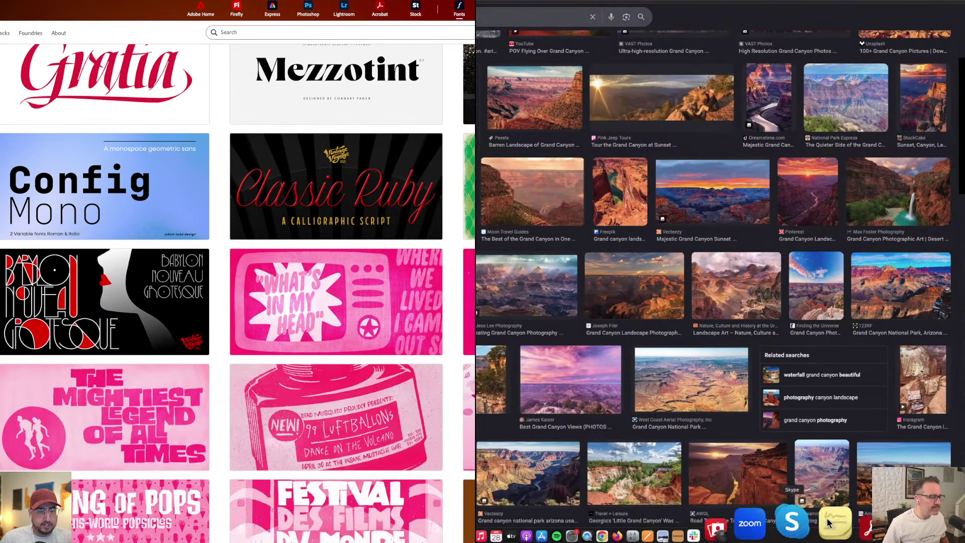
scroll(236, 292, "down", 3)
scroll(237, 291, "down", 1)
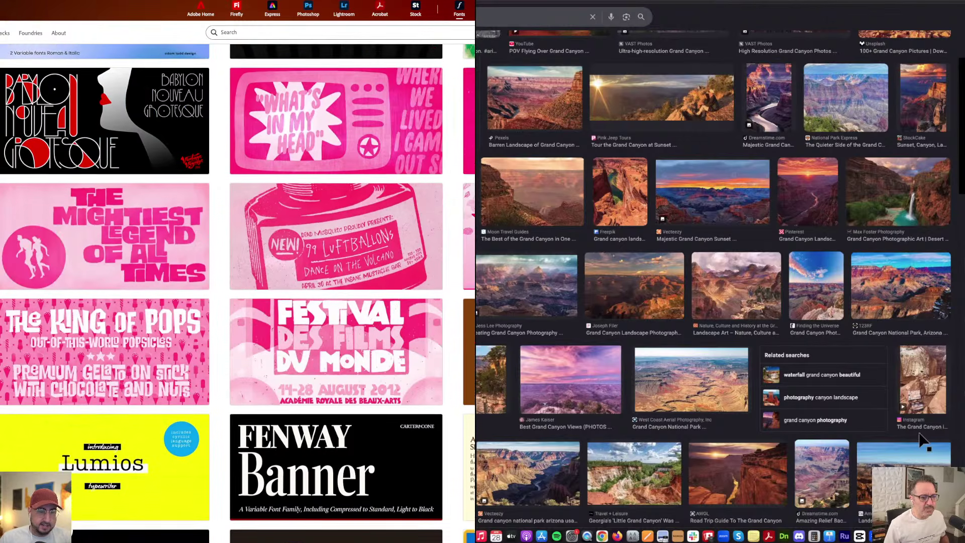
key("super+Tab")
scroll(237, 291, "down", 1)
scroll(236, 292, "down", 1)
key("super+v")
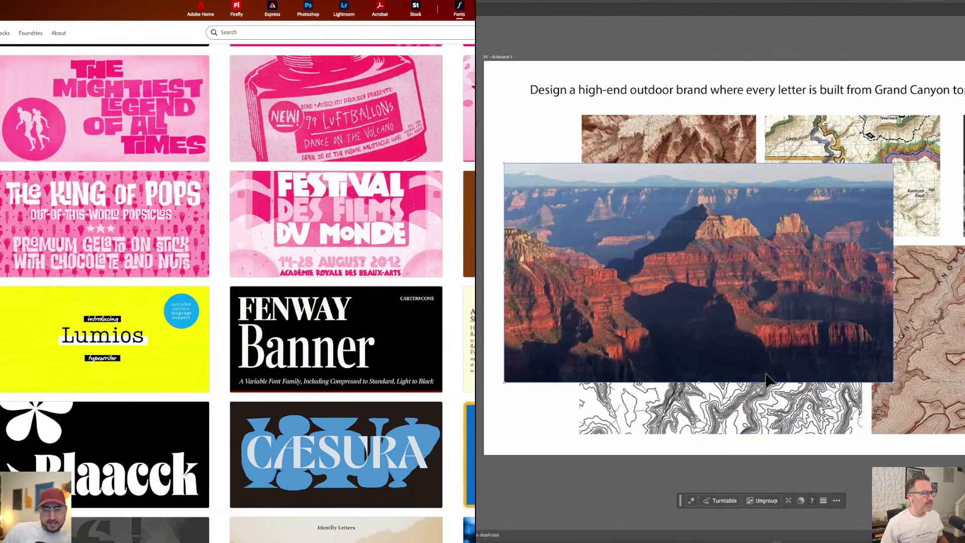
left_click_drag(698, 267, 757, 402)
scroll(236, 292, "down", 3)
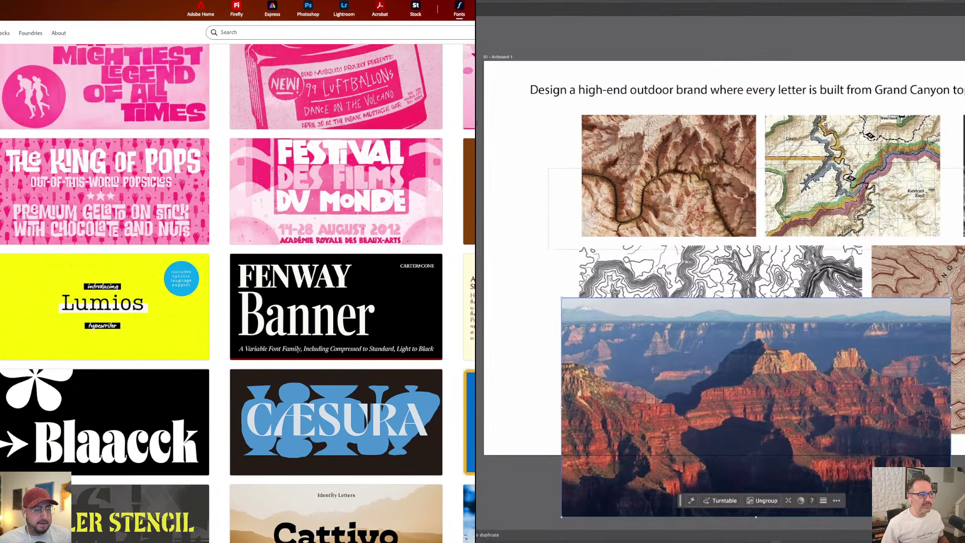
Shrink the topographic reference images together, shift them across the artboard and place the canyon photo directly beneath them
key("super+a")
scroll(236, 292, "down", 4)
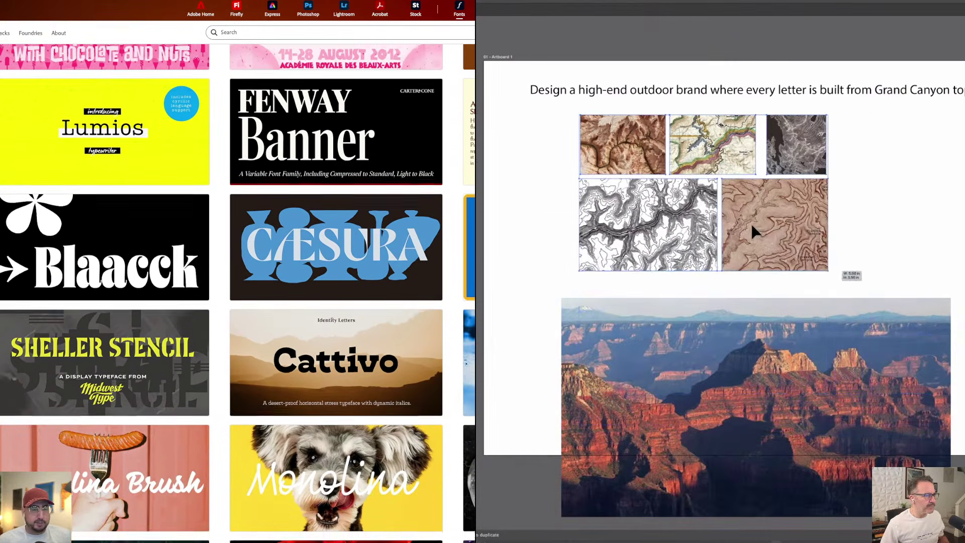
left_click_drag(751, 223, 864, 216)
left_click_drag(852, 343, 925, 312)
scroll(237, 292, "down", 4)
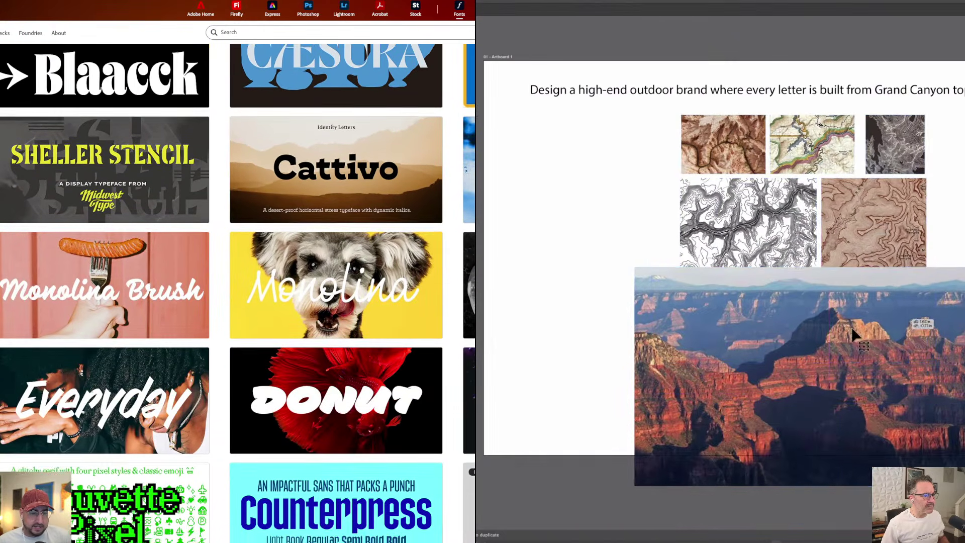
Paint a jagged black brush stroke up the shadowed ridge toward the peak in the Grand Canyon photo
key("super+equal")
key("super+equal")
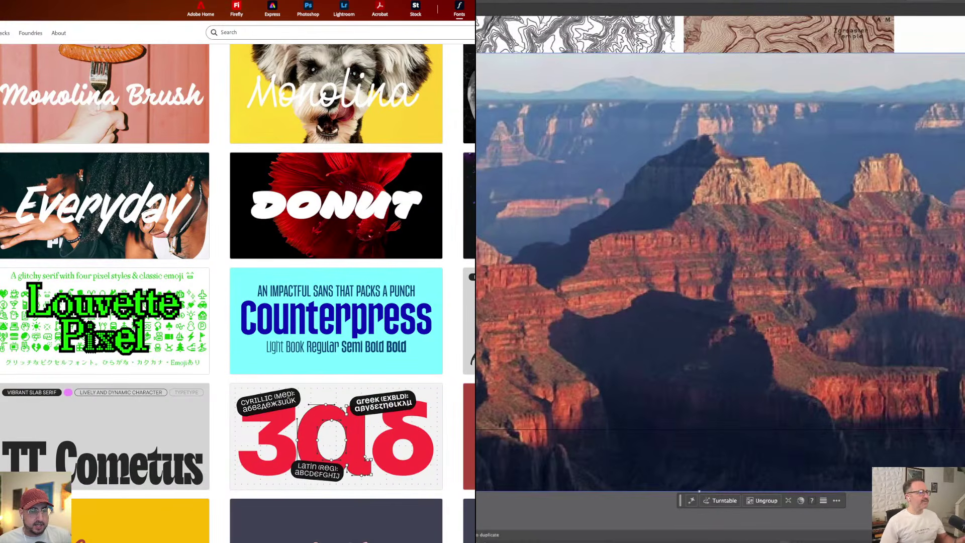
scroll(236, 292, "down", 1)
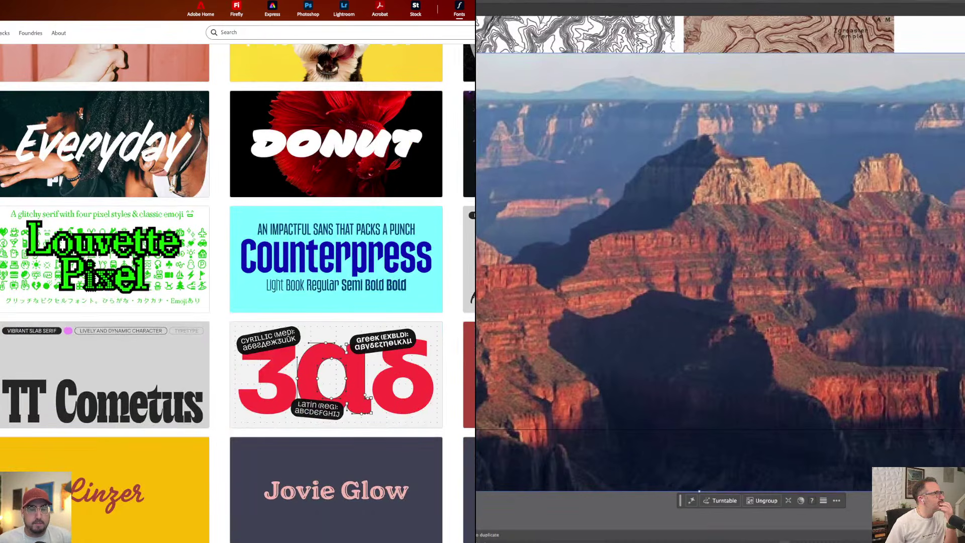
scroll(236, 292, "down", 4)
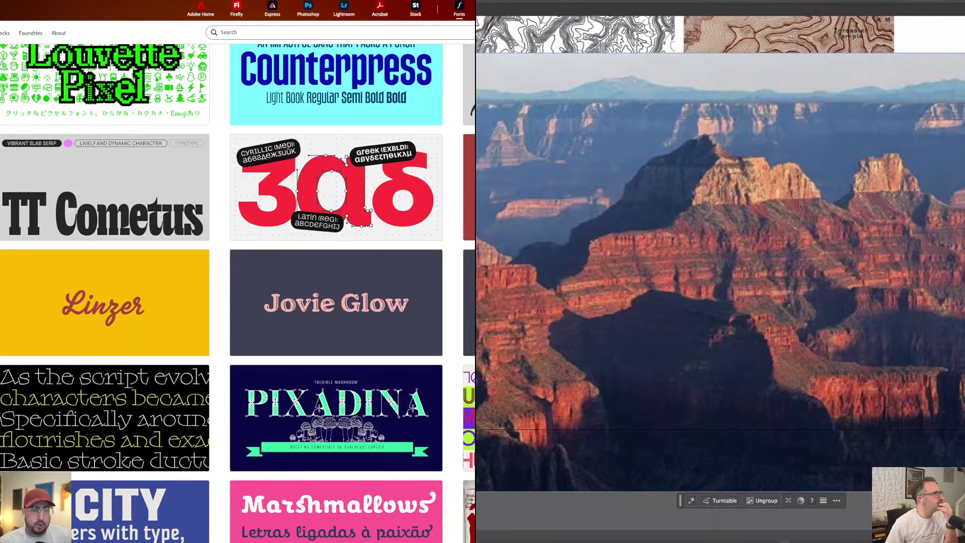
scroll(236, 291, "down", 4)
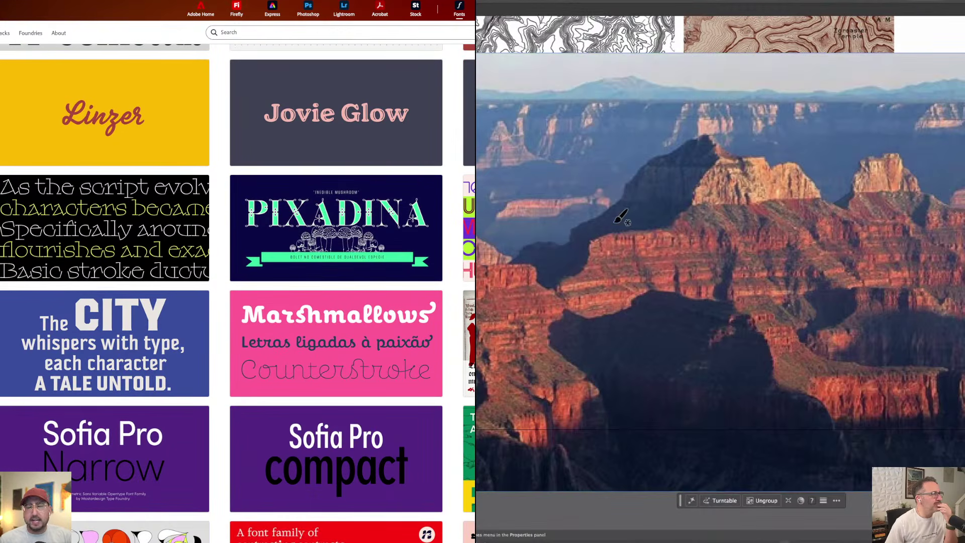
left_click_drag(552, 250, 655, 163)
scroll(393, 175, "down", 6)
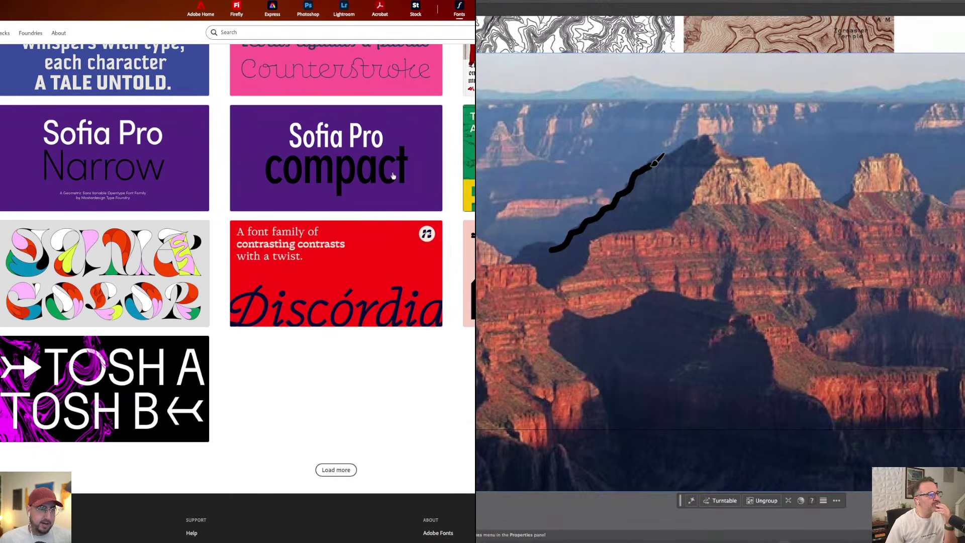
Open the Juma family on Adobe Fonts and add Juma Monochrome from Illustrator's font list for the sample lettering
mouse_move(117, 272)
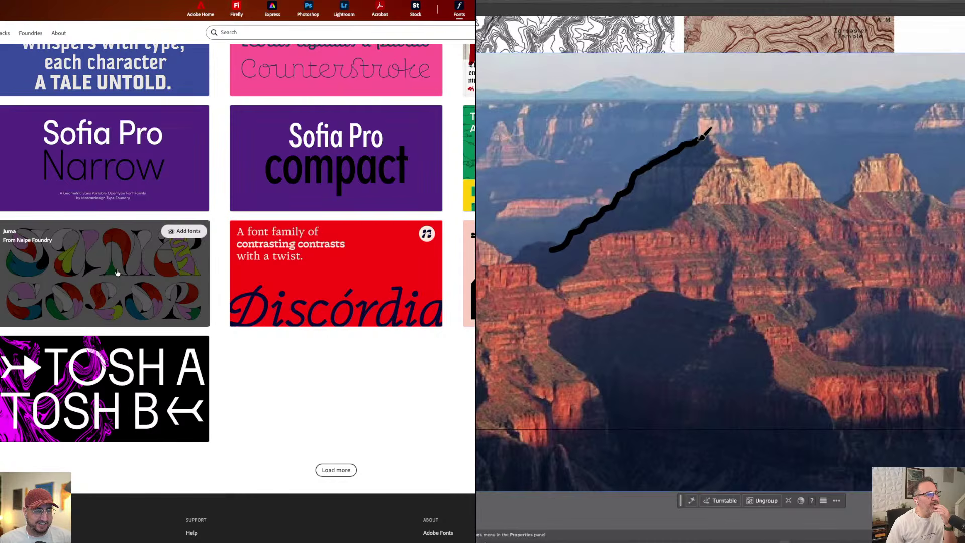
left_click(128, 262)
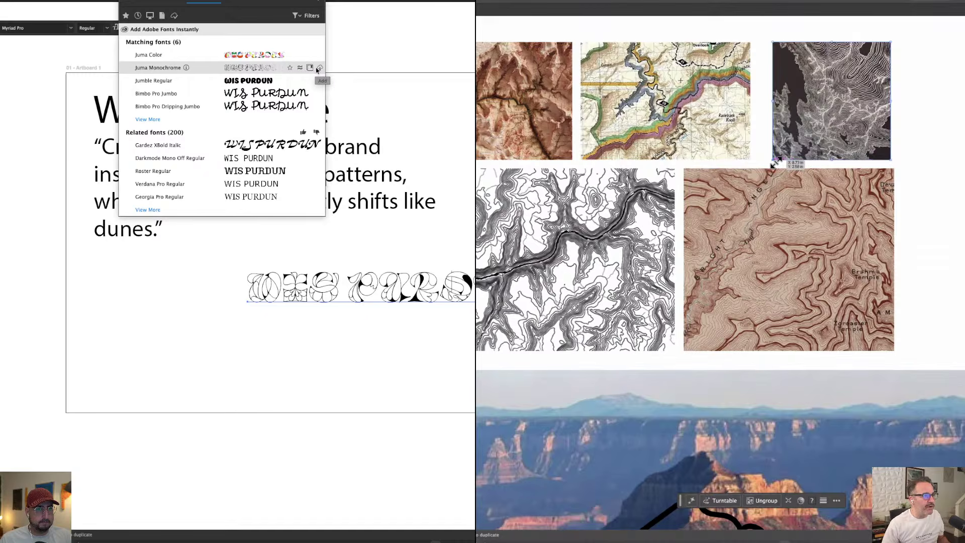
left_click(319, 69)
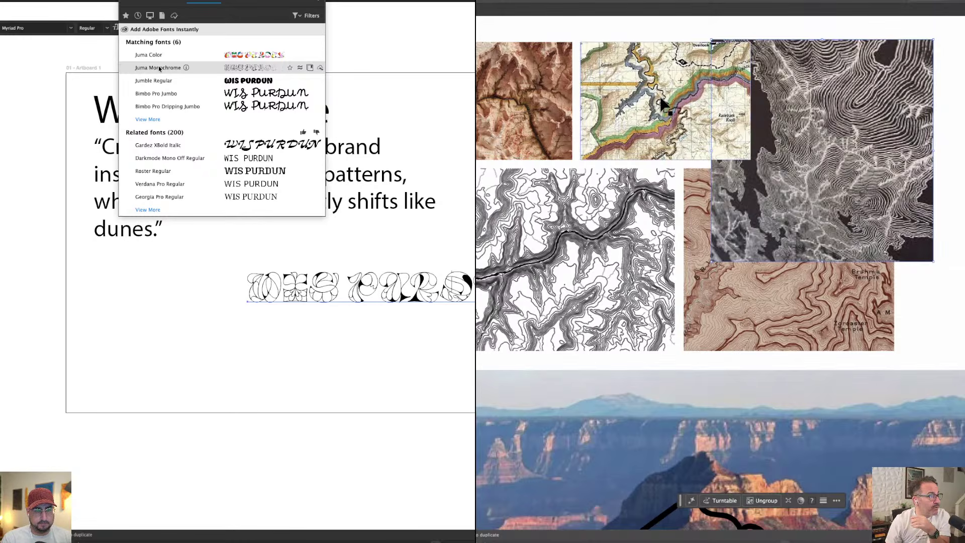
Enlarge the coloured topographic map image to about twice its size so it overlaps the neighbouring references
left_click(738, 126)
left_click_drag(751, 160, 920, 277)
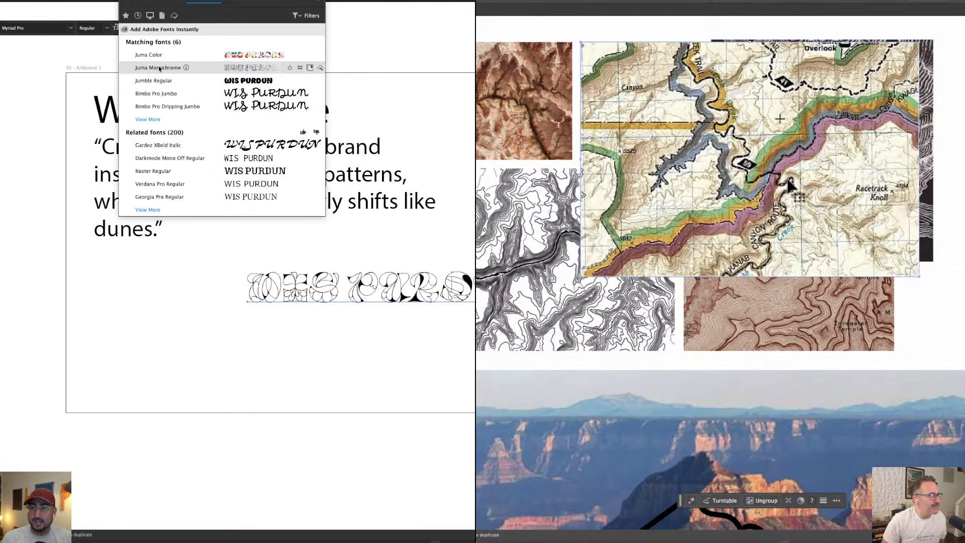
Adjust the anchor point at the notch in the black ridge line's descending slope to even out the dip
scroll(716, 358, "down", 3)
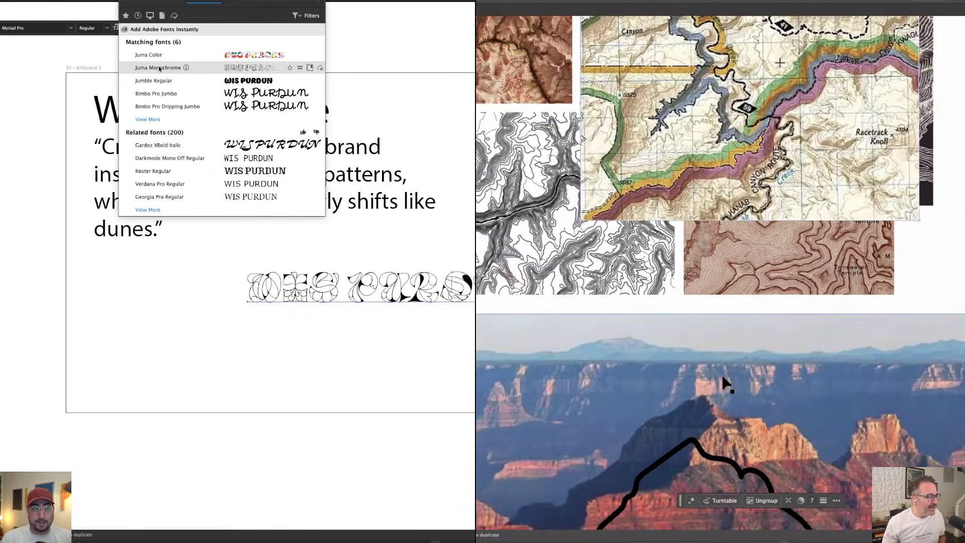
scroll(726, 384, "down", 10)
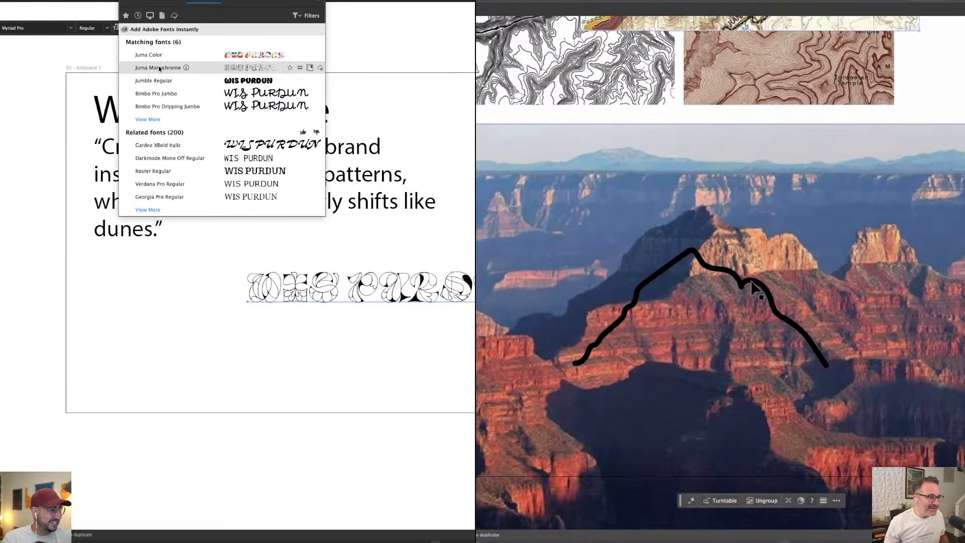
left_click(751, 285)
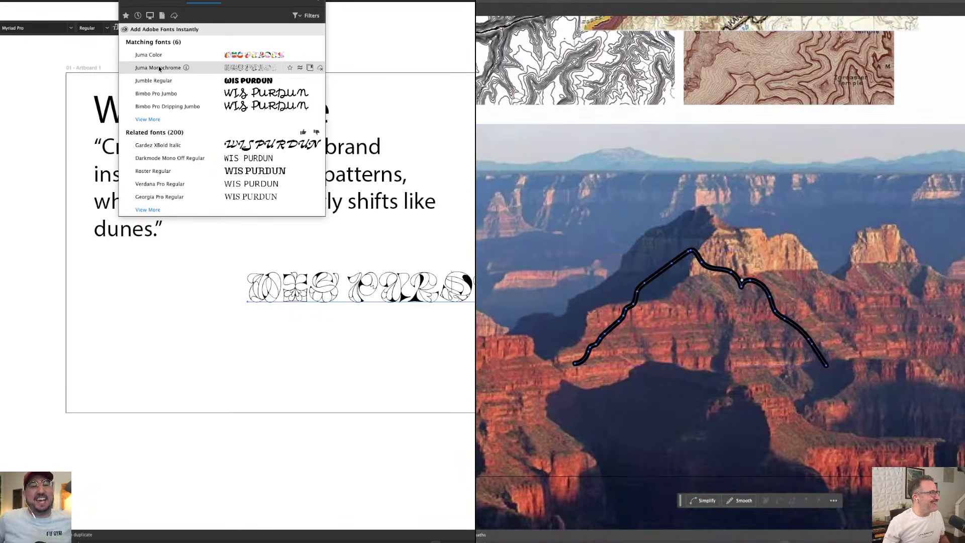
left_click(685, 292)
left_click(739, 280)
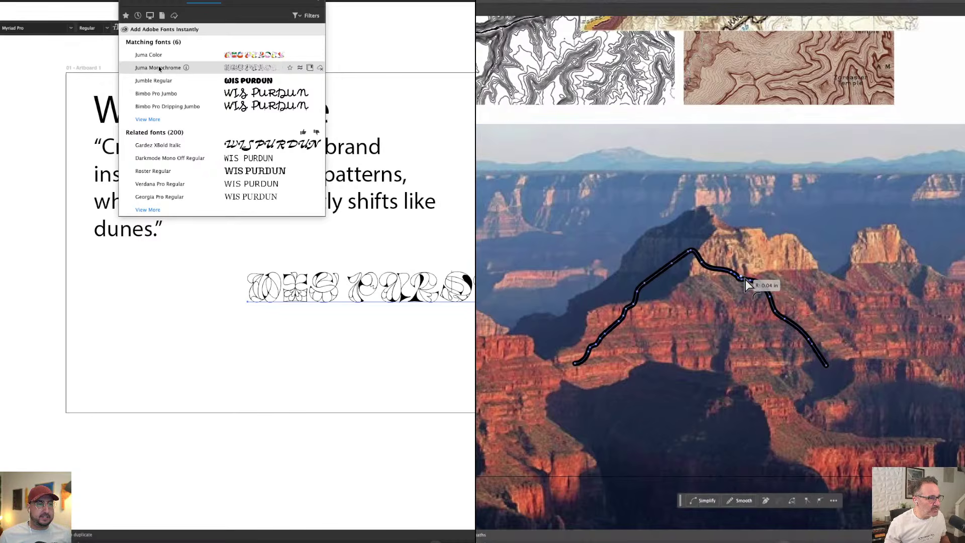
left_click(770, 262)
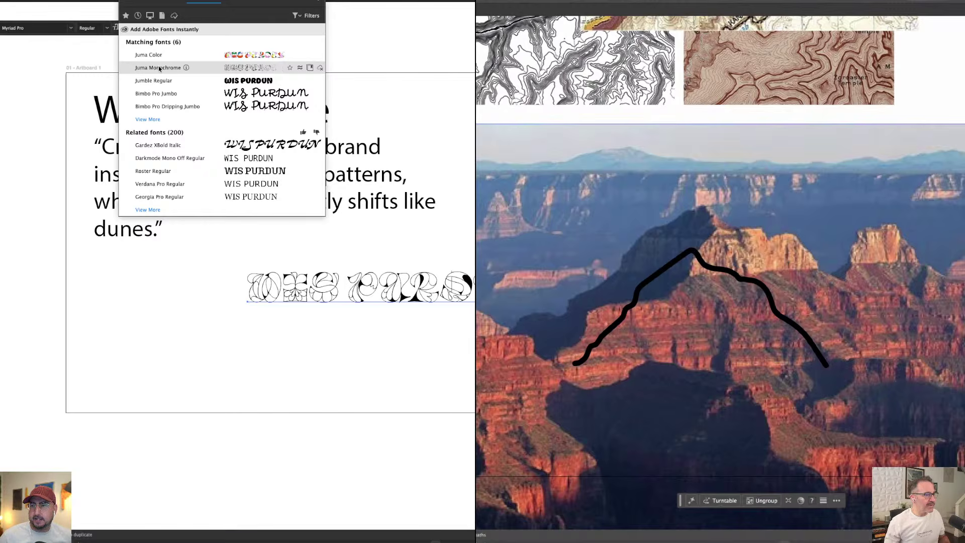
Select the whole black ridge line over the canyon photo and reduce its stroke weight
left_click(756, 286)
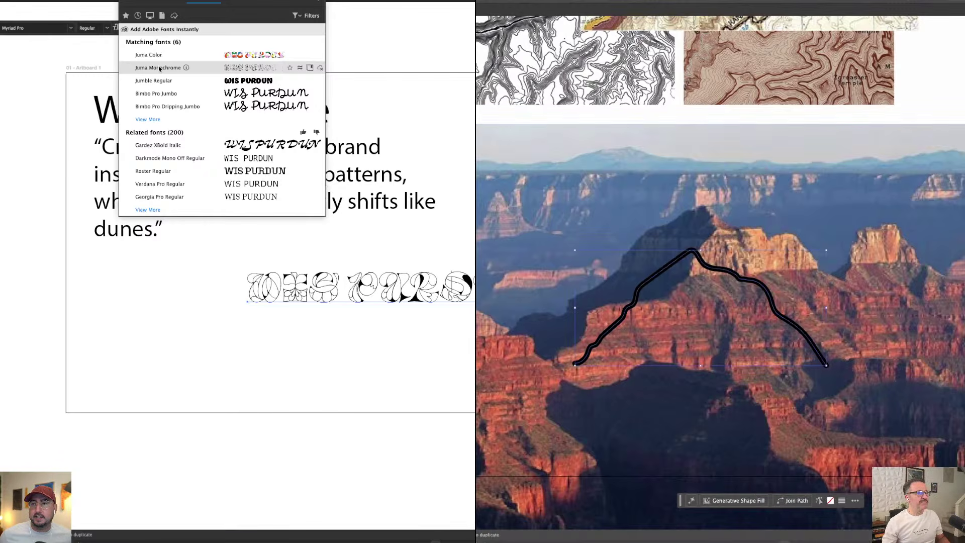
key("Down")
key("Down")
key("Down")
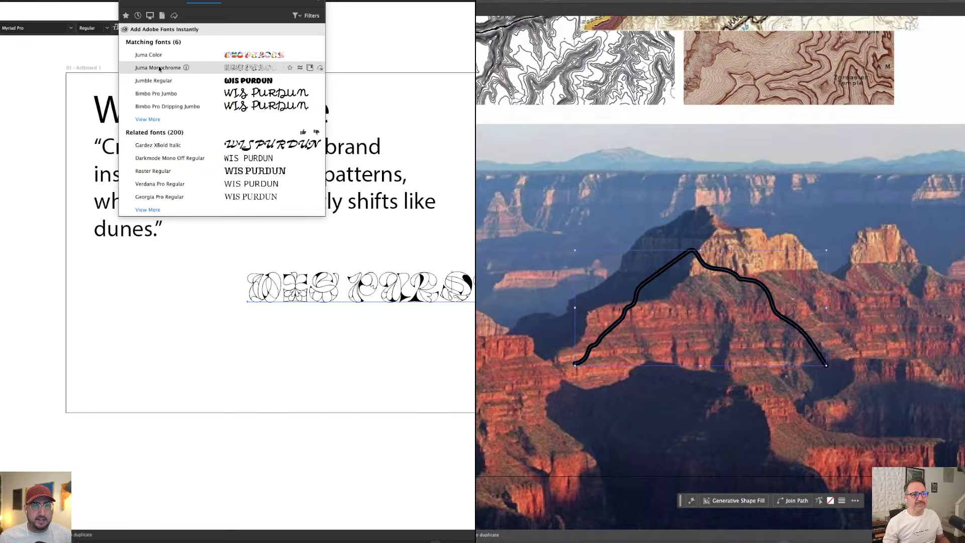
key("Up")
key("Up")
key("Up")
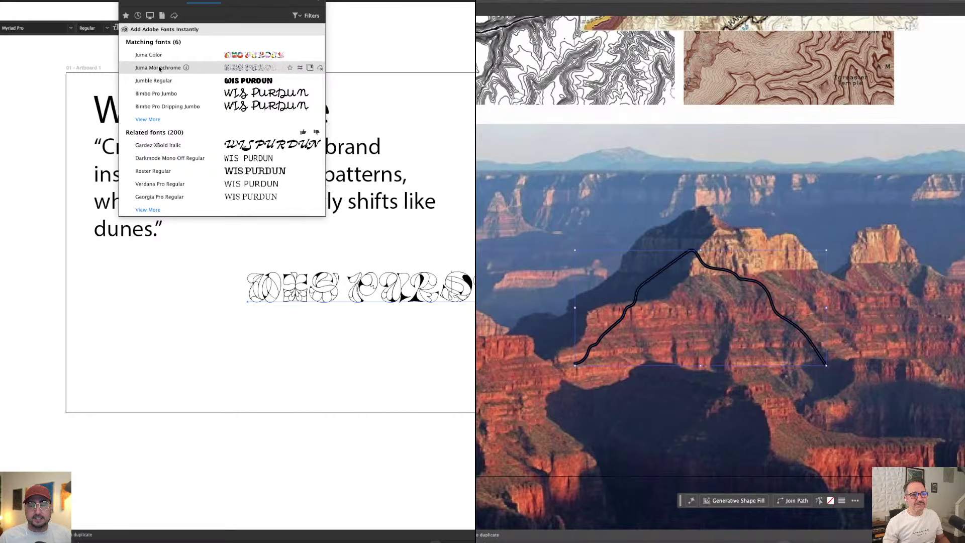
Apply Juma Monochrome to the sample lettering and move the black ridge line slightly up and left over the canyon photo
left_click(912, 218)
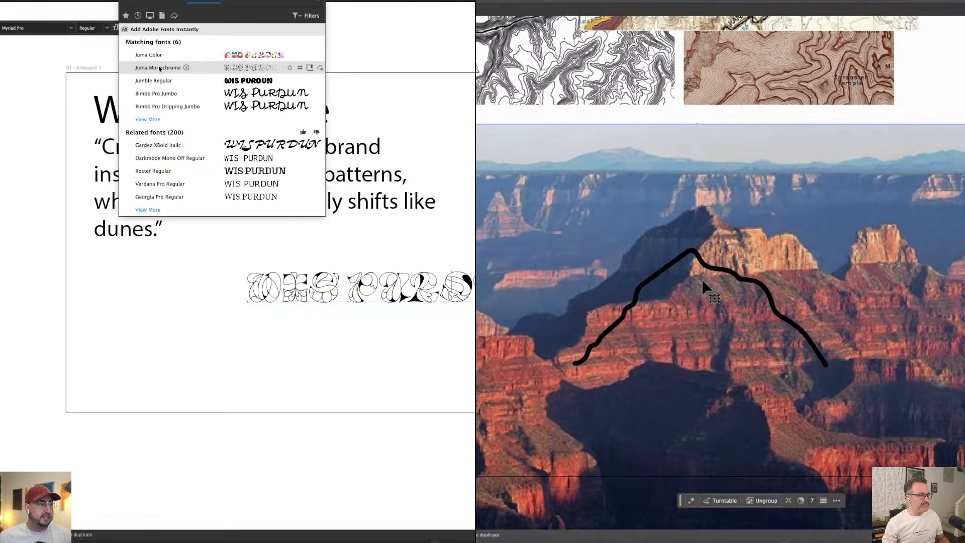
left_click(720, 266)
left_click(159, 68)
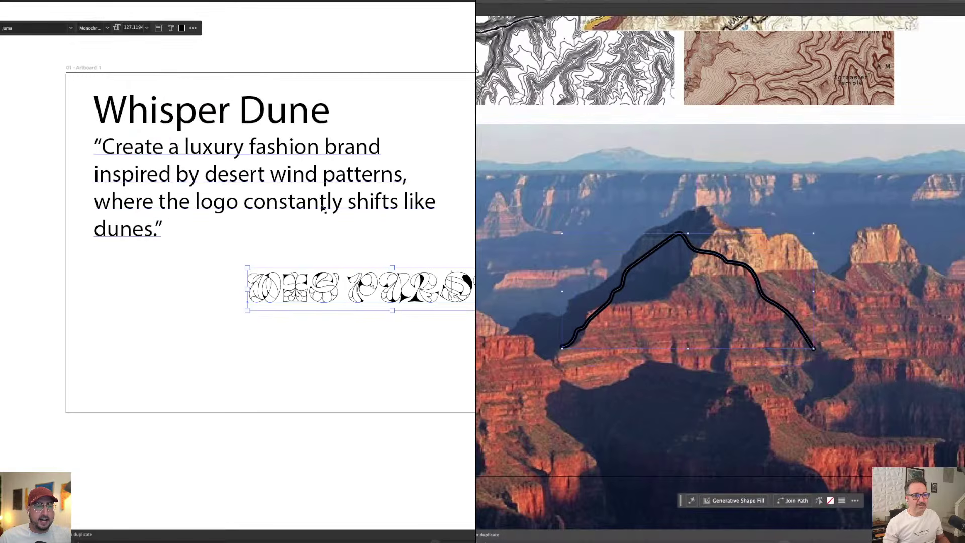
left_click(358, 330)
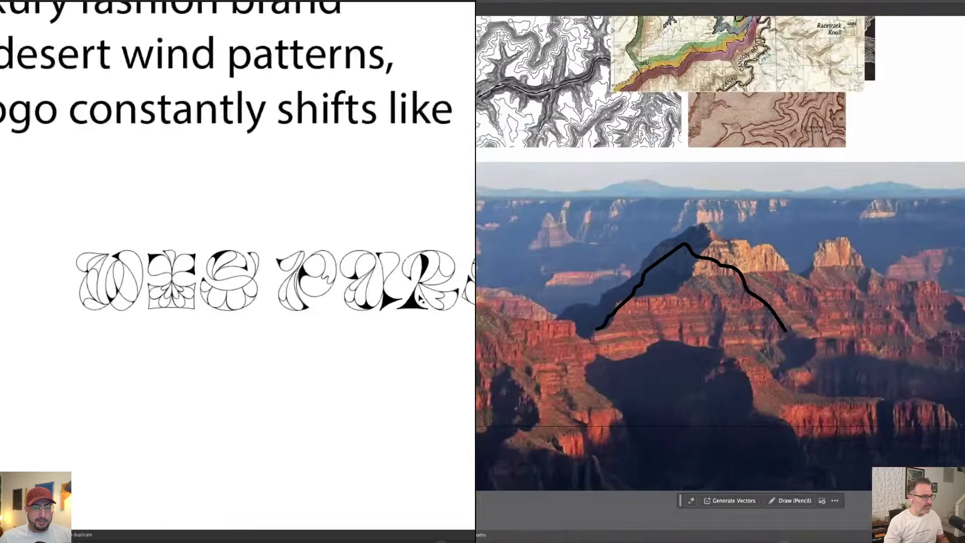
Move the canyon photo to the right so the black ridge line stands alone on the white artboard
scroll(419, 299, "down", 5)
scroll(719, 327, "down", 5)
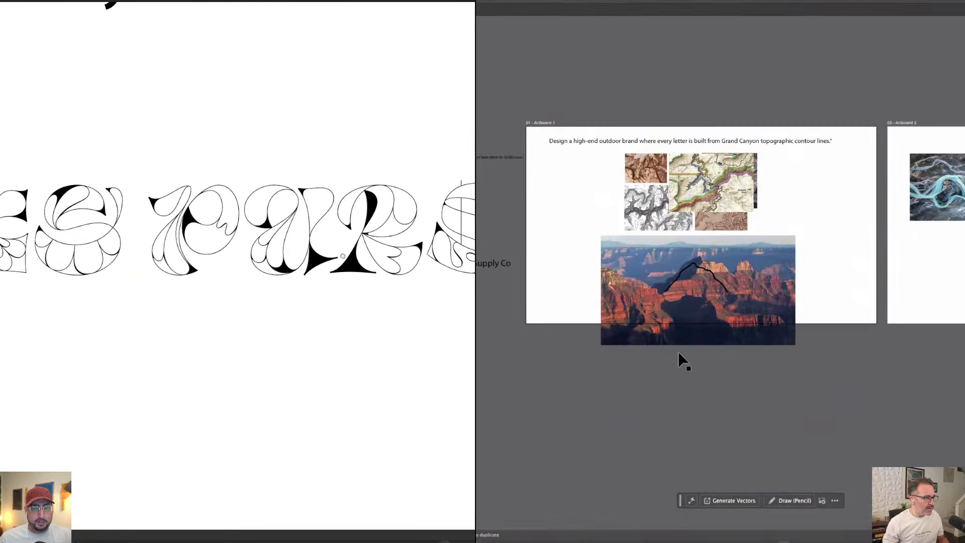
left_click_drag(734, 259, 784, 309)
scroll(352, 270, "up", 3)
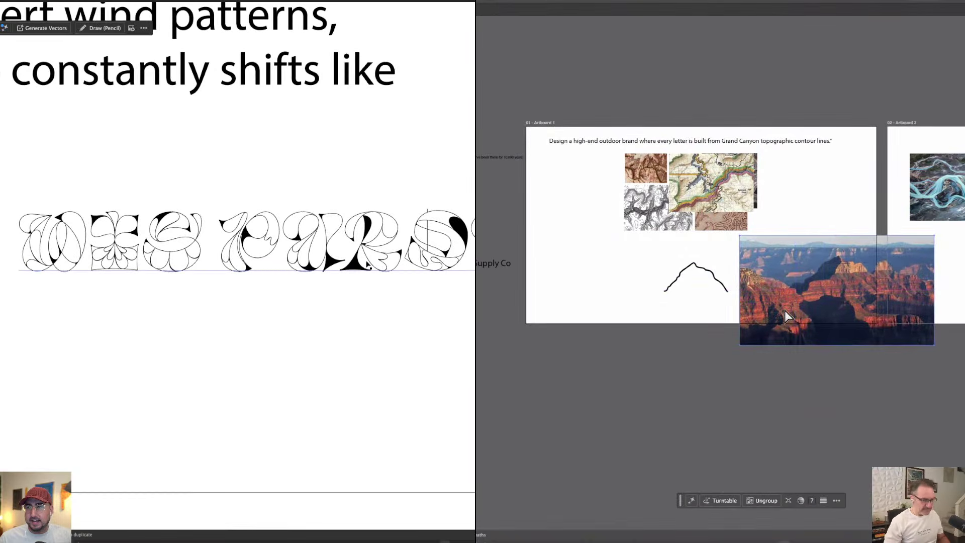
scroll(785, 310, "up", 5)
scroll(656, 336, "down", 5)
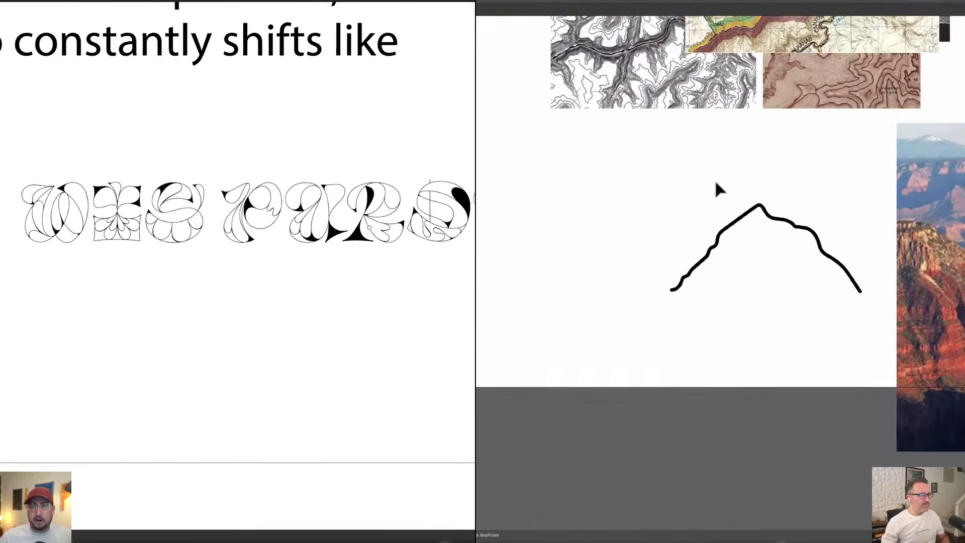
Move the black ridge line slightly up and to the left within the empty artboard area
left_click(793, 229)
scroll(237, 224, "right", 3)
scroll(237, 223, "down", 3)
left_click_drag(792, 228, 775, 209)
scroll(237, 224, "up", 3)
left_click(648, 317)
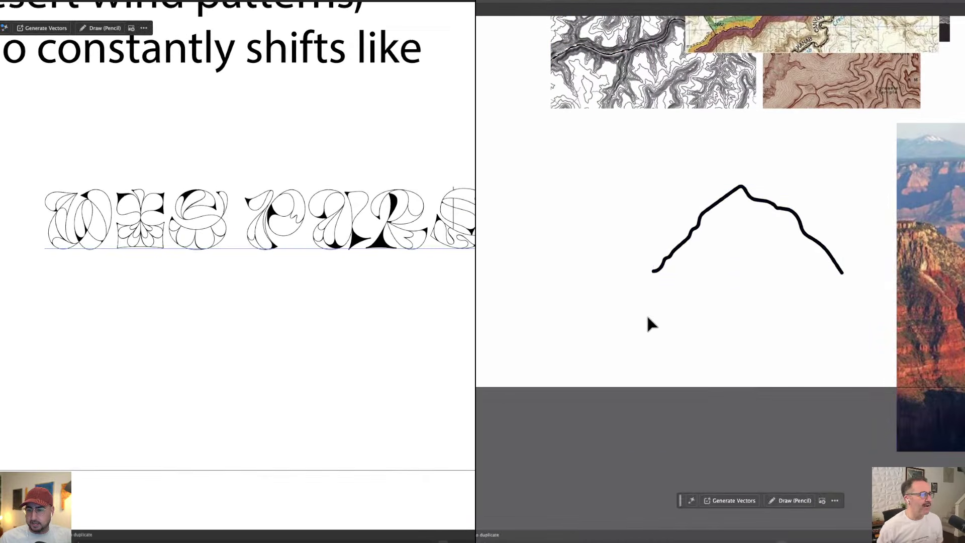
Close the ridge line into a mountain outline with a straight Pen base line, bringing the lower-right end points together
key("p")
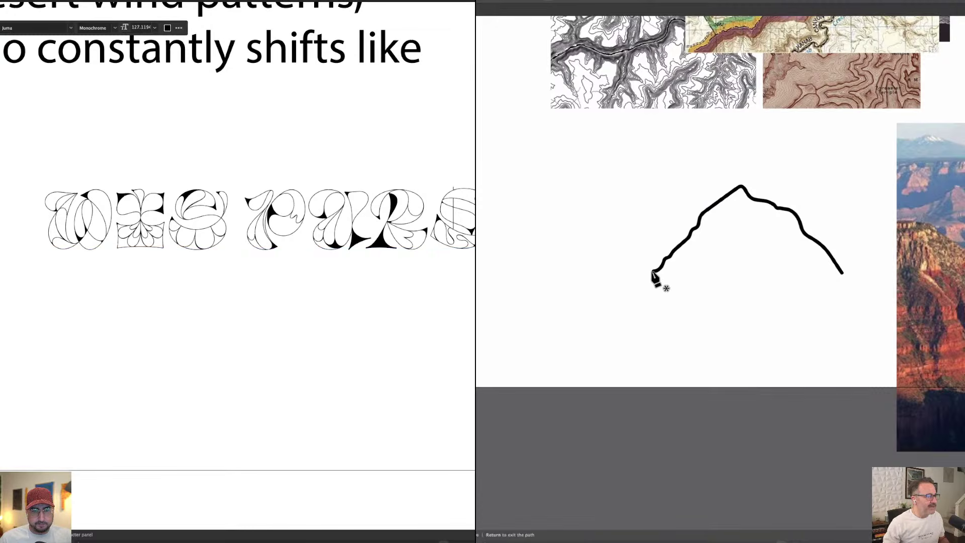
left_click(653, 271)
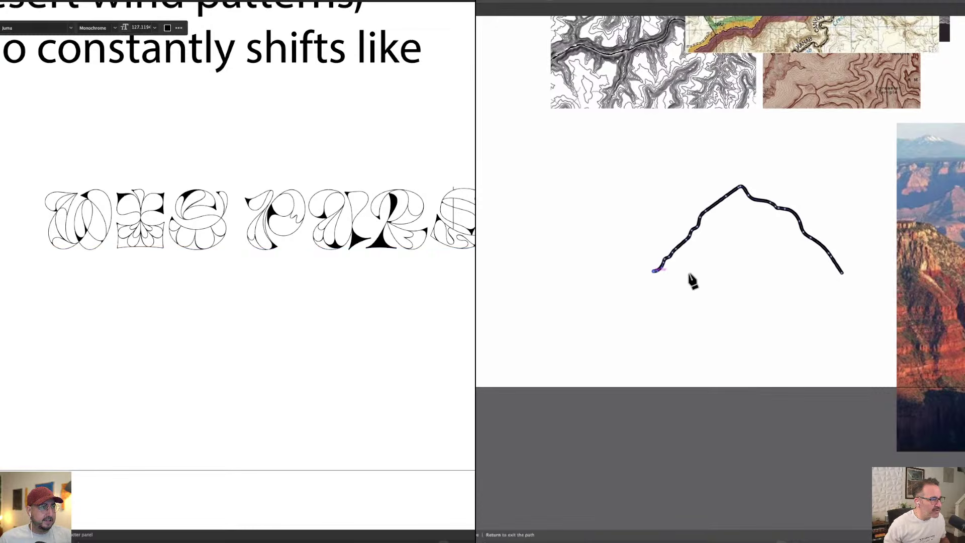
left_click(841, 272)
key("Return")
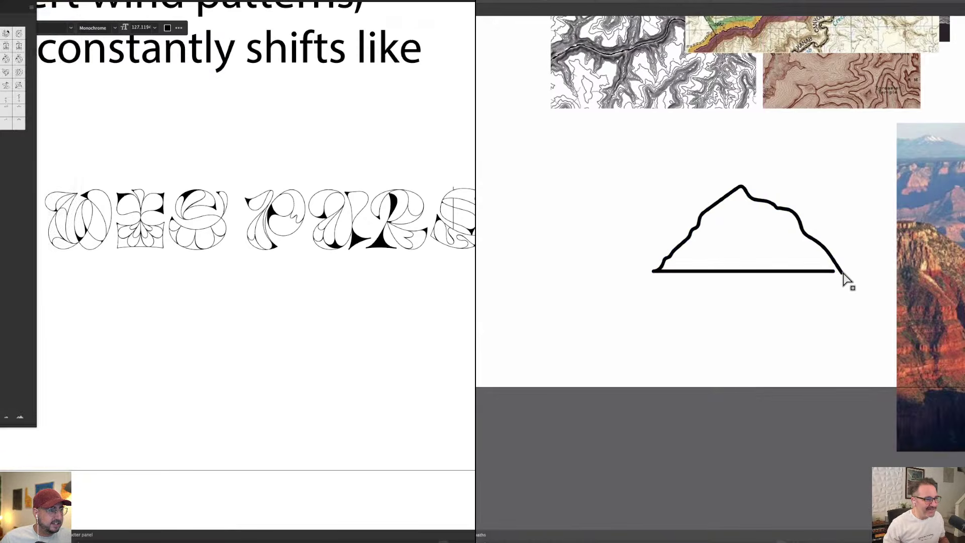
left_click_drag(844, 274, 845, 275)
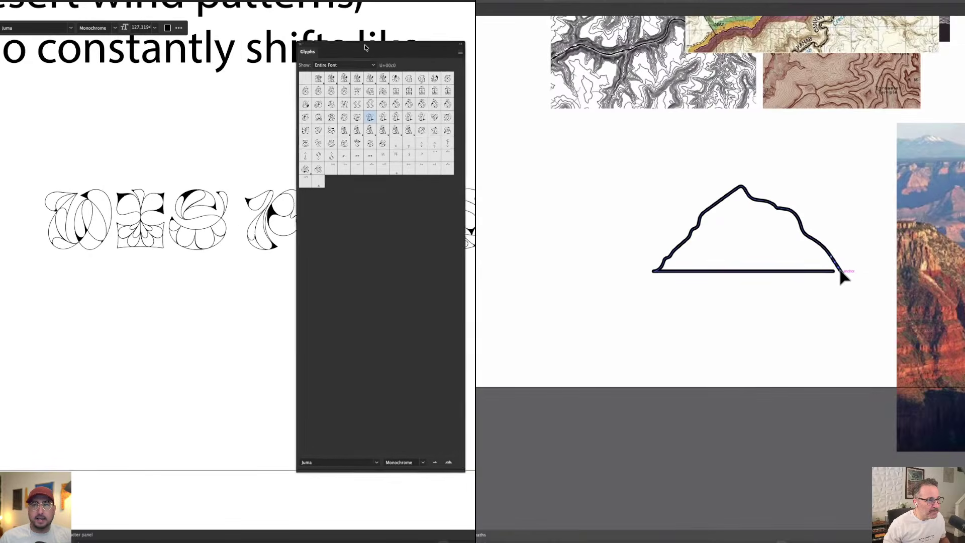
left_click_drag(362, 44, 240, 46)
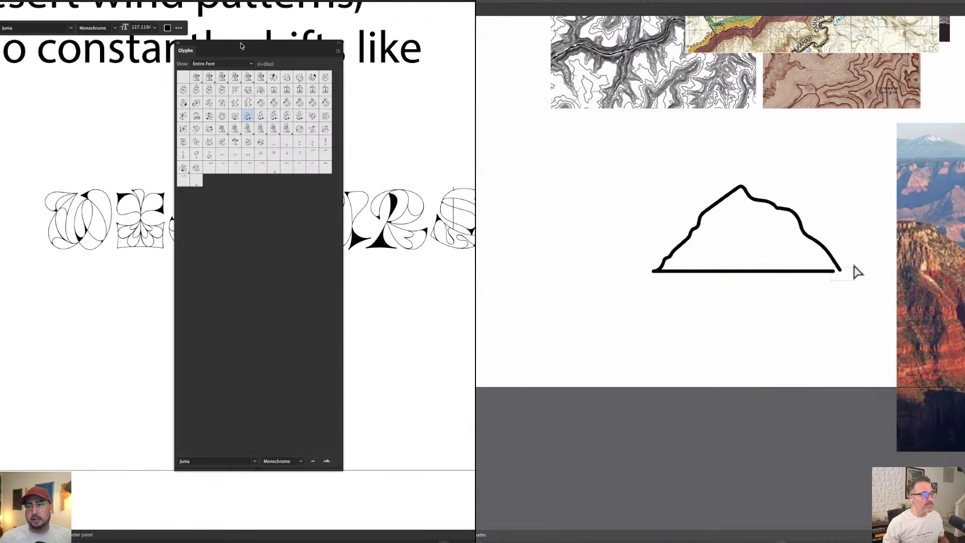
key("v")
left_click(858, 273)
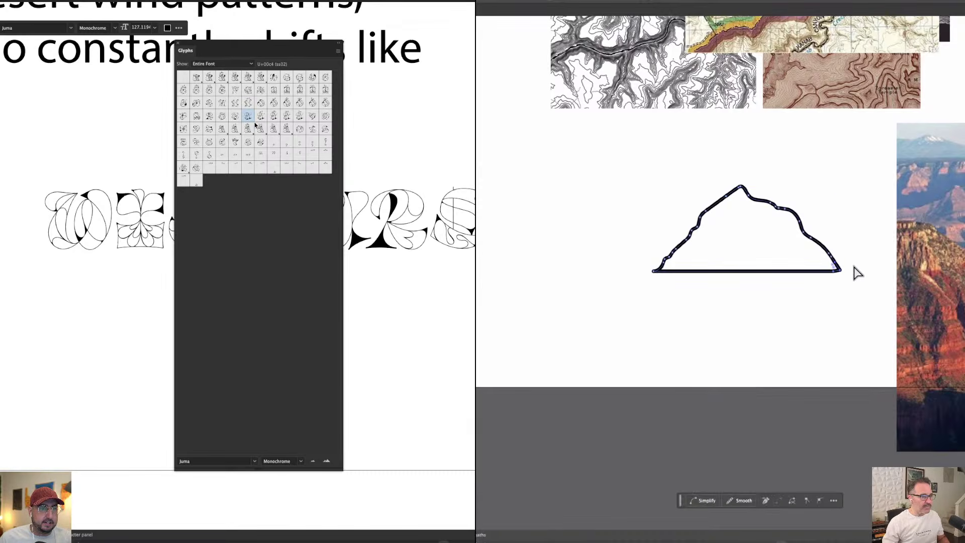
Enlarge the glyph previews of the Juma Monochrome font and browse through the character set
left_click(327, 461)
key("super+equal")
left_click(328, 462)
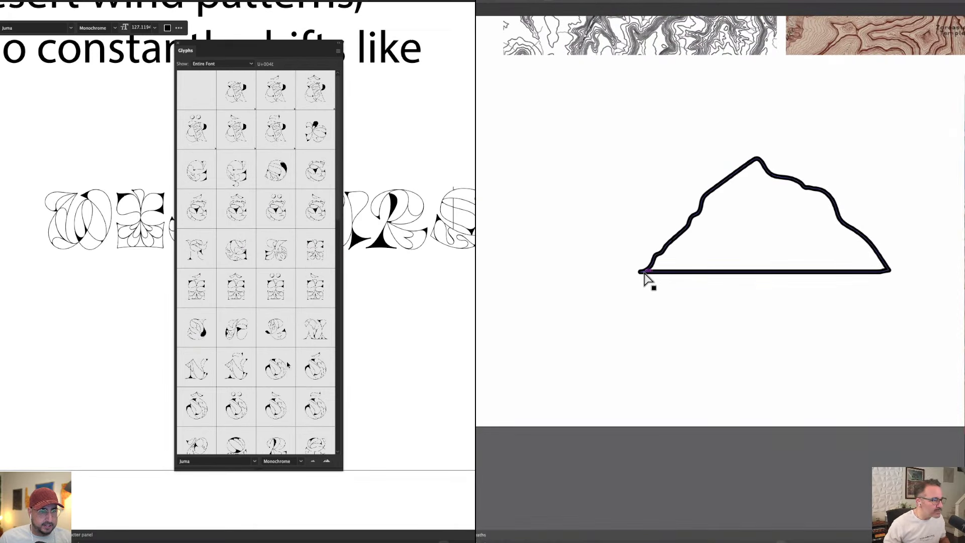
scroll(275, 324, "down", 2)
Adjust the mountain outline's two lower corner points to straighten the base, and insert the Ü glyph into the sample lettering
left_click(641, 272)
scroll(274, 324, "down", 3)
left_click_drag(641, 273, 645, 274)
scroll(241, 331, "down", 1)
left_click_drag(890, 272, 892, 275)
left_click(196, 266)
left_click(883, 306)
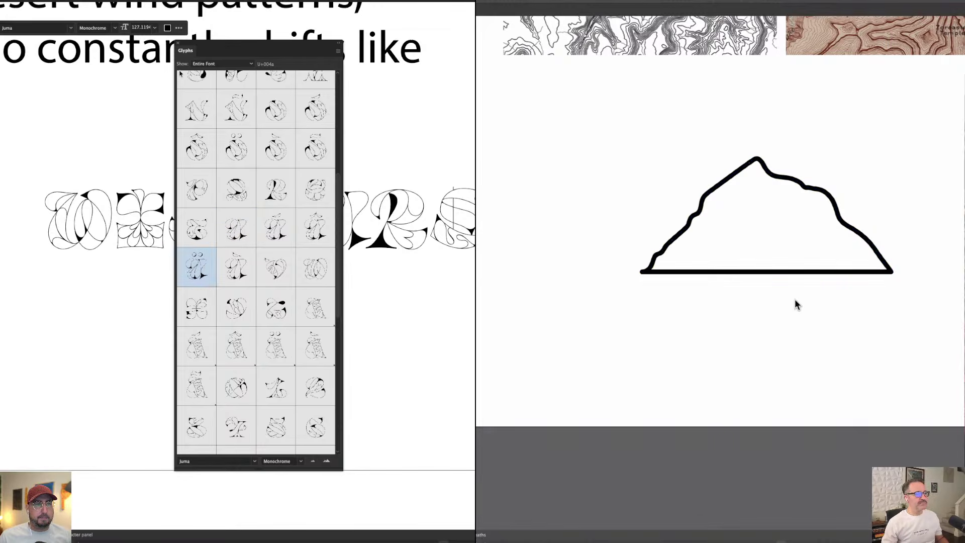
Close the glyph set and examine the line details of the Juma Monochrome letters up close
left_click(176, 44)
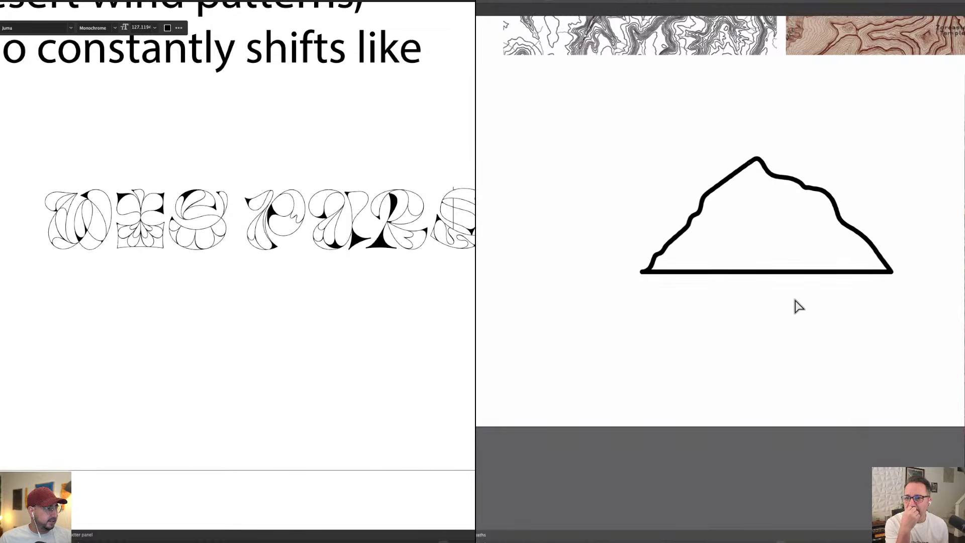
key("Escape")
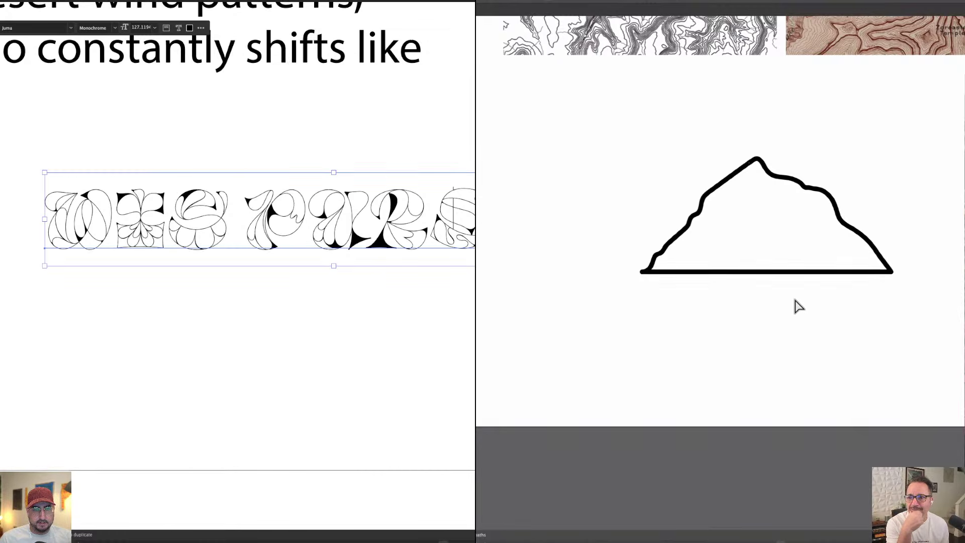
scroll(472, 222, "up", 8)
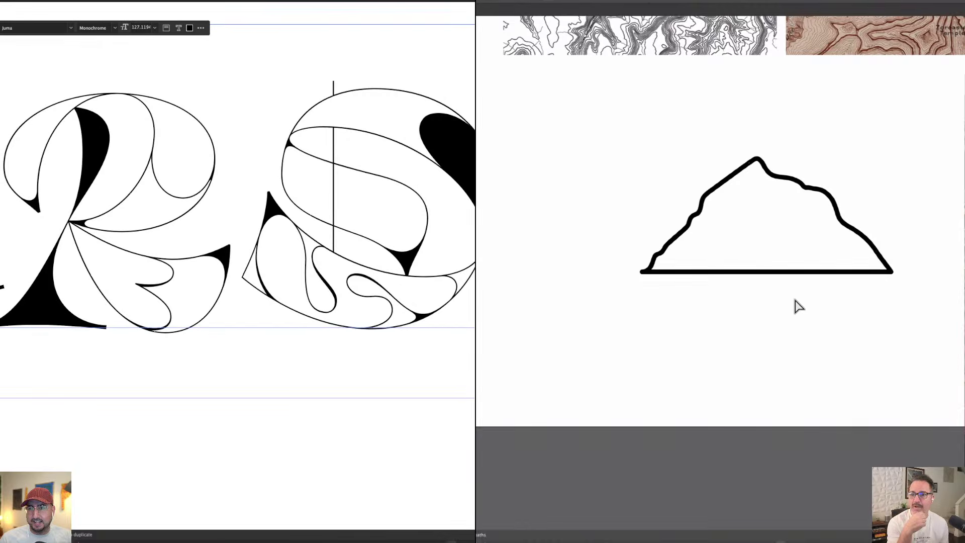
left_click_drag(510, 211, 182, 232)
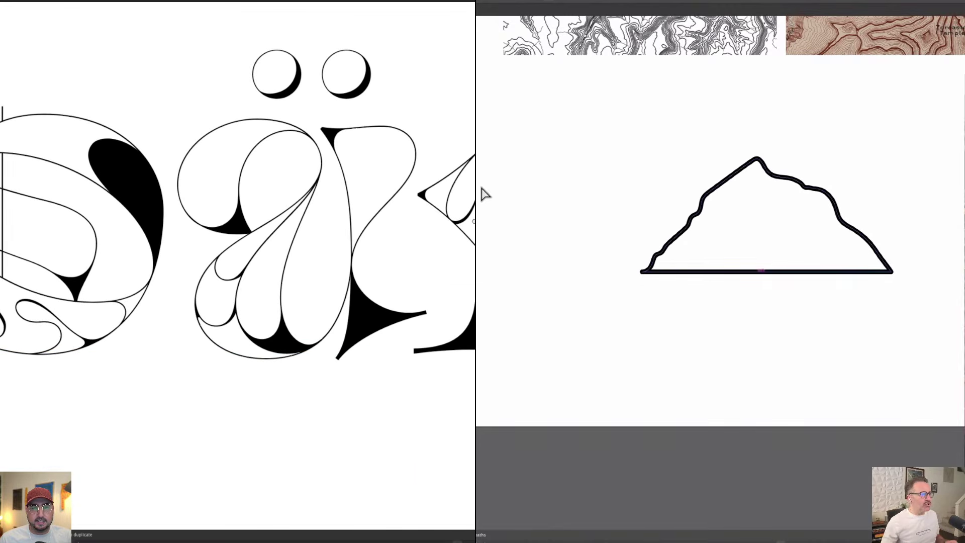
left_click_drag(462, 222, 508, 229)
left_click_drag(703, 193, 558, 229)
left_click_drag(142, 216, 507, 203)
Select the mountain outline and sample a red rock tone from the canyon photo with the Eyedropper as its fill
left_click(697, 266)
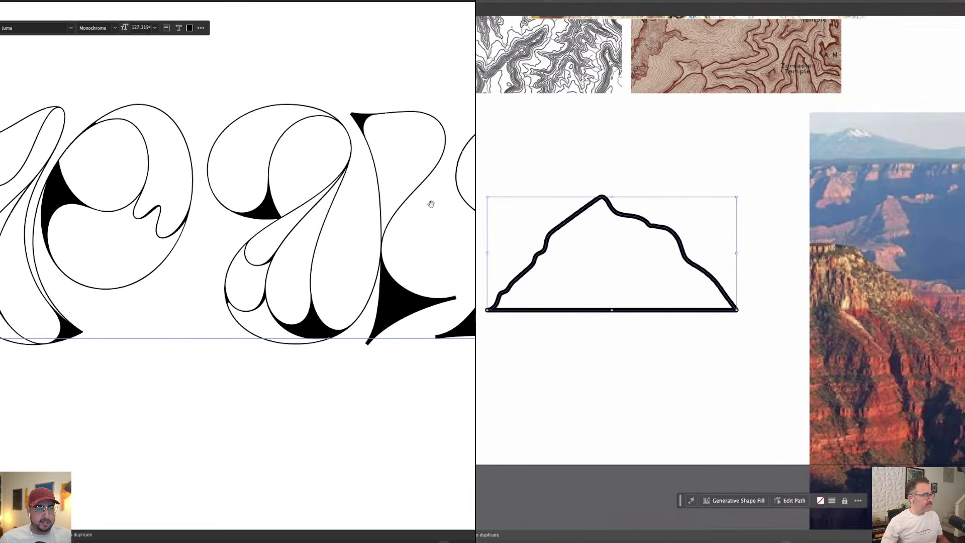
left_click_drag(184, 201, 218, 189)
key("i")
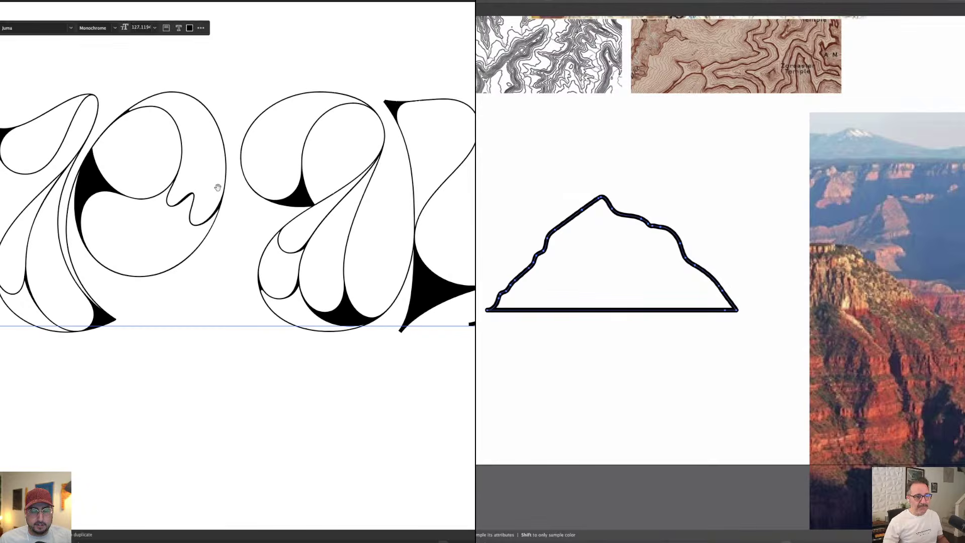
left_click(850, 314)
key("v")
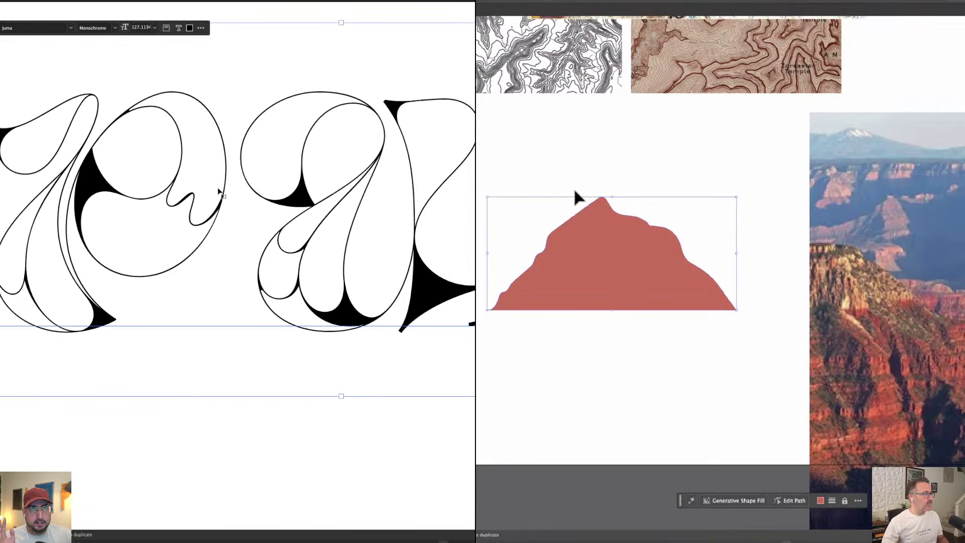
left_click(576, 192)
Move the anchor point at the red mountain's lower-left tip slightly inward along the base line
left_click_drag(820, 242, 873, 294)
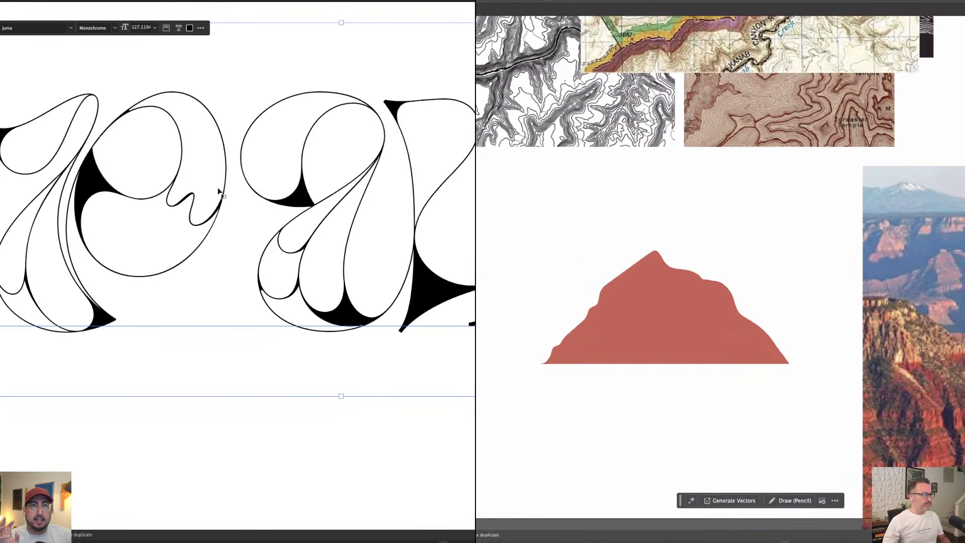
key("a")
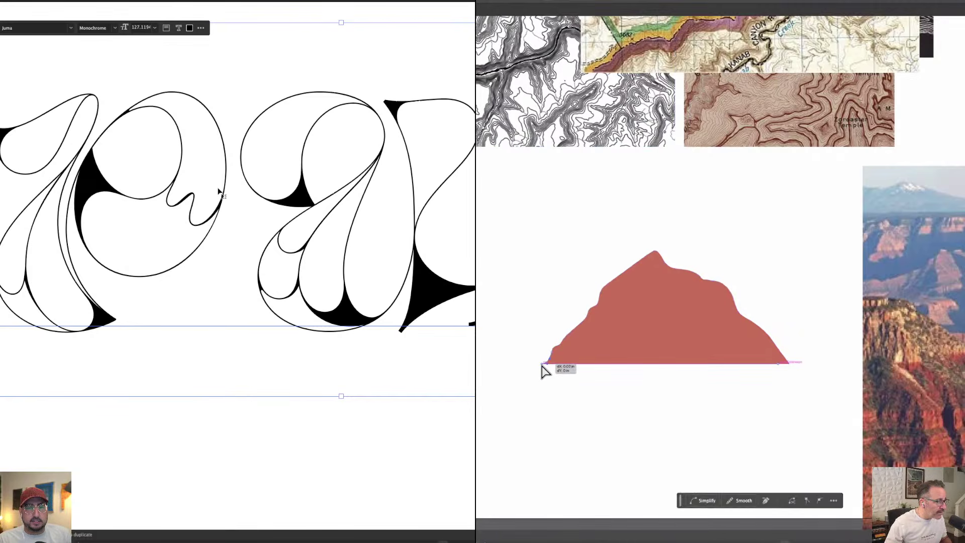
key("v")
key("super+minus")
key("super+minus")
key("super+minus")
key("super+equal")
key("super+equal")
key("super+equal")
key("super+equal")
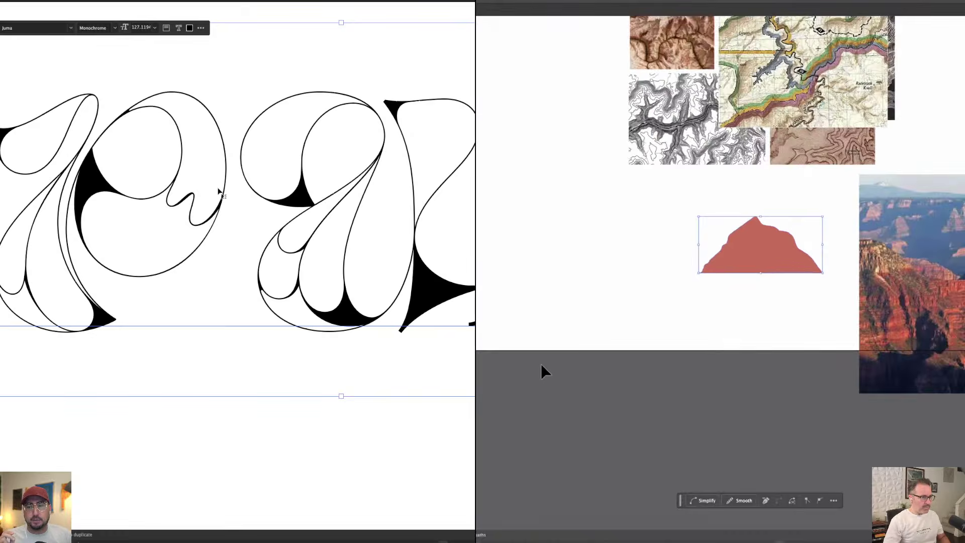
key("super+equal")
key("super+equal")
key("super+equal")
left_click_drag(541, 346, 478, 379)
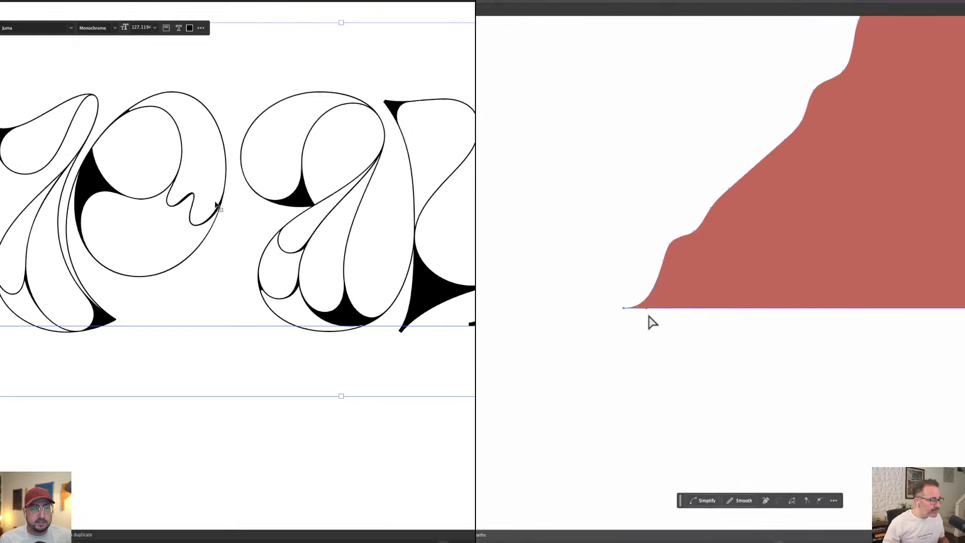
scroll(213, 216, "down", 3)
scroll(212, 216, "down", 3)
left_click_drag(624, 307, 630, 308)
scroll(226, 233, "up", 1)
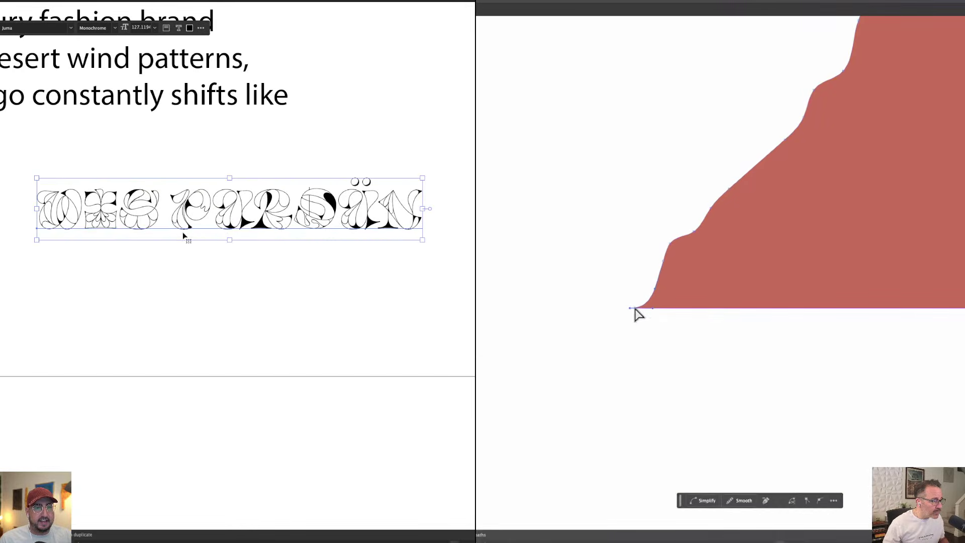
Place a copy of the sample lettering below the artboard and reshape the mountain's lower-left tip into a rounded foot
left_click_drag(185, 237, 289, 161)
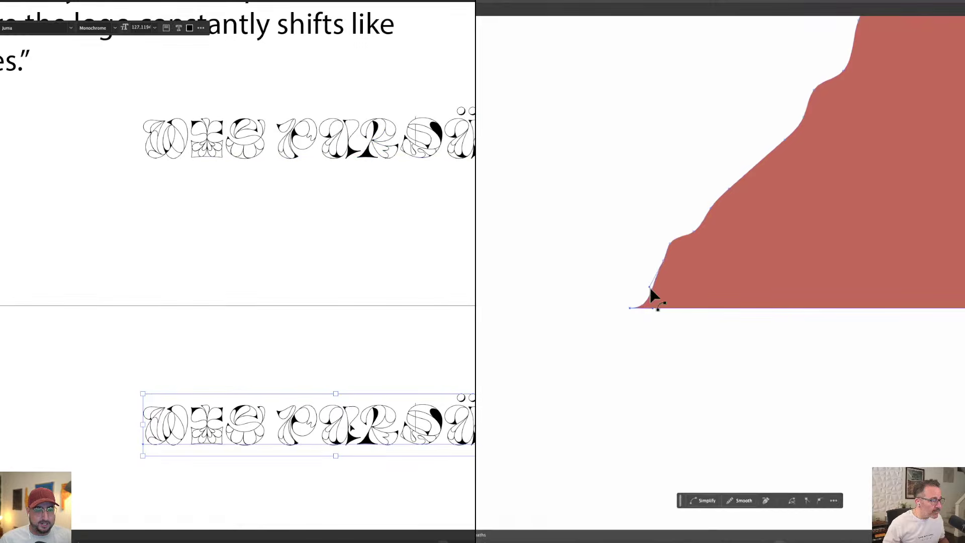
left_click(630, 308)
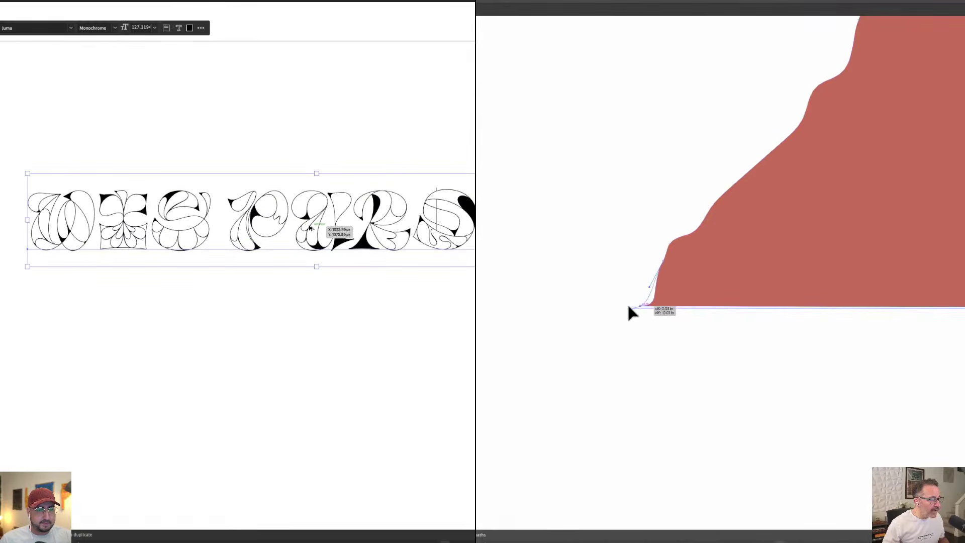
left_click_drag(630, 306, 610, 315)
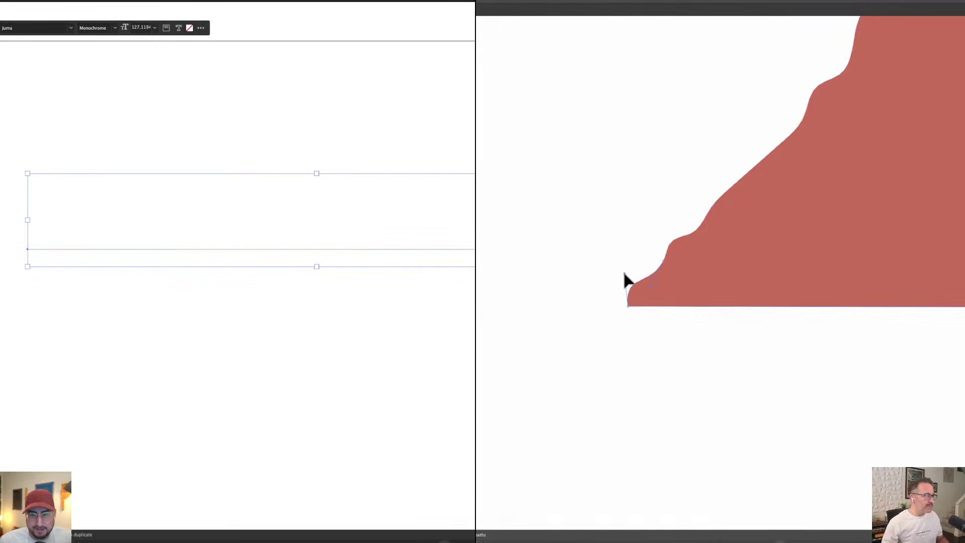
left_click(581, 293)
Fine-tune the position of the anchor point at the base of the mountain's rounded lower-left foot
left_click(630, 308)
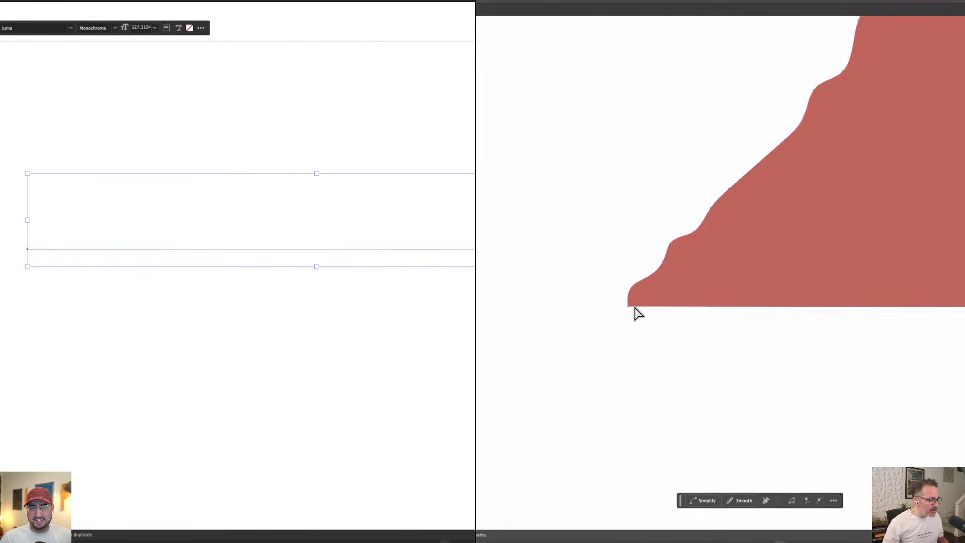
left_click(630, 308)
left_click_drag(631, 308, 644, 309)
left_click(695, 334)
key("super+0")
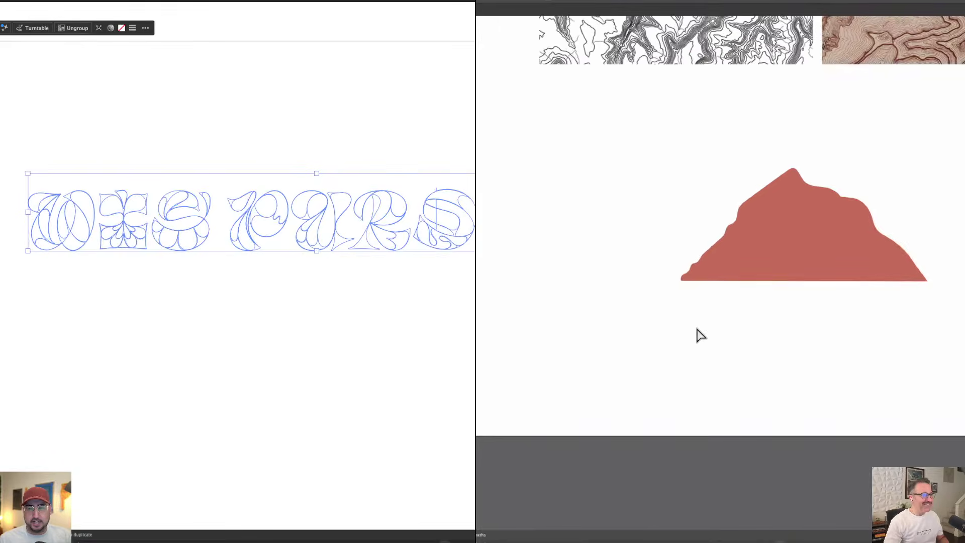
Slightly round off the red mountain's sharp lower-right corner
left_click_drag(917, 322, 765, 340)
scroll(765, 341, "up", 5)
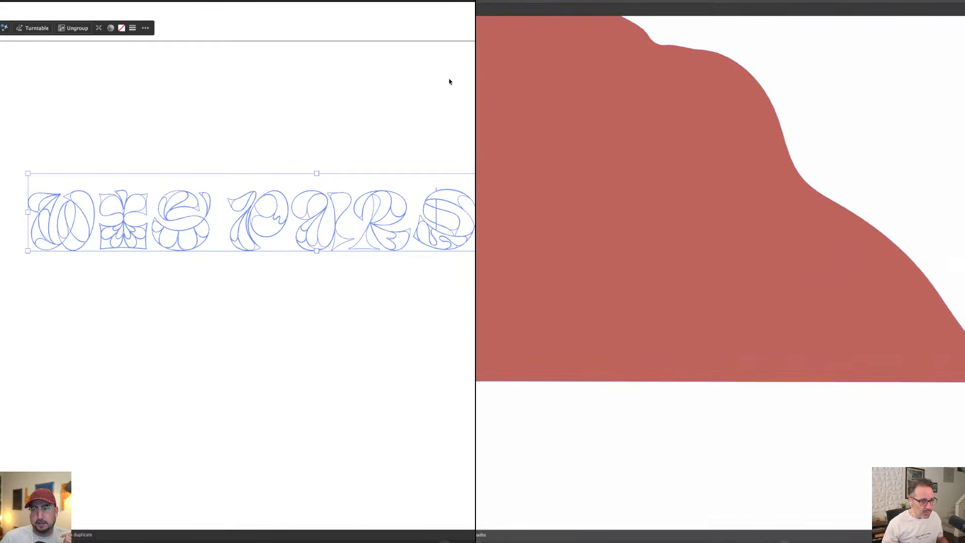
key("super+a")
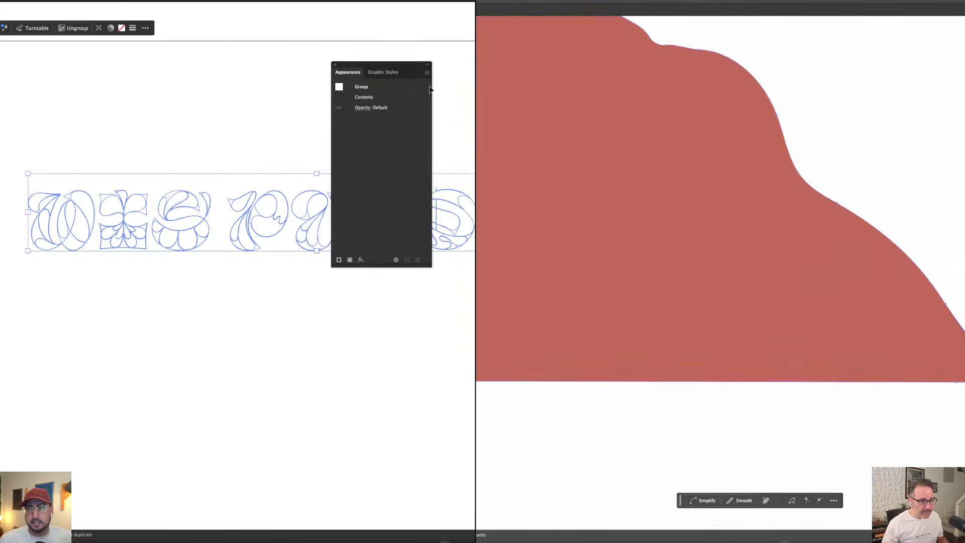
left_click(961, 423)
scroll(961, 422, "down", 5)
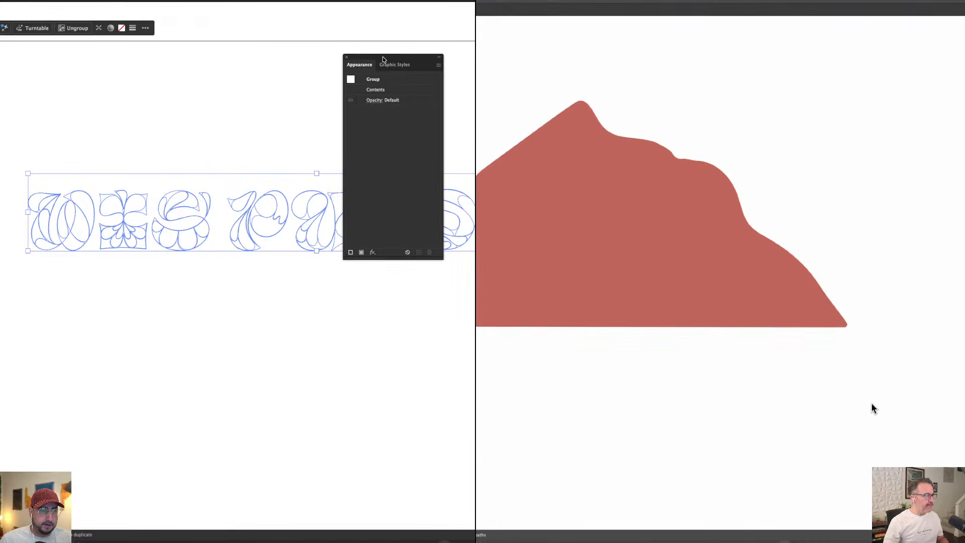
Show the rulers, add a horizontal guide along the red mountain's base, and align the mountain's bottom edge to it
key("super+r")
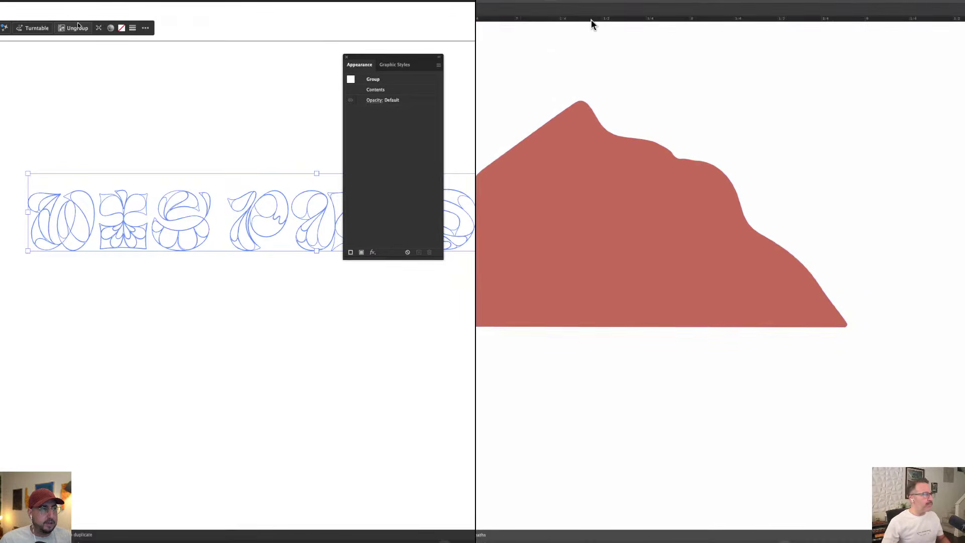
left_click_drag(595, 21, 619, 328)
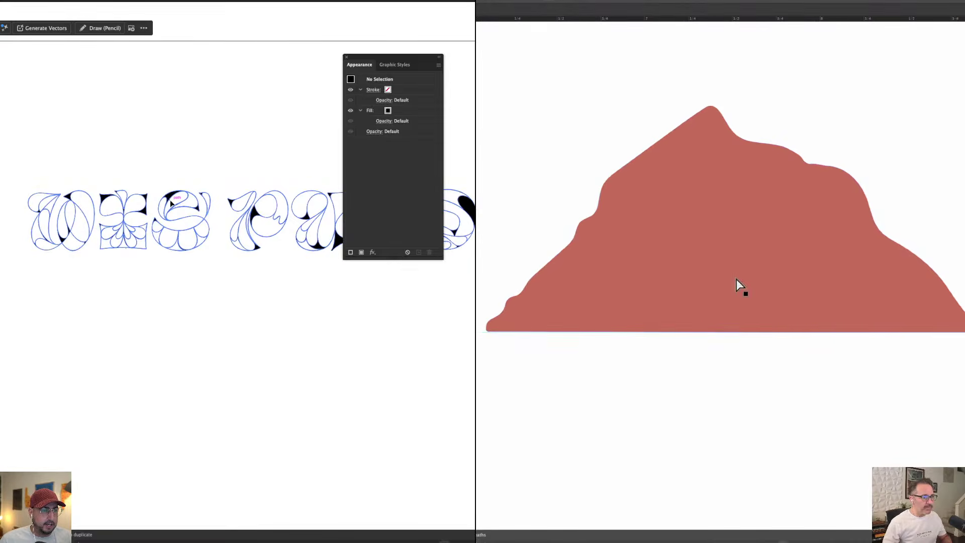
left_click(739, 287)
left_click(1, 1)
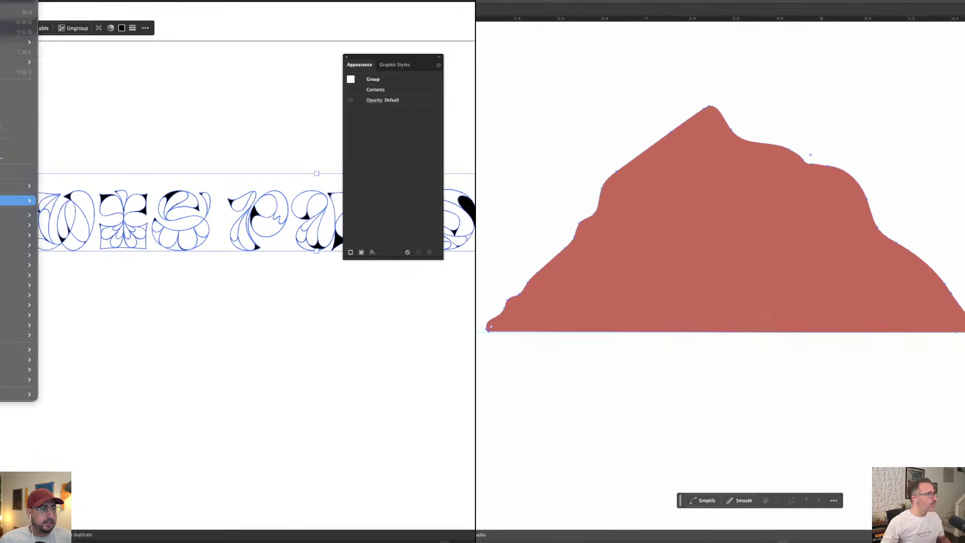
left_click_drag(765, 252, 763, 246)
mouse_move(1, 255)
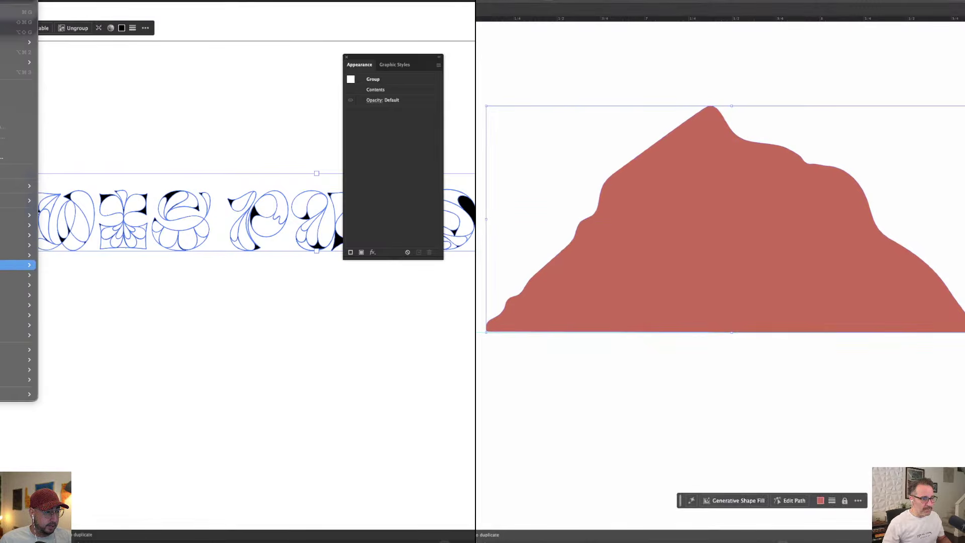
key("super+shift+a")
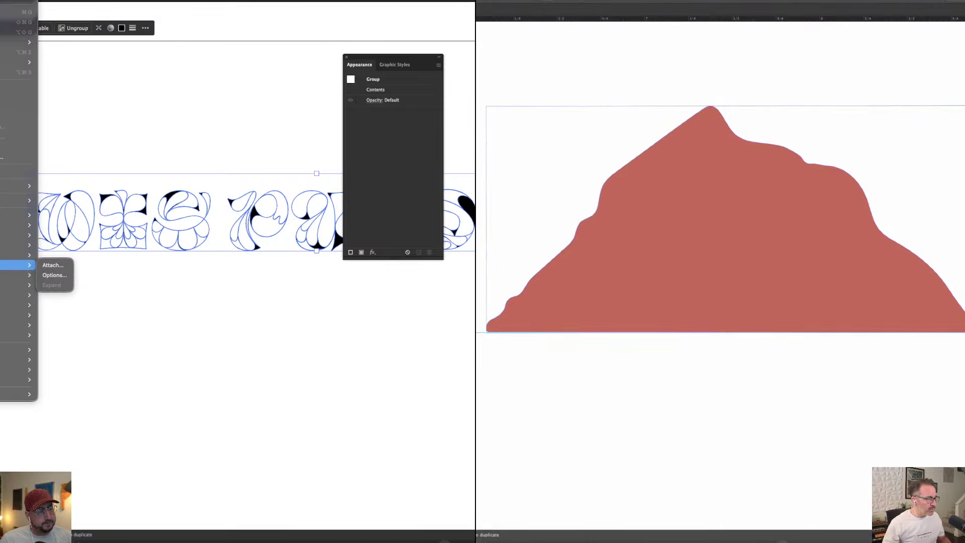
left_click(945, 368)
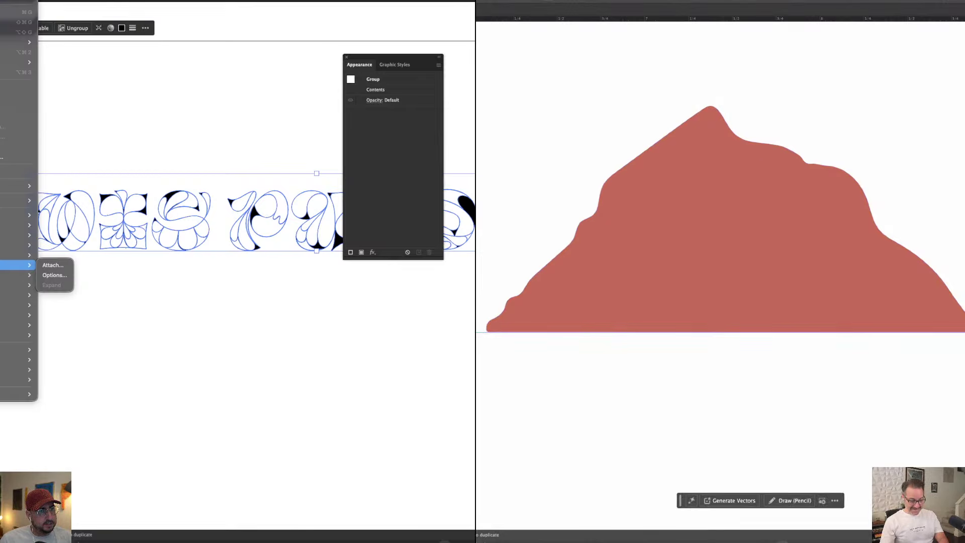
Shift the coloured topographic map aside and move the dark contour-line map to the left of the red mountain
key("Escape")
key("super+minus")
key("super+minus")
key("super+minus")
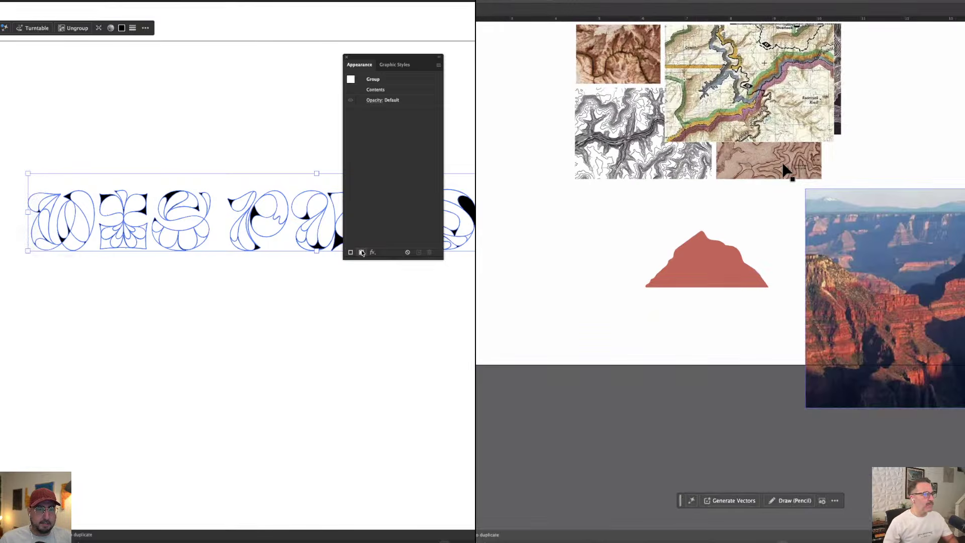
scroll(758, 233, "up", 3)
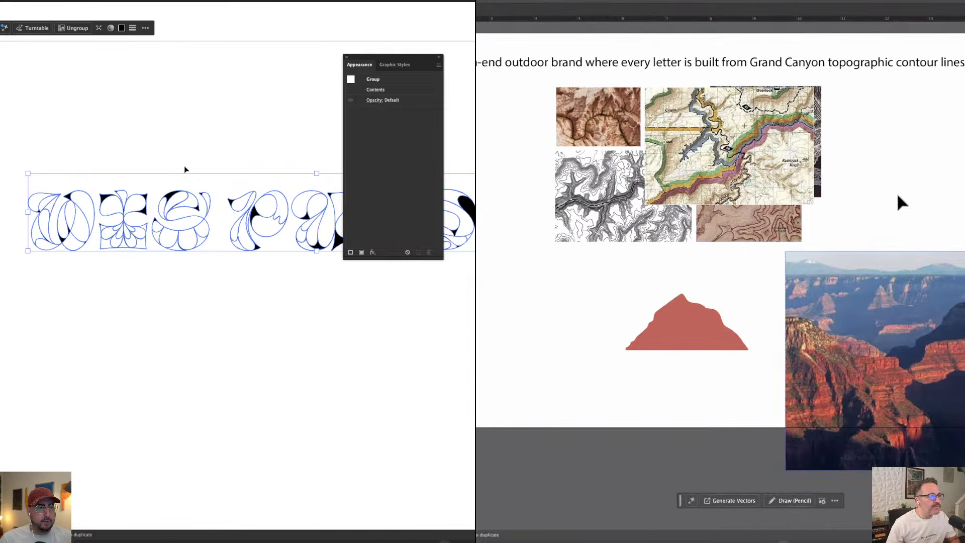
left_click_drag(735, 138, 683, 135)
left_click_drag(767, 163, 561, 350)
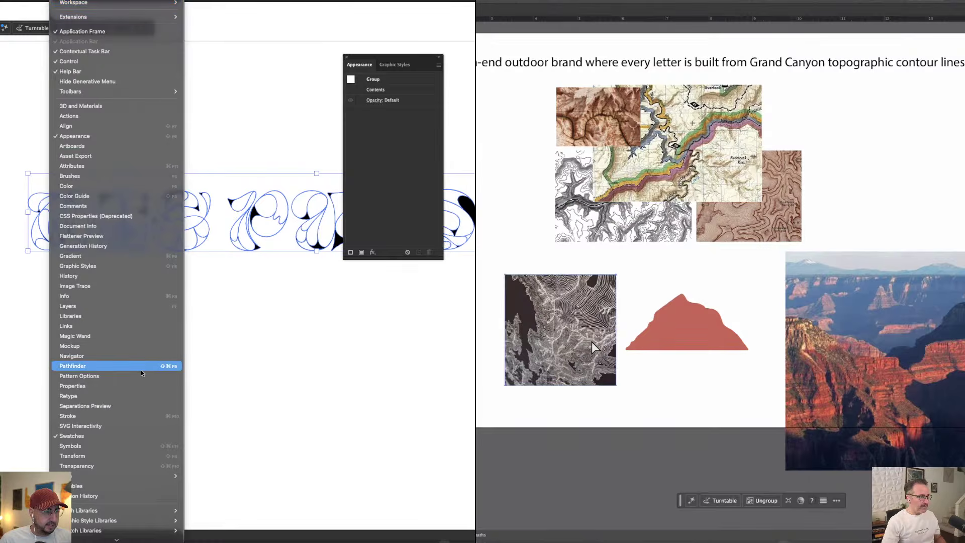
Rotate the dark contour-line map so its ridge lines can serve as a reference beside the mountain
scroll(593, 341, "up", 5)
key("Escape")
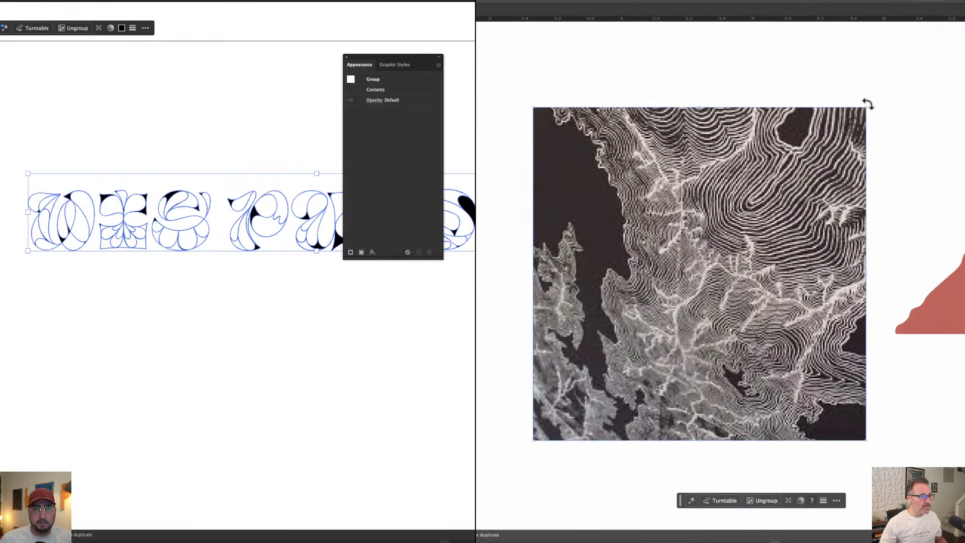
left_click_drag(886, 133, 781, 431)
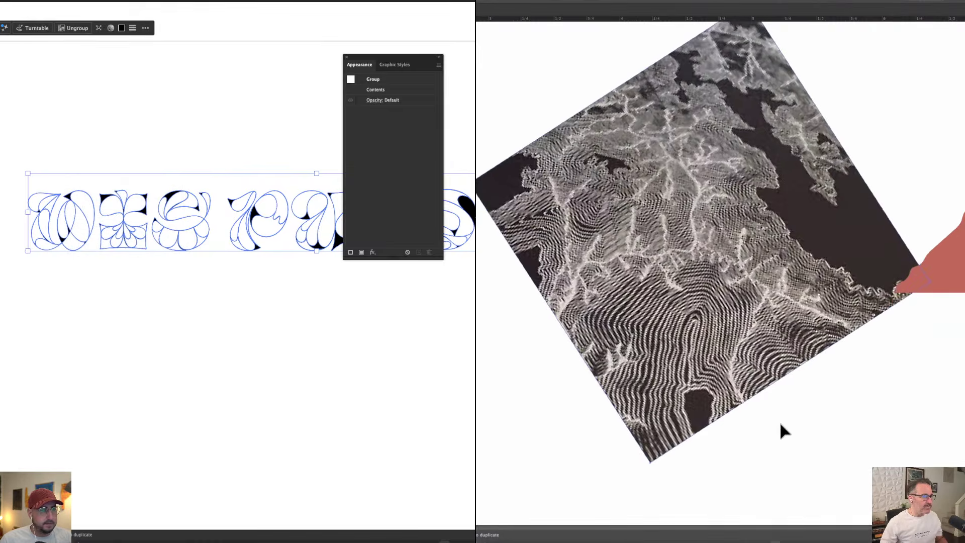
scroll(581, 465, "right", 5)
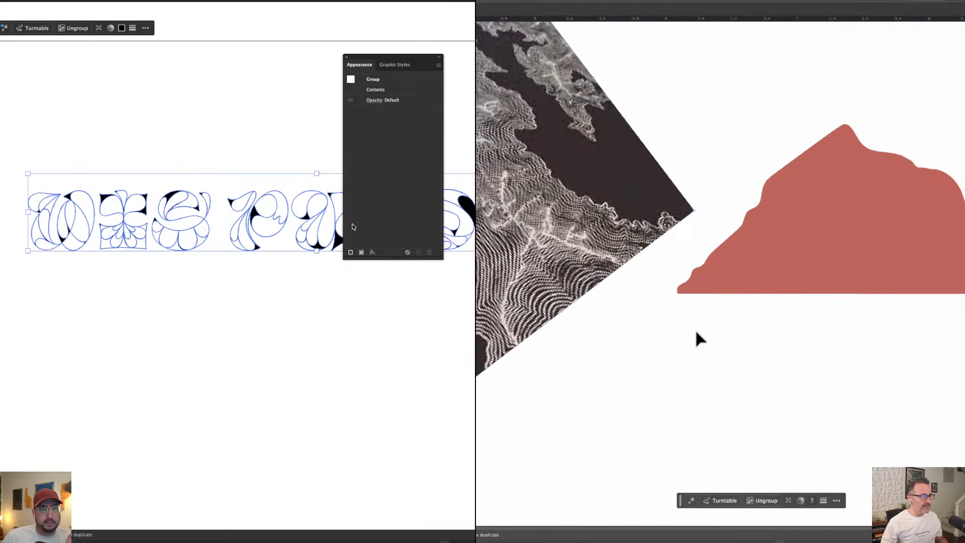
Add two black fills to the lettering group and select the lower one in its appearance stack
left_click(362, 252)
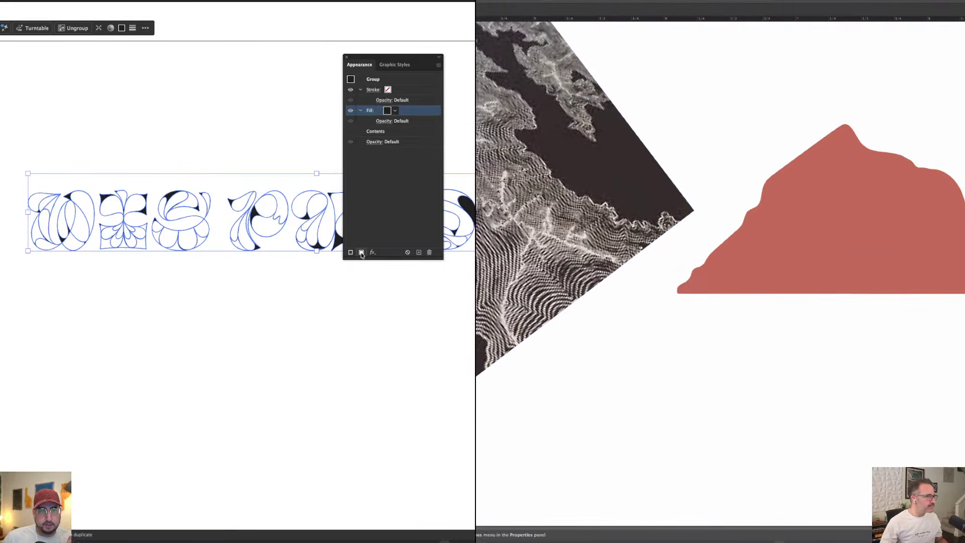
left_click(396, 111)
left_click(305, 150)
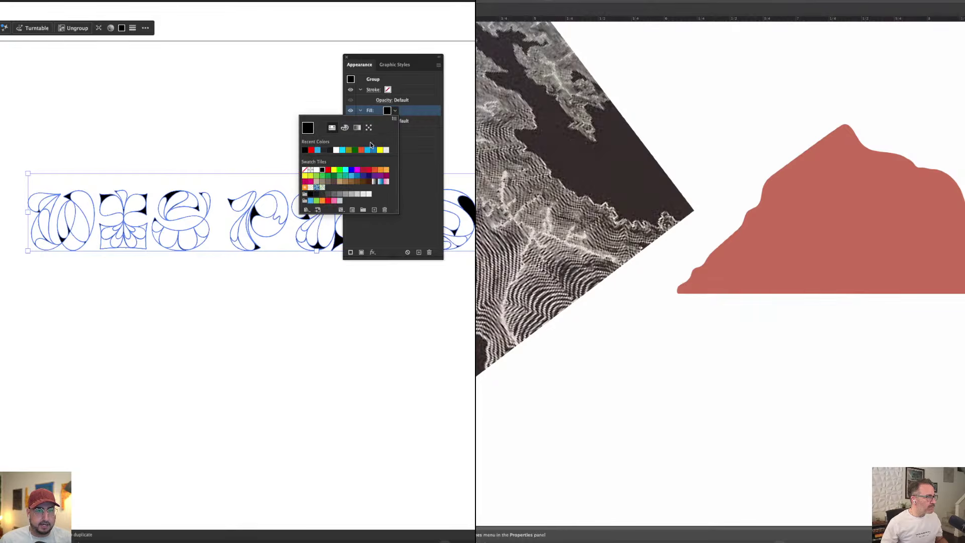
left_click(423, 181)
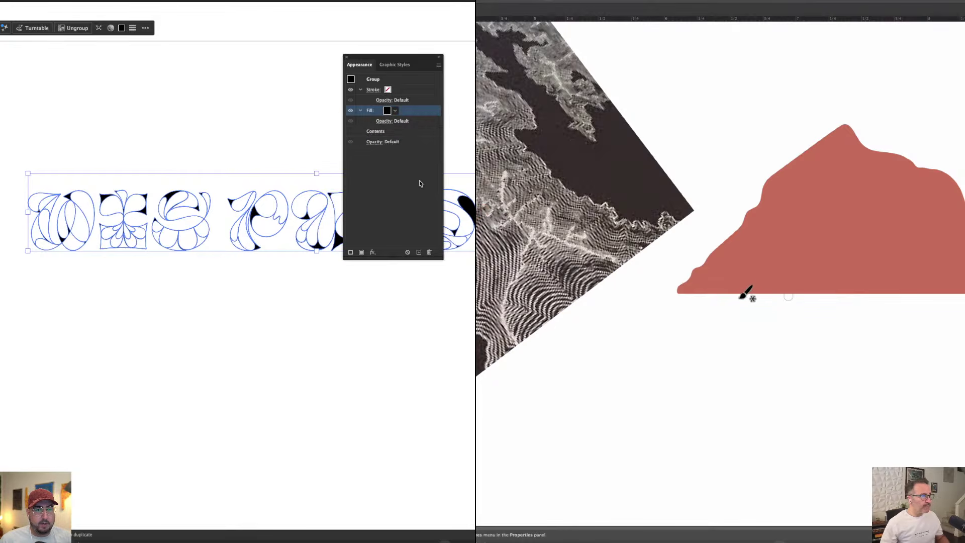
left_click(361, 252)
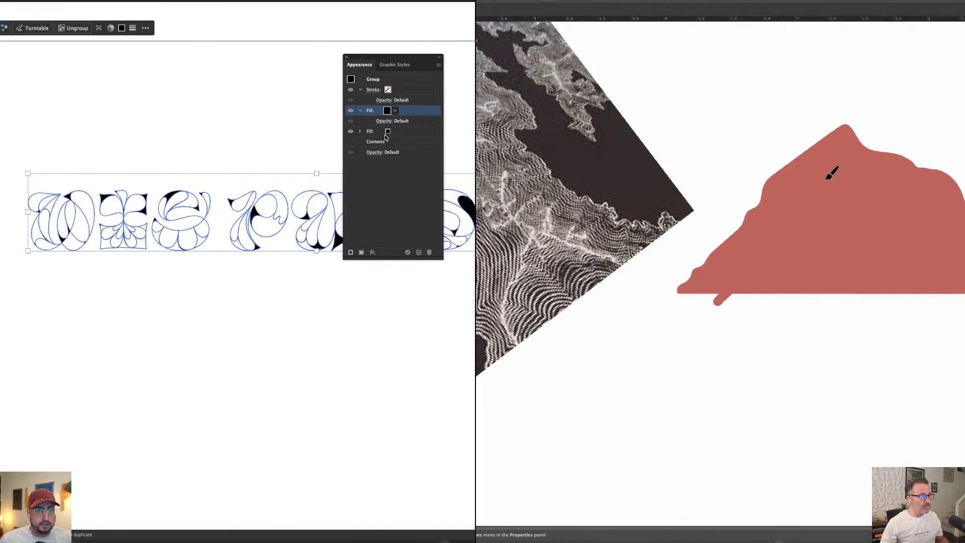
left_click_drag(378, 110, 404, 132)
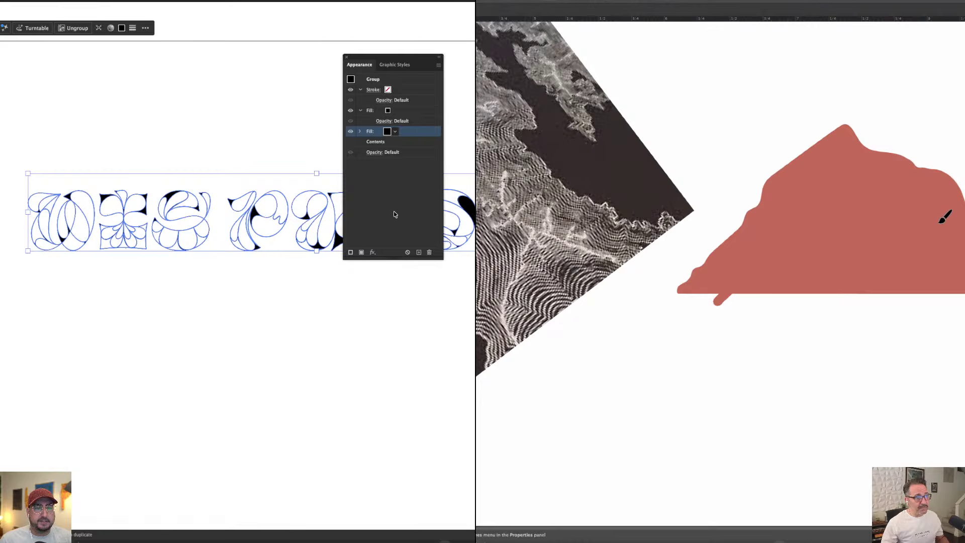
Add an Offset Path effect to the lettering's lower fill and raise the offset to 22 px
left_click(373, 252)
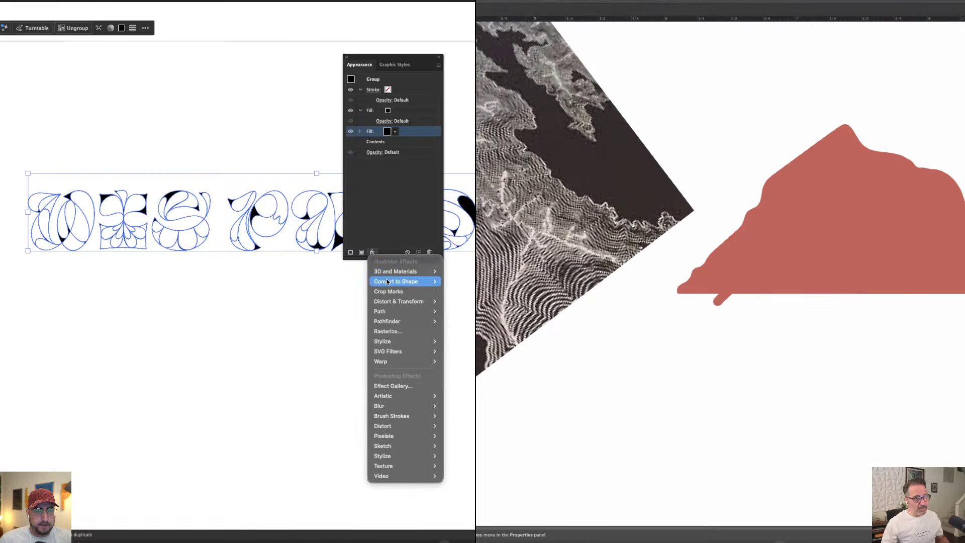
mouse_move(391, 313)
left_click(460, 311)
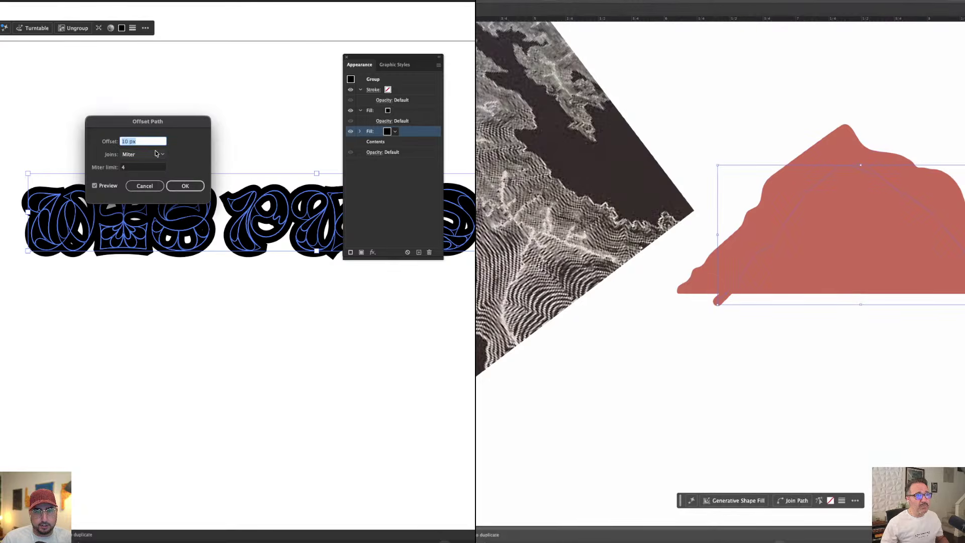
key("Up")
key("Up")
key("Up")
key("Up")
key("Up")
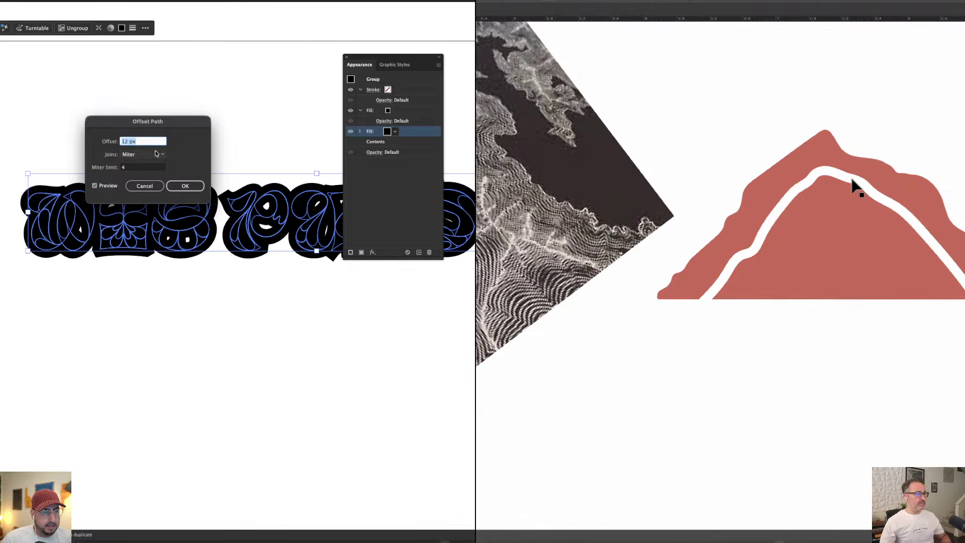
key("Up")
key("Up")
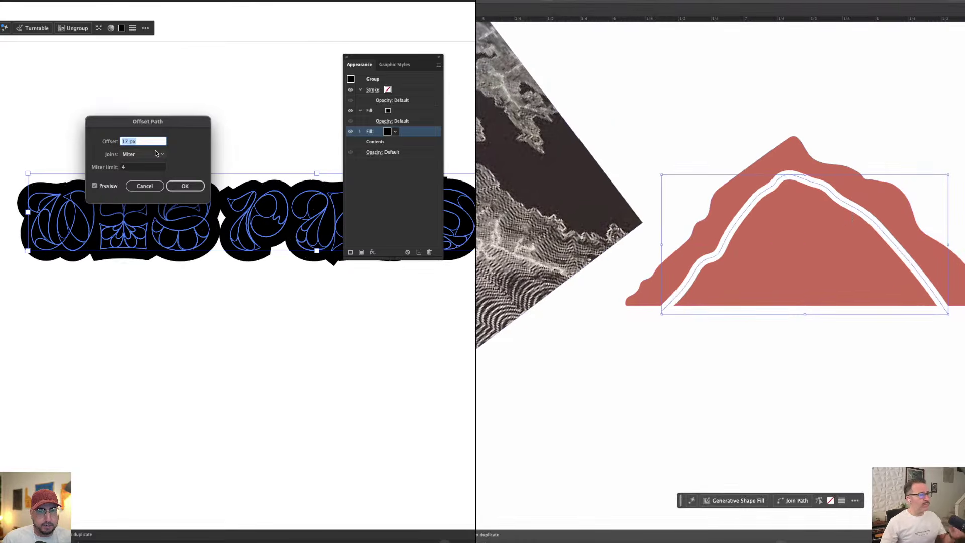
key("Up")
key("Up")
key("Up")
key("Up")
key("Up")
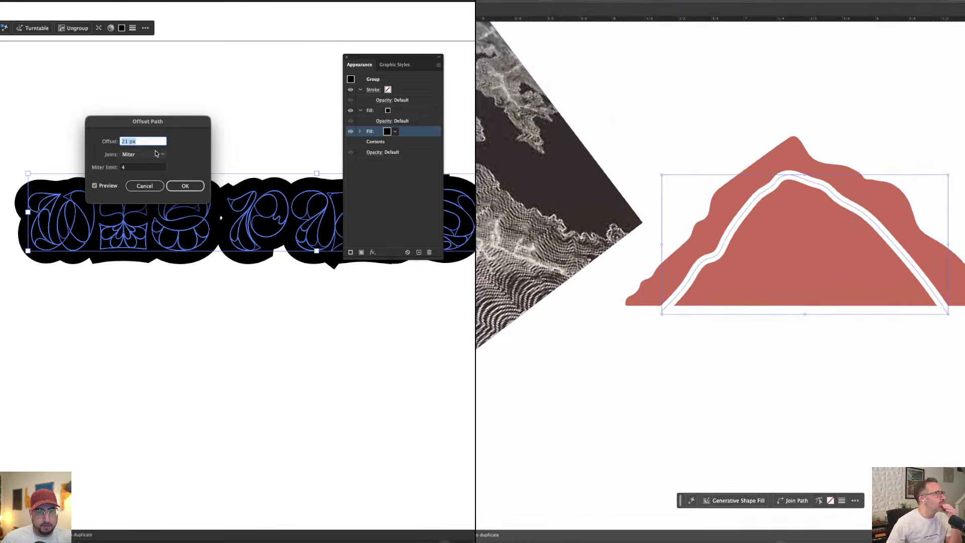
Set the offset's joins to Round, increase the offset to 23 px, and apply the effect
left_click_drag(129, 132, 217, 67)
left_click(222, 90)
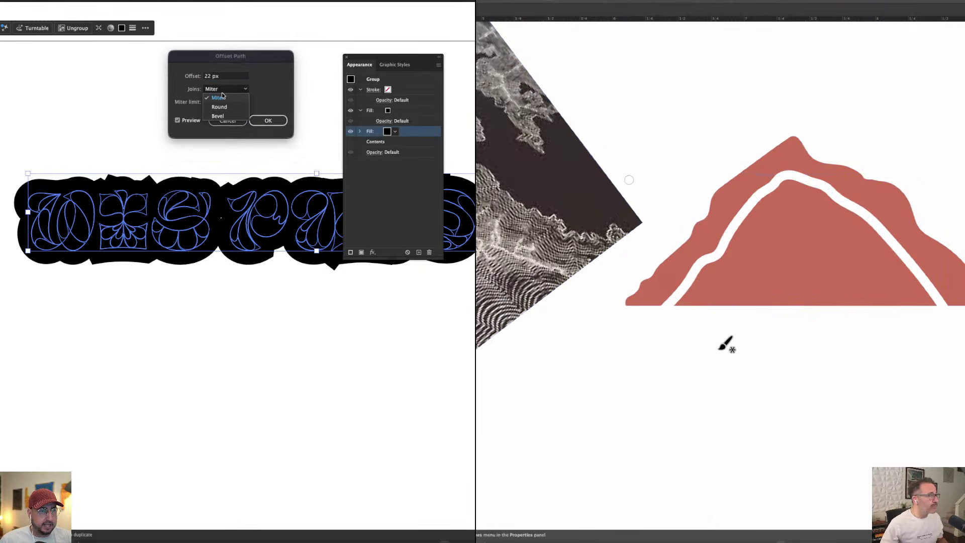
left_click(224, 108)
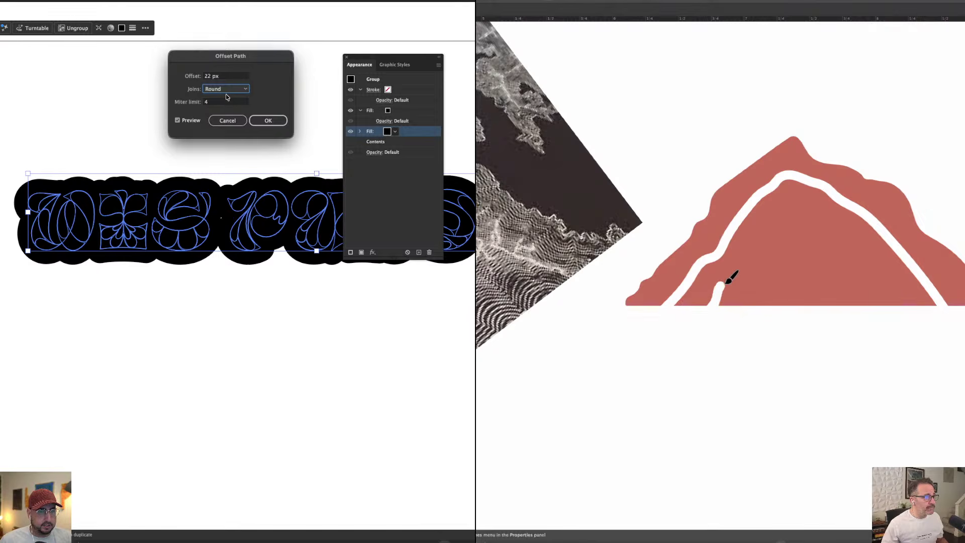
left_click(219, 77)
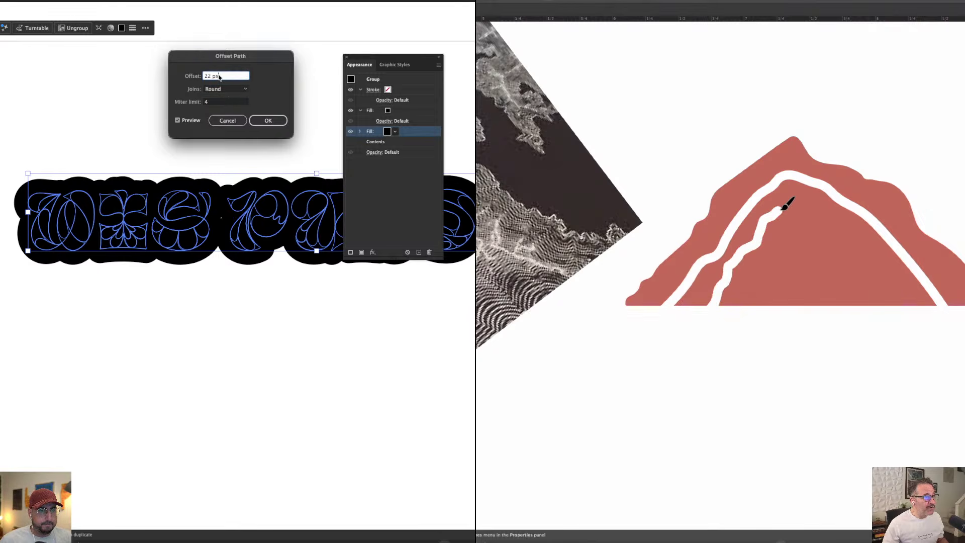
key("Up")
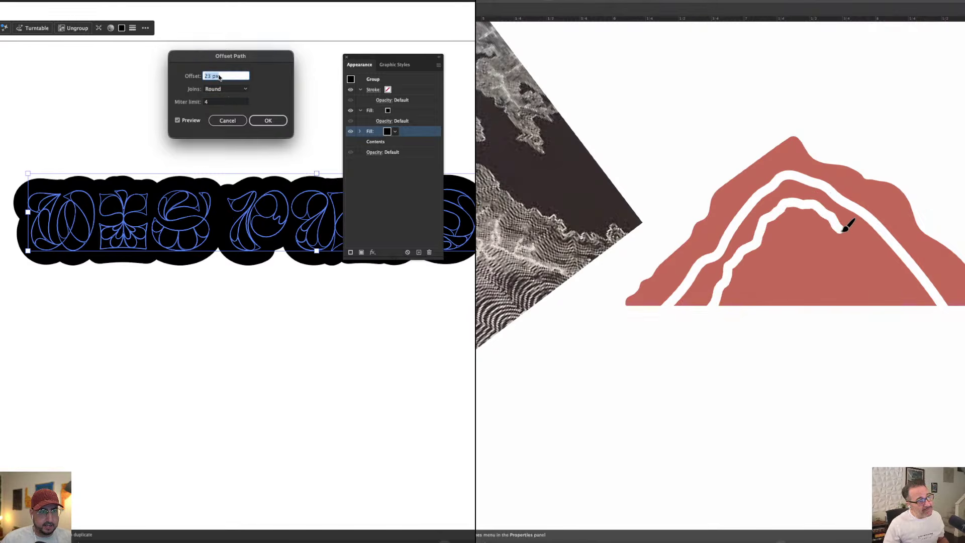
left_click(261, 120)
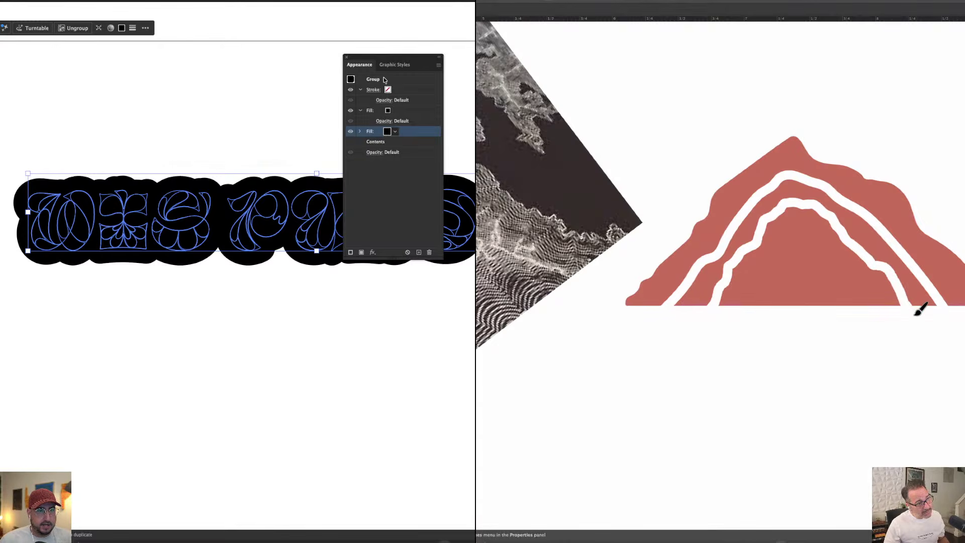
Move the Appearance panel clear of the outlined lettering
left_click_drag(372, 56, 0, 95)
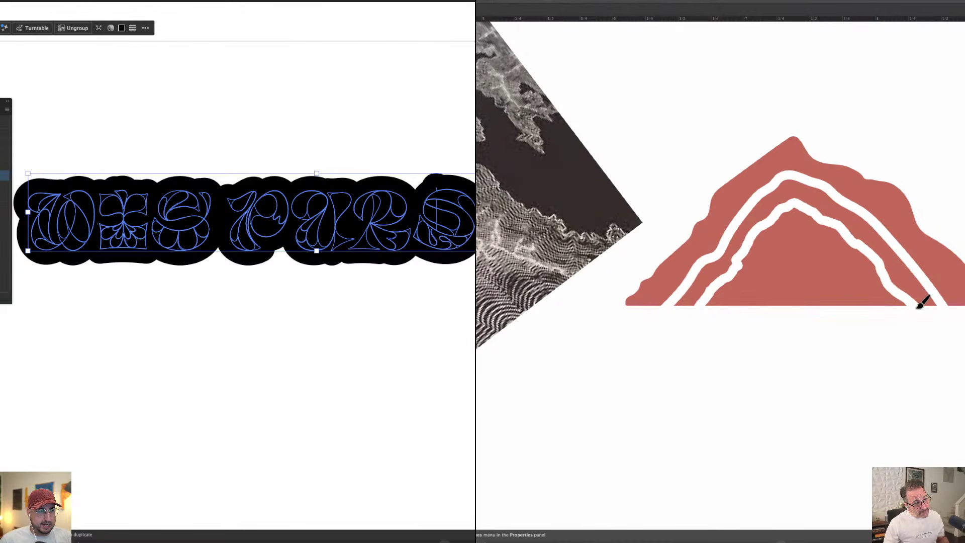
left_click(247, 116)
left_click(177, 205)
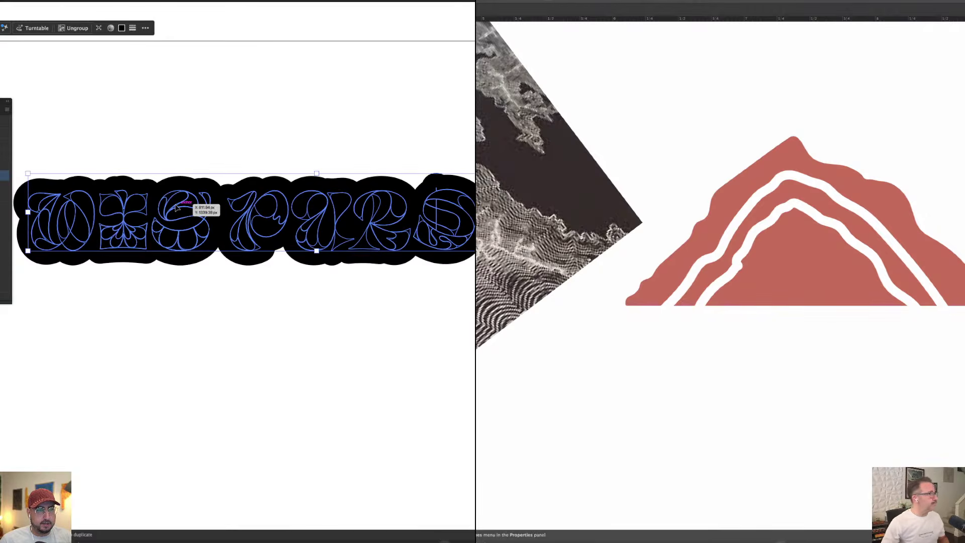
Reposition the anchor point at the kink on the inner white ridge line's left slope to smooth the line
key("a")
key("v")
key("a")
left_click(724, 276)
key("v")
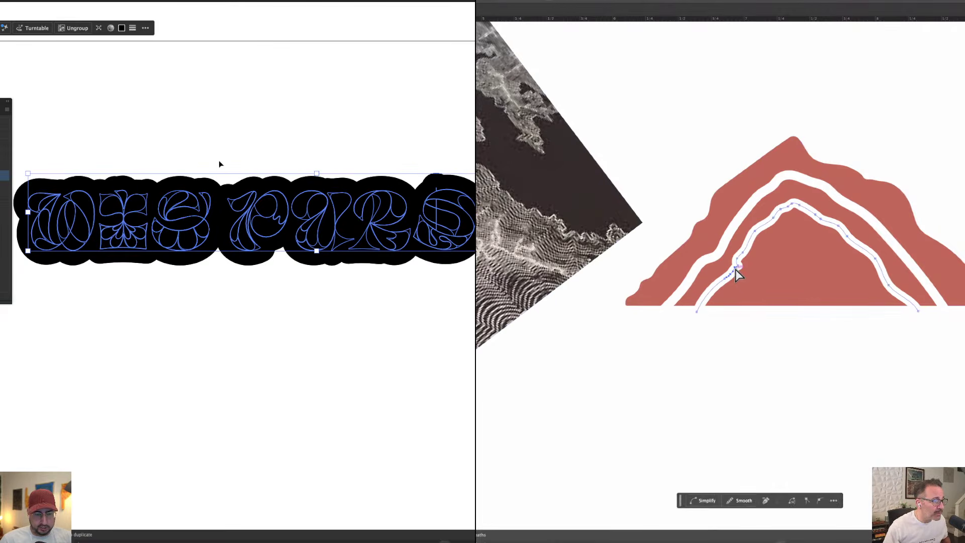
left_click(218, 164)
scroll(390, 132, "up", 2)
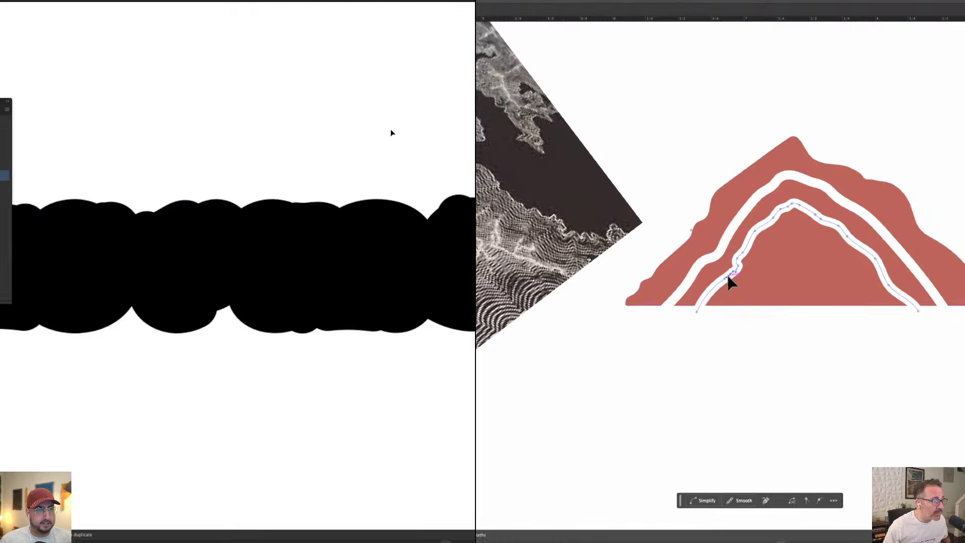
scroll(388, 133, "down", 3)
left_click(738, 257)
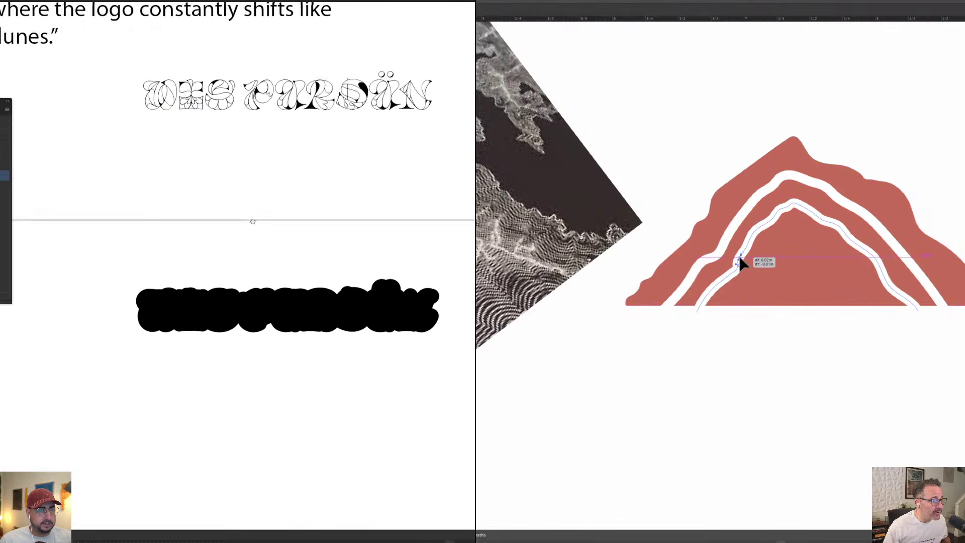
left_click(794, 347)
Place a copy of the original lettering over the black offset shape and make the letters white
left_click_drag(276, 88, 276, 304)
left_click(761, 302)
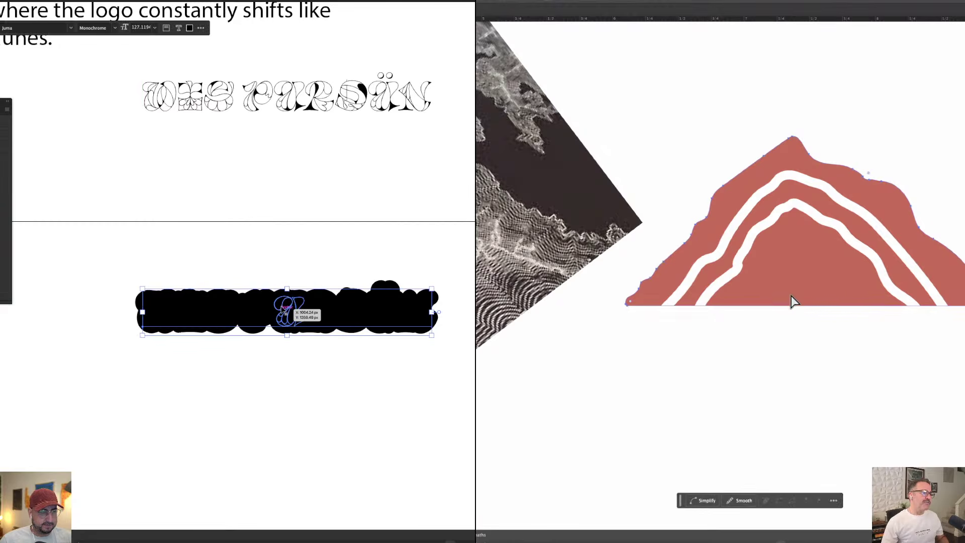
left_click(811, 347)
key("i")
left_click(352, 292)
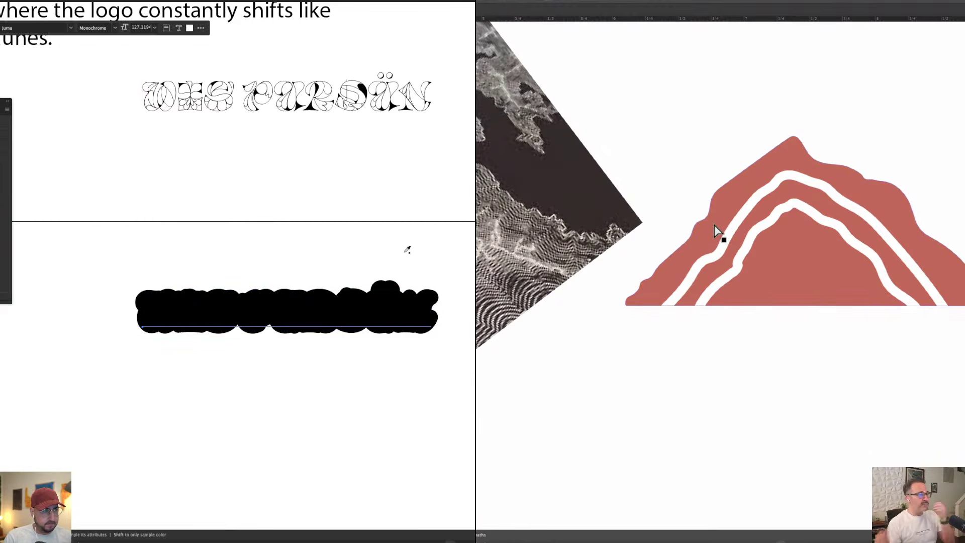
left_click(406, 252)
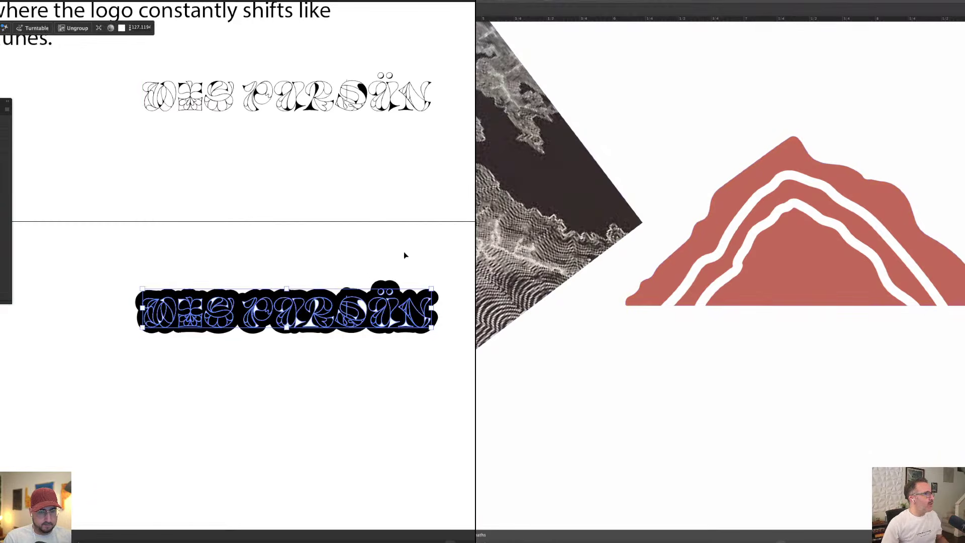
Convert the white lettering over the black backing to outlines and release its compound paths so the letters become solid
key("super+shift+o")
left_click_drag(772, 221, 750, 237)
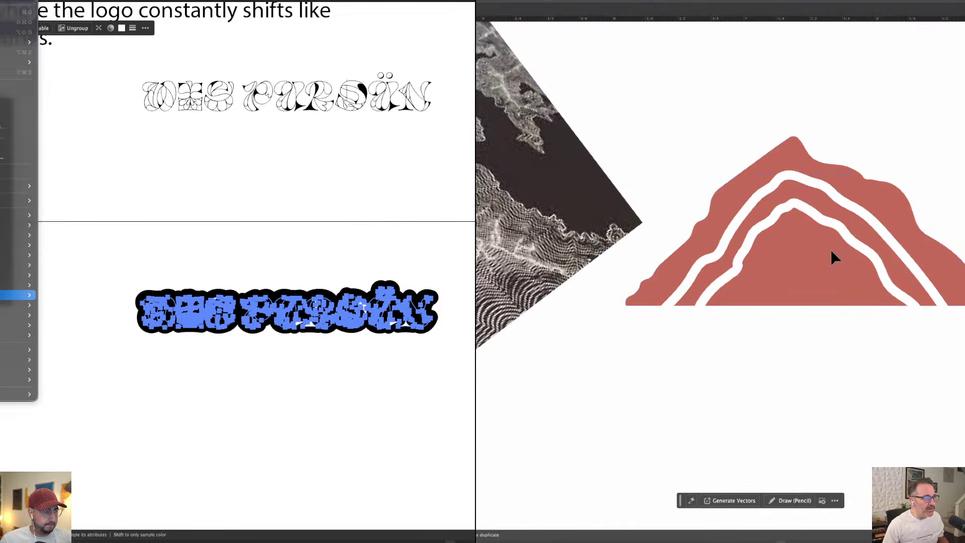
left_click(828, 232)
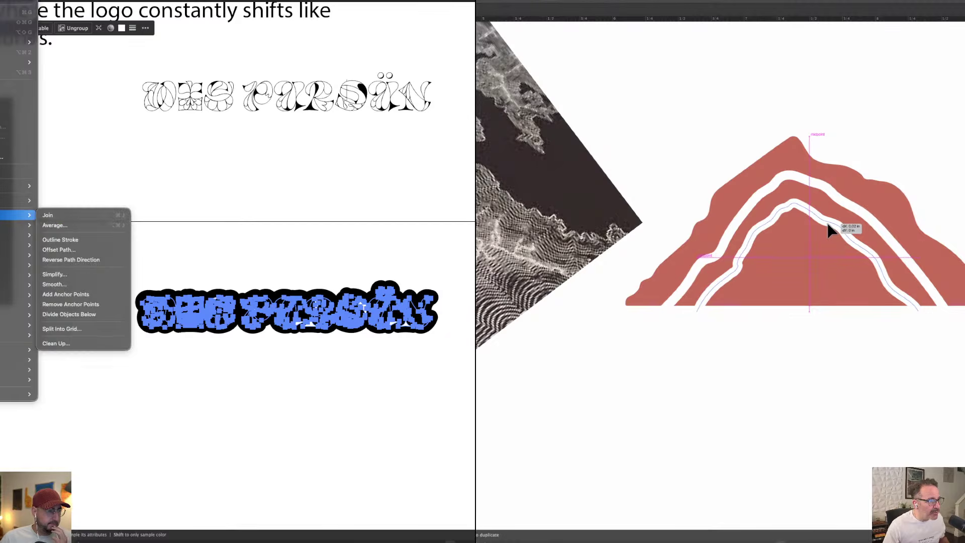
left_click(828, 232)
left_click(846, 360)
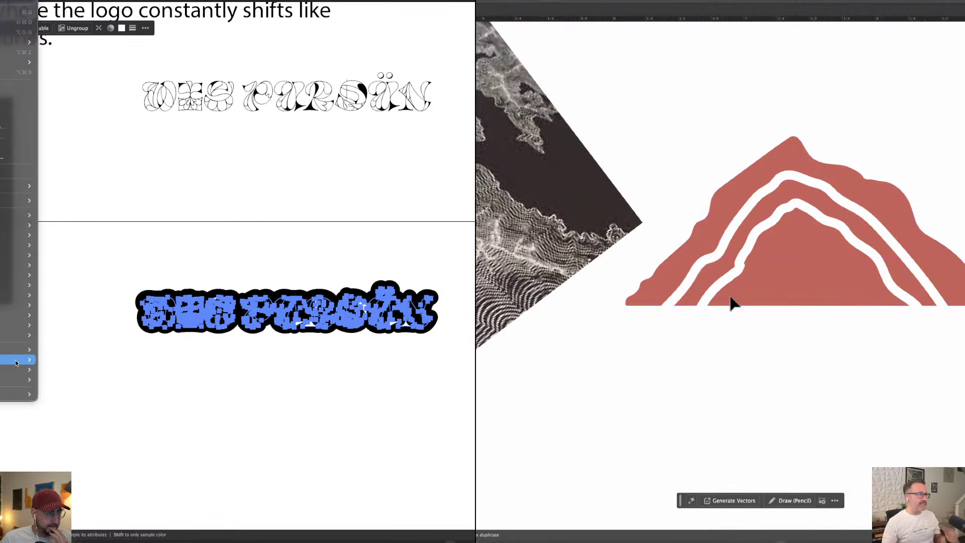
mouse_move(22, 363)
left_click(56, 367)
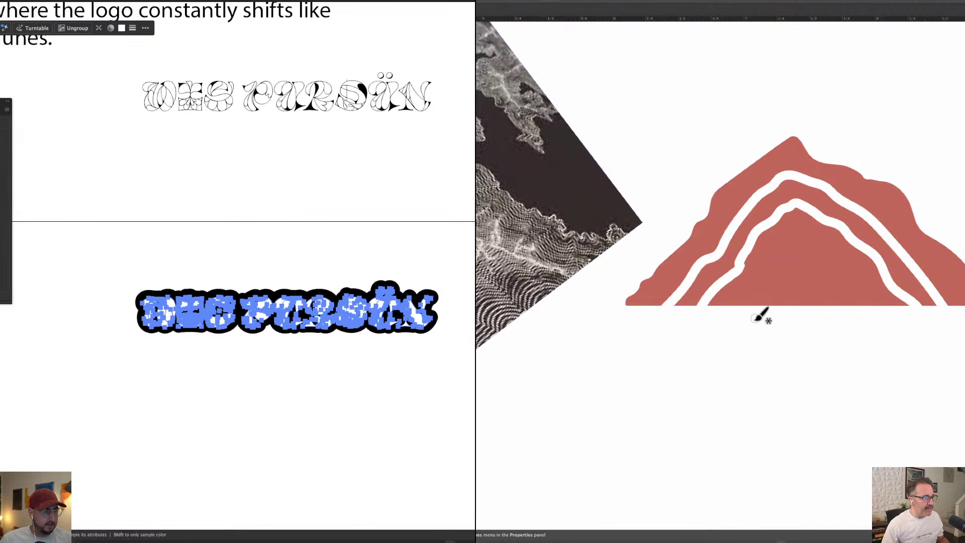
Brush a third white ridge line inside the two existing ones on the mountain
scroll(237, 307, "up", 2)
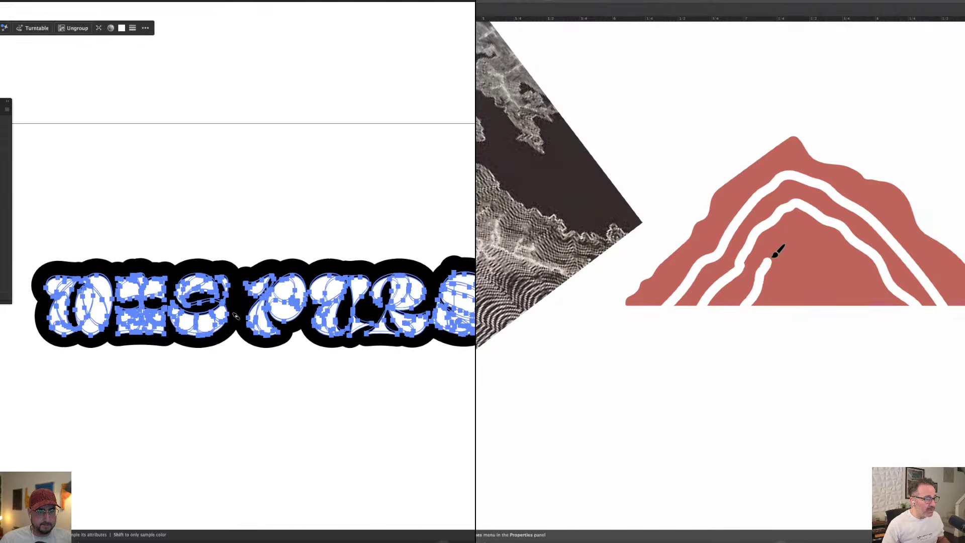
left_click_drag(781, 245, 797, 237)
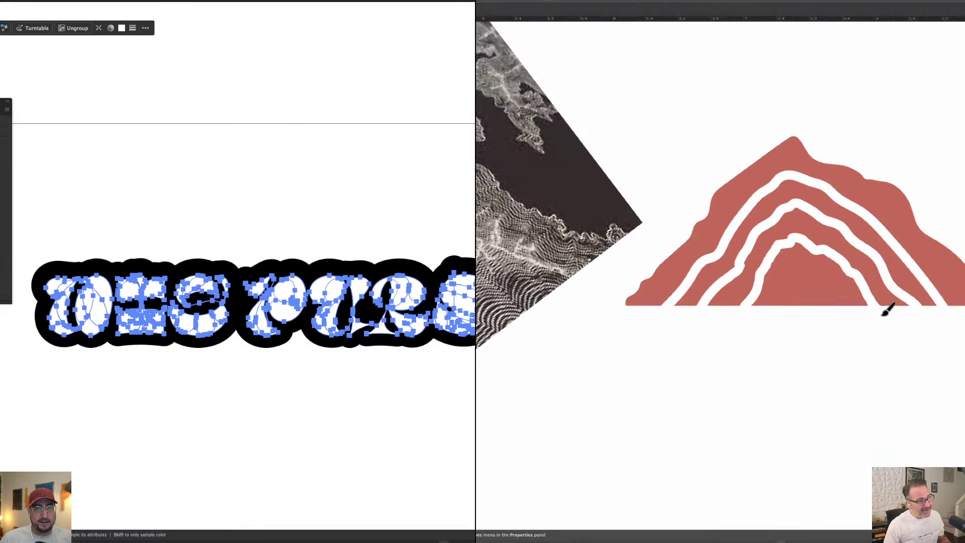
left_click(372, 205)
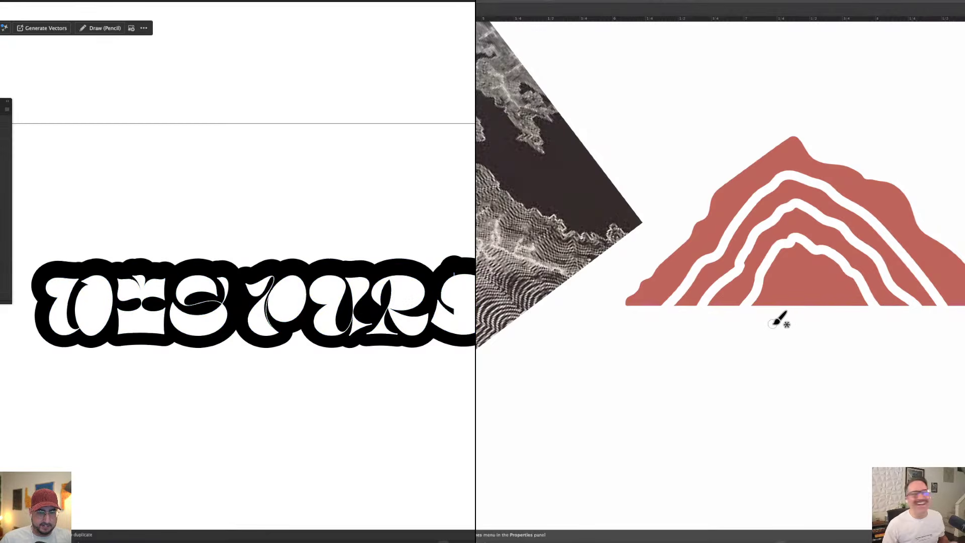
Try a small fourth white ridge line at the centre of the mountain's base and undo it
left_click(406, 268)
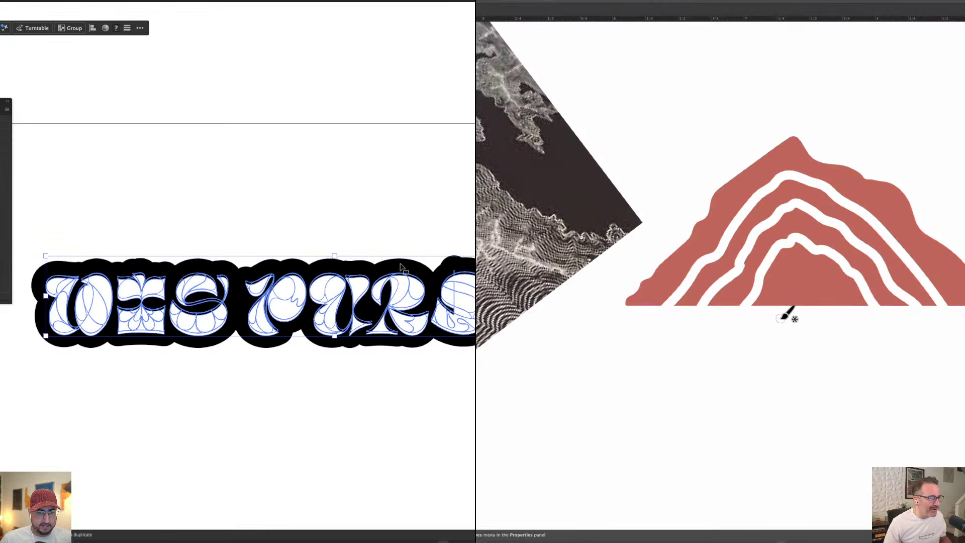
left_click_drag(406, 267, 401, 264)
left_click(261, 169)
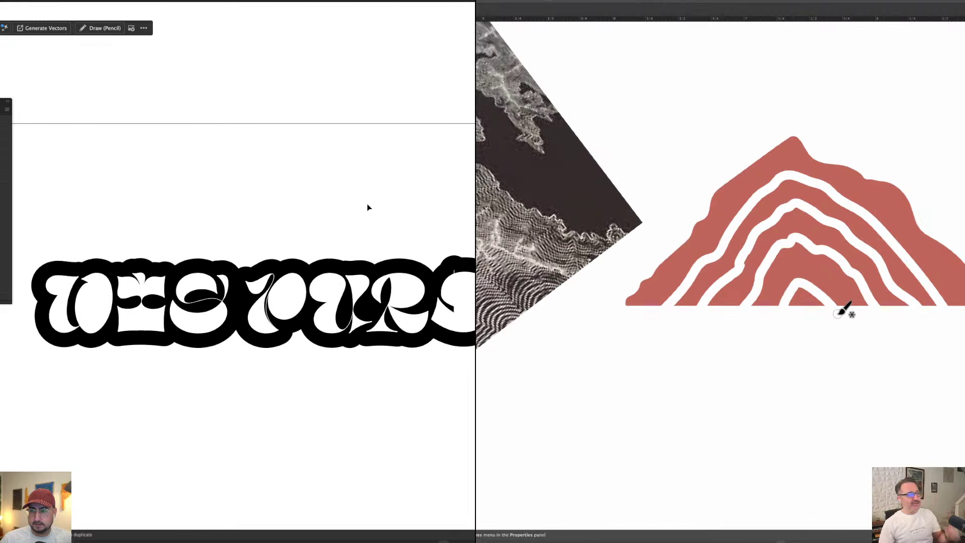
key("ctrl+z")
scroll(367, 203, "up", 1)
scroll(367, 203, "down", 2)
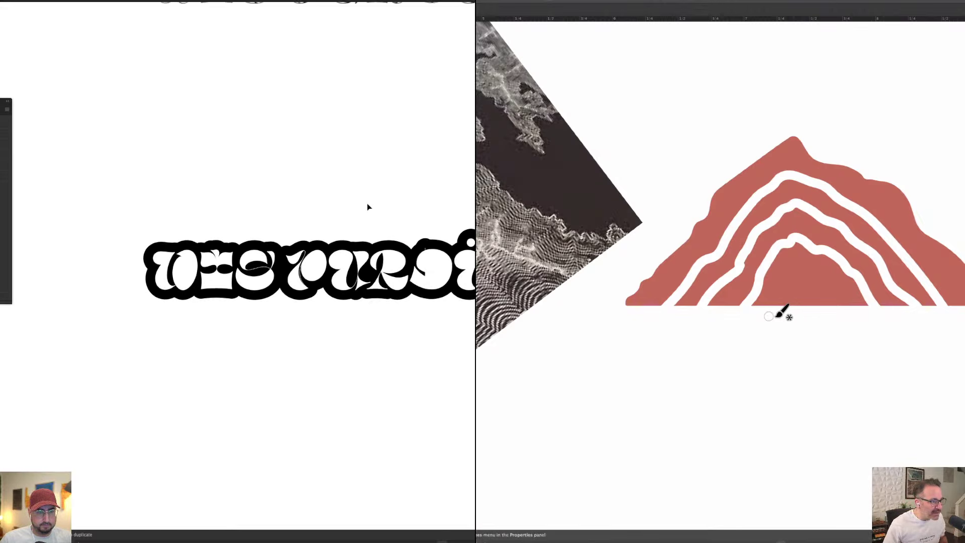
Place a copy of the original line-drawn lettering over the solid white letters on the black backing
scroll(367, 168, "up", 3)
mouse_move(784, 294)
left_mouse_down()
mouse_move(797, 279)
mouse_move(812, 281)
left_mouse_up()
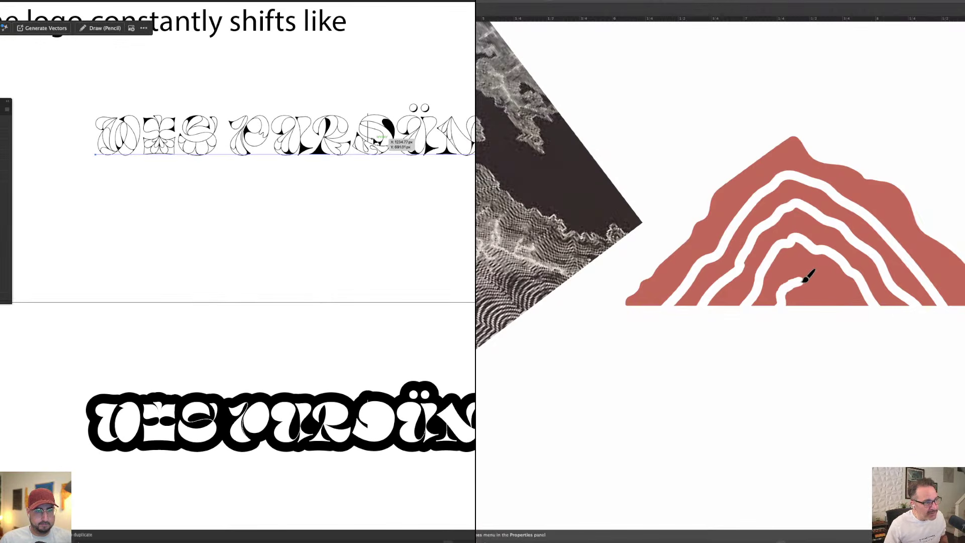
left_click_drag(366, 159, 365, 370)
left_click_drag(815, 284, 828, 302)
left_click_drag(366, 370, 358, 430)
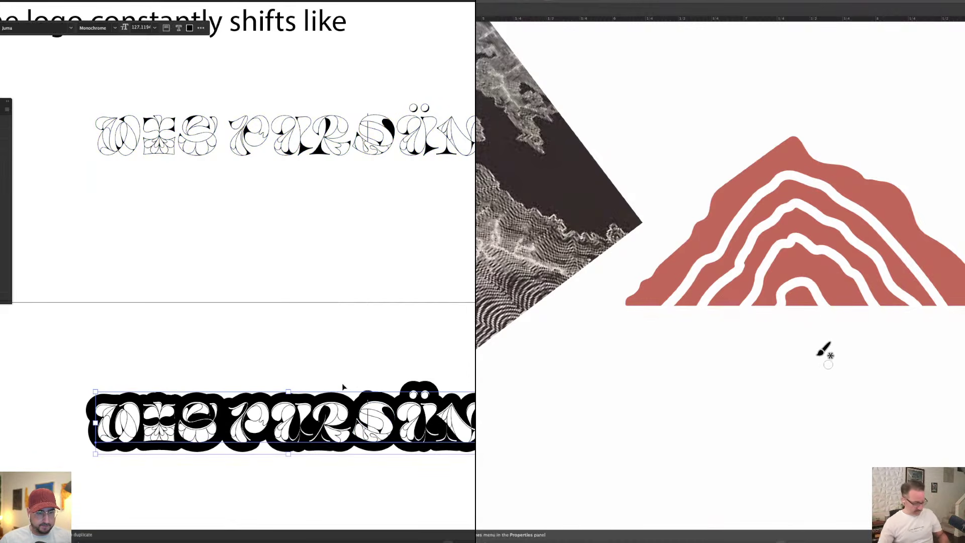
Undo the last innermost ridge stroke and brush a new small white arch at the centre of the mountain's base
key("ctrl+z")
scroll(322, 426, "up", 4)
mouse_move(787, 305)
left_mouse_down()
mouse_move(804, 280)
mouse_move(827, 297)
left_mouse_up()
scroll(321, 426, "down", 5)
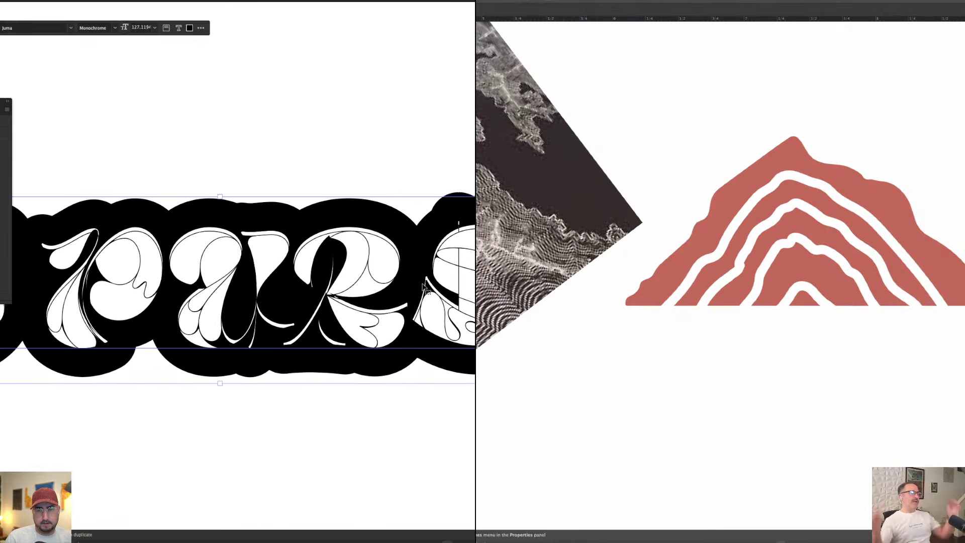
Convert the overlaid line-drawn lettering to outlines and select it together with the white letters beneath
key("ctrl+shift+o")
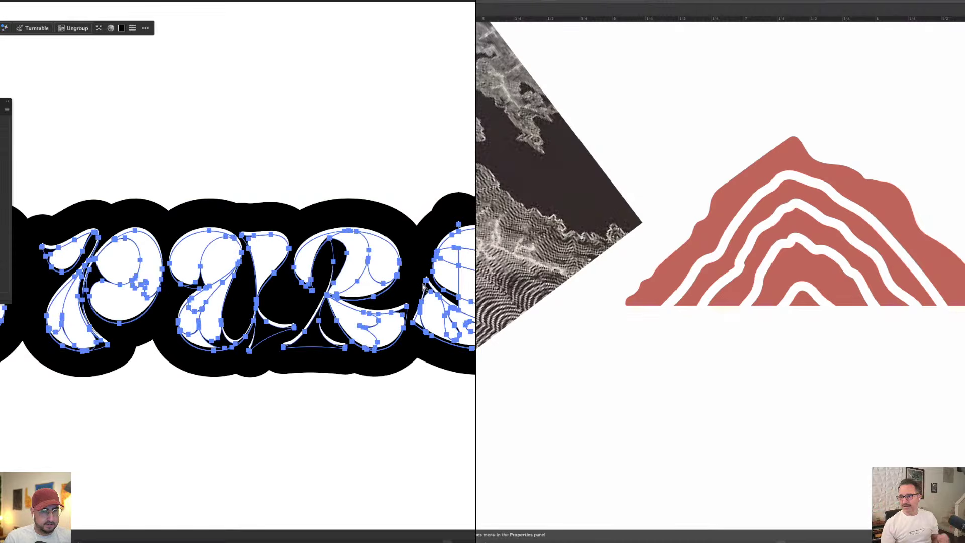
key("ctrl+shift+g")
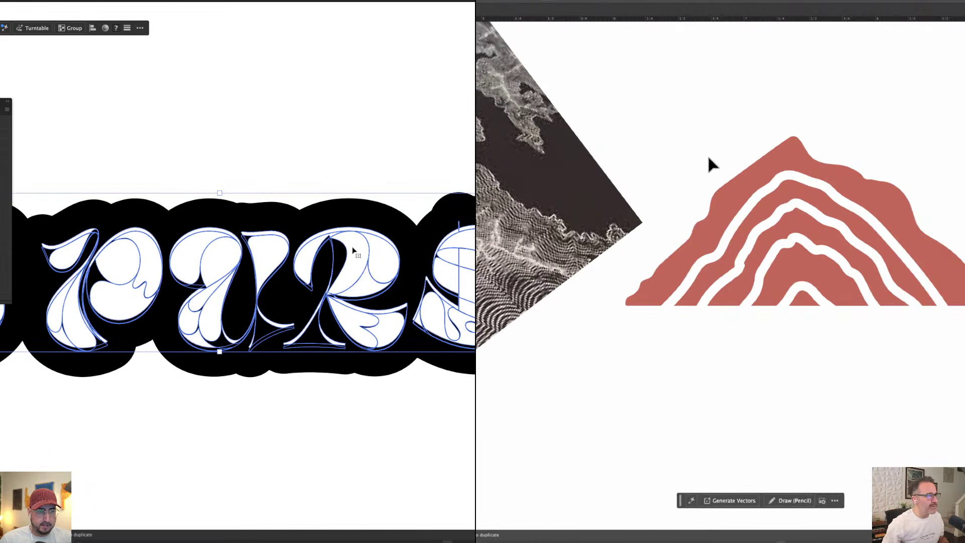
Select the four white ridge lines without the mountain shape and set up a Roughen effect with Smooth points and preview
left_click_drag(938, 369, 937, 367)
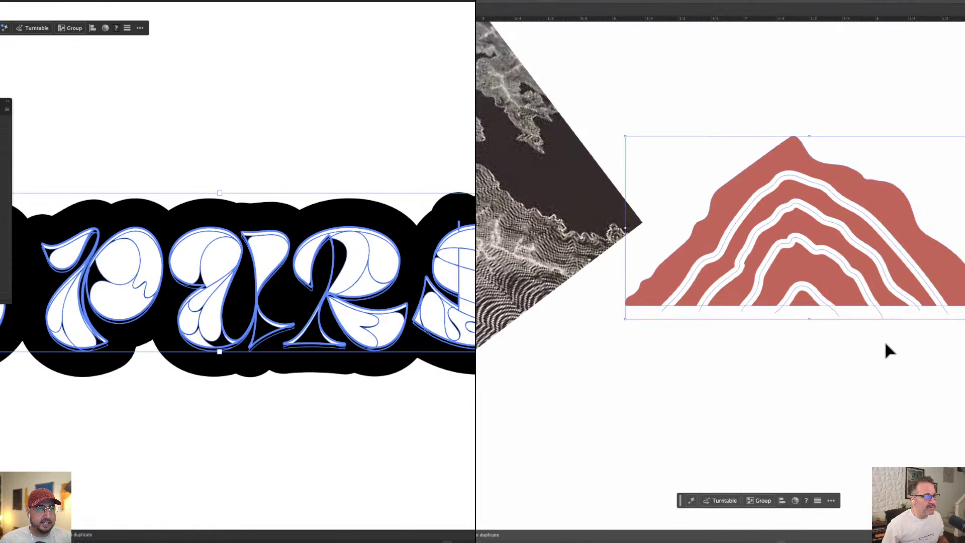
left_click(927, 246, "shift")
left_click(283, 131)
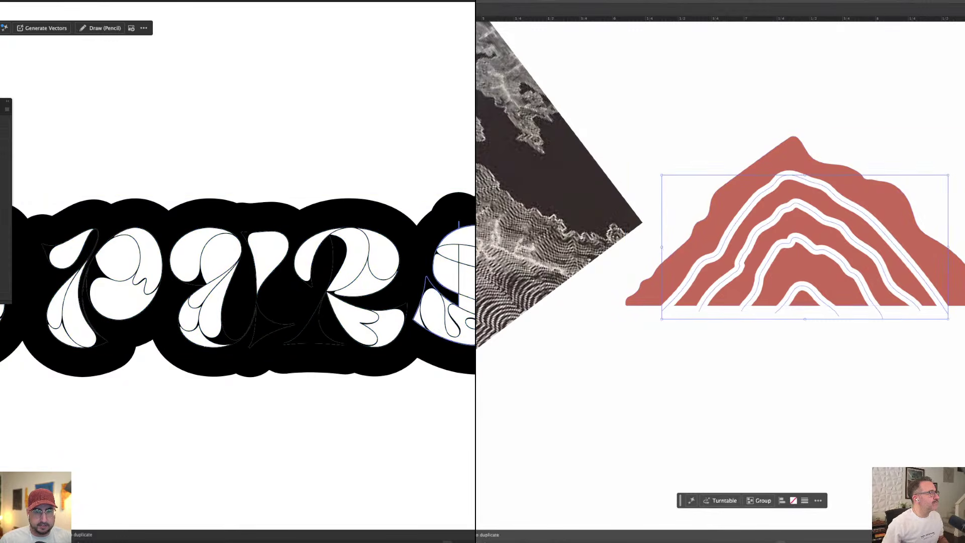
scroll(430, 260, "right", 5)
left_click(430, 260)
left_click(485, 54)
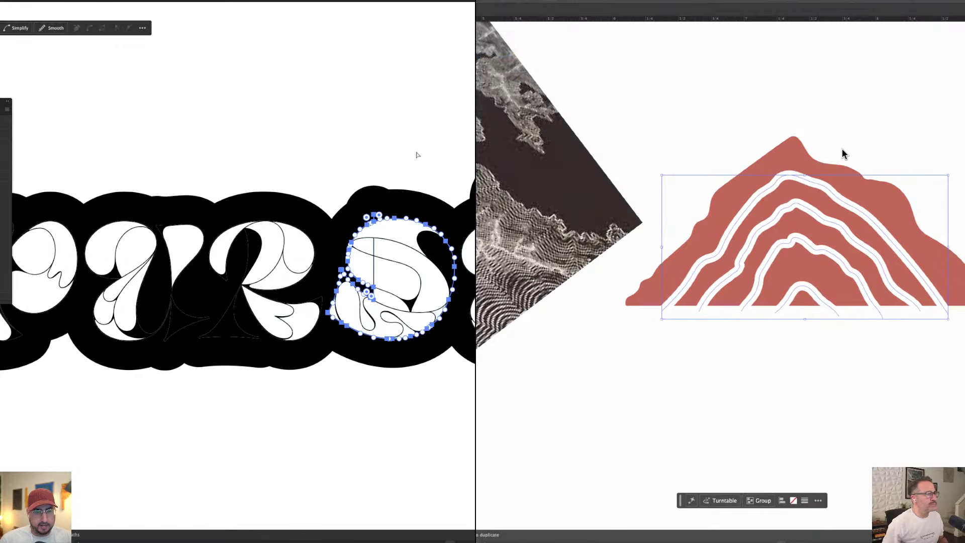
left_click(416, 138)
scroll(274, 160, "right", 10)
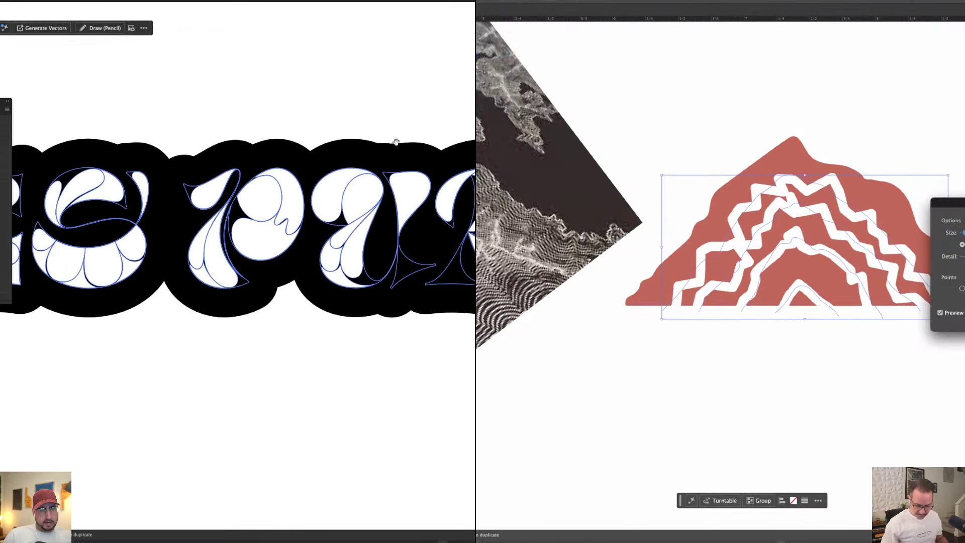
left_click(414, 159)
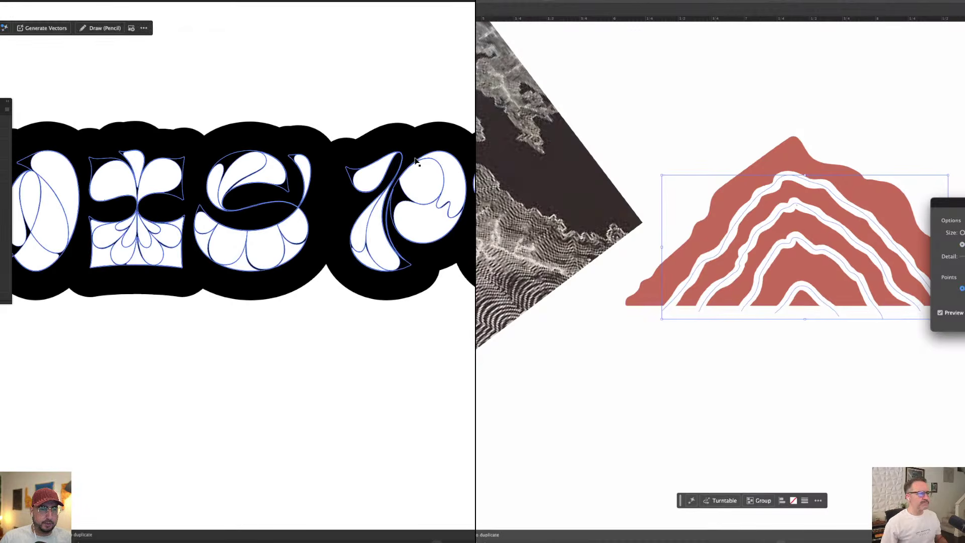
left_click_drag(964, 203, 928, 354)
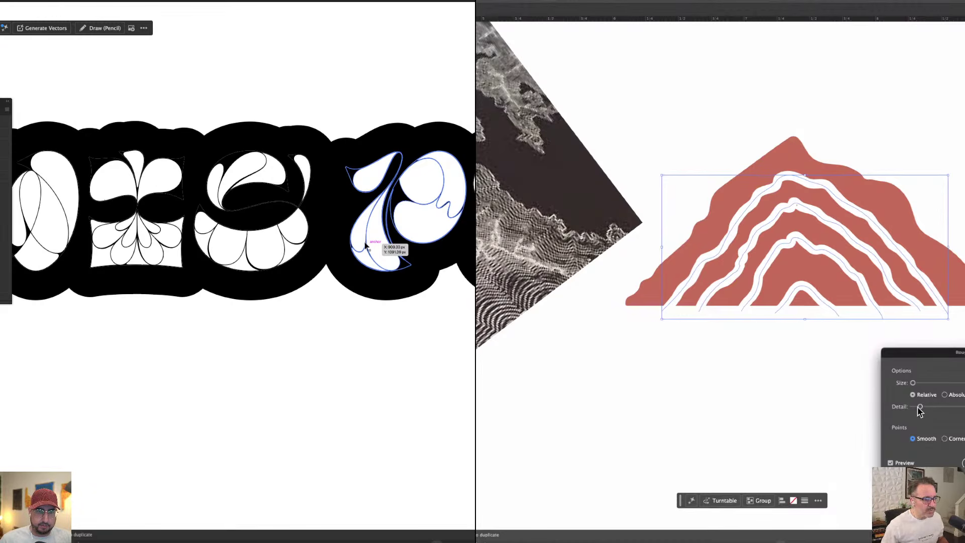
Isolate the overlaid lettering, select its first letter for editing, and reduce Roughen's detail to near minimum
scroll(286, 194, "left", 5)
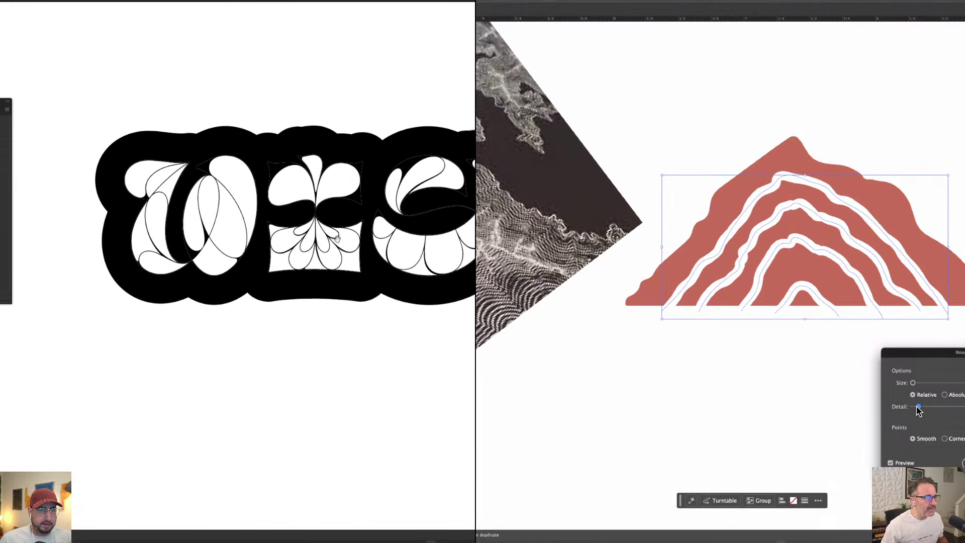
left_click(285, 192)
left_click_drag(919, 408, 910, 408)
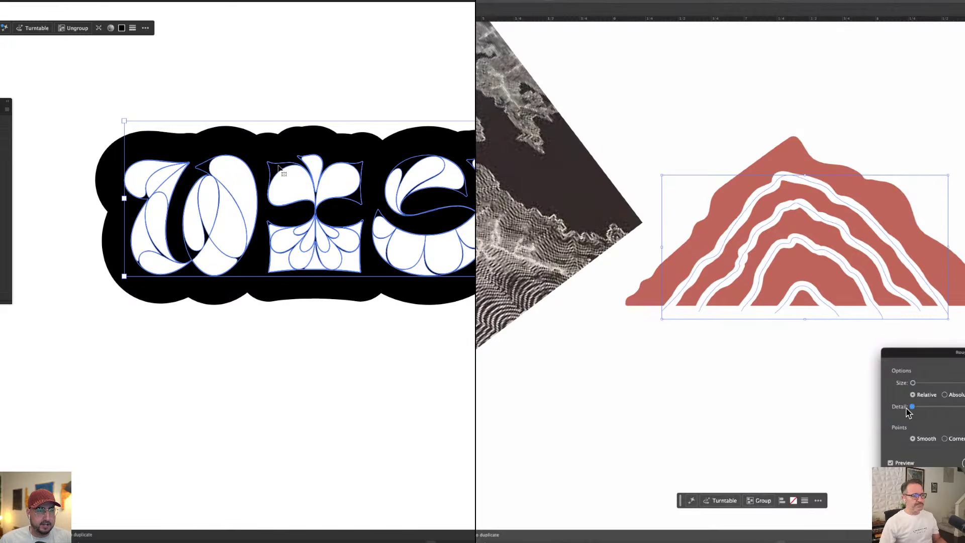
double_click(275, 170)
left_click(203, 166)
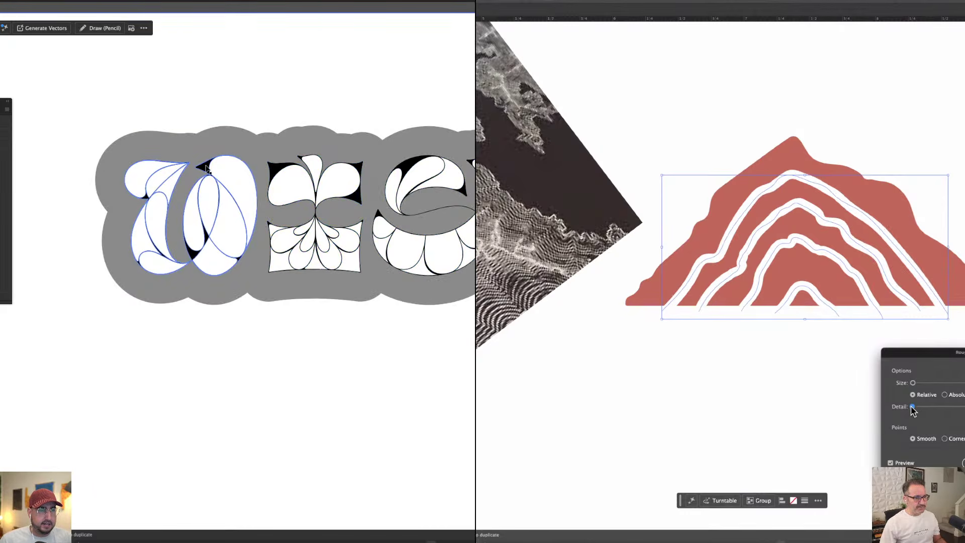
key("a")
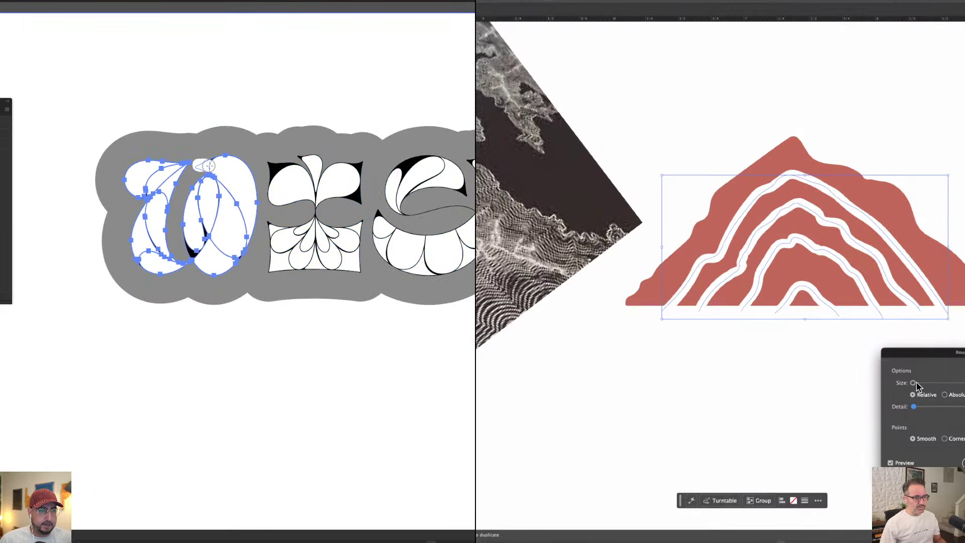
Paint white over black areas in the first two letters, and tune Roughen to minimal size with low detail
left_click_drag(914, 383, 915, 383)
left_click_drag(212, 163, 212, 162)
mouse_move(181, 231)
left_mouse_down()
mouse_move(192, 253)
mouse_move(200, 236)
left_mouse_up()
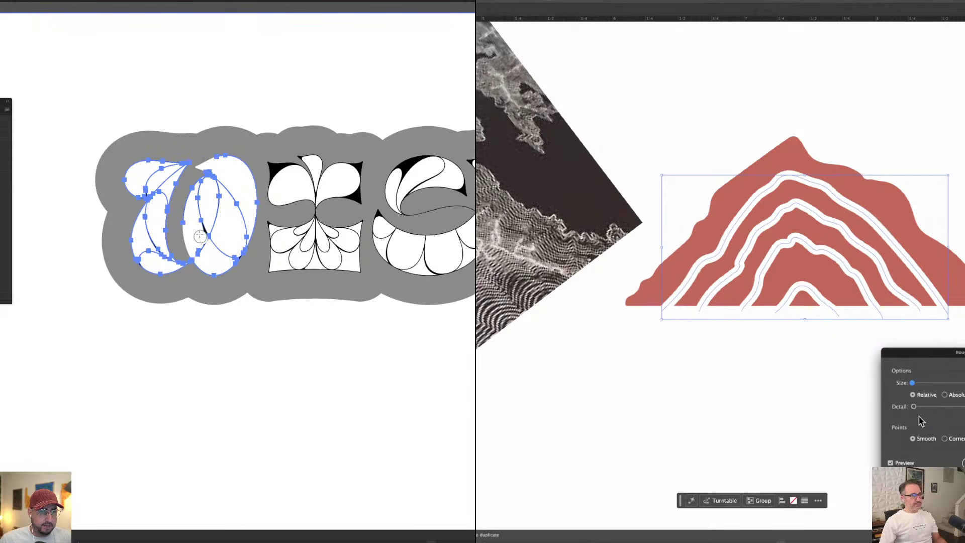
left_click_drag(914, 407, 950, 407)
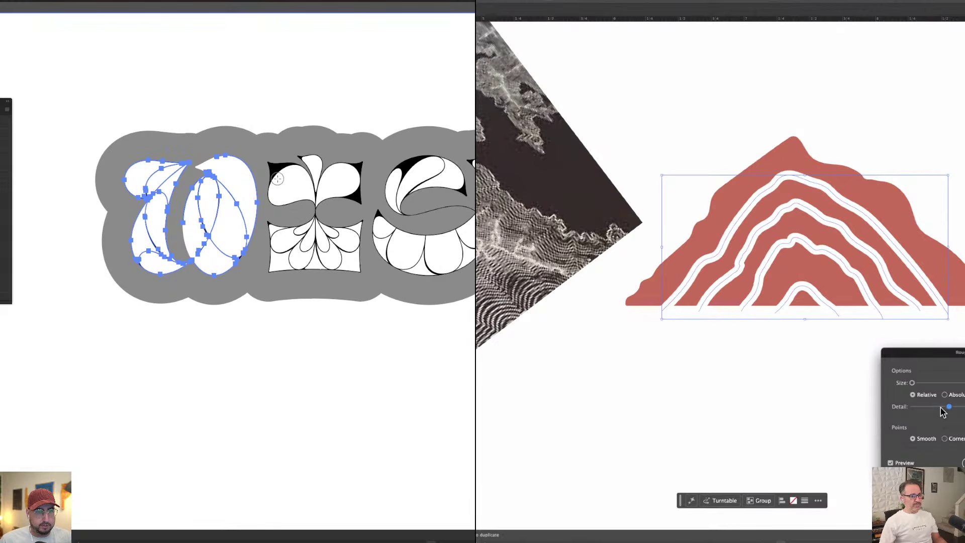
left_click_drag(272, 170, 297, 164)
left_click_drag(911, 382, 914, 382)
left_click_drag(297, 163, 297, 163)
left_click_drag(915, 382, 913, 382)
left_click(341, 64)
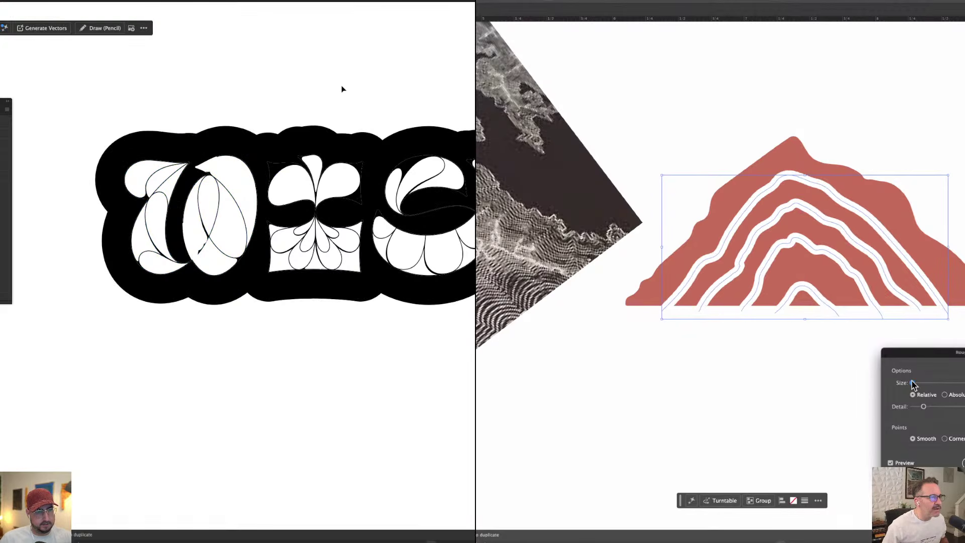
Remove the line-drawn overlay from the solid white letters and lower Roughen's detail slightly
left_click(225, 188)
left_click(923, 407)
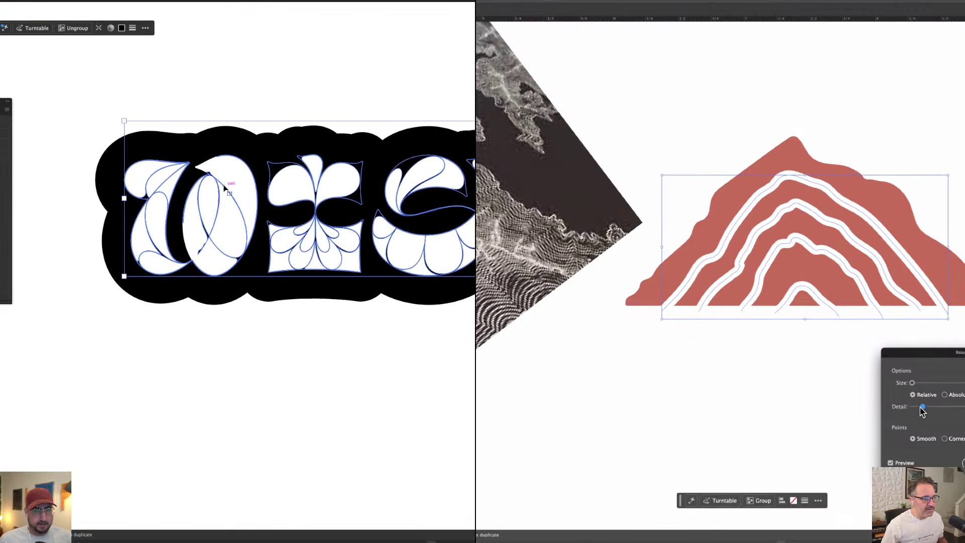
key("ctrl+shift+a")
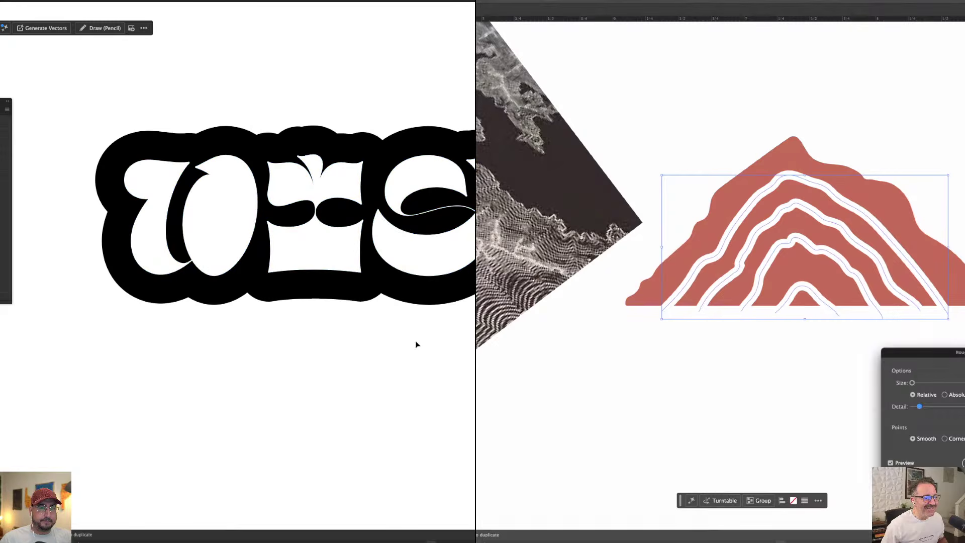
Place a copy of the original line-drawn lettering in the empty area below and left of the black-backed version
scroll(415, 345, "down", 3)
scroll(416, 344, "down", 3)
left_click_drag(457, 190, 175, 385)
scroll(230, 421, "up", 5)
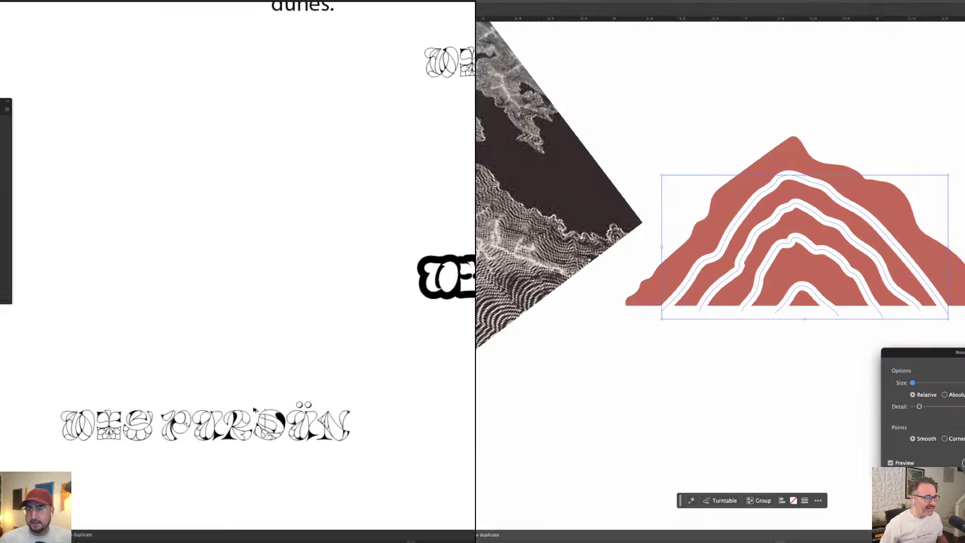
scroll(230, 421, "down", 5)
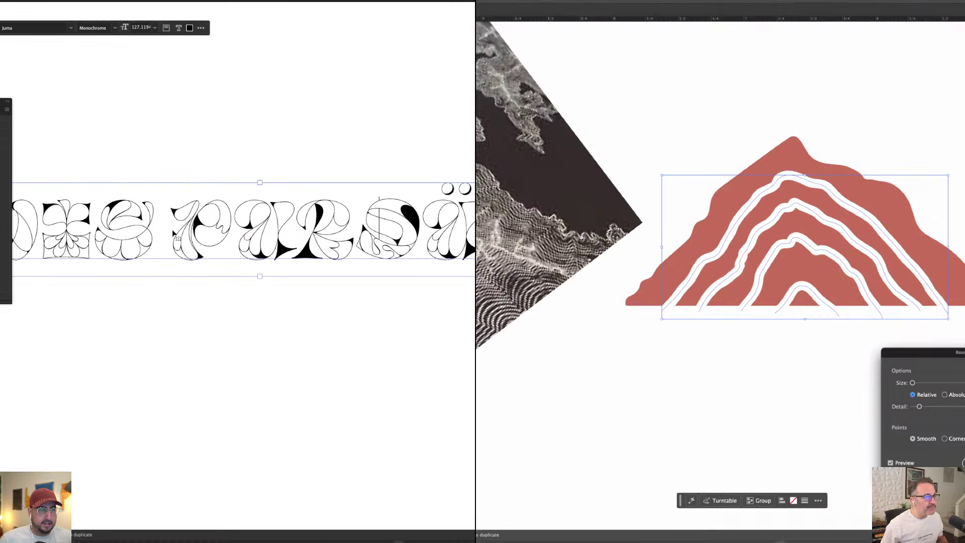
scroll(175, 220, "up", 3)
Apply the Roughen effect to the ridge lines and delete the space between the two words of the lettering copy
key("Return")
left_click(175, 219)
left_click(728, 424)
key("BackSpace")
key("Escape")
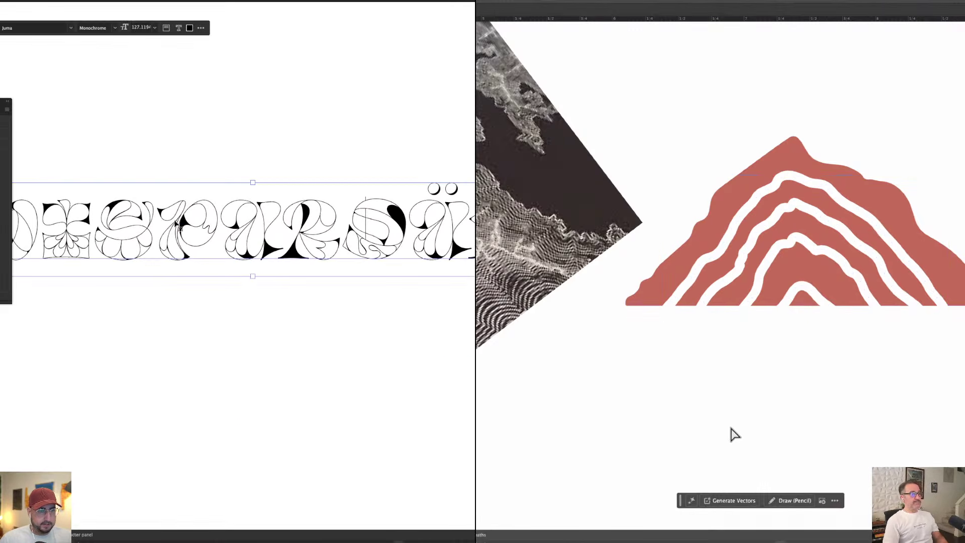
left_click_drag(173, 227, 175, 227)
Convert the new line-drawn lettering copy to outlines
key("super+minus")
key("super+minus")
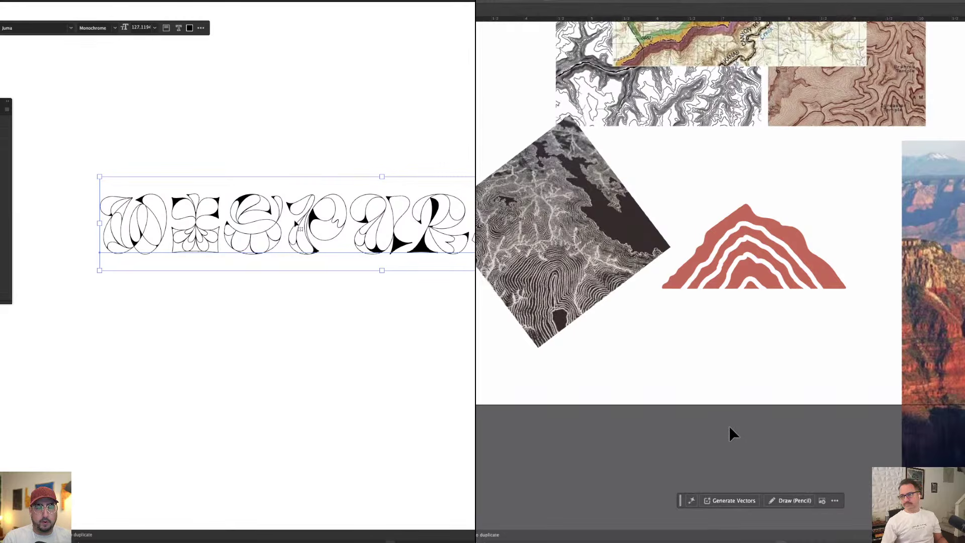
key("shift+super+o")
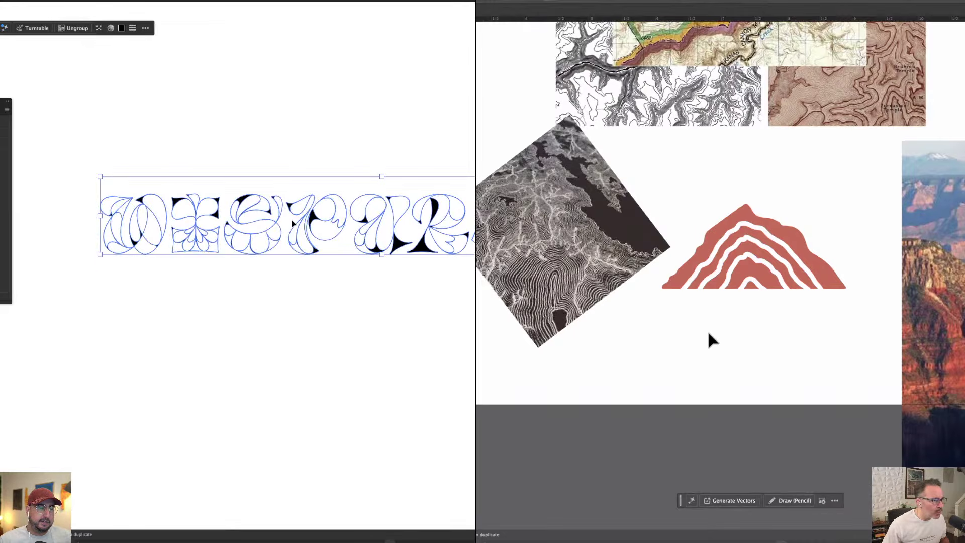
Move the rotated dark topographic image farther away from the red mountain
left_click(787, 241)
left_click(759, 225)
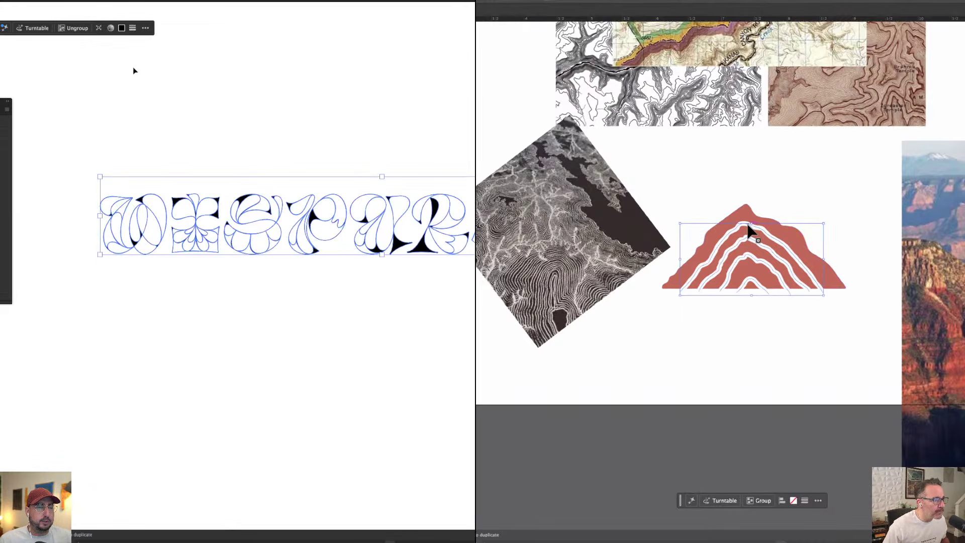
left_click(797, 193)
left_click_drag(600, 263, 552, 257)
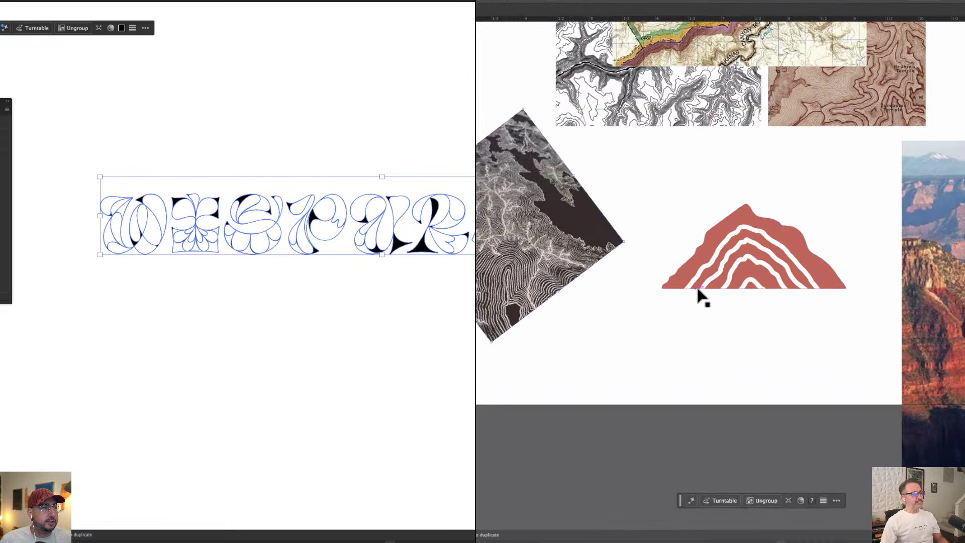
Turn the outlined lettering copy into a Live Paint group and round the red mountain's two base corners
key("super+equal")
key("super+equal")
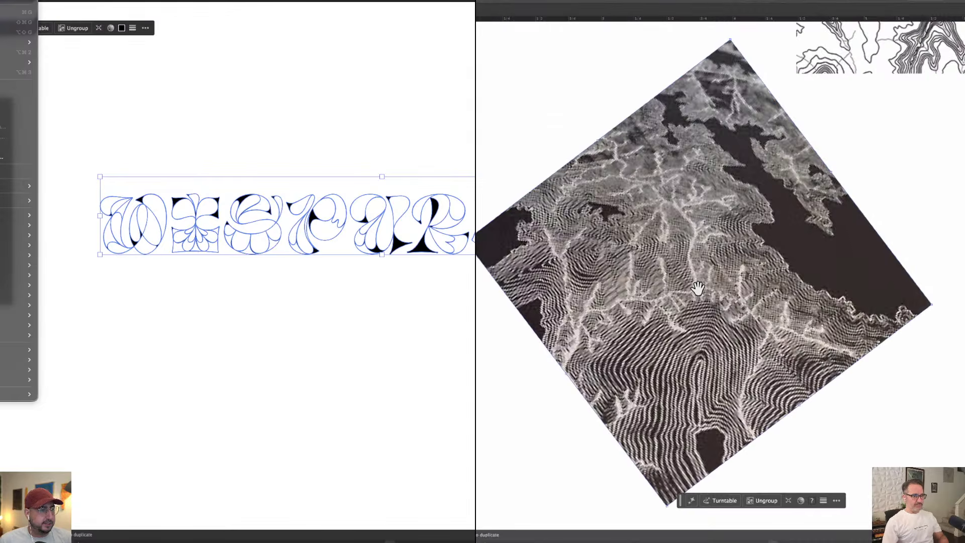
left_click_drag(862, 333, 430, 337)
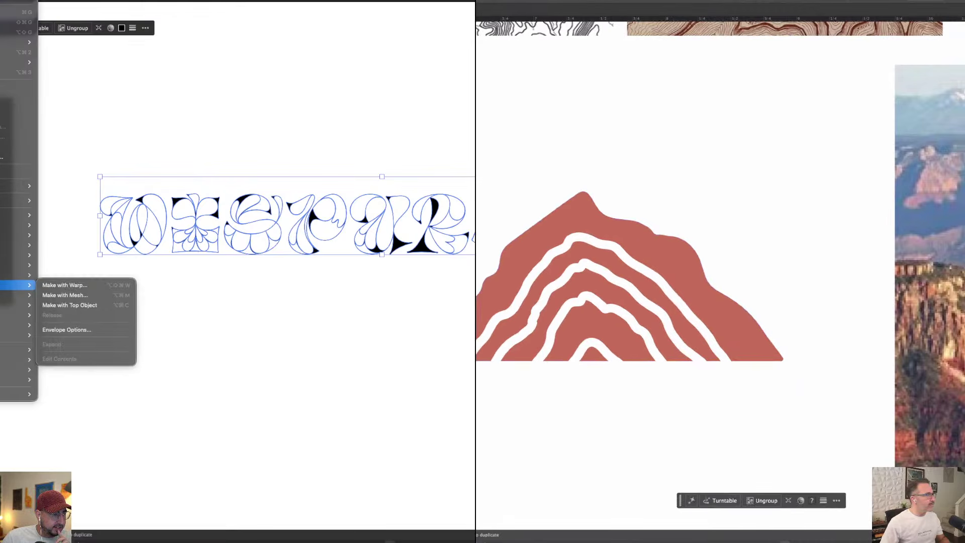
left_click(72, 305)
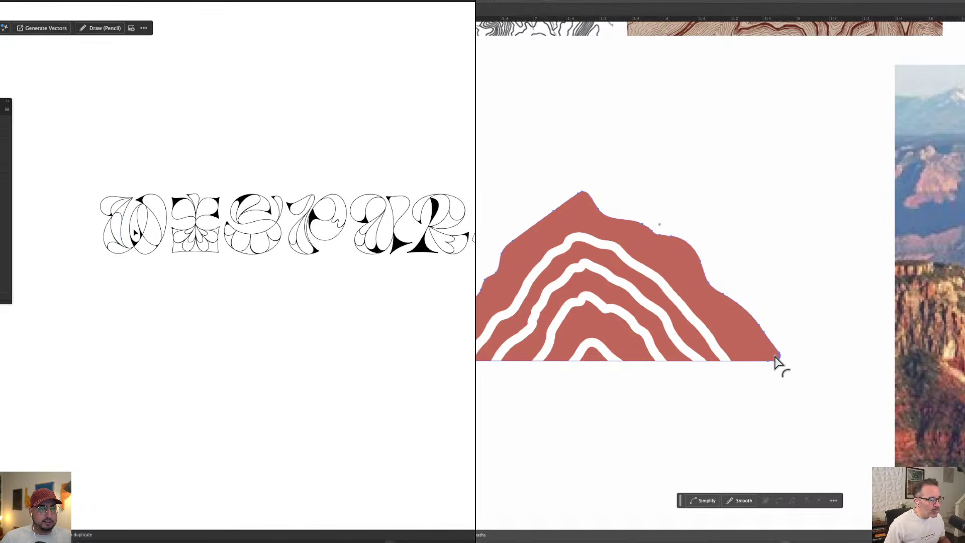
scroll(134, 233, "up", 3)
left_click(816, 383)
key("k")
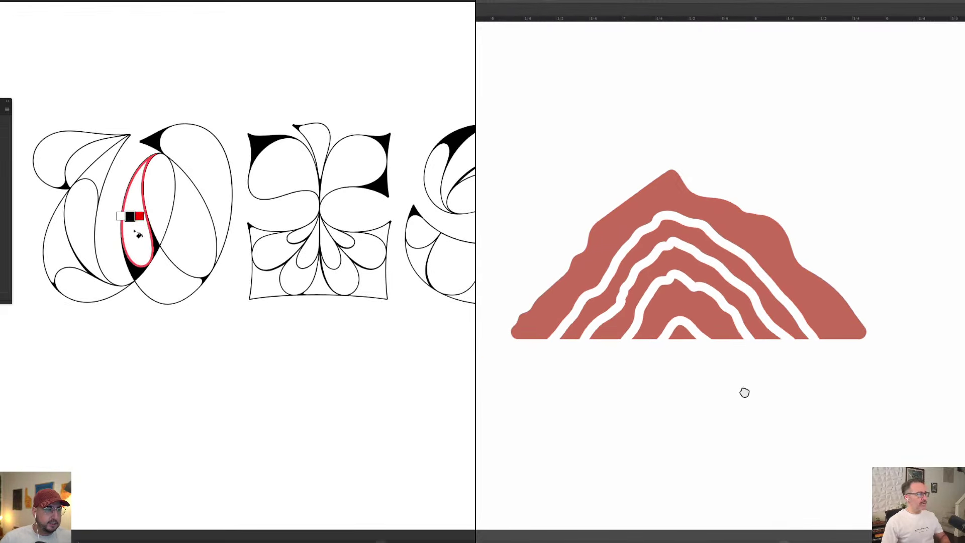
Fill the enclosed stroke areas of the W with black using the Live Paint Bucket, keeping its counters empty
left_click(143, 222)
mouse_move(561, 123)
left_mouse_down()
mouse_move(838, 387)
mouse_move(896, 405)
left_mouse_up()
left_click(180, 286)
left_click(800, 257, "shift")
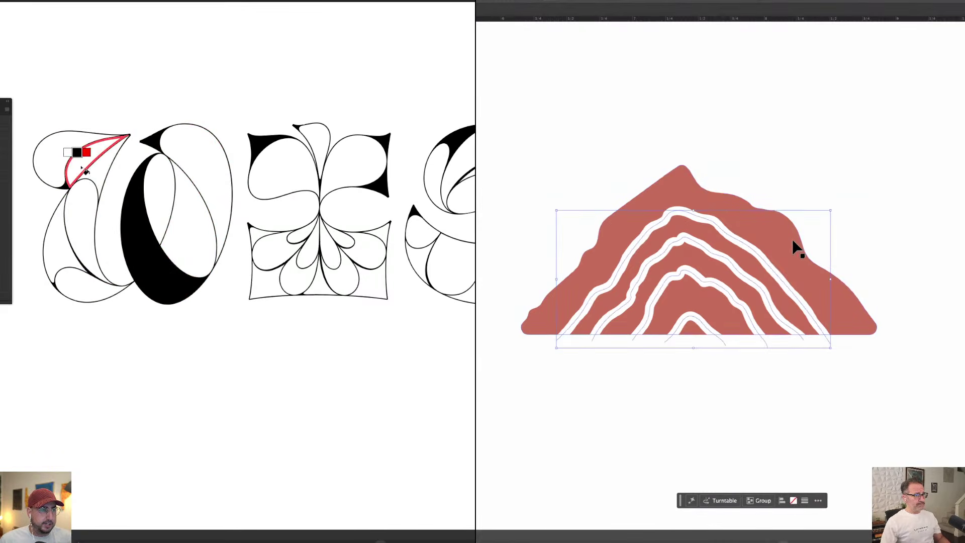
left_click(852, 183)
key("super+minus")
key("super+minus")
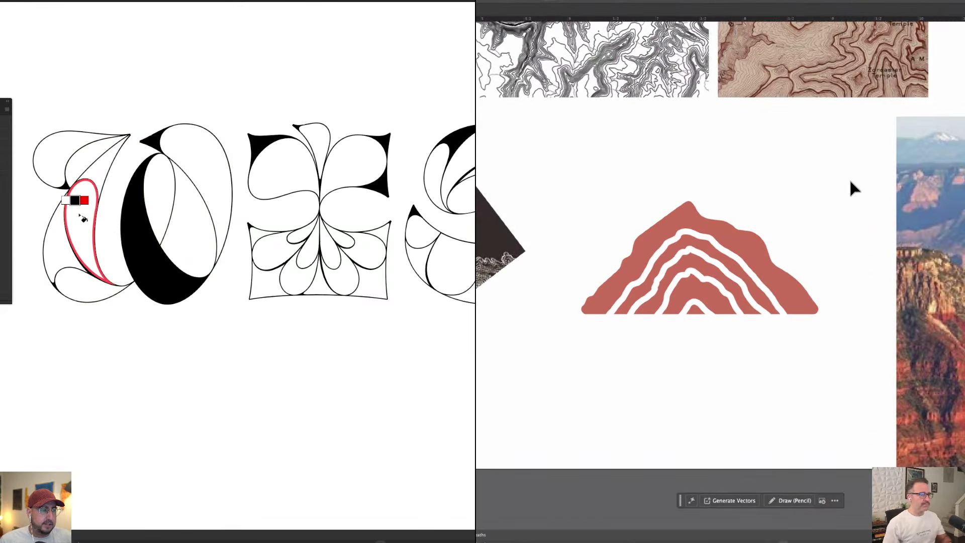
left_click(81, 220)
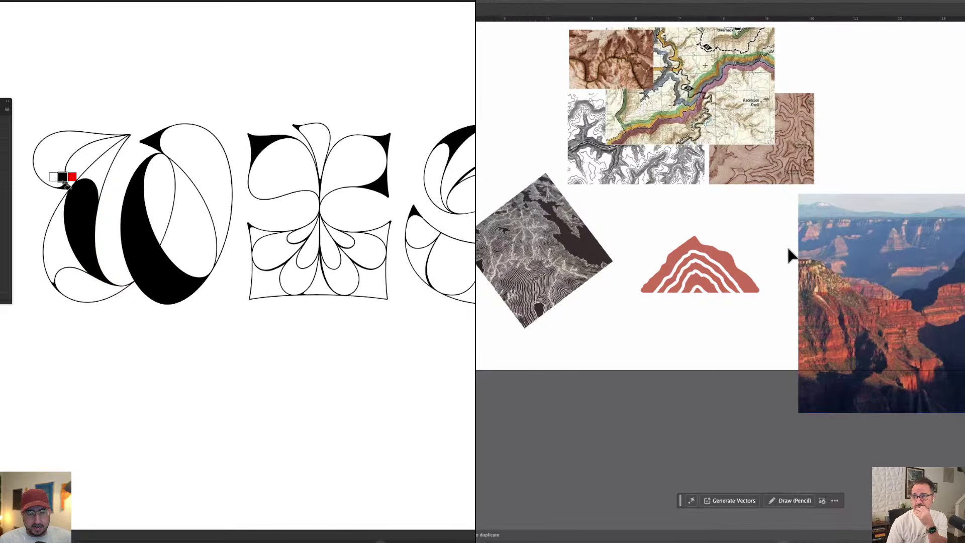
left_click(54, 160)
left_click(216, 160)
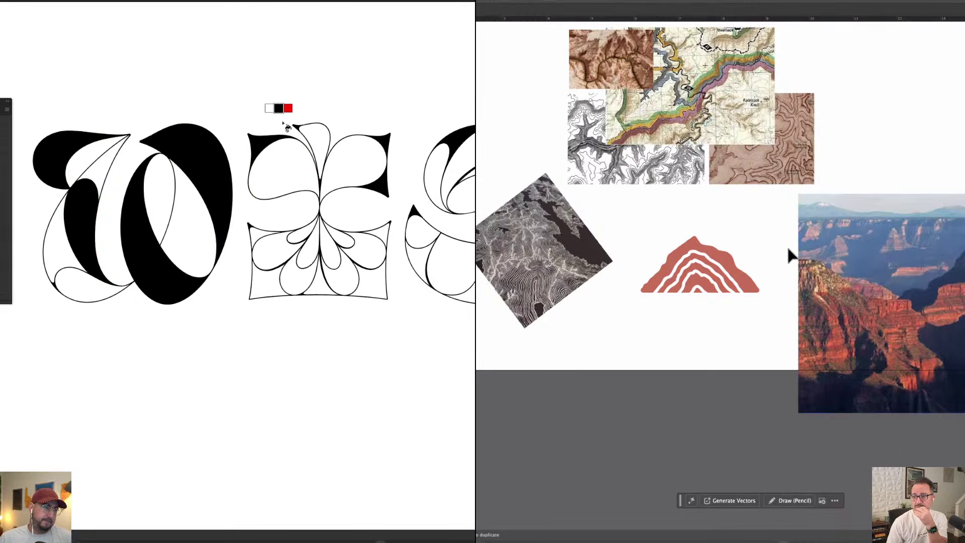
left_click(102, 171)
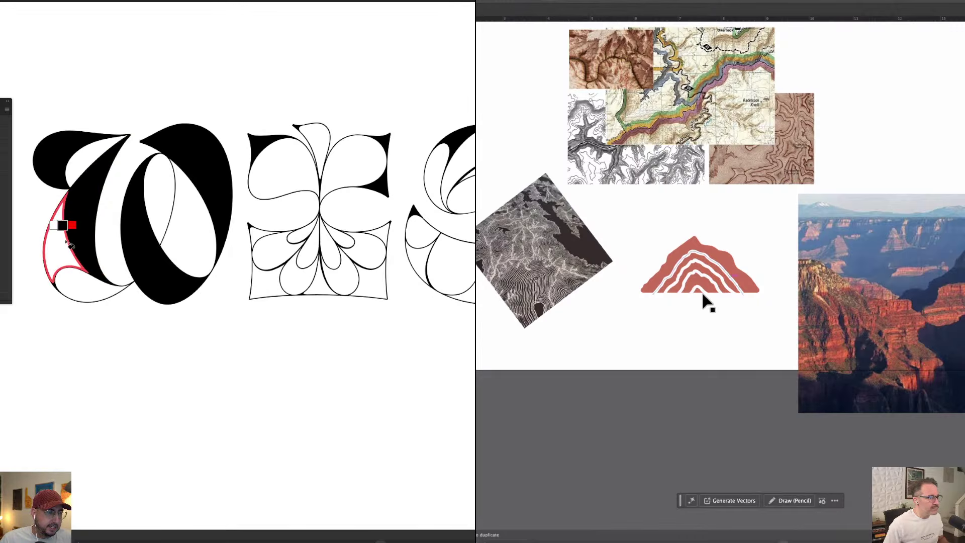
left_click(129, 285)
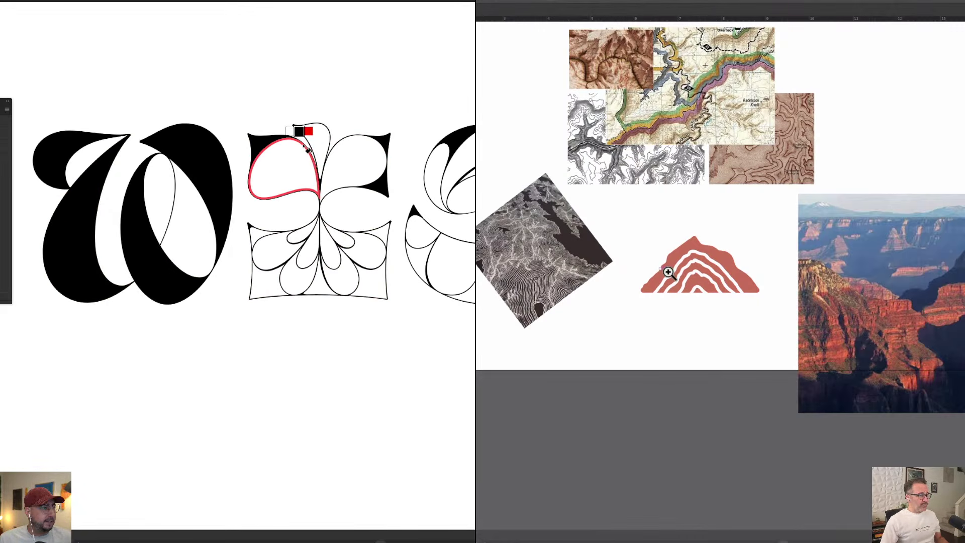
Adjust both end points of the outermost white ridge line at the mountain's base, moving the right end slightly outward
left_click_drag(669, 272, 827, 355)
left_click_drag(684, 334, 557, 341)
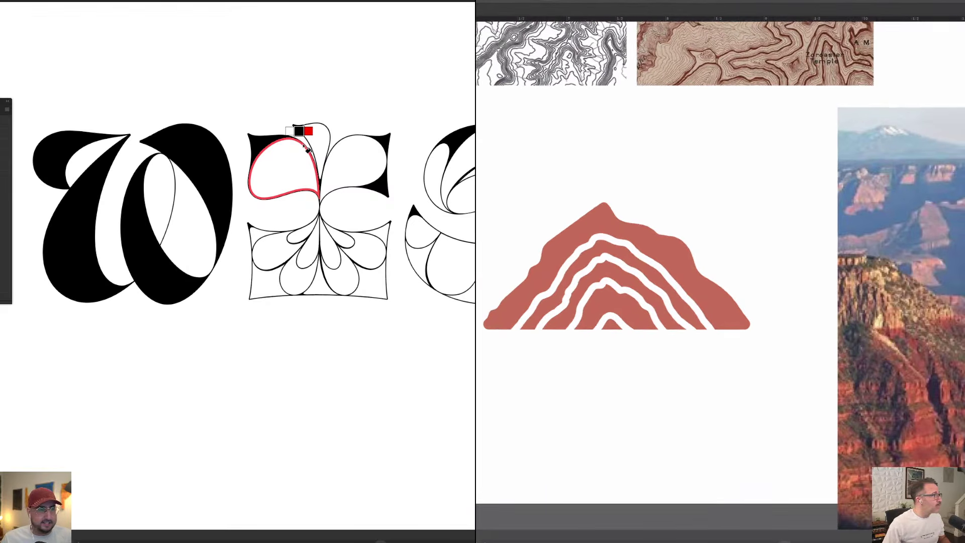
left_click(705, 325)
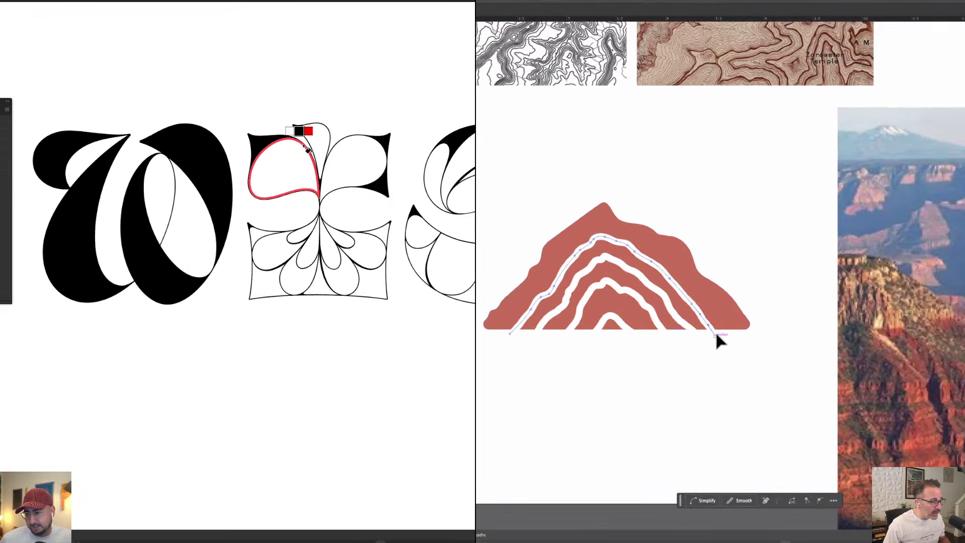
left_click_drag(716, 335, 725, 334)
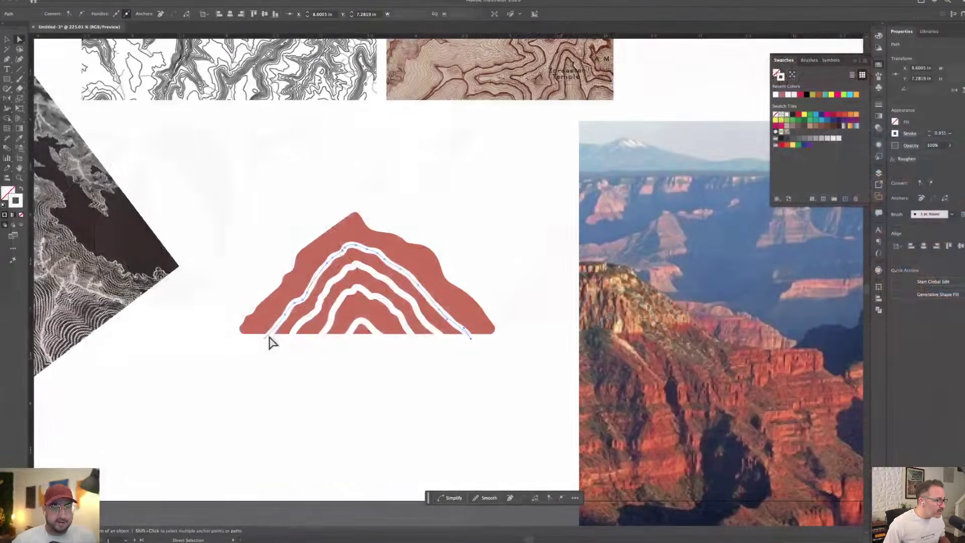
left_click_drag(265, 339, 282, 315)
left_click(339, 366)
scroll(446, 375, "left", 3)
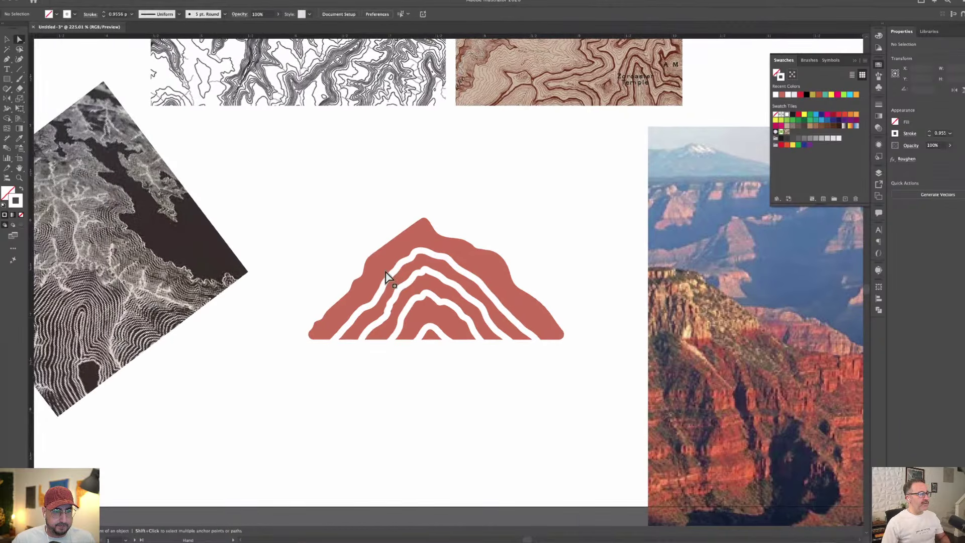
Reshape the mountain outline's right shoulder by pulling its anchor inward for a smoother slope
left_click(378, 298)
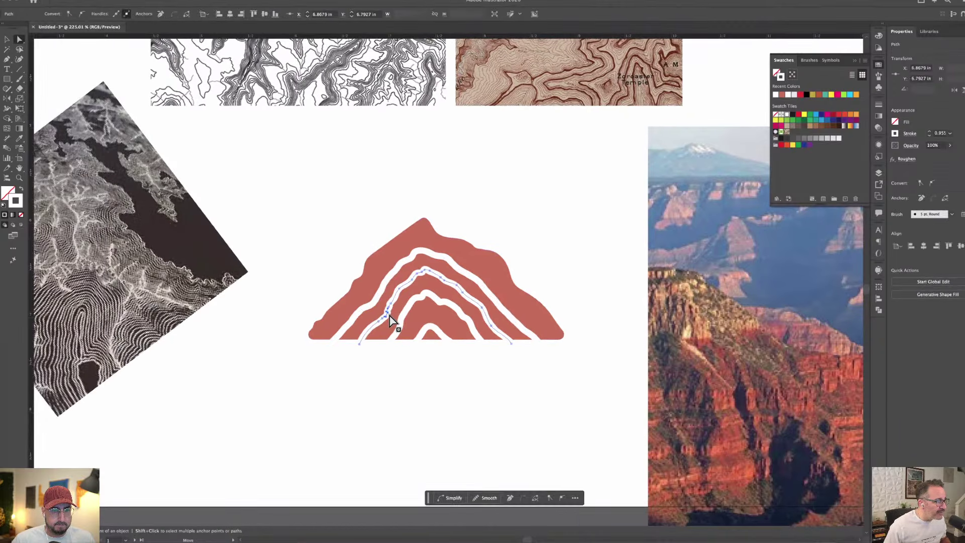
left_click(406, 347)
left_click_drag(424, 383, 458, 385)
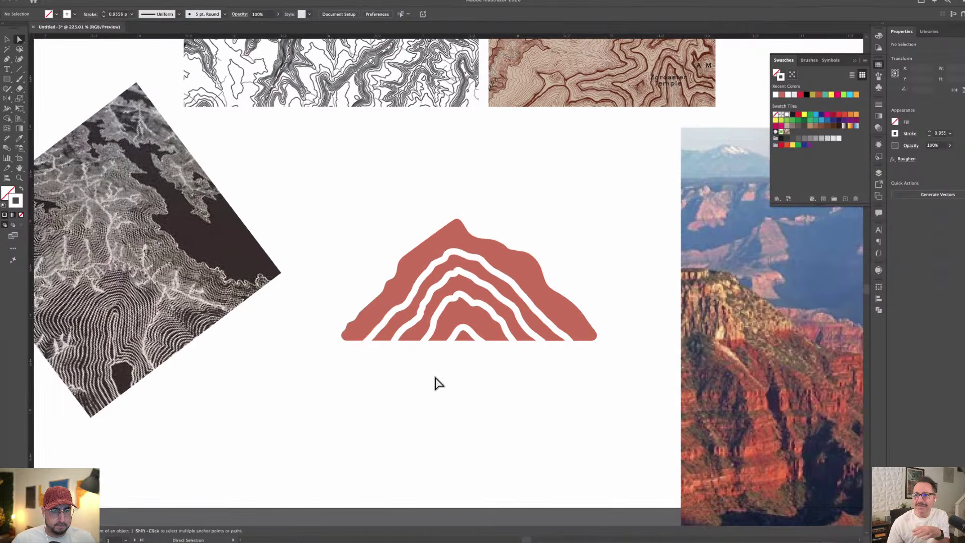
left_click(462, 262)
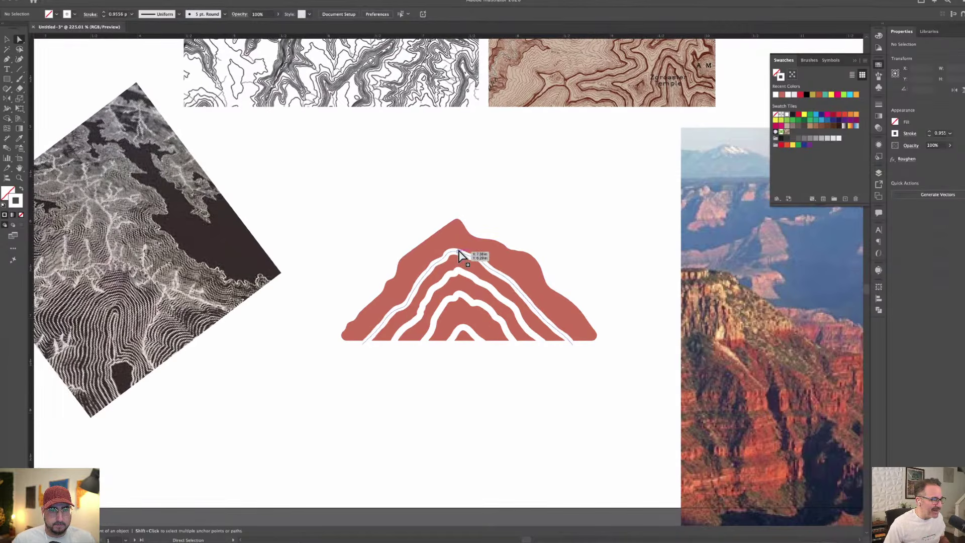
left_click(577, 254)
left_click(532, 259)
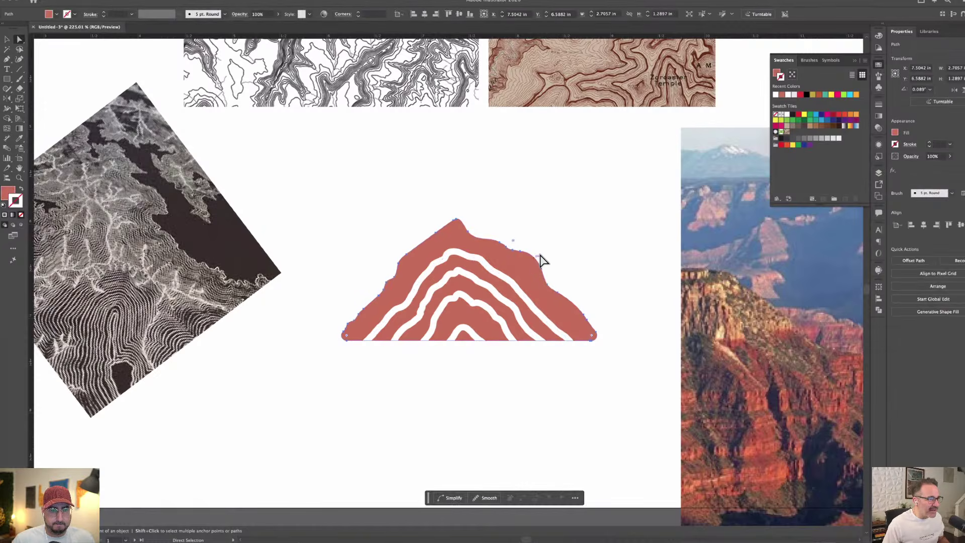
left_click(549, 254)
left_click(535, 260)
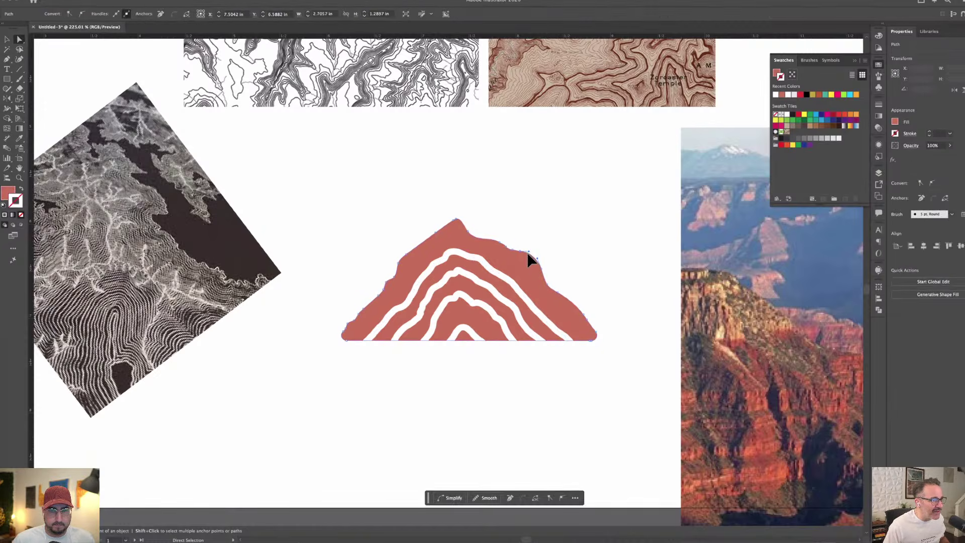
left_click(553, 267)
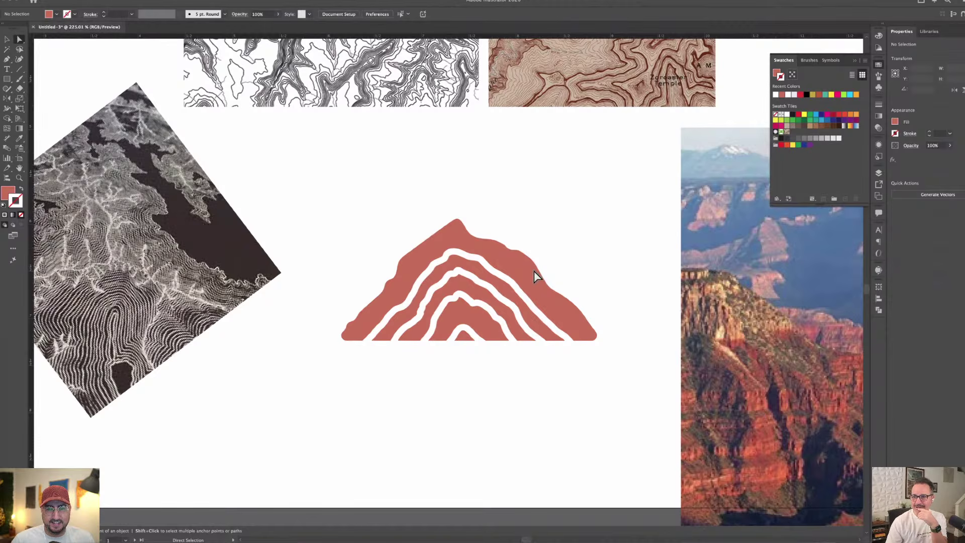
Examine the mountain at small and large scale alongside the canyon and topographic references
left_click(9, 40)
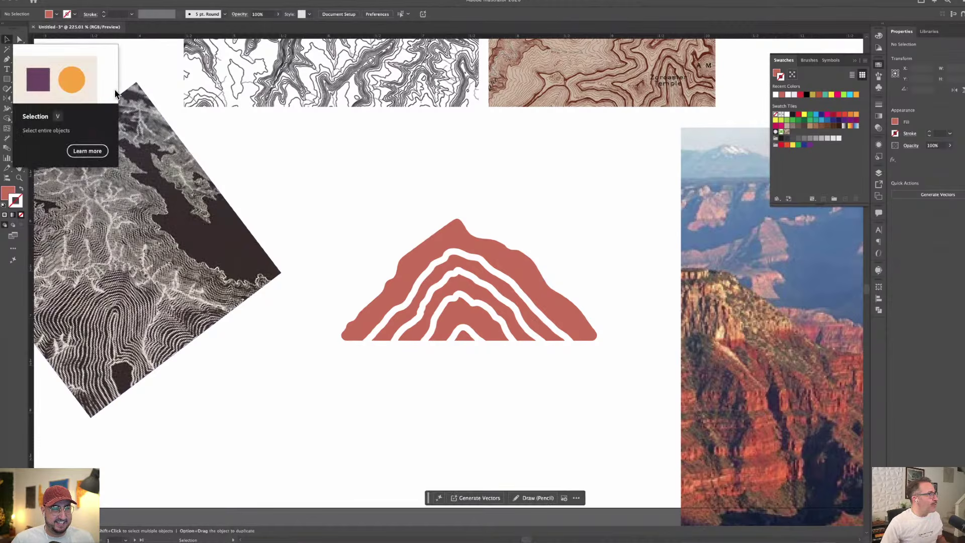
key("ctrl+minus")
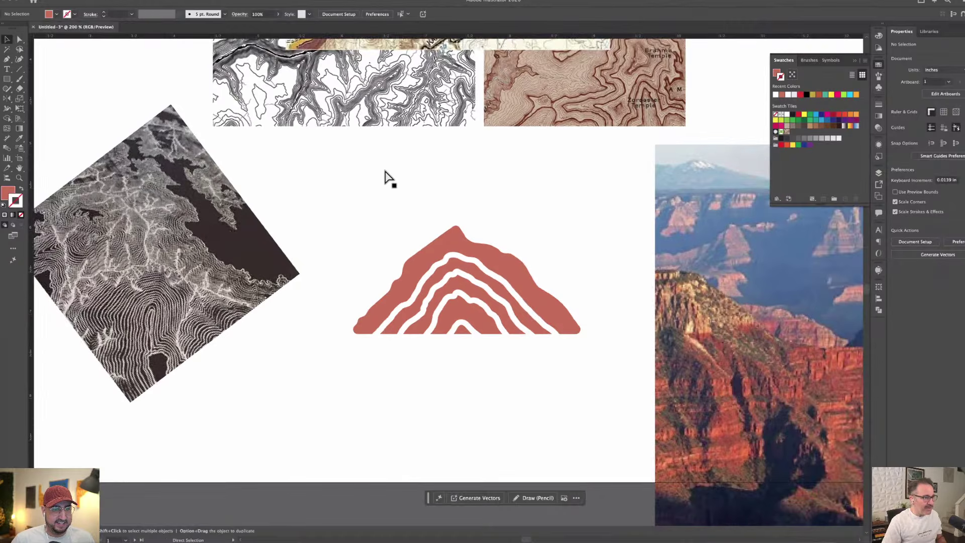
key("ctrl+minus")
key("ctrl+minus")
key("ctrl+minus")
key("ctrl+minus")
key("ctrl+minus")
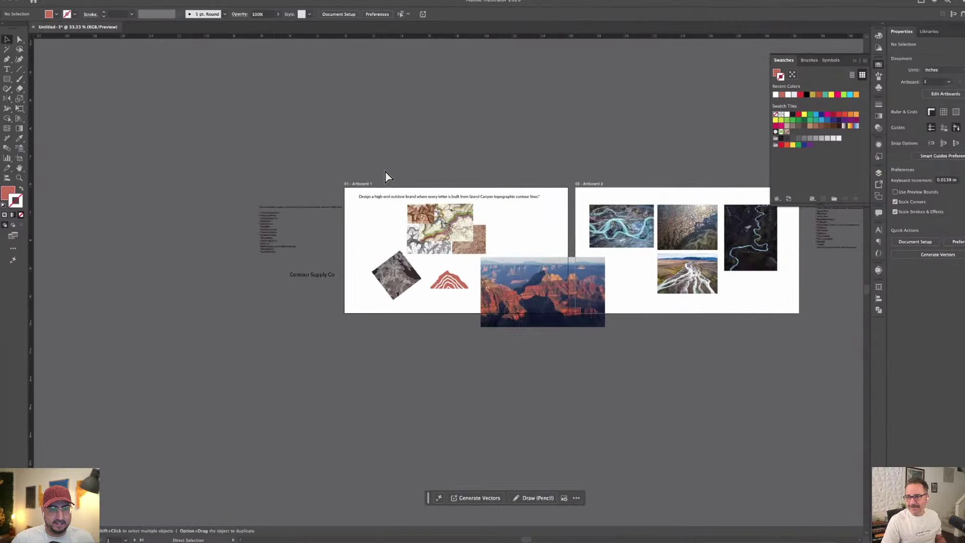
key("ctrl+plus")
key("ctrl+plus")
key("ctrl+plus")
key("ctrl+plus")
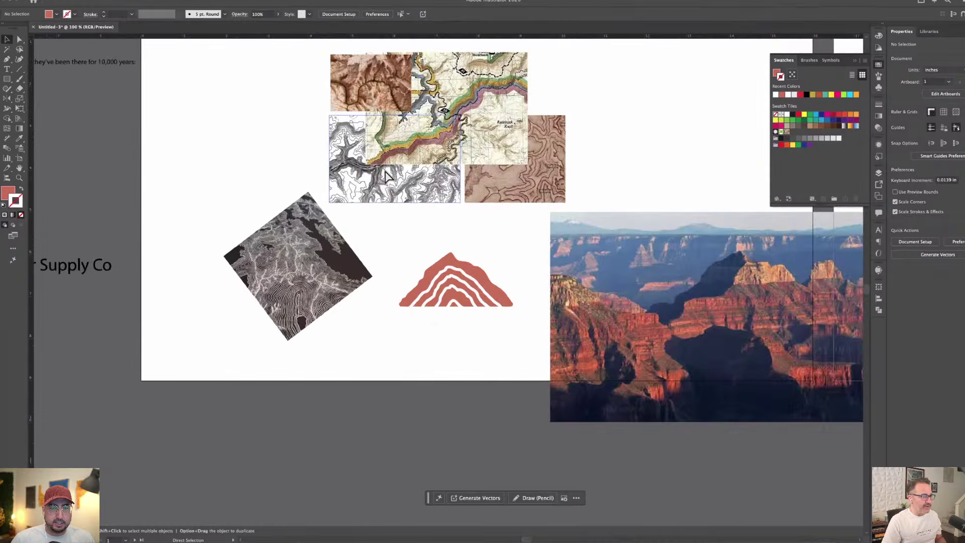
key("ctrl+plus")
key("ctrl+plus")
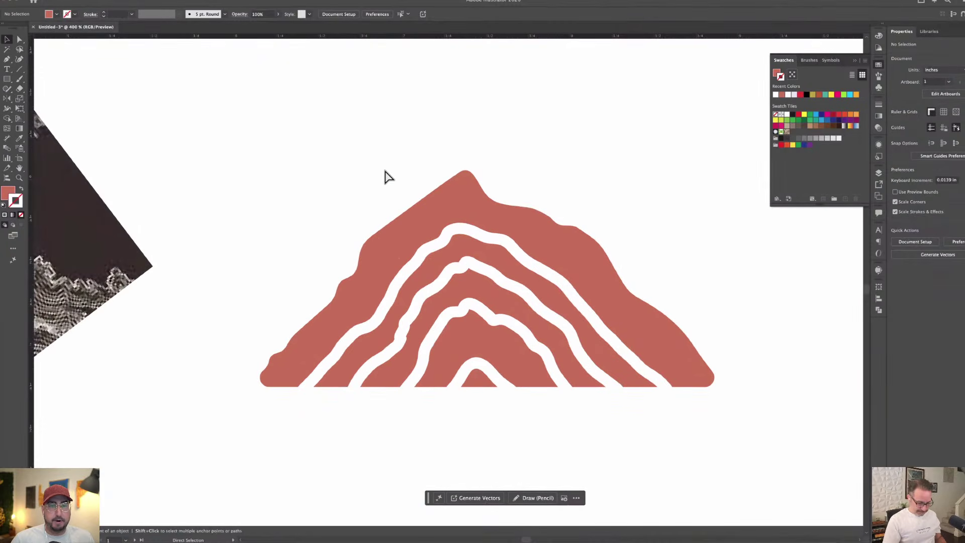
key("ctrl+minus")
key("ctrl+minus")
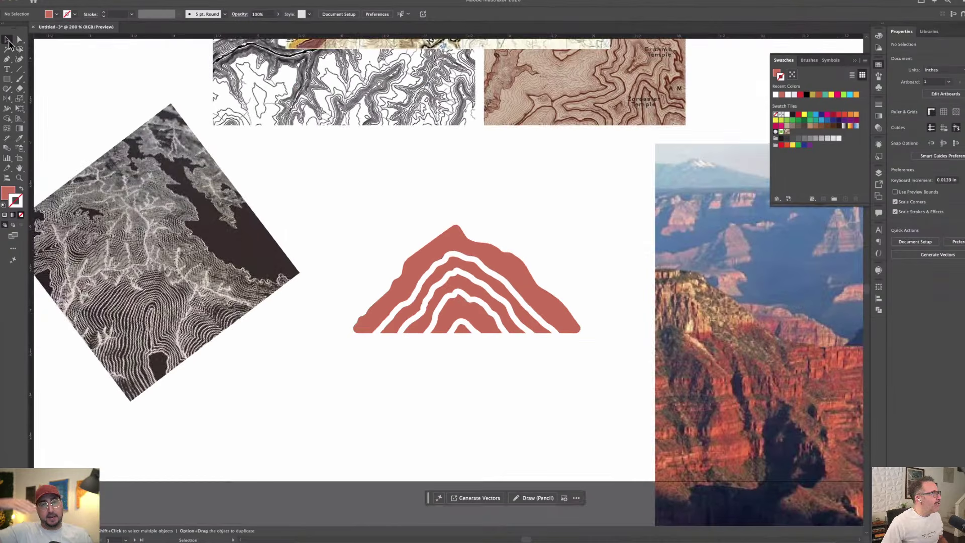
Apply Roughen to the red mountain shape with 0.5% relative size, detail 9 per inch and smooth points
left_click(485, 253)
left_click(138, 0)
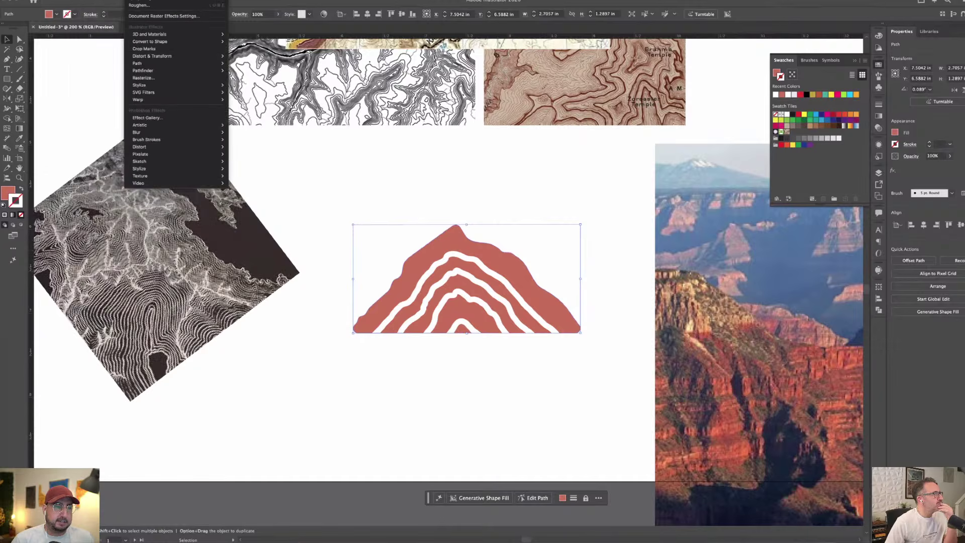
left_click(140, 5)
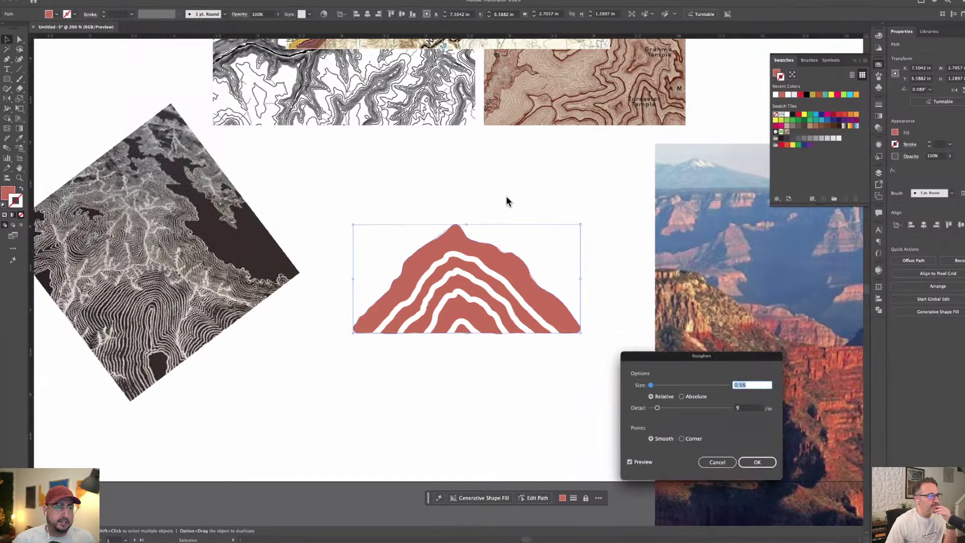
left_click(757, 462)
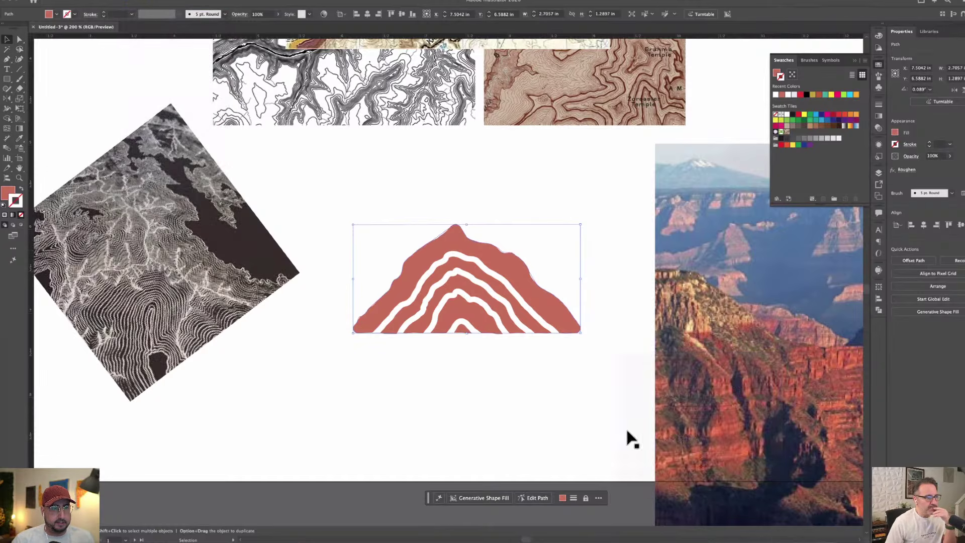
left_click(548, 424)
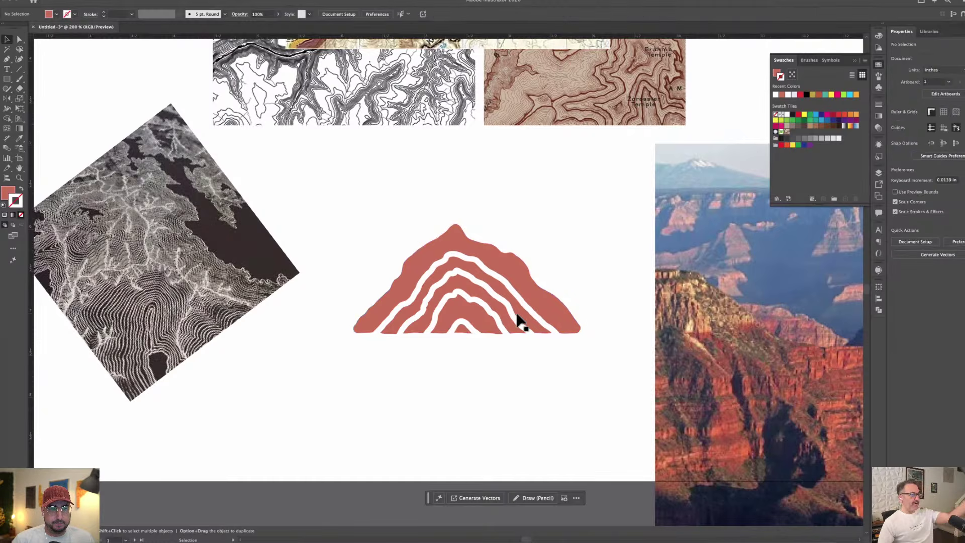
Expand the appearance of the roughened red mountain shape
left_click(478, 255)
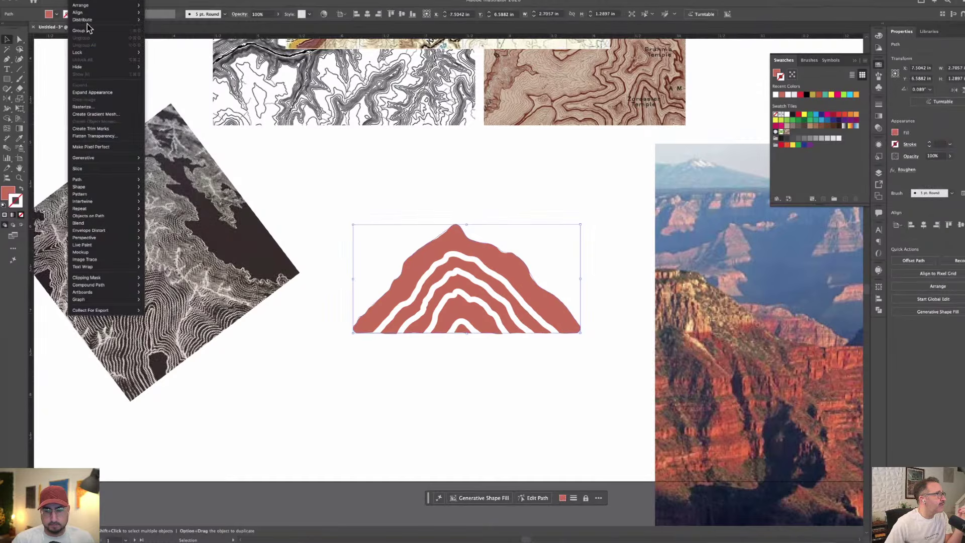
left_click(100, 96)
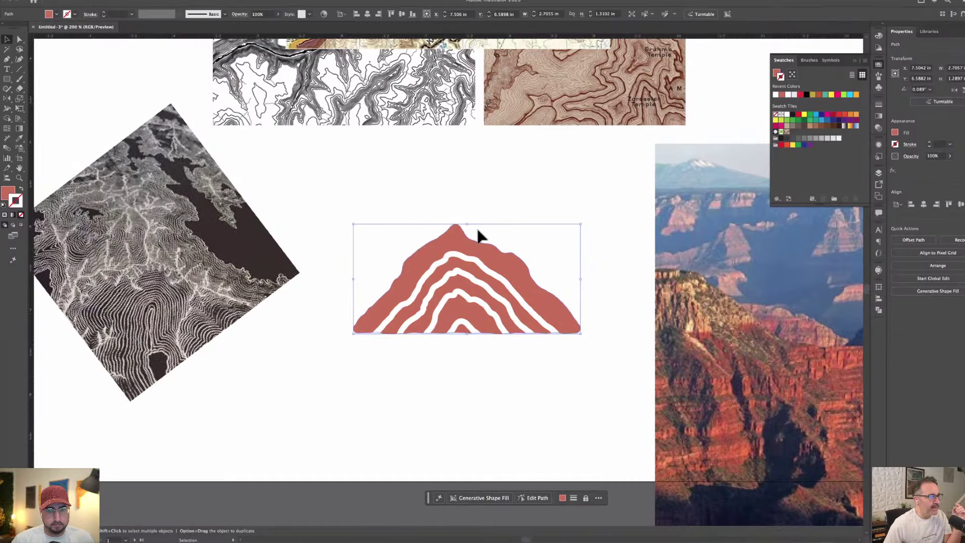
left_click(550, 218)
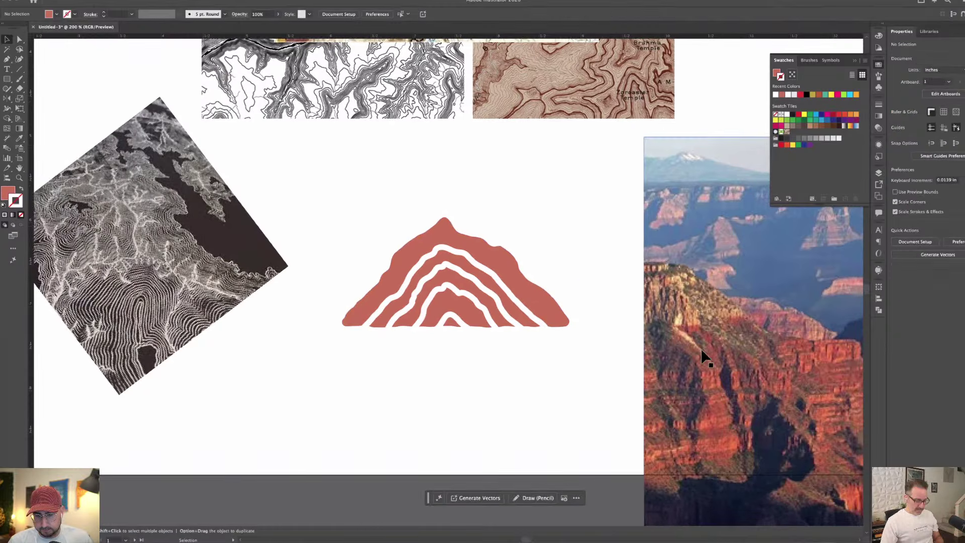
Move the canyon photo away from the red mountain, up beside the group of topographic map references
key("super+minus")
key("super+minus")
key("super+minus")
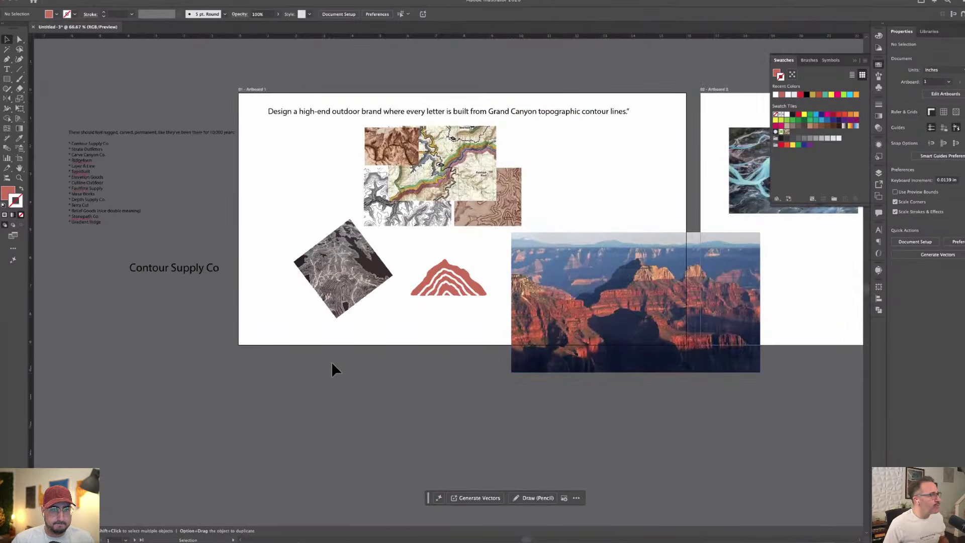
left_click_drag(593, 315, 626, 312)
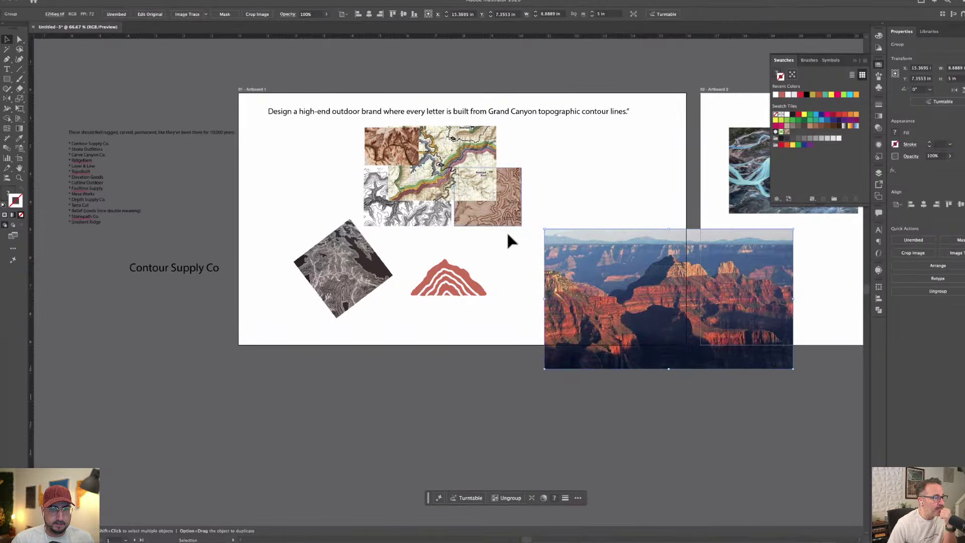
left_click(495, 254)
left_click_drag(577, 254, 574, 167)
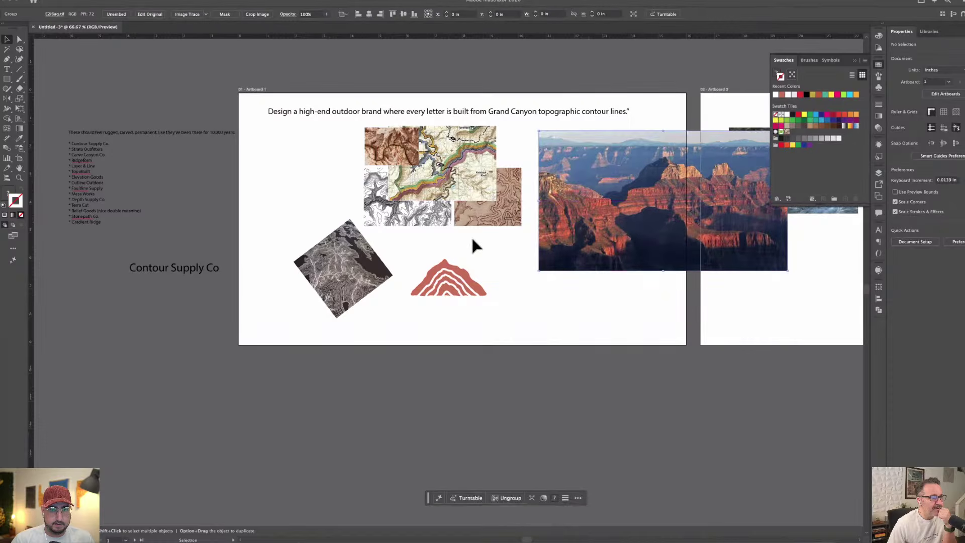
Duplicate the striped mountain beside the original, then scale down the canyon photo and place it above the copy
left_click(450, 282)
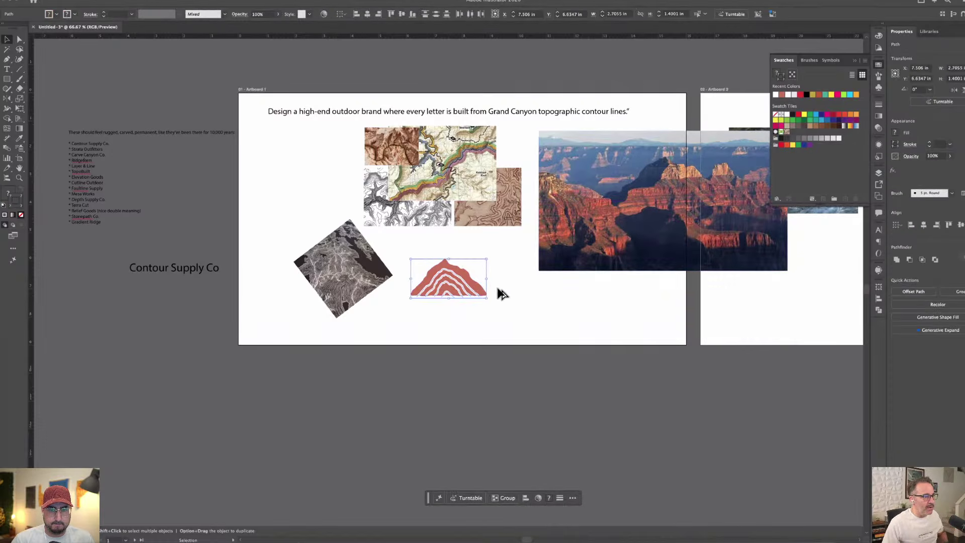
left_click_drag(484, 293, 568, 251)
key("super+equal")
left_click(573, 451)
scroll(573, 451, "up", 5)
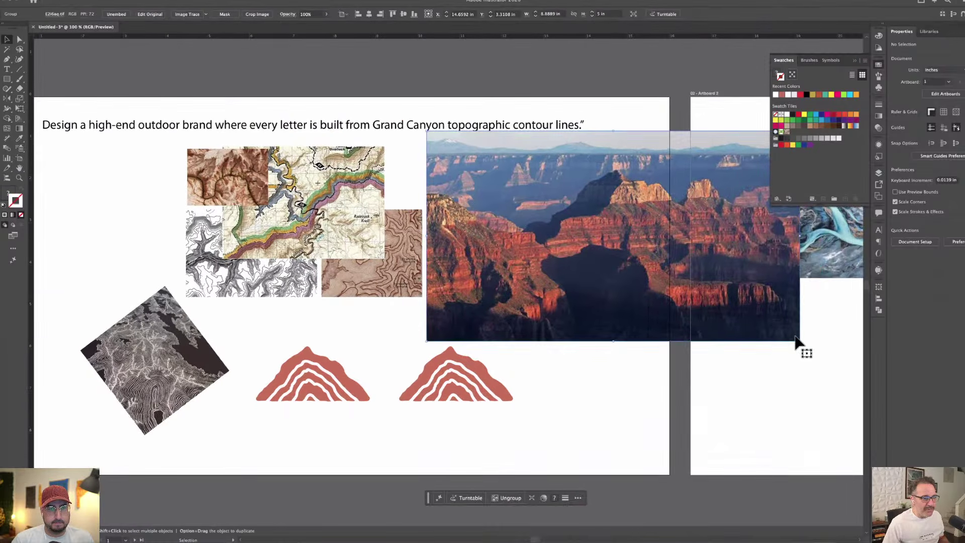
left_click_drag(796, 342, 662, 261)
left_click_drag(538, 255, 547, 309)
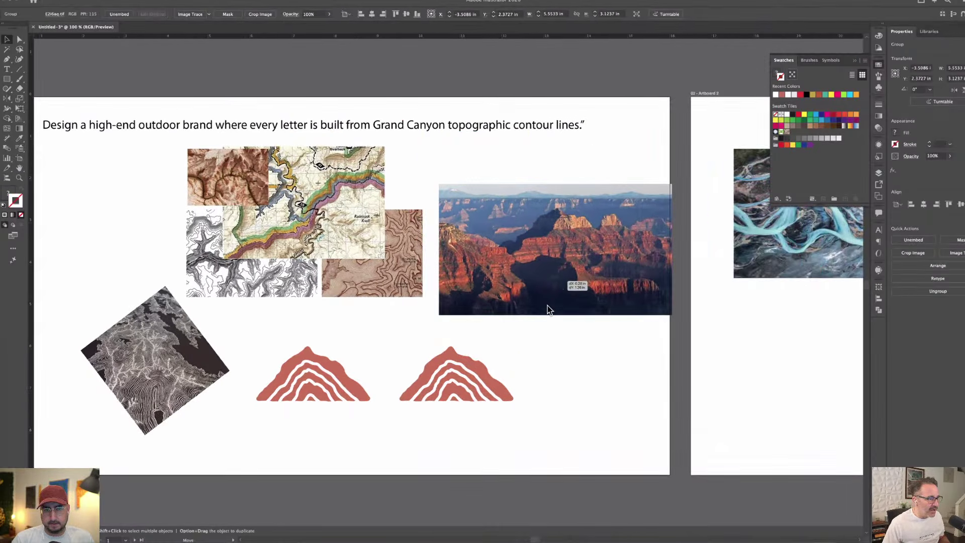
Recolor the duplicate mountain with a bright rock red sampled from the canyon photo
left_click(472, 372)
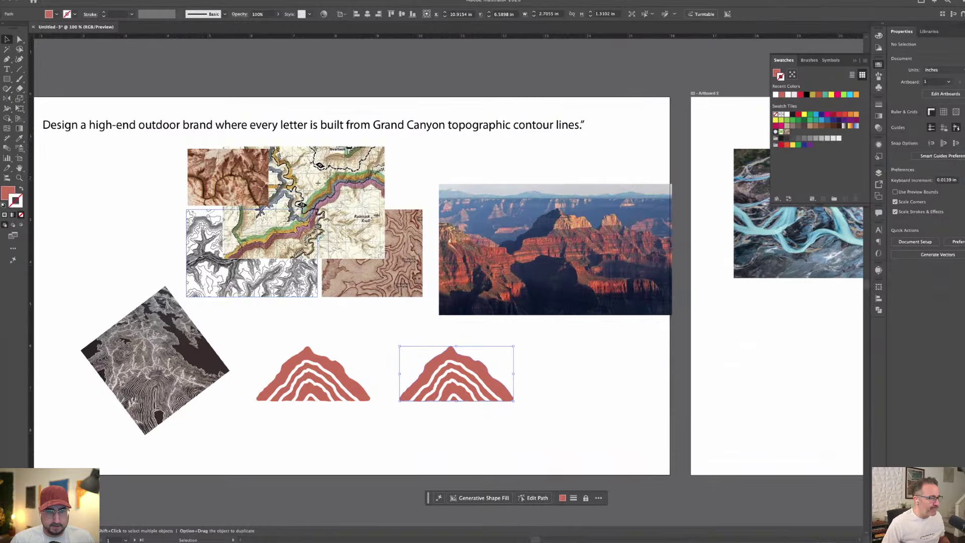
left_click(17, 141)
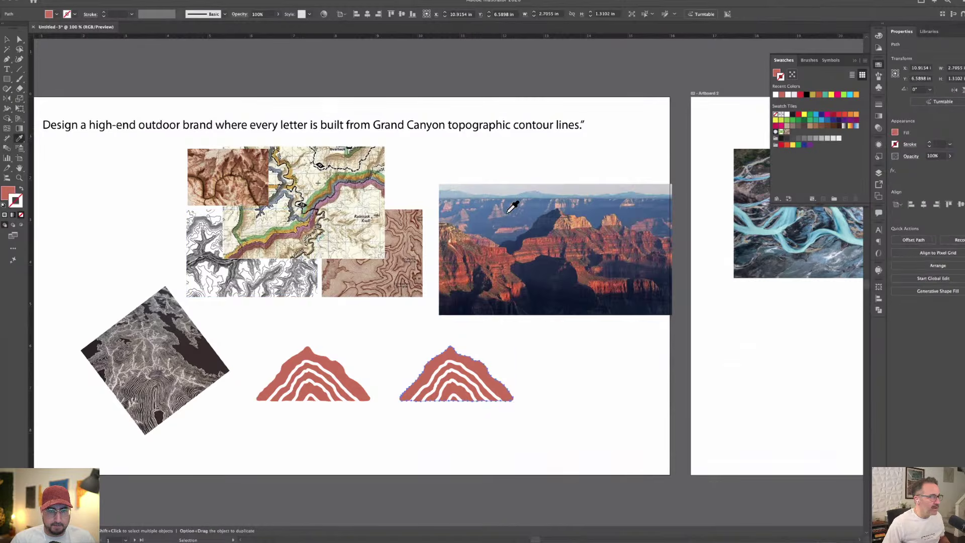
left_click(595, 280)
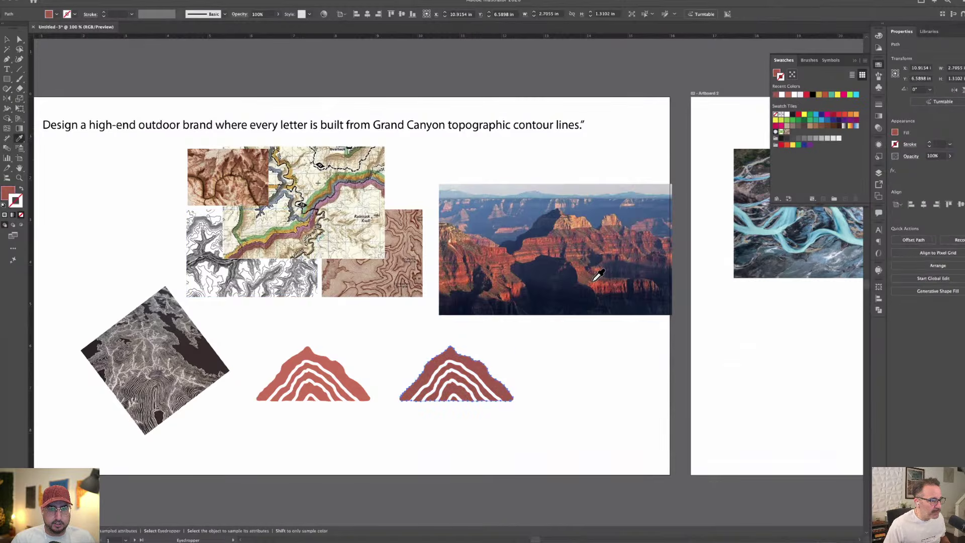
left_click(546, 242)
left_click(539, 241)
left_click(540, 240)
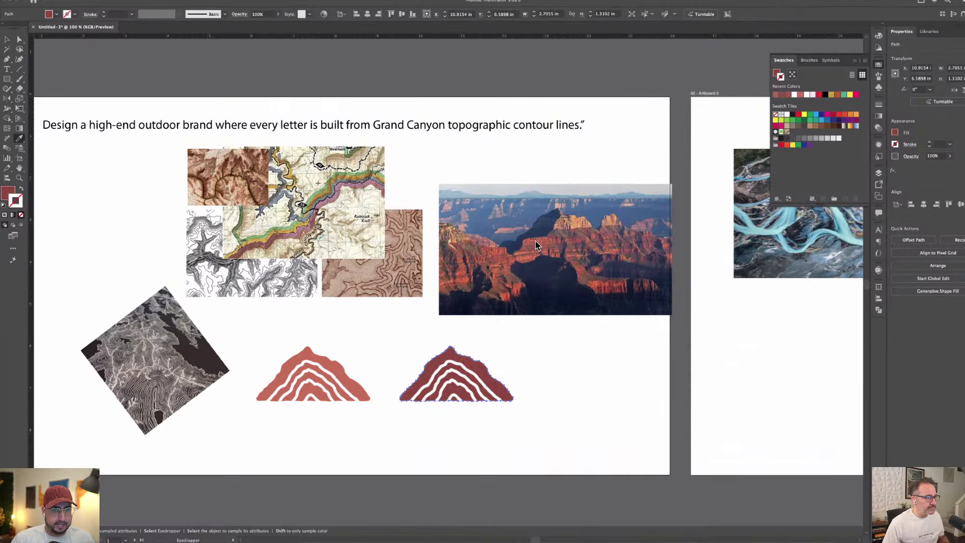
left_click(504, 250)
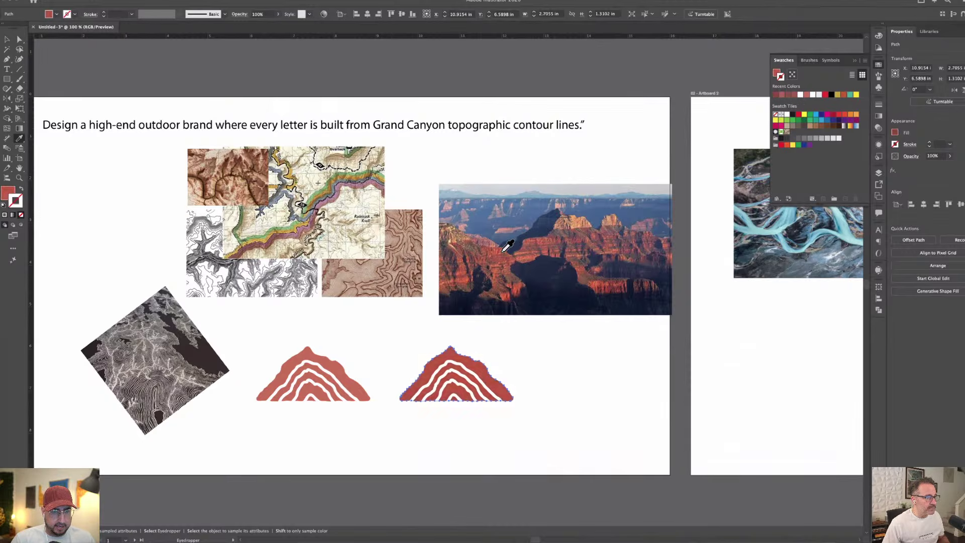
left_click(6, 40)
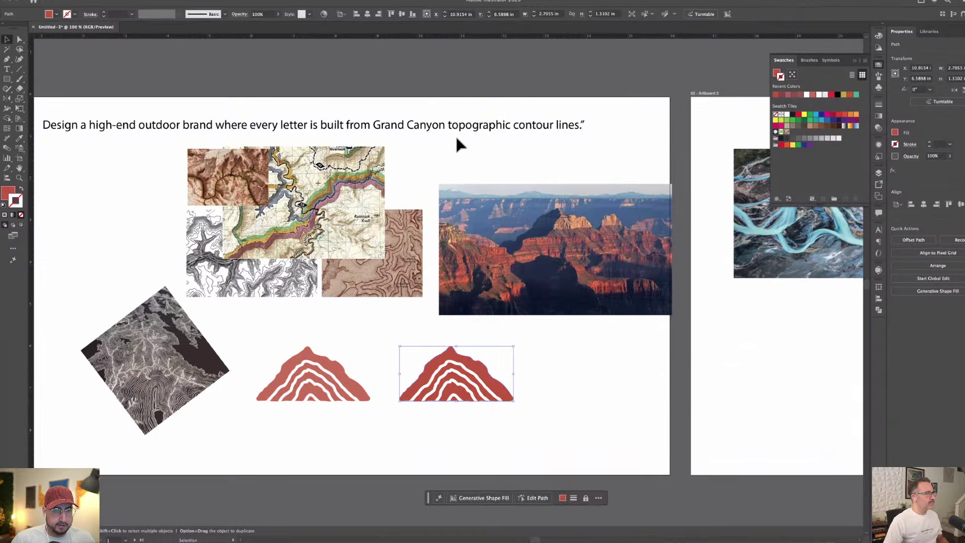
Place the colored trail map beside the recolored mountain and rotate it so its purple and green band runs roughly vertically
left_click(477, 149)
left_click_drag(345, 202, 642, 394)
key("super+equal")
key("super+equal")
key("super+equal")
key("super+equal")
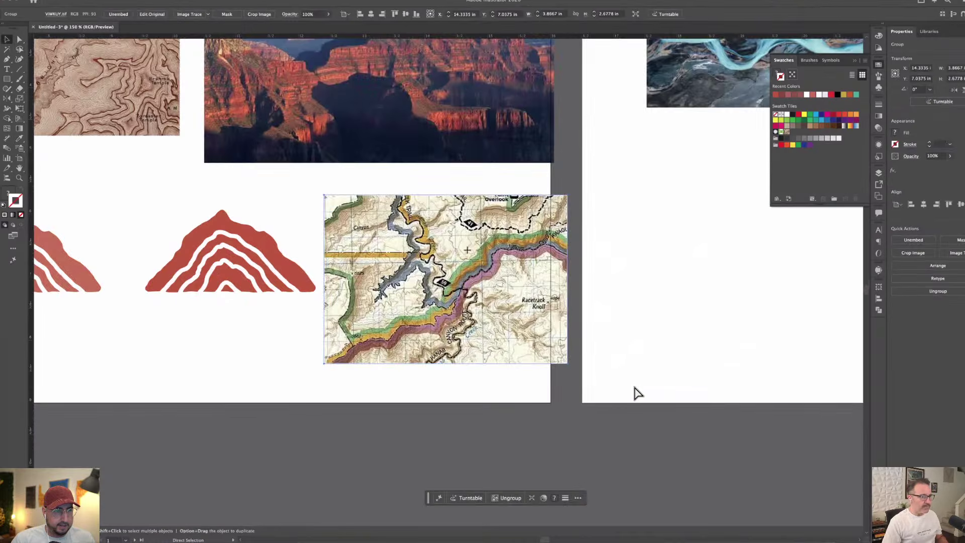
key("super+equal")
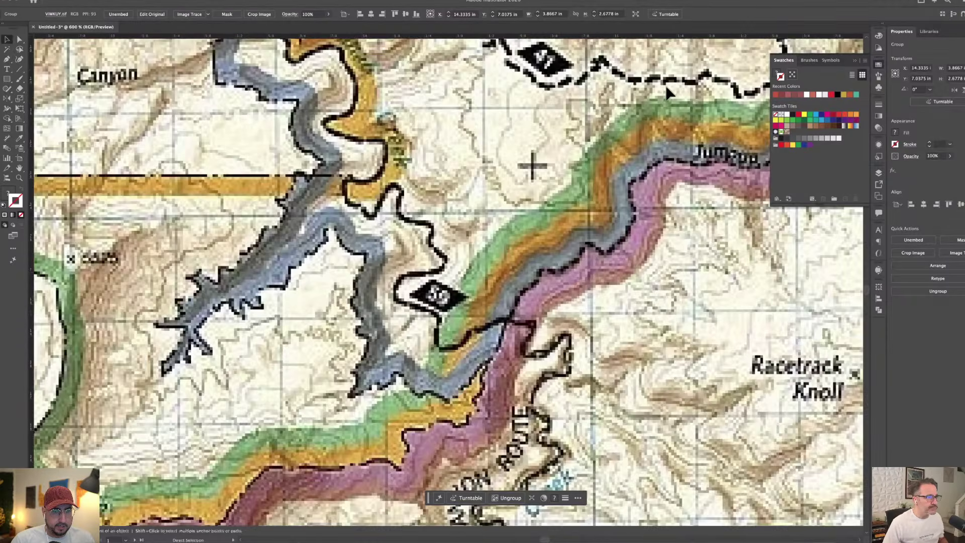
key("super+minus")
key("super+minus")
left_click_drag(690, 108, 690, 205)
left_click_drag(645, 295, 64, 144)
key("super+shift+a")
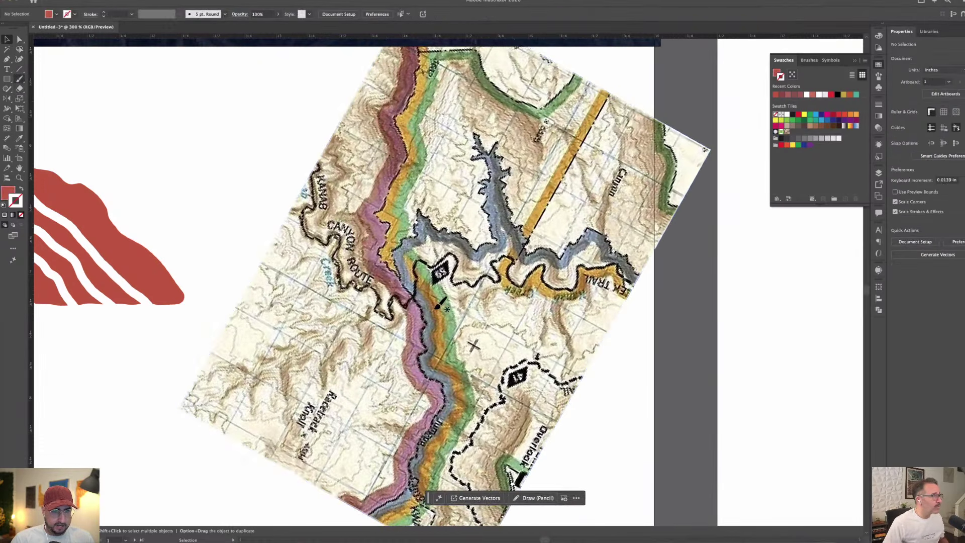
Examine the winding trail lines on the rotated map up close and check the available Paintbrush brush definitions
key("b")
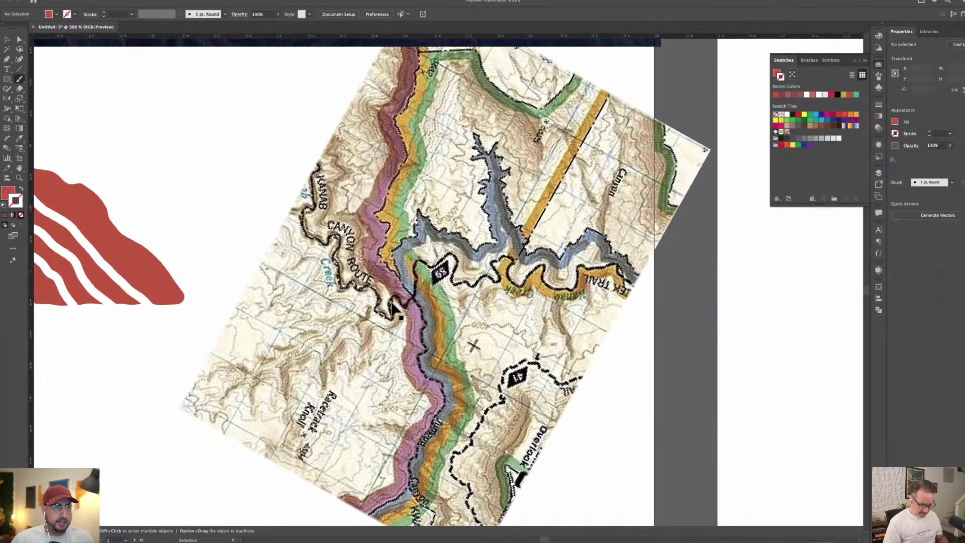
scroll(394, 309, "down", 3)
scroll(397, 304, "up", 5)
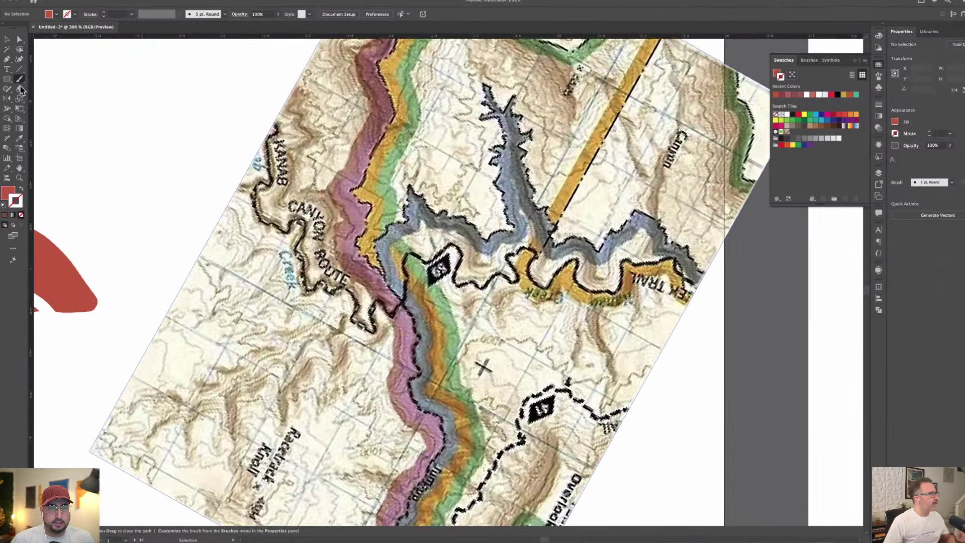
key("super+equal")
key("super+equal")
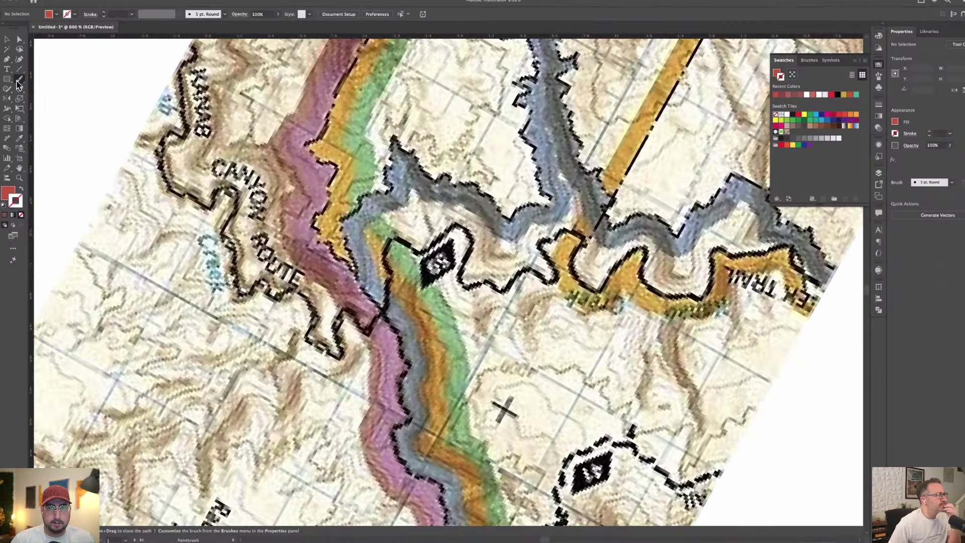
left_click(210, 17)
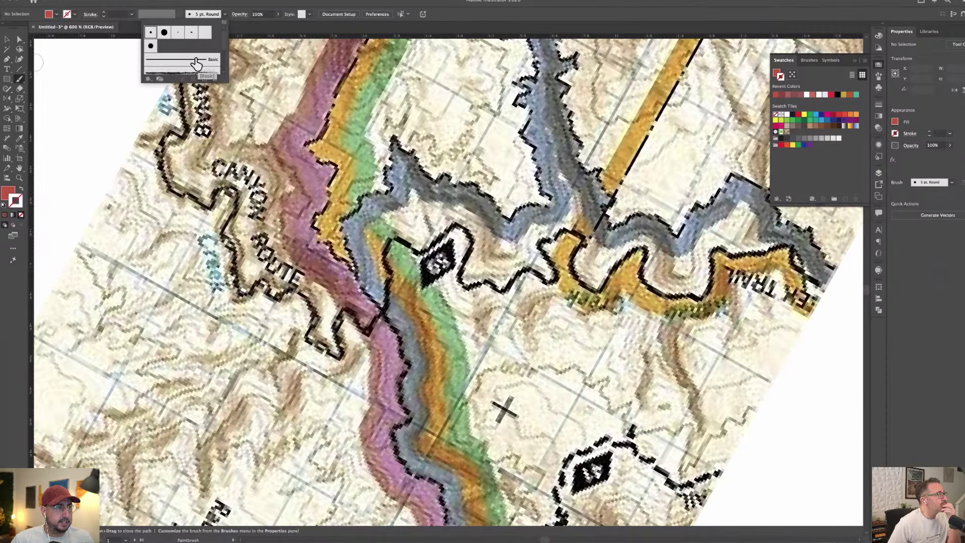
left_click(192, 18)
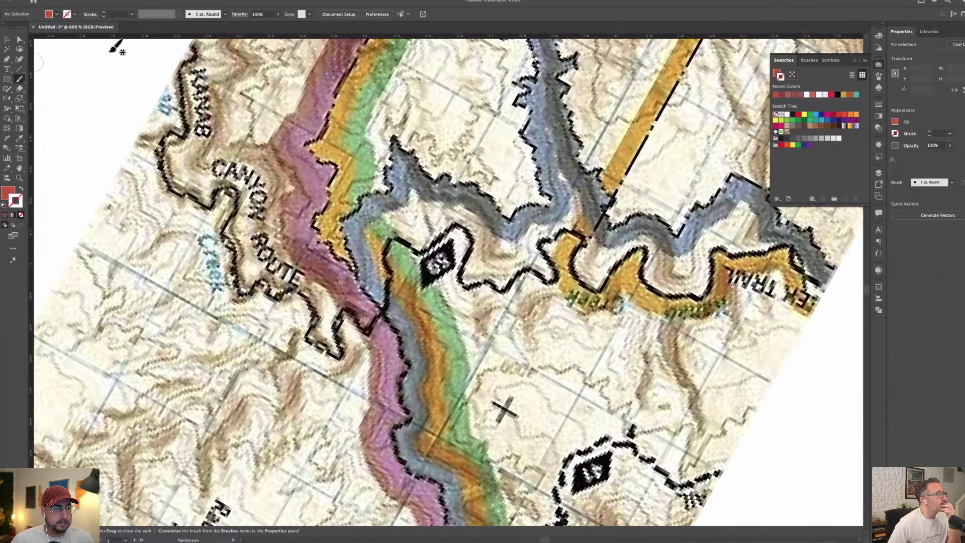
key("v")
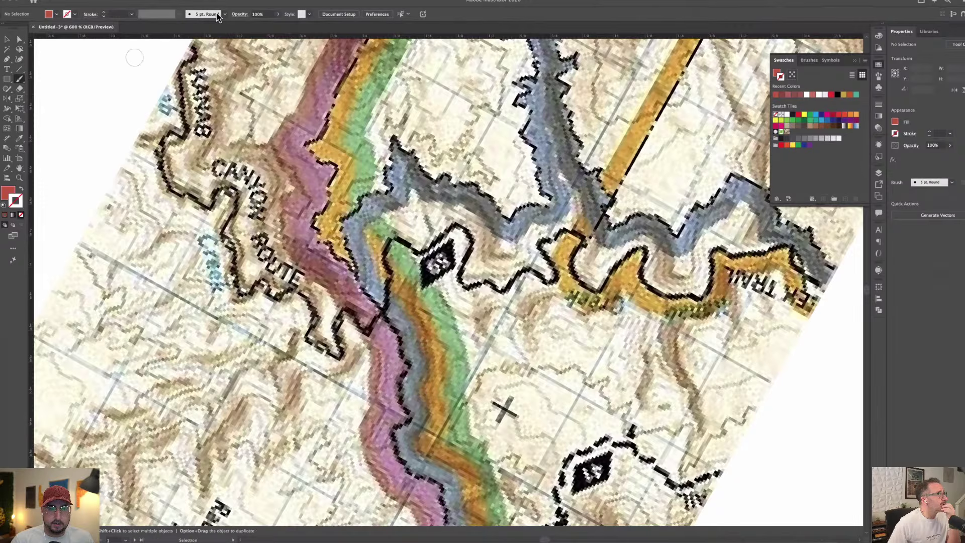
left_click(209, 14)
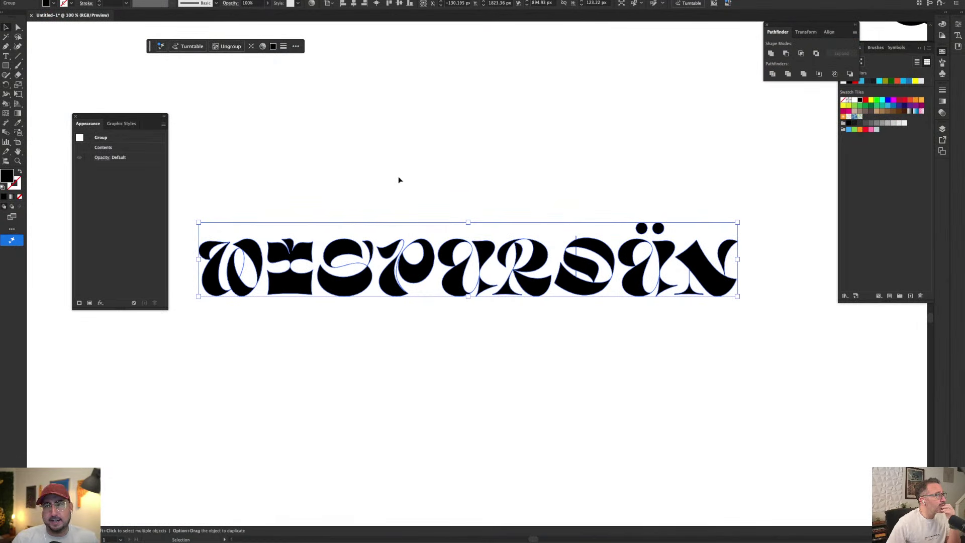
Isolate the black lettering group and nudge all letters after the W left to tighten the first gap
left_click(397, 180)
left_click_drag(395, 181, 435, 151)
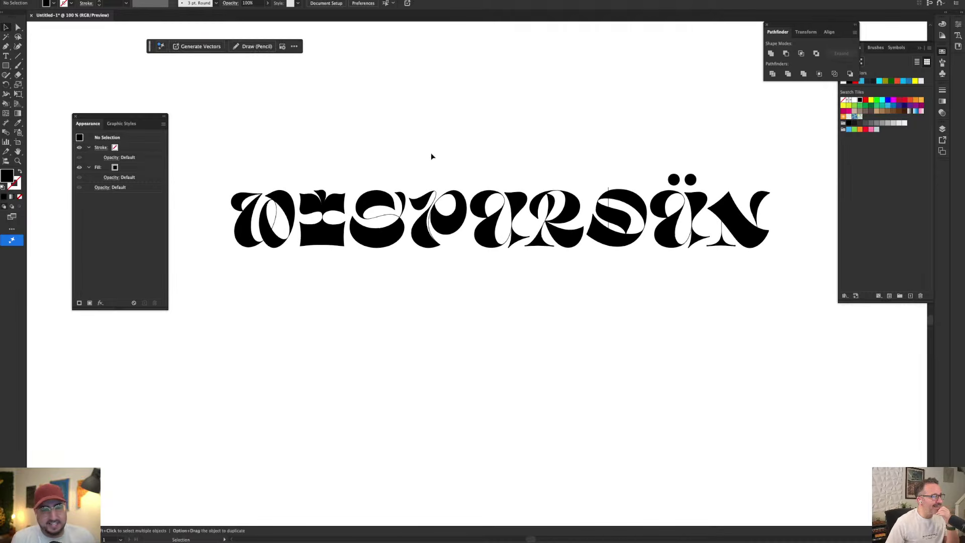
double_click(337, 190)
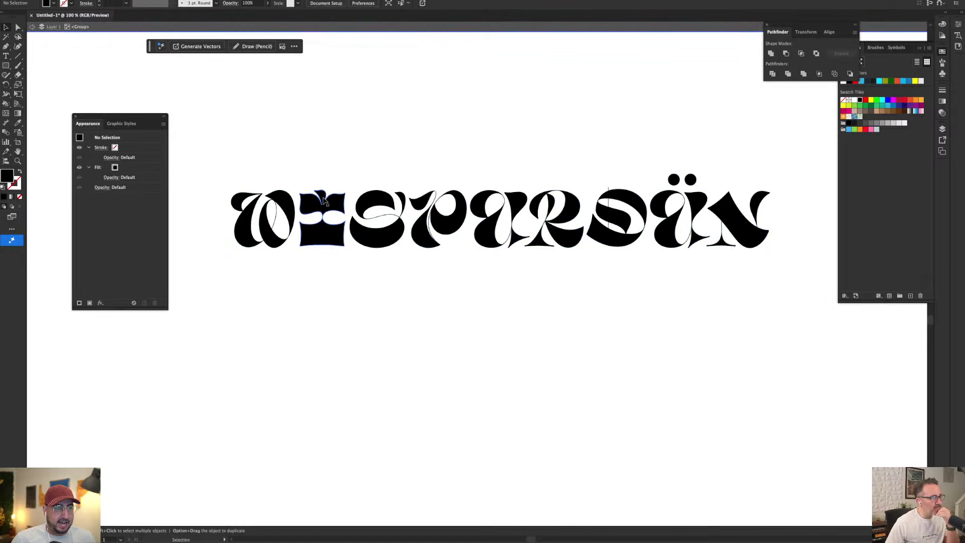
left_click_drag(322, 176, 778, 303)
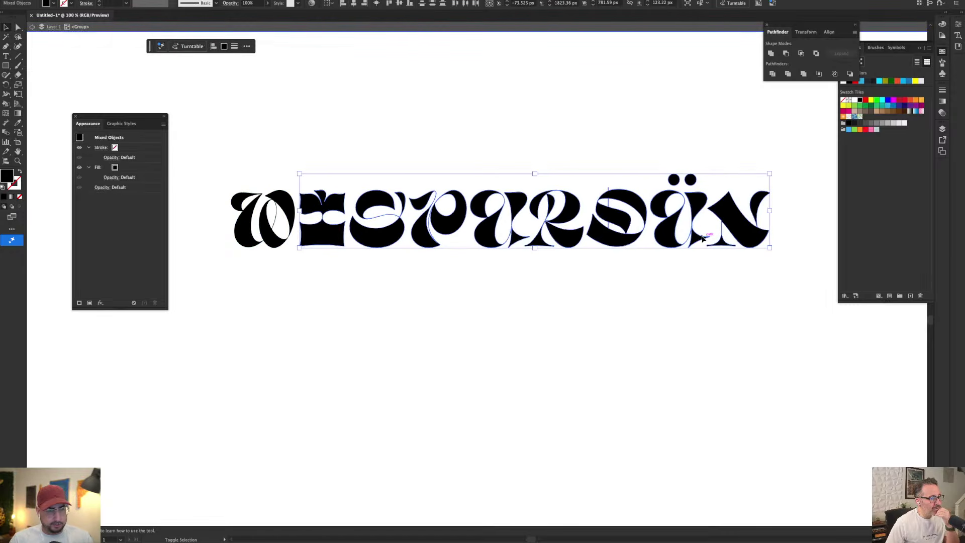
key("shift+Left")
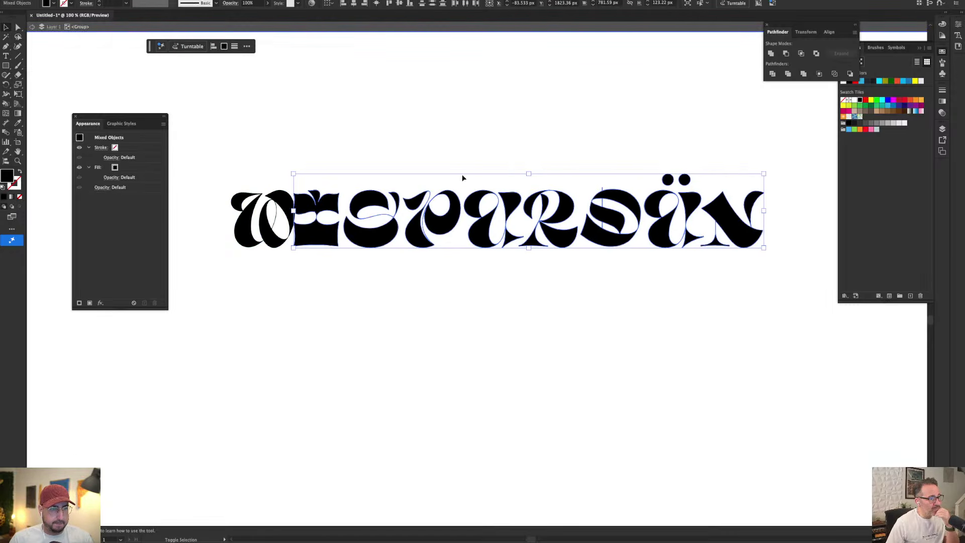
key("shift+Right")
key("Left")
key("Left")
key("Left")
key("Left")
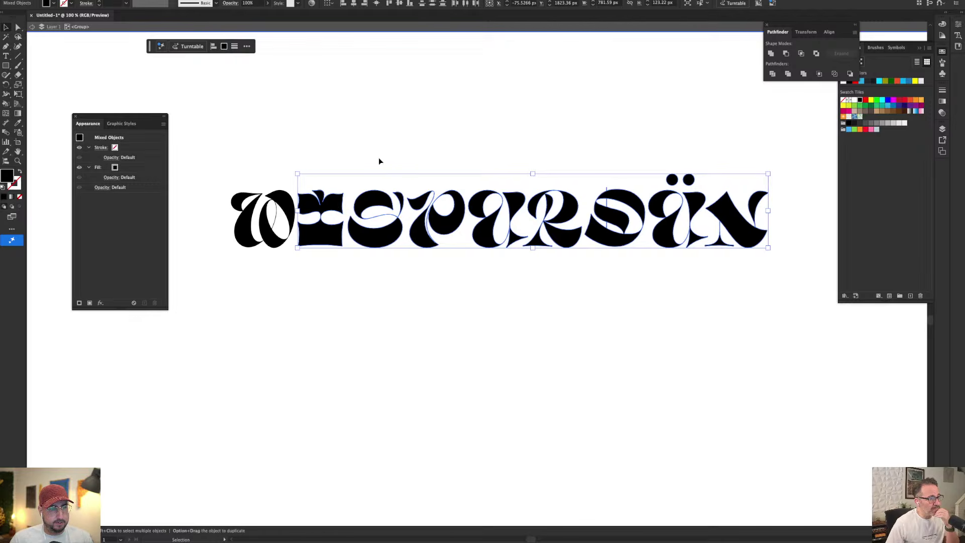
Tighten the gaps before the third and fourth letters by nudging each of them left with all the letters that follow
left_click_drag(372, 150, 817, 326)
key("Left")
key("Left")
key("Left")
key("Left")
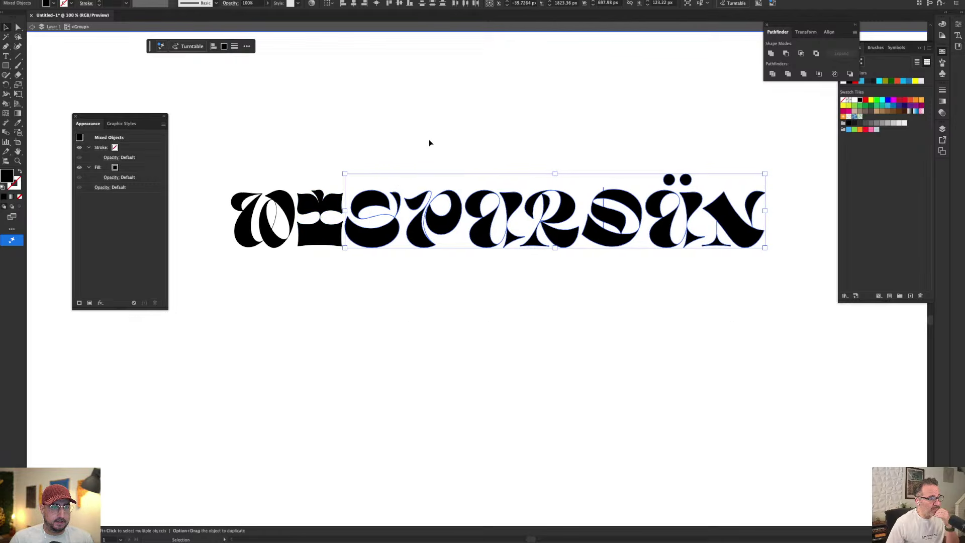
left_click_drag(429, 141, 752, 274)
key("Left")
key("Left")
key("Left")
key("Left")
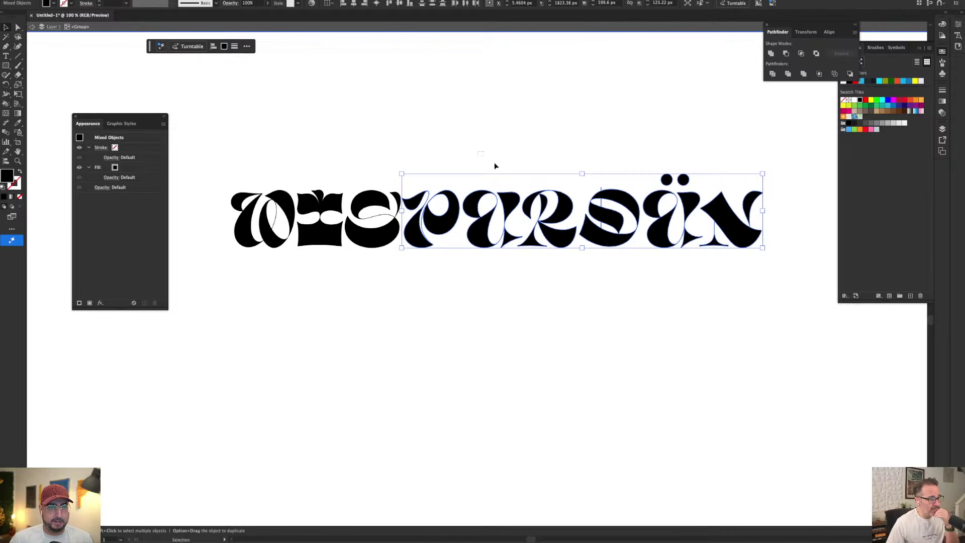
Tighten the gaps before the fifth and sixth letters, nudging each left together with all following letters
left_click_drag(483, 151, 777, 279)
key("Left")
key("Left")
key("Left")
key("Left")
left_click_drag(783, 148, 531, 297)
key("Left")
key("Left")
key("Left")
key("Left")
Tighten the spacing before the seventh letter and the Ä by nudging the end letters left
left_click_drag(599, 131, 794, 279)
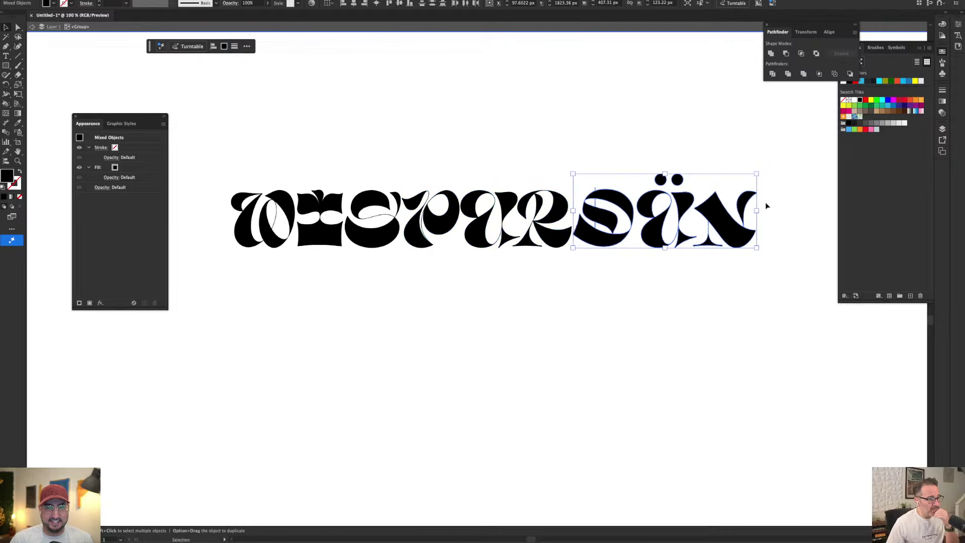
left_click_drag(773, 145, 643, 297)
key("Left")
key("Left")
key("Left")
key("Left")
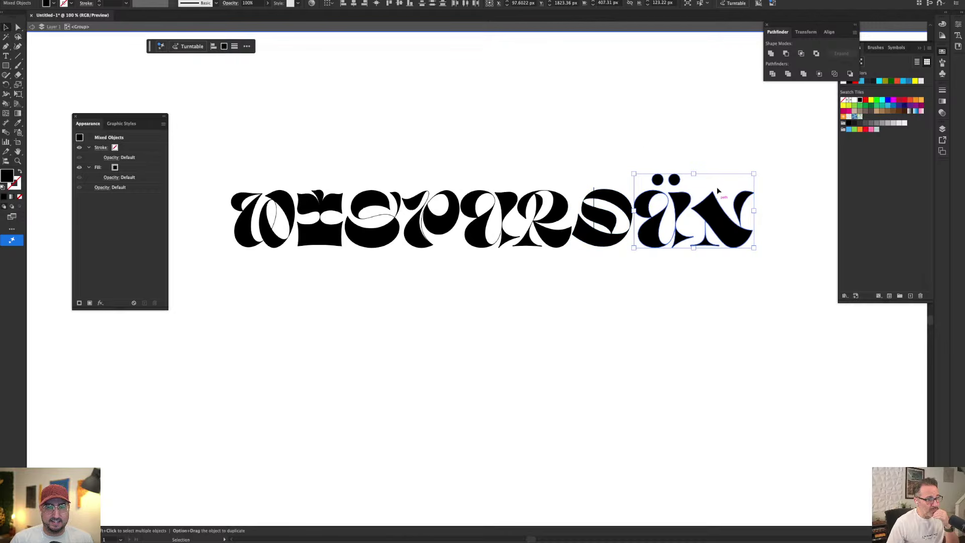
Nudge the final N left toward the Ä, then exit the lettering group's isolation mode
left_click_drag(716, 152, 798, 282)
key("Left")
key("Left")
key("Left")
key("Left")
left_click(581, 336)
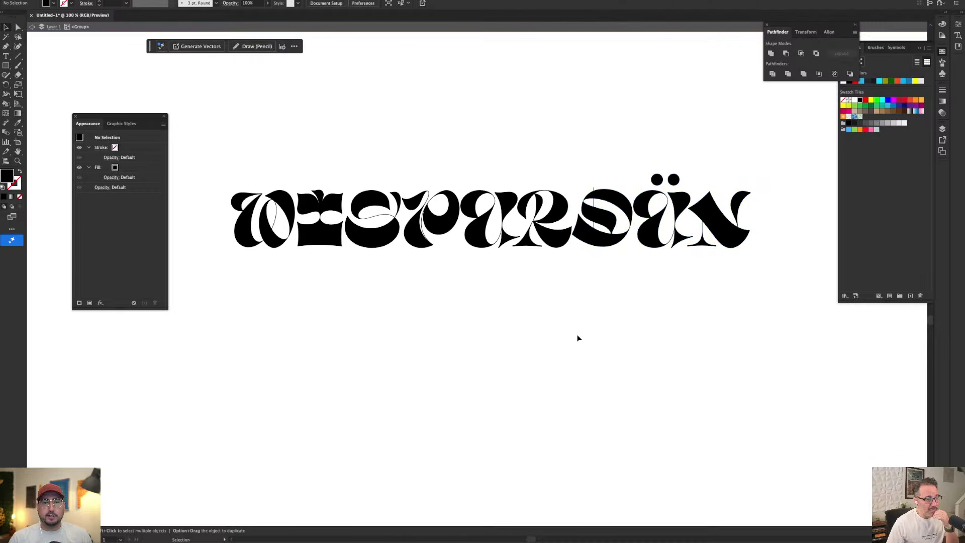
double_click(562, 325)
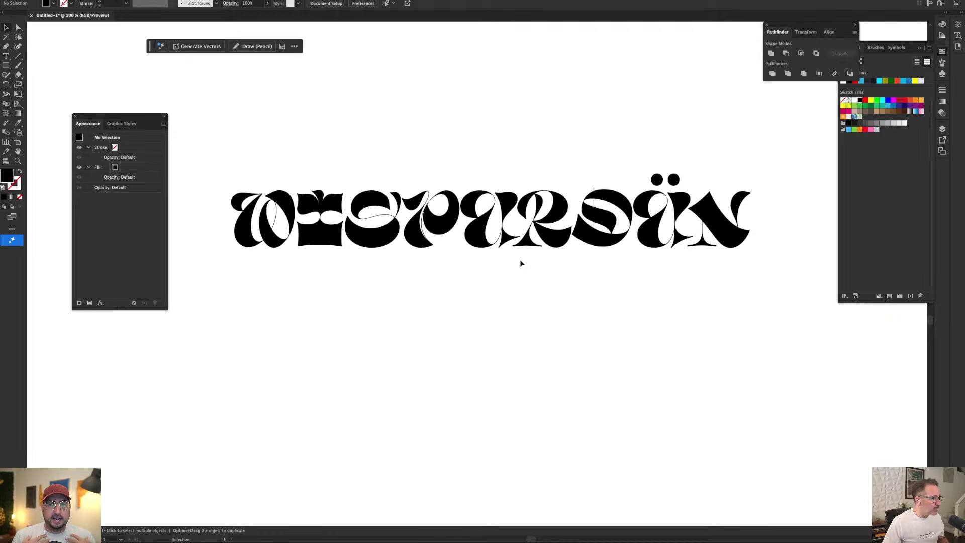
Draw an unfilled ellipse about 544 px wide and 336 px high with a black outline, then move it below and left of the black lettering
key("l")
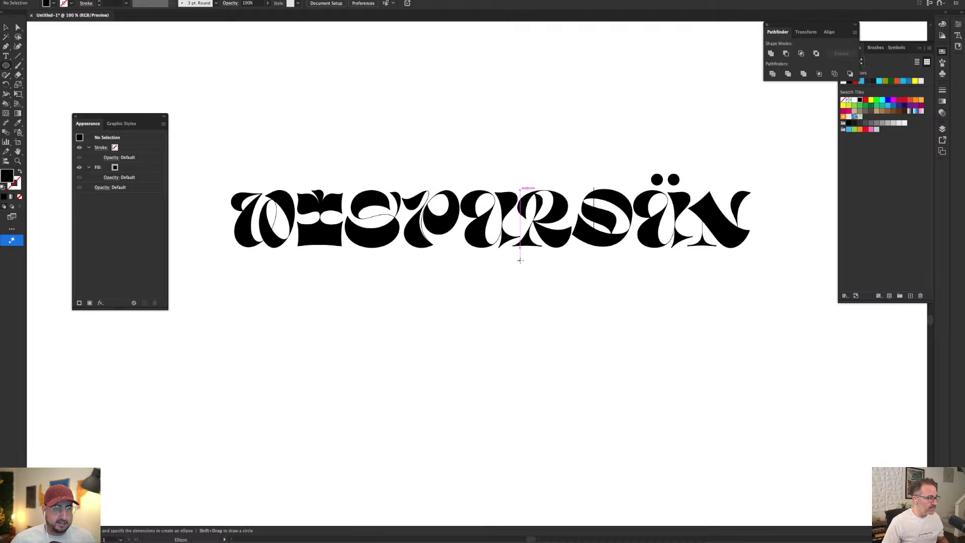
scroll(405, 318, "down", 2)
scroll(407, 320, "down", 4)
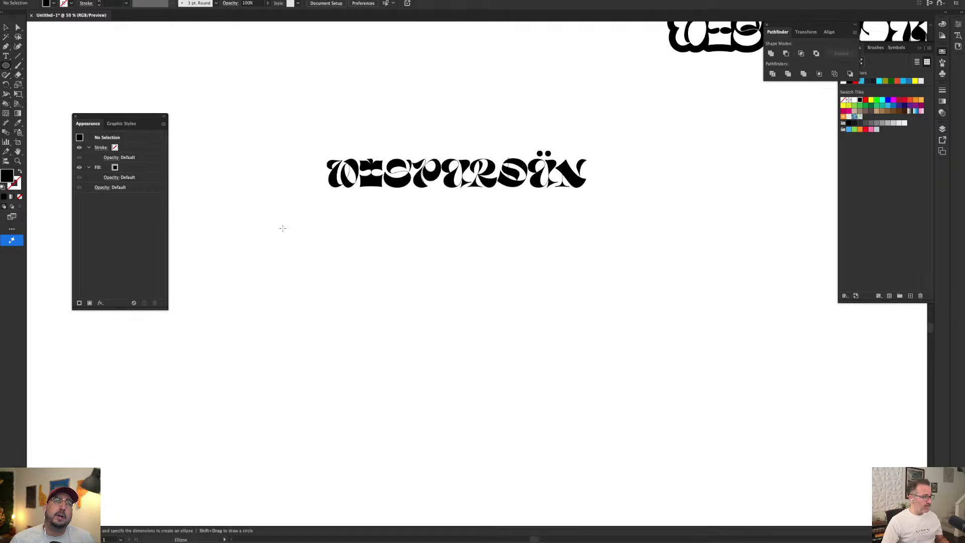
left_click_drag(242, 234, 403, 337)
key("shift+x")
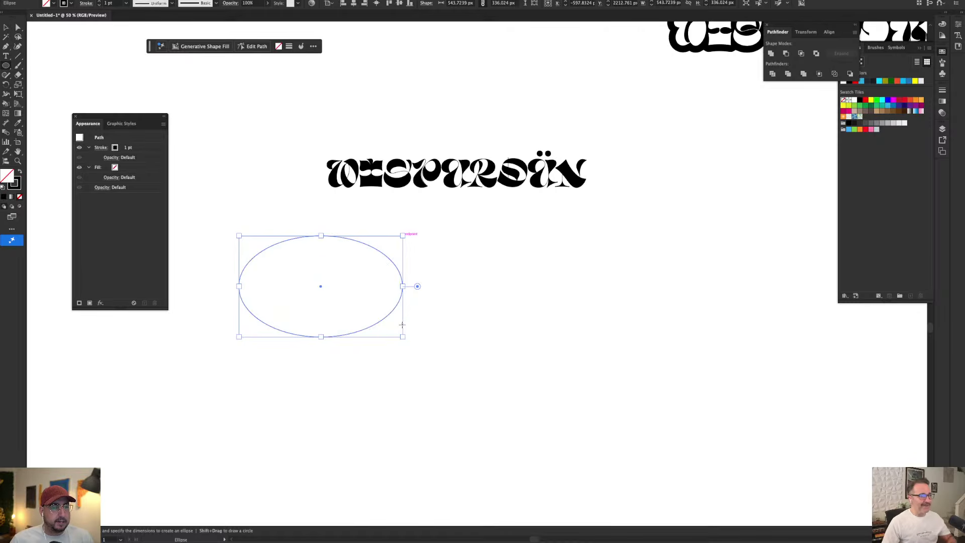
key("v")
left_click(390, 222)
left_click_drag(370, 248, 340, 314)
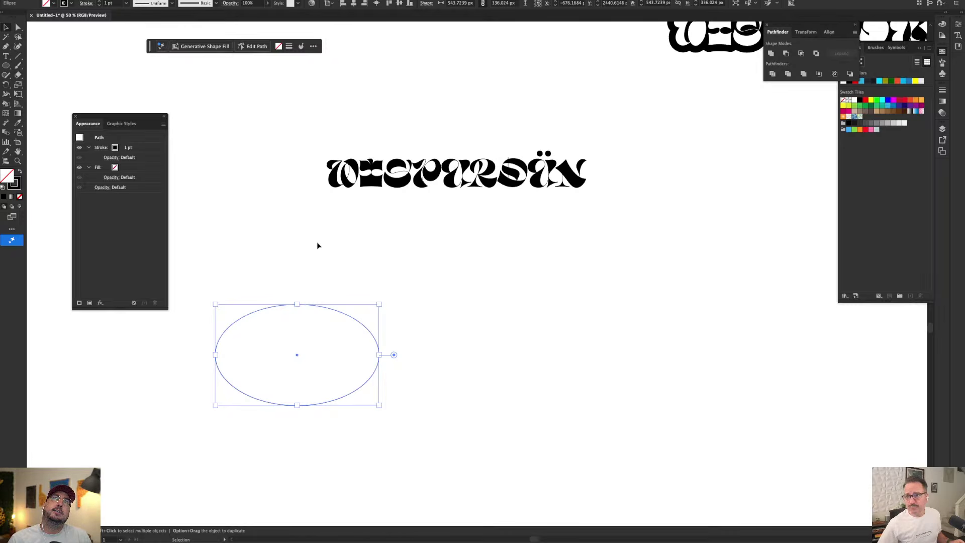
Try scaling the ellipse with the Scale tool, both freehand as a copy and through numeric options about a custom pivot point
key("s")
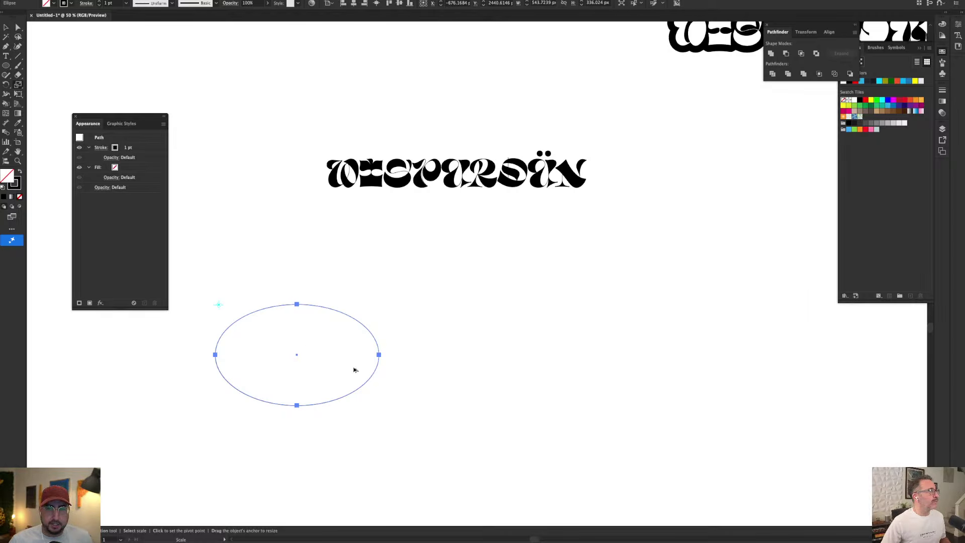
left_click_drag(337, 388, 523, 232)
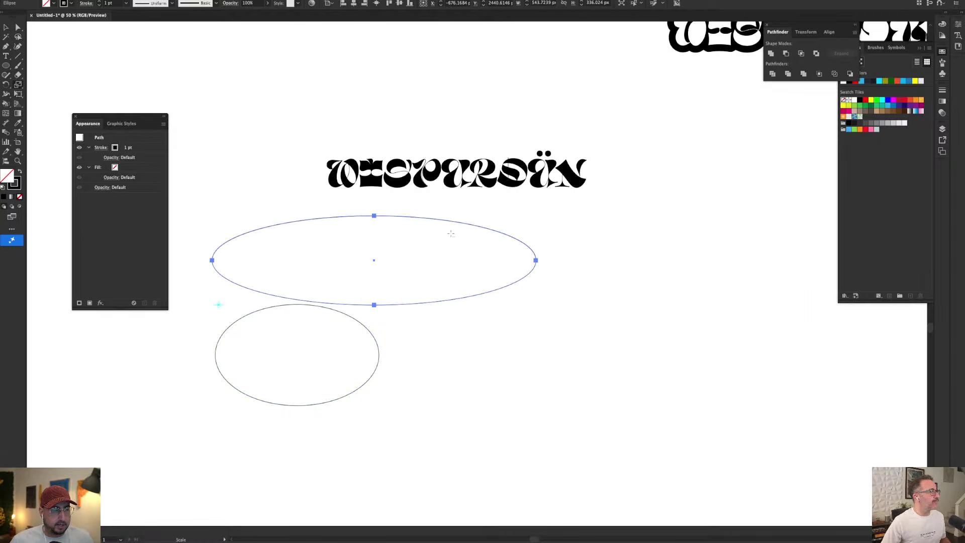
key("super+z")
key("v")
key("s")
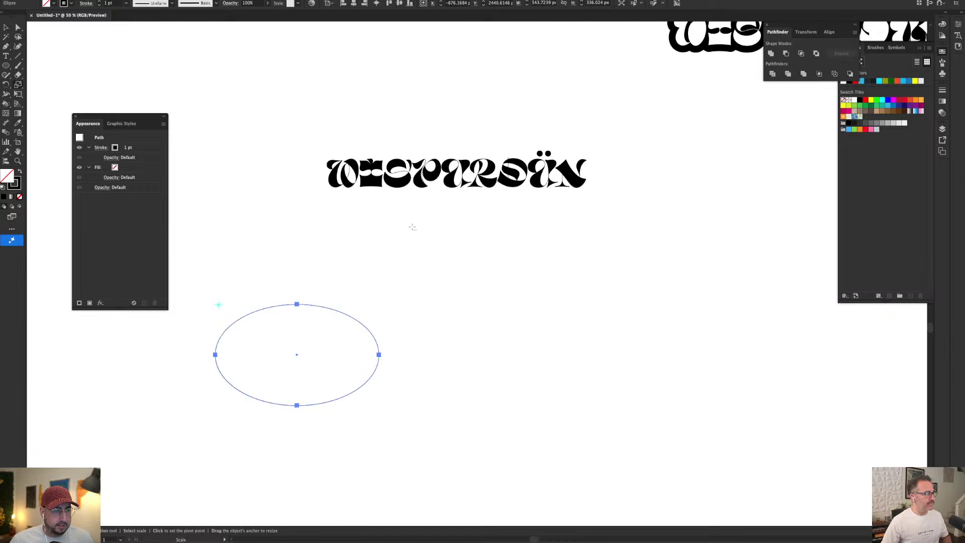
left_click(437, 252, "alt")
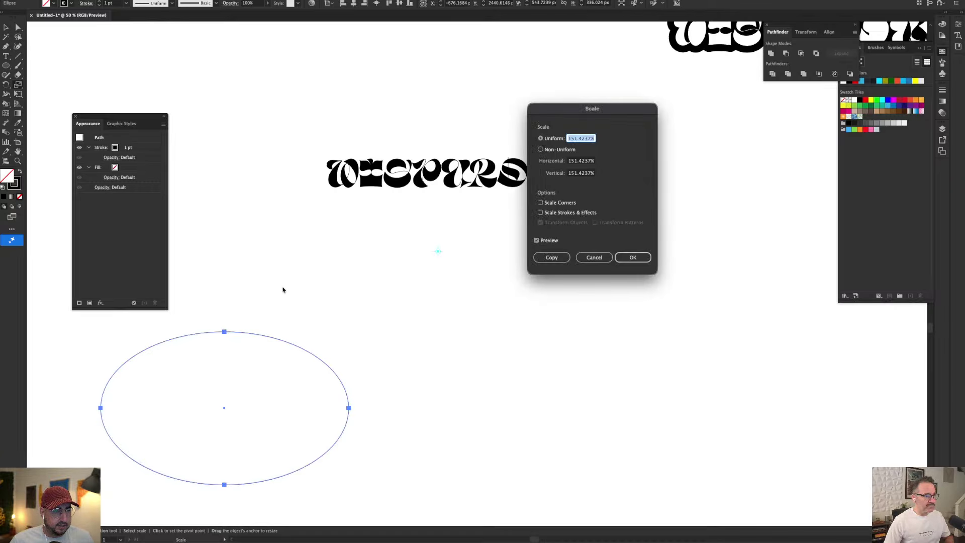
left_click(595, 258)
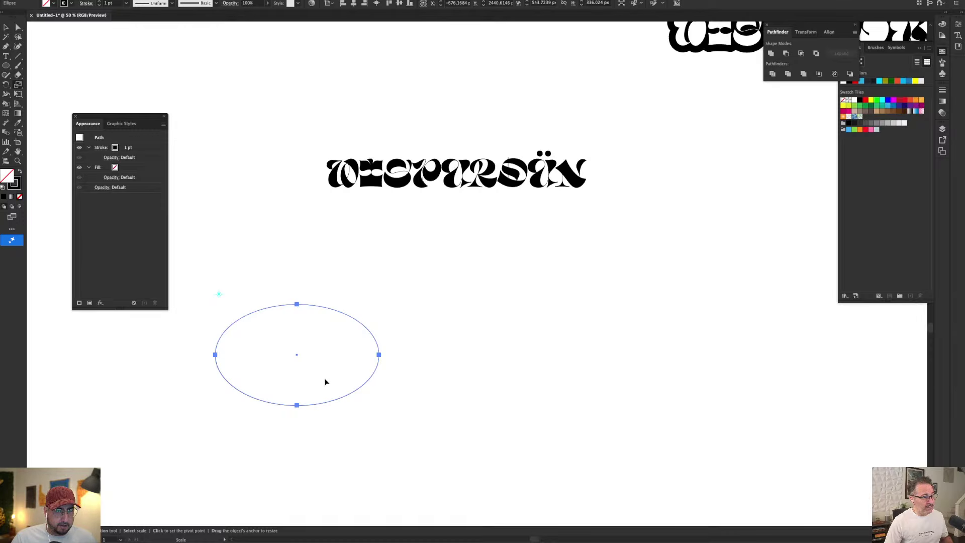
left_click_drag(325, 384, 389, 241)
key("ctrl+z")
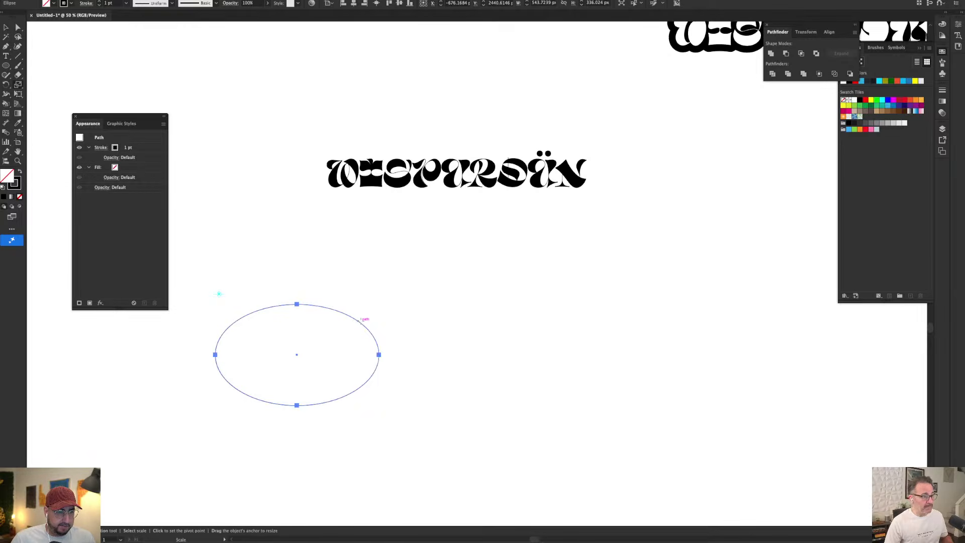
Try rotating the ellipse into a tilted, nearly upright orientation with the Selection tool, then undo the rotation
key("v")
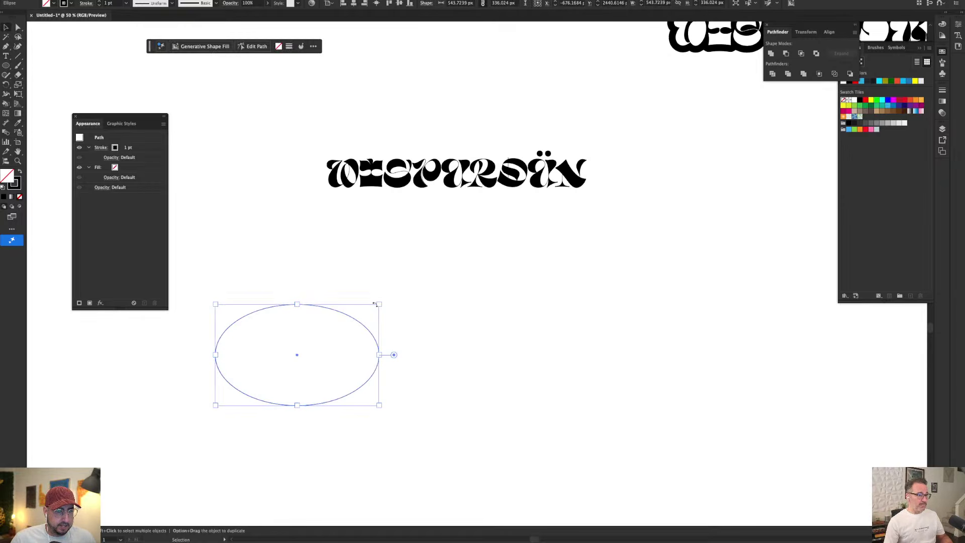
left_click_drag(374, 303, 446, 343)
left_click_drag(331, 408, 345, 355)
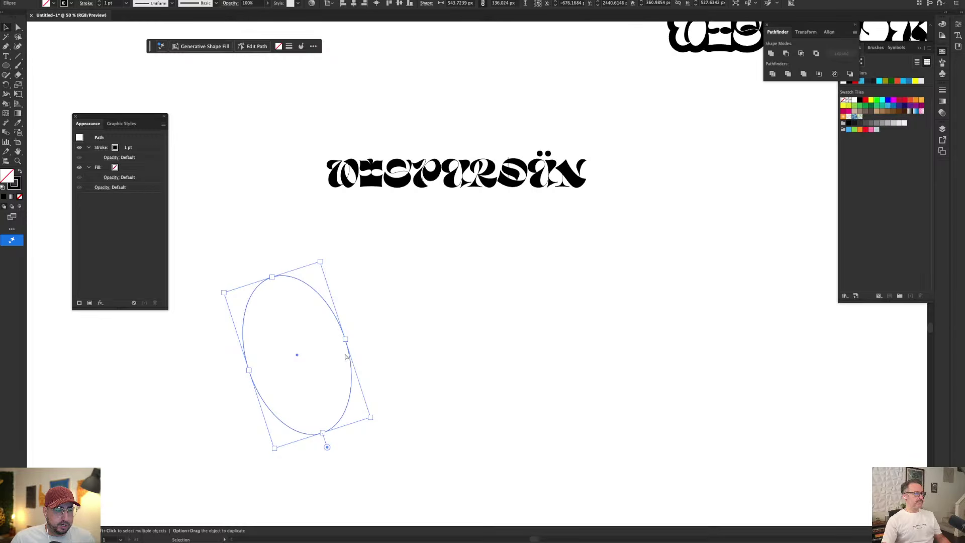
key("ctrl+z")
key("a")
key("v")
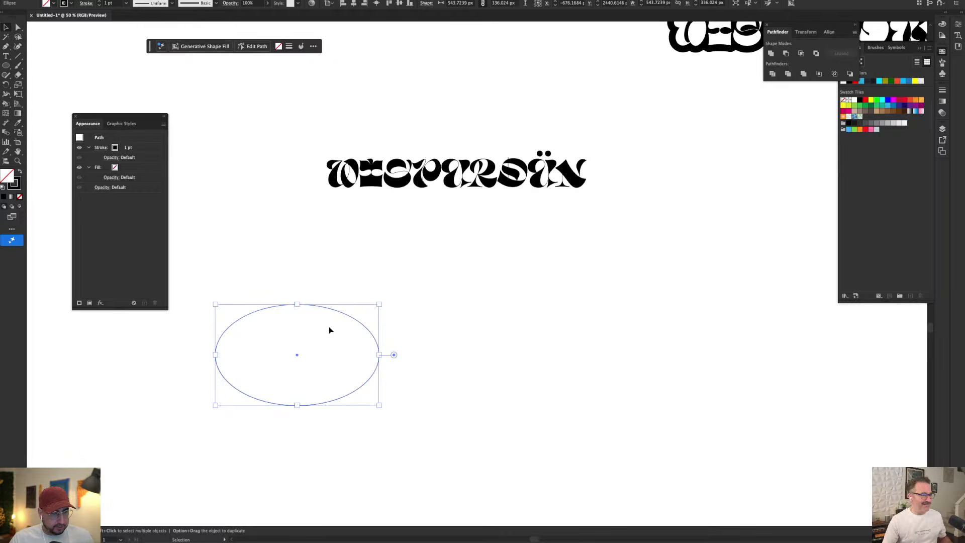
Try scaling the ellipse freehand from a pivot near its upper-left corner, then undo the scaling
key("s")
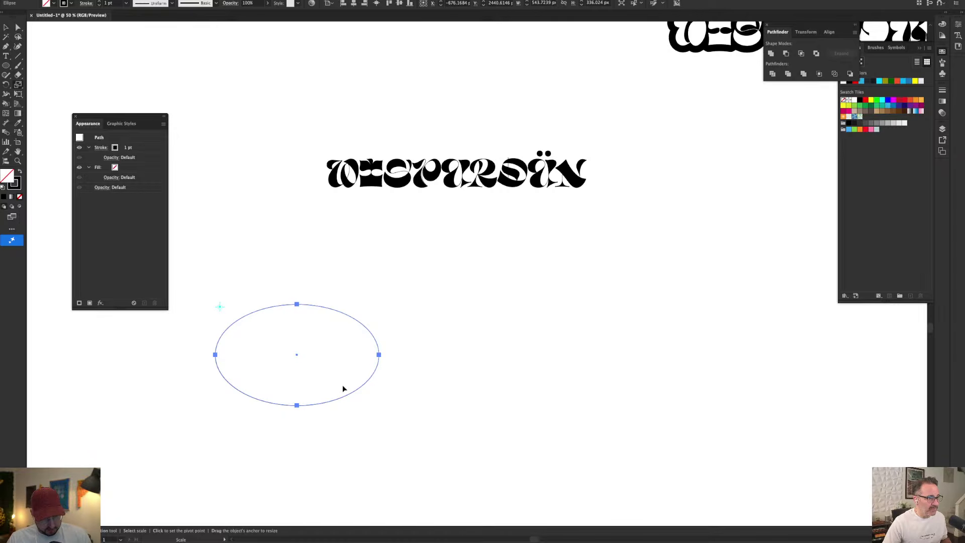
left_click_drag(343, 387, 405, 354)
key("ctrl+z")
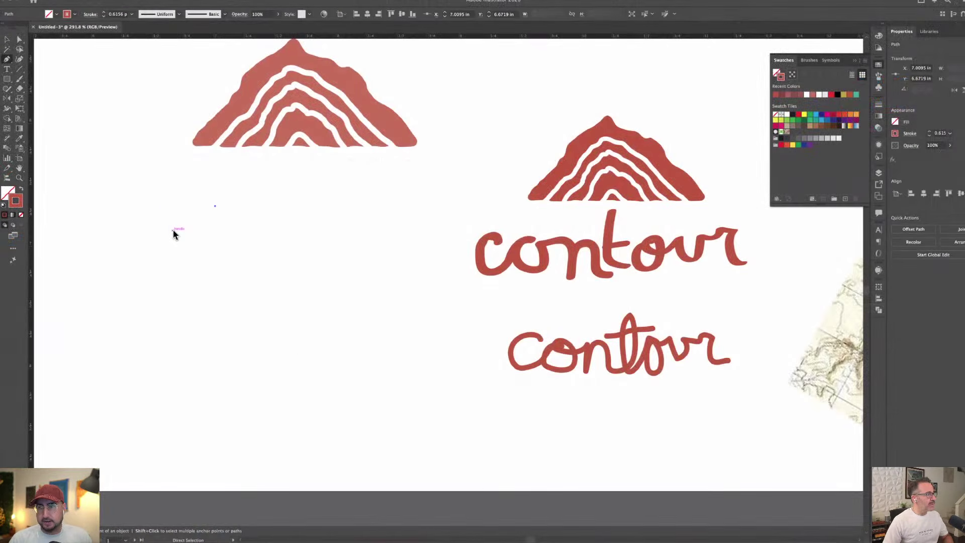
Hand-letter the word contour with the Paintbrush below the two existing red versions, then delete that lettering
left_click(19, 79)
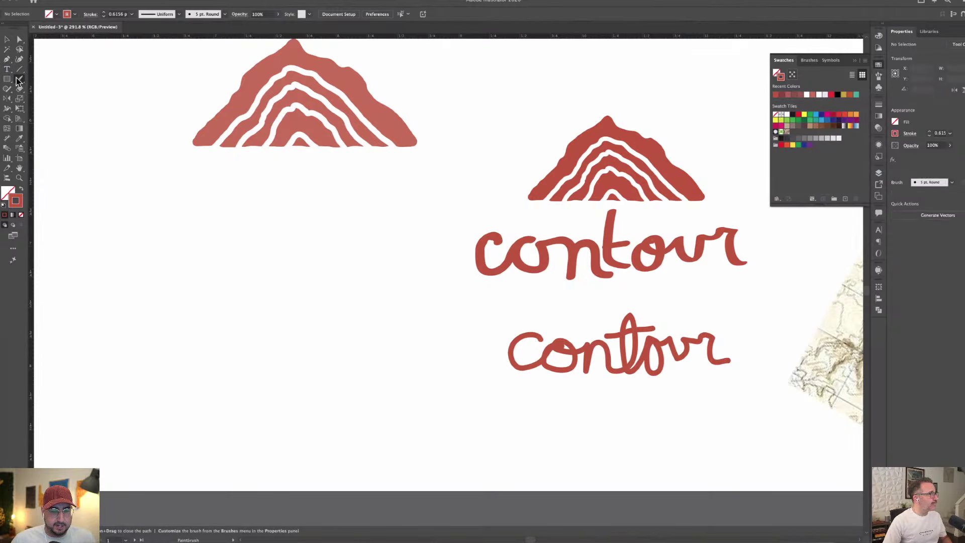
mouse_move(283, 248)
left_mouse_down()
mouse_move(195, 192)
mouse_move(293, 206)
mouse_move(306, 242)
mouse_move(264, 262)
mouse_move(221, 265)
mouse_move(222, 237)
mouse_move(174, 206)
mouse_move(154, 208)
left_mouse_up()
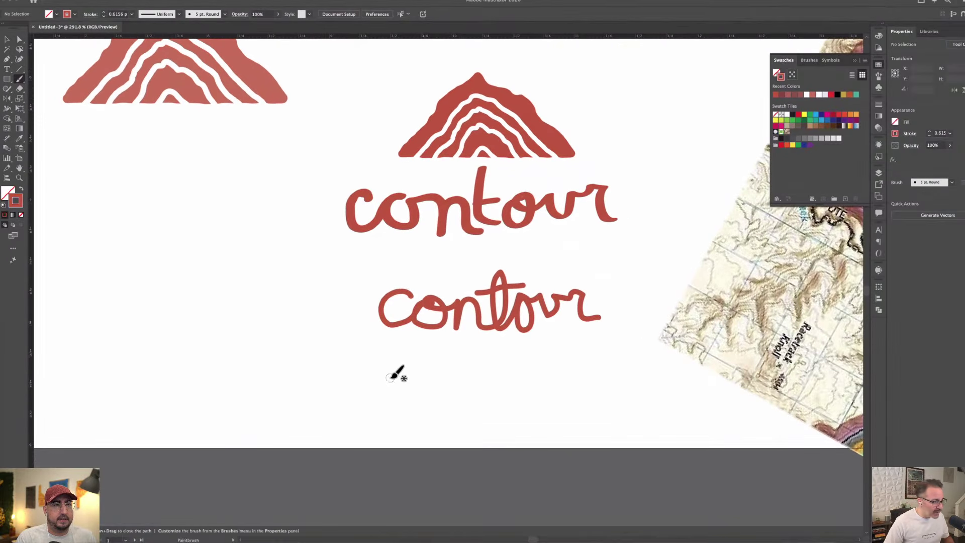
mouse_move(338, 405)
left_mouse_down()
mouse_move(389, 363)
mouse_move(368, 374)
mouse_move(375, 406)
mouse_move(414, 376)
mouse_move(399, 393)
mouse_move(427, 413)
mouse_move(428, 380)
mouse_move(413, 381)
mouse_move(415, 390)
mouse_move(463, 379)
mouse_move(466, 413)
mouse_move(472, 374)
mouse_move(492, 401)
mouse_move(518, 373)
mouse_move(516, 347)
mouse_move(543, 402)
mouse_move(552, 370)
mouse_move(559, 402)
mouse_move(558, 366)
mouse_move(593, 364)
mouse_move(593, 400)
mouse_move(607, 364)
mouse_move(629, 360)
mouse_move(641, 401)
left_mouse_up()
key("v")
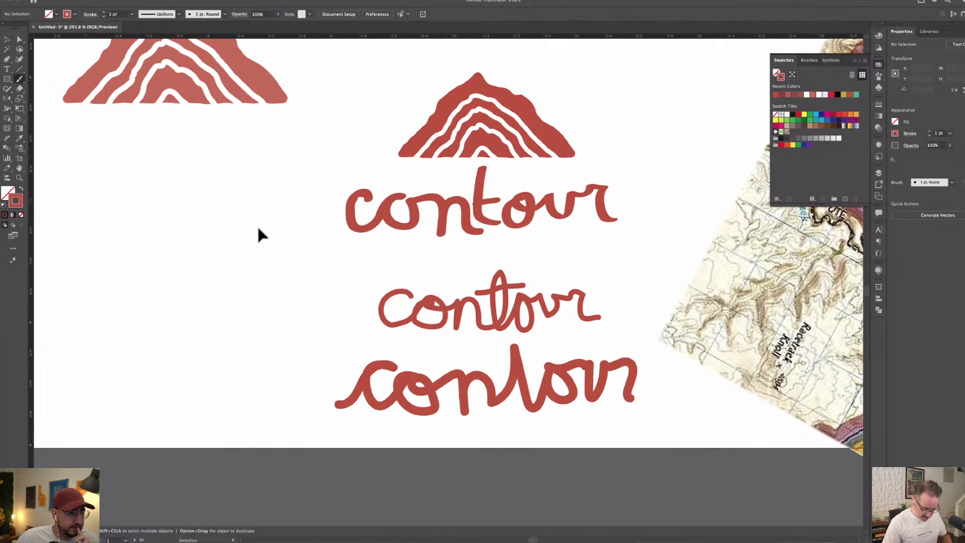
key("super+minus")
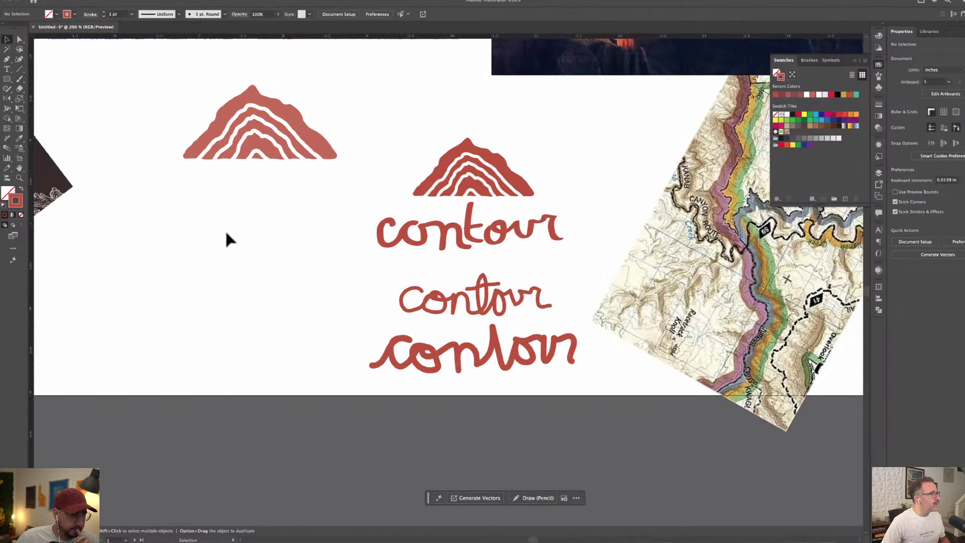
left_click(573, 371)
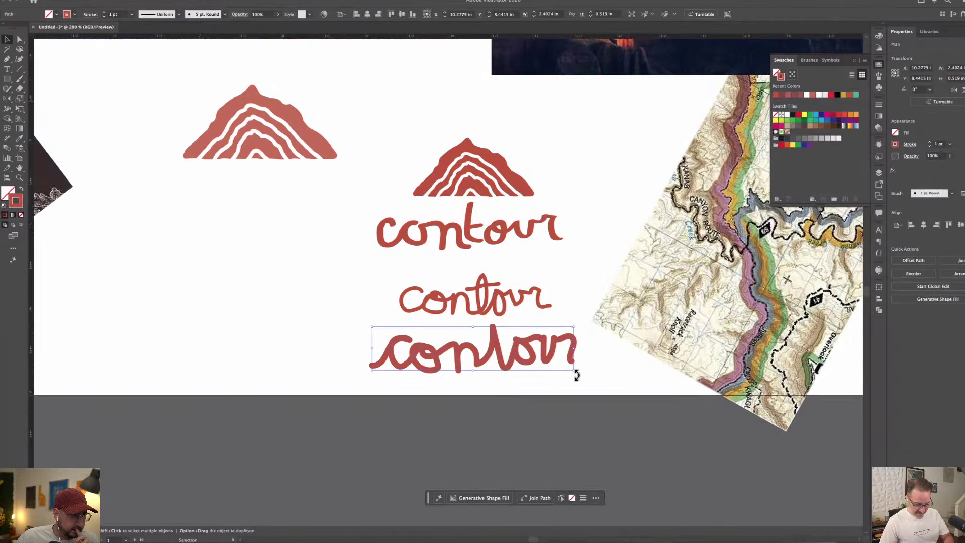
key("Delete")
Start brushing another contour wordmark in the empty area below the larger mountain, then delete the partial lettering
key("b")
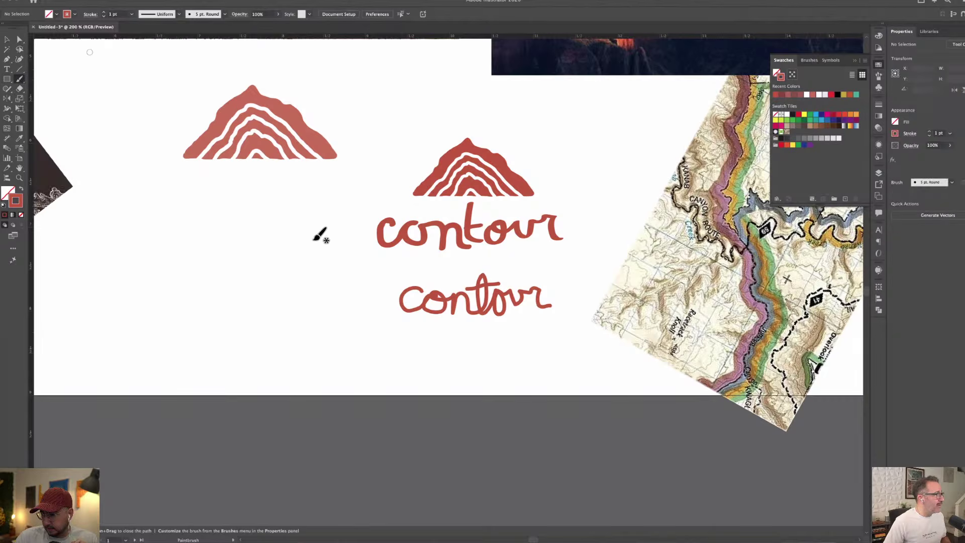
scroll(408, 319, "down", 2)
scroll(407, 306, "down", 1)
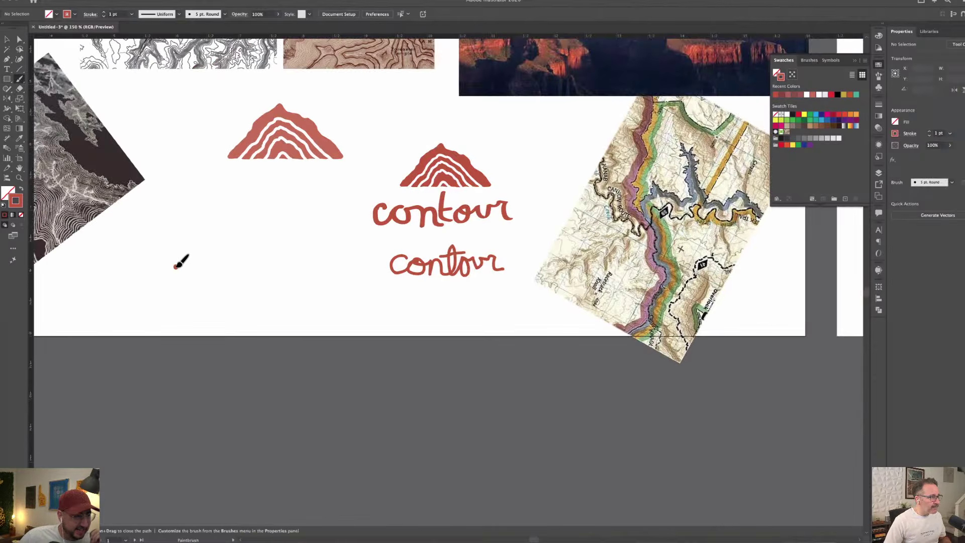
mouse_move(177, 265)
left_mouse_down()
mouse_move(151, 272)
mouse_move(149, 285)
mouse_move(162, 292)
mouse_move(181, 278)
mouse_move(172, 289)
mouse_move(180, 294)
mouse_move(183, 278)
mouse_move(197, 280)
mouse_move(199, 295)
mouse_move(203, 280)
mouse_move(221, 290)
mouse_move(220, 238)
mouse_move(227, 288)
mouse_move(244, 274)
mouse_move(238, 290)
mouse_move(248, 285)
mouse_move(242, 273)
mouse_move(342, 277)
left_mouse_up()
key("v")
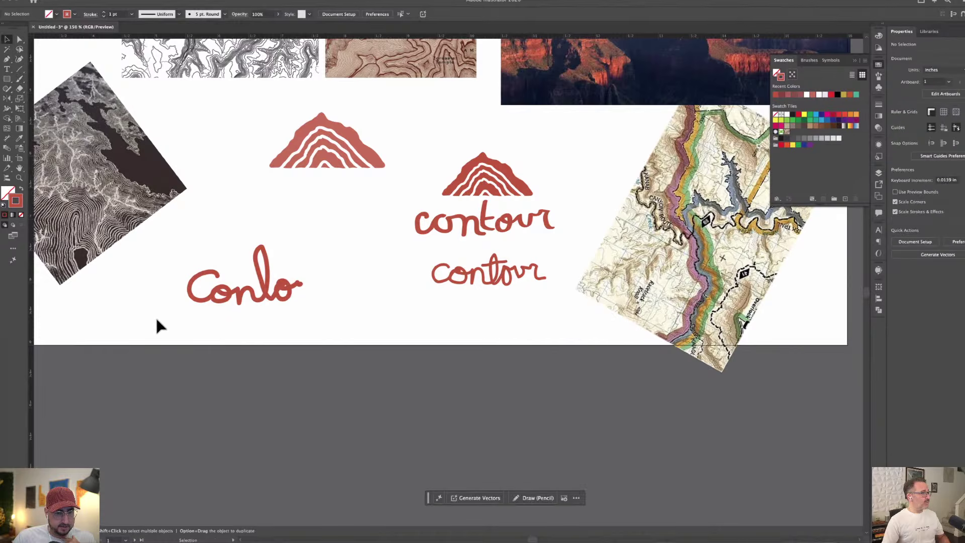
left_click_drag(182, 276, 315, 319)
key("Delete")
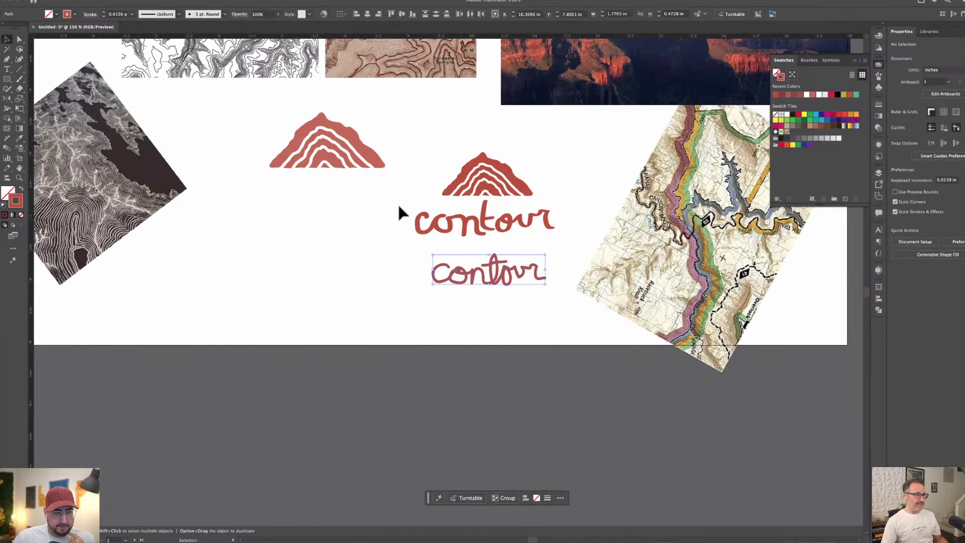
Move the bolder contour lettering under the larger mountain, and enlarge the thinner one to about 2.39 in wide under the smaller mountain
mouse_move(397, 203)
left_mouse_down()
mouse_move(543, 228)
mouse_move(380, 220)
left_mouse_up()
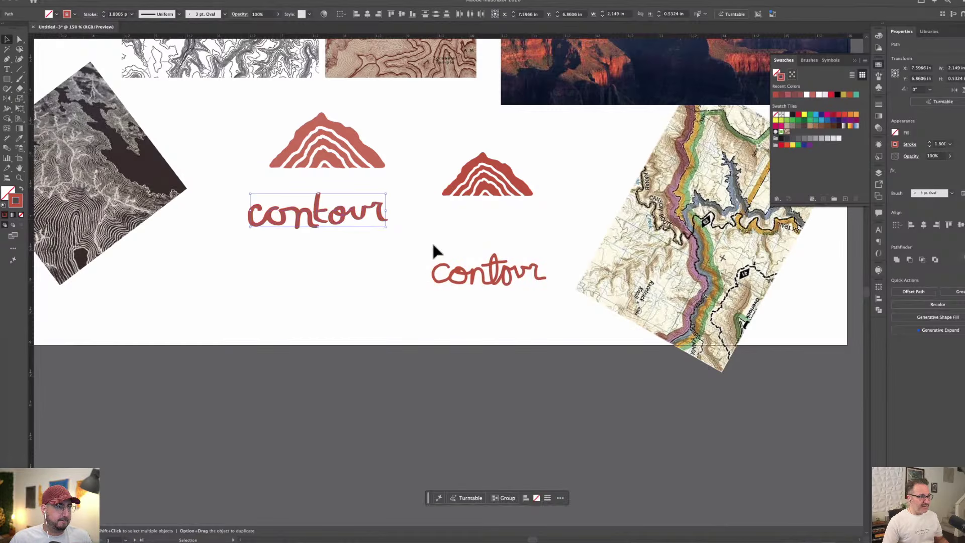
mouse_move(433, 251)
left_mouse_down()
mouse_move(571, 306)
mouse_move(529, 234)
left_mouse_up()
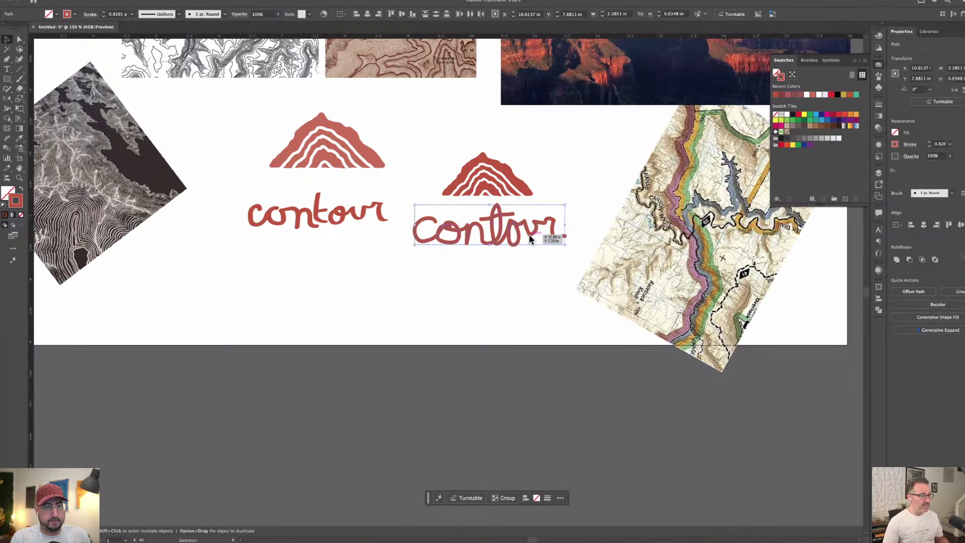
Shrink the smaller mountain mark to about 0.98 in wide and place it above the first letters of the contour lettering
left_click(451, 145)
left_click(503, 171)
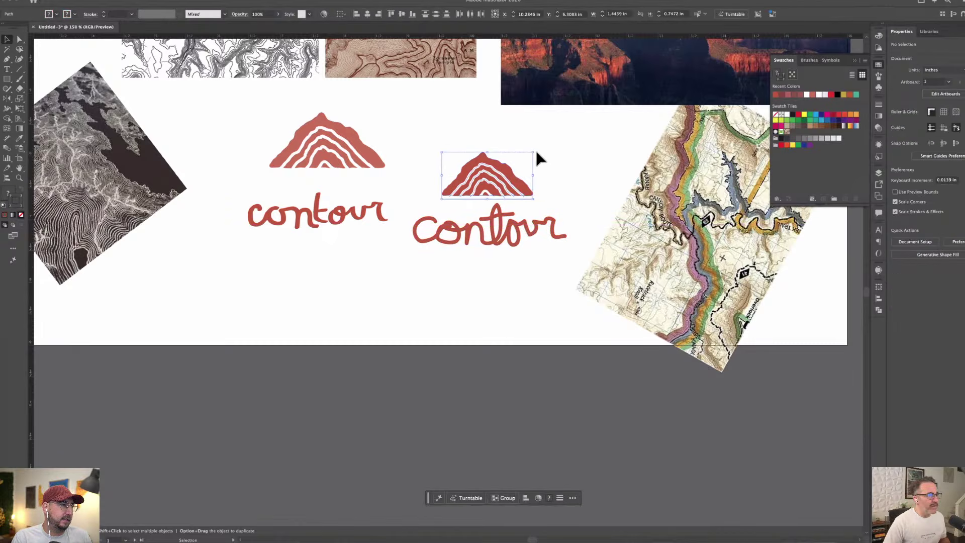
left_click_drag(534, 152, 504, 169)
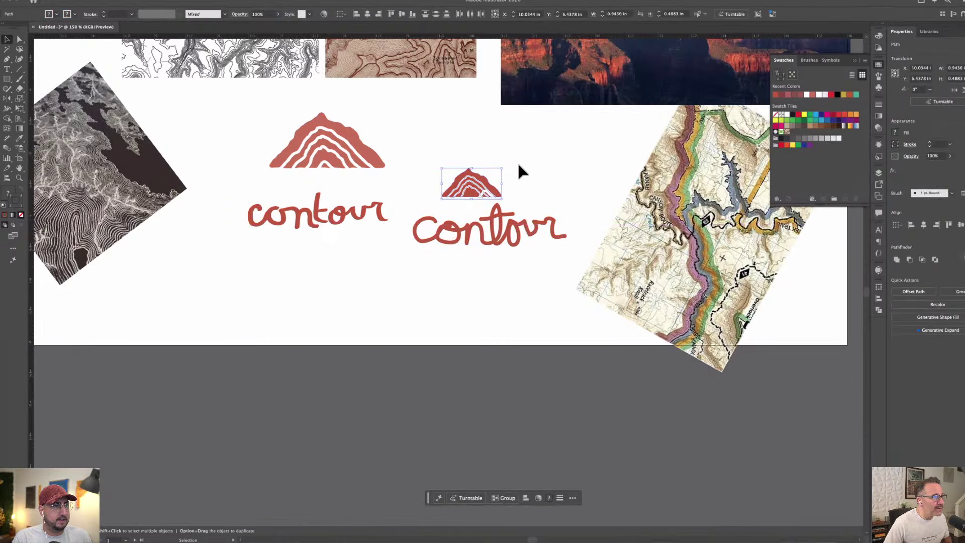
key("super+z")
left_click(455, 135)
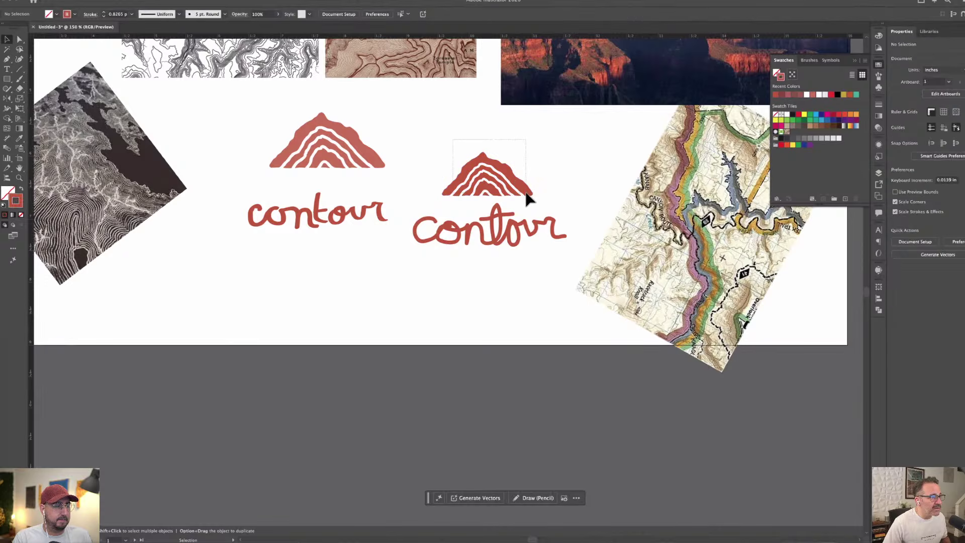
left_click(528, 197)
left_click_drag(530, 152, 469, 200)
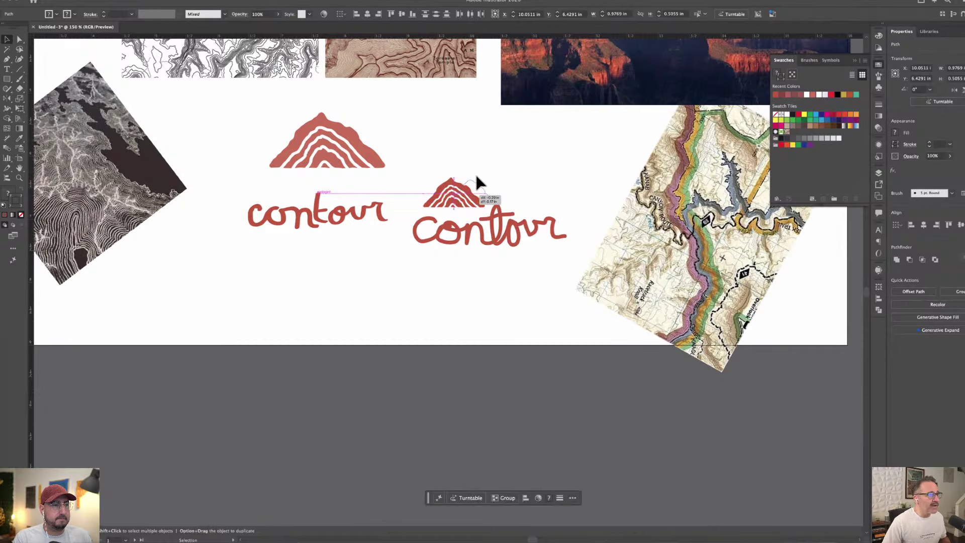
Set the stroke weight of the contour lettering under the small mountain to 0.6 pt
left_click(482, 153)
key("super+minus")
key("super+equal")
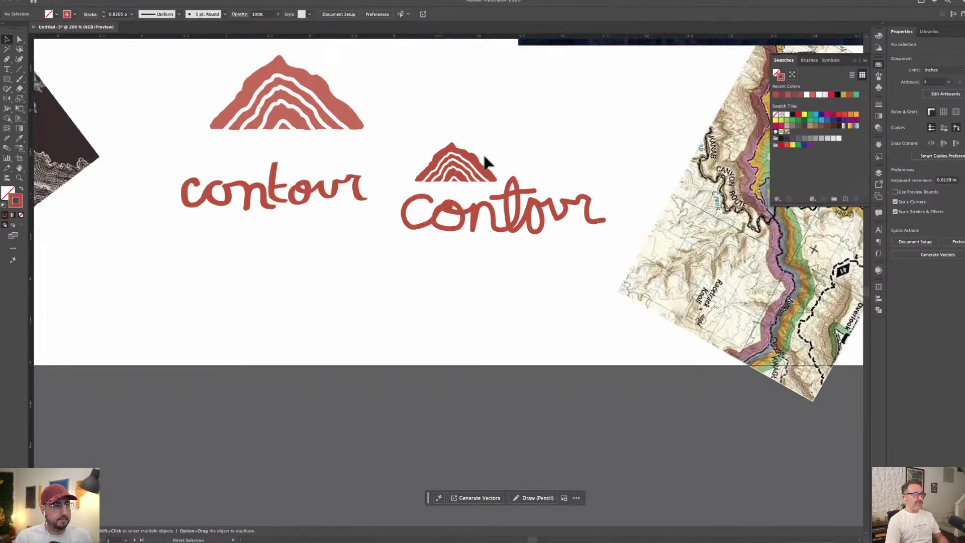
key("super+equal")
left_click_drag(487, 144, 422, 231)
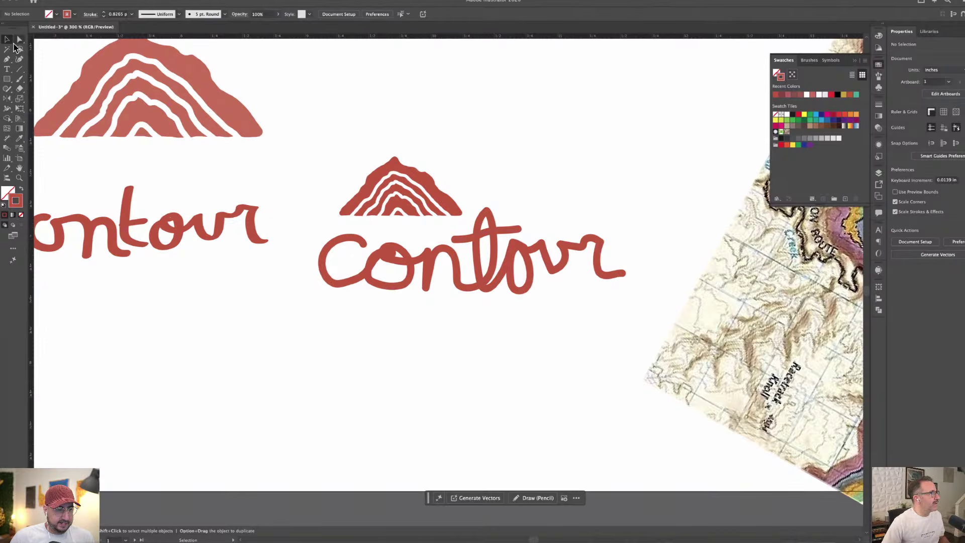
left_click(361, 282)
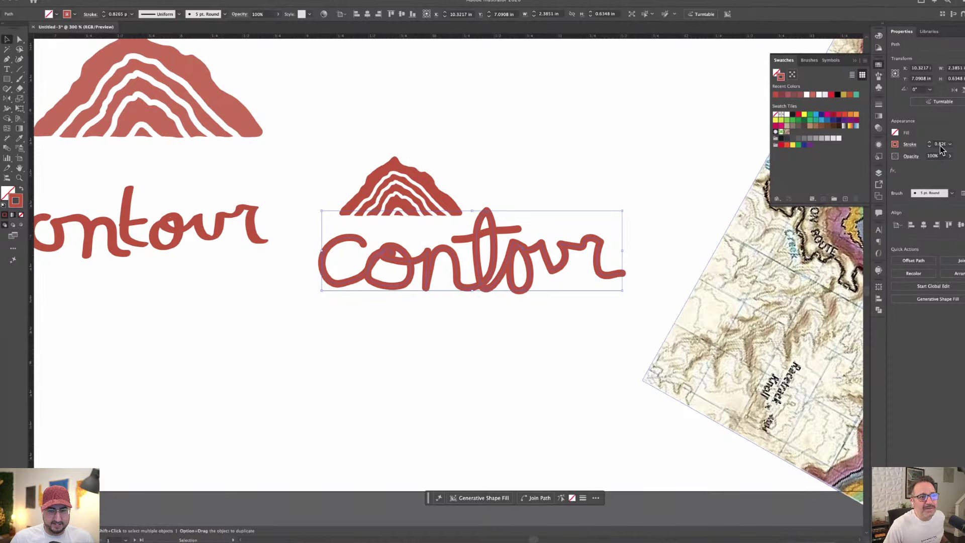
left_click(939, 145)
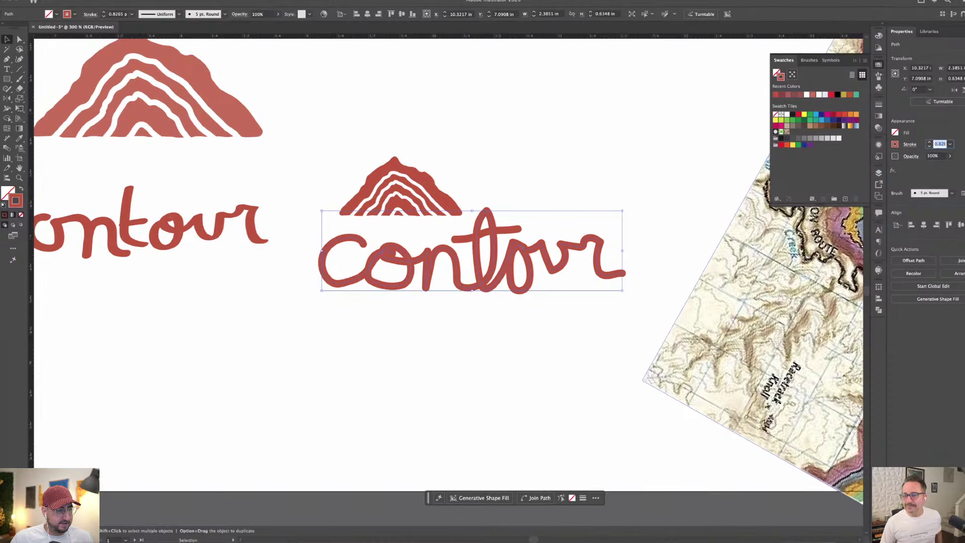
type("0.6")
key("Return")
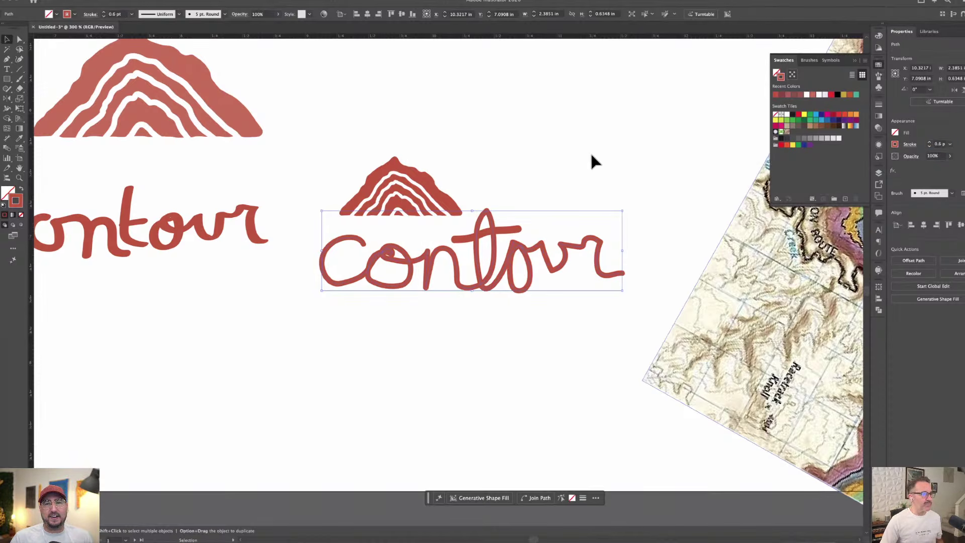
Move the contour lettering slightly down from the small mountain mark and undo the move
left_click(563, 151)
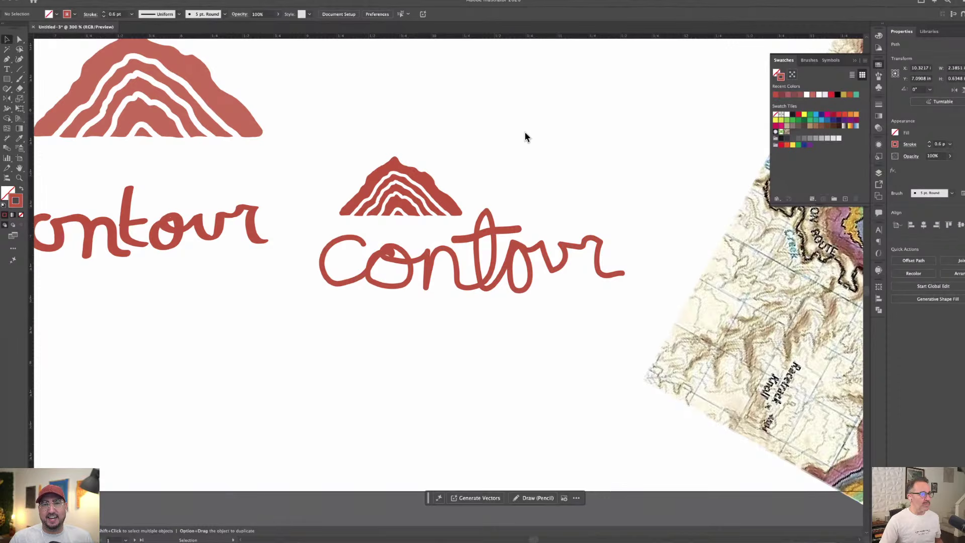
left_click(21, 41)
left_click(557, 272)
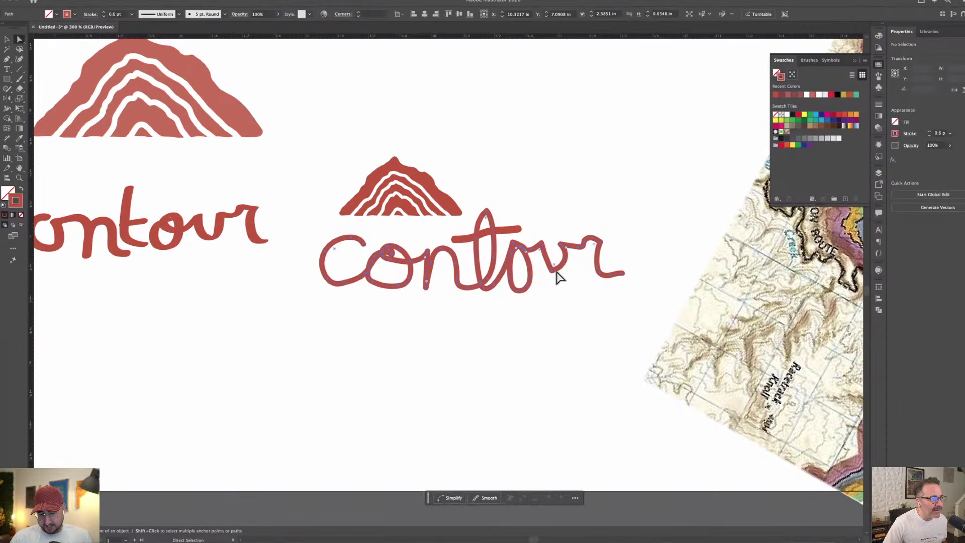
left_click_drag(553, 275, 555, 290)
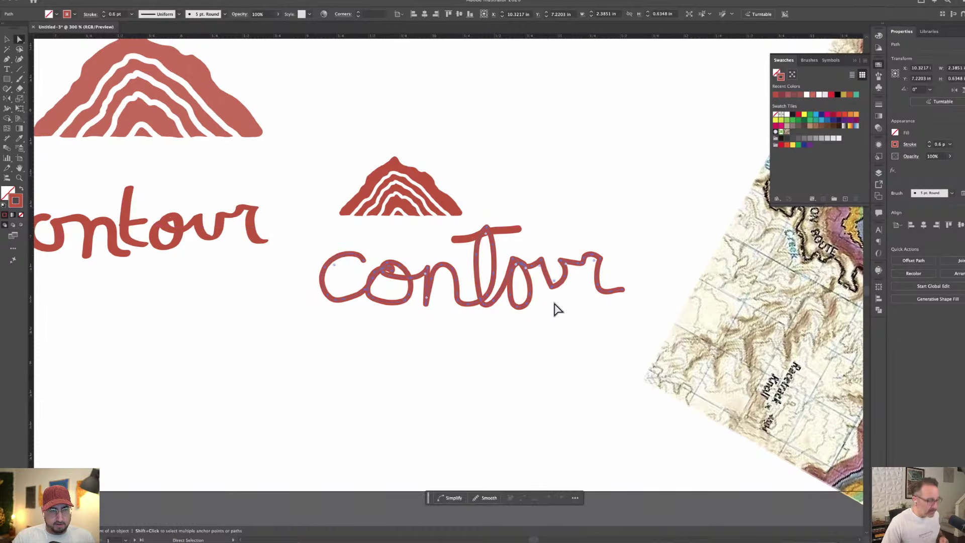
key("super+z")
left_click(555, 322)
left_click(552, 273)
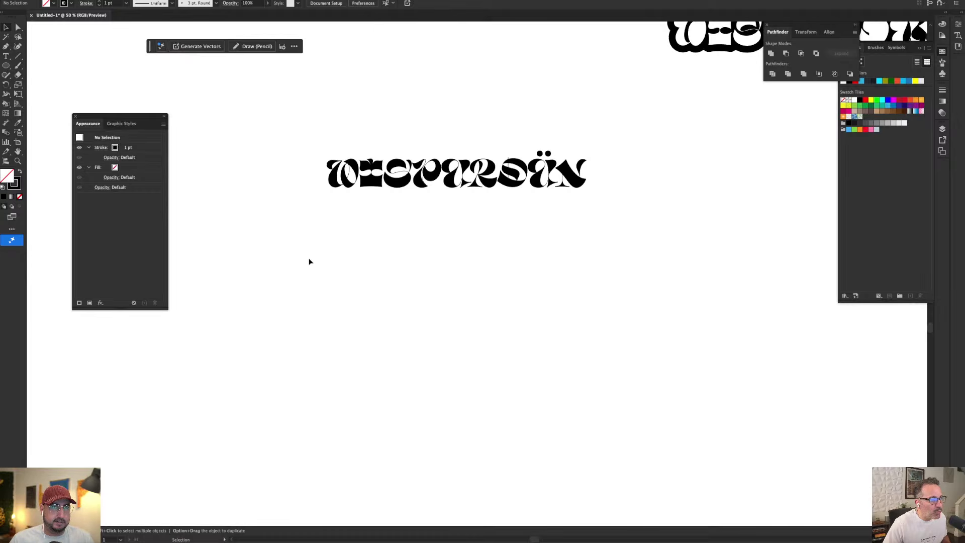
Draw an open, angular contour-like path of straight Pen segments winding across the empty area below the black lettering
key("p")
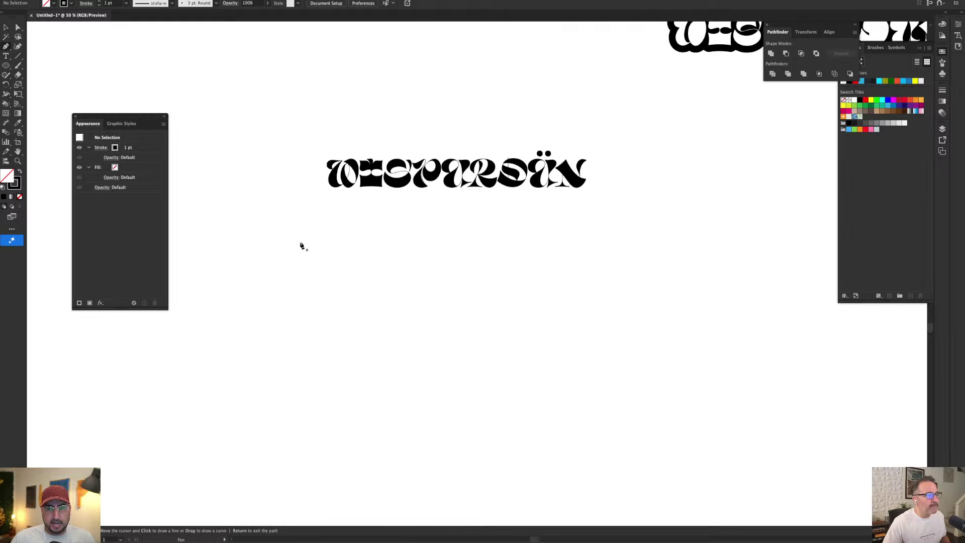
left_click(271, 217)
left_click(311, 312)
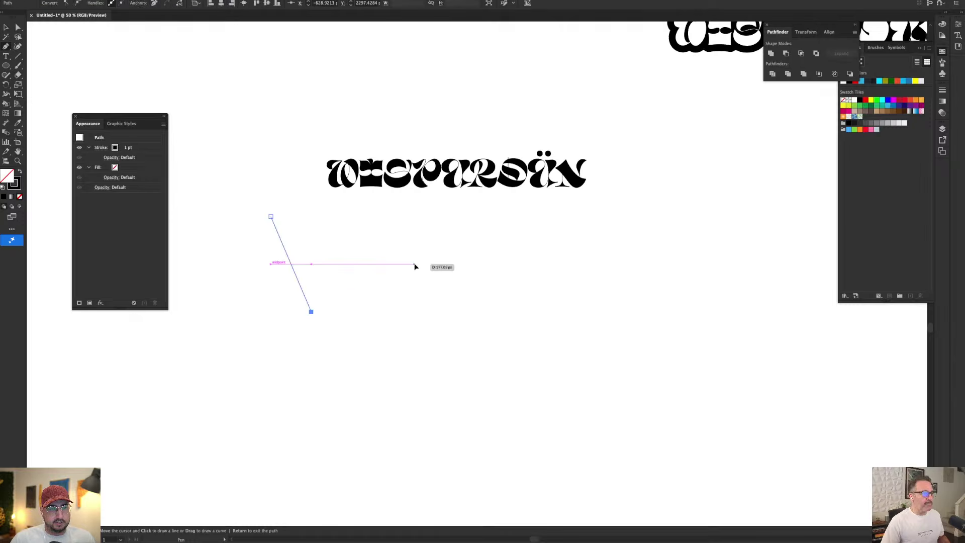
left_click(415, 264)
left_click(518, 353)
left_click(609, 385)
left_click(676, 317)
left_click(745, 266)
left_click(682, 260)
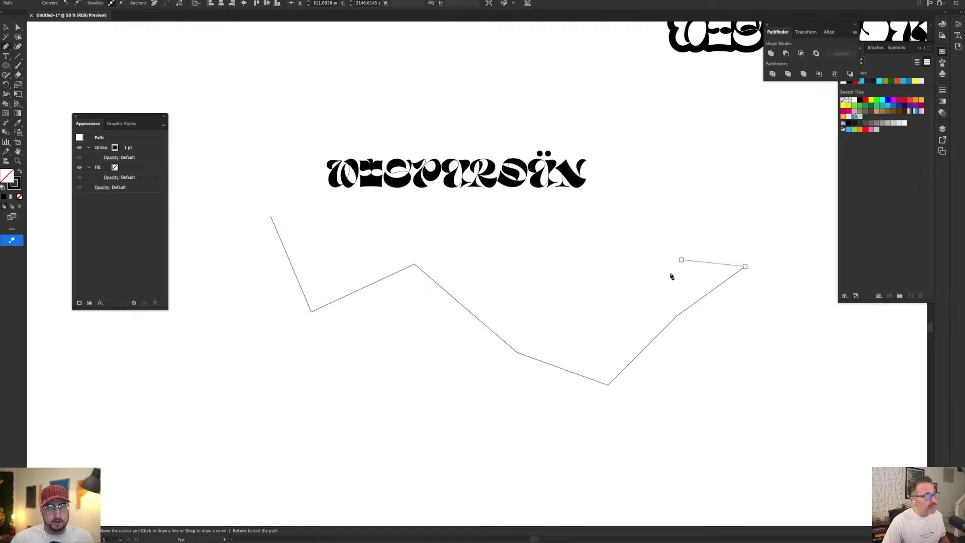
left_click(627, 313)
left_click(564, 334)
left_click(561, 272)
left_click(621, 225)
left_click(630, 260)
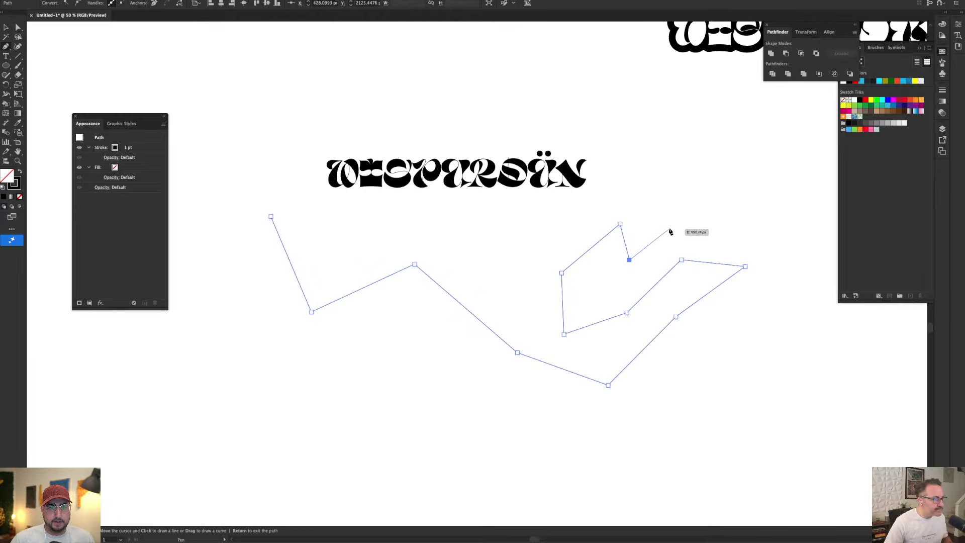
left_click(669, 229)
left_click(653, 192)
left_click(602, 196)
left_click(576, 229)
left_click(498, 257)
left_click(526, 294)
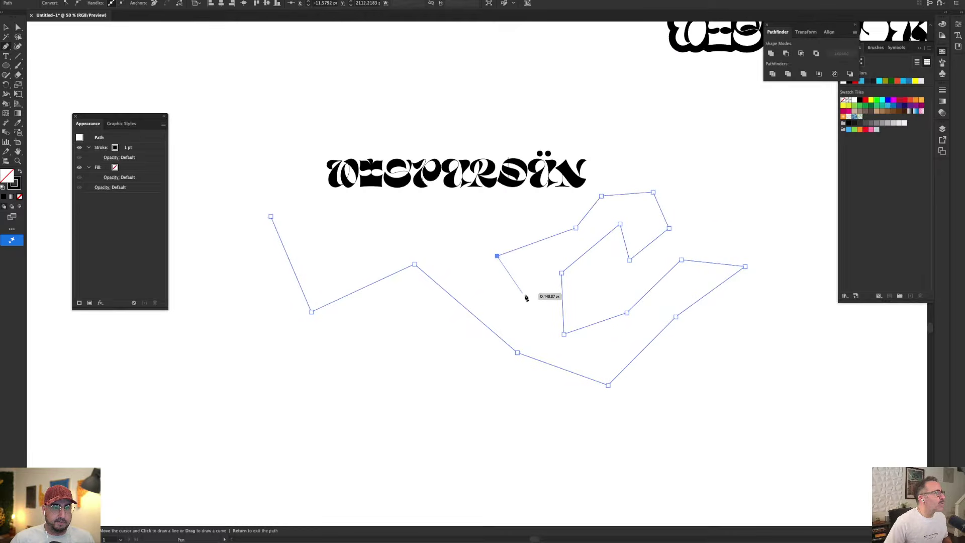
left_click(546, 321)
left_click(471, 302)
left_click(478, 240)
left_click(519, 212)
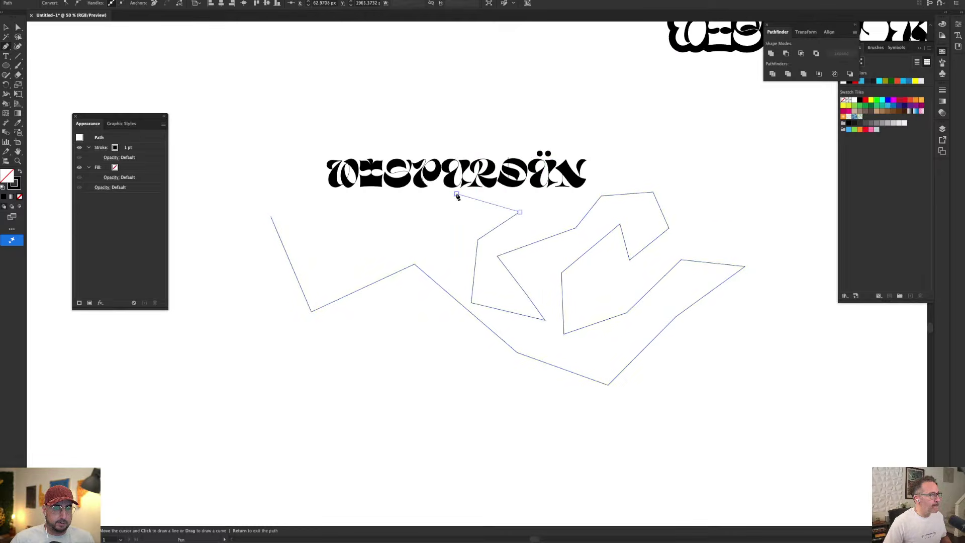
left_click(457, 194)
left_click(425, 232)
left_click(368, 235)
left_click(311, 184)
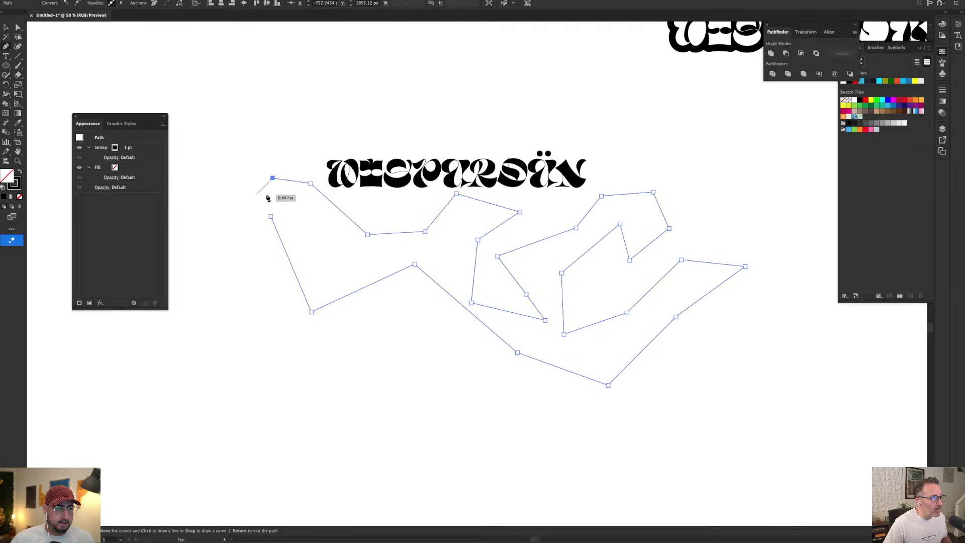
left_click(273, 178)
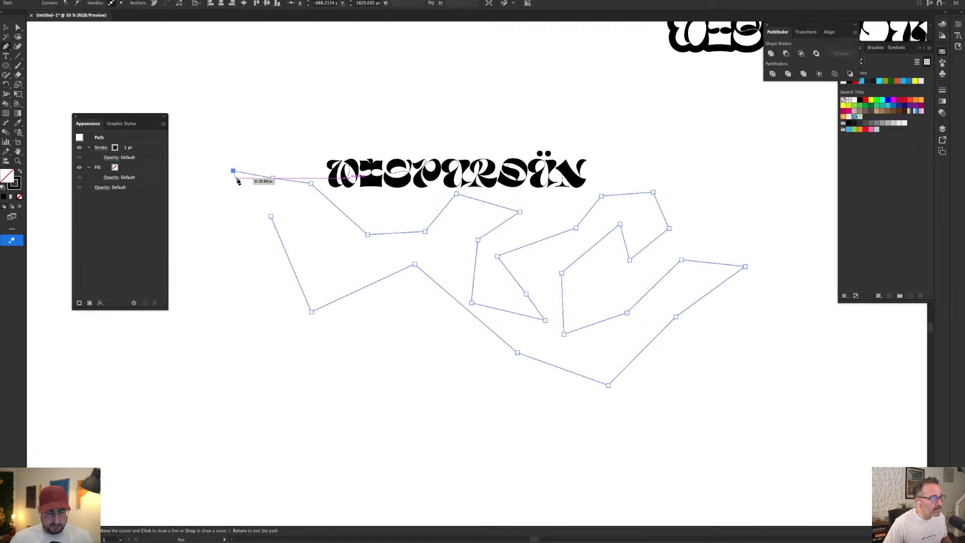
left_click(233, 171)
key("Return")
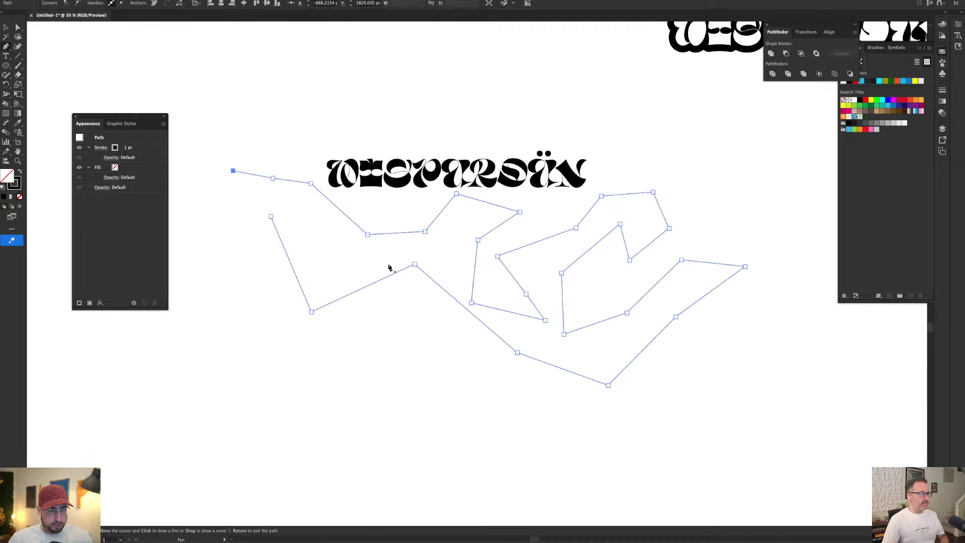
Draw a second open angular Pen path winding around the outside of the first, about 2049 px wide and 970 px high
left_click(337, 259)
left_click(298, 209)
left_click(270, 196)
left_click(234, 202)
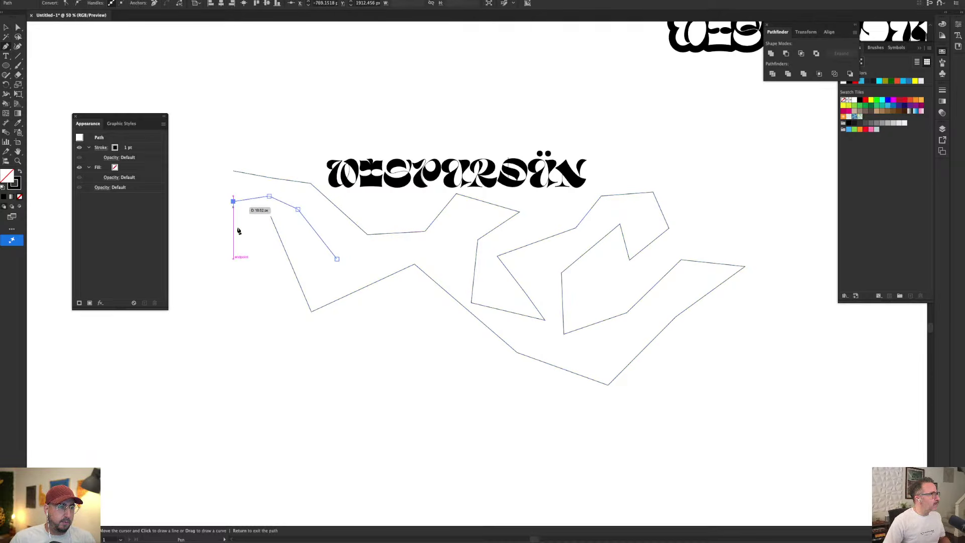
left_click(247, 268)
left_click(285, 337)
left_click(326, 340)
left_click(393, 299)
left_click(426, 338)
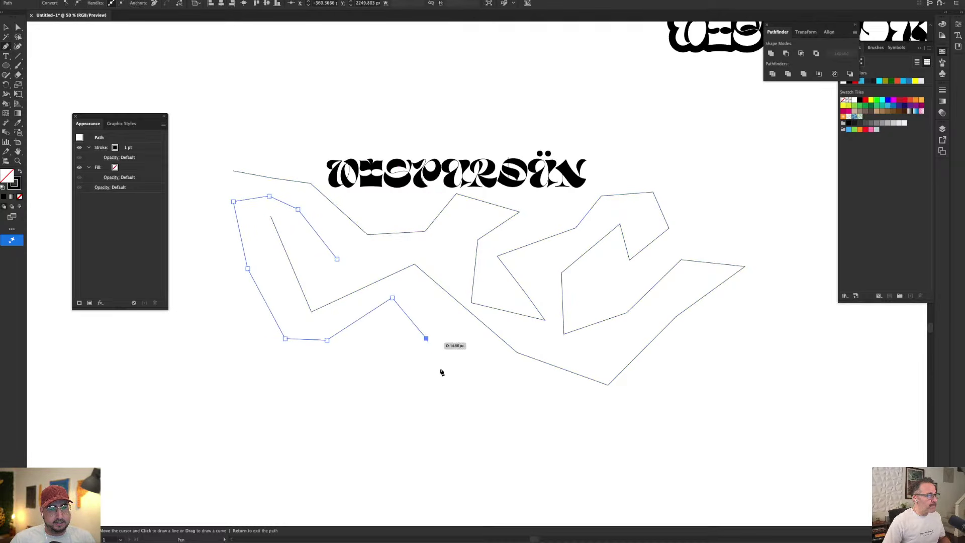
left_click(462, 400)
left_click(532, 407)
left_click(667, 432)
left_click(712, 377)
left_click(762, 277)
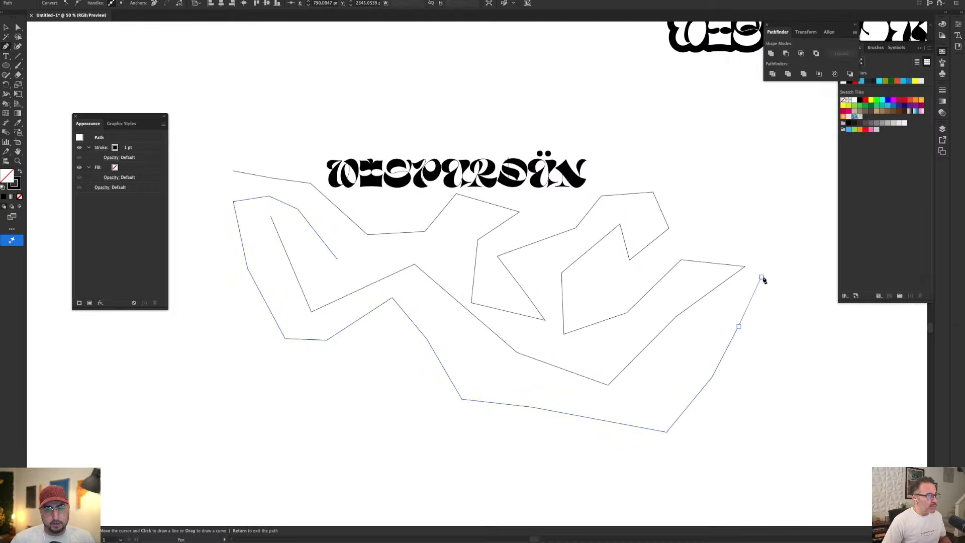
left_click(789, 308)
left_click(772, 393)
left_click(694, 449)
left_click(600, 459)
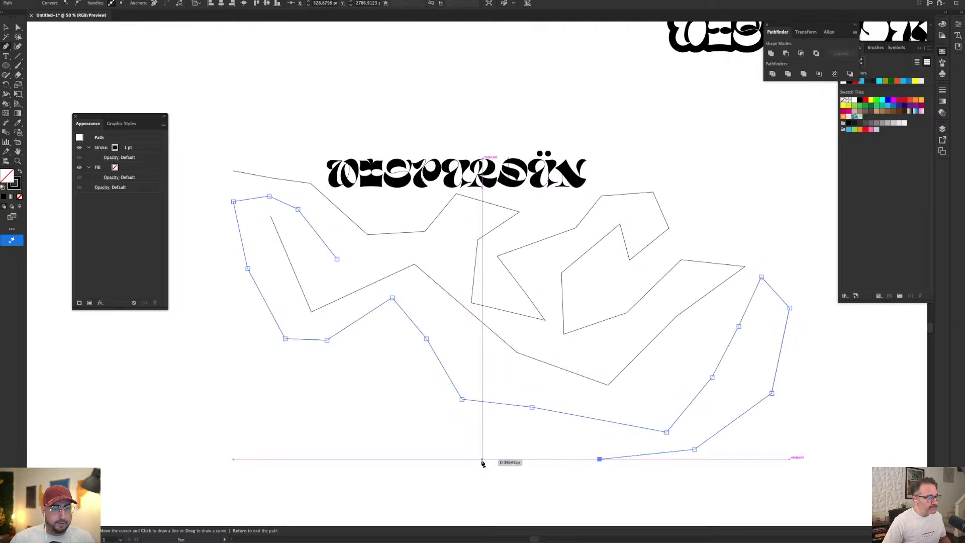
left_click(483, 459)
left_click(434, 414)
left_click(332, 414)
left_click(385, 358)
left_click(369, 329)
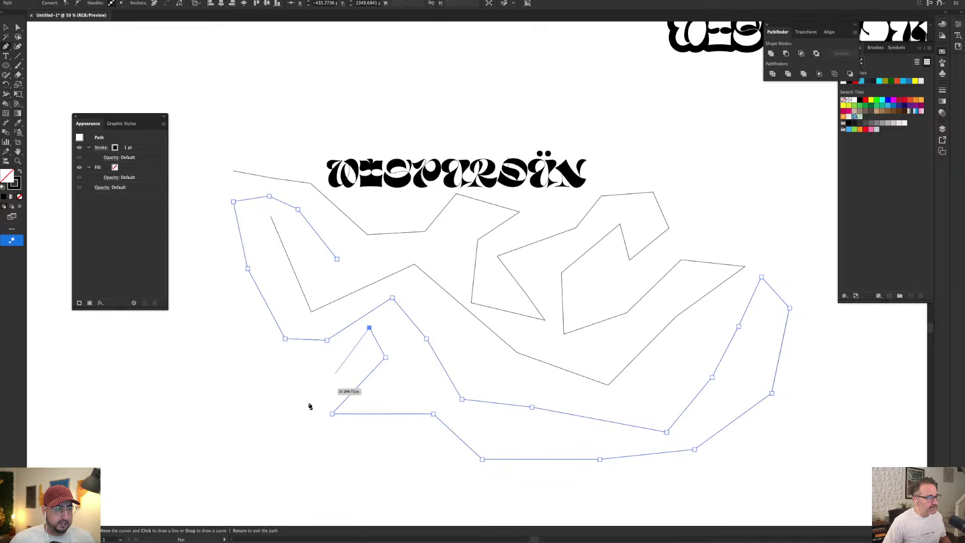
left_click(294, 411)
left_click(261, 363)
left_click(214, 332)
left_click(186, 345)
left_click(210, 278)
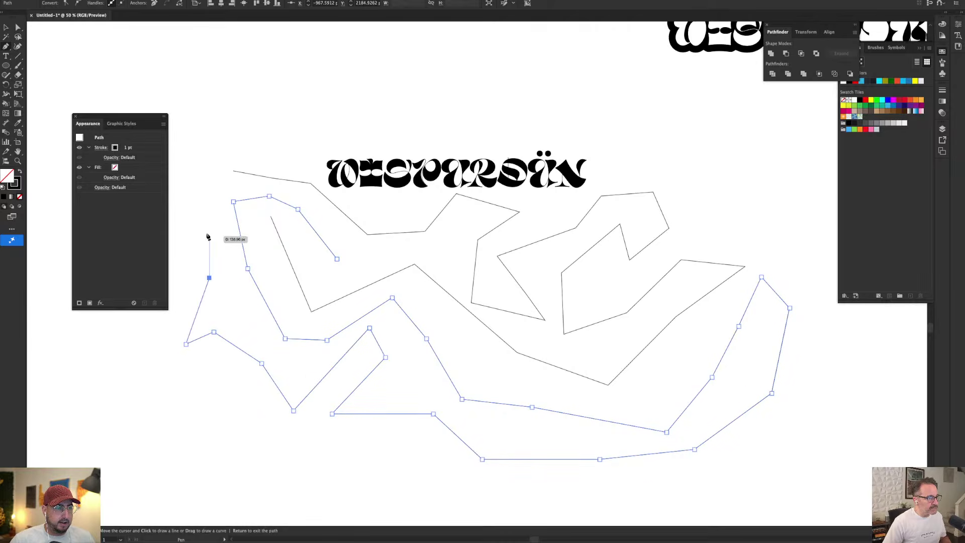
left_click(193, 222)
left_click(173, 167)
Apply Round Corners with an 80 px radius to both angular paths and expand their appearance
key("v")
left_click_drag(235, 129, 287, 382)
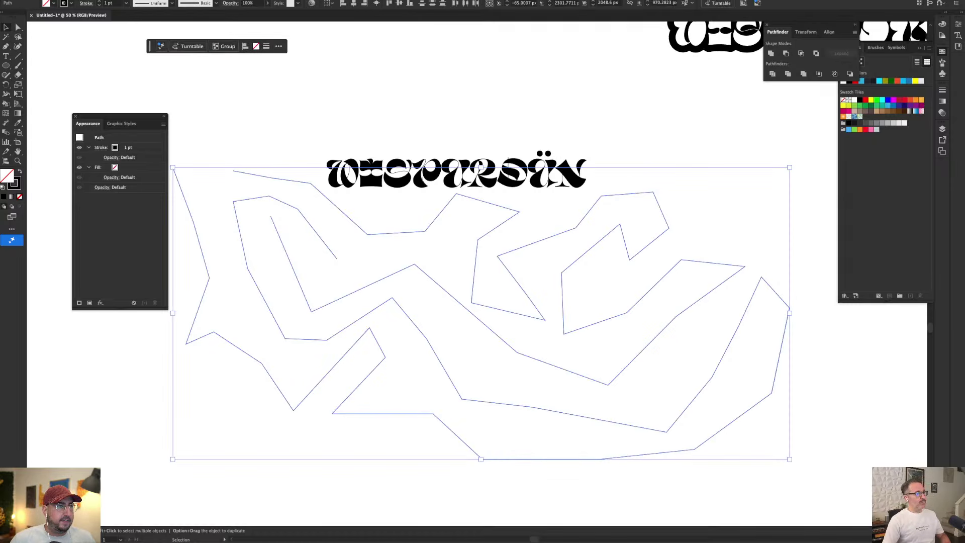
left_click(176, 0)
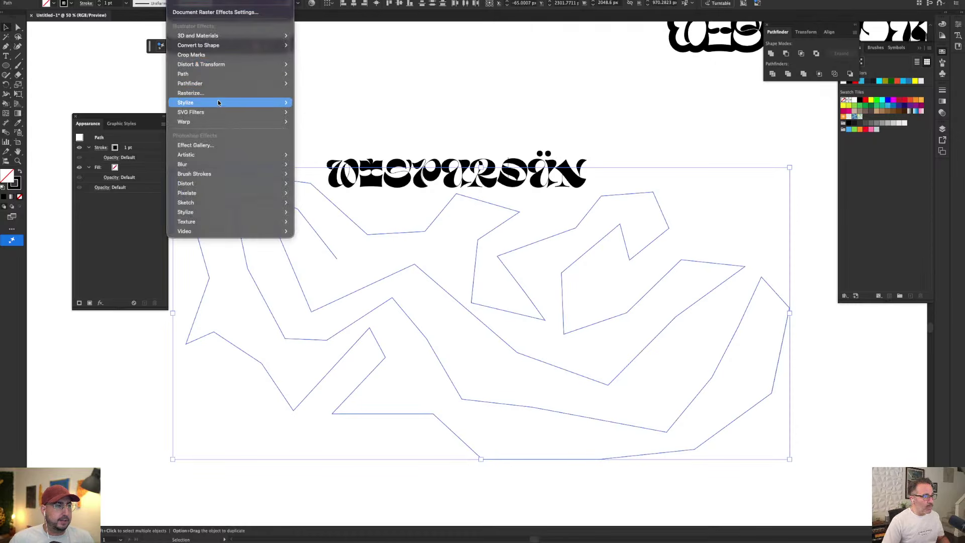
mouse_move(219, 102)
left_click(320, 140)
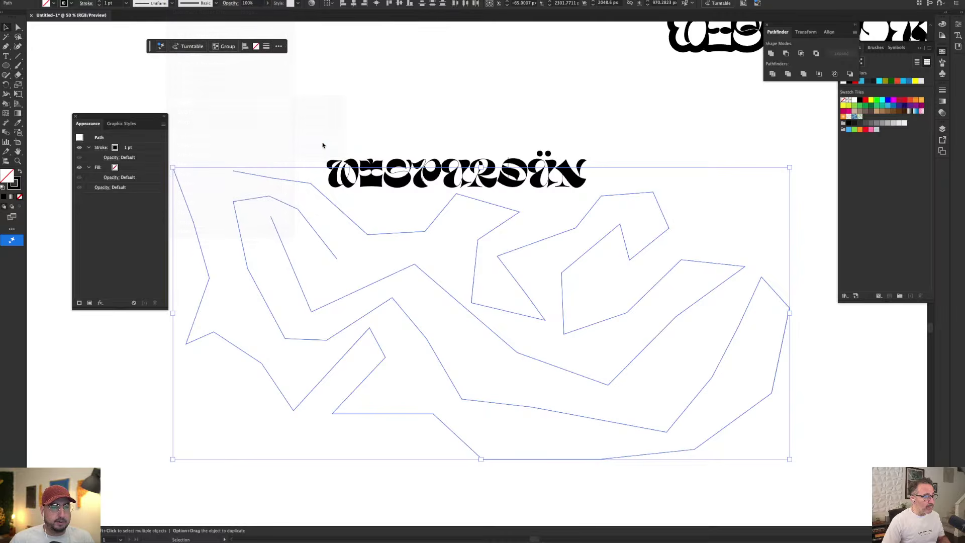
key("shift+Up")
key("shift+Up")
key("shift+Up")
key("shift+Up")
key("shift+Up")
key("shift+Up")
key("shift+Up")
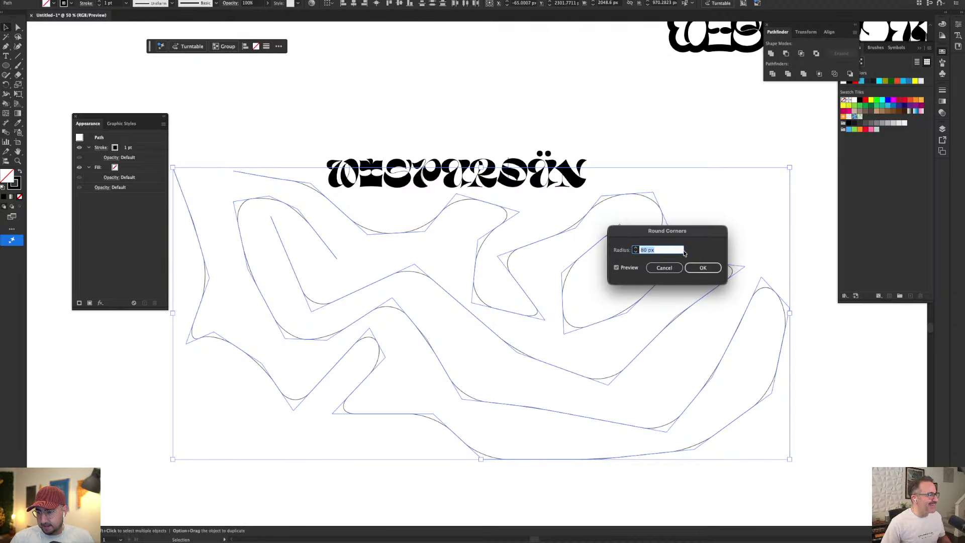
left_click(715, 271)
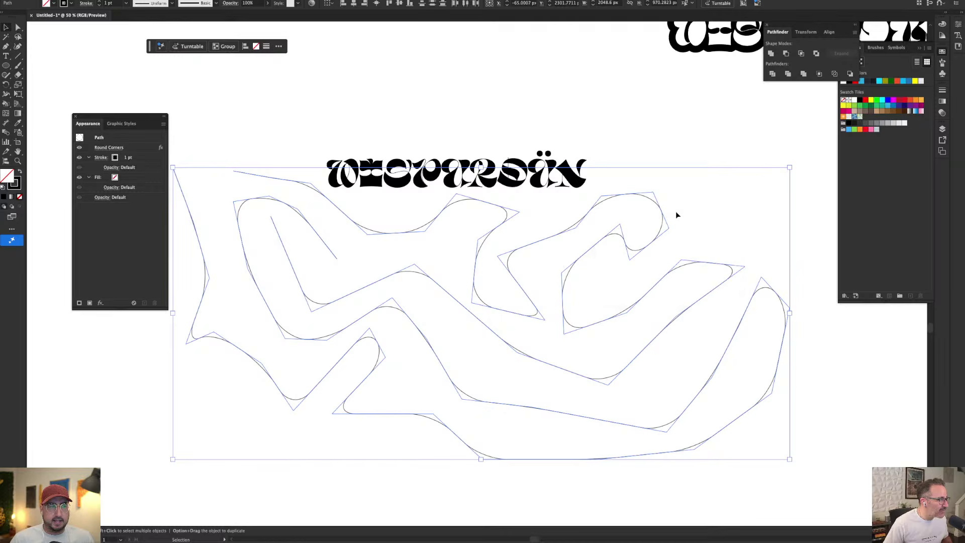
left_click(116, 1)
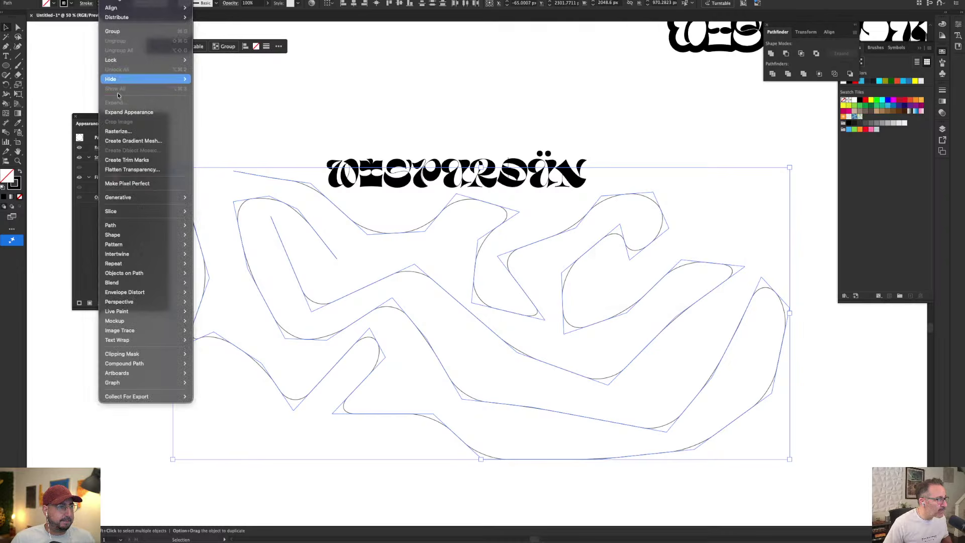
left_click(128, 112)
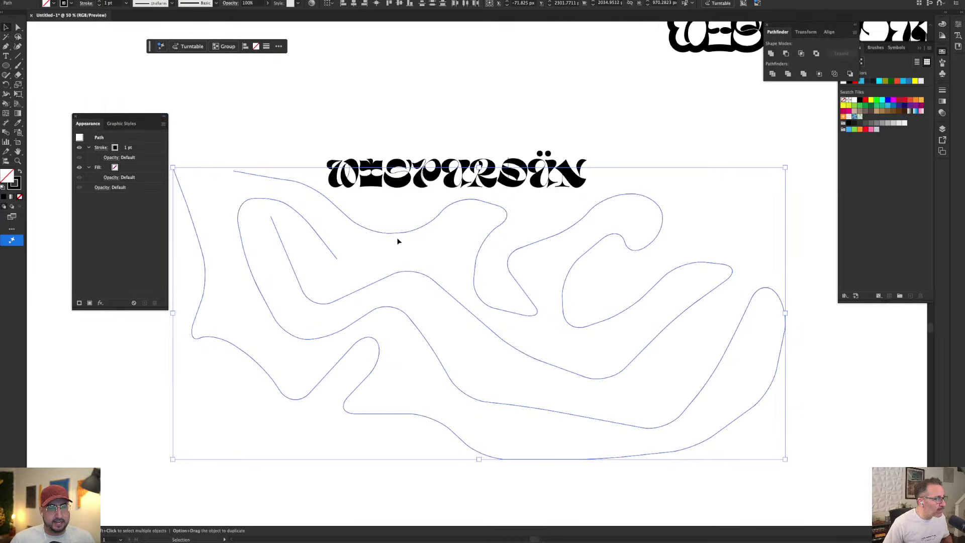
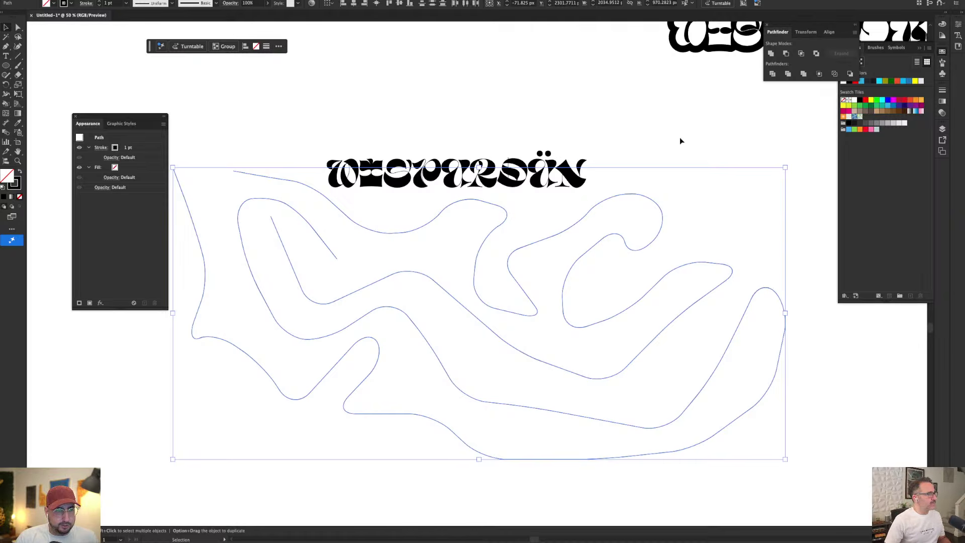
Give the rounded paths a white stroke with a weight of 30 pt
key("x")
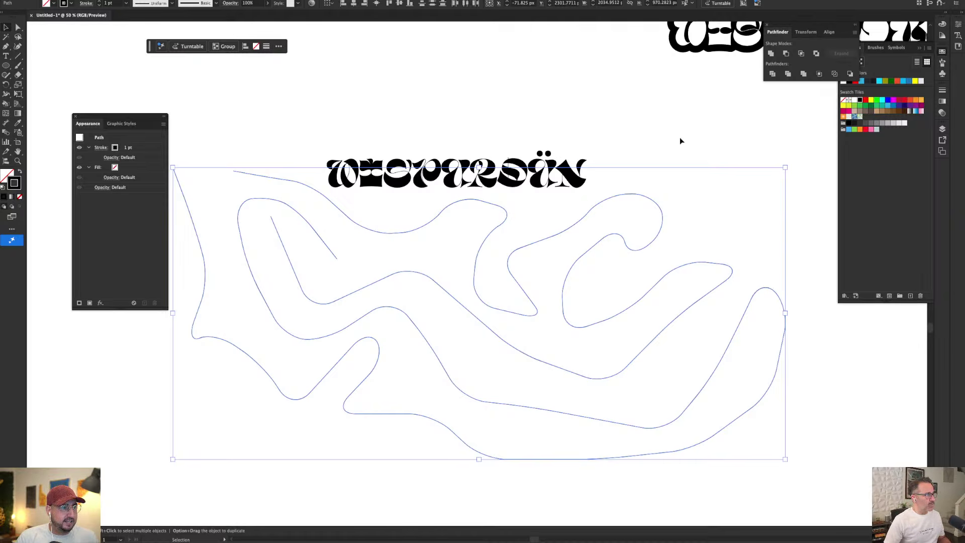
left_click(855, 100)
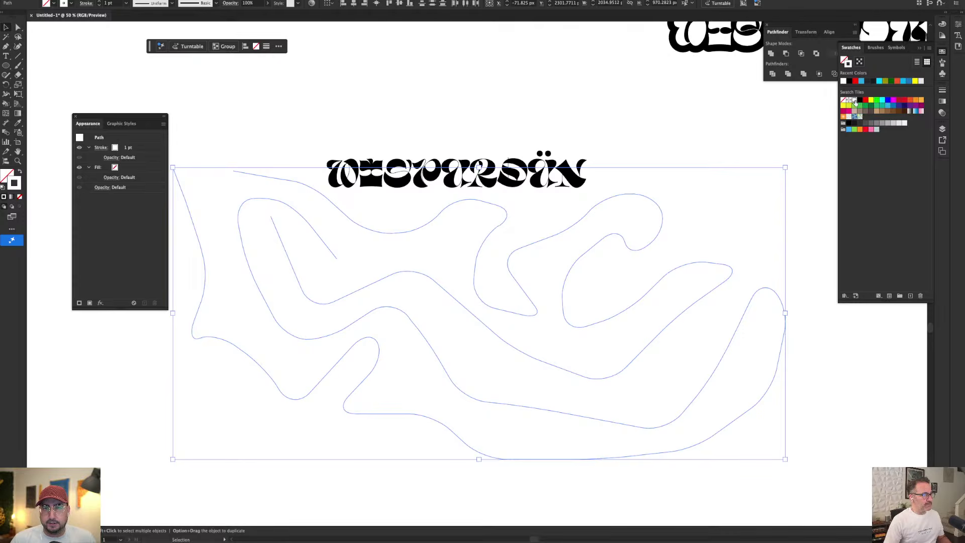
left_click(942, 92)
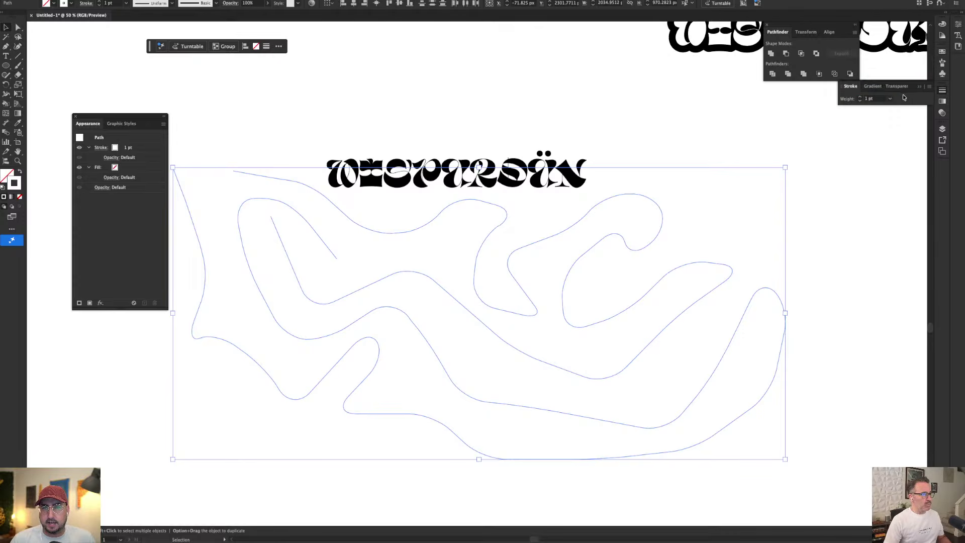
left_click(870, 99)
type("20")
key("Return")
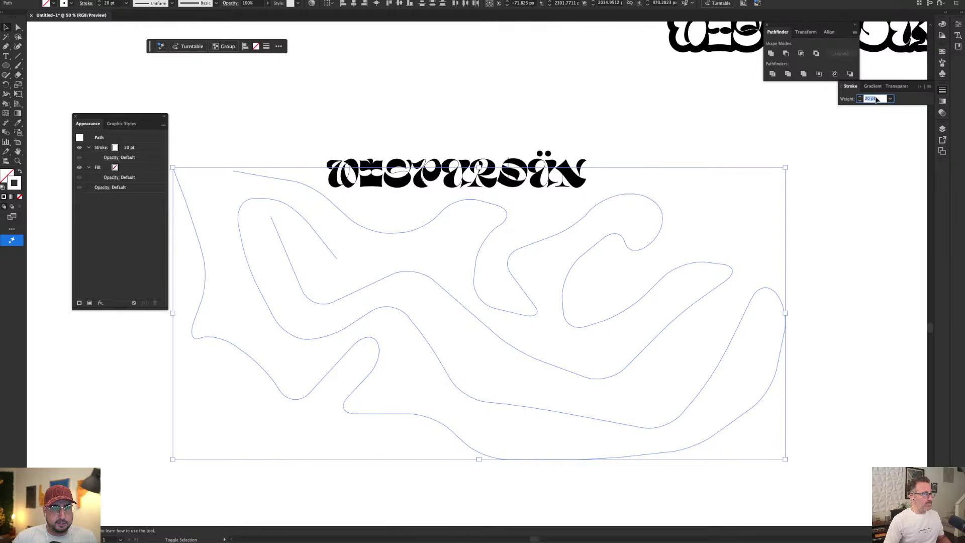
left_click(876, 99)
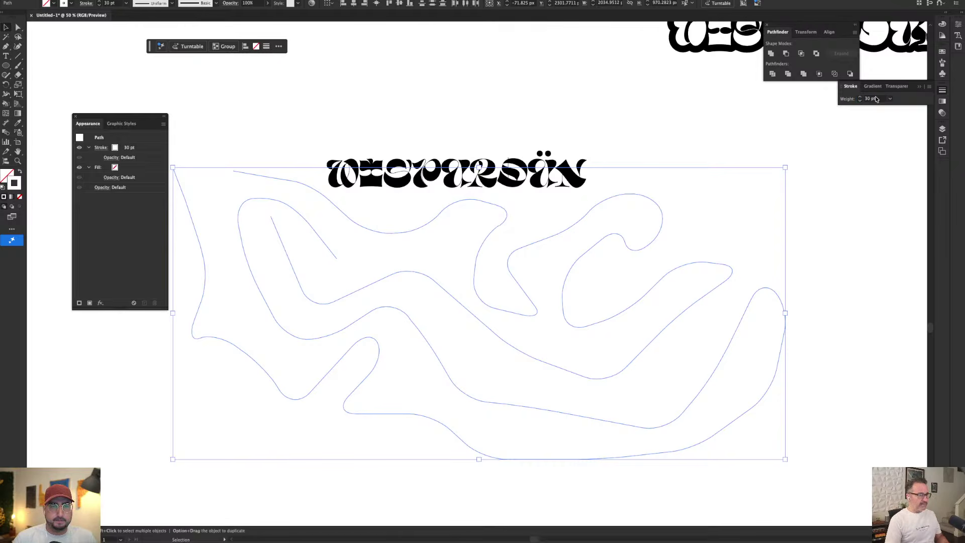
Group the white paths, move them up over the black lettering, and scale them down to about 1210 px wide
key("super+g")
left_click_drag(476, 261, 475, 148)
key("s")
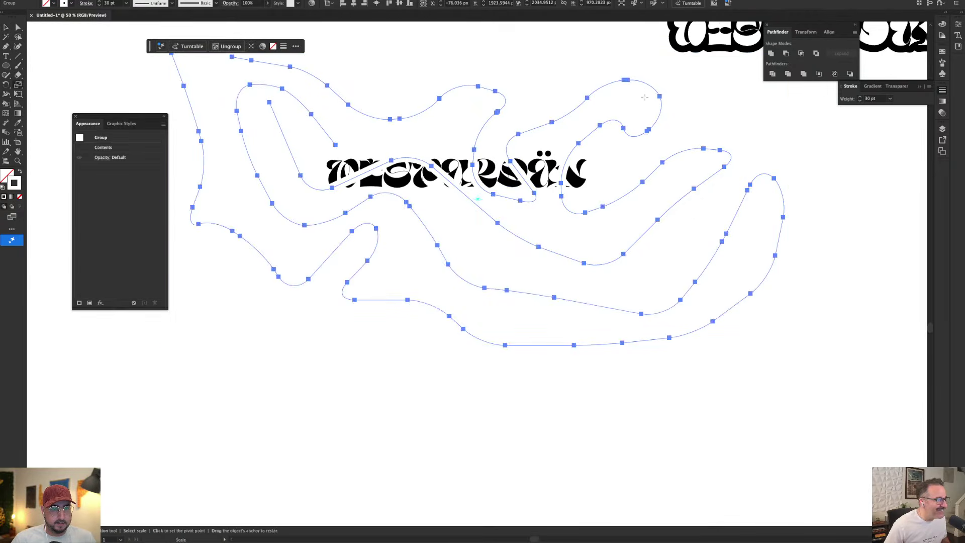
left_click_drag(657, 95, 585, 137)
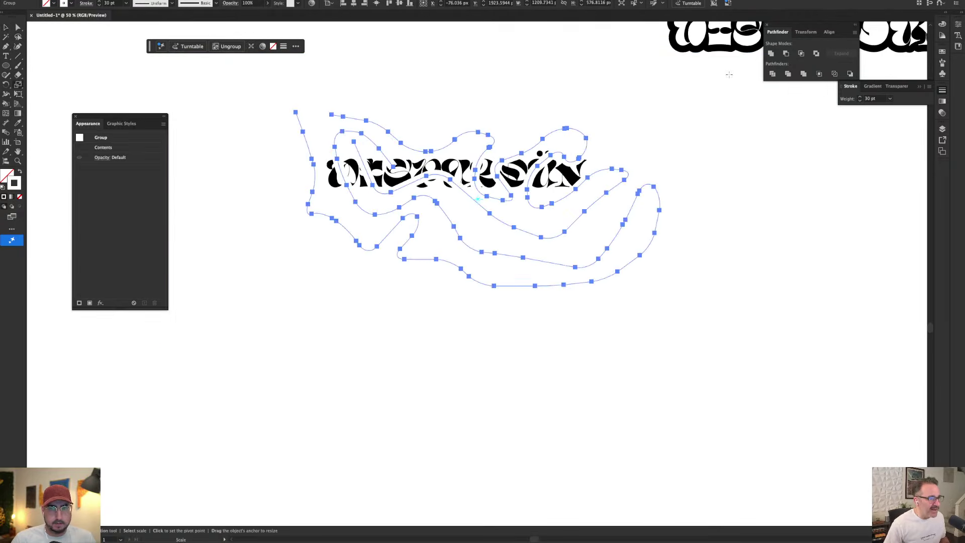
Set the stroke weight of the white contour-line group to 10 pt
left_click(851, 100)
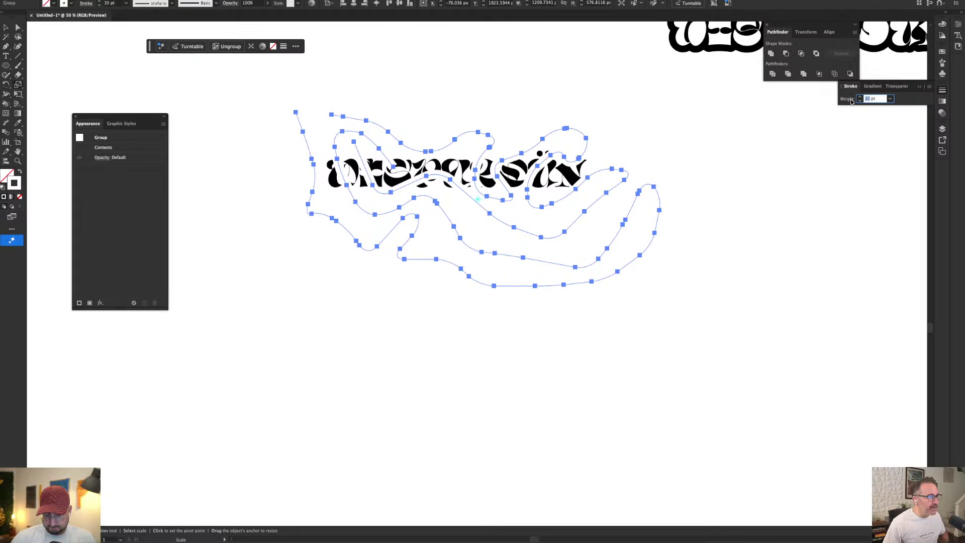
type("10")
key("Return")
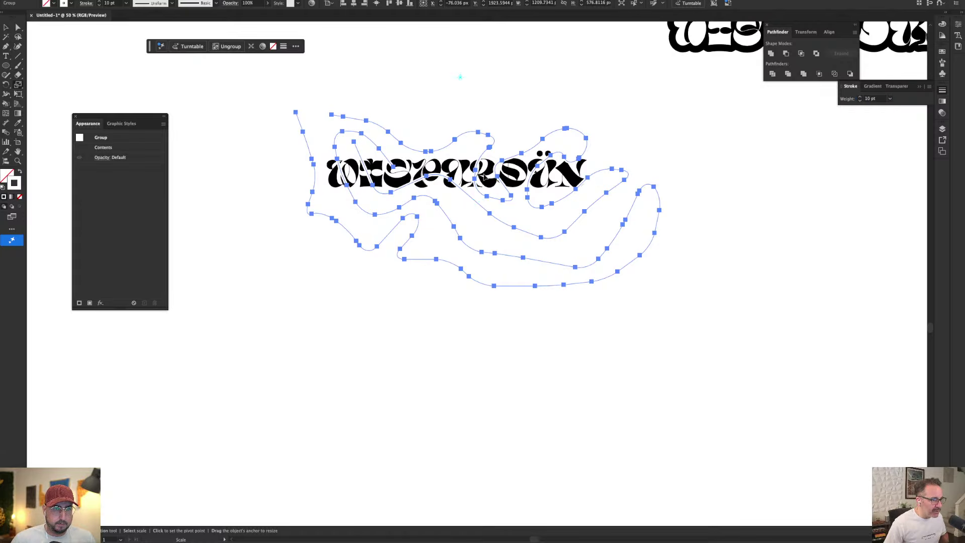
key("v")
left_click(466, 207)
scroll(459, 188, "up", 1)
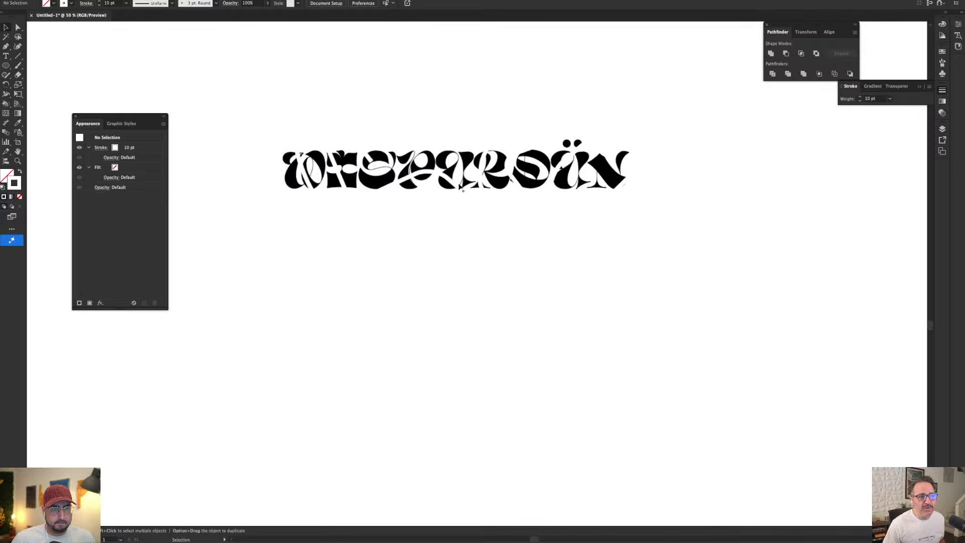
Scale the white contour-line group down to about 489 px wide over the lettering
left_click(459, 187)
scroll(462, 191, "up", 4)
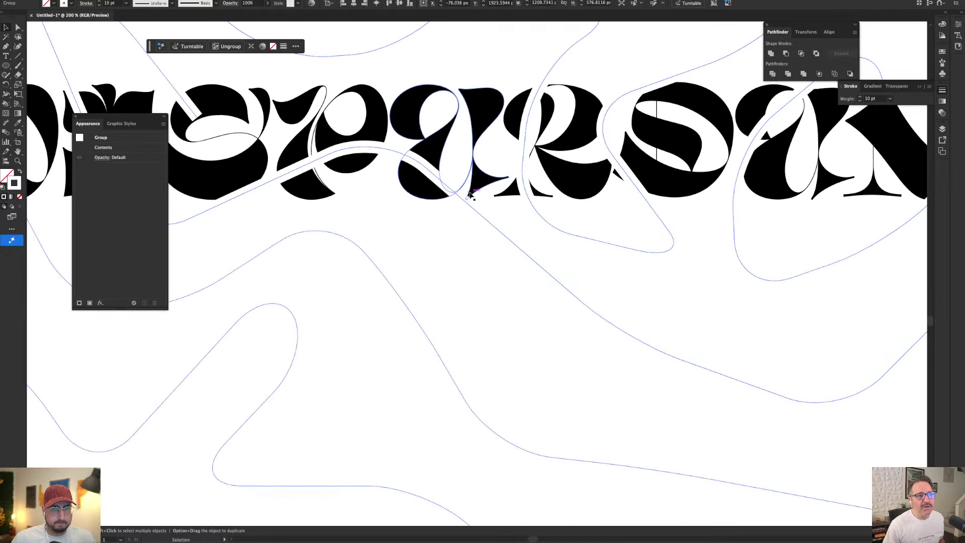
scroll(471, 195, "down", 3)
key("s")
left_click_drag(674, 64, 528, 213)
key("v")
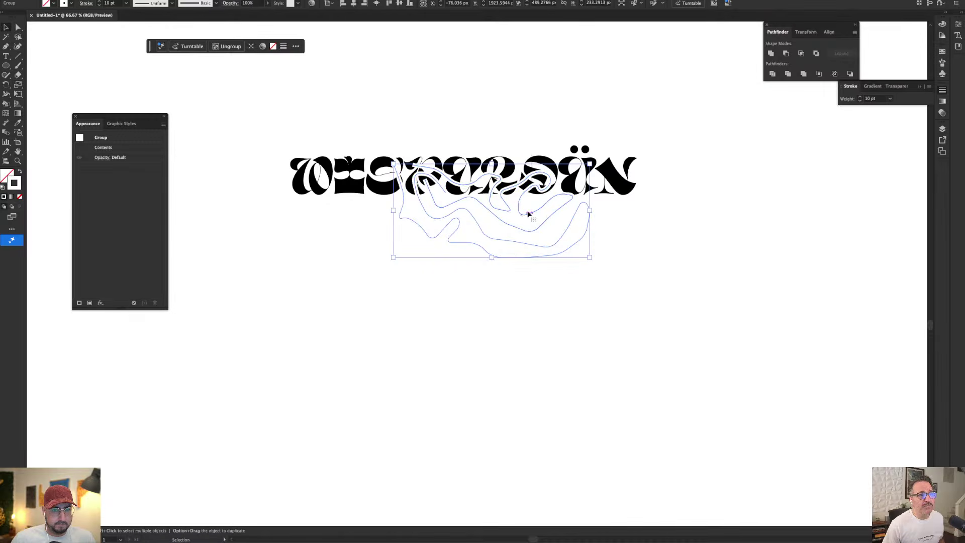
Reduce the stroke weight of the scaled contour-line group to 4 pt
left_click(866, 100)
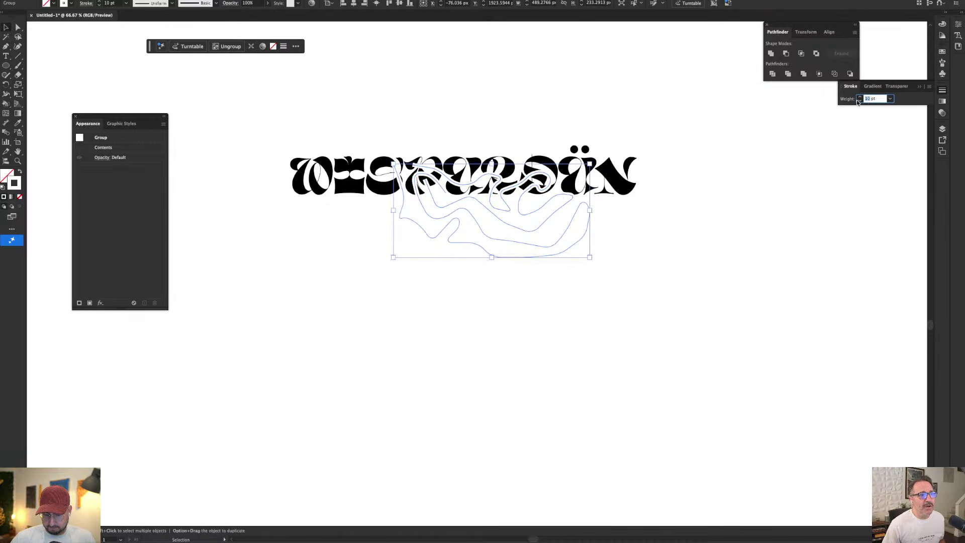
type("4")
key("Return")
key("Delete")
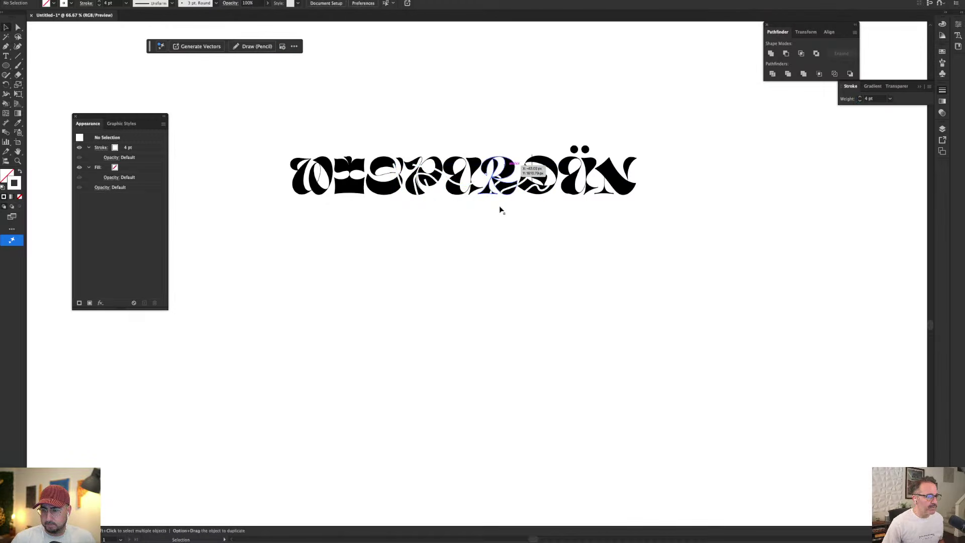
Move the contour-line group over the first few letters of the wordmark
left_click_drag(494, 216, 360, 195)
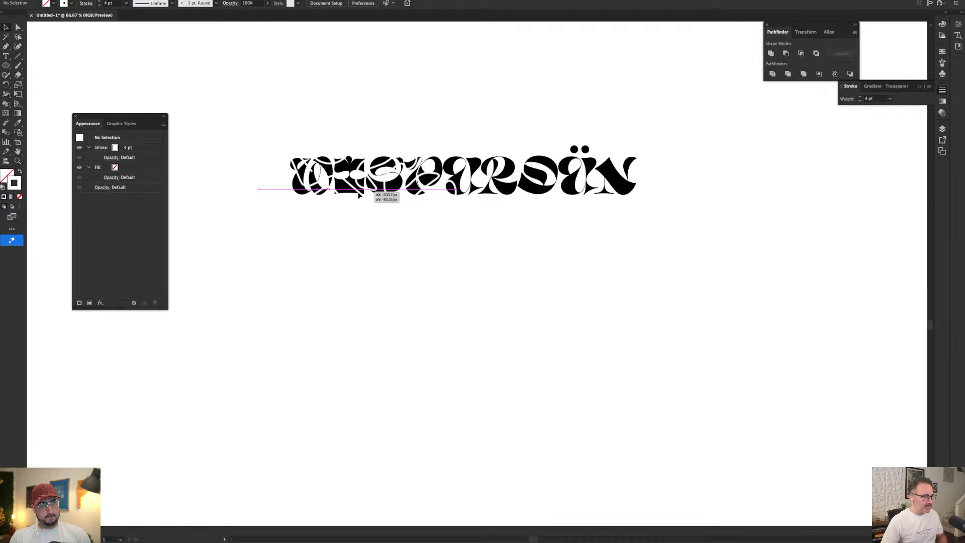
left_click_drag(360, 194, 339, 185)
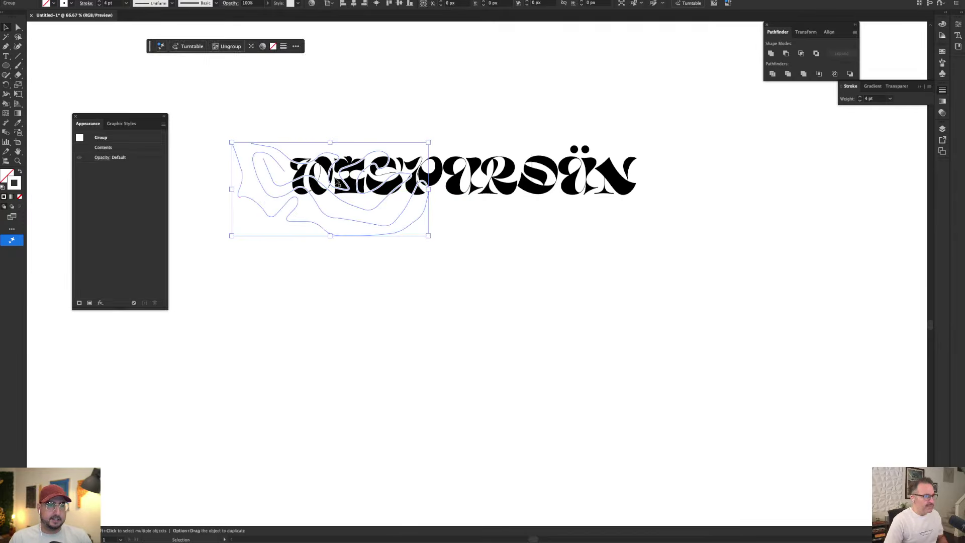
left_click(419, 64)
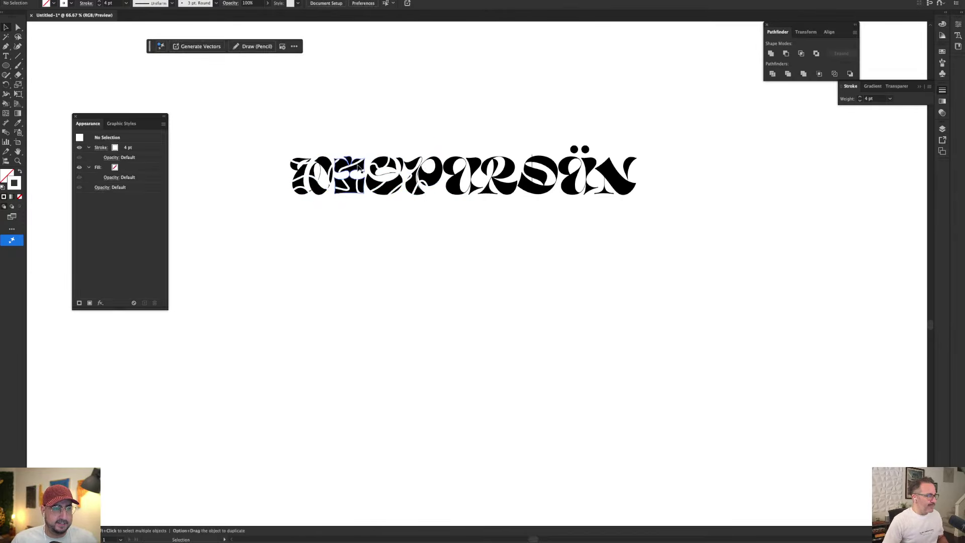
left_click(256, 151)
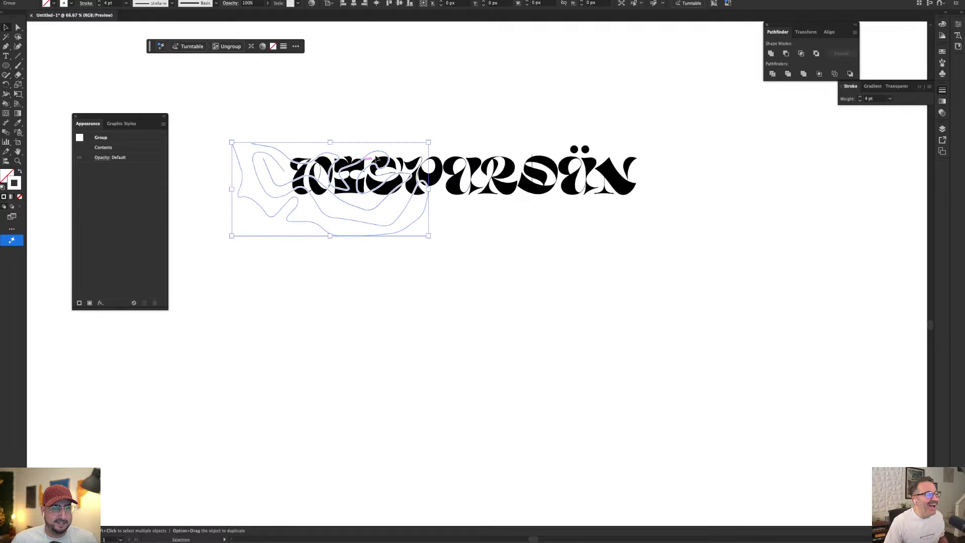
left_click(436, 126)
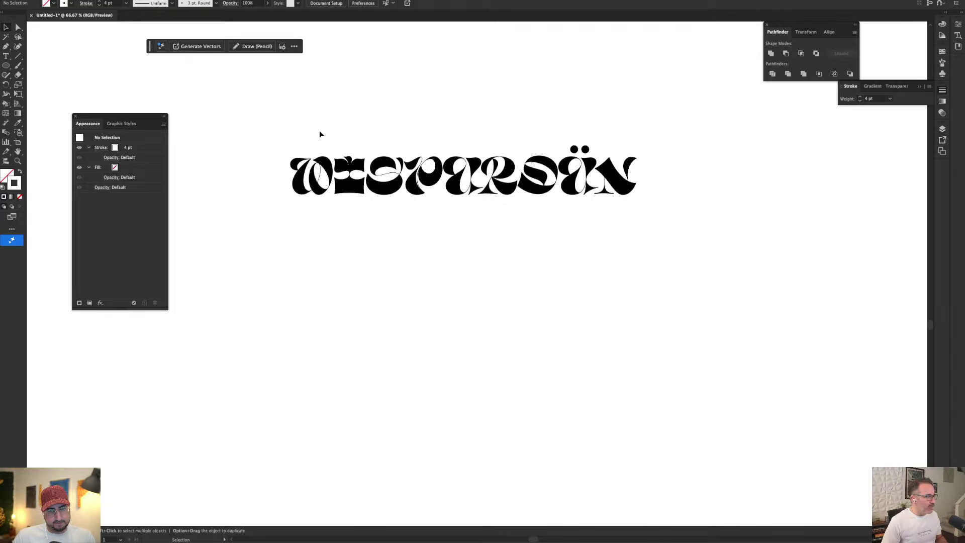
Try a tan swatch as the fill of the black lettering group
left_click_drag(745, 271, 745, 271)
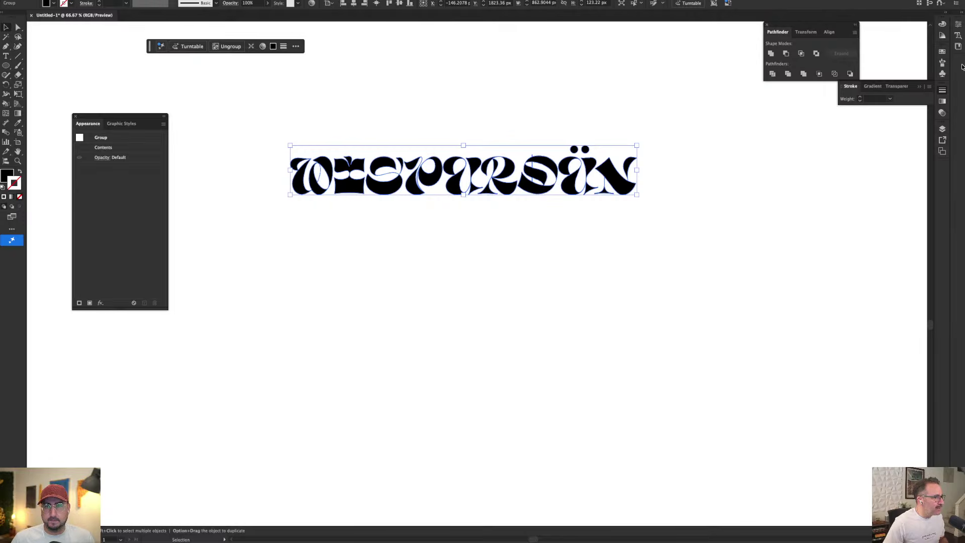
left_click(945, 52)
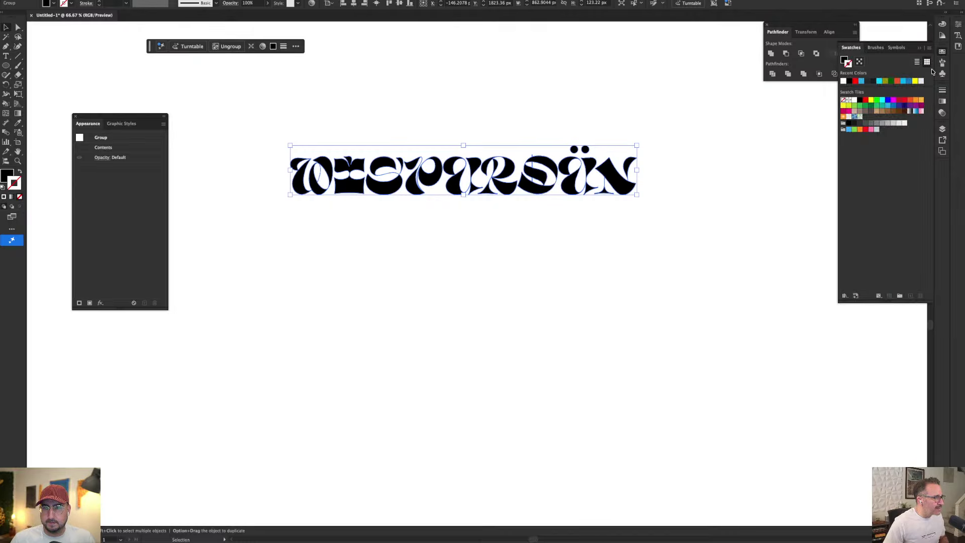
left_click(877, 110)
left_click(667, 189)
key("ctrl+a")
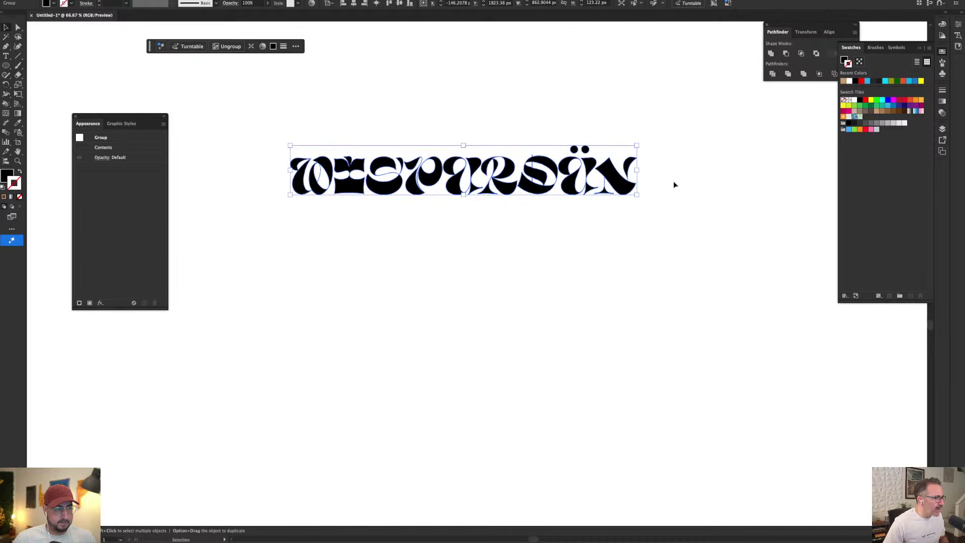
key("slash")
key("ctrl+z")
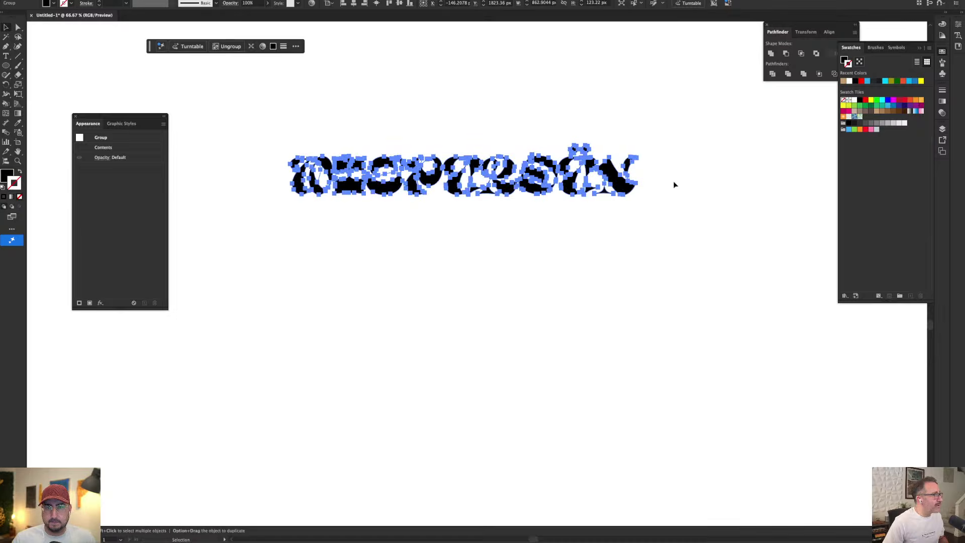
left_click(877, 111)
left_click(701, 165)
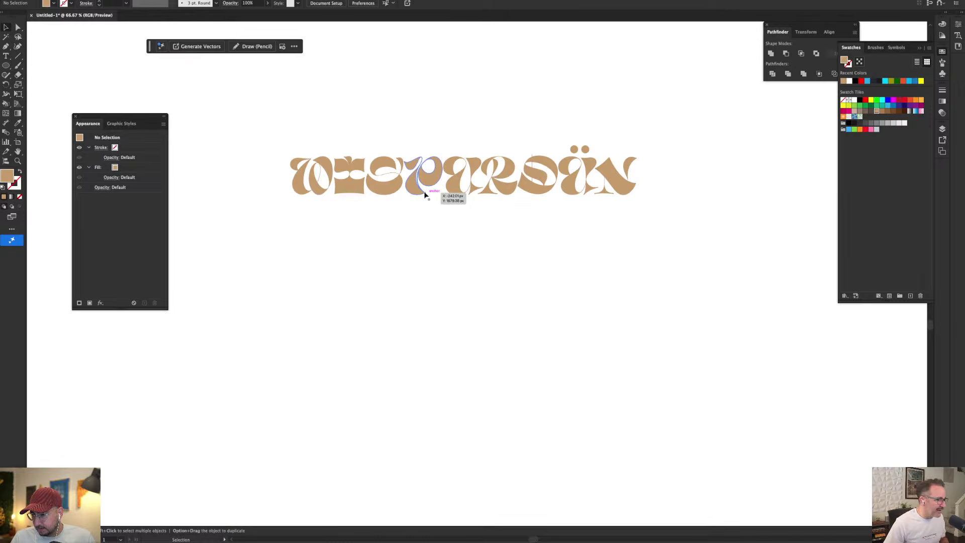
Undo the tan recolouring and restore the contour-line group over the black lettering
key("a")
key("ctrl+z")
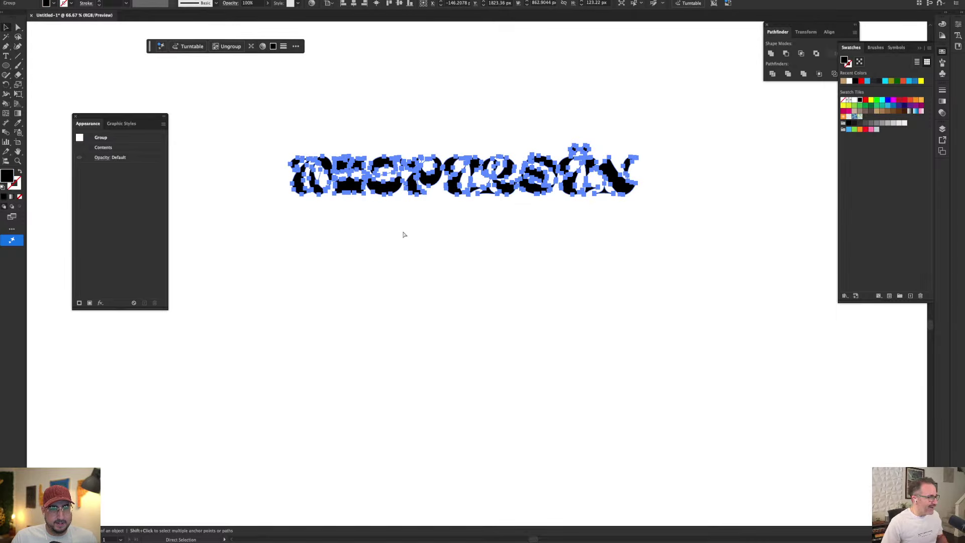
left_click(405, 235)
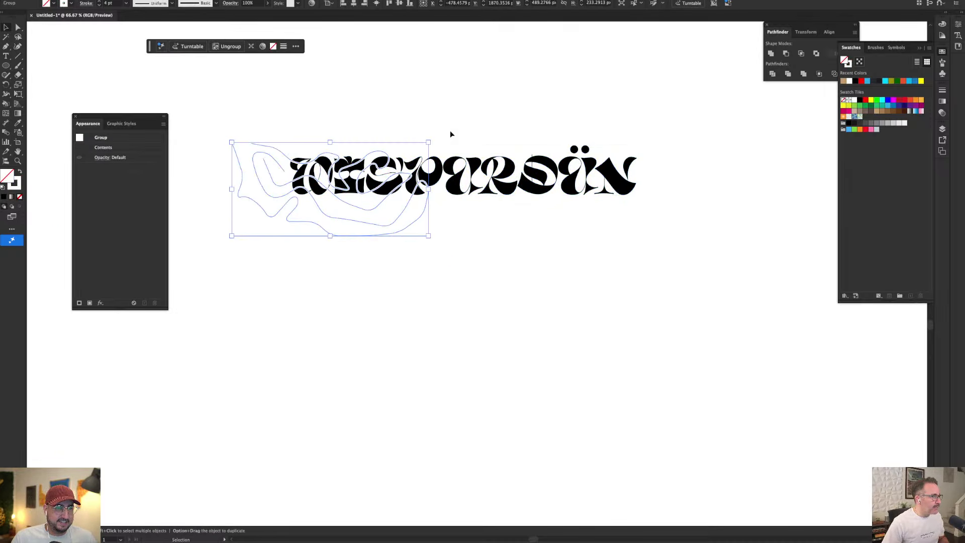
Shift the contour-line group slightly up and left, and fill the lettering with the tan swatch
left_click_drag(377, 226, 358, 207)
left_click(476, 181)
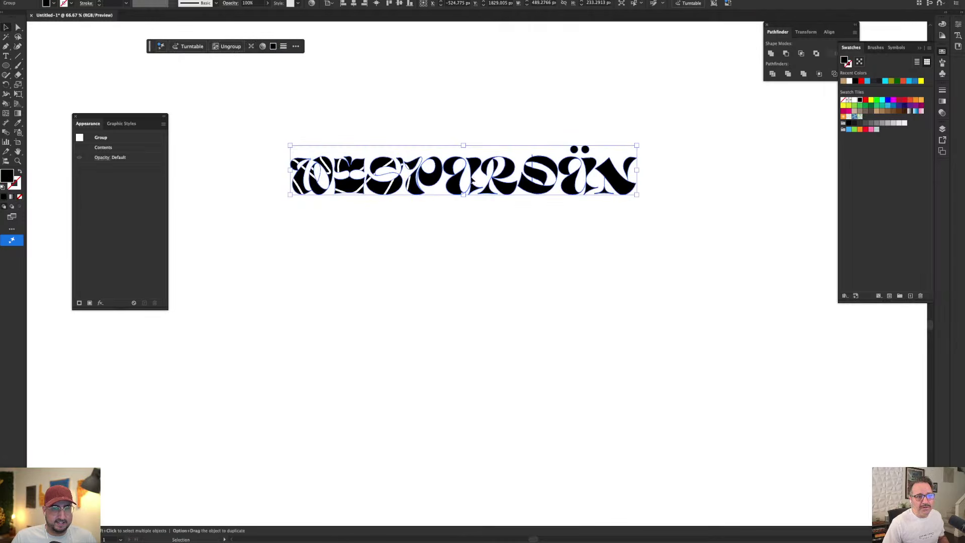
left_click(879, 111)
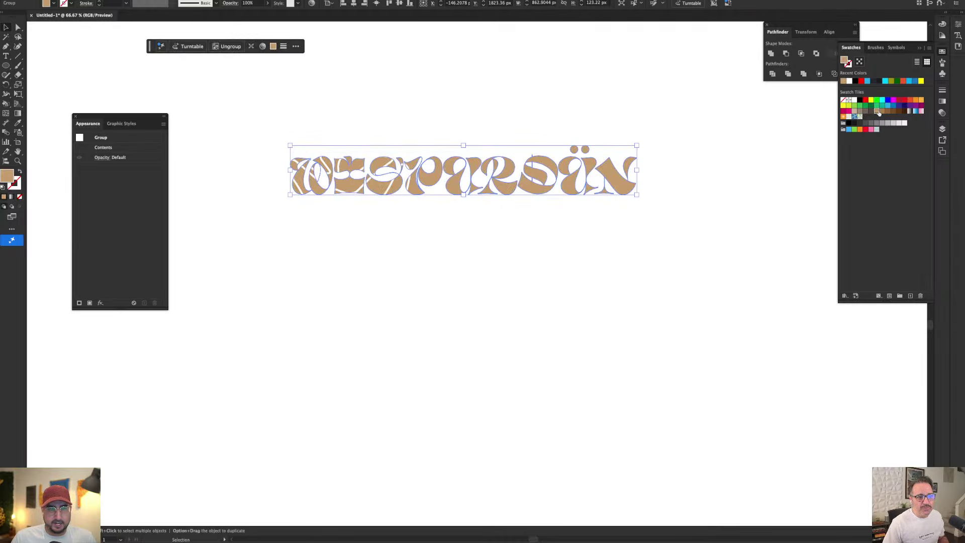
Send the contour-line group behind the lettering and set its stroke to the same tan swatch
left_click(327, 163)
key("ctrl+shift+bracketleft")
left_click(867, 112)
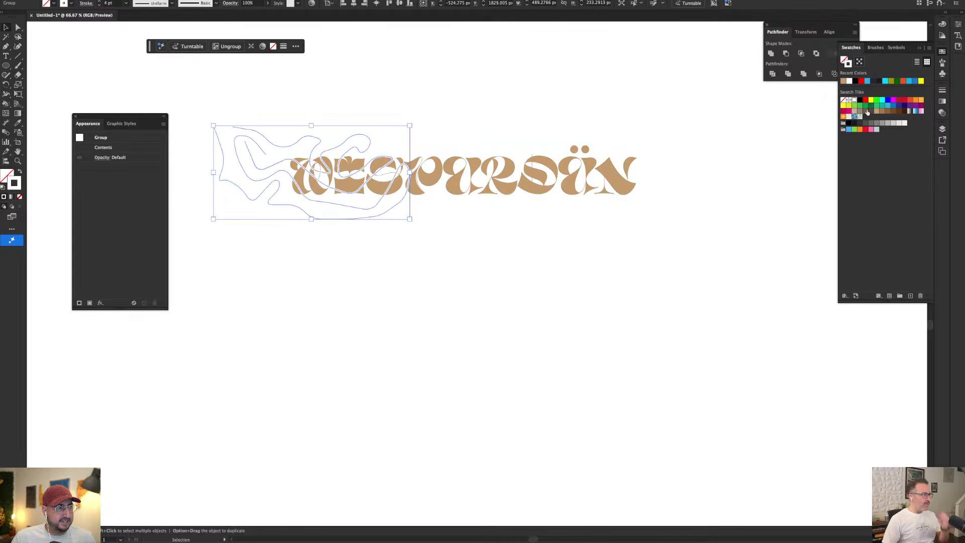
left_click(877, 112)
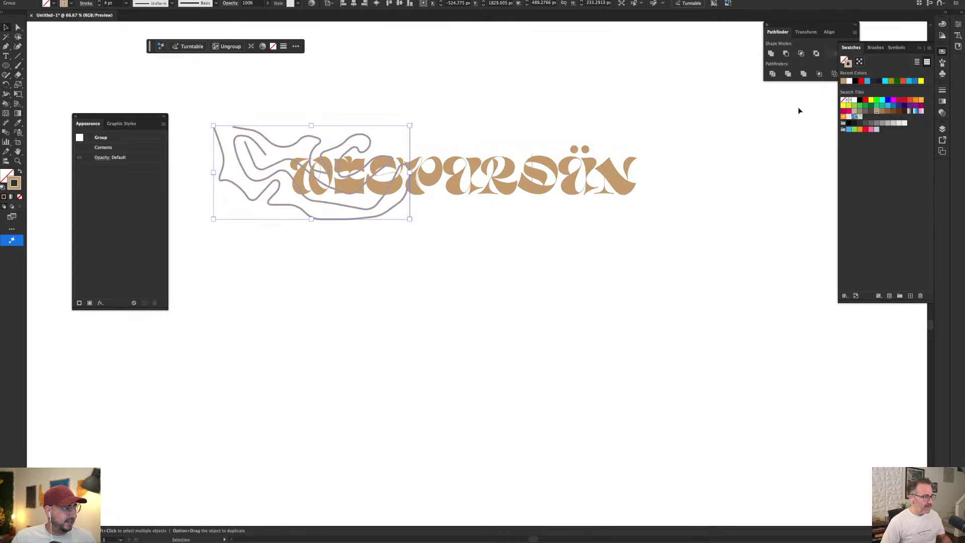
Duplicate the contour-line group twice across the tan lettering, rotating one copy over its middle and another over its end
left_click(422, 120)
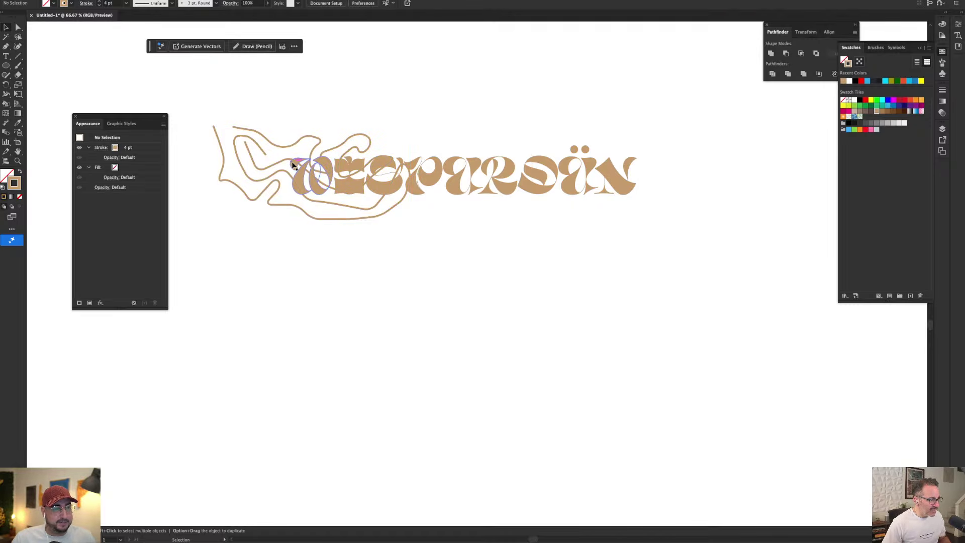
mouse_move(287, 162)
left_mouse_down()
mouse_move(268, 149)
mouse_move(301, 134)
mouse_move(431, 137)
left_mouse_up()
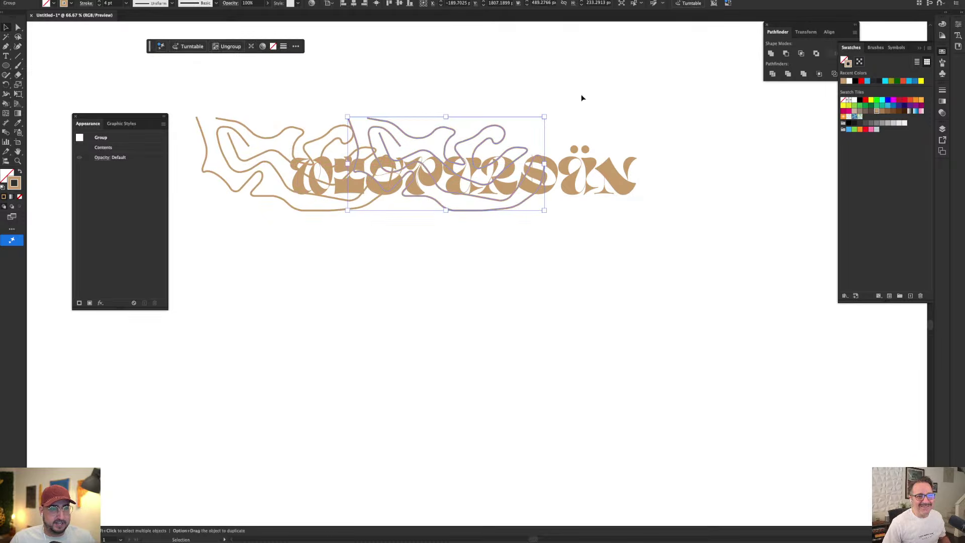
key("r")
mouse_move(582, 98)
left_mouse_down()
mouse_move(302, 89)
mouse_move(274, 122)
mouse_move(318, 104)
left_mouse_up()
key("v")
left_click_drag(435, 119, 570, 124)
key("r")
left_click_drag(573, 121, 463, 120)
key("v")
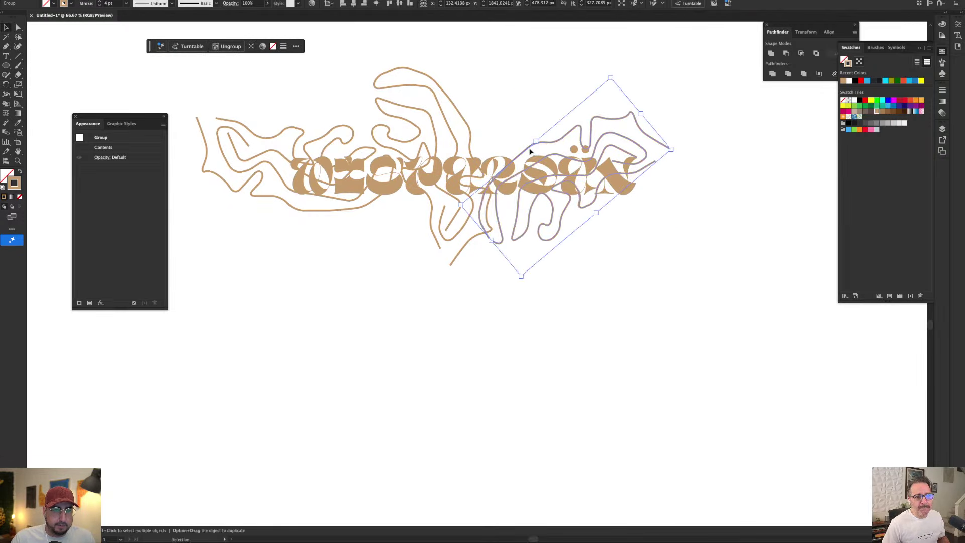
Place another copy of the contour-line group above the lettering's middle and rotate it nearly upright
left_click_drag(533, 149, 524, 61)
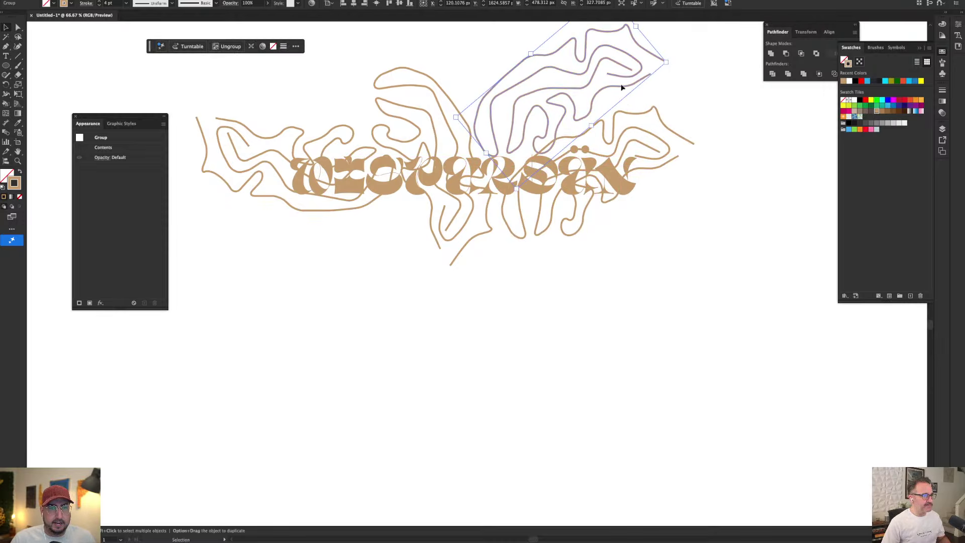
key("r")
left_click_drag(622, 89, 559, 54)
key("v")
left_click_drag(550, 97, 457, 60)
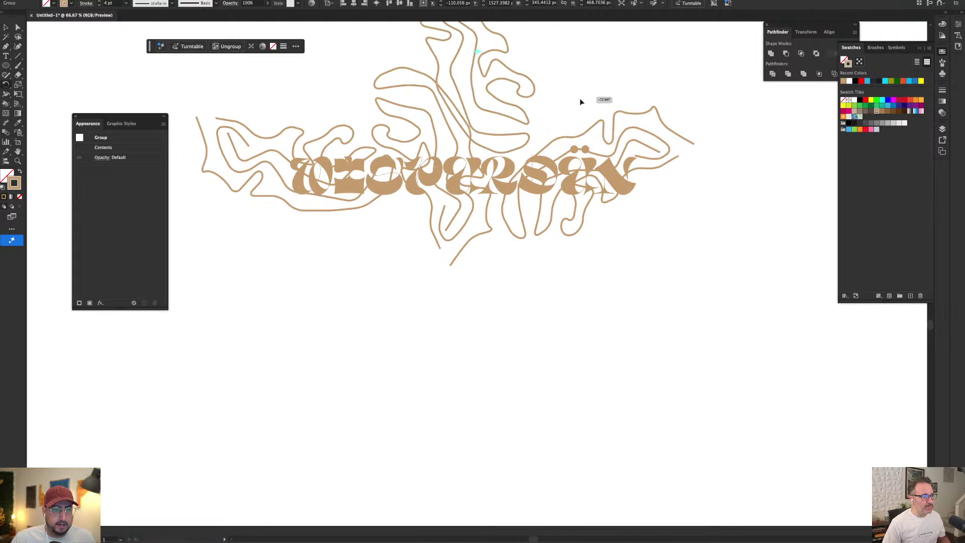
left_click_drag(579, 100, 538, 132)
Place one more tilted copy of the contour-line group below the beginning of the lettering
left_click_drag(356, 210, 387, 275)
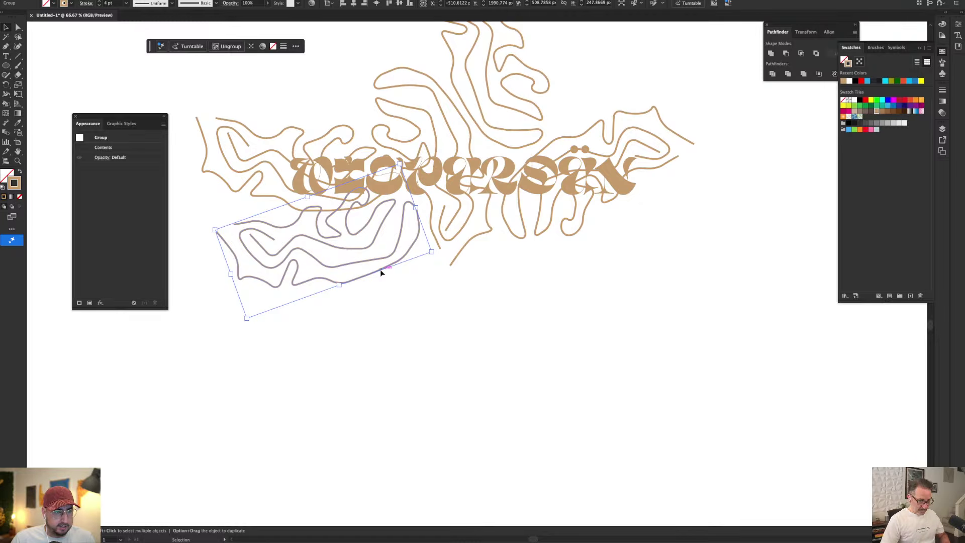
left_click_drag(381, 274, 388, 294)
left_click(484, 299)
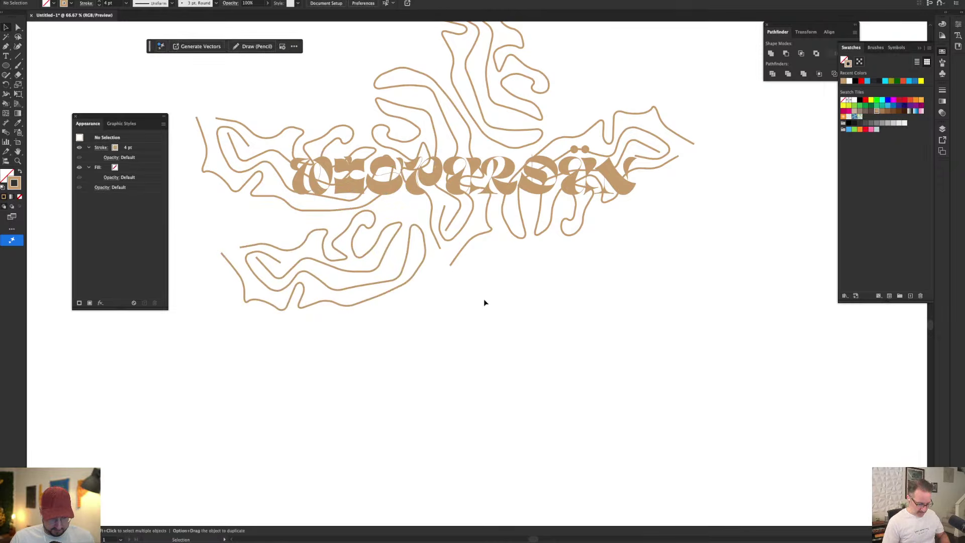
Draw a rectangle about 900 by 128 px around the lettering and clip all contour-line groups to it with a clipping mask
key("m")
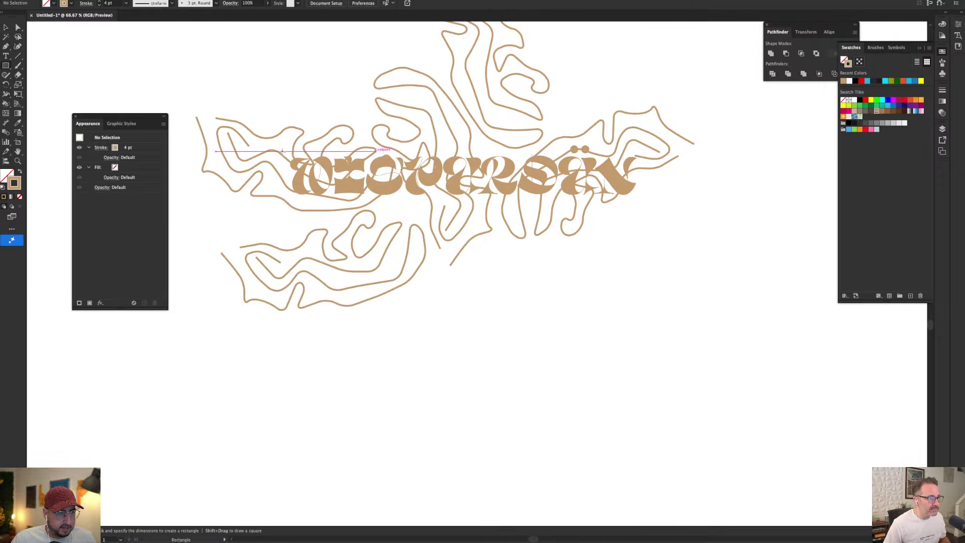
left_click_drag(282, 151, 644, 203)
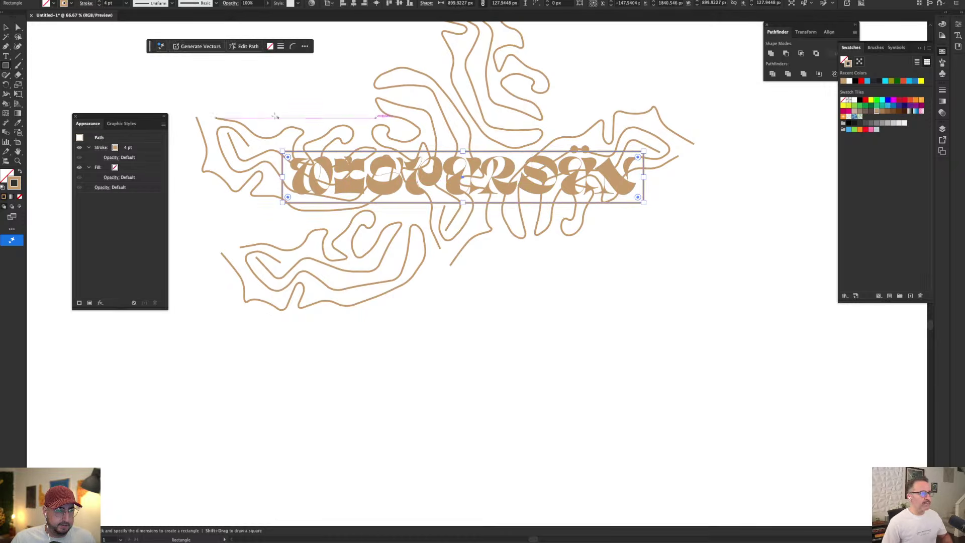
key("v")
key("ctrl+a")
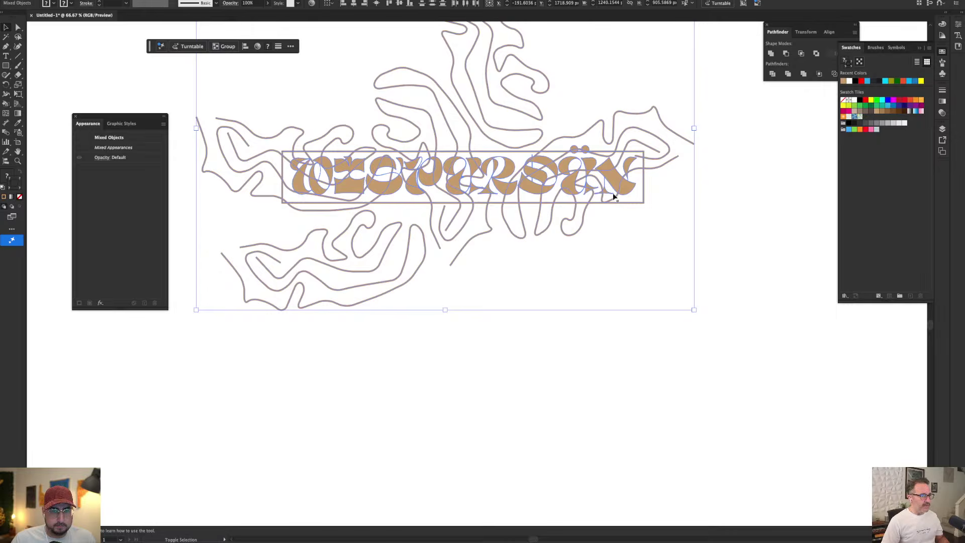
right_click(495, 157)
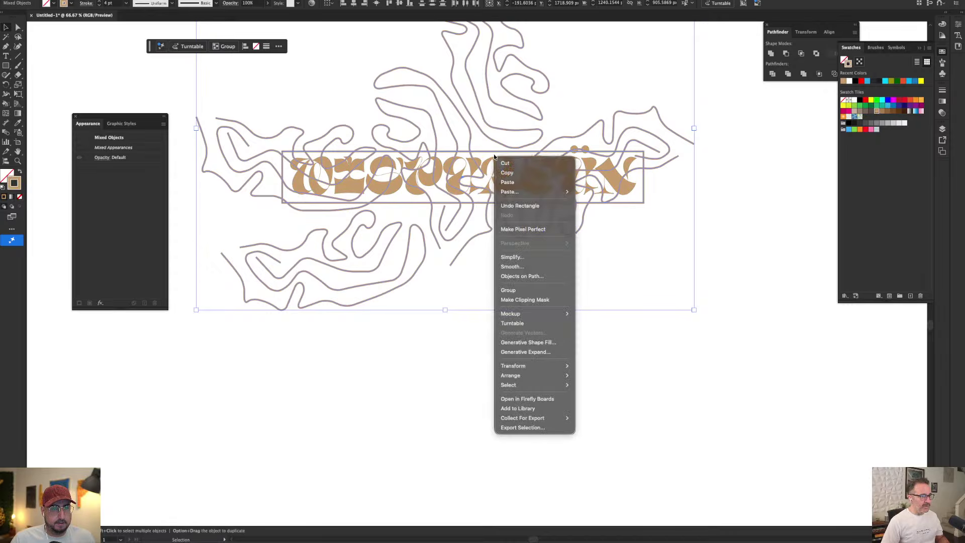
left_click(545, 300)
left_click(689, 261)
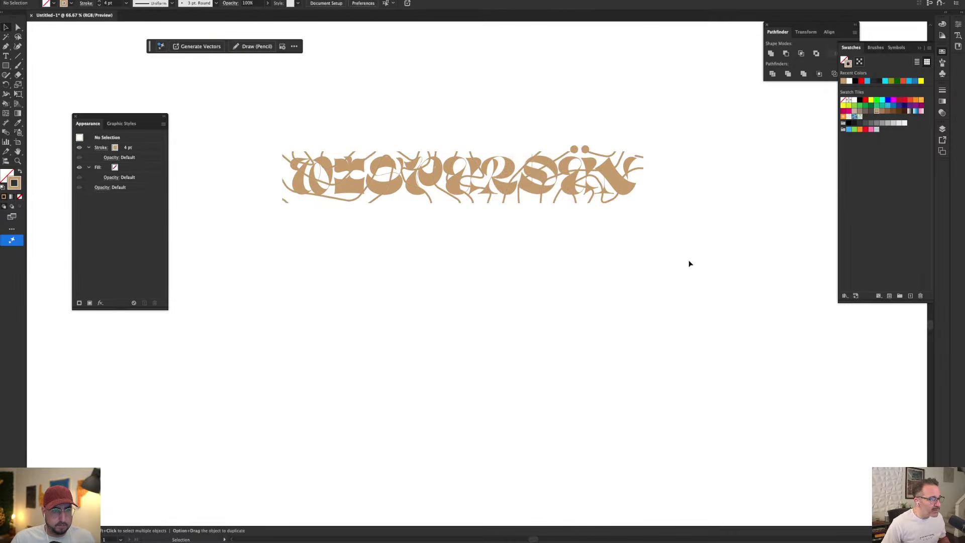
Delete the clipped contour-line group, keeping the tan lettering
left_click(591, 203)
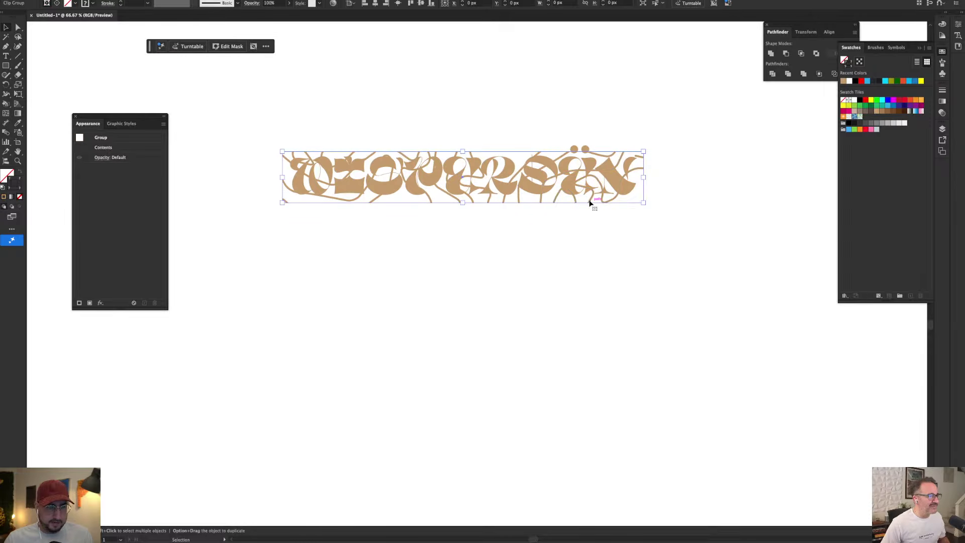
key("Delete")
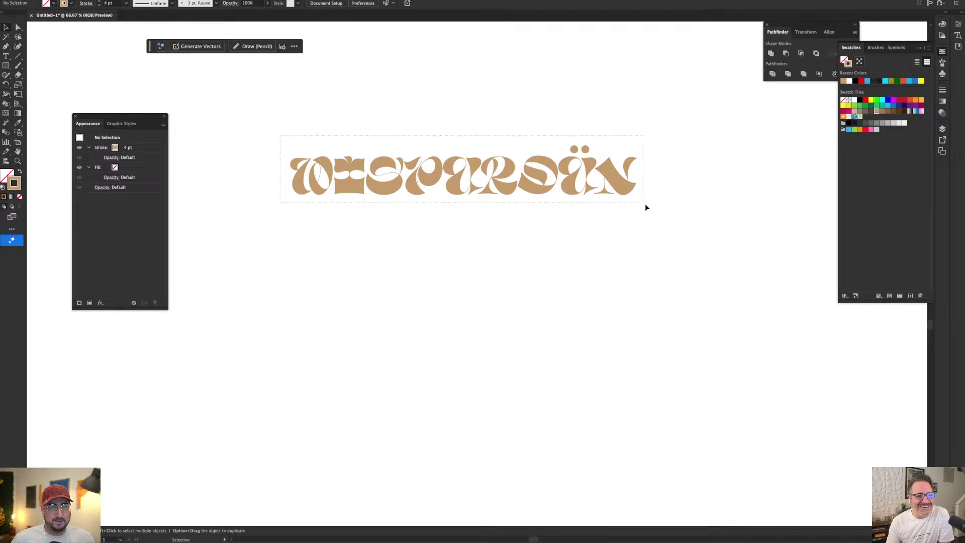
left_click_drag(646, 207, 645, 206)
left_click(592, 219)
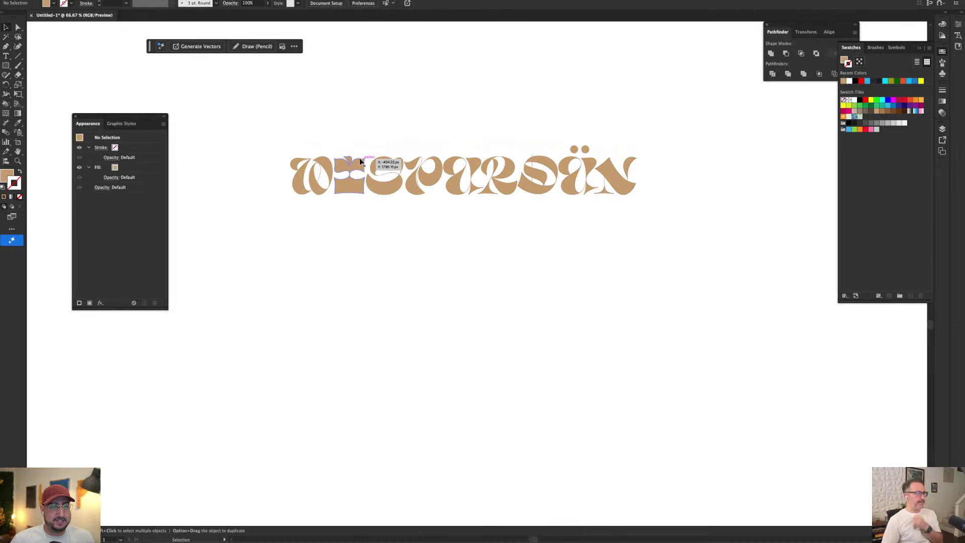
left_click(436, 171)
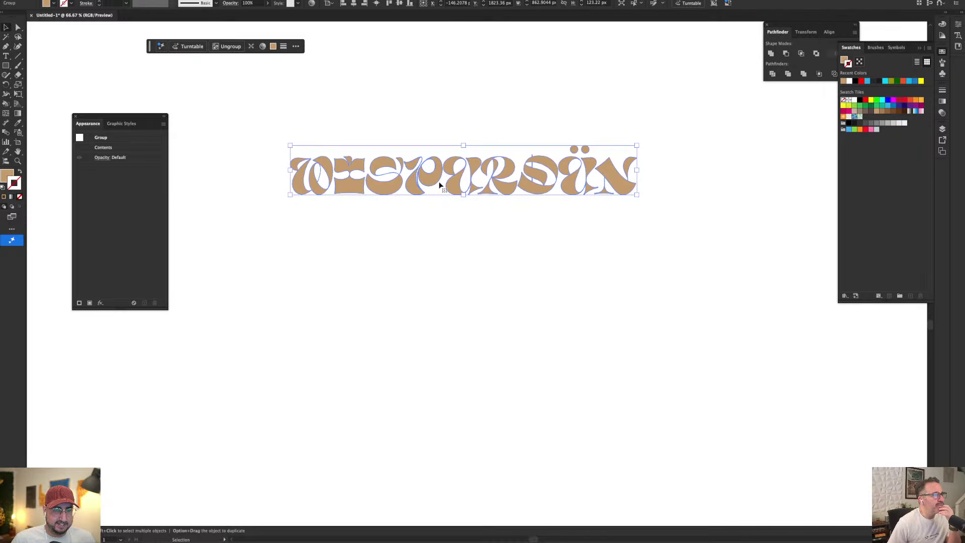
left_click(463, 257)
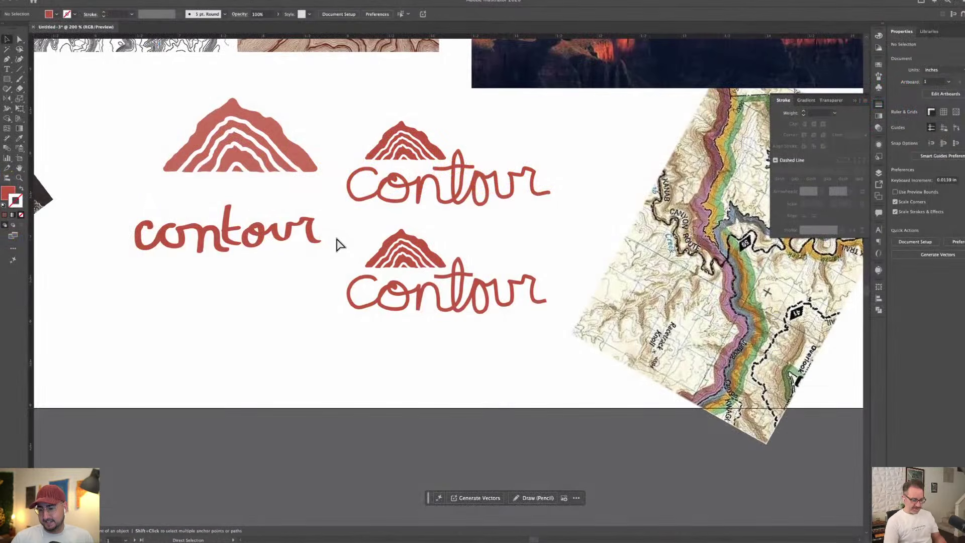
Round both corners at the open end of the letter c in the lower small contour logo, about 0.0128 in radius
scroll(334, 234, "up", 5)
scroll(394, 403, "up", 5)
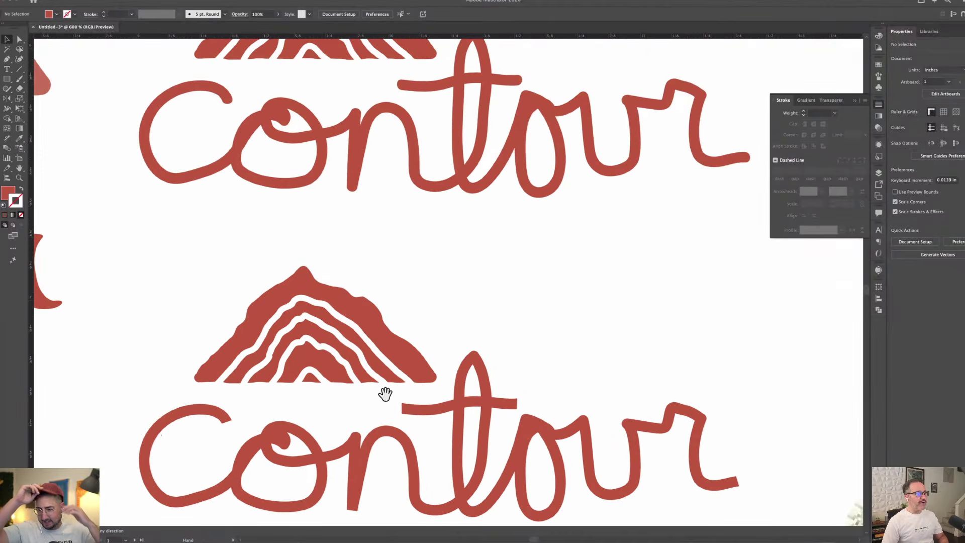
scroll(388, 401, "down", 3)
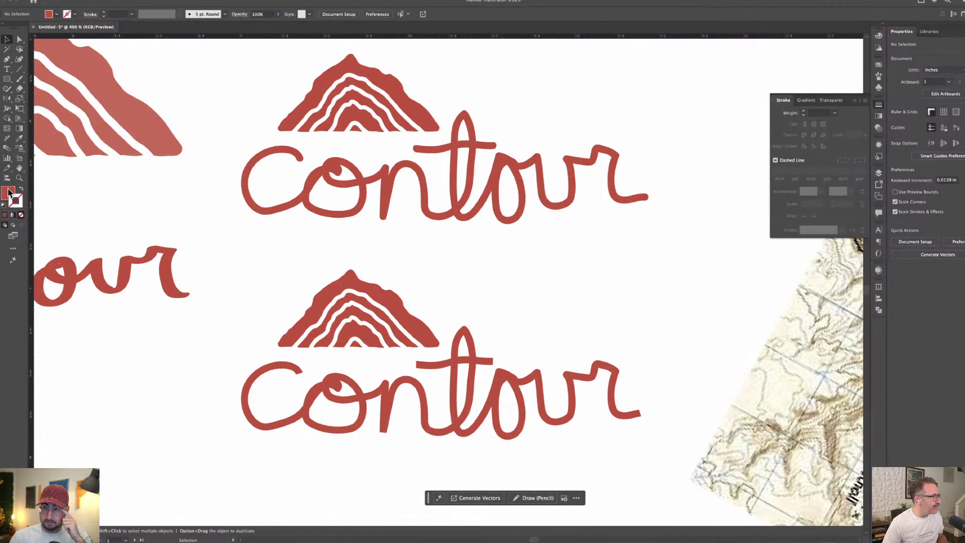
left_click(19, 178)
left_click(394, 384)
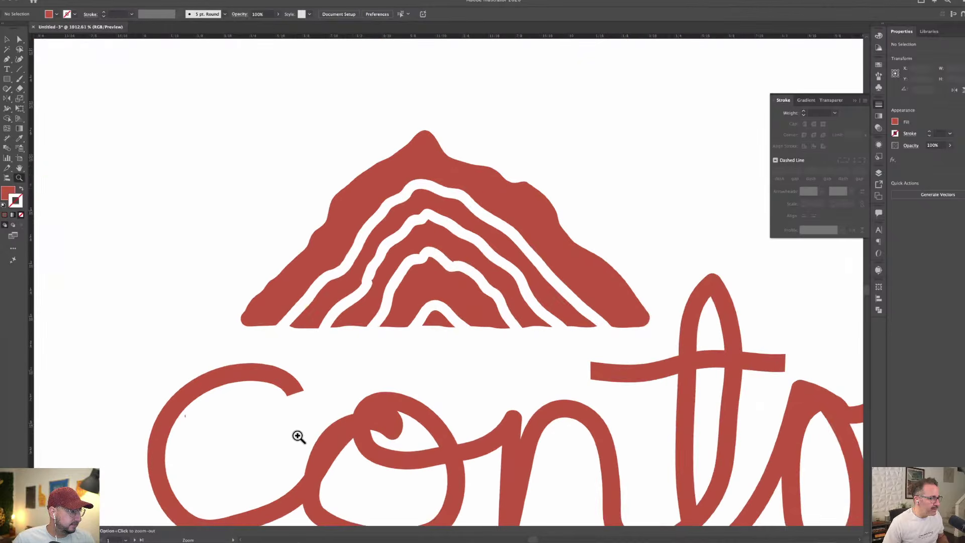
left_click(297, 437)
left_click(19, 38)
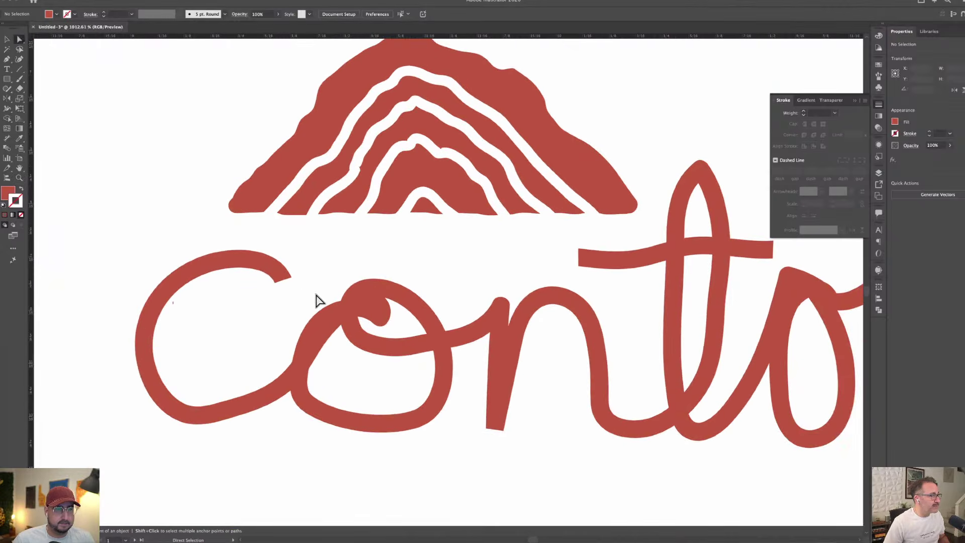
left_click(291, 278)
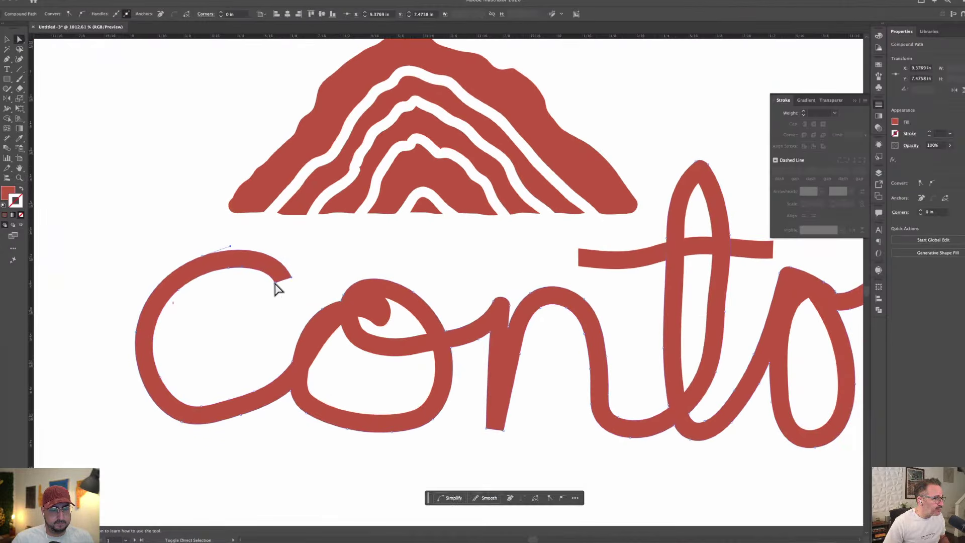
left_click(363, 274)
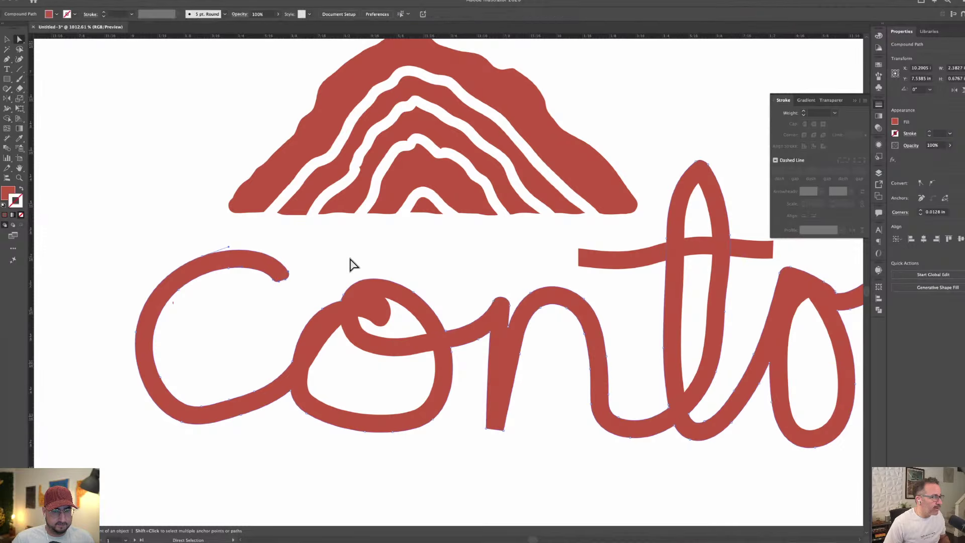
Round both ends of the t's crossbar, about 0.0071 in at its start and 0.0103 in at its far end
left_click_drag(394, 283, 295, 308)
left_click(370, 300)
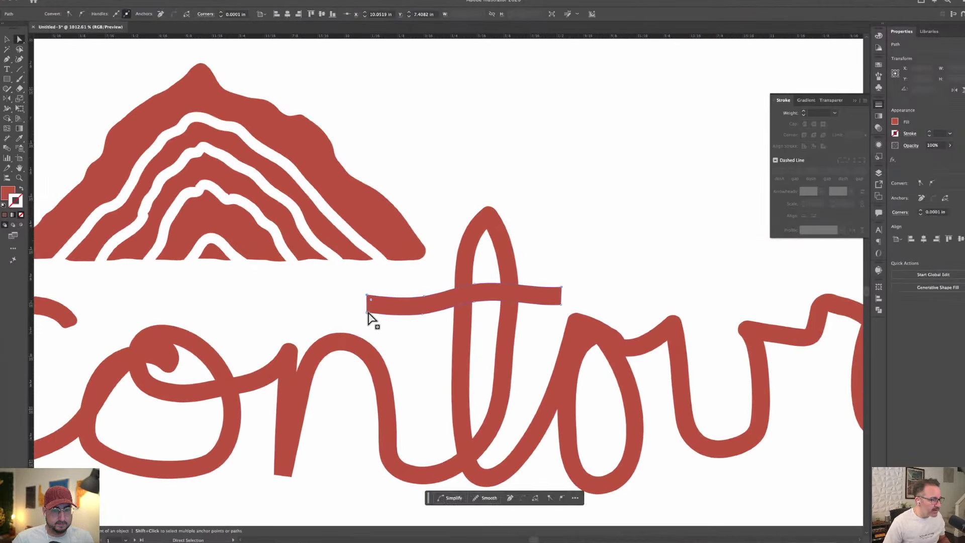
left_click(369, 313)
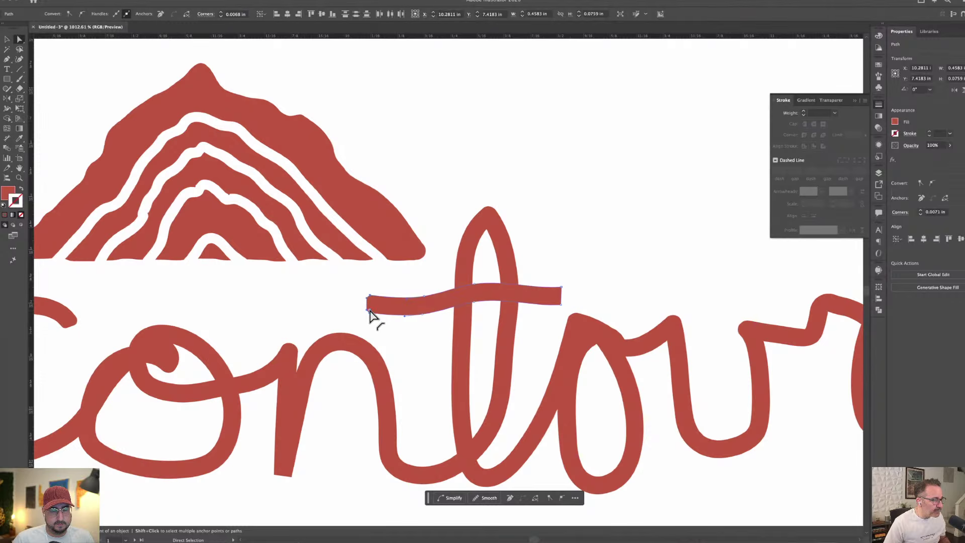
left_click(561, 305)
left_click(559, 305, "shift")
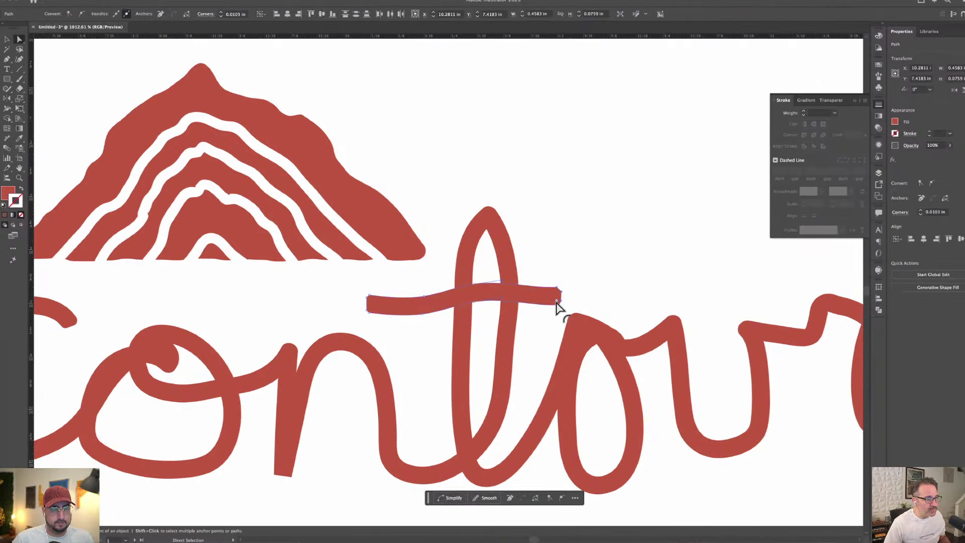
left_click(633, 289)
Round both corners at the tail end of the letter r to a radius of about 0.0065 in
scroll(553, 272, "right", 7)
scroll(553, 271, "down", 2)
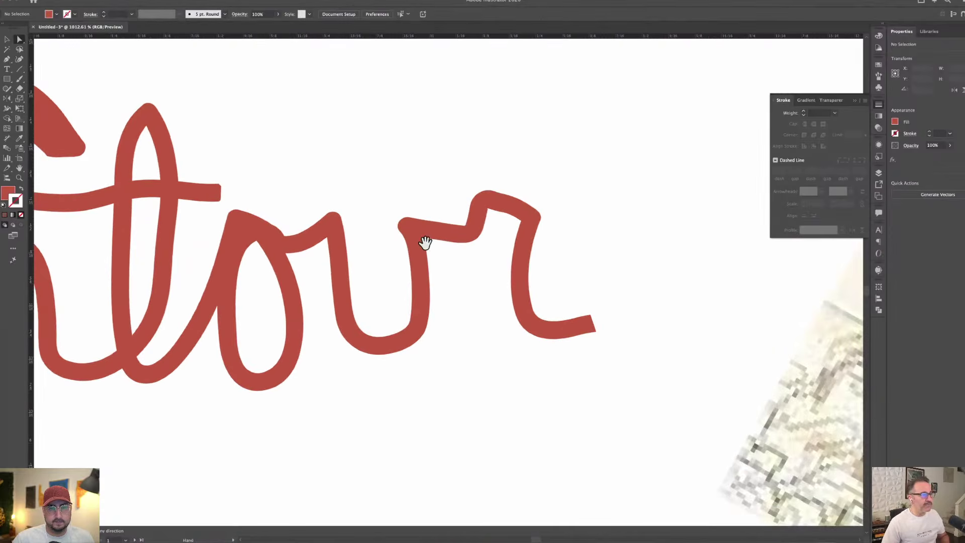
left_click(592, 326)
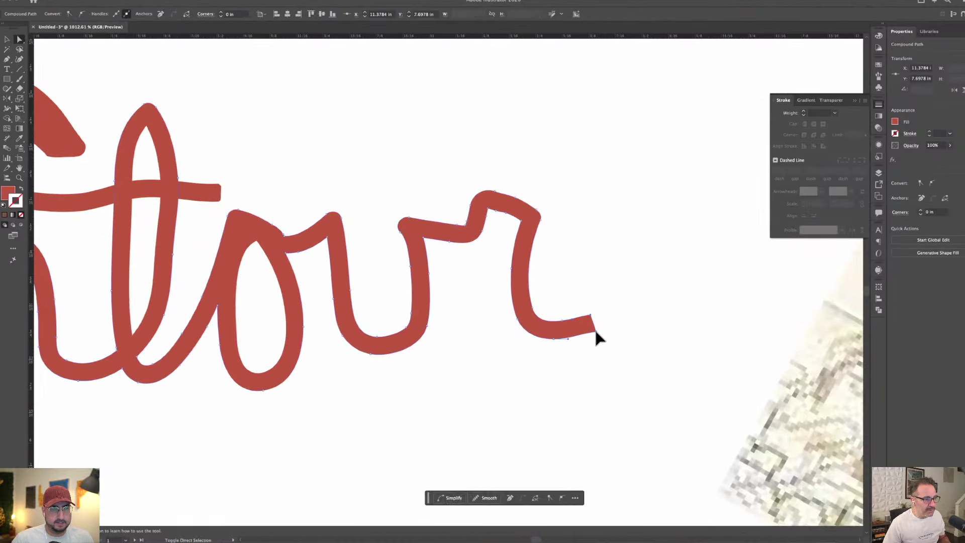
key("v")
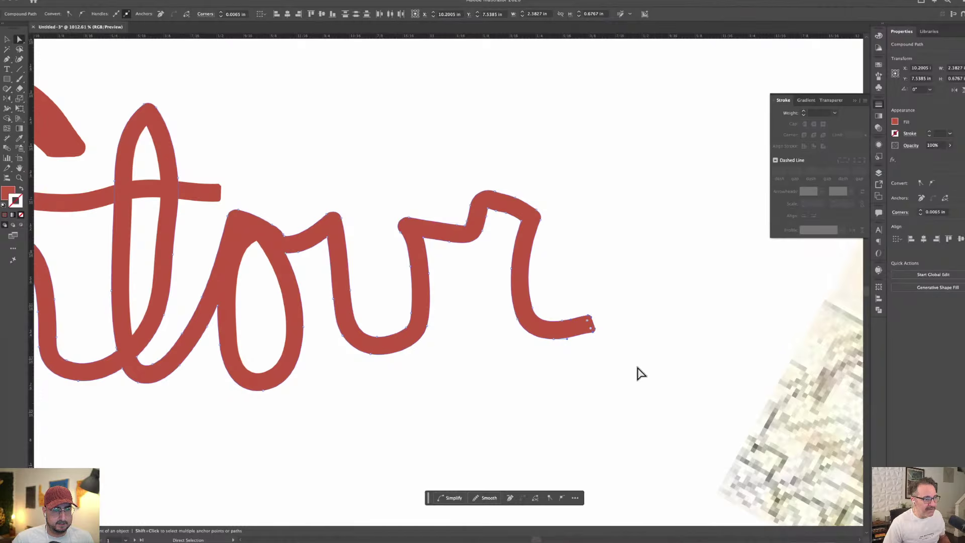
left_click(637, 372)
Scale the mountain of the lower small contour logo down slightly, to about 0.96 in wide
scroll(637, 372, "down", 8)
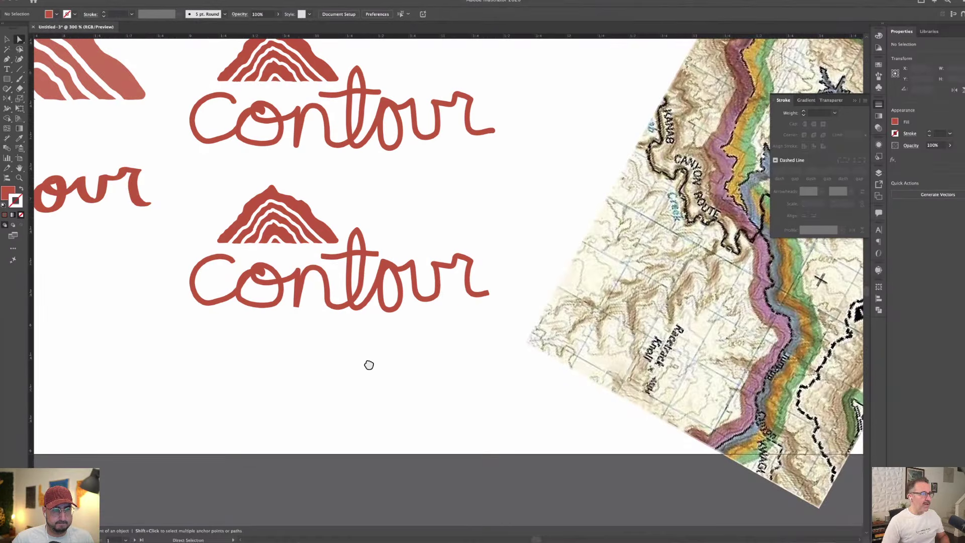
left_click_drag(368, 364, 583, 426)
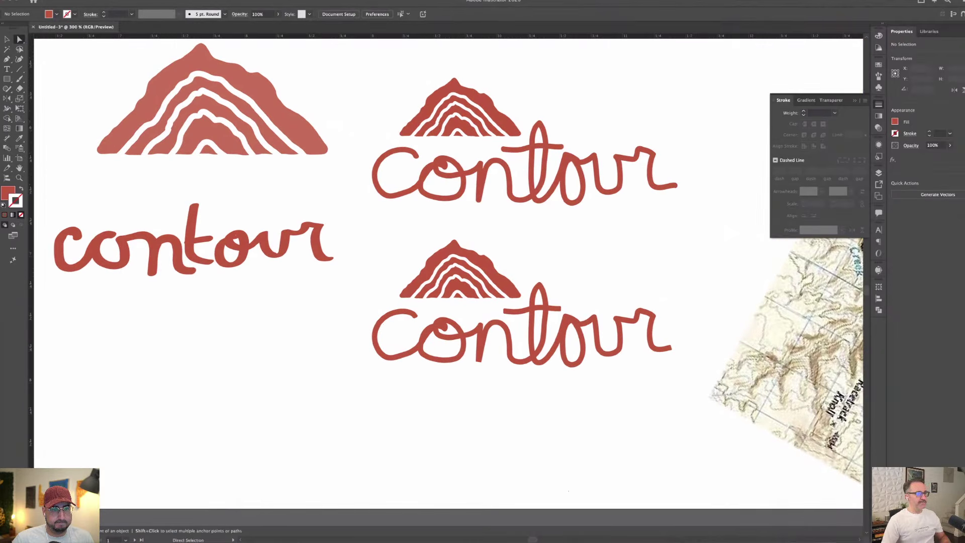
left_click(8, 40)
left_click_drag(400, 237, 513, 302)
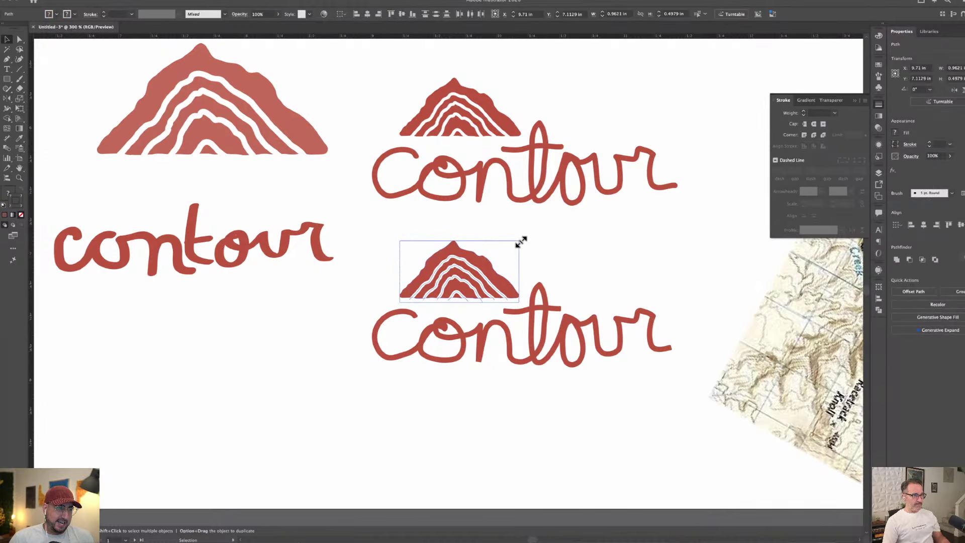
left_click(583, 247)
key("a")
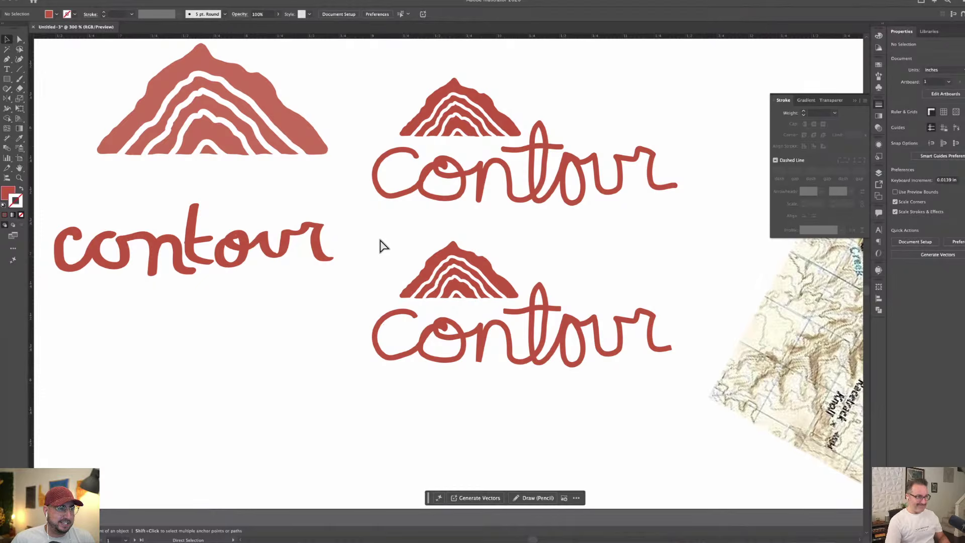
Move the large contour logo below the artboard and the upper small logo out of the way of the lower one
key("super+minus")
key("v")
left_click_drag(170, 122, 362, 302)
left_click_drag(330, 164, 220, 479)
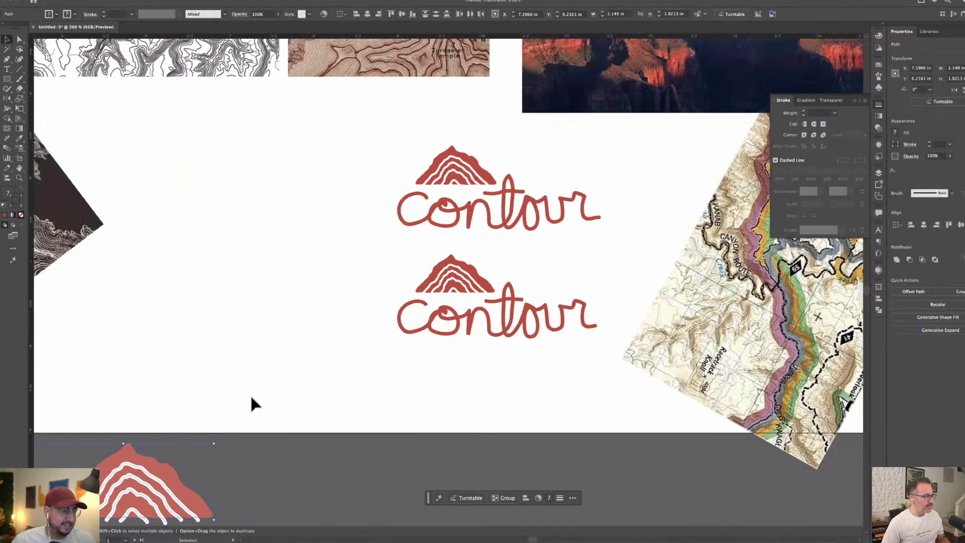
left_click_drag(595, 215, 206, 383)
left_click(588, 323)
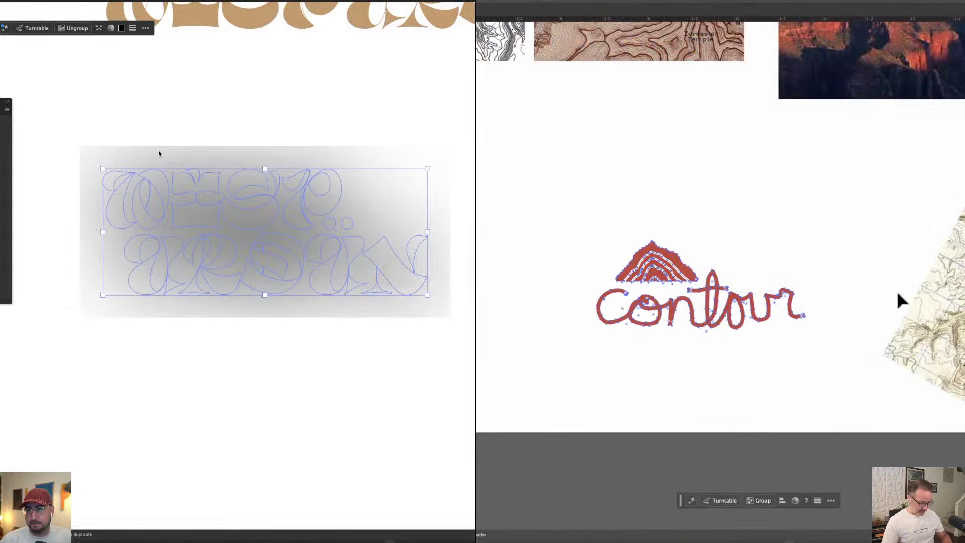
Delete all the river photos from the artboard beside the contour logo's artboard
left_click_drag(830, 290, 660, 313)
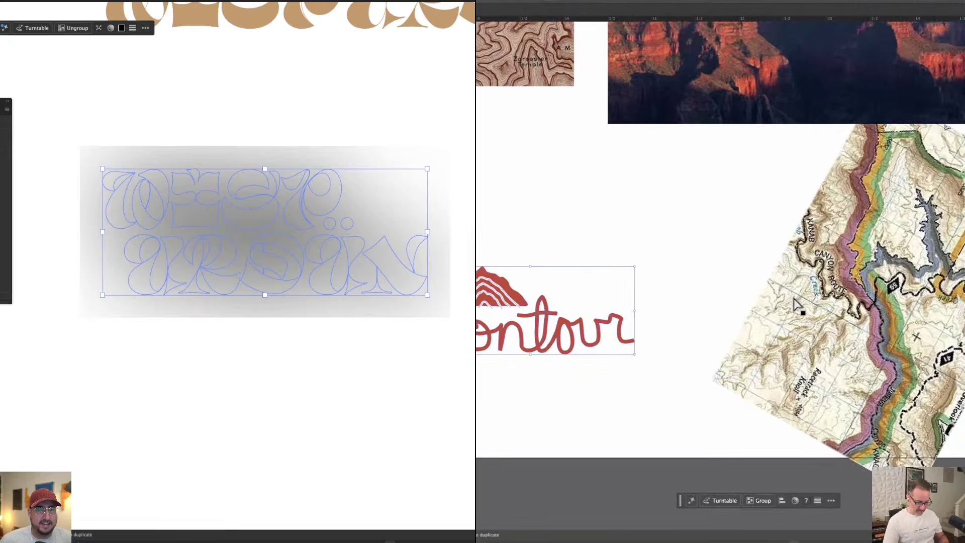
key("super+minus")
key("super+minus")
key("super+minus")
left_click_drag(962, 96, 676, 108)
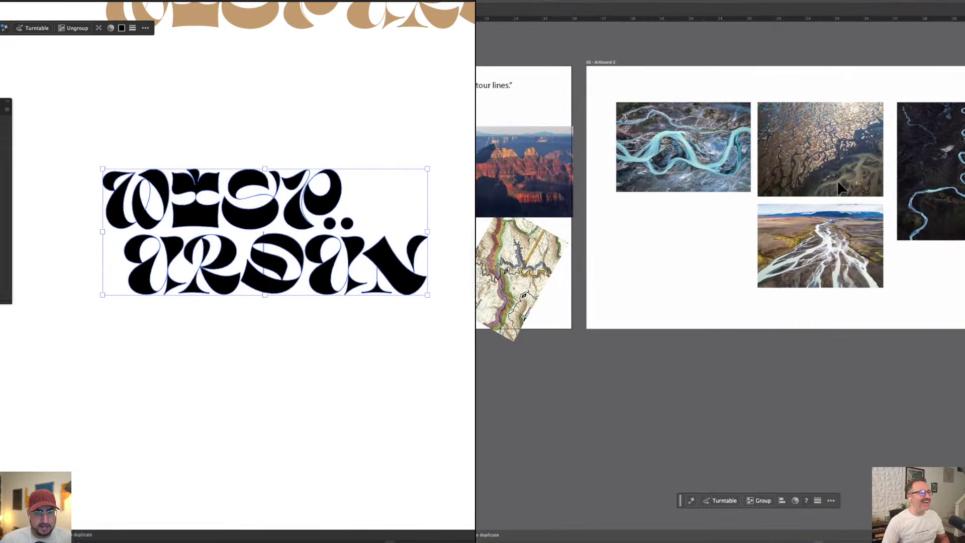
left_click_drag(673, 296, 960, 72)
key("Delete")
Paste the contour logo onto the emptied artboard, enlarge it, and place it in the artboard's upper-left area
key("super+v")
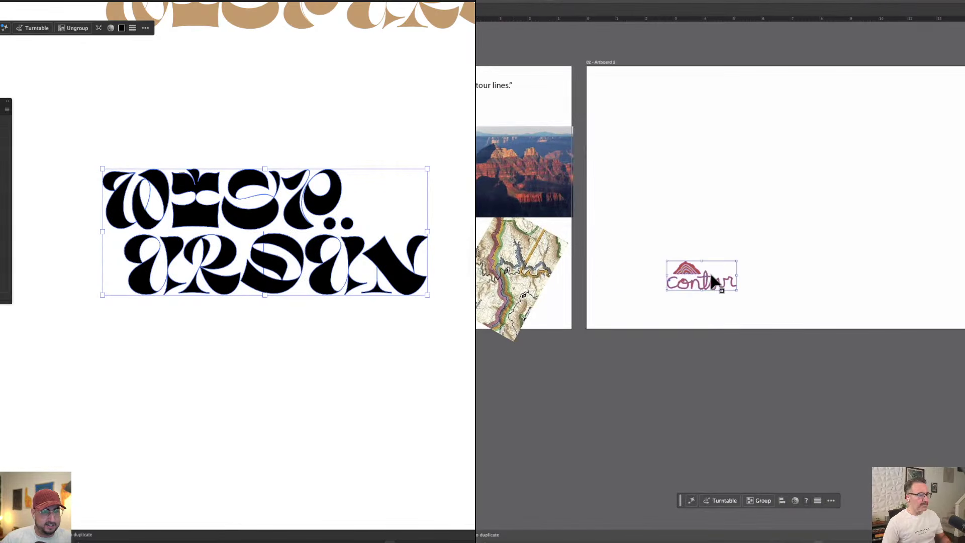
left_click_drag(739, 261, 788, 224)
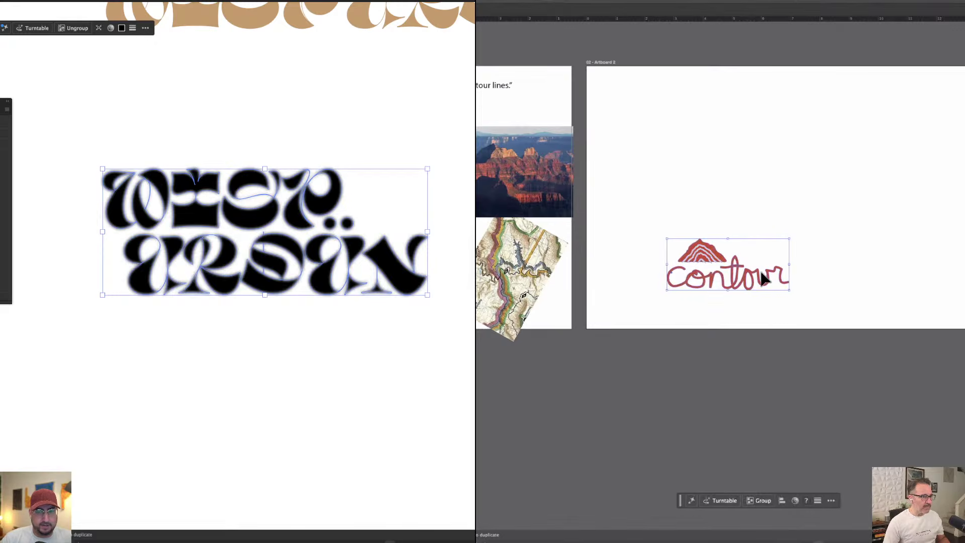
left_click_drag(758, 281, 762, 219)
left_click(776, 242)
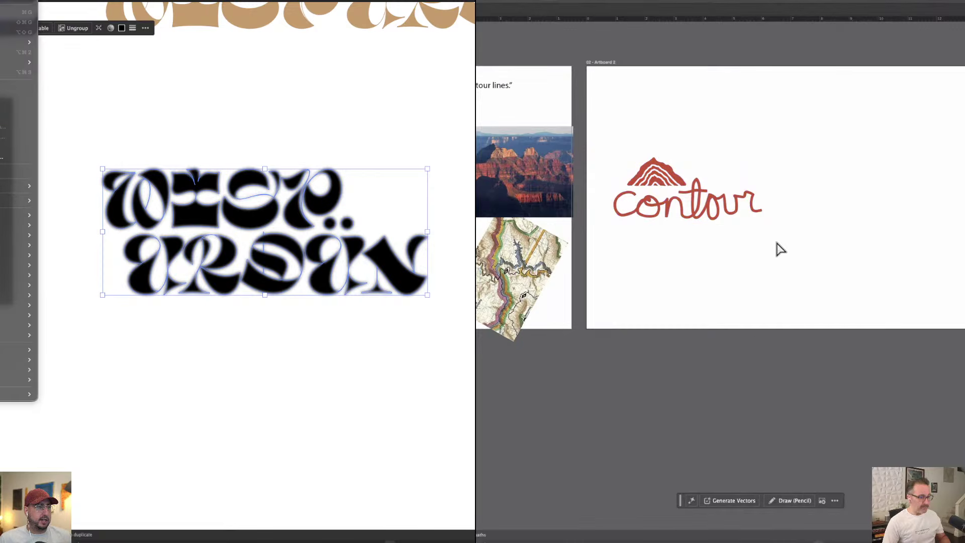
Trace the blurred lettering with the Black and White Logo preset and add the text "supply co." below the contour logo
key("super+equal")
key("super+equal")
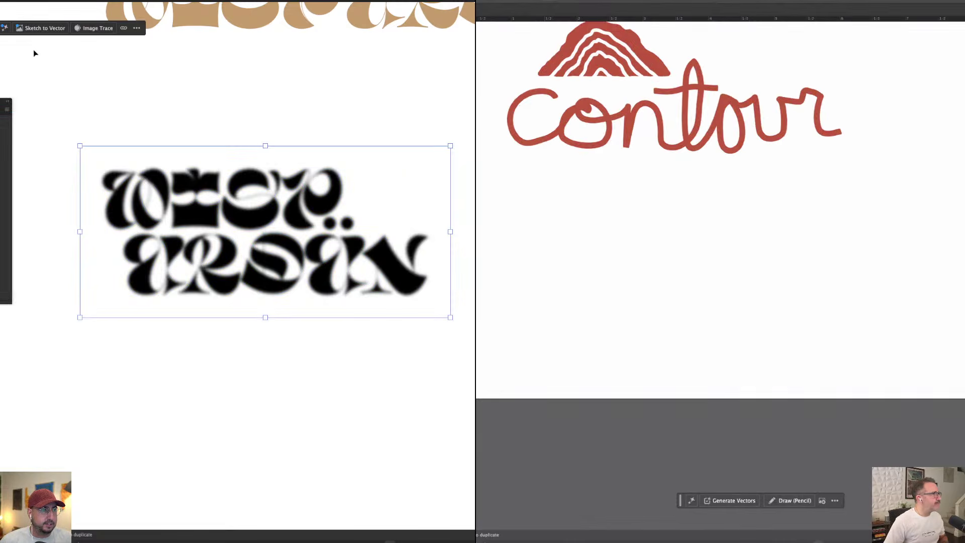
left_click(96, 28)
left_click(638, 234)
type("su")
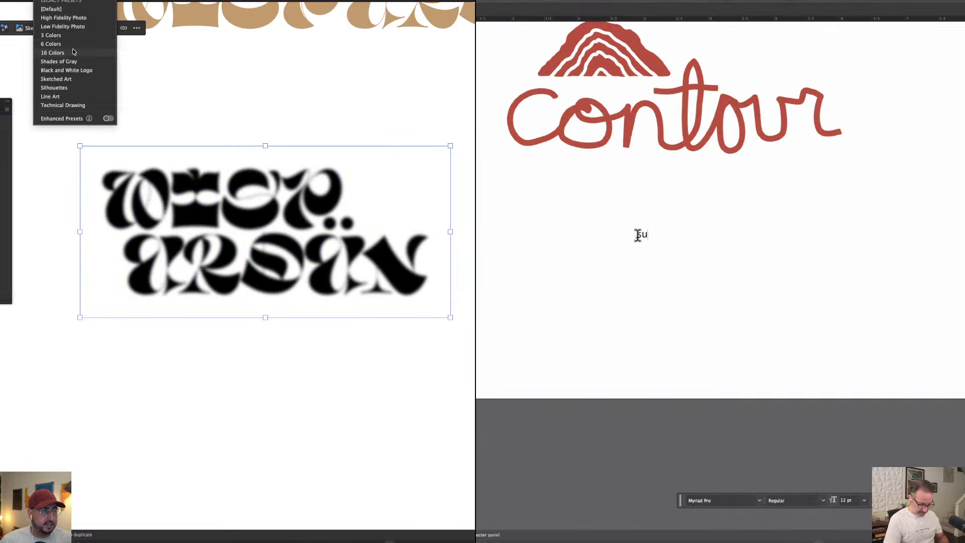
type("pply co.")
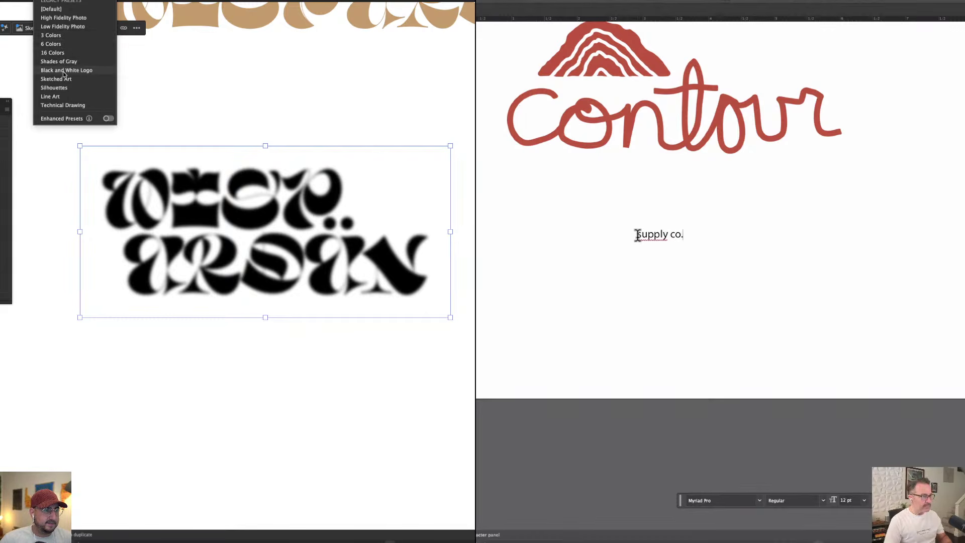
key("Escape")
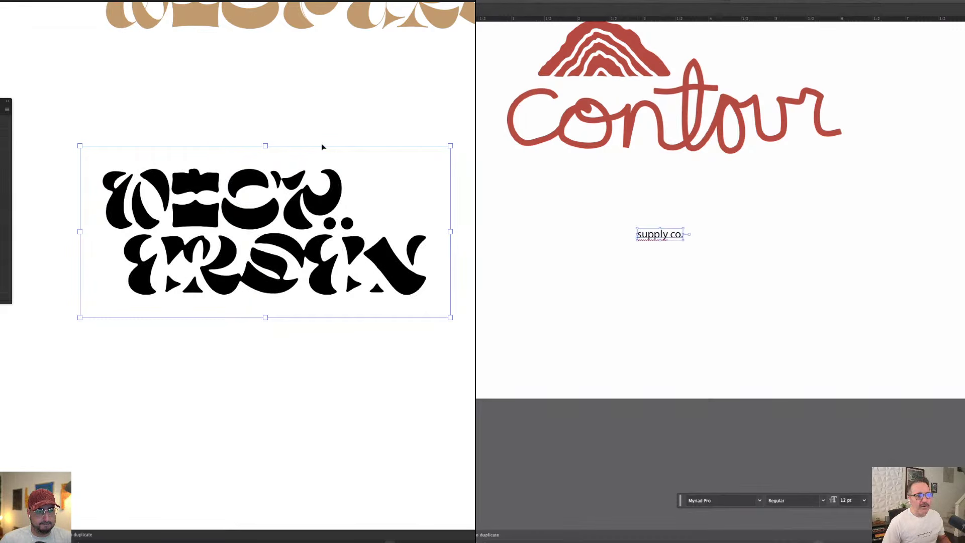
Open the lettering's trace settings and enlarge the "supply co." text, set in Black Rough, beneath the contour wordmark
key("i")
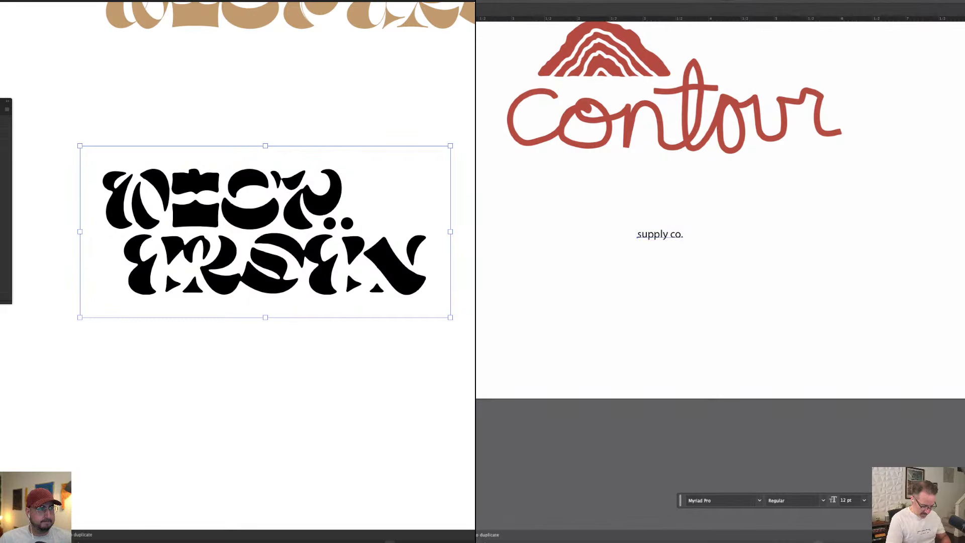
left_click(75, 1)
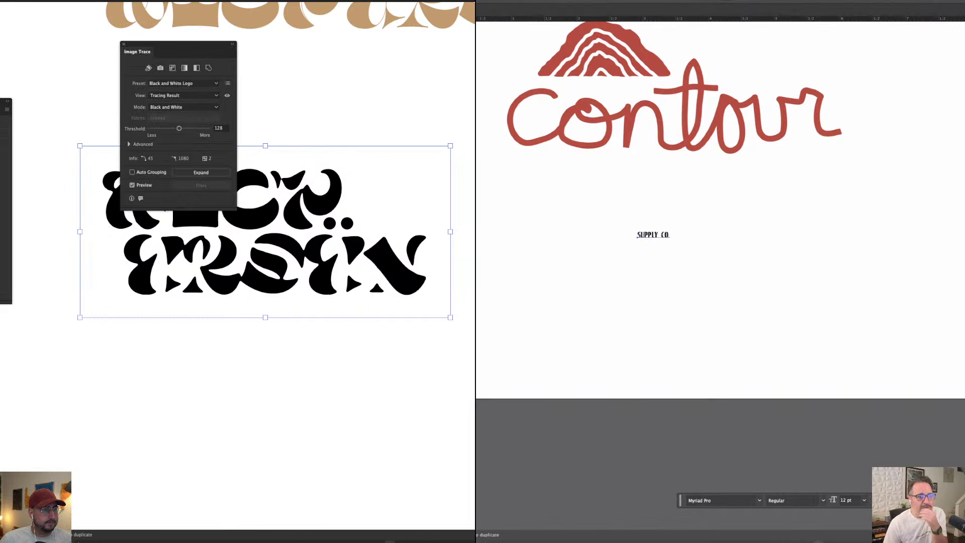
key("Escape")
left_click(177, 86)
left_click_drag(659, 239, 777, 206)
left_click(177, 86)
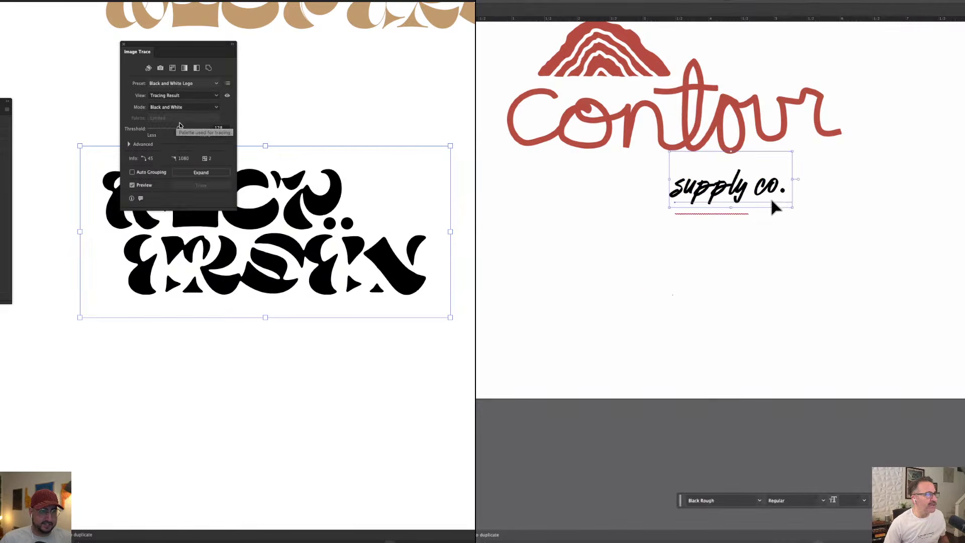
Set the lettering trace's paths to 100% and its noise to the minimum, moving the trace settings clear of the letters
left_click(130, 144)
key("super+shift+a")
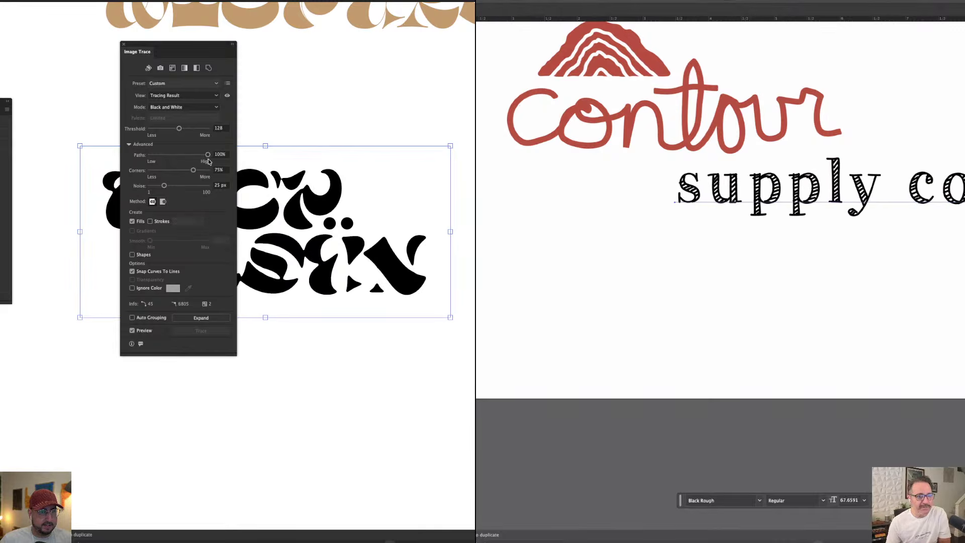
left_click(221, 154)
left_click_drag(179, 42, 487, 55)
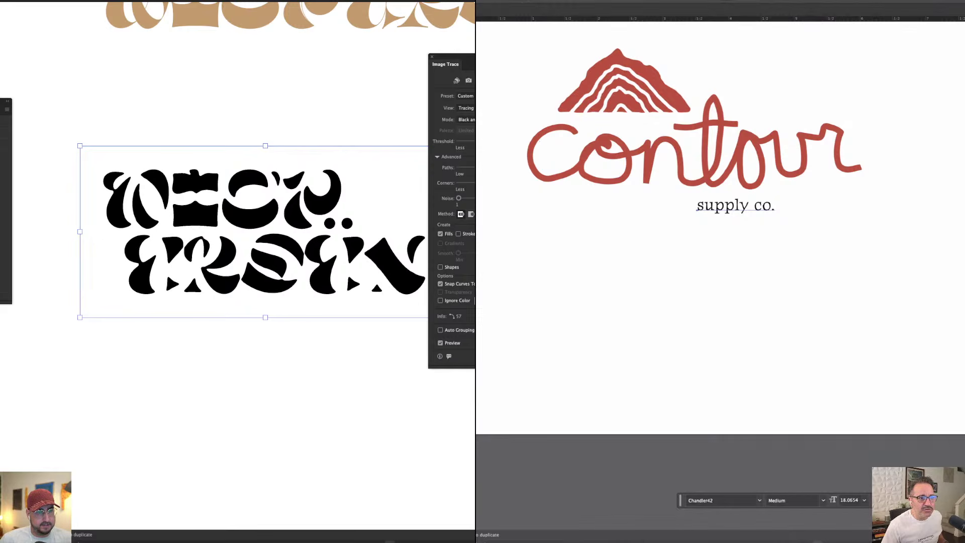
Set the "supply co." text in Journal OT Text at about 24.18 pt and widen its letter spacing
left_click(735, 206)
left_click_drag(775, 212, 805, 229)
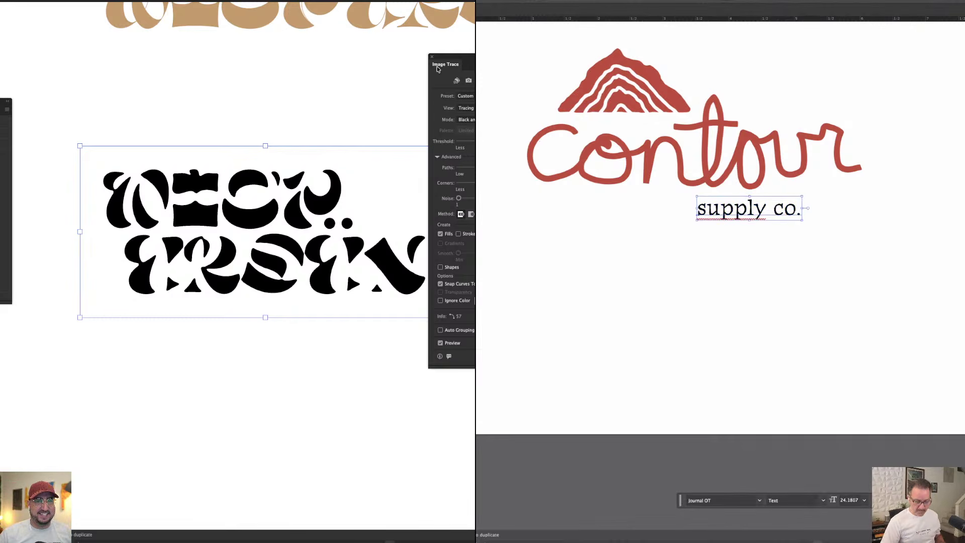
key("alt+super+Right")
left_click(863, 279)
left_click_drag(745, 278, 808, 392)
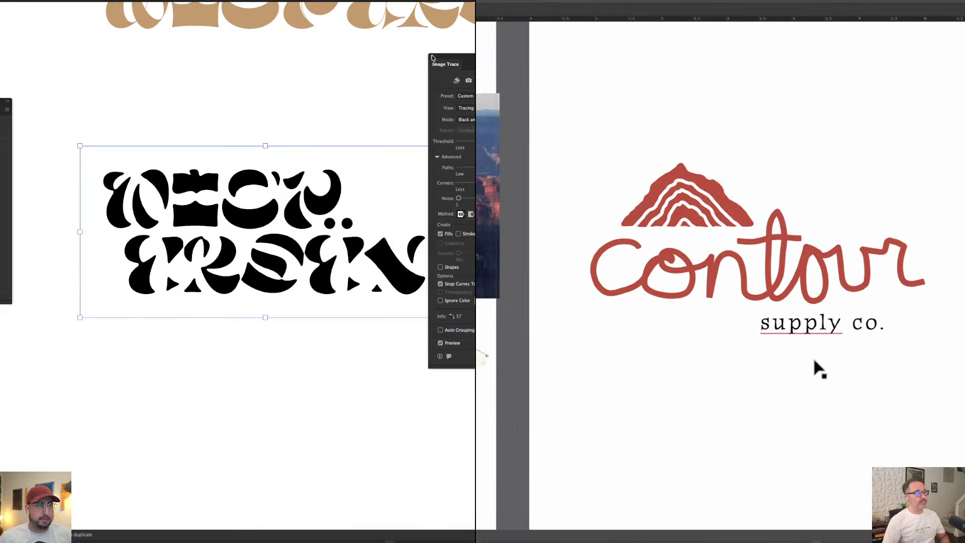
Close the lettering's trace settings and enlarge the "supply co." text to about 27.6 pt under the end of the wordmark
left_click(431, 56)
left_click(850, 324)
left_click(337, 127)
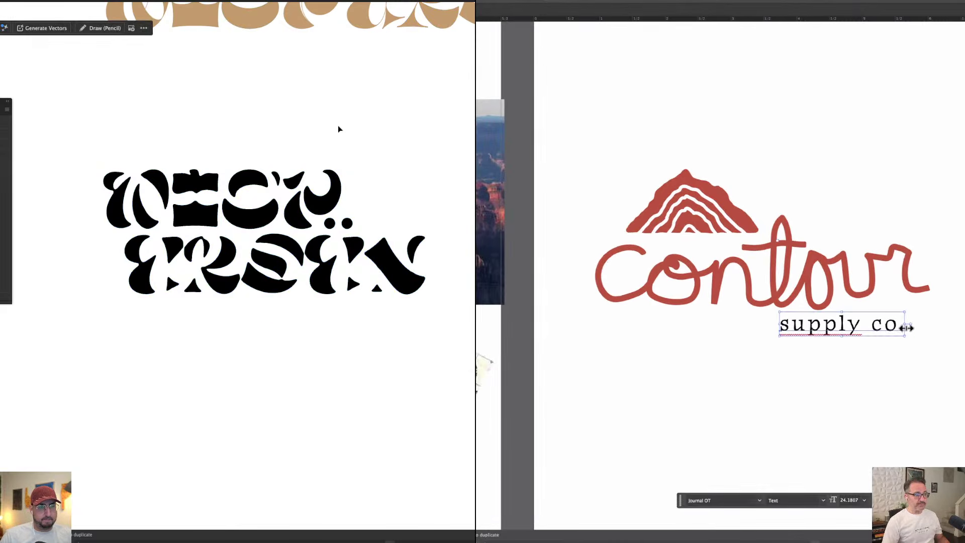
left_click_drag(907, 327, 923, 341)
Convert the "supply co." text to outlines
scroll(249, 214, "up", 5)
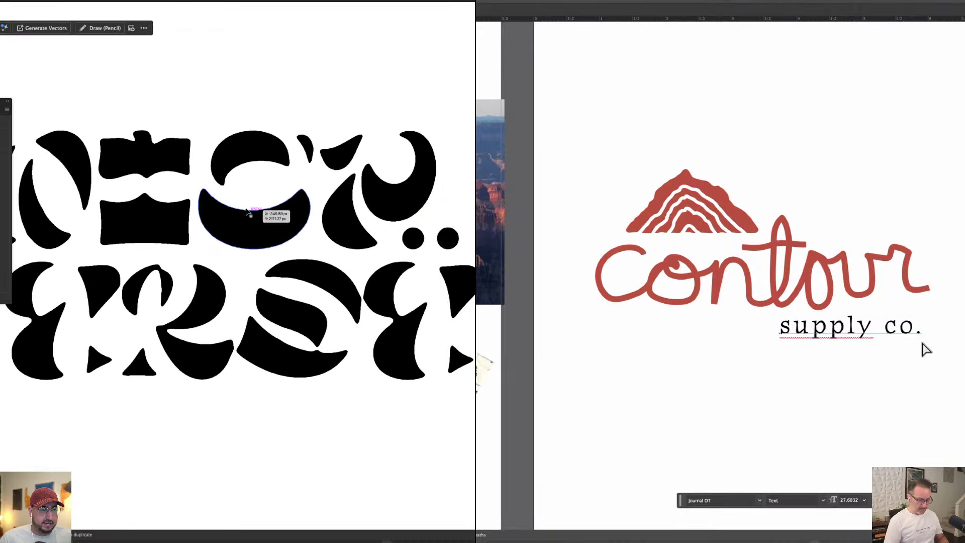
scroll(249, 214, "up", 3)
scroll(927, 349, "up", 4)
key("shift+super+o")
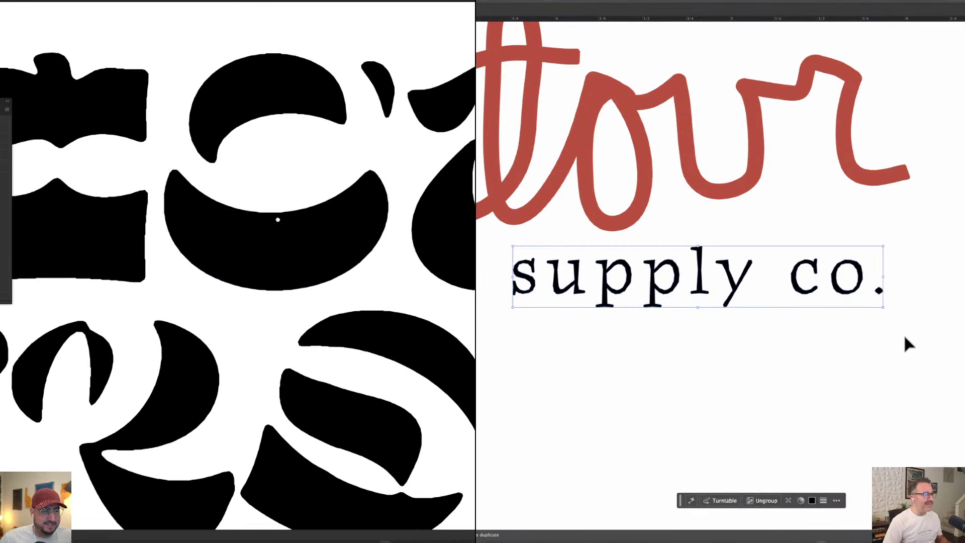
Select the traced black lettering and start the Simplify command on its paths
scroll(278, 220, "down", 5)
scroll(258, 222, "up", 5)
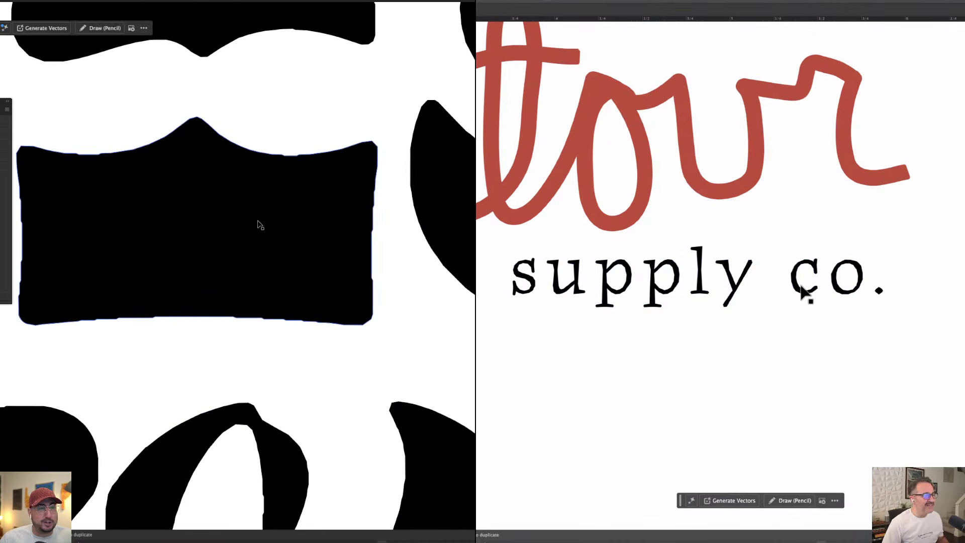
left_click(317, 203)
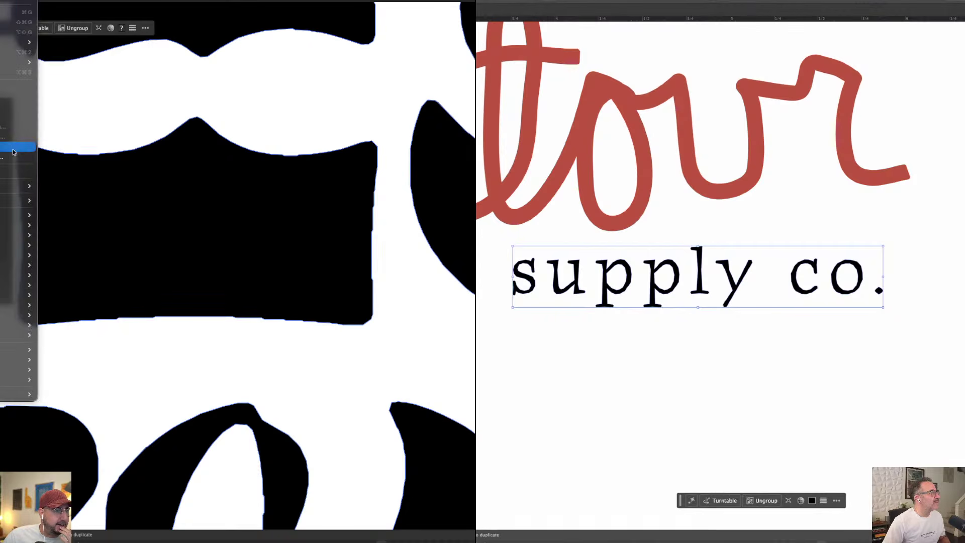
mouse_move(20, 214)
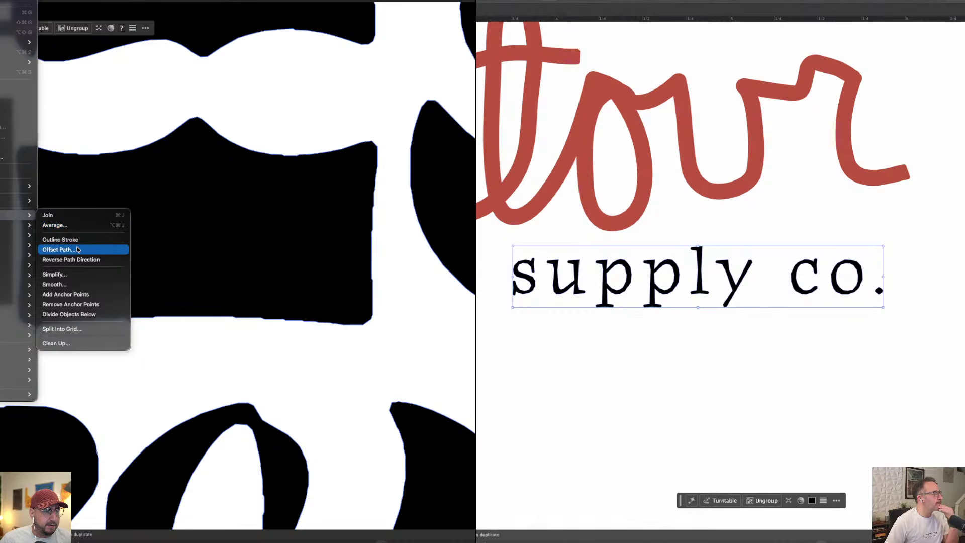
left_click(86, 276)
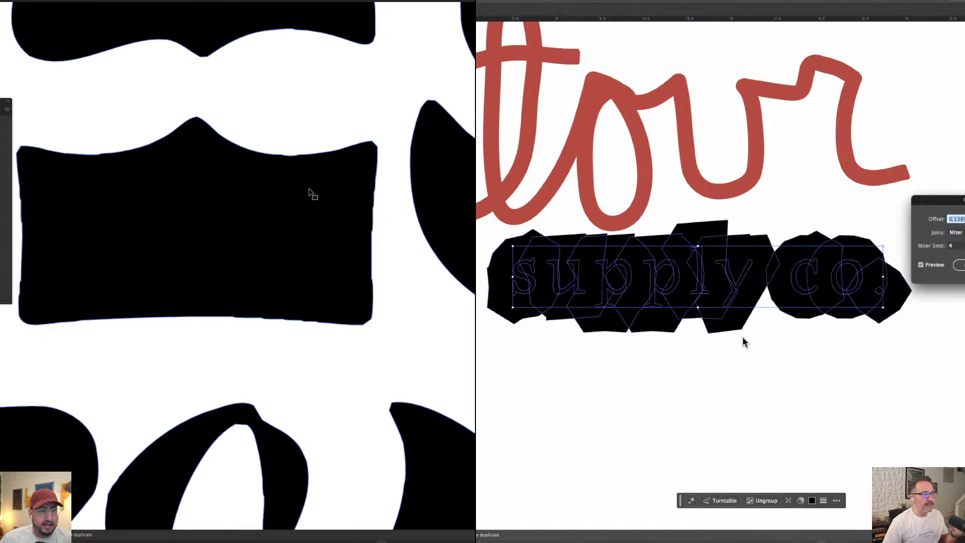
Set the "supply co." path offset to 0.01 in and simplify the traced lettering to about 360 points
key("Tab")
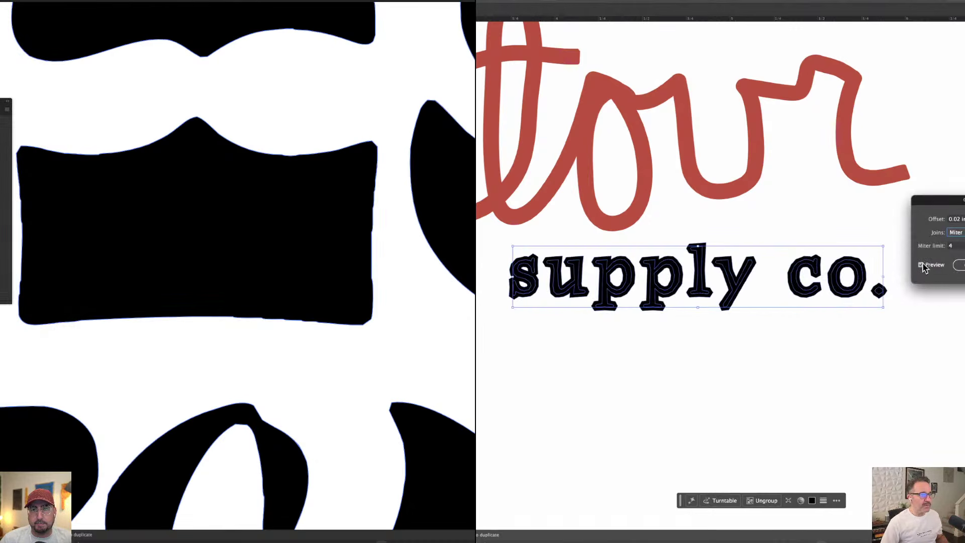
left_click(957, 219)
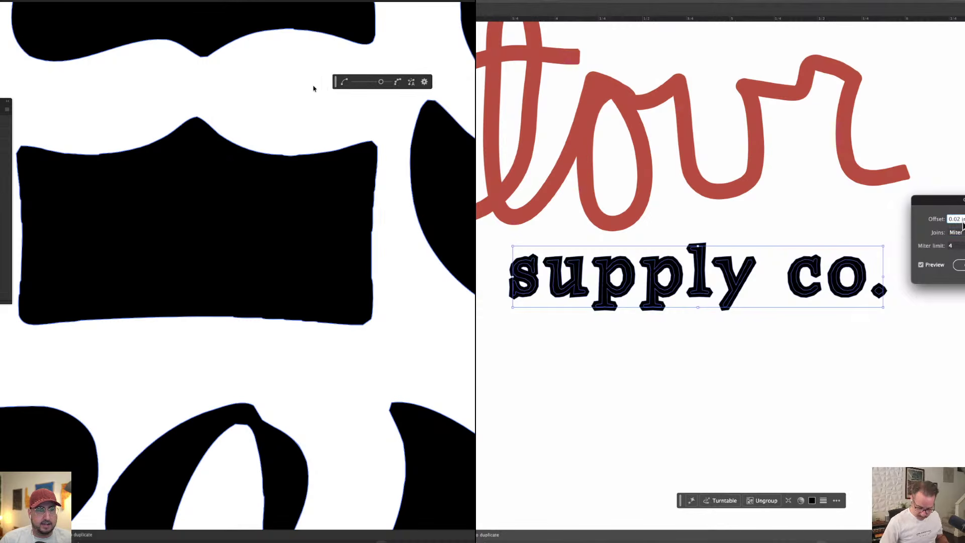
key("BackSpace")
left_click_drag(337, 91, 317, 92)
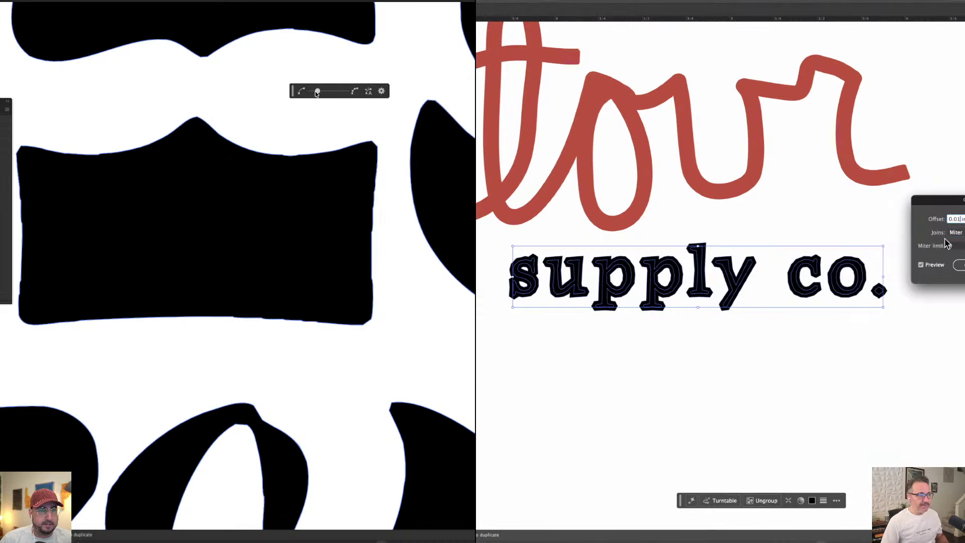
Try applying the path offset to the "supply co." outlines with round joins, and undo it
left_click(958, 233)
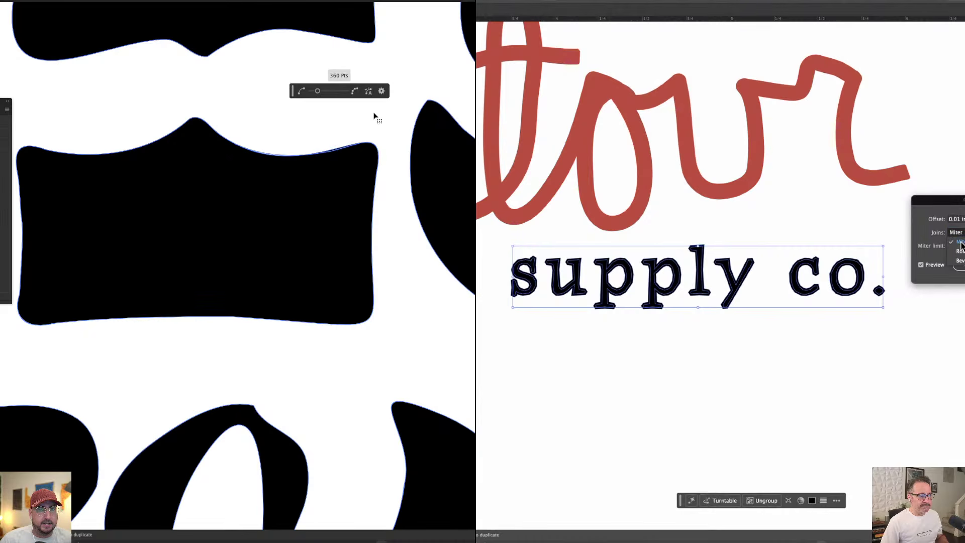
left_click(961, 251)
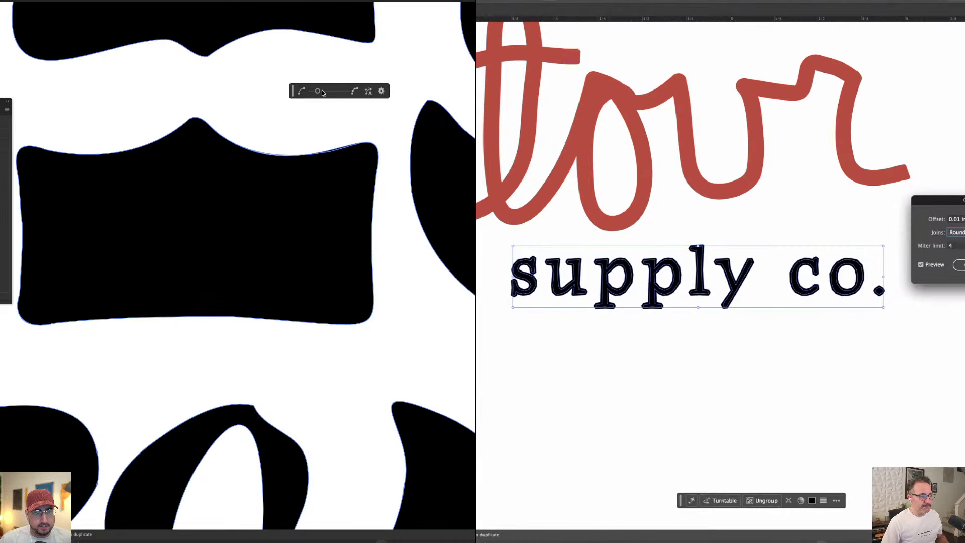
key("Return")
left_click(853, 345)
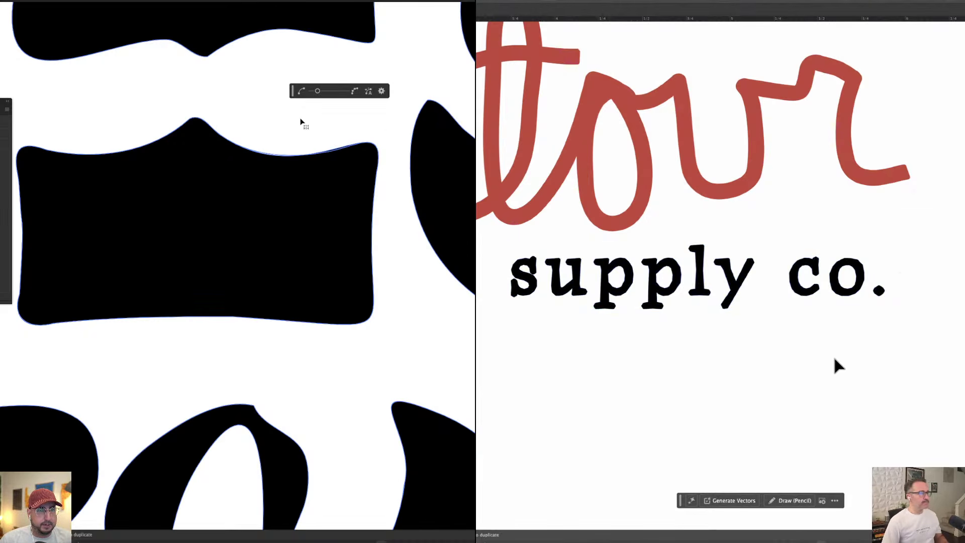
key("super+z")
left_click(791, 357)
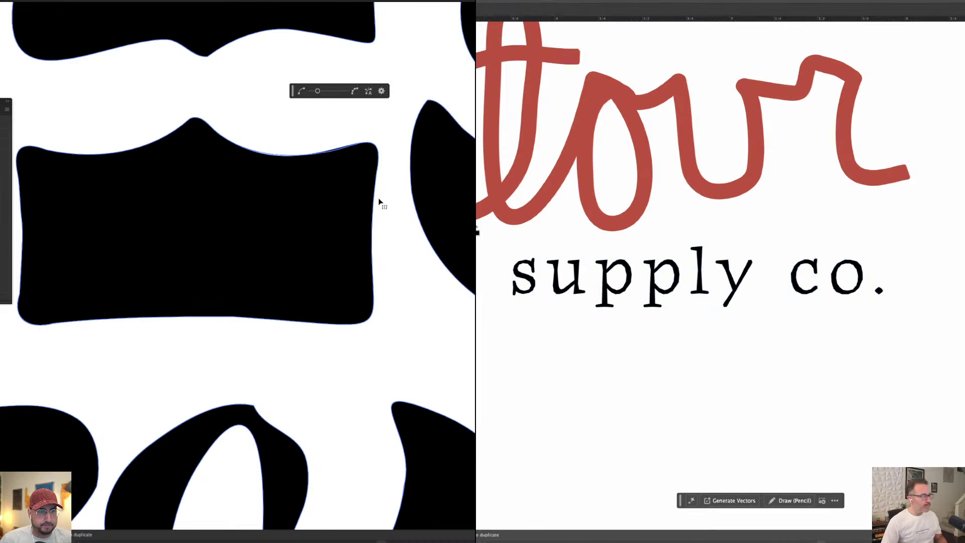
Smooth the "supply co." outlines by about 4% and check the advanced simplification options for the traced lettering
scroll(374, 224, "down", 5)
left_click_drag(697, 289, 917, 324)
key("super+equal")
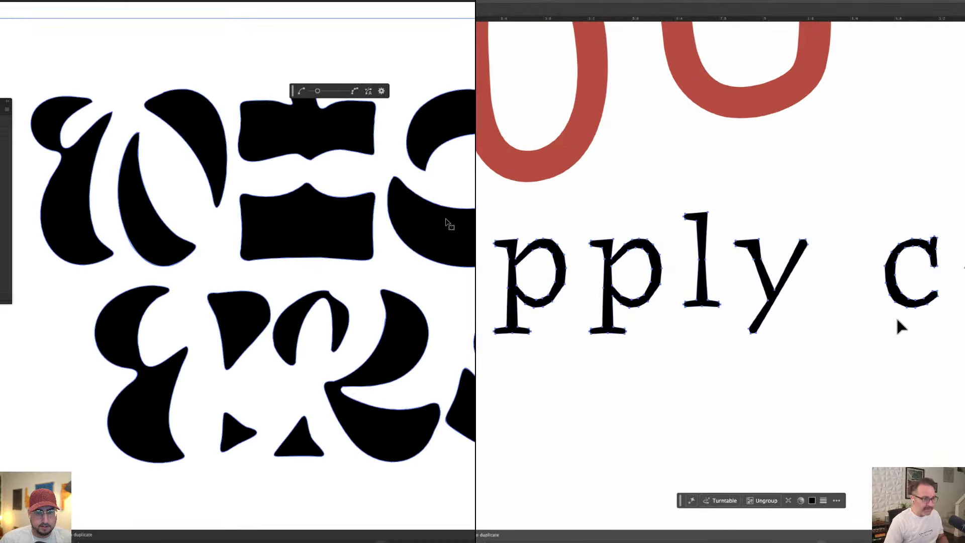
left_click_drag(448, 224, 229, 209)
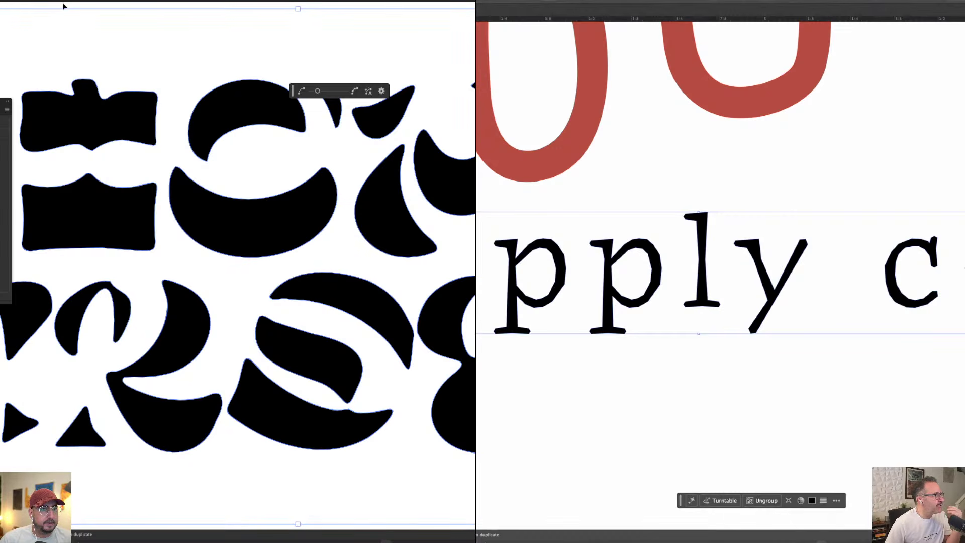
left_click(381, 90)
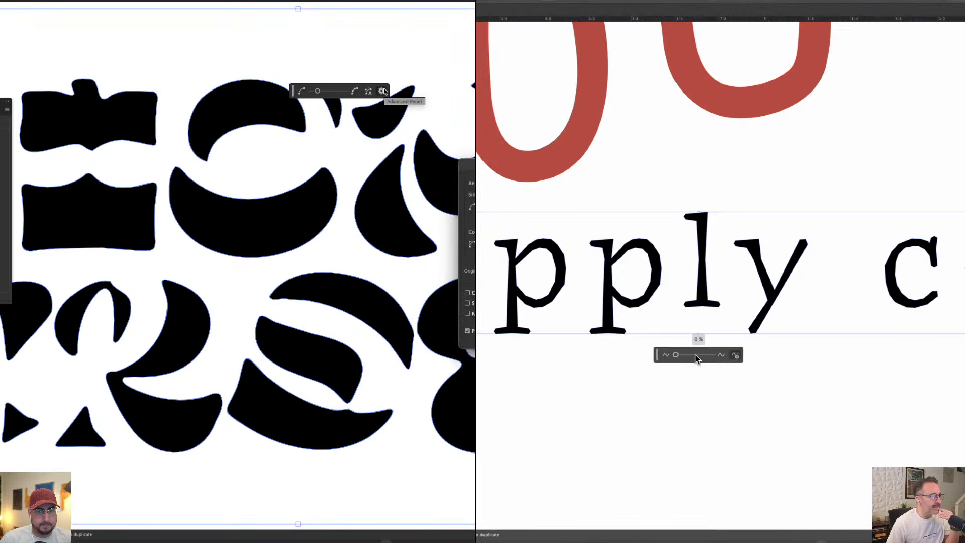
mouse_move(680, 355)
left_mouse_down()
mouse_move(689, 355)
mouse_move(677, 355)
left_mouse_up()
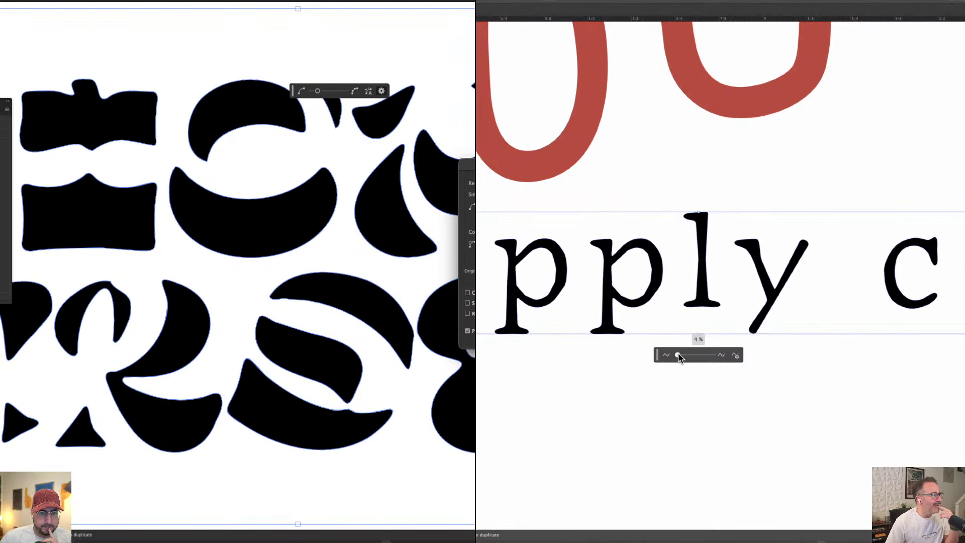
key("Escape")
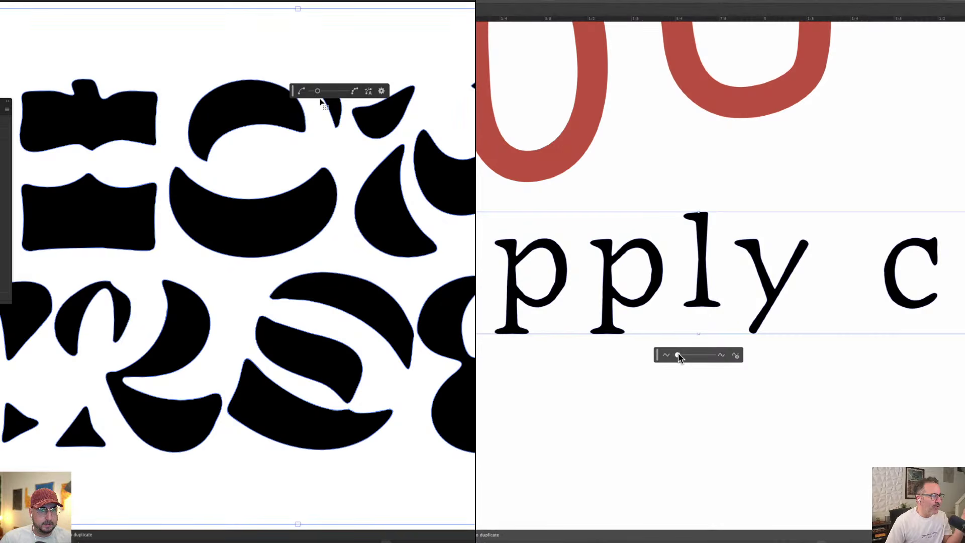
Smooth the "supply co." outlines by 5% and auto-simplify the traced black lettering
left_click_drag(677, 355, 678, 355)
left_click(369, 91)
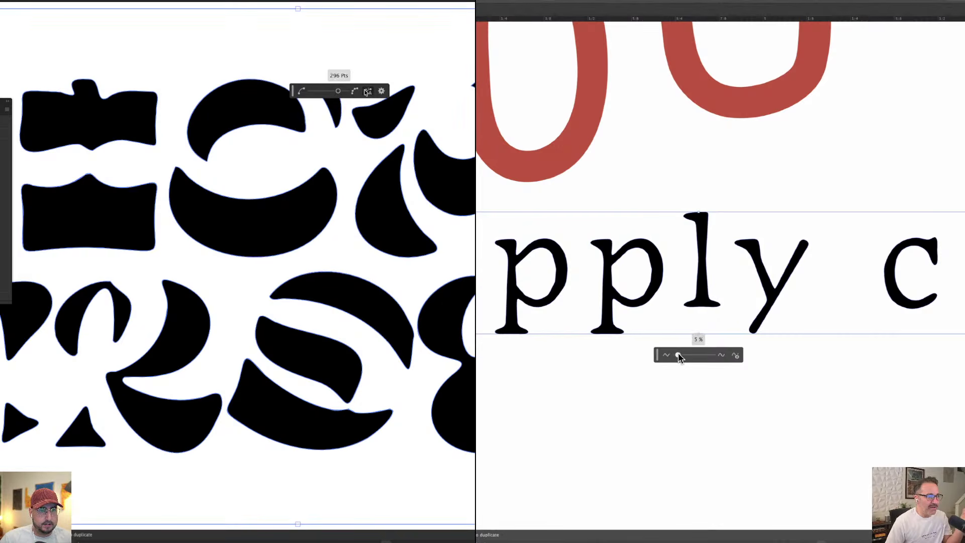
left_click(705, 397)
key("ctrl+minus")
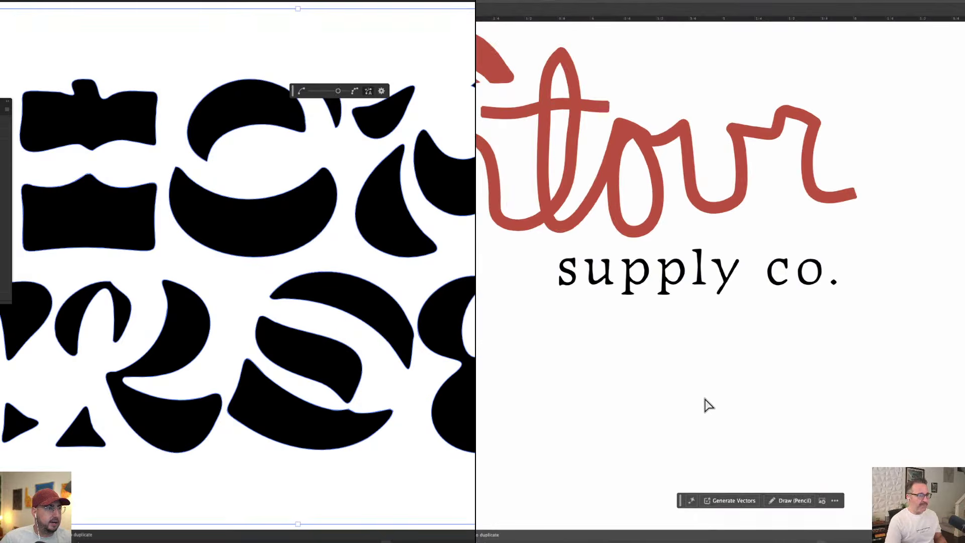
key("ctrl+minus")
key("ctrl+minus")
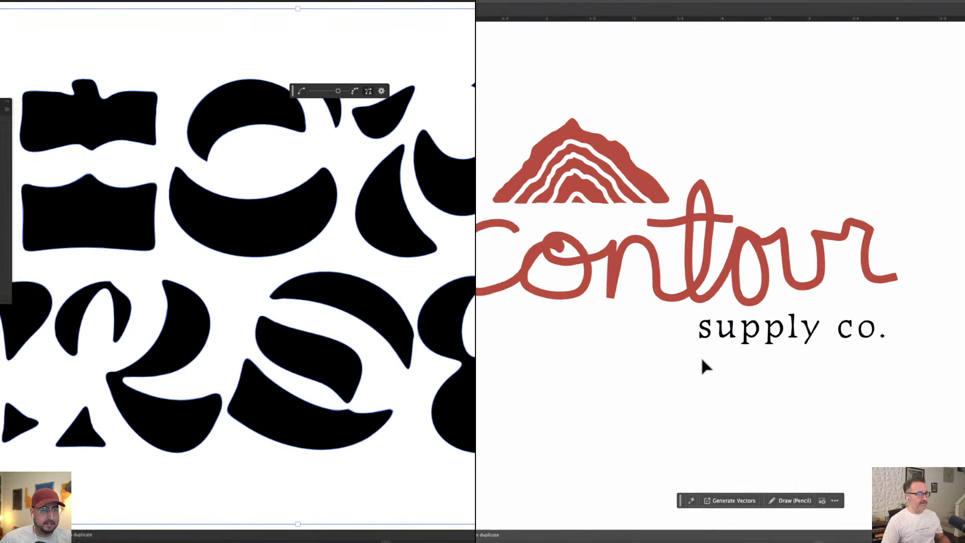
Recolour the "supply co." tagline with the mountain's red, and deselect the simplified lettering
left_click_drag(703, 365, 913, 319)
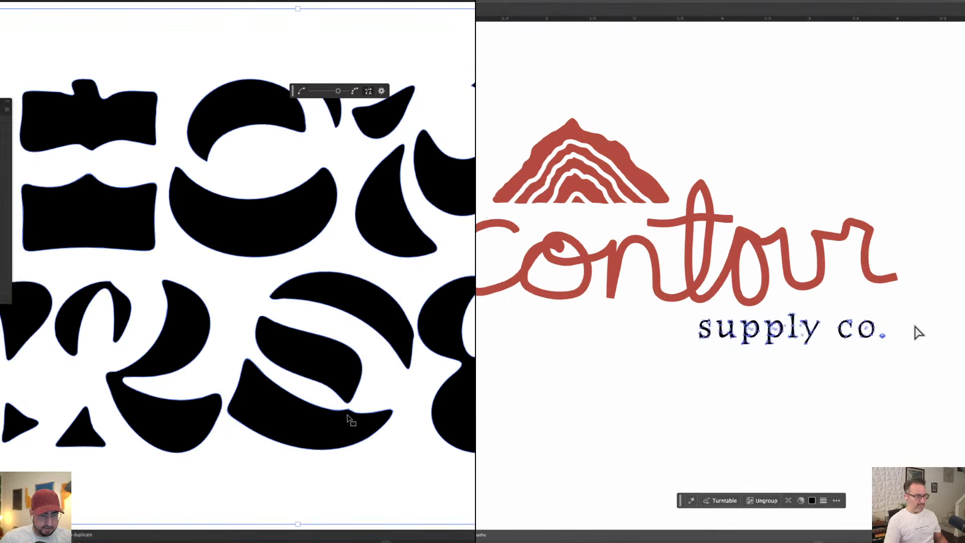
key("v")
key("ctrl+minus")
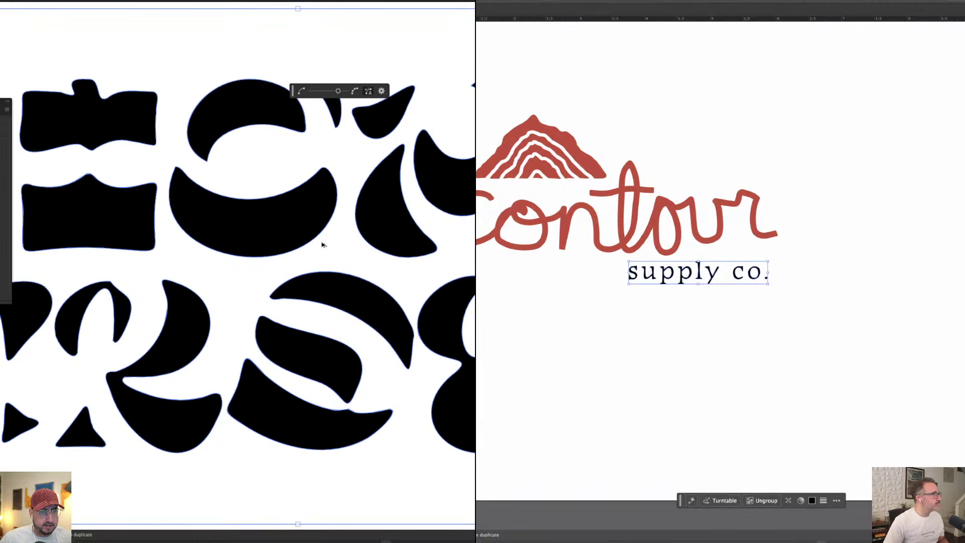
scroll(324, 245, "down", 2)
key("i")
left_click(511, 135)
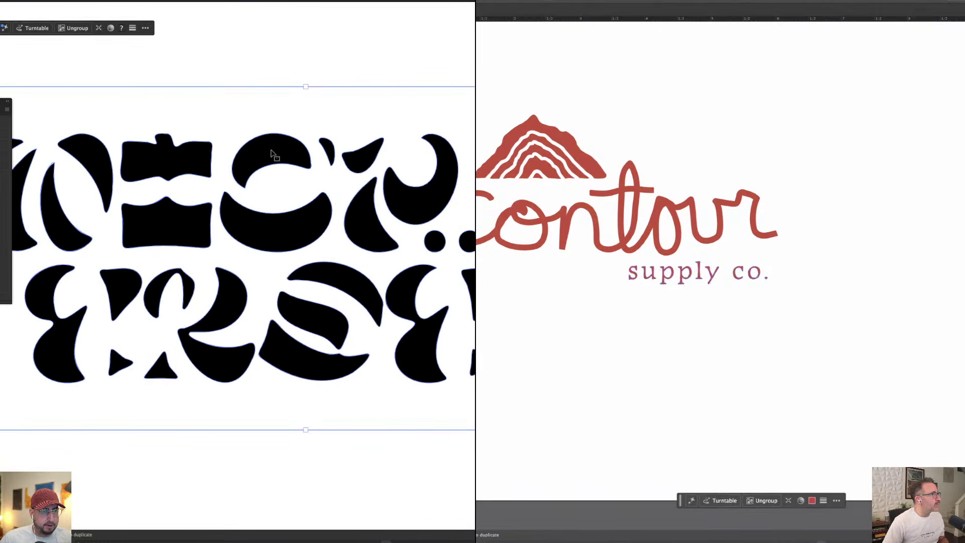
left_click_drag(810, 208, 891, 234)
left_click(268, 132)
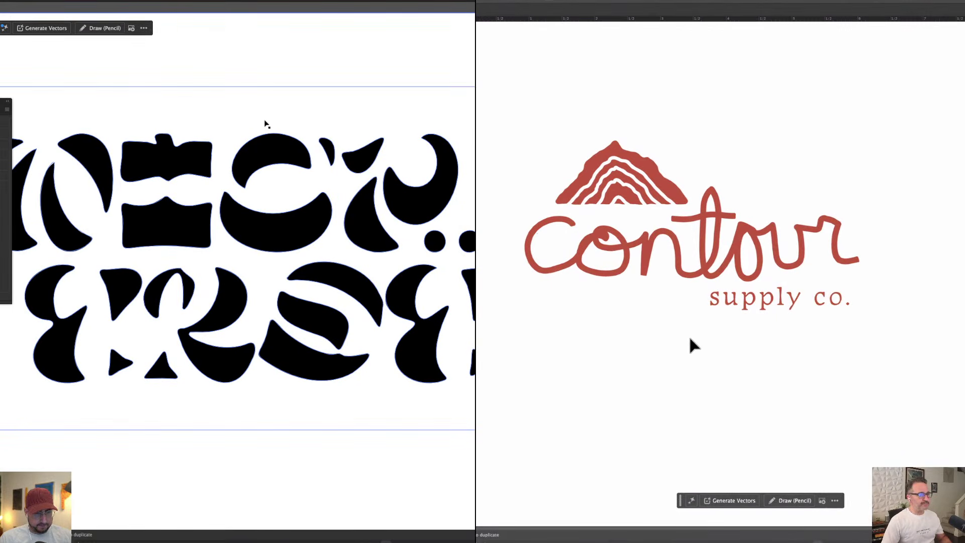
Thicken the "supply co." outlines with a 0.005 in path offset using round joins
left_click(861, 298)
scroll(865, 304, "up", 3)
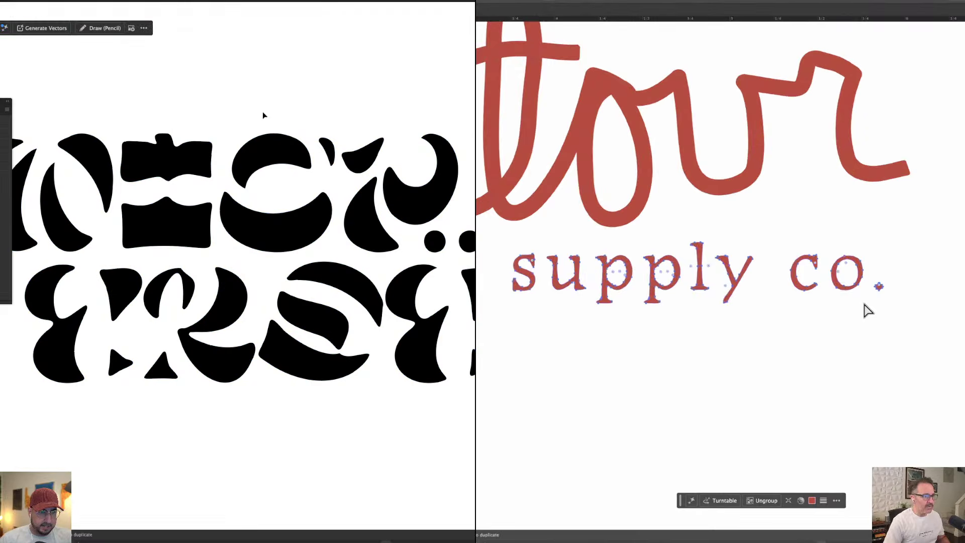
scroll(825, 281, "up", 2)
left_click(254, 146)
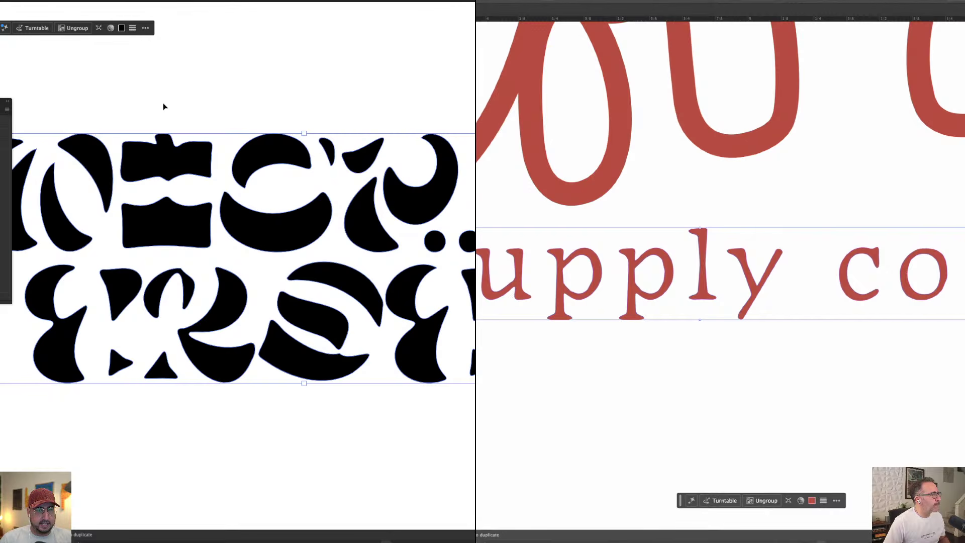
left_click(257, 130)
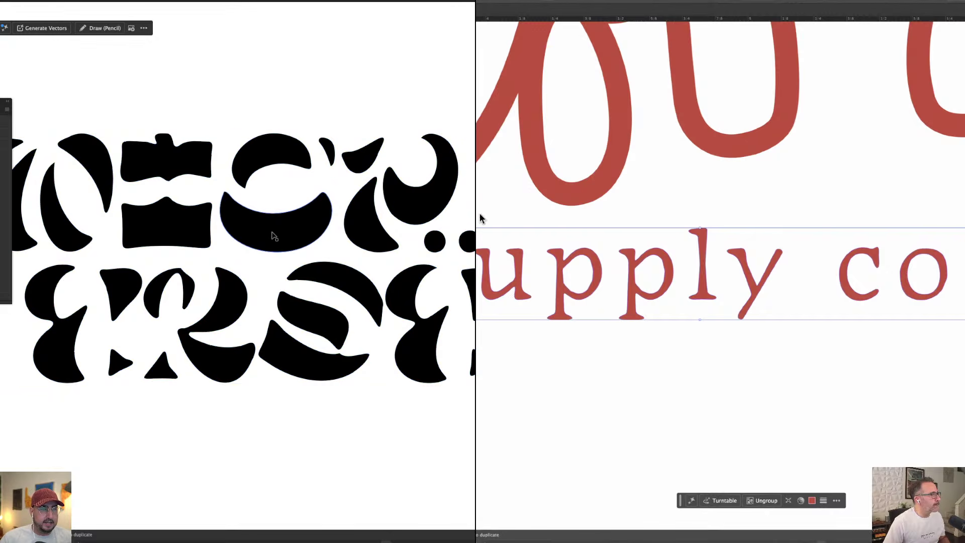
scroll(272, 235, "down", 4)
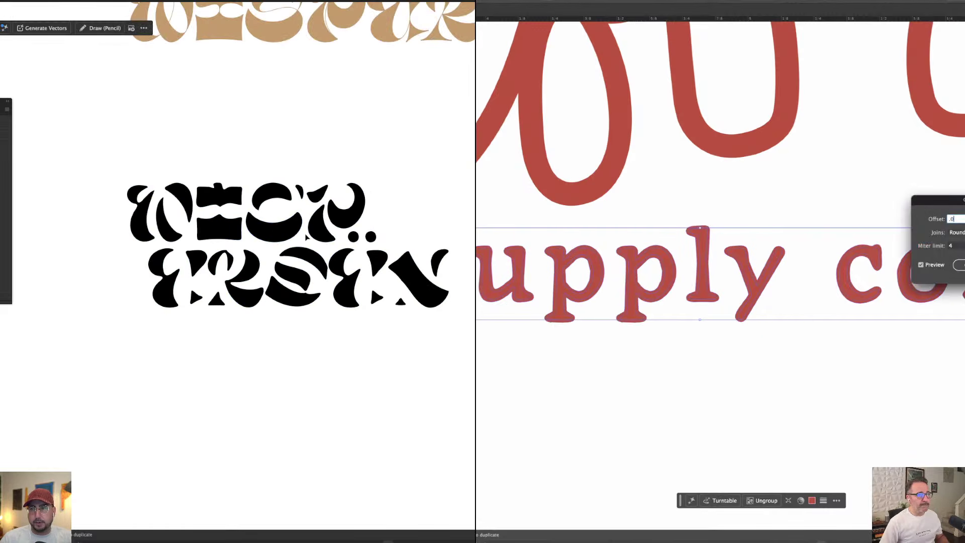
scroll(281, 221, "down", 5)
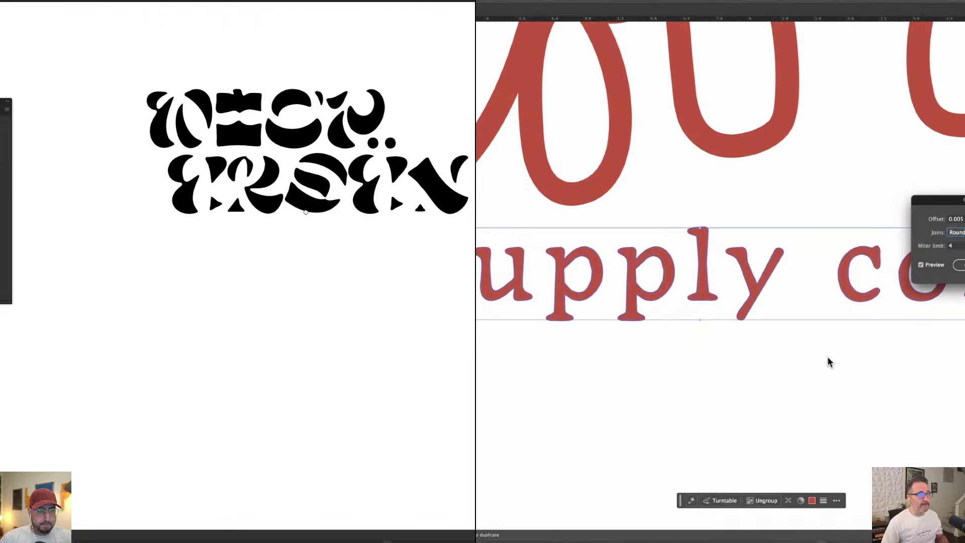
key("m")
key("Return")
Draw a square below the traced black lettering and fill it with the original lettering's tan
left_click_drag(184, 260, 322, 398)
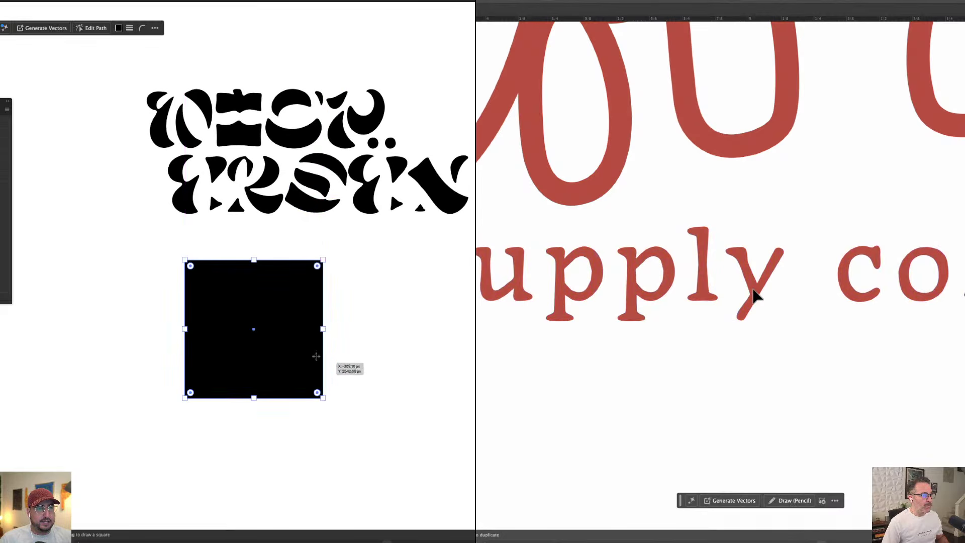
key("ctrl+g")
key("Delete")
key("ctrl+z")
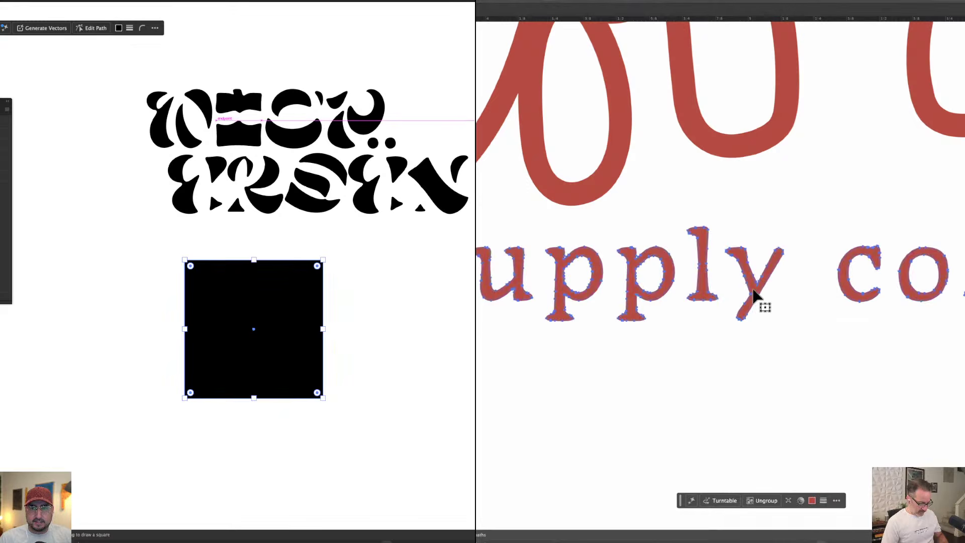
left_click(474, 120)
key("v")
Ungroup the traced black lettering into separate shapes and deselect it
left_click(322, 216)
left_click(319, 204)
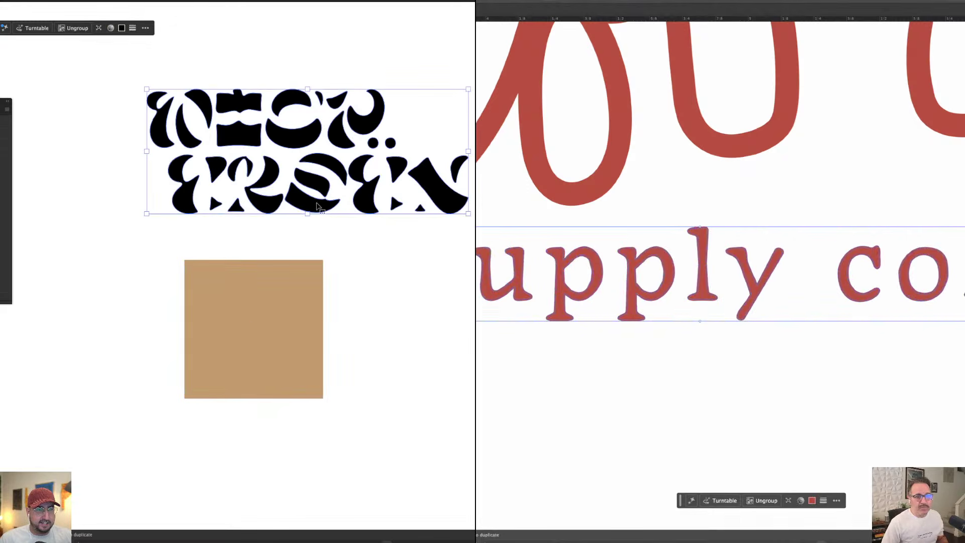
left_click(913, 459)
key("ctrl+shift+g")
key("ctrl+0")
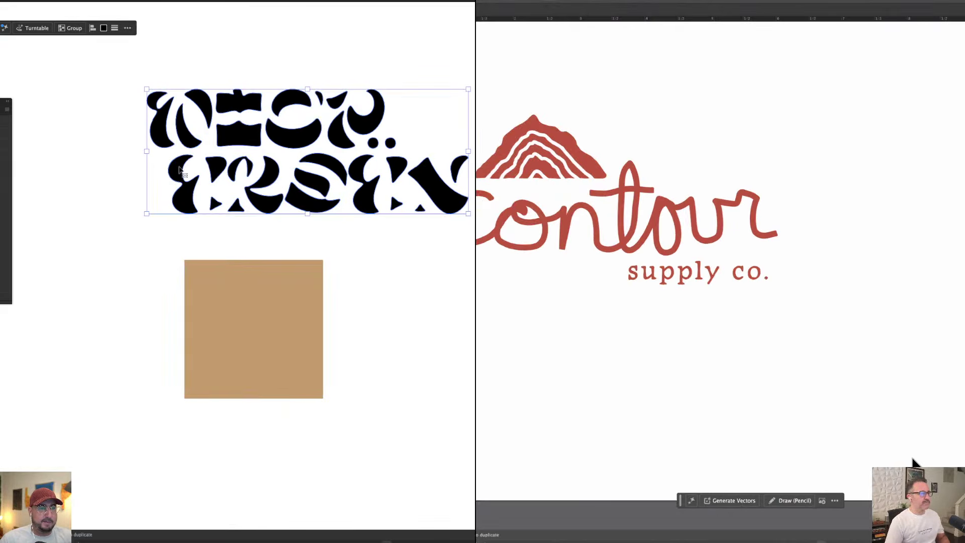
left_click(131, 172)
left_click_drag(748, 326, 849, 373)
left_click_drag(390, 191, 305, 126)
left_click_drag(850, 373, 830, 356)
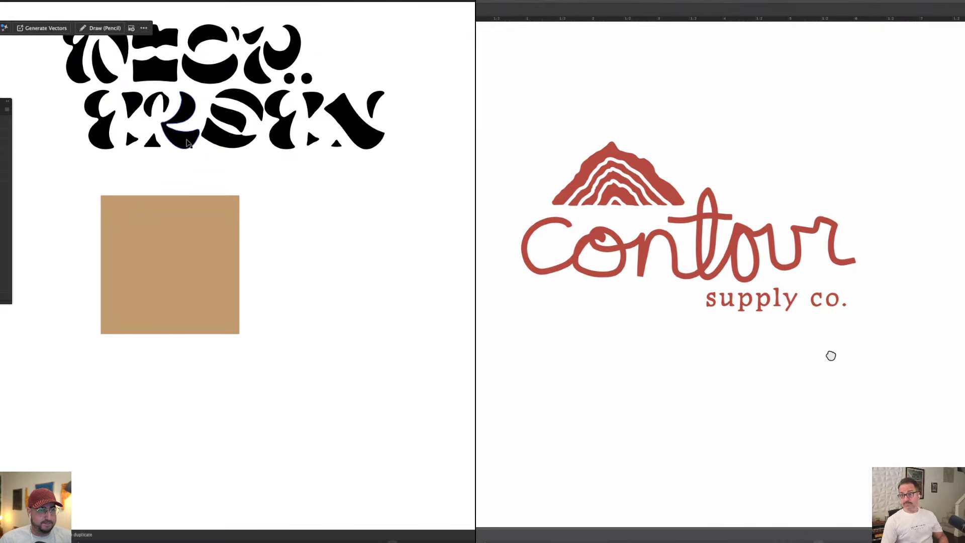
Place a copy of the R's large curved piece in front of the tan square and enlarge it
left_click_drag(221, 303, 214, 306)
key("ctrl+minus")
key("m")
key("ctrl+shift+]")
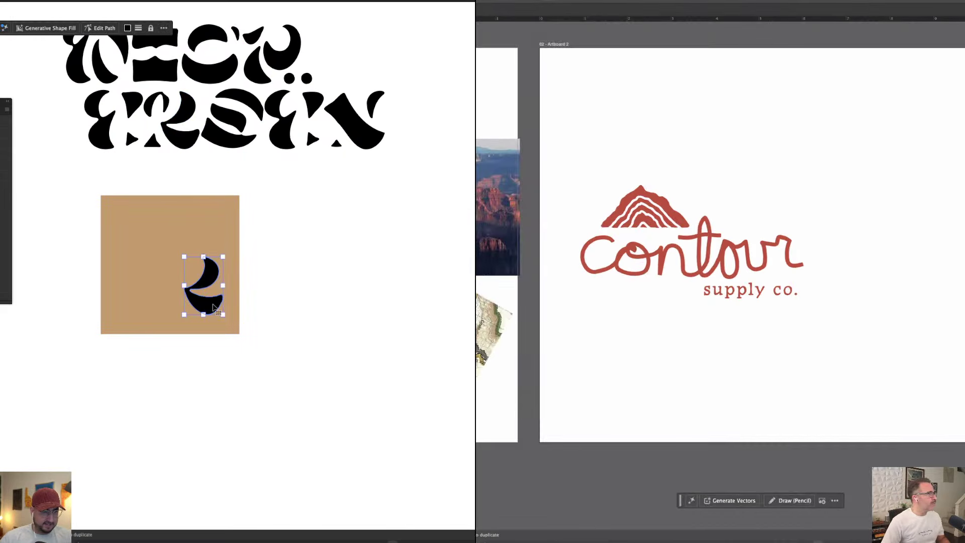
key("s")
mouse_move(292, 225)
left_mouse_down()
mouse_move(395, 161)
mouse_move(355, 182)
left_mouse_up()
key("v")
Draw a red rectangle from the artboard's upper-left corner behind the logo, and adjust the enlarged R piece over the tan square
mouse_move(538, 48)
left_mouse_down()
mouse_move(795, 215)
mouse_move(866, 276)
left_mouse_up()
left_click_drag(218, 250, 225, 237)
left_click_drag(866, 277, 849, 259)
left_click_drag(225, 237, 224, 238)
left_click_drag(849, 258, 849, 253)
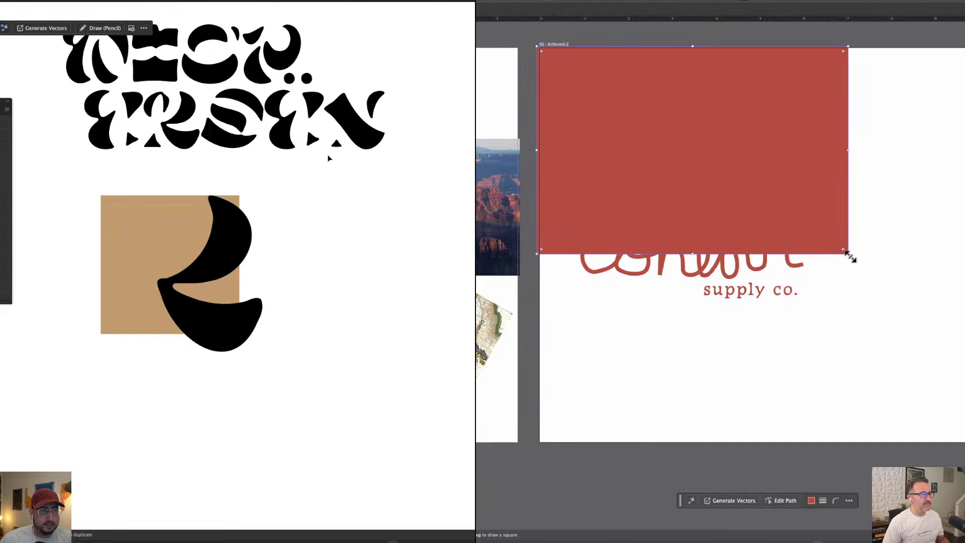
key("ctrl+[")
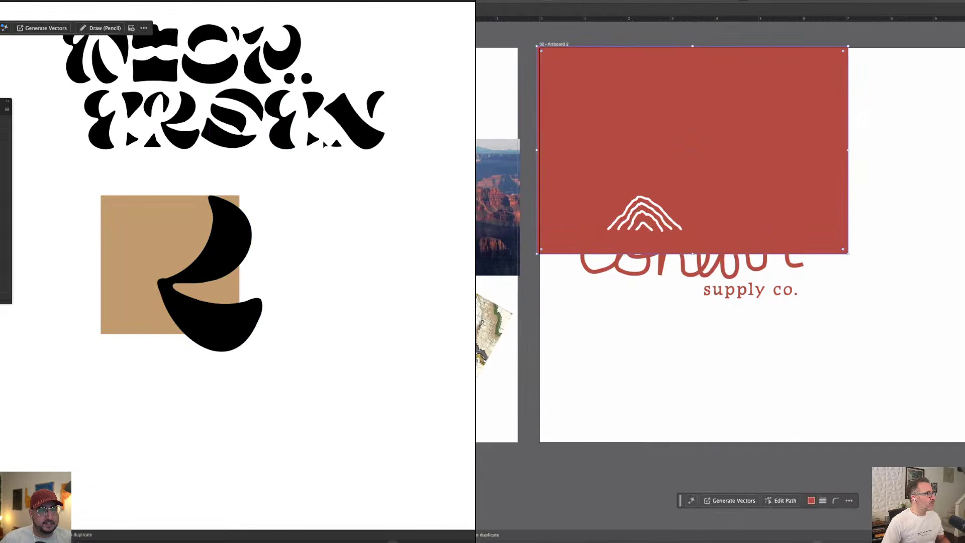
Copy the upper arc of the lettering onto the tan square, and move the contour logo below the red rectangle
left_click_drag(233, 63, 117, 230)
left_click(779, 256)
left_click_drag(762, 296, 772, 344)
left_click(133, 290)
left_click(653, 409)
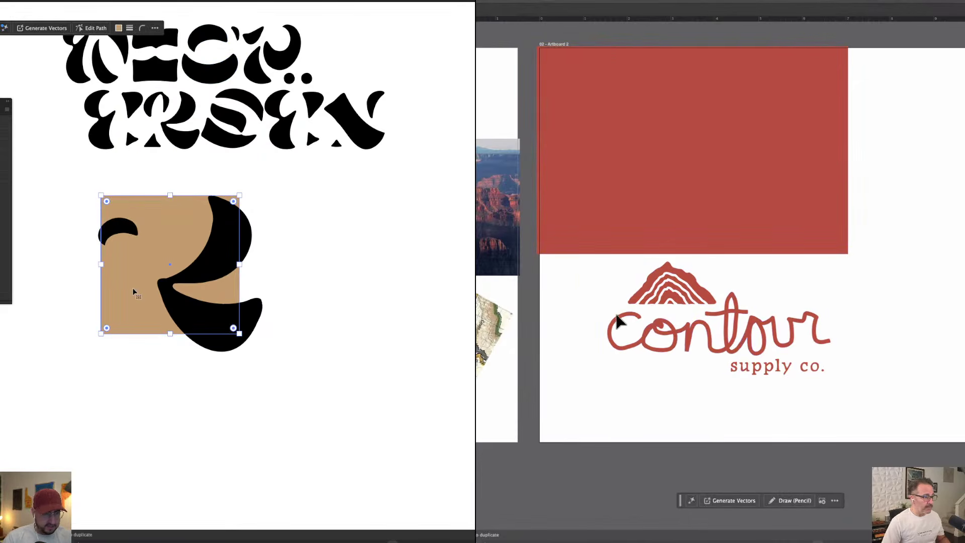
Select the mountain's contour lines, and enlarge the copied arc to fill the tan square's upper-left corner
left_click(709, 302)
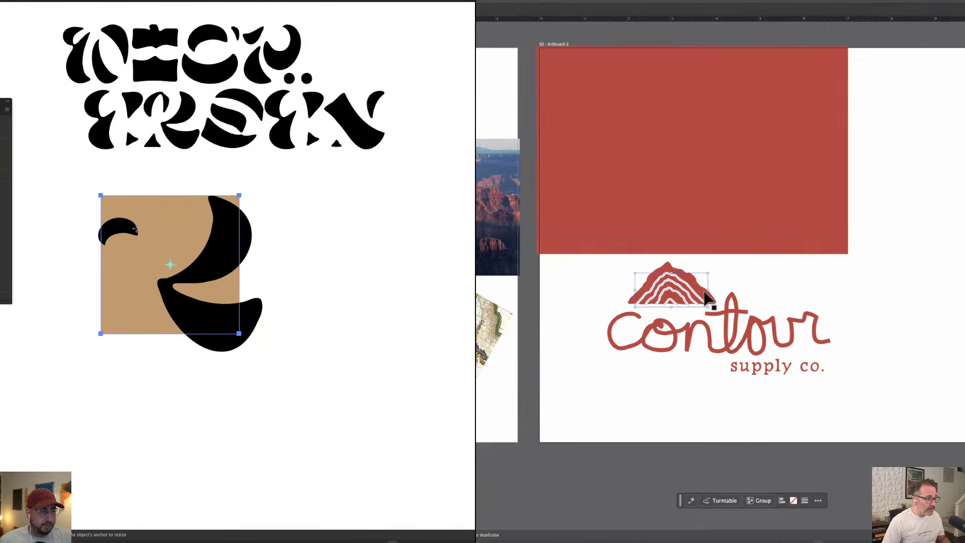
left_click(118, 230)
key("s")
left_click_drag(182, 178, 235, 132)
key("v")
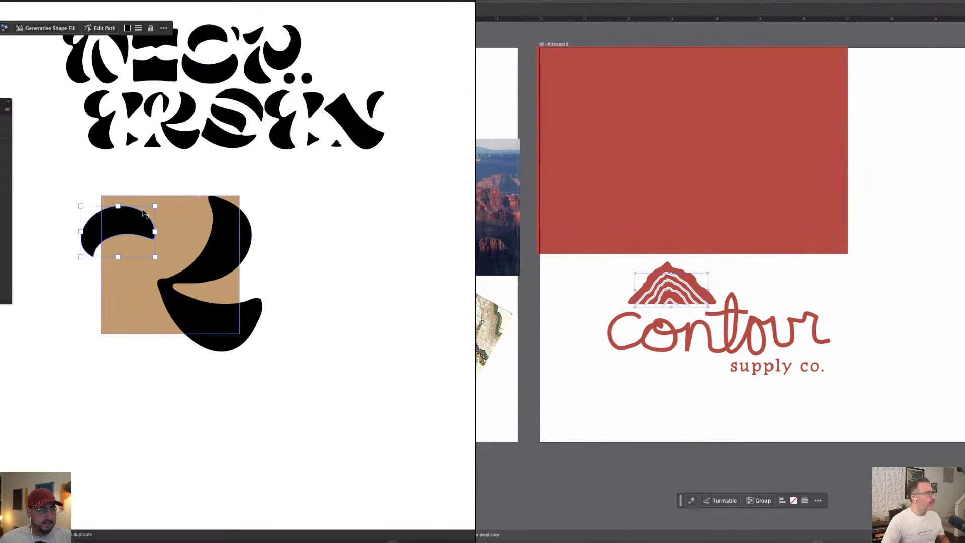
left_click_drag(134, 224, 150, 212)
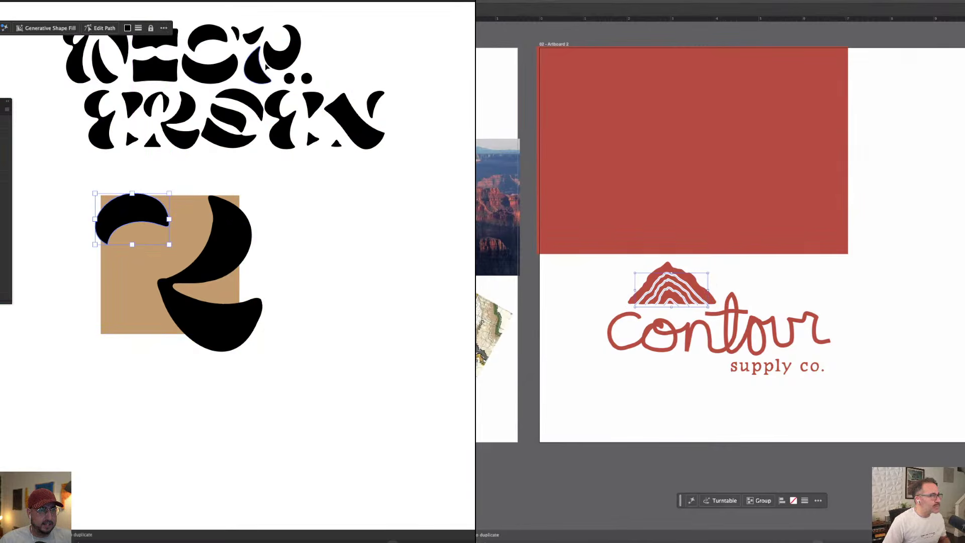
Copy a curved piece from the upper word onto the tan square's lower-left corner and enlarge it
left_click_drag(279, 56, 114, 318)
key("s")
left_click_drag(227, 239, 351, 129)
key("v")
left_click_drag(124, 328, 119, 321)
Bring the tan square to the front and use it as a clipping mask for the three black shapes
left_click(161, 260)
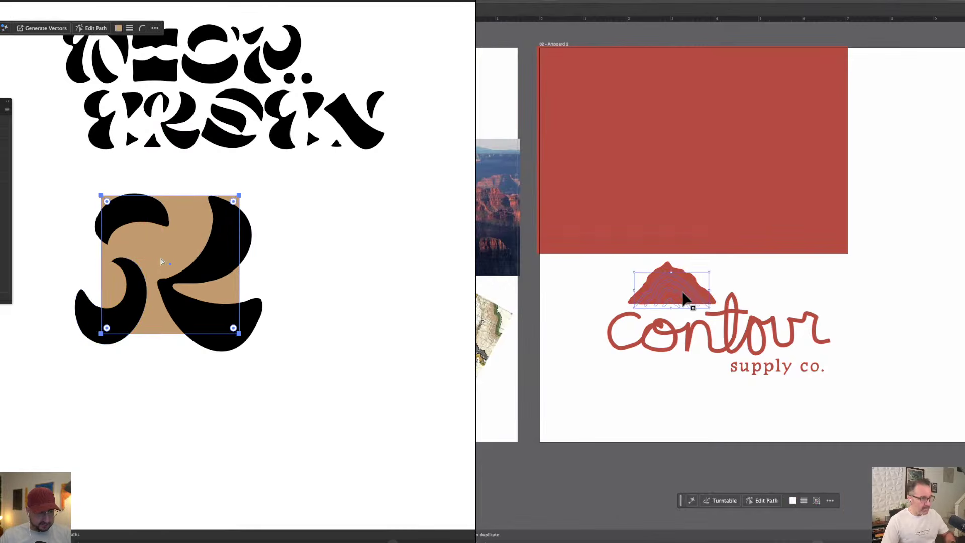
key("ctrl+shift+bracketright")
left_click(97, 227, "shift")
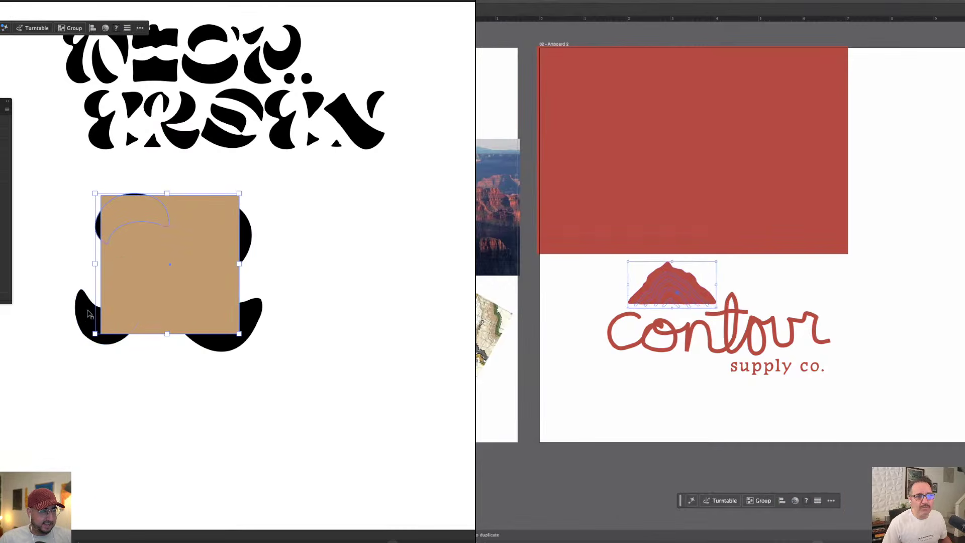
left_click(99, 326, "shift")
left_click(253, 241, "shift")
right_click(225, 236)
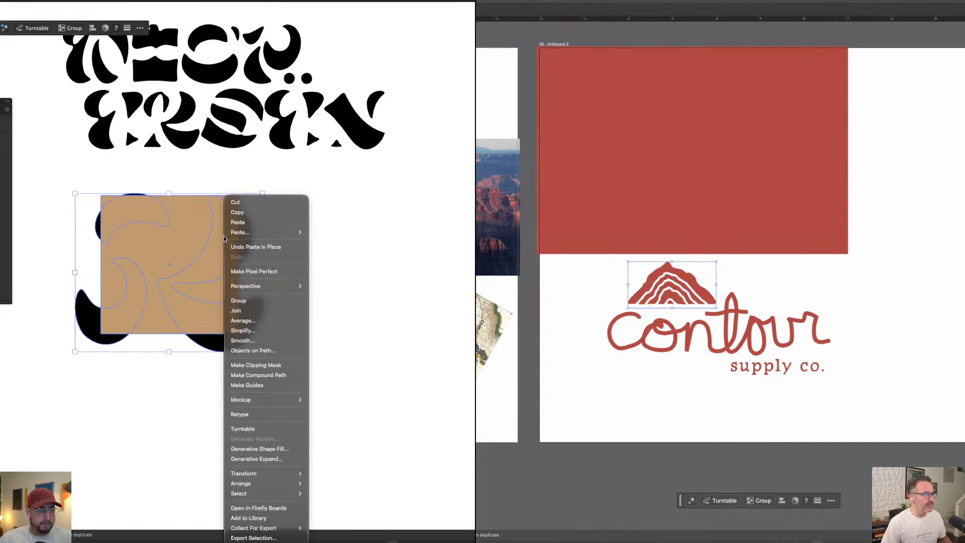
left_click(258, 365)
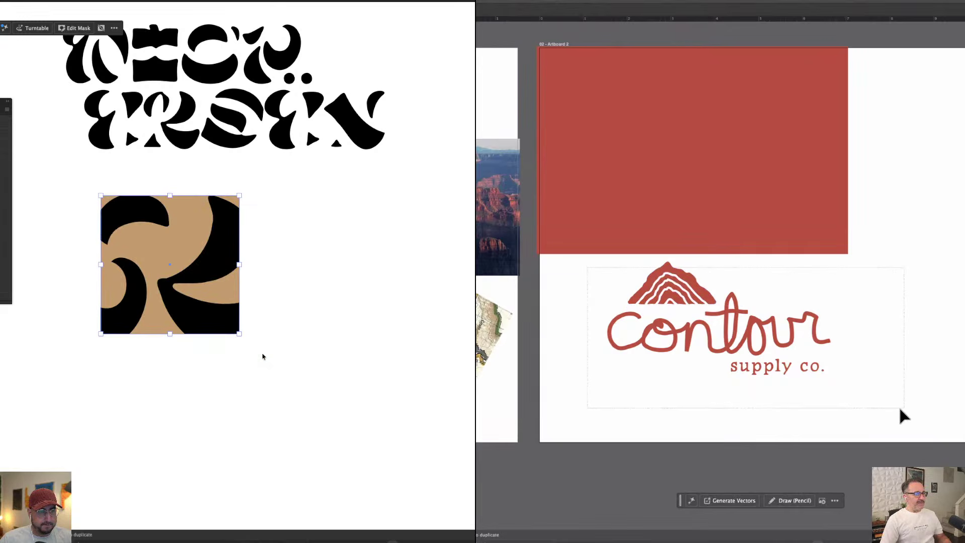
Recolour the three shapes inside the clipping mask dark brown and the contour logo orange
double_click(221, 268)
left_click(214, 258)
key("i")
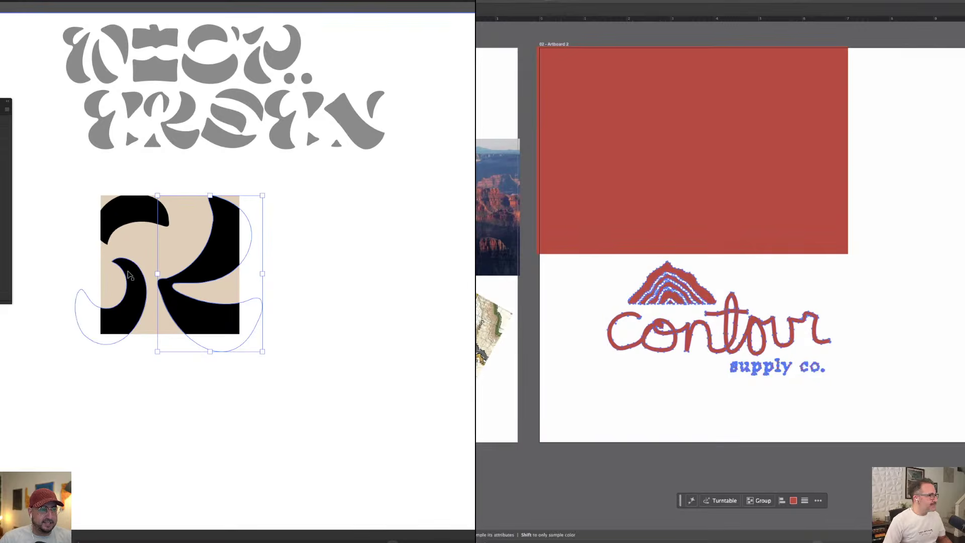
left_click(128, 273, "shift")
left_click(129, 222, "shift")
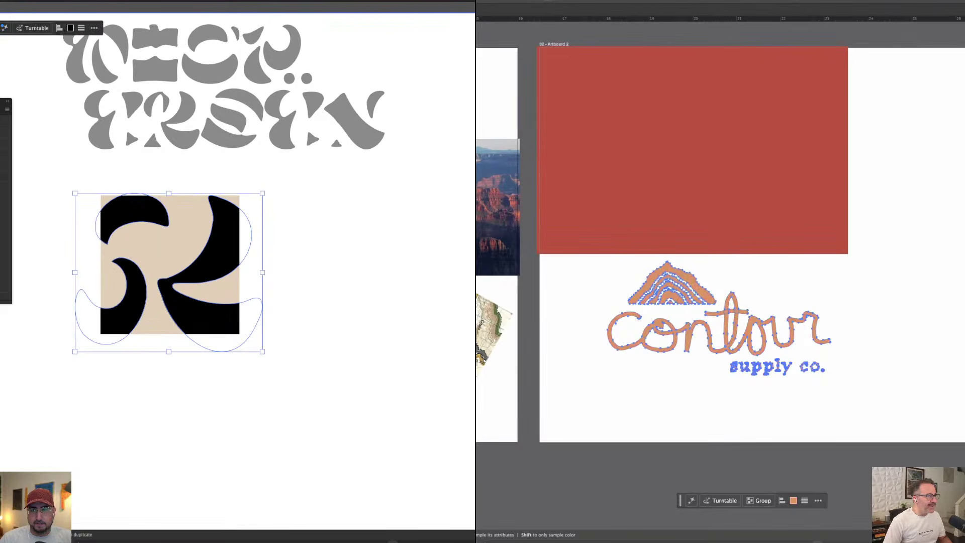
key("v")
double_click(447, 268)
Move the contour logo onto the red rectangle, and enlarge and raise the R piece within the masked square
left_click_drag(676, 291, 643, 122)
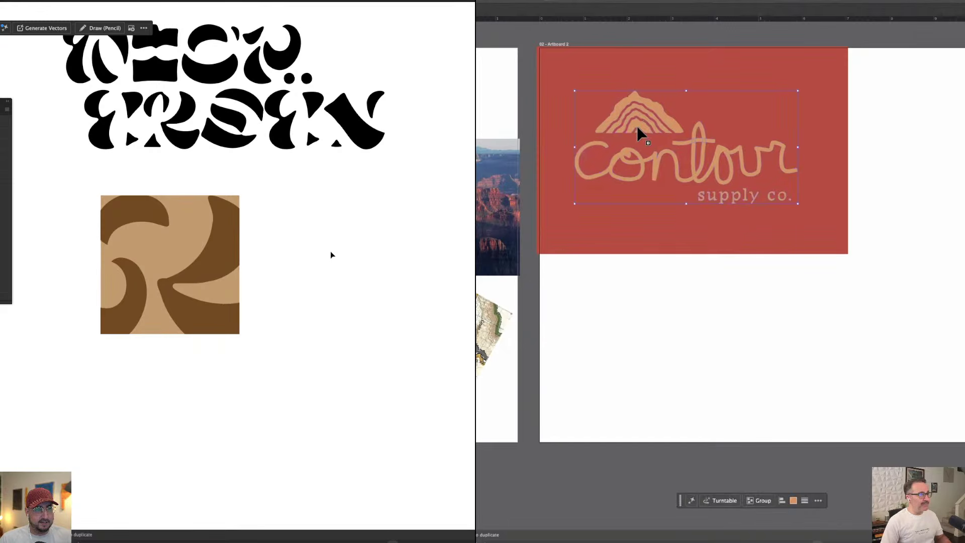
key("a")
left_click(235, 235)
key("s")
key("i")
left_click_drag(314, 170, 336, 151)
key("a")
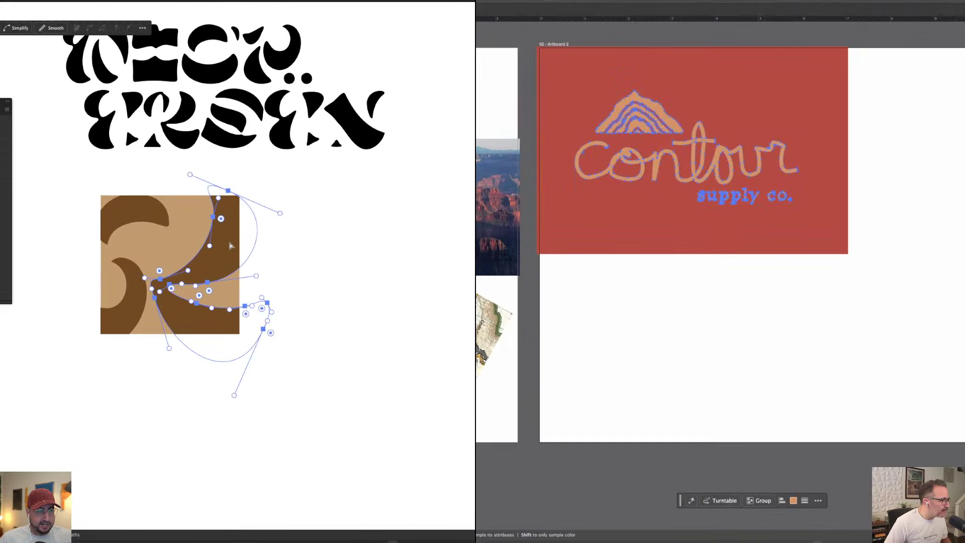
left_click_drag(230, 245, 233, 217)
Recolour the contour logo with white and then a cream tone sampled from the map image
left_click(558, 310)
left_click(384, 254)
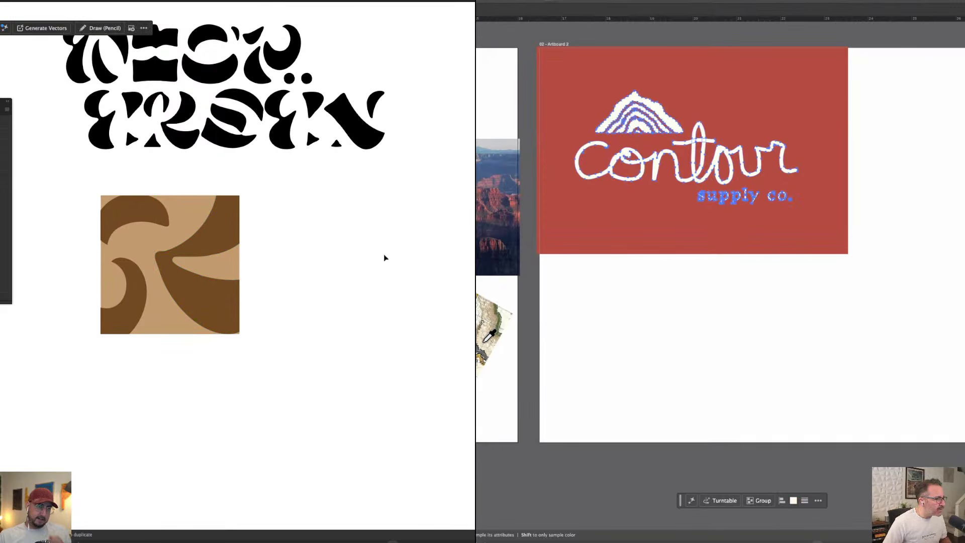
left_click(488, 344)
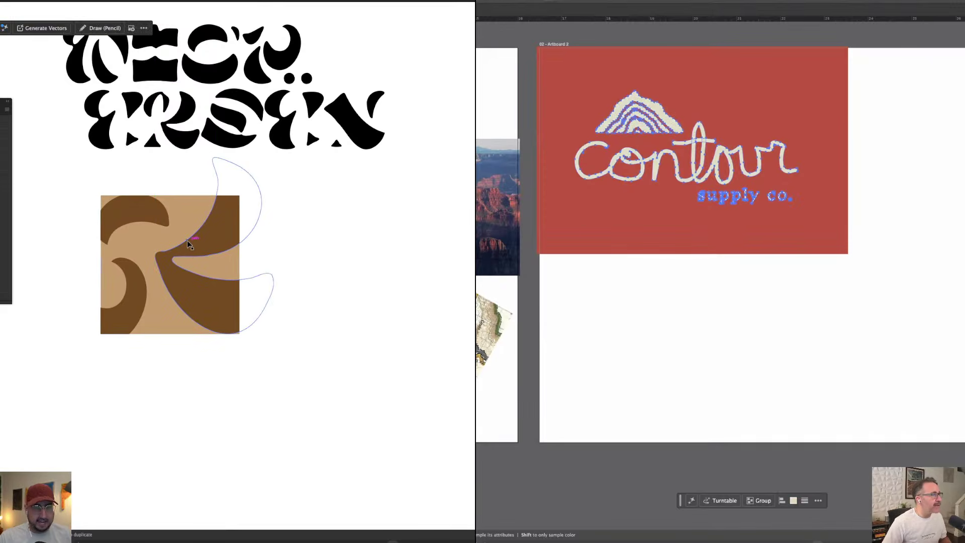
left_click(632, 282)
Duplicate the brown patterned square so that the copy sits flush against its right edge
left_click_drag(286, 205, 79, 350)
left_click_drag(141, 264, 279, 257)
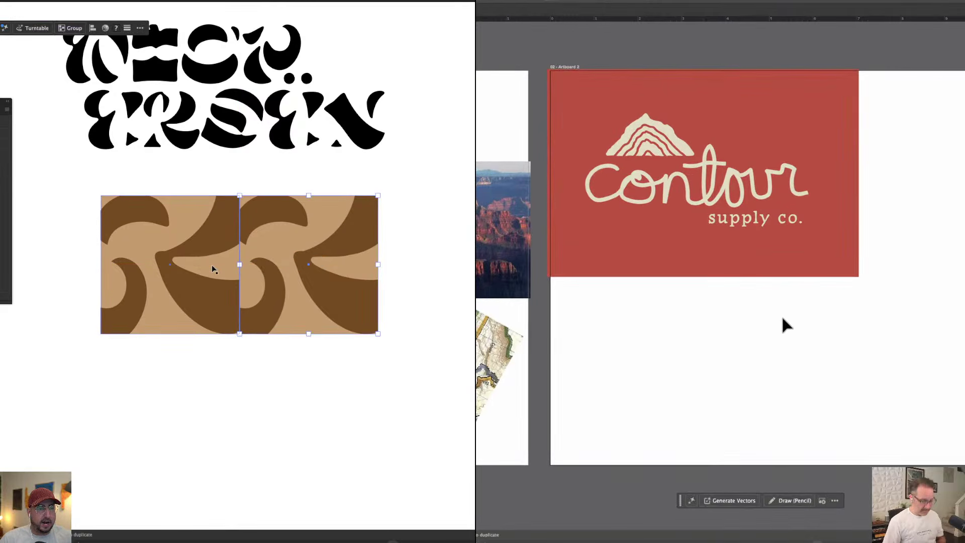
Undo the square's duplication and rotate the brown patterned square by 45 degrees into a diamond
key("super+minus")
key("super+z")
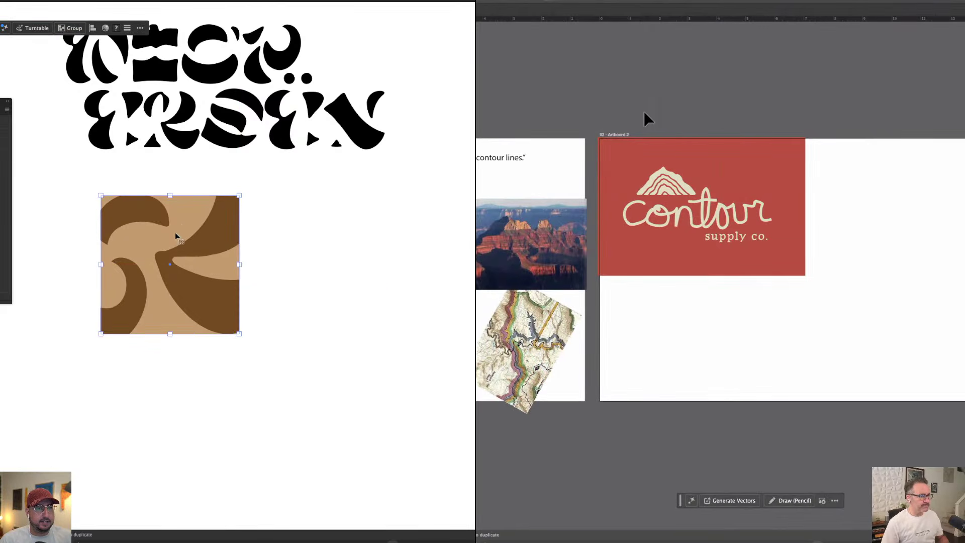
left_click_drag(241, 193, 299, 245)
Scale down the cream contour logo on the red rectangle and group it
left_click(769, 250)
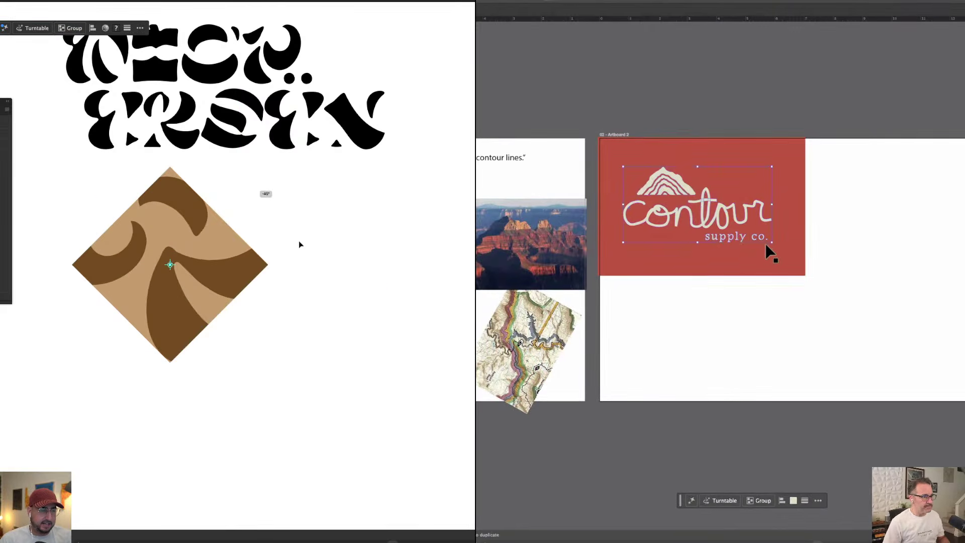
left_click_drag(773, 246, 737, 218)
key("super+g")
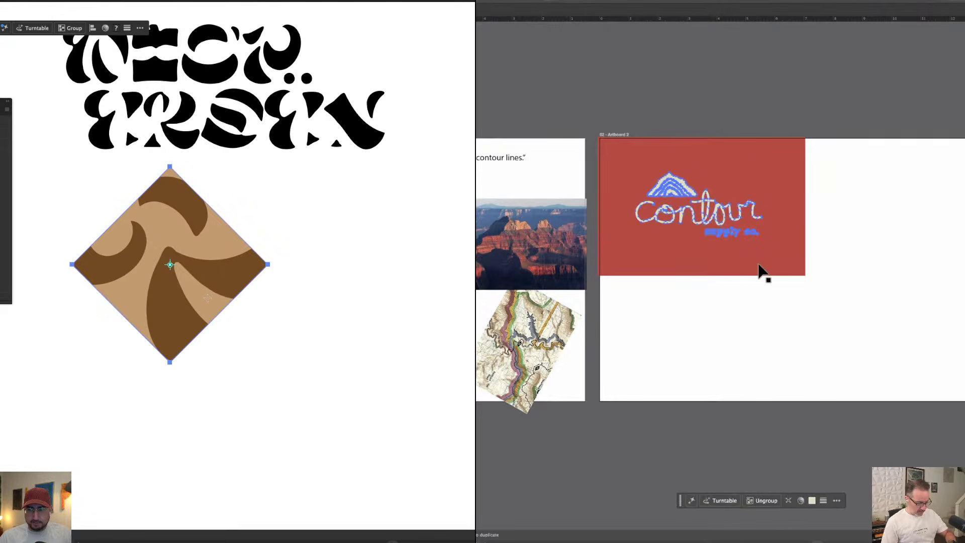
Move the tilted colour map image below the red rectangle, and cut the diamond to a triangle by removing its bottom corner point
left_click(740, 321)
left_click_drag(521, 356, 723, 396)
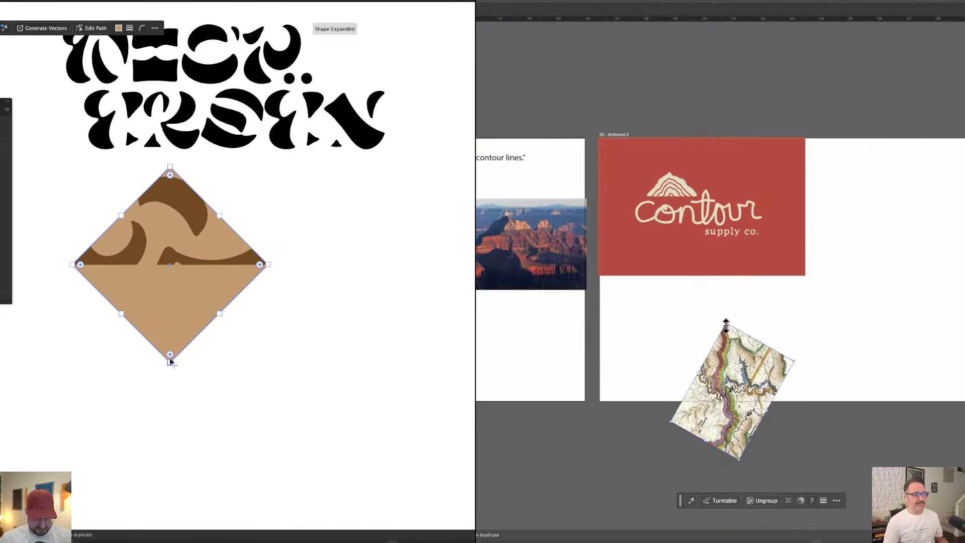
left_click(170, 356)
key("Delete")
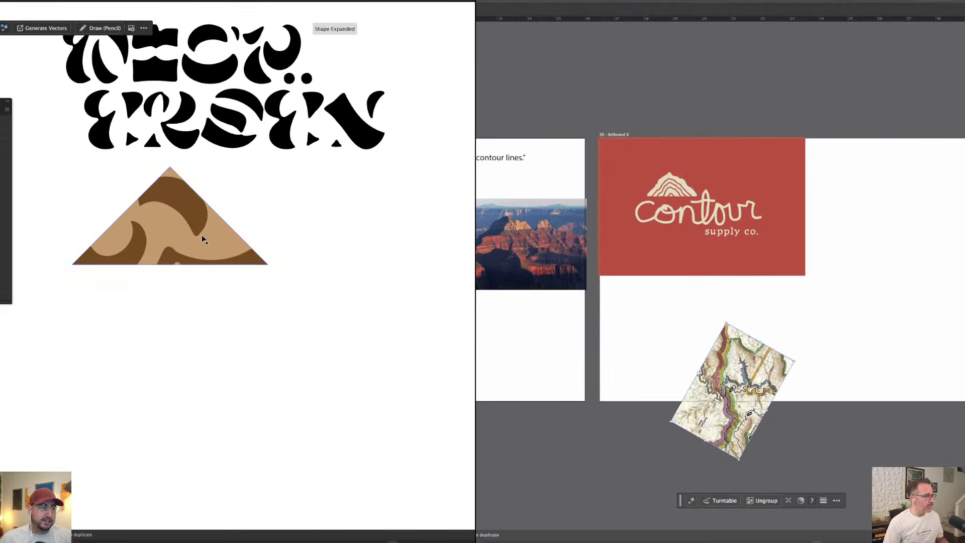
Place the contour-line map over the red rectangle and undo the first attempt at duplicating the patterned triangle
left_click_drag(141, 234, 347, 235)
key("a")
left_click_drag(483, 257, 654, 176)
key("super+z")
key("super+z")
key("v")
Duplicate the patterned triangle flush against its right corner, and enlarge the contour-line map to cover the red rectangle
left_click_drag(178, 247, 358, 243)
left_click_drag(692, 200, 767, 252)
left_click_drag(357, 244, 384, 241)
left_click_drag(767, 252, 806, 276)
left_click_drag(384, 241, 383, 243)
left_click_drag(806, 276, 808, 276)
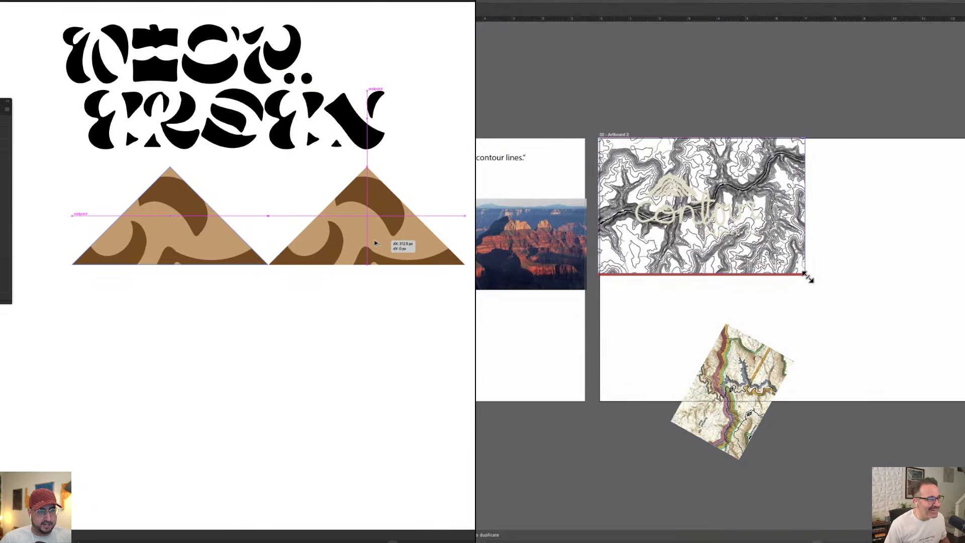
left_click_drag(384, 243, 374, 243)
left_click_drag(808, 276, 808, 280)
left_click_drag(374, 243, 373, 243)
left_click_drag(808, 279, 809, 280)
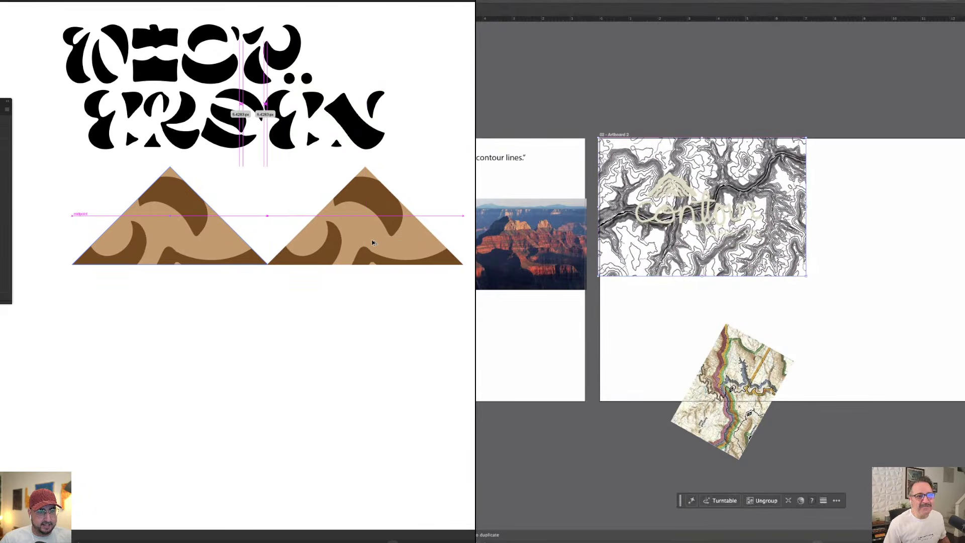
left_click_drag(373, 243, 373, 243)
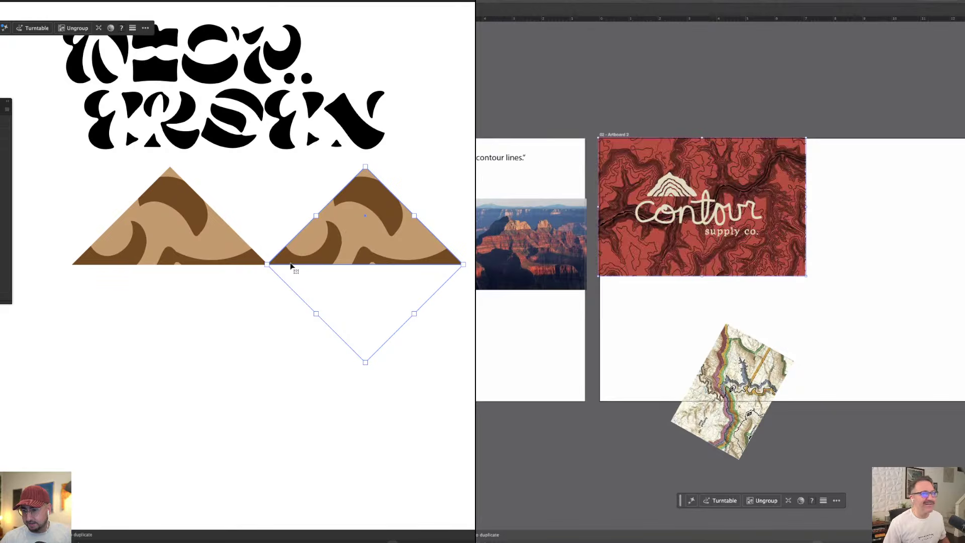
Replace the brown shapes in the second triangle's clipping mask with copies of several pieces from the black stacked lettering
left_click(249, 183)
scroll(201, 191, "up", 5)
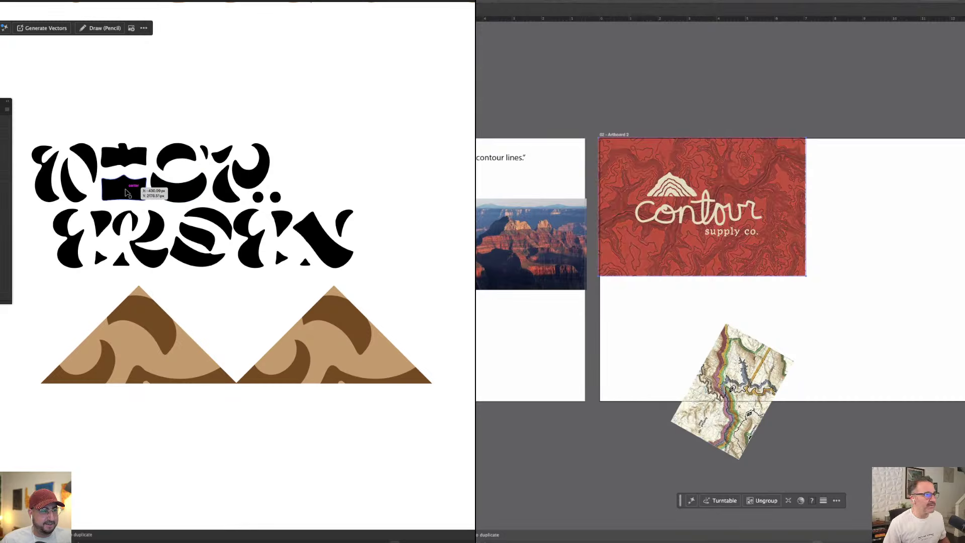
left_click(122, 190)
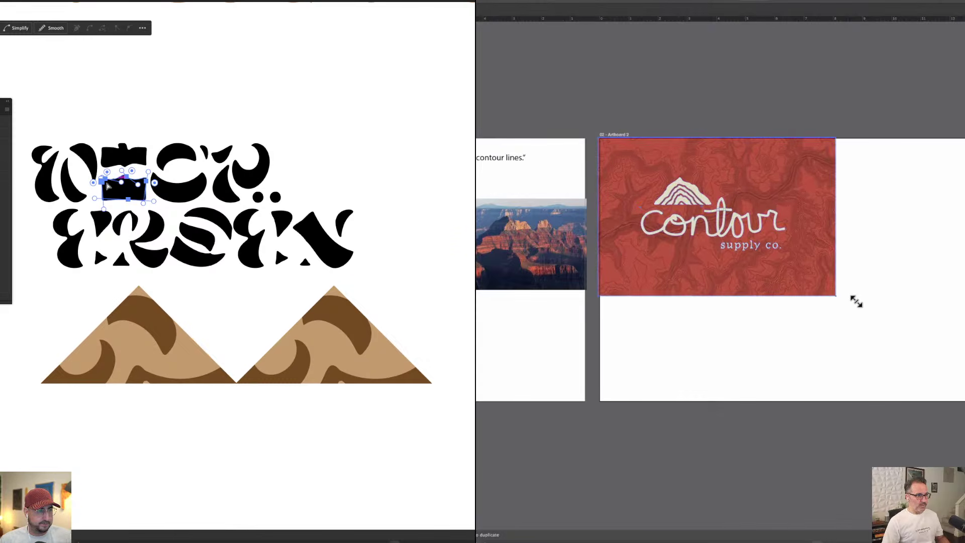
left_click(42, 186, "shift")
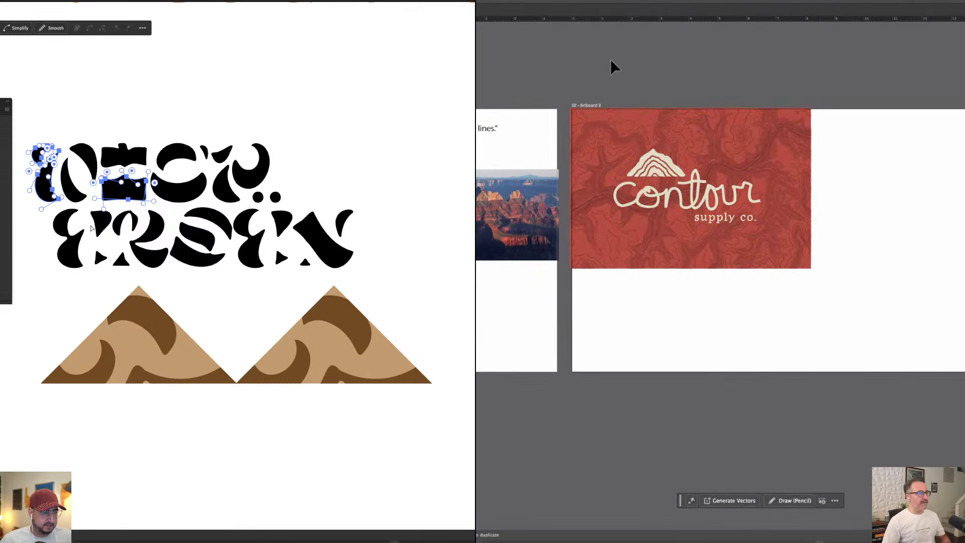
double_click(344, 316)
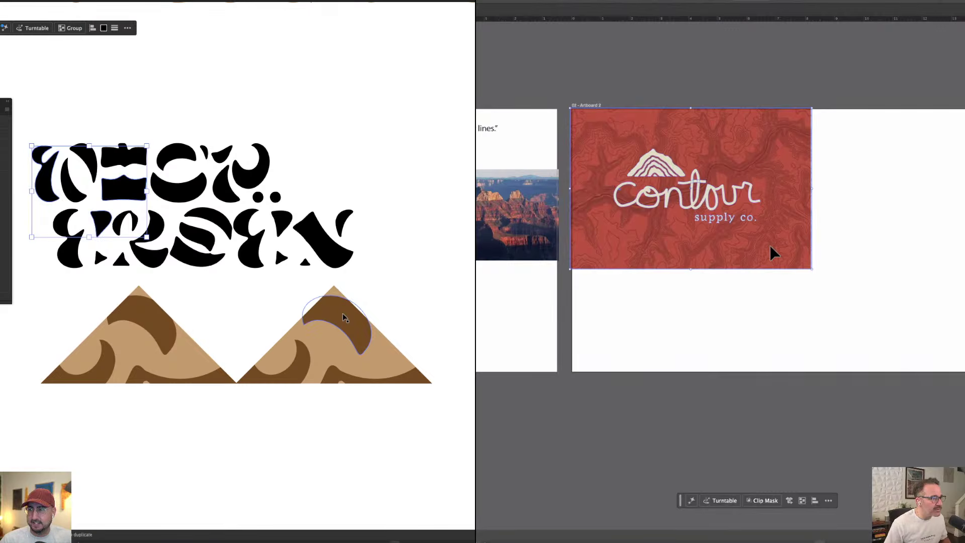
double_click(337, 314)
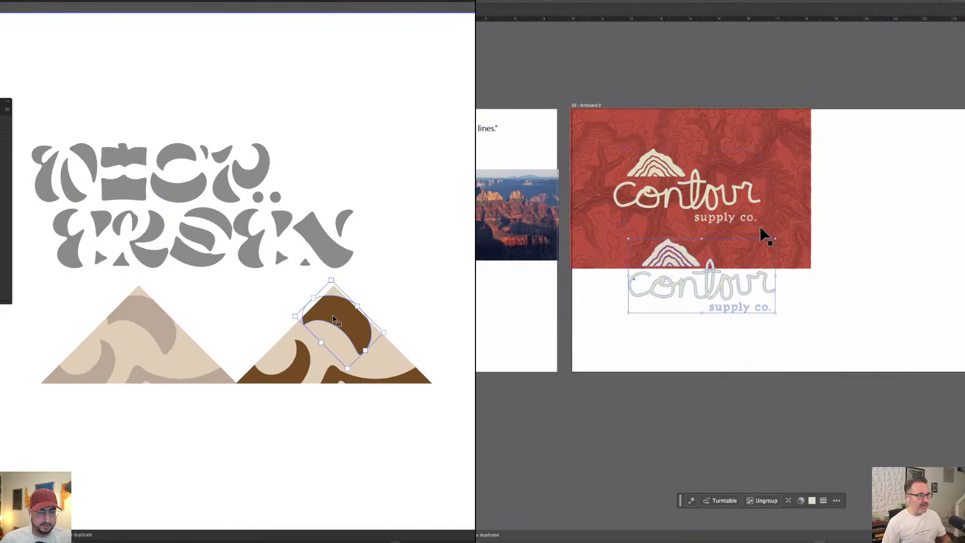
double_click(411, 274)
double_click(340, 312)
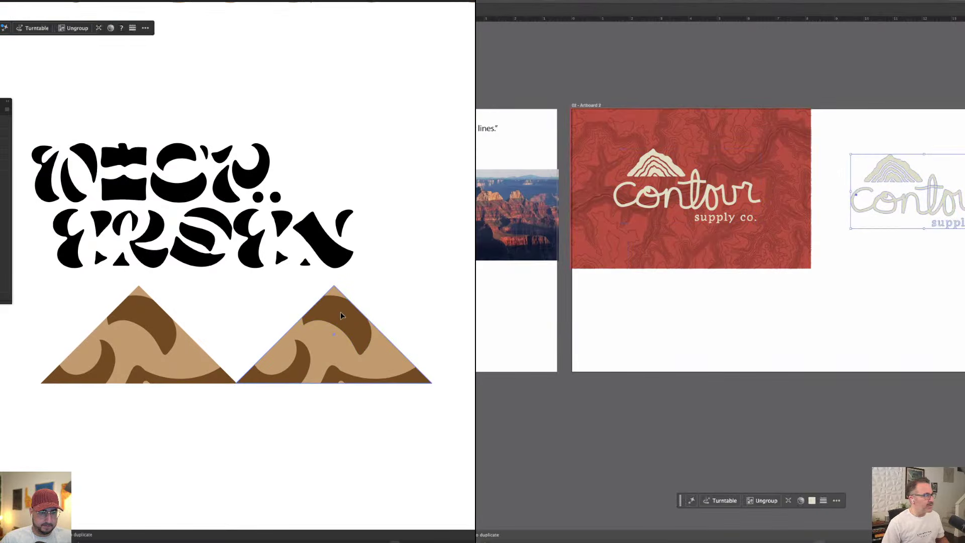
mouse_move(335, 312)
left_mouse_down()
mouse_move(299, 363)
mouse_move(341, 371)
mouse_move(342, 313)
left_mouse_up()
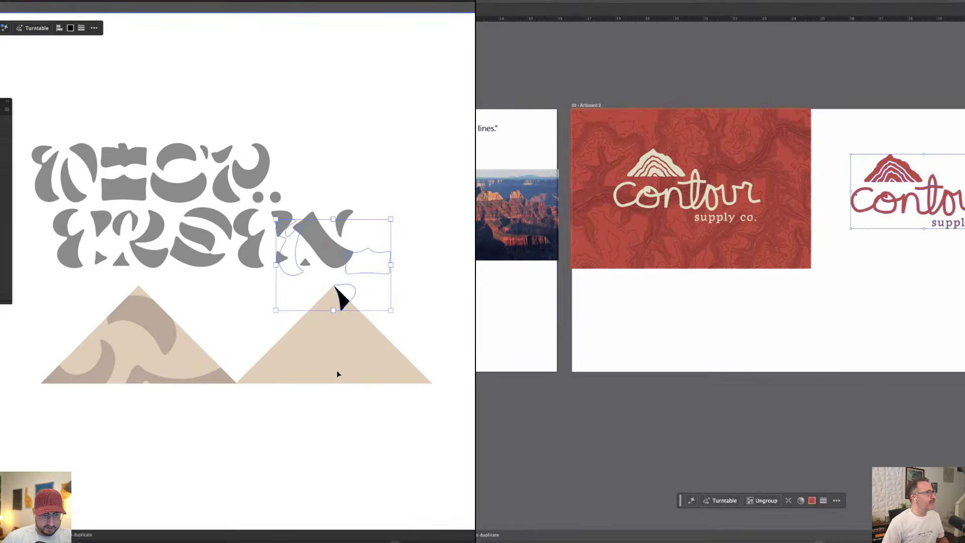
Enlarge the copied black letter pieces and spread them out within the second triangle
scroll(905, 56, "right", 2)
left_click(925, 225)
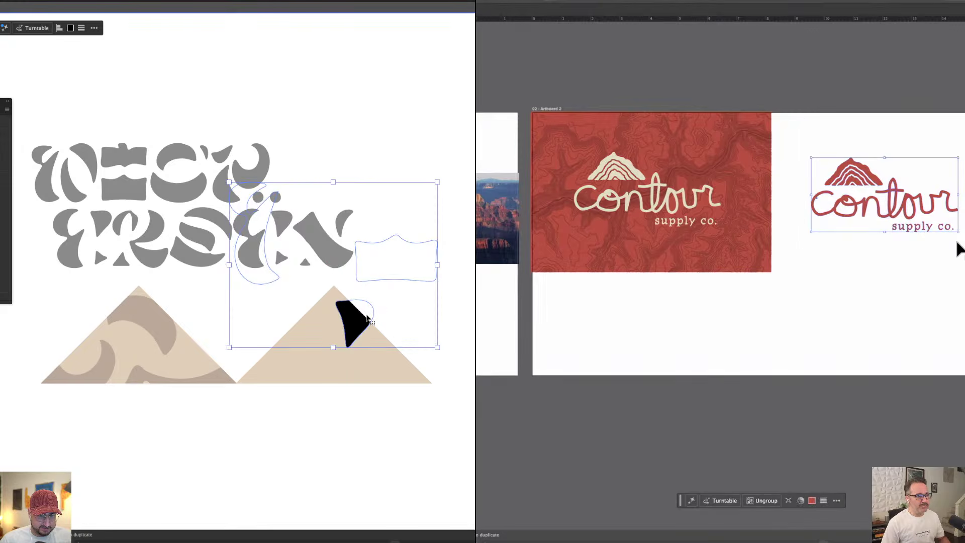
left_click_drag(926, 227, 926, 222)
left_click_drag(365, 353, 372, 407)
left_click_drag(926, 223, 926, 225)
left_click_drag(373, 406, 362, 389)
left_click_drag(327, 353, 322, 325)
left_click(750, 349)
left_click_drag(793, 314, 832, 326)
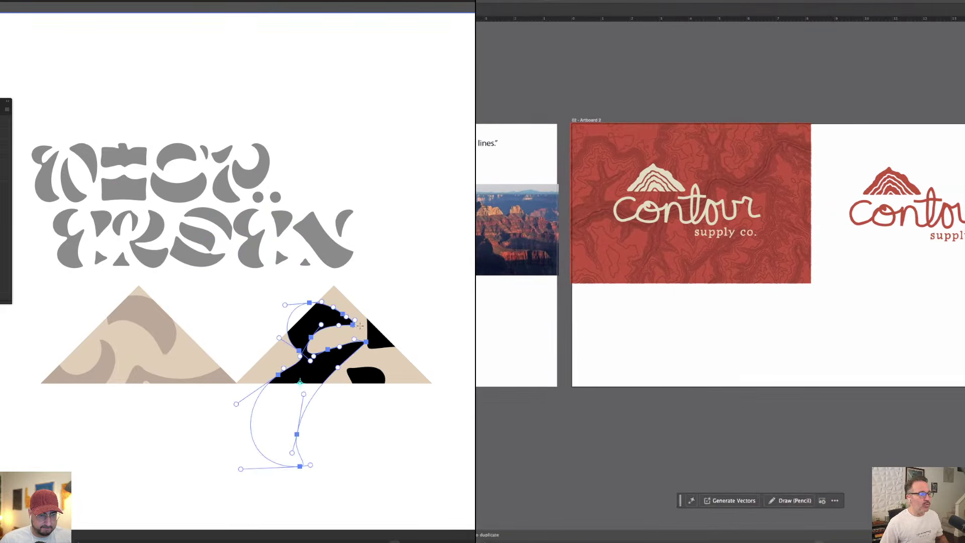
Shift the large curved piece and the block-shaped piece further left within the second triangle
left_click(322, 326)
left_click_drag(322, 326, 317, 330)
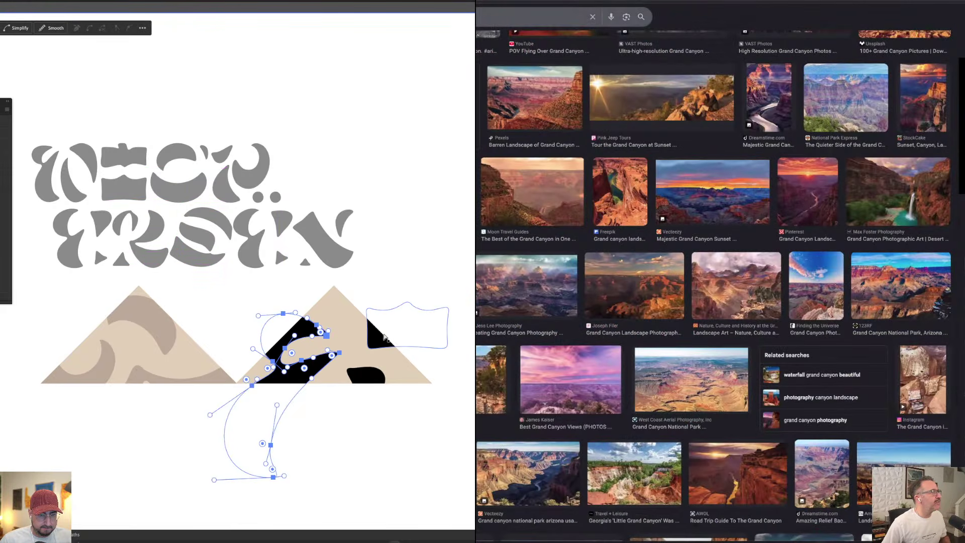
left_click_drag(317, 330, 337, 332)
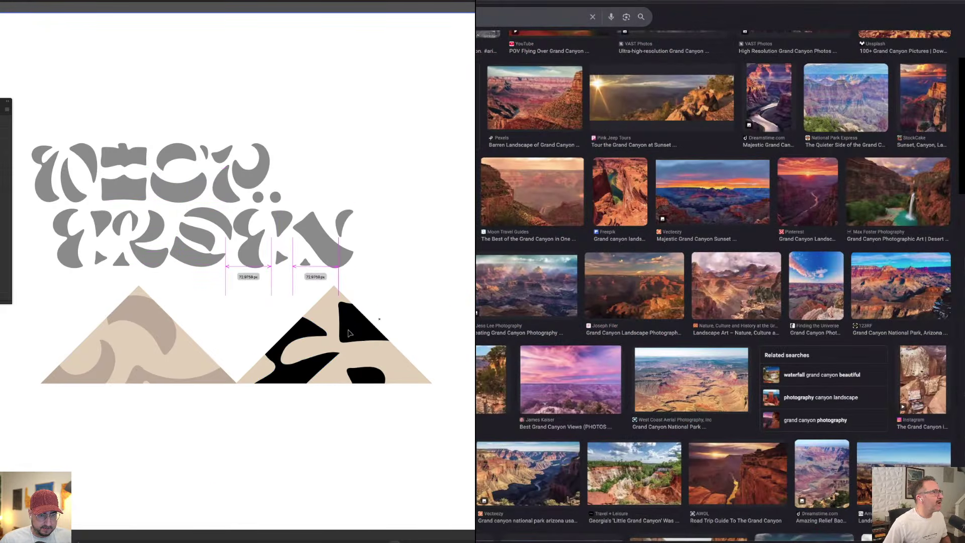
left_click_drag(337, 331, 348, 332)
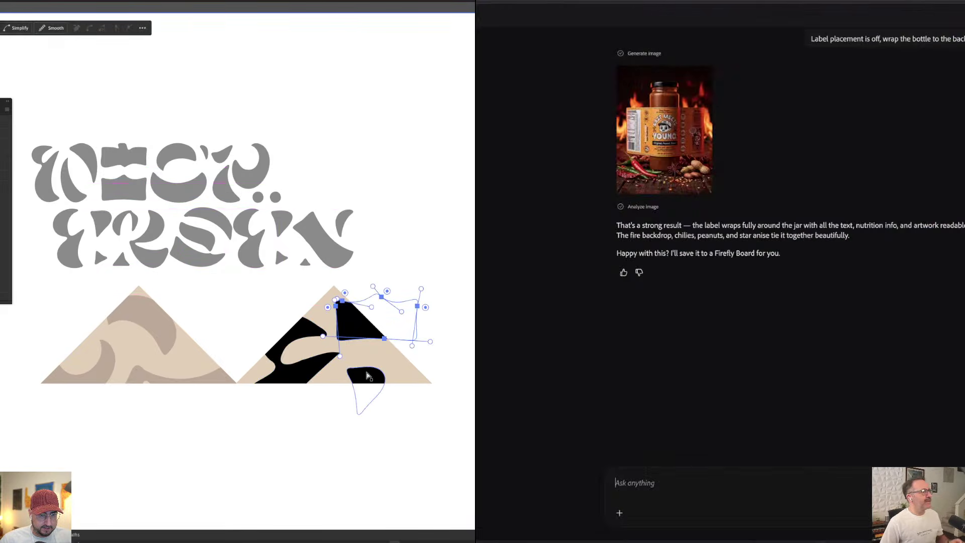
Enlarge and reposition the lower-right piece in the second triangle, and recolour all the black pieces dark brown
left_click(367, 376)
key("s")
left_click_drag(434, 342, 462, 325)
left_click_drag(361, 376, 375, 371)
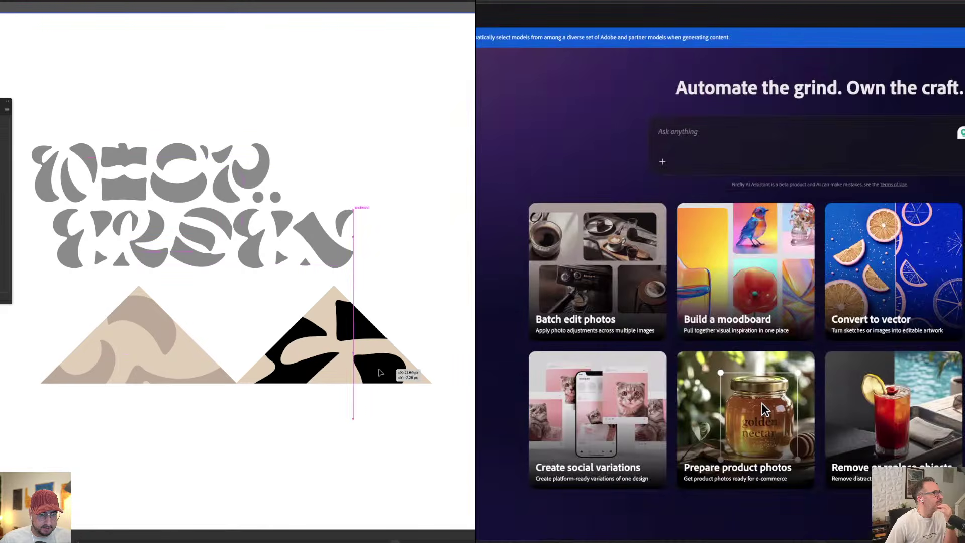
left_click_drag(375, 371, 380, 369)
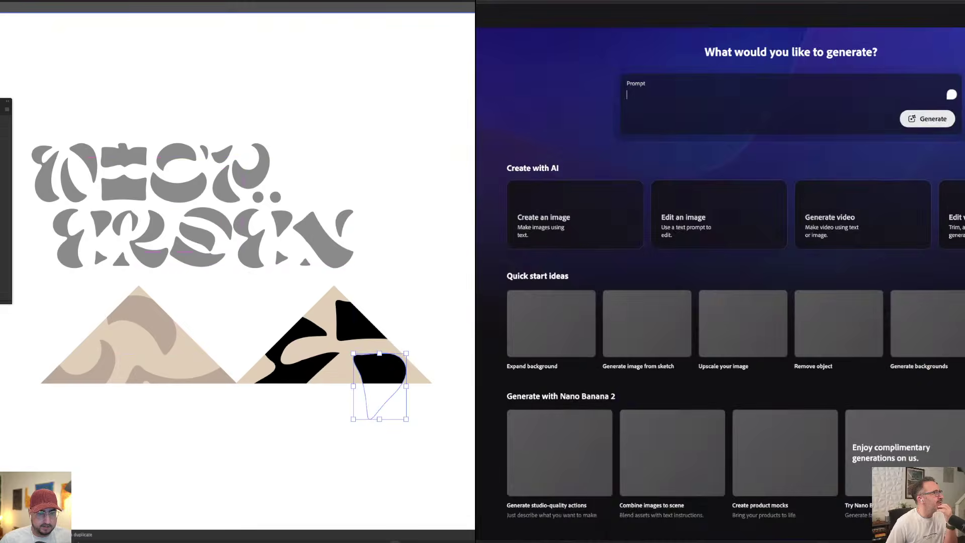
left_click(304, 334)
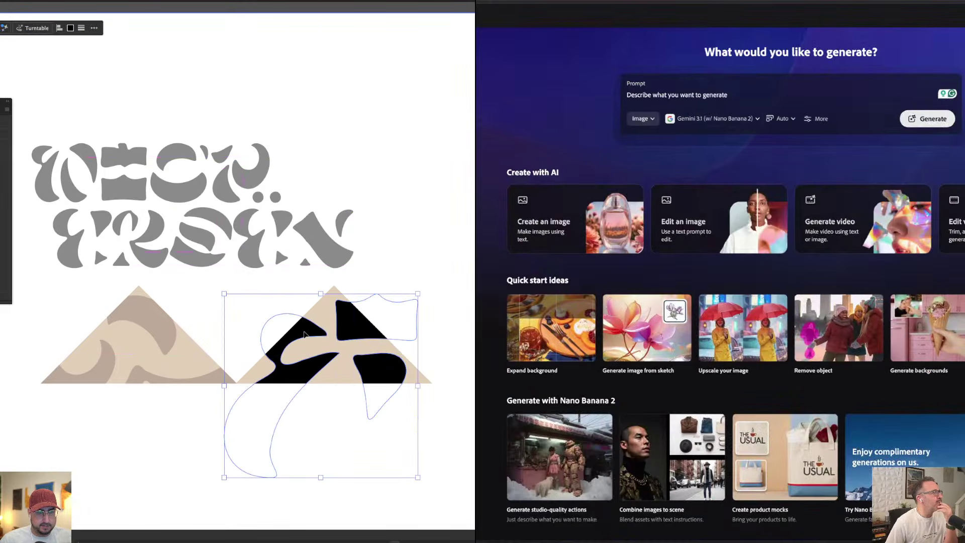
double_click(198, 337)
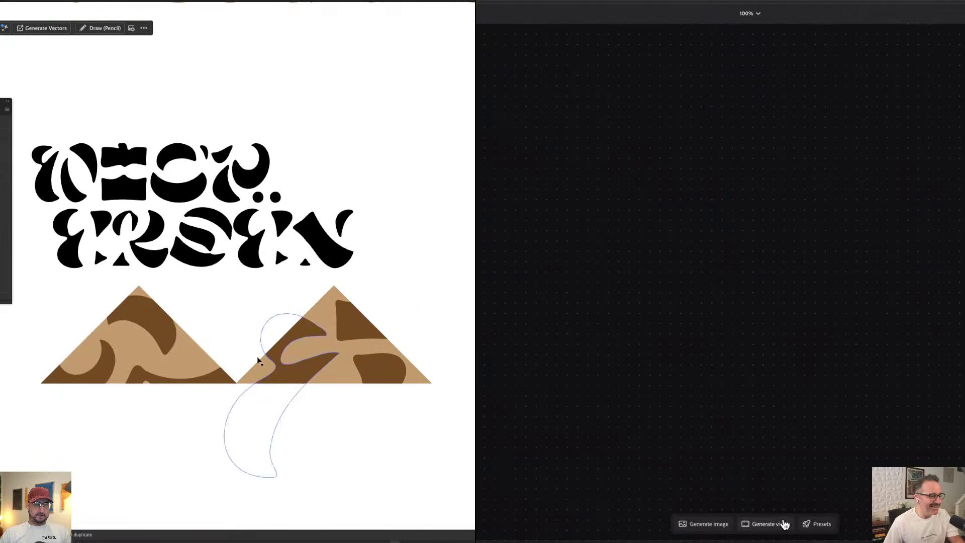
Select the black stacked lettering, and start an image generation prompt reading "raw, khaki woven material" on the Firefly board
scroll(237, 363, "down", 3)
left_click_drag(271, 389, 308, 227)
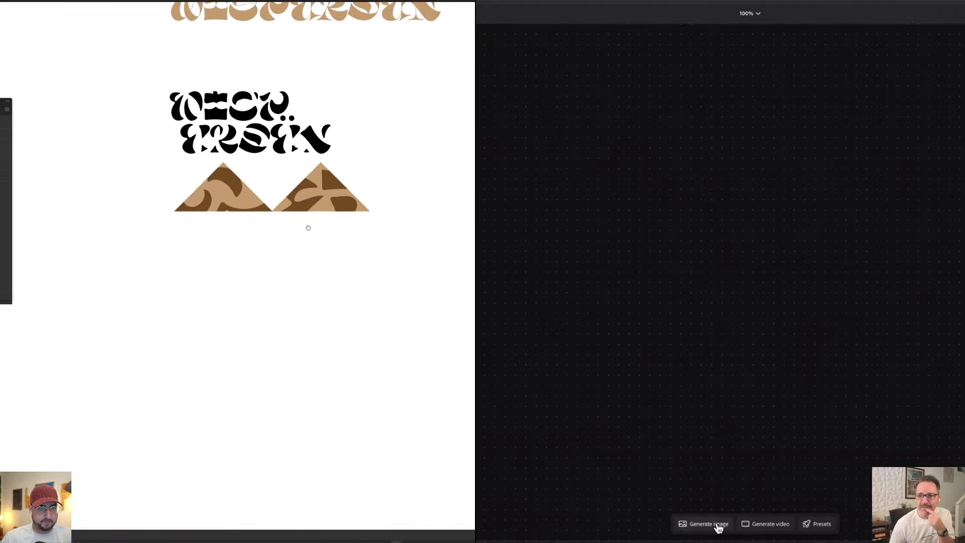
left_click(727, 531)
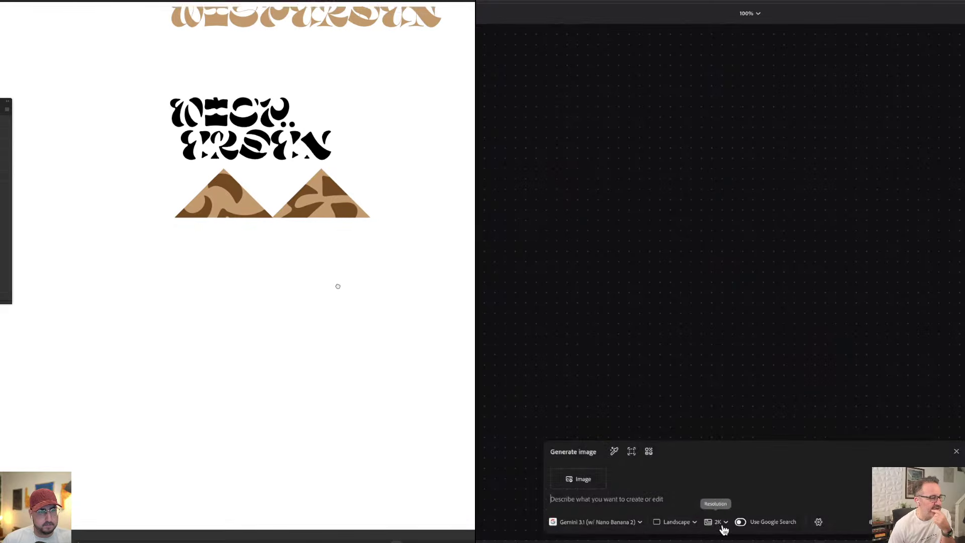
scroll(336, 282, "up", 3)
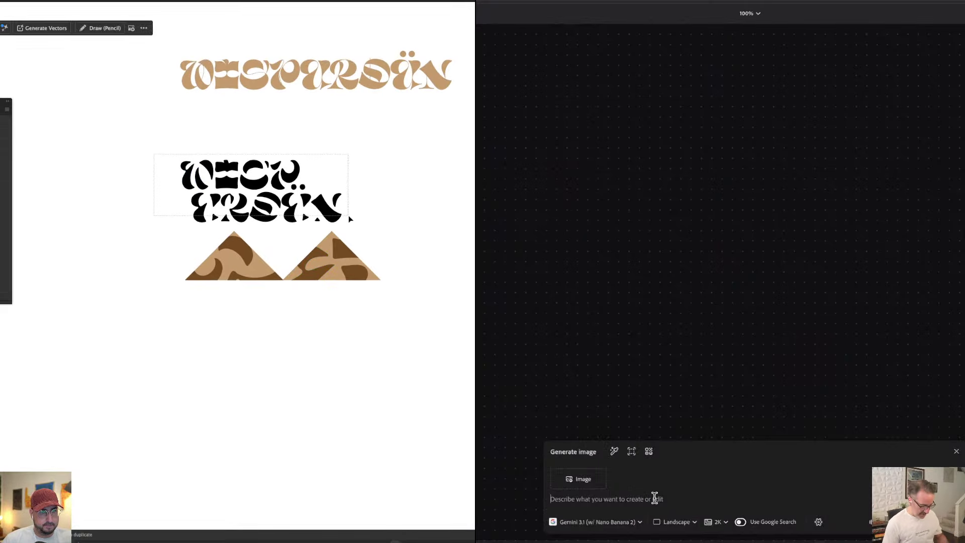
left_click(348, 215)
type("raw, khaki w")
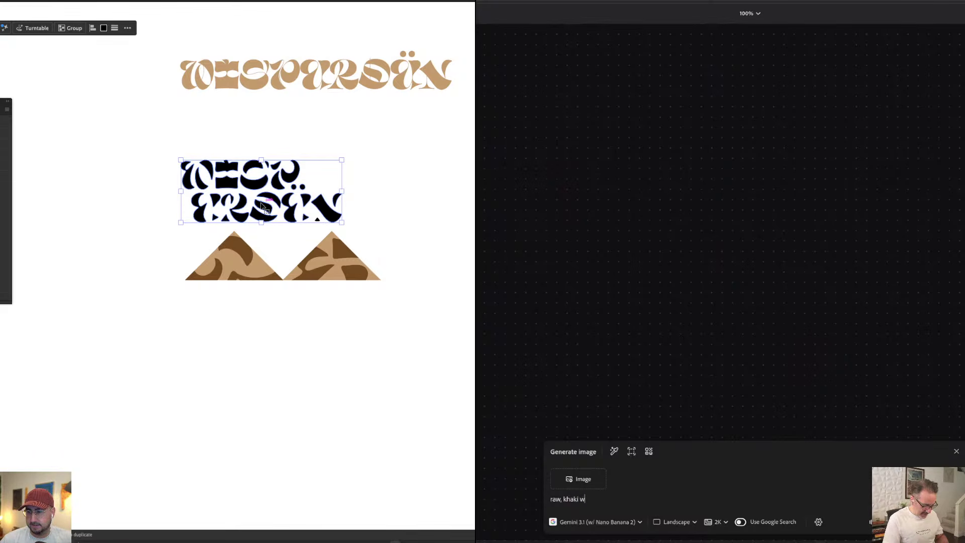
type("material")
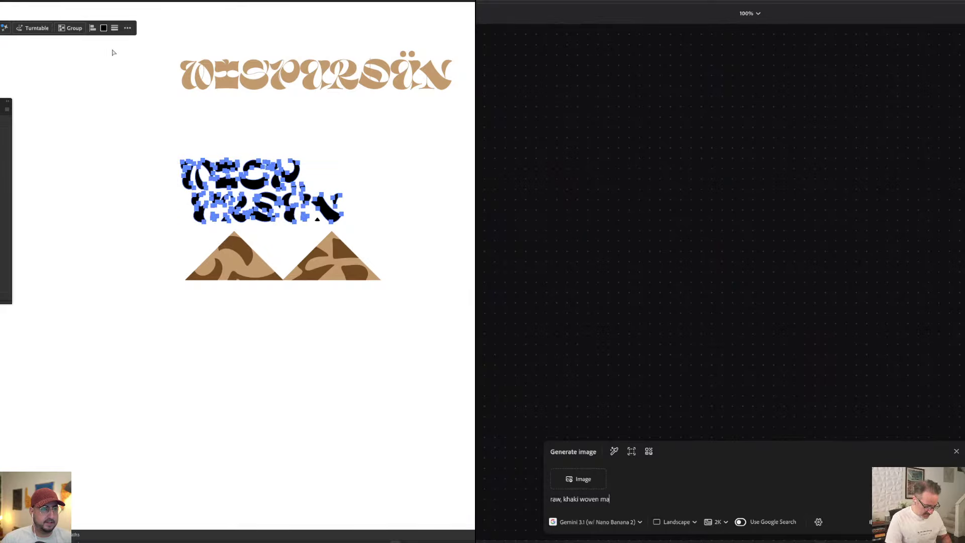
Extend the image prompt with ", close up of"
key("super+Tab")
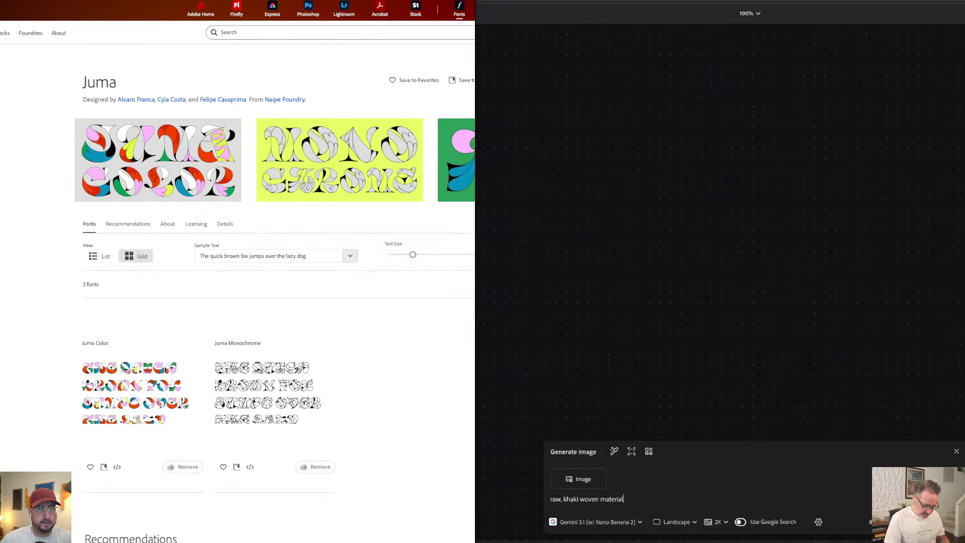
type(",")
key("super+Tab")
type("cloe up of")
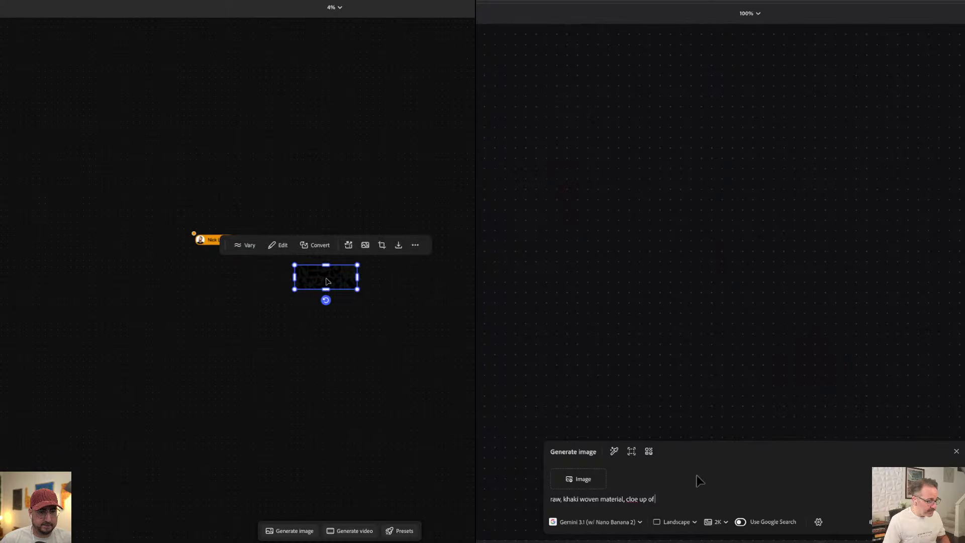
left_click(636, 499)
type("s")
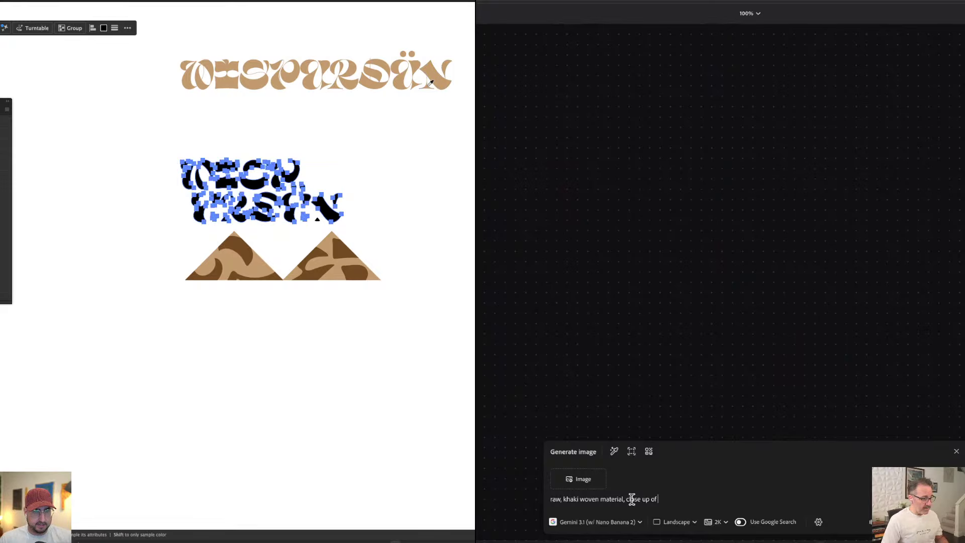
Move "close up of" to the start of the image prompt, and recolour the stacked lettering light brown
left_click_drag(626, 499, 670, 498)
key("ctrl+c")
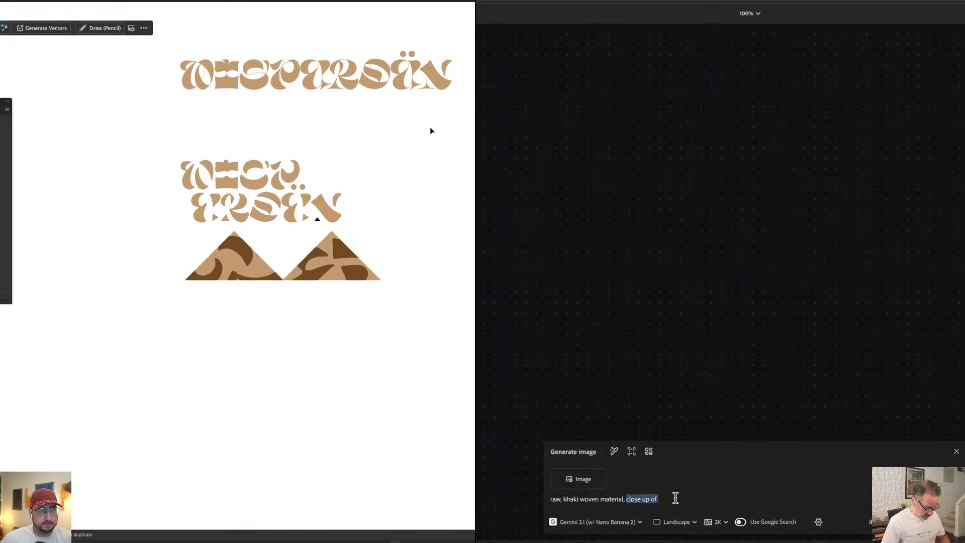
scroll(259, 192, "up", 5)
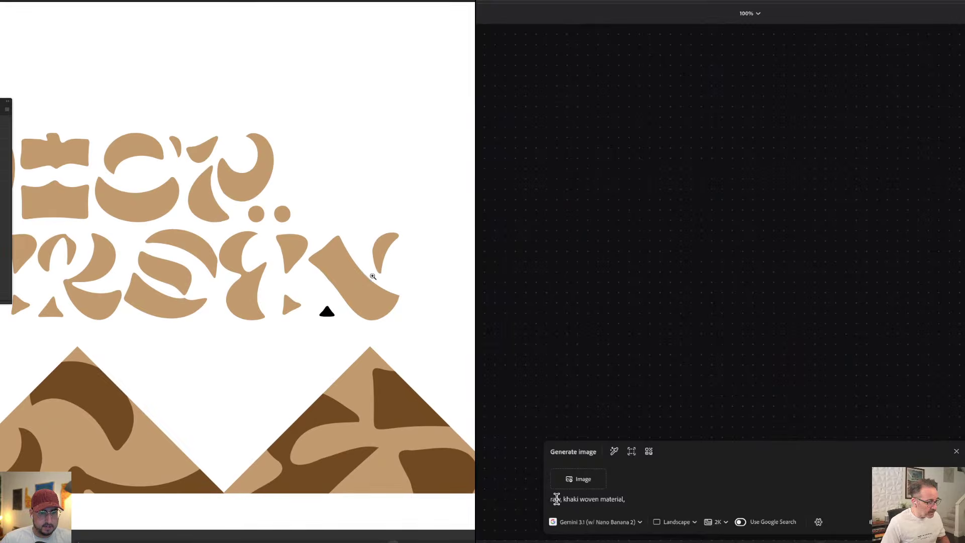
left_click(551, 499)
key("ctrl+v")
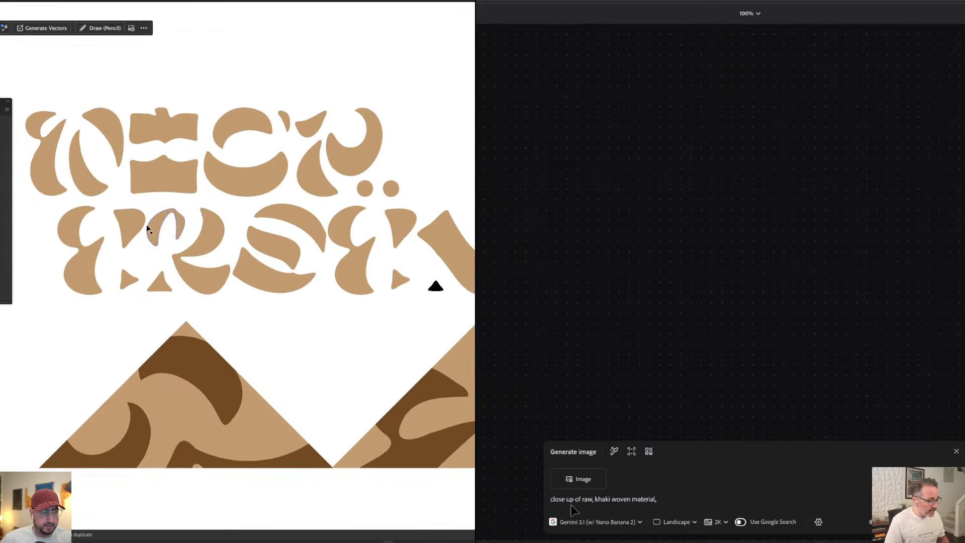
Edit the image prompt to "close up of a raw, khaki woven material from a", and select the lower lettering row with its two dots
type("a")
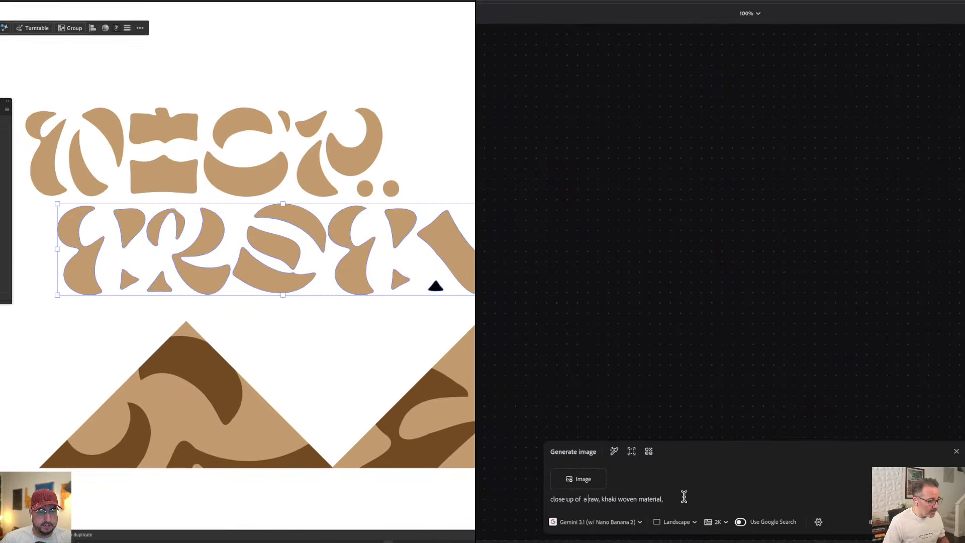
left_click(684, 497)
key("BackSpace")
left_click_drag(86, 271, 414, 170)
type("from")
key("ctrl+z")
type("a")
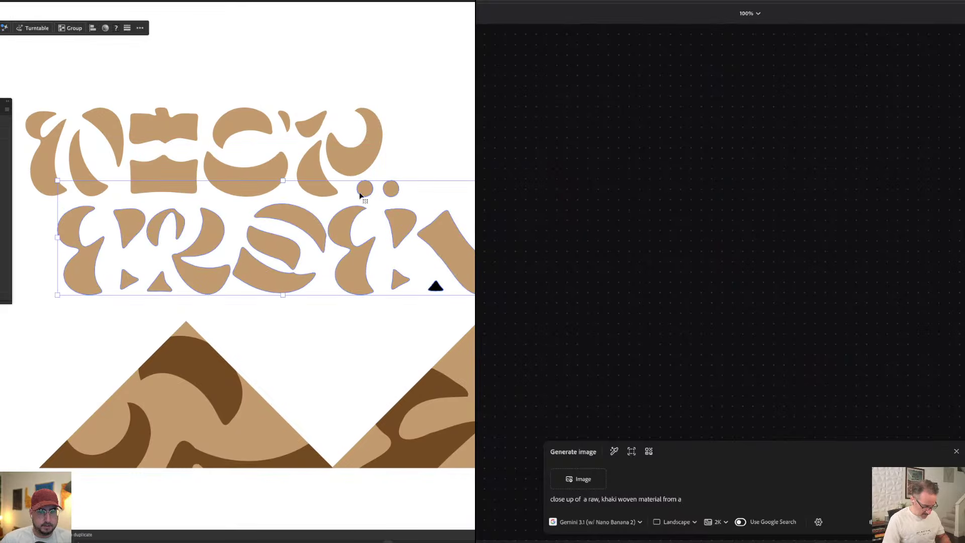
Group the selected lettering and place it beside the upper row, and extend the image prompt's ending to "an adventure shirt"
key("ctrl+g")
type("n")
type("advent")
left_click_drag(95, 268, 408, 168)
type("ur")
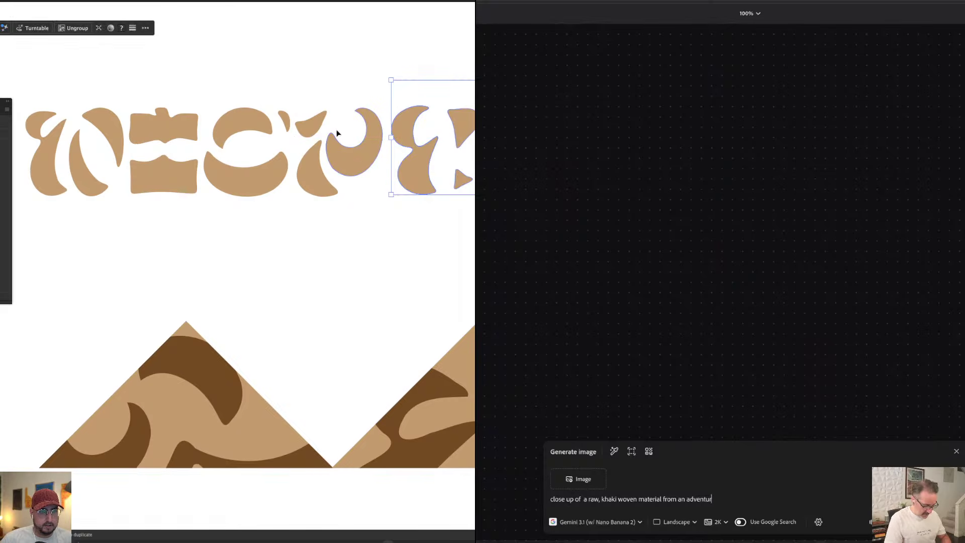
type("e shirt")
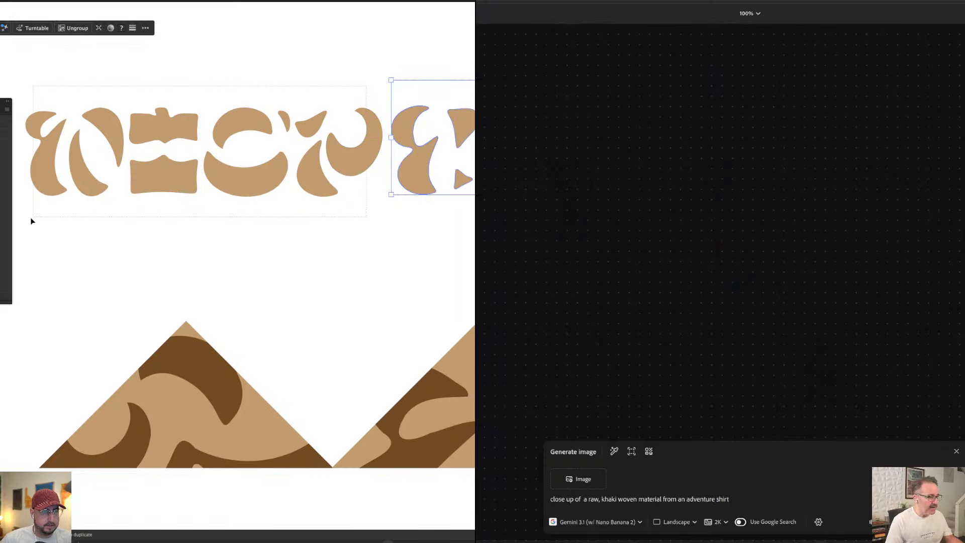
Align the second lettering group to the bottom edge of the first, and add ", with a" to the image prompt
left_click(202, 170)
left_click(397, 113, "shift")
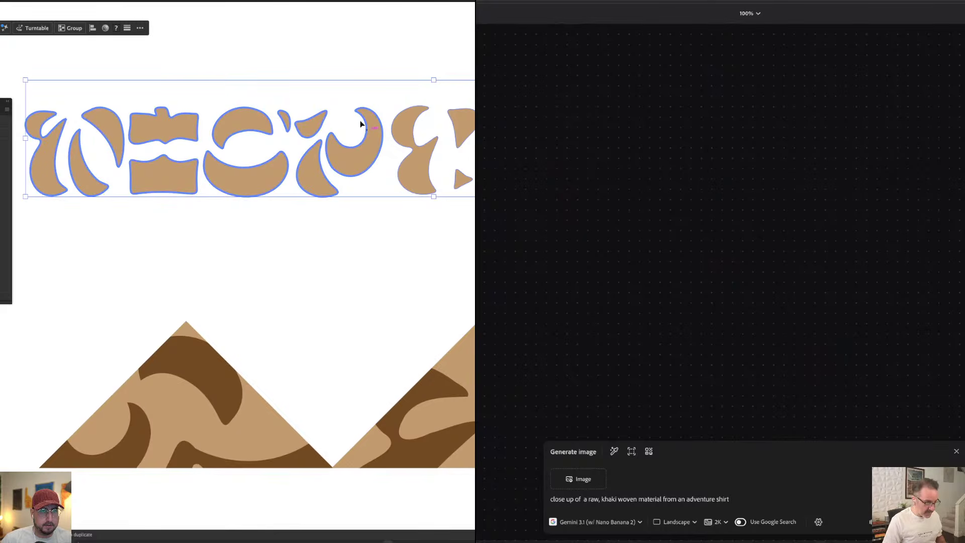
type(", with a")
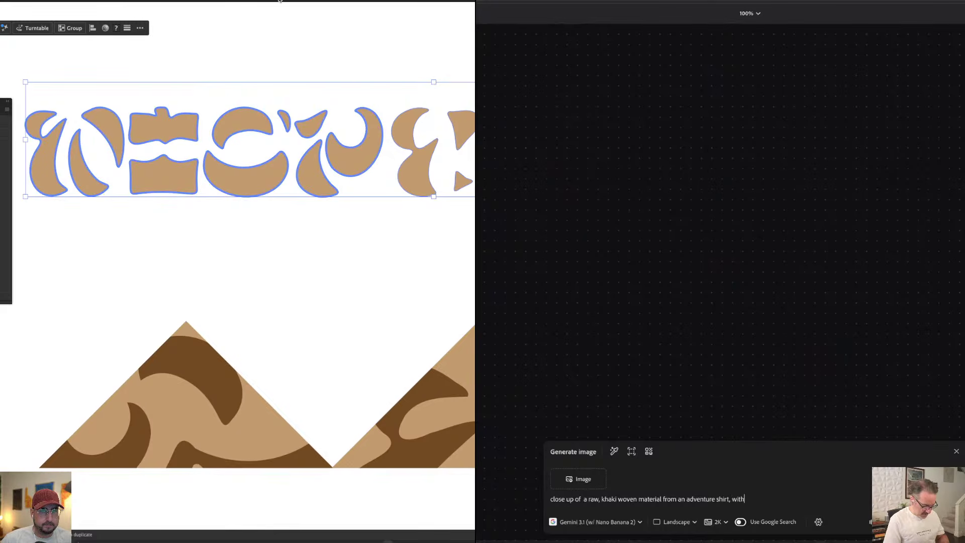
left_click(390, 78)
left_click(407, 122)
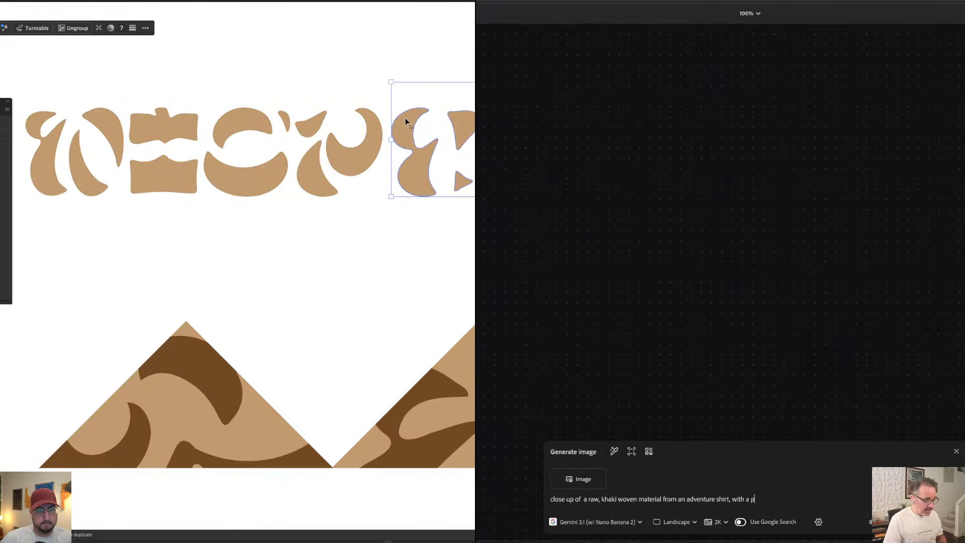
Complete the image prompt with "pocket in the center" and generate the image
type("pocket")
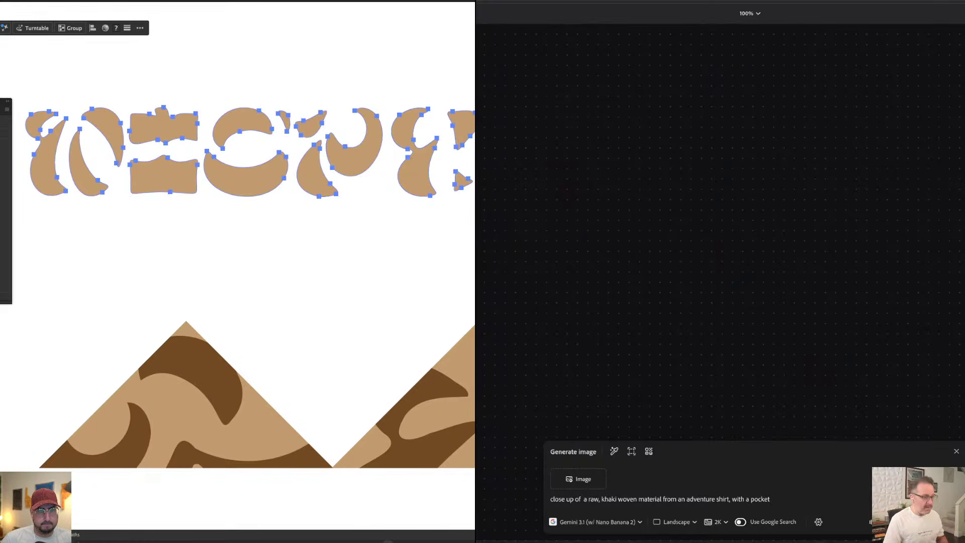
type(" in the ")
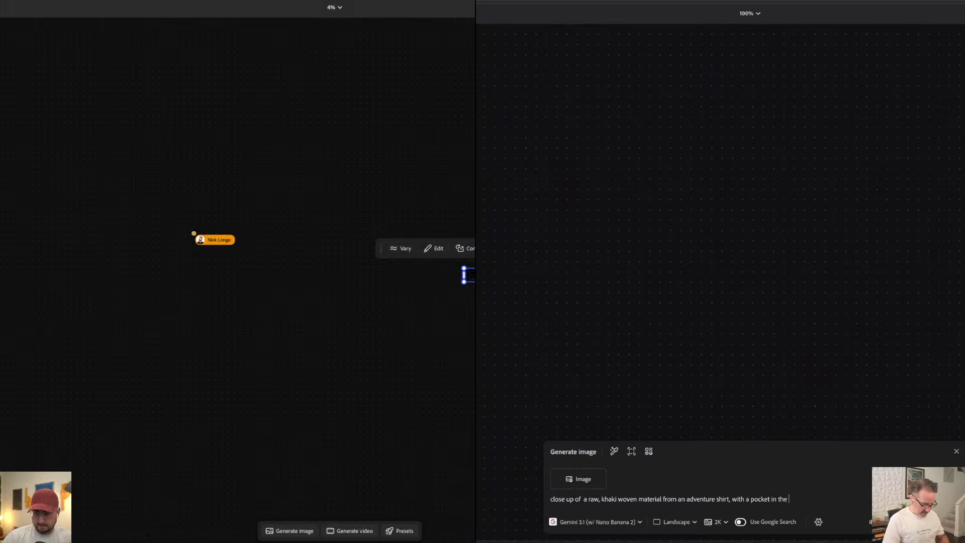
type("center")
key("Return")
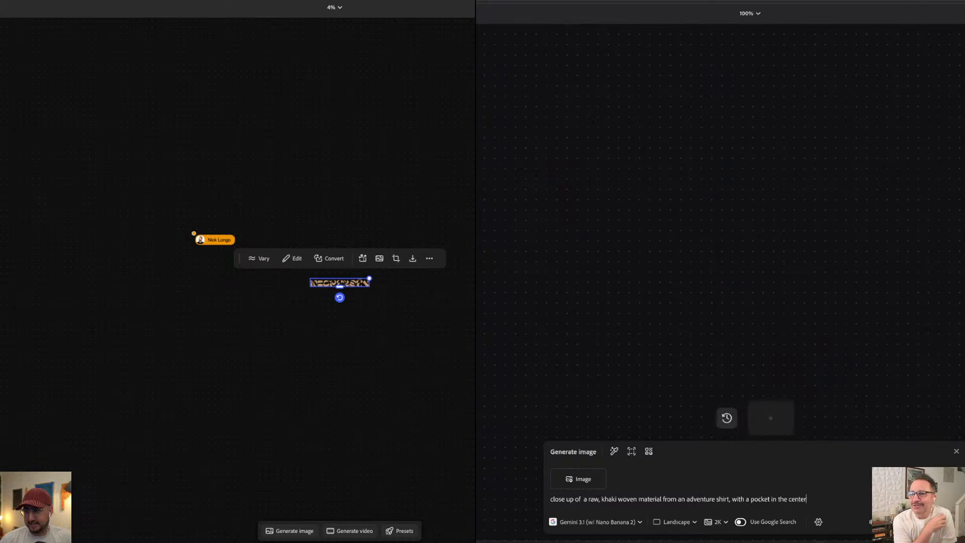
Delete the pasted single-line lettering from the Firefly board
left_click(448, 246)
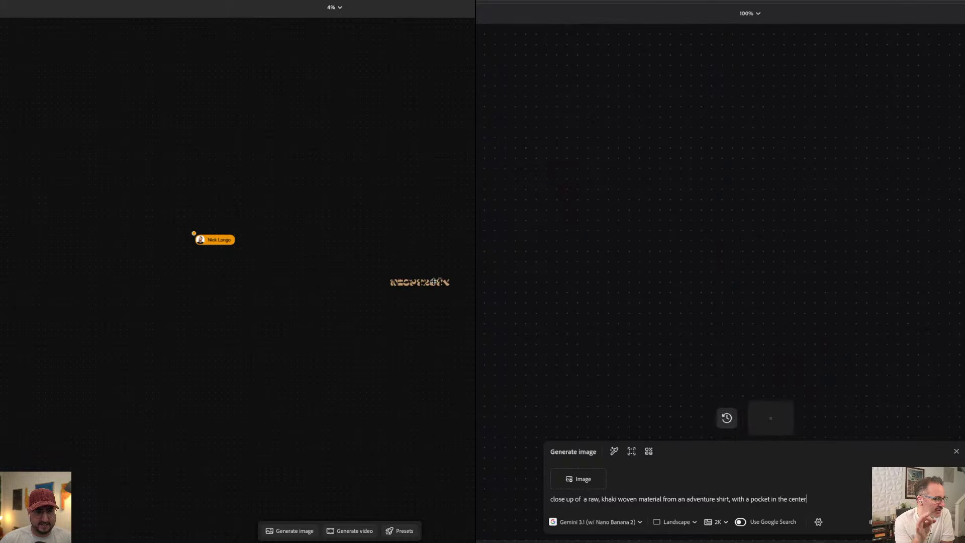
left_click(433, 282)
scroll(422, 295, "up", 10)
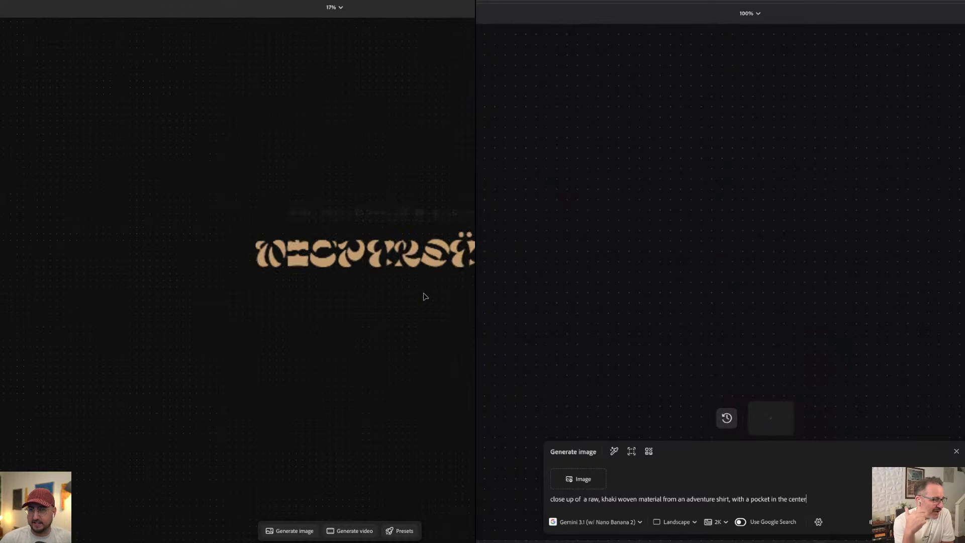
scroll(425, 297, "right", 5)
scroll(362, 324, "up", 5)
scroll(300, 315, "right", 2)
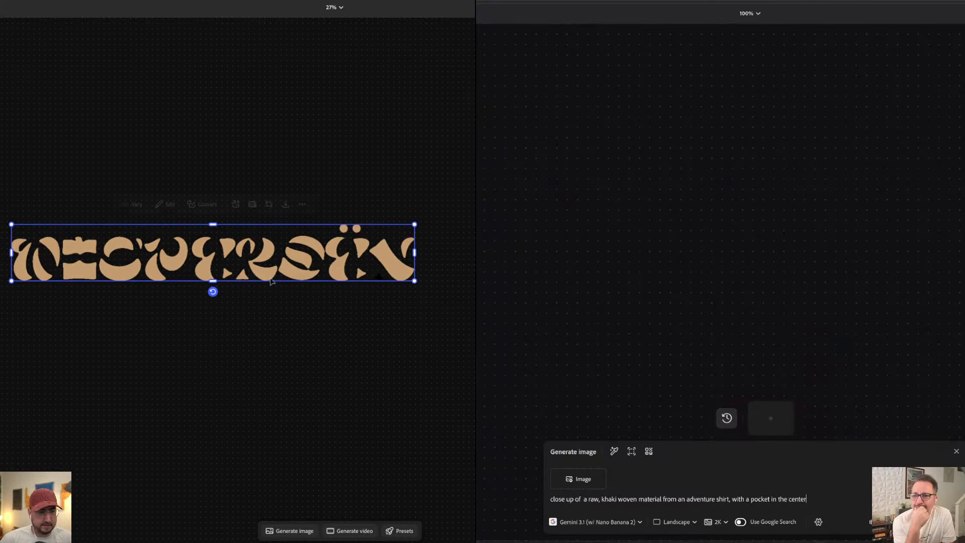
left_click(186, 149)
left_click(312, 255)
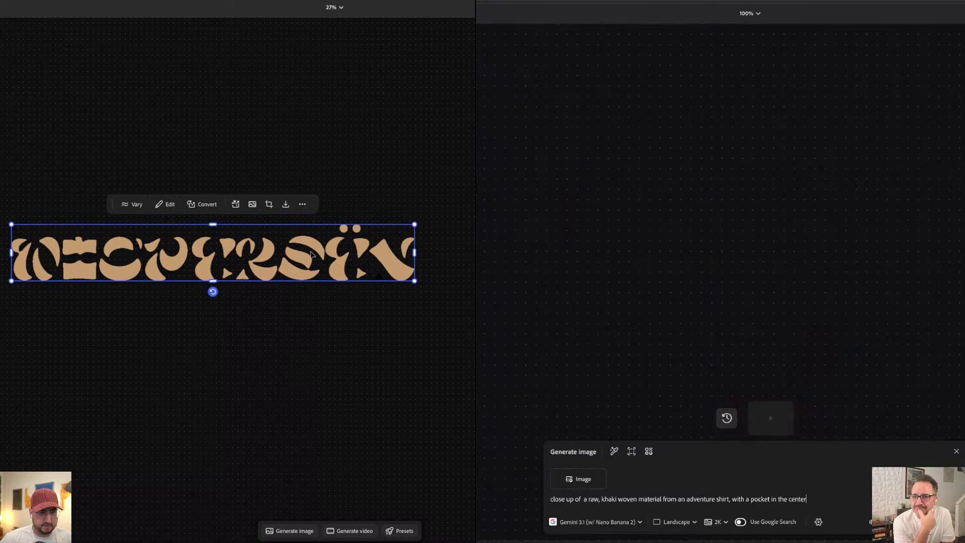
key("Delete")
Switch to Illustrator, recolour the whole lettering light brown including its small black triangle, and paste it onto the Firefly board
key("super+Tab")
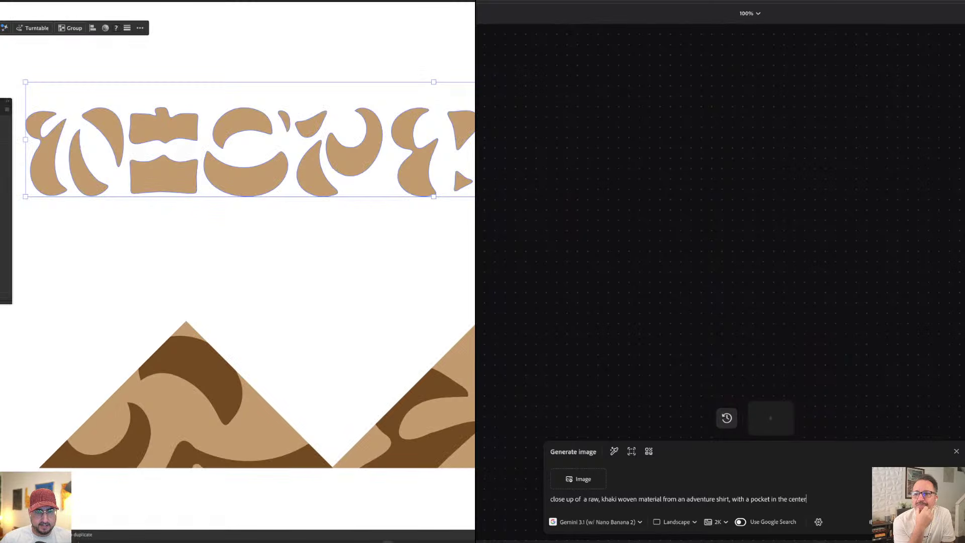
key("i")
key("v")
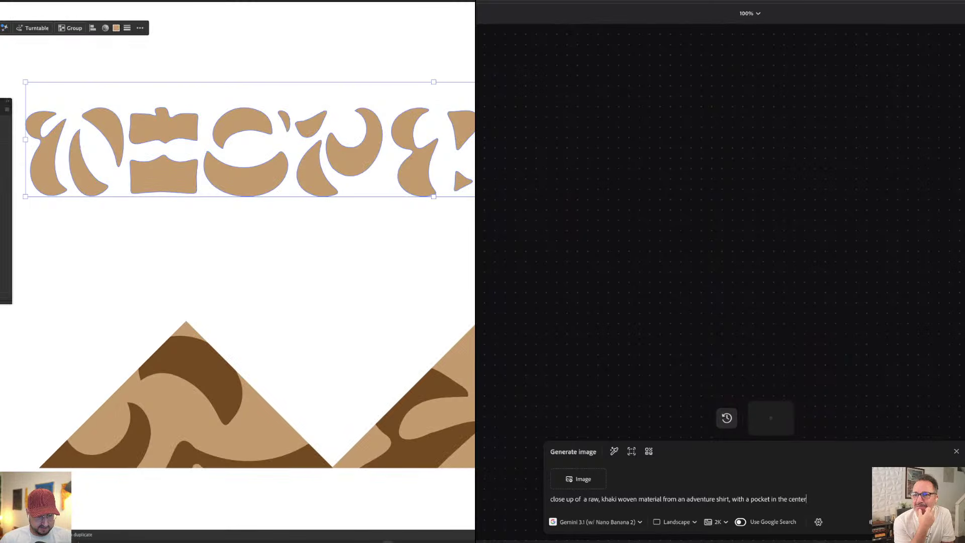
key("ctrl+c")
key("super+Tab")
key("ctrl+v")
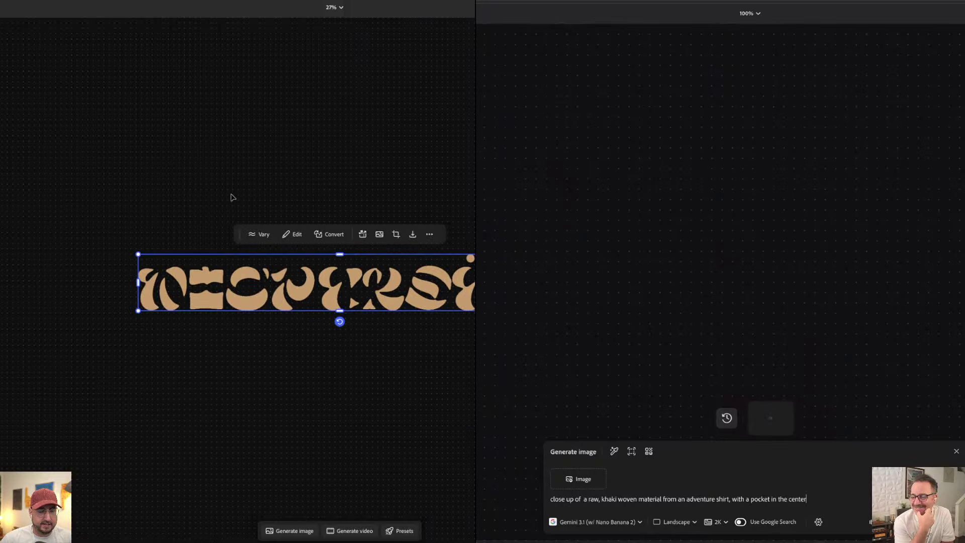
left_click(262, 181)
scroll(387, 297, "right", 1)
scroll(387, 298, "down", 2)
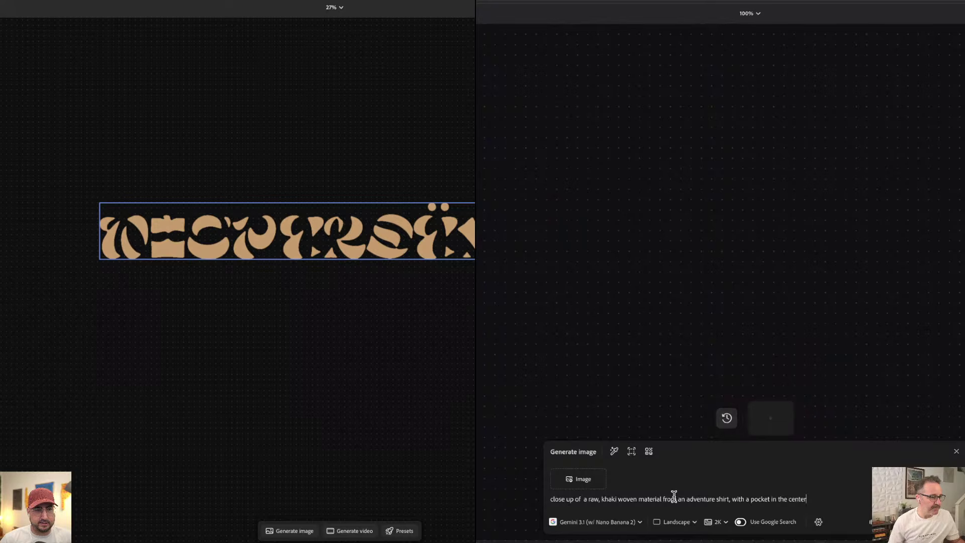
Switch to Illustrator and draw a tall light brown rectangle in the empty space beside the lettering and triangles
key("super+Tab")
key("super+minus")
key("super+minus")
key("super+minus")
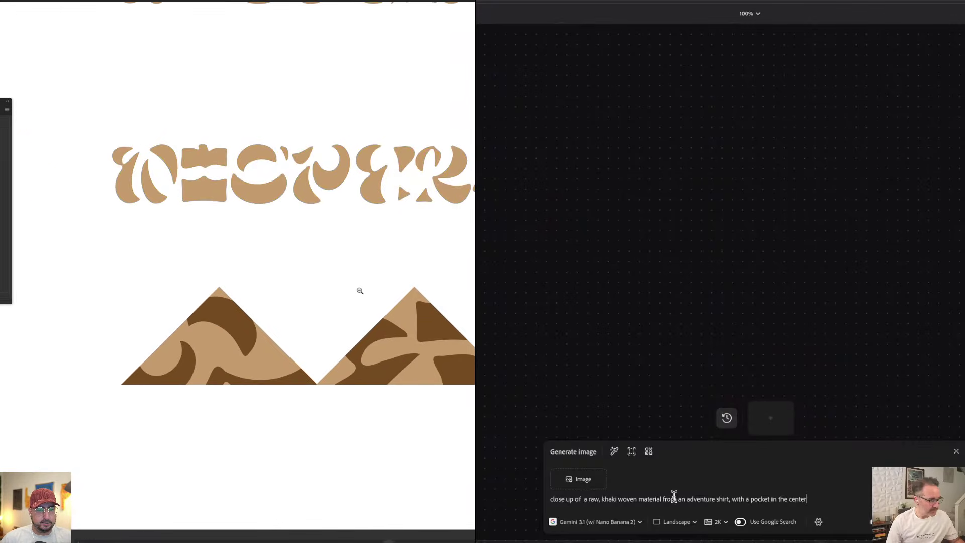
left_click_drag(264, 316, 410, 251)
key("super+shift+a")
key("m")
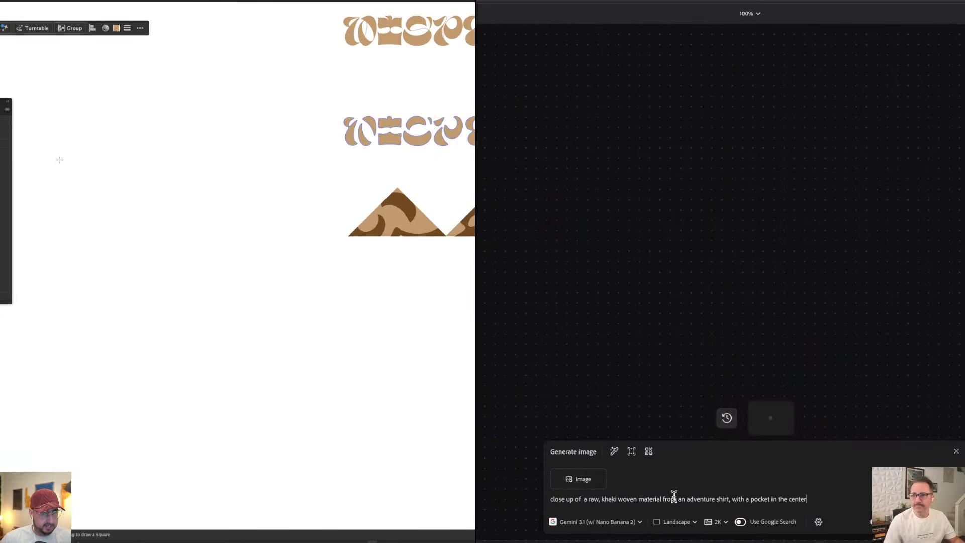
left_click_drag(75, 151, 348, 481)
left_click_drag(262, 265, 191, 270)
Ungroup the single-line lettering and place a copy of it in the empty space on the far side of the rectangle
left_click(404, 123)
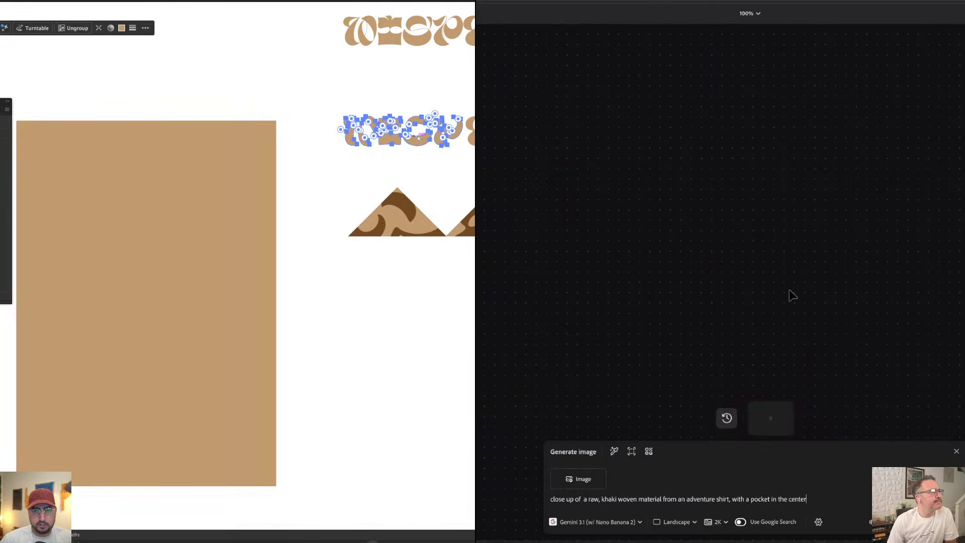
key("ctrl+shift+g")
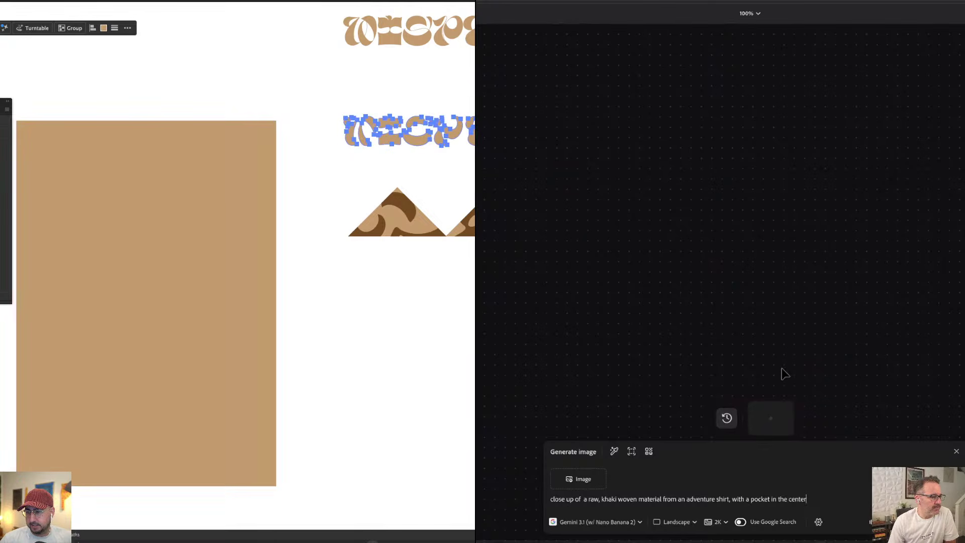
scroll(247, 225, "left", 6)
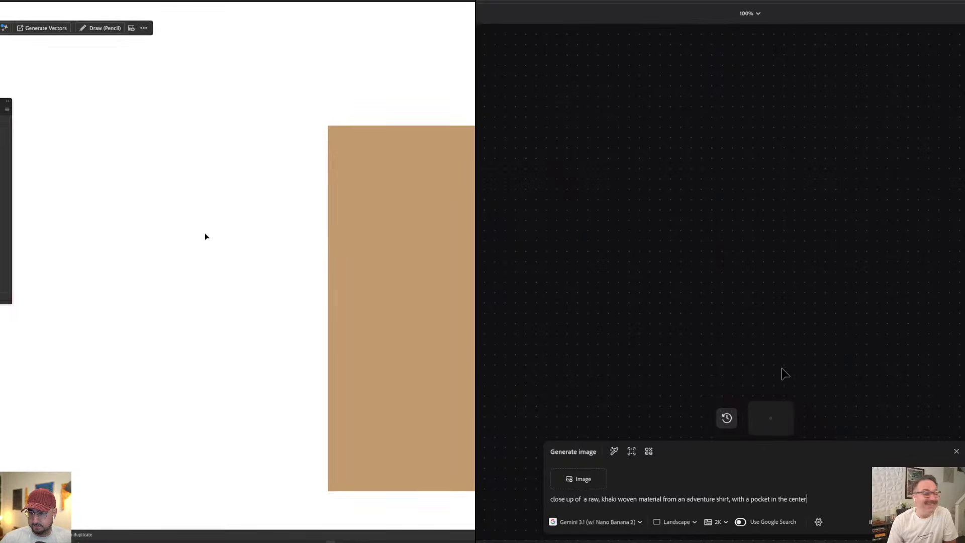
key("ctrl+v")
left_click_drag(295, 273, 146, 167)
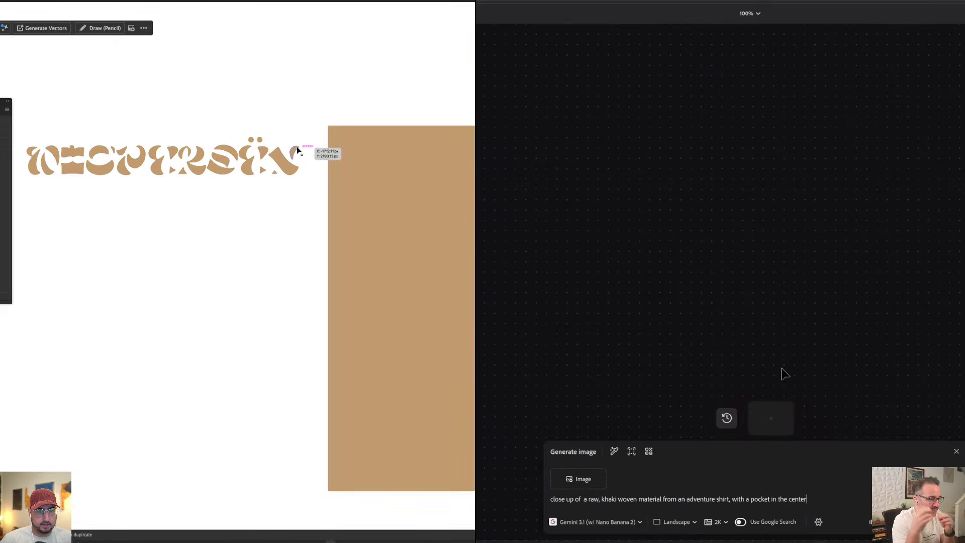
Recolour the copied lettering a darker brown and enlarge it until it overlaps the light brown rectangle
left_click_drag(302, 113, 84, 215)
left_click_drag(26, 220, 25, 219)
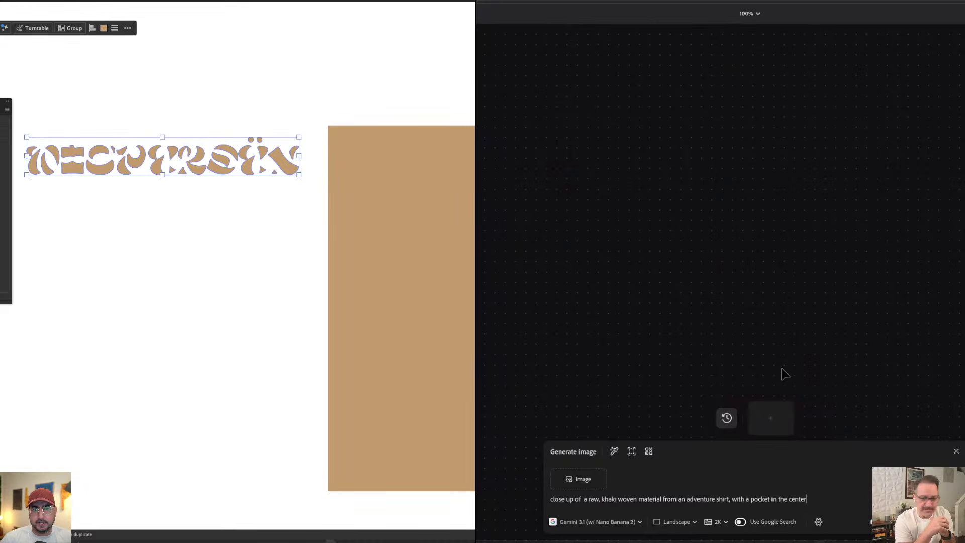
left_click(284, 144)
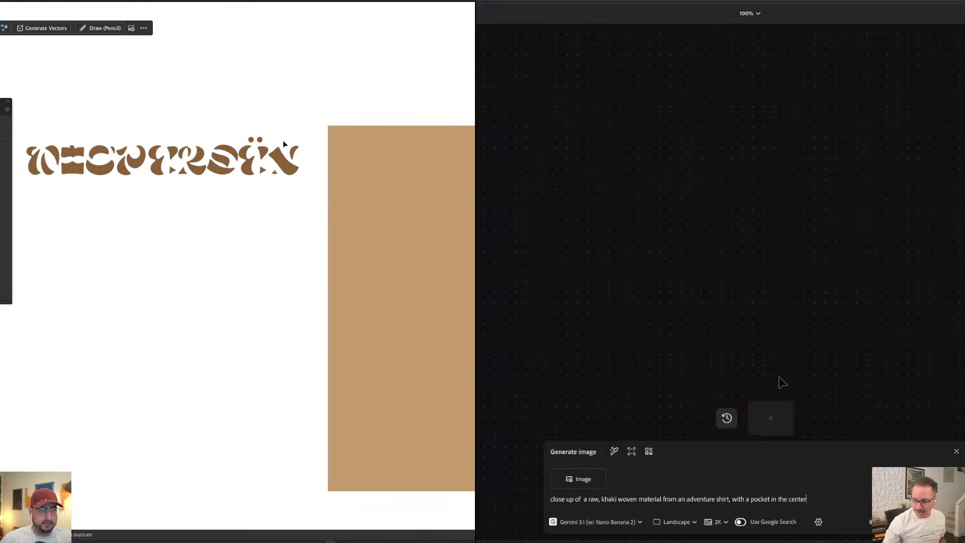
left_click_drag(35, 265, 37, 266)
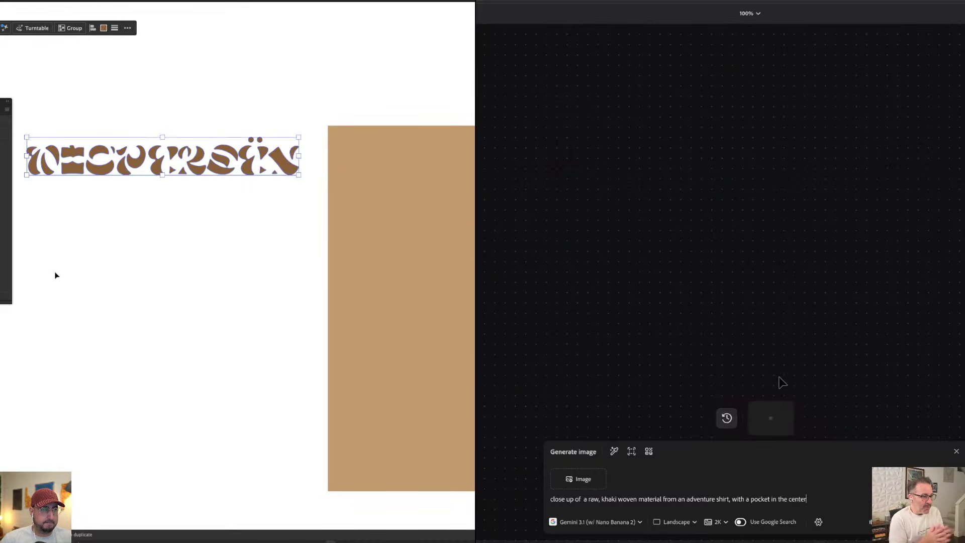
left_click_drag(287, 108, 372, 61)
key("a")
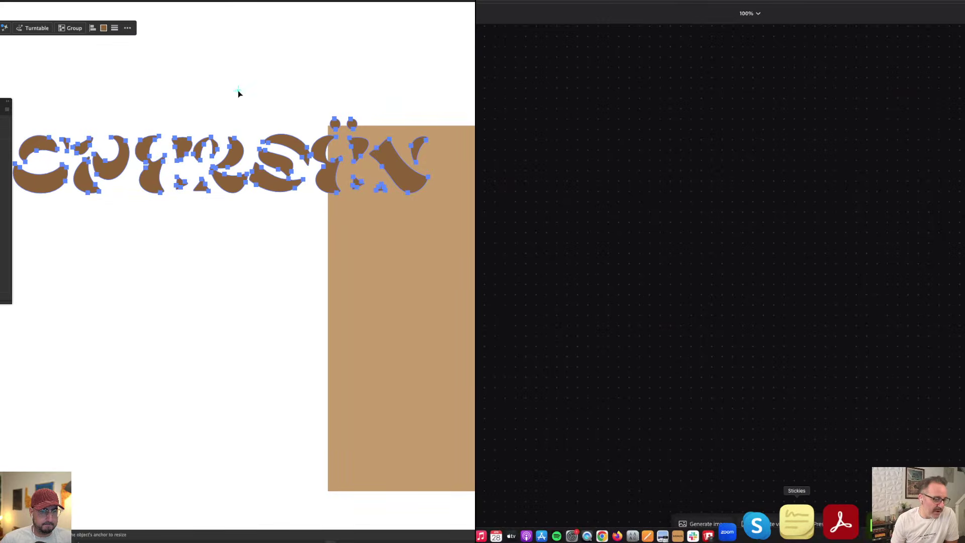
key("v")
key("a")
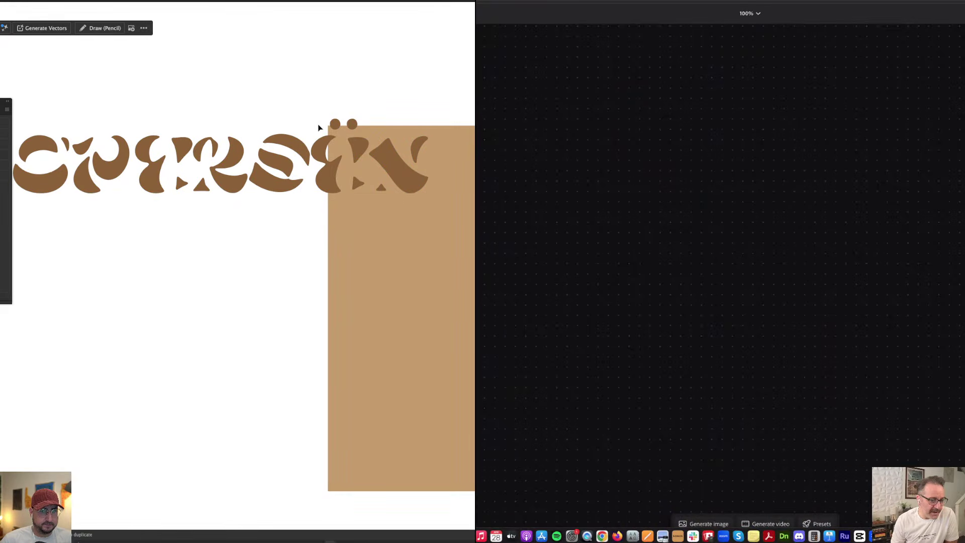
Spread pieces of the last two letters over the light brown rectangle, and switch to the Illustrator document with the red card
left_click_drag(330, 161, 368, 297)
left_click(772, 527)
left_click_drag(373, 179, 411, 340)
left_click_drag(844, 150, 964, 274)
left_click(623, 115)
left_click_drag(398, 178, 543, 194)
Copy the cream contour supply co. logo from the red card onto the Firefly board, and move the two dots onto the brown rectangle
left_click(786, 258)
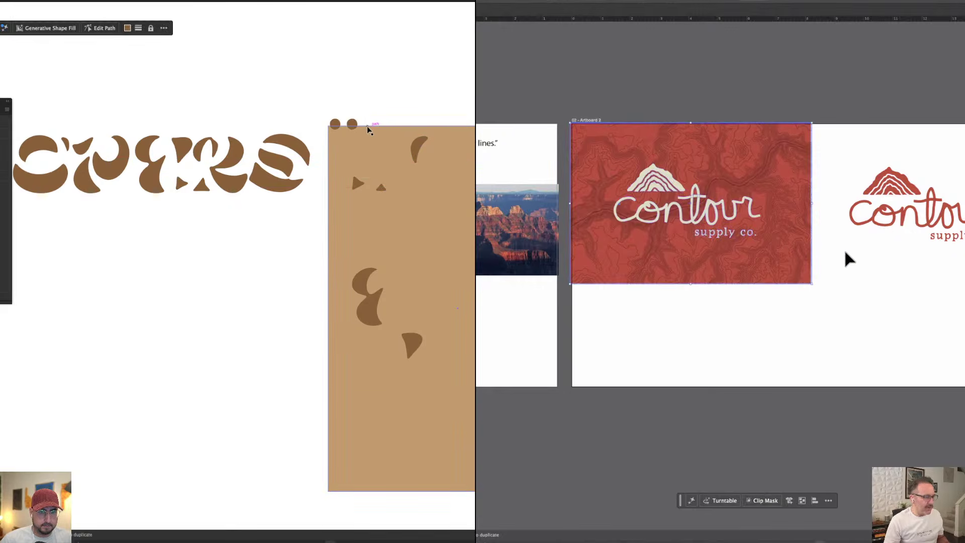
left_click(786, 272, "shift")
left_click_drag(352, 125, 498, 388)
key("a")
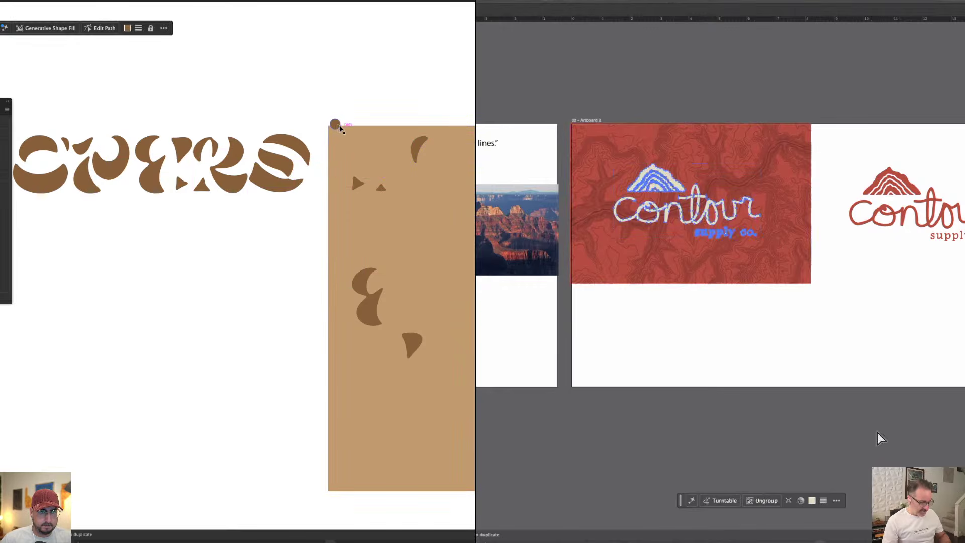
key("super+c")
left_click_drag(339, 126, 346, 146)
mouse_move(758, 529)
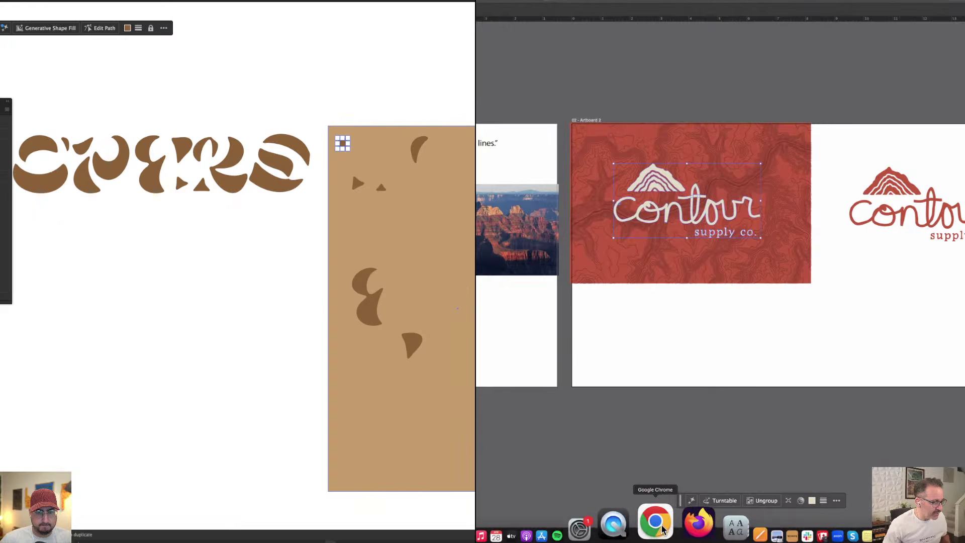
left_click(656, 523)
key("super+v")
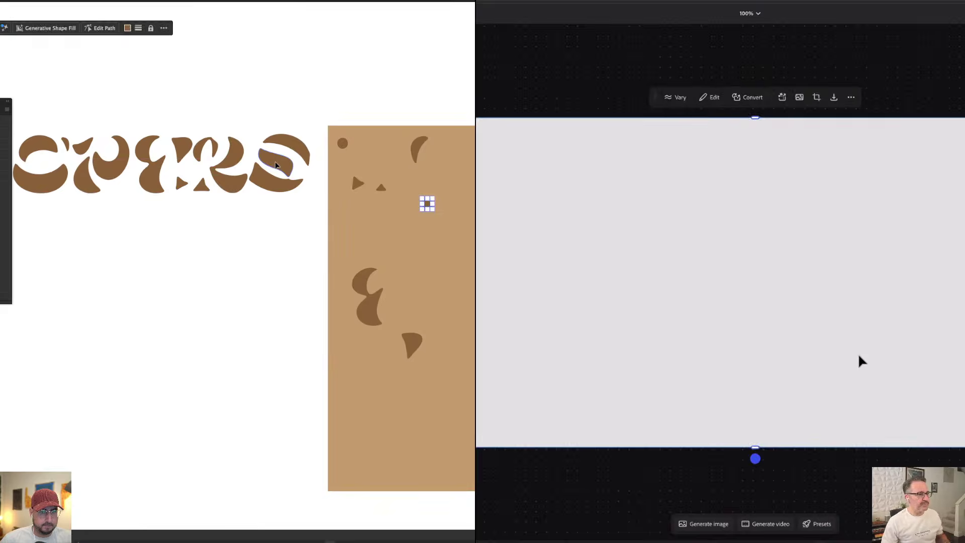
Move the three pieces of the S onto the brown rectangle, and open image generation on the board with the contour logo selected
left_click_drag(275, 165, 375, 161)
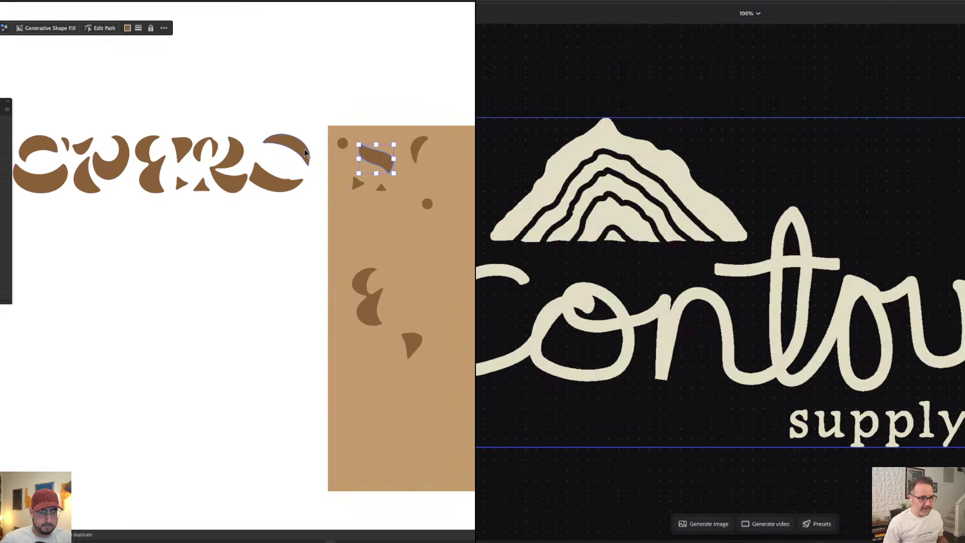
left_click_drag(306, 153, 470, 166)
left_click_drag(273, 186, 397, 213)
left_click(704, 524)
left_click(874, 261)
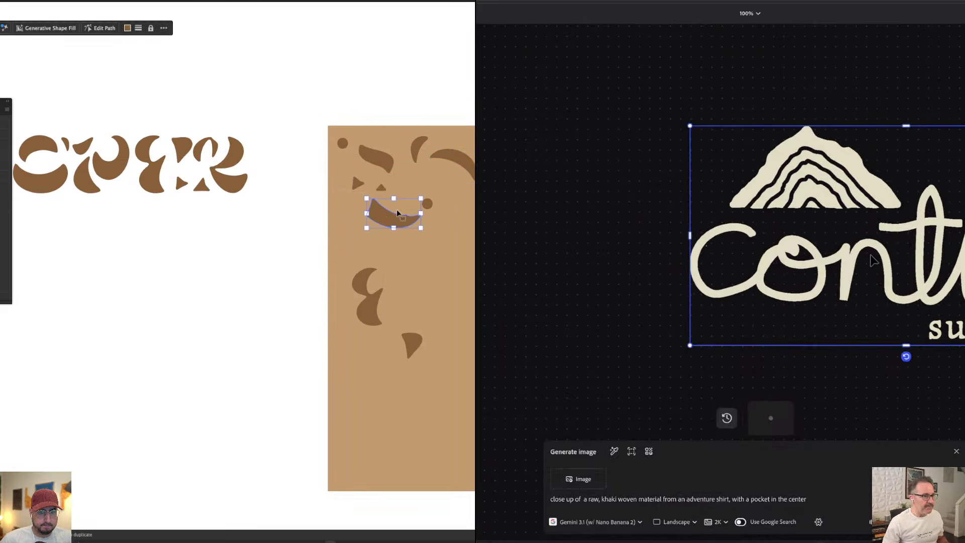
Move two pieces of the R onto the brown rectangle, and start a Gemini 2.5 prompt edit of the cream contour logo
left_click_drag(241, 159, 360, 188)
left_click(862, 106)
left_click(900, 199)
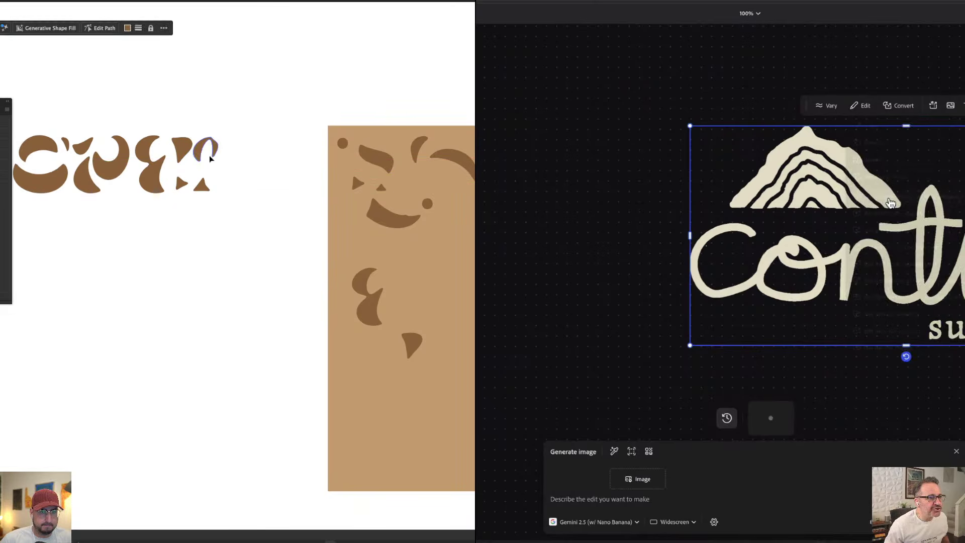
left_click_drag(199, 158, 402, 187)
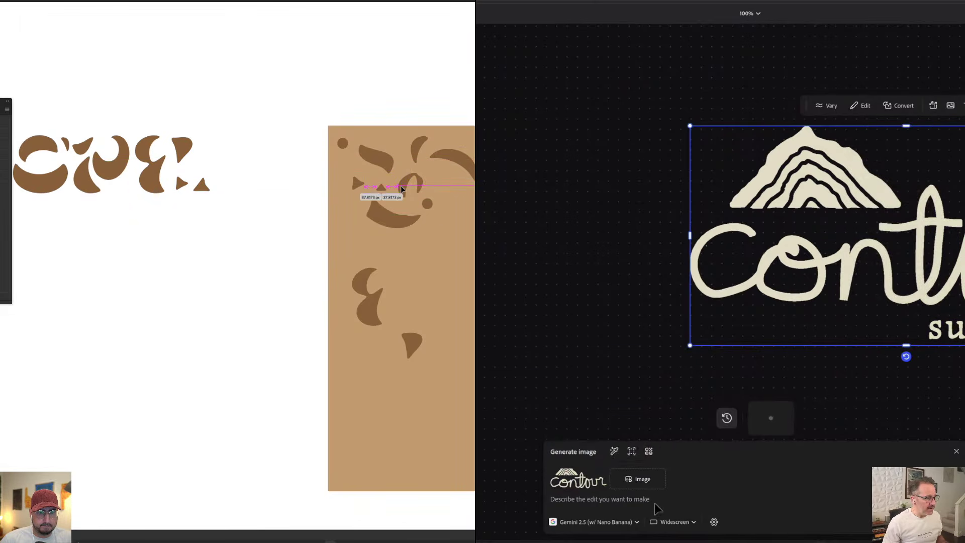
Generate an edit of the contour logo with the prompt "turn this into embroidery", and move pieces of the R and E onto the brown rectangle
type("turn this")
left_click_drag(186, 152, 455, 196)
type("into")
left_click_drag(149, 184, 464, 267)
type(" embro")
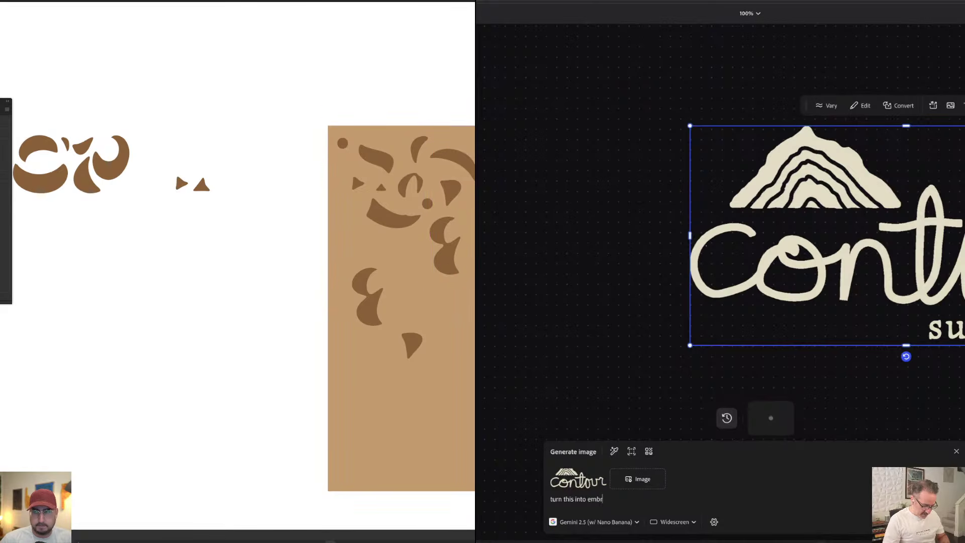
scroll(440, 256, "right", 4)
scroll(439, 257, "down", 1)
scroll(439, 256, "left", 3)
type("idery")
scroll(412, 251, "right", 5)
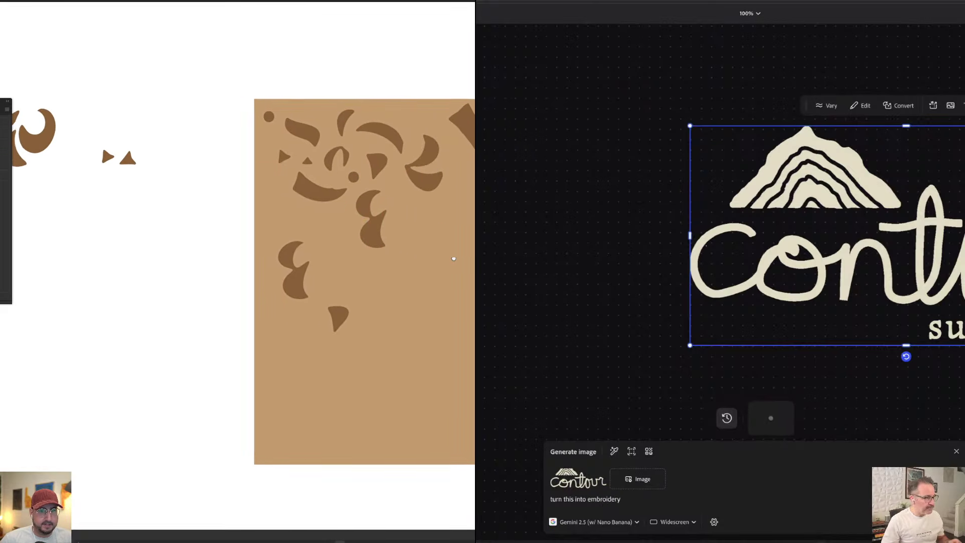
left_click_drag(396, 250, 363, 238)
scroll(353, 261, "down", 2)
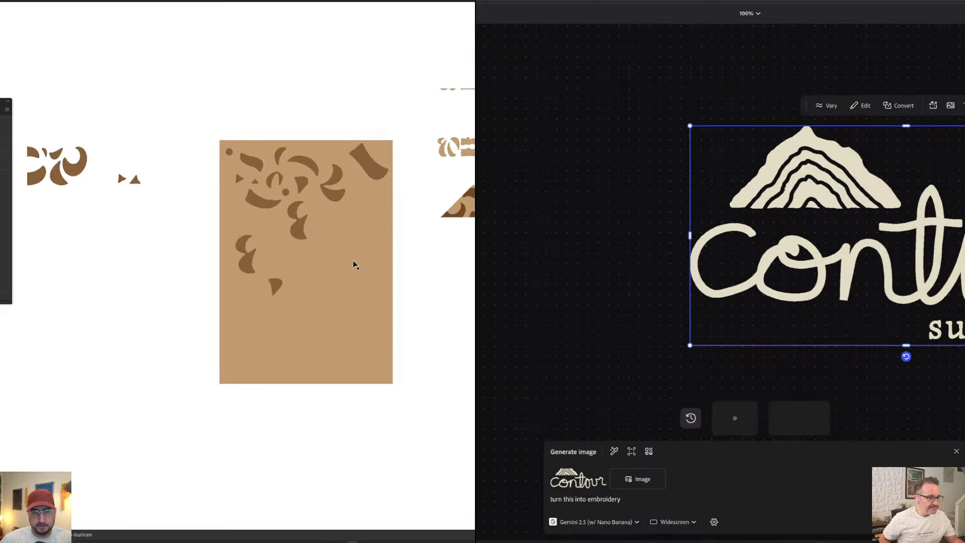
Move the small leftover triangles, two pieces of the P and the lower crescent of the O onto the brown rectangle
left_click_drag(189, 200, 268, 224)
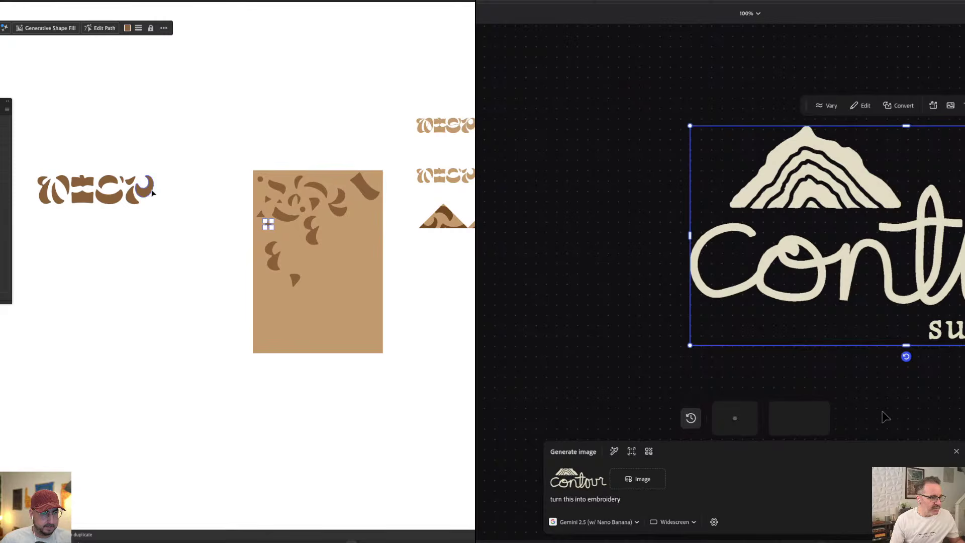
left_click_drag(149, 193, 296, 242)
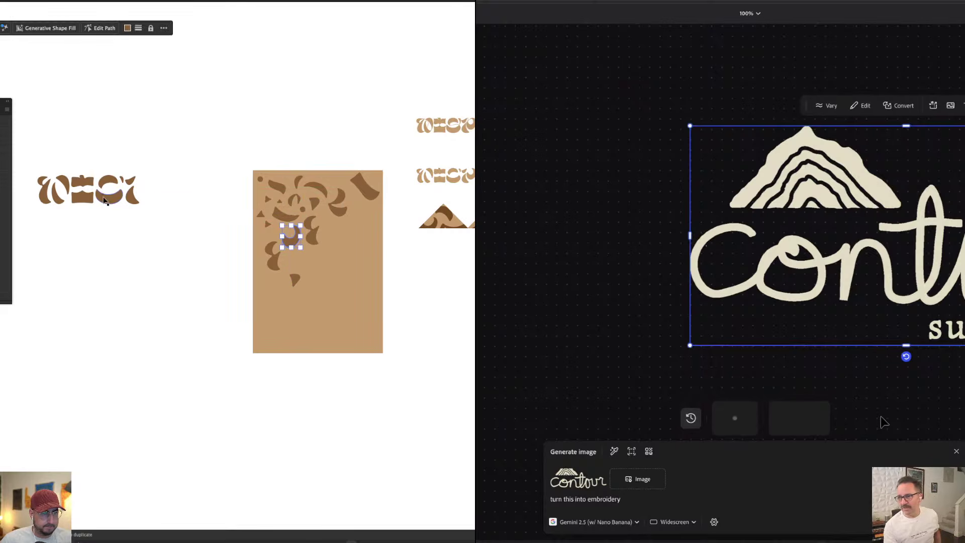
left_click_drag(108, 195, 318, 222)
left_click_drag(134, 199, 365, 206)
Place the generated embroidered contour image on the board, and move the remaining lettering pieces onto the brown rectangle
left_click(757, 363)
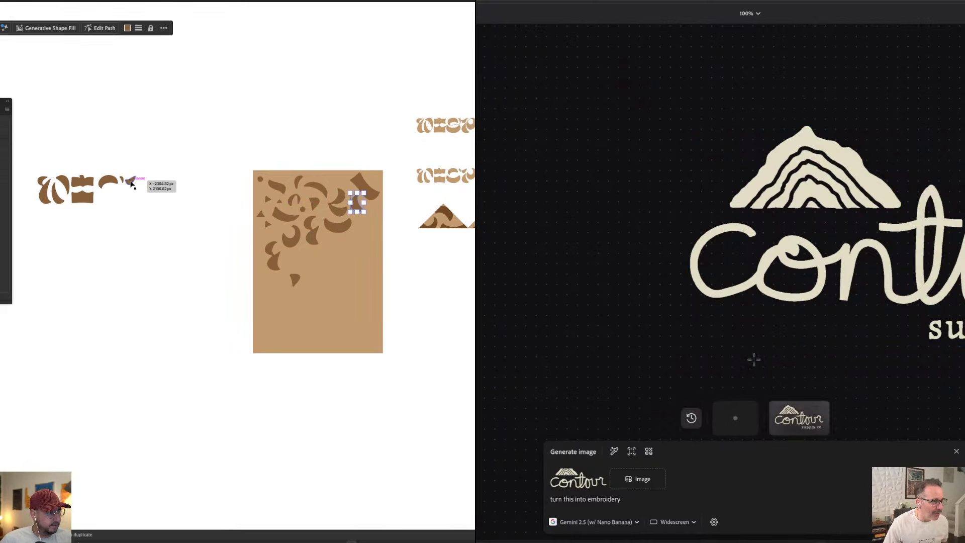
left_click_drag(130, 185, 333, 177)
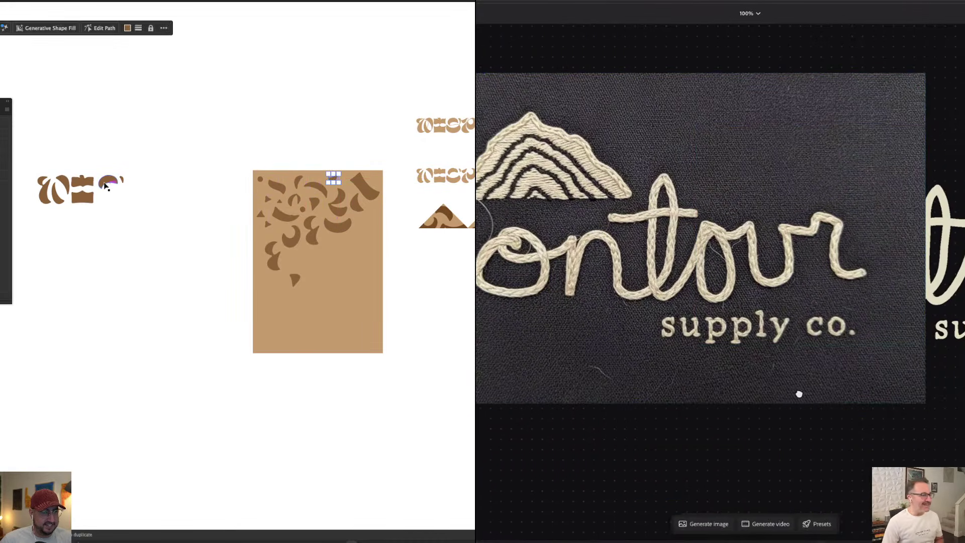
left_click_drag(121, 185, 333, 242)
left_click_drag(123, 181, 360, 246)
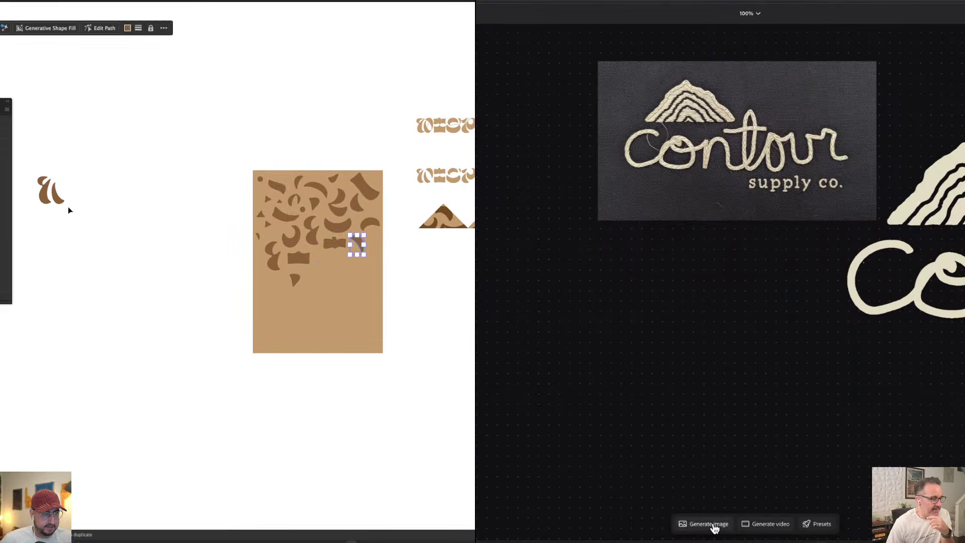
left_click_drag(73, 209, 340, 275)
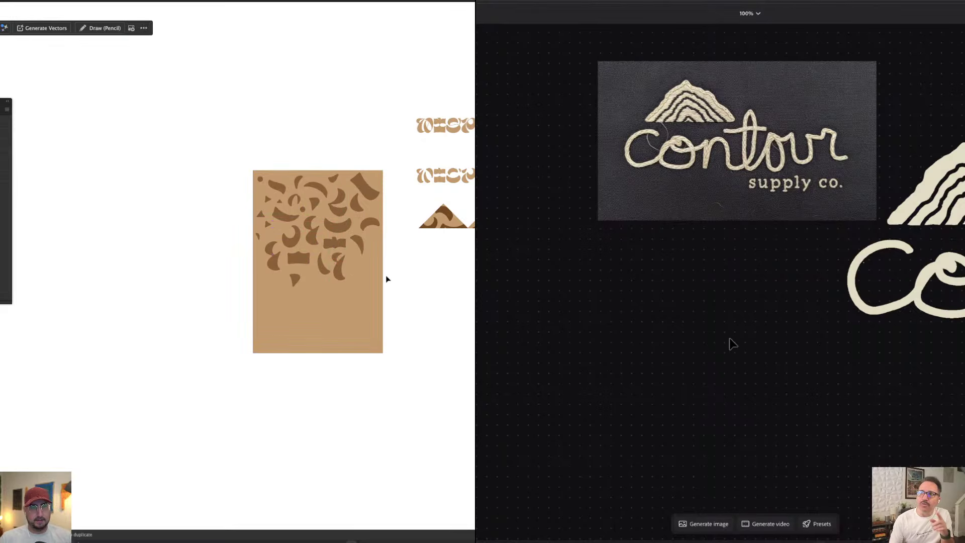
Shorten the light brown rectangle from its lower edge so it ends just below the scattered shapes
left_click(342, 309)
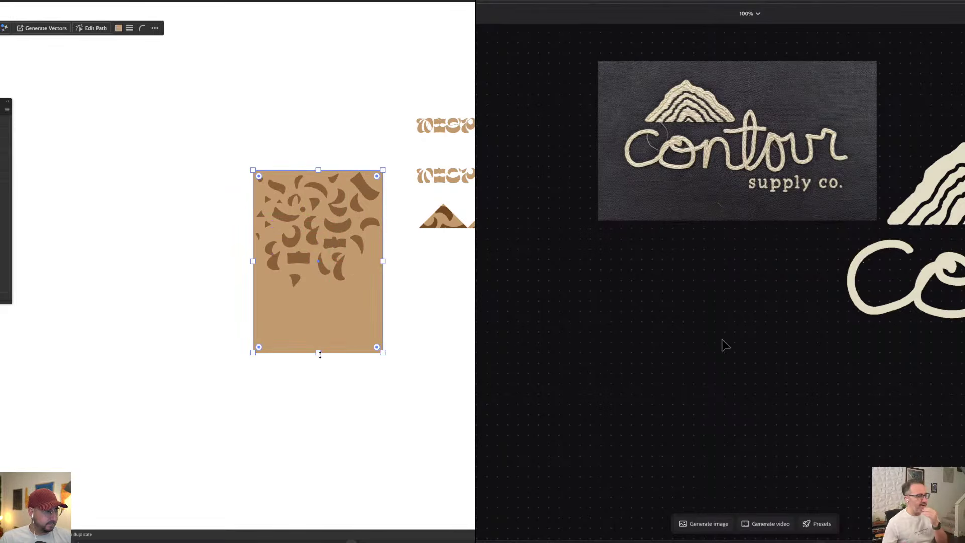
left_click_drag(320, 355, 321, 296)
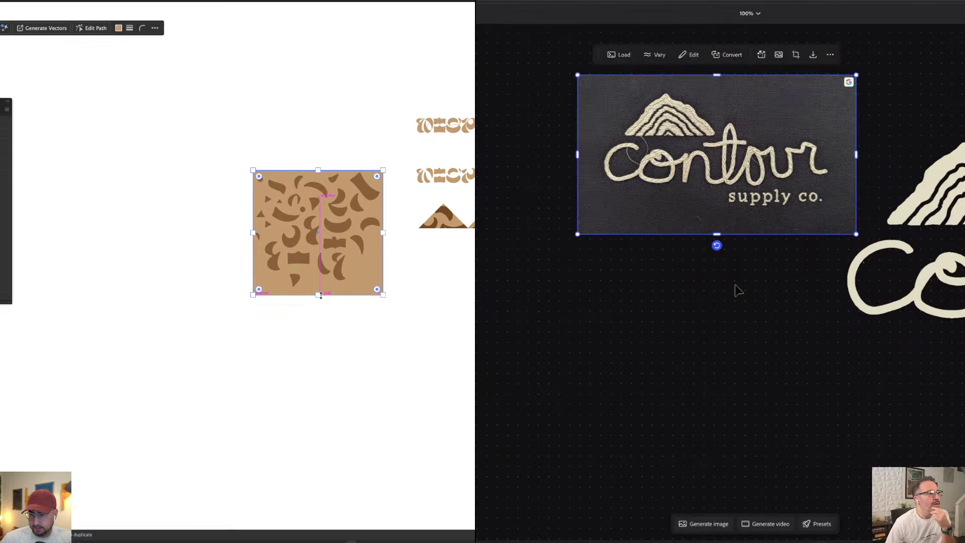
left_click(324, 337)
scroll(322, 246, "up", 2)
scroll(322, 246, "up", 2)
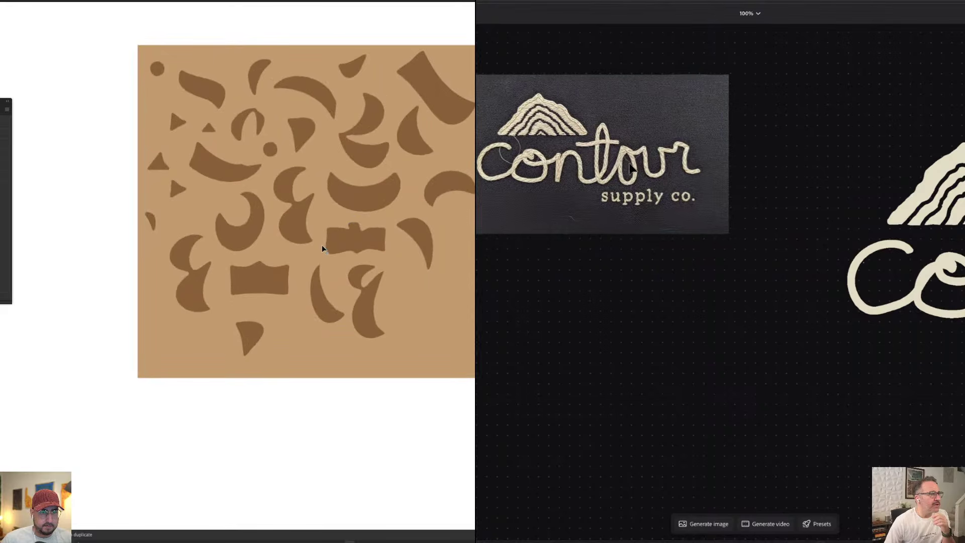
left_click(322, 246)
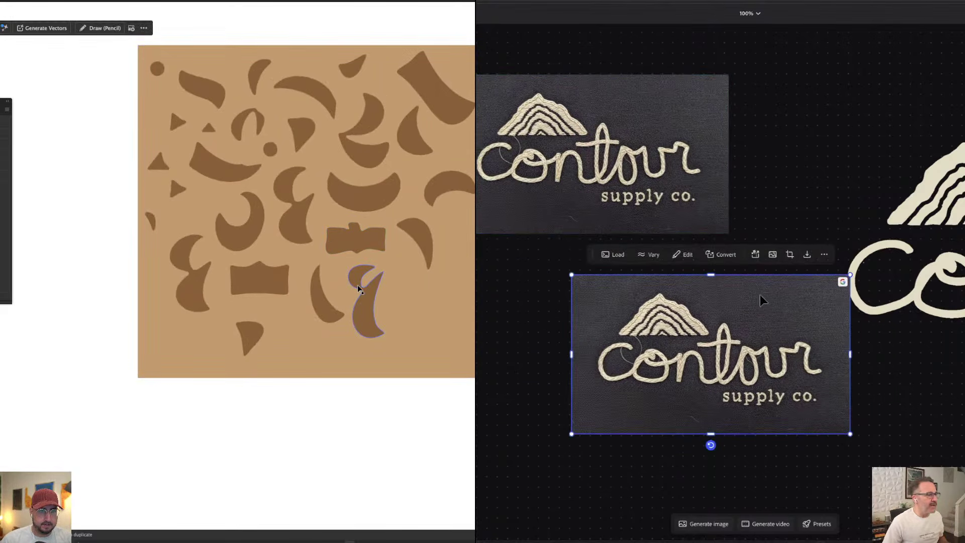
Remove the background from the duplicated embroidered logo, and spread the shapes in the pattern's lower right area
left_click(773, 254)
left_click_drag(372, 300, 459, 332)
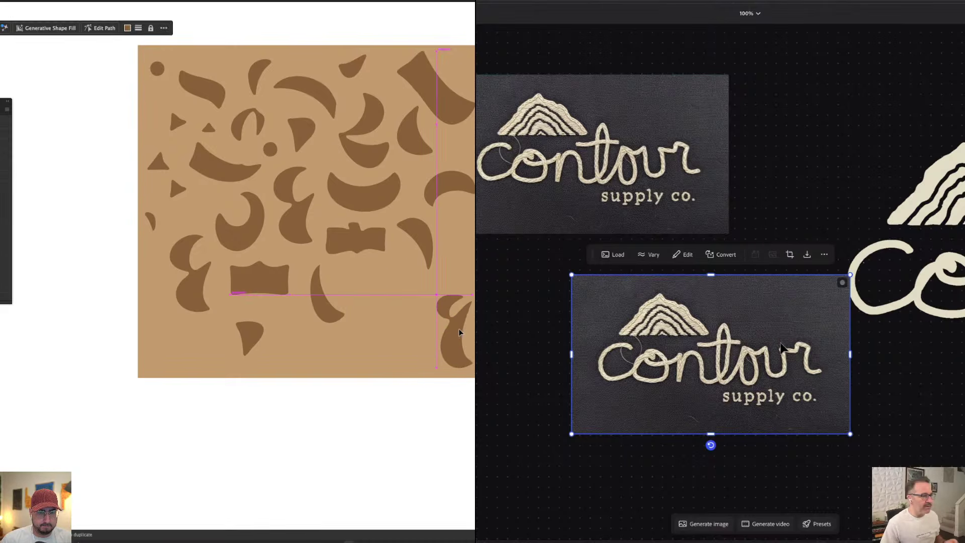
left_click_drag(427, 240, 455, 251)
left_click_drag(345, 240, 374, 256)
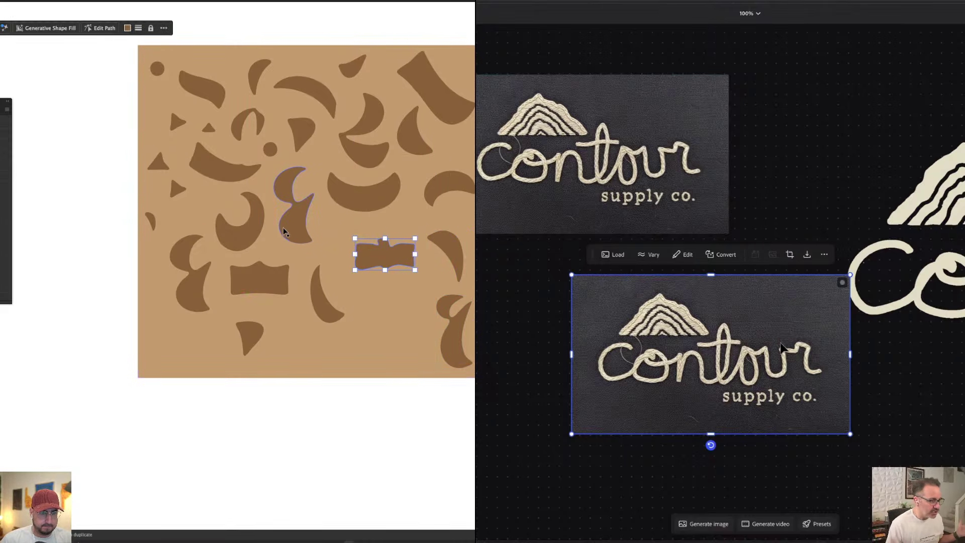
left_click_drag(318, 294, 400, 326)
left_click_drag(401, 254, 405, 264)
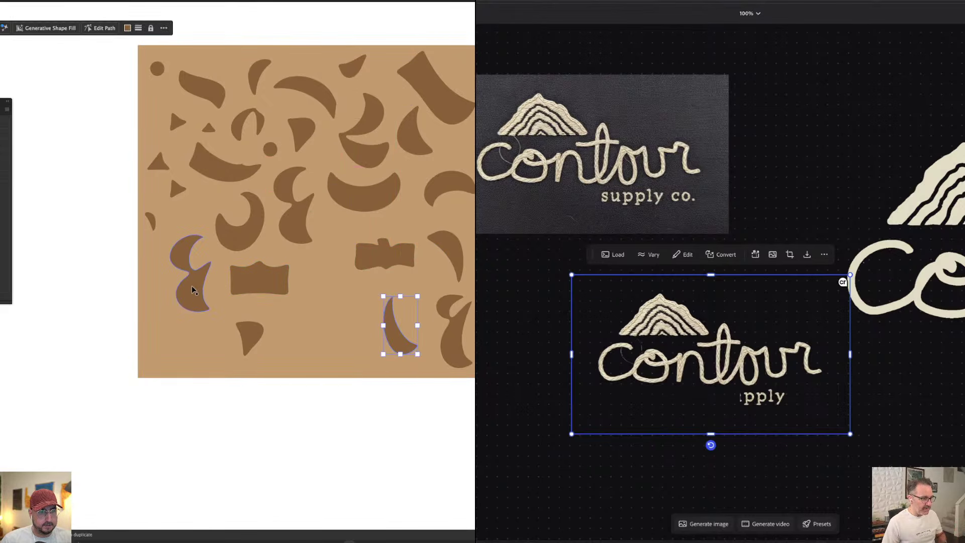
Spread the shapes in the pattern's lower left and centre to even out the gaps between them
left_click_drag(196, 294, 183, 348)
left_click_drag(253, 334, 232, 335)
left_click_drag(285, 293, 325, 326)
left_click_drag(300, 236, 315, 276)
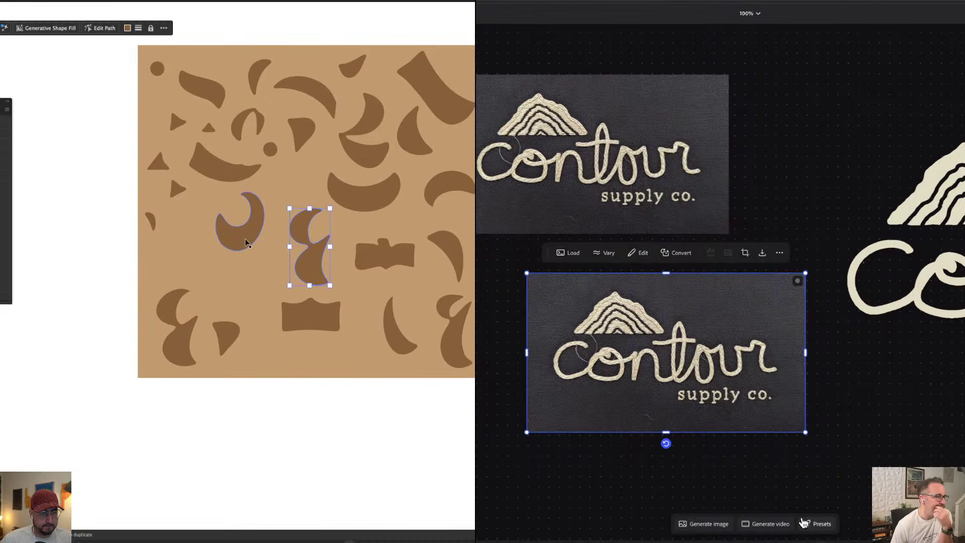
left_click_drag(245, 243, 213, 262)
left_click_drag(224, 175, 246, 200)
left_click(763, 489)
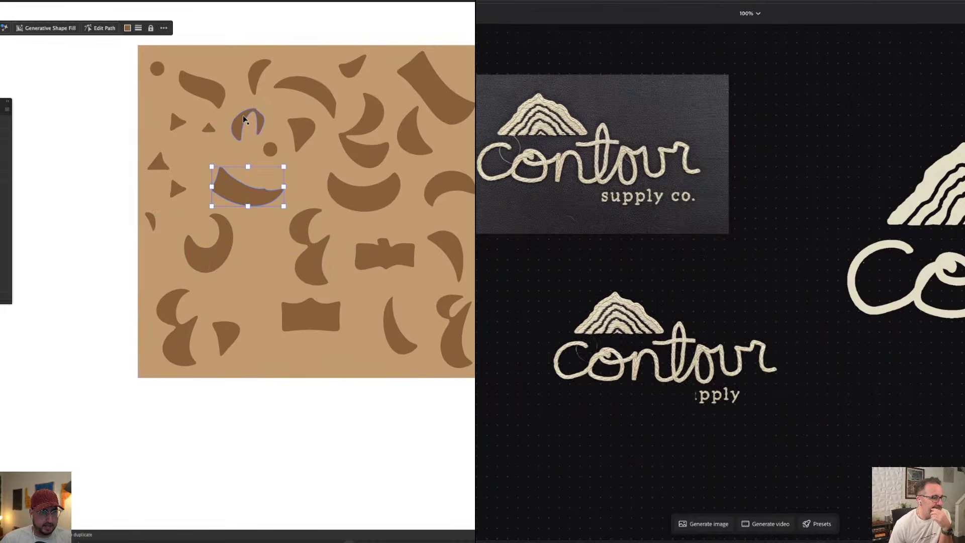
Move the pattern's central dot into the gap between the lower shapes, and place the generated khaki pocket image on the board
left_click_drag(244, 117, 276, 182)
left_click(707, 524)
mouse_move(747, 421)
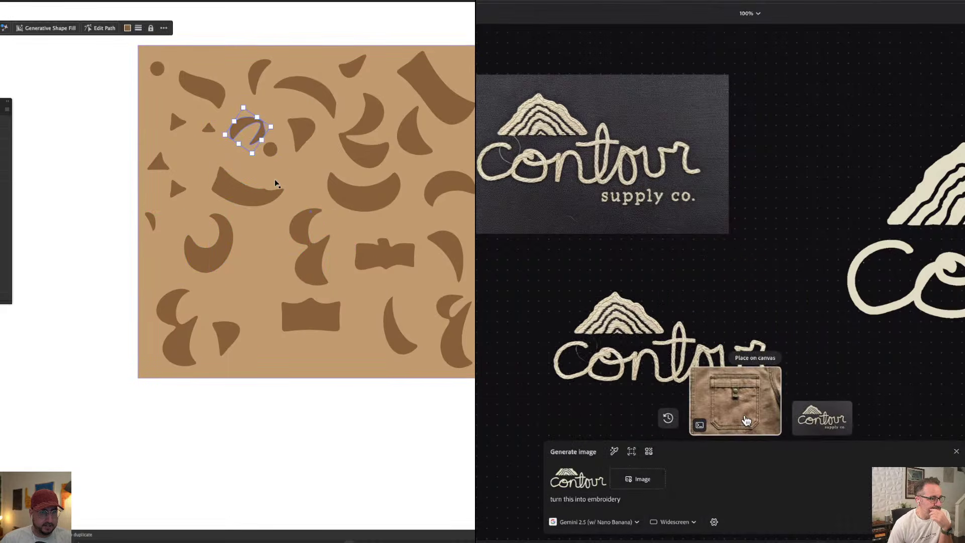
key("super+z")
left_click(276, 161)
left_click_drag(270, 149, 261, 243)
left_click(748, 422)
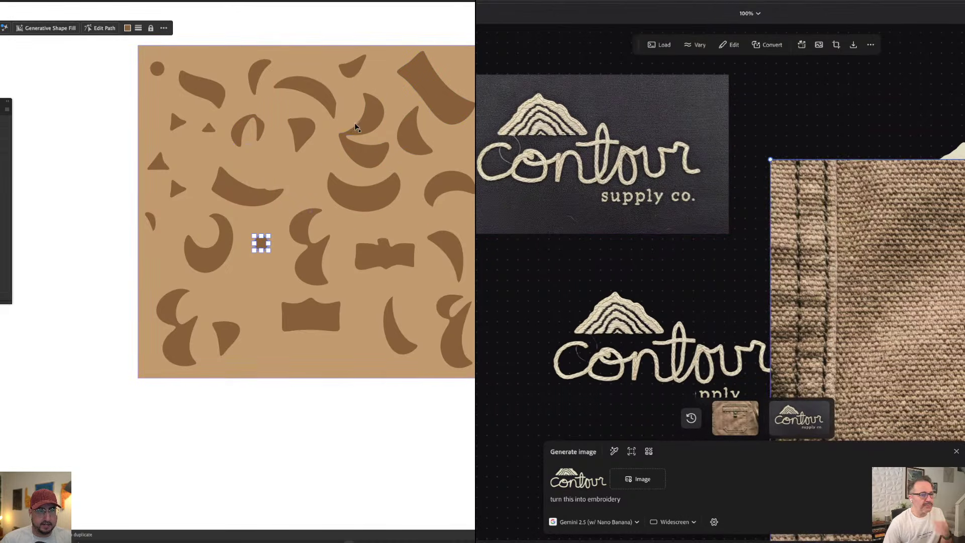
Nudge the small wedge in the upper part of the pattern down, and move the khaki pocket image to the left of the contour logos
left_click_drag(366, 119, 277, 274)
key("super+z")
key("super+minus")
key("super+minus")
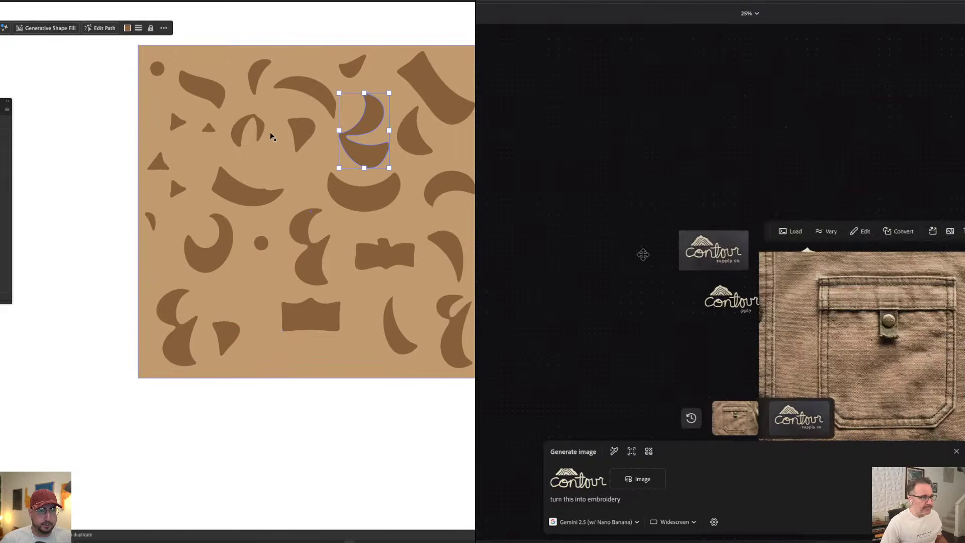
left_click_drag(302, 136, 300, 149)
left_click_drag(854, 351, 504, 275)
left_click(726, 362)
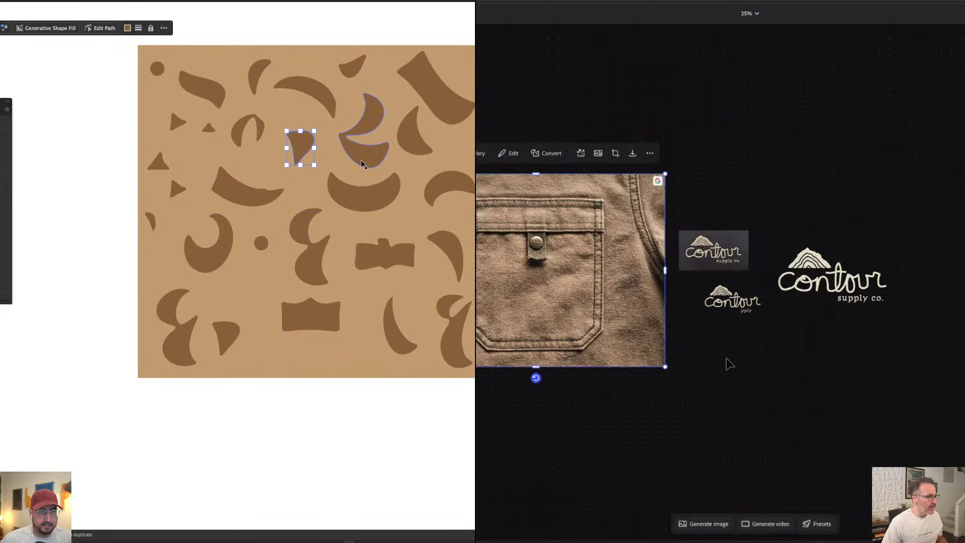
Even out the pattern by moving the teardrop to the lower centre, raising the arch, and lowering the wide crescent and rectangular piece
left_click_drag(363, 195, 372, 205)
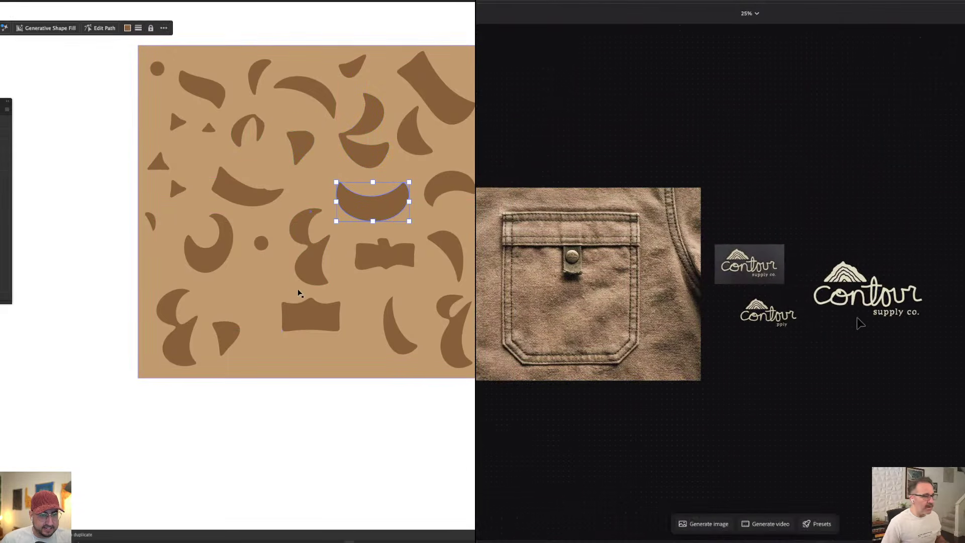
mouse_move(853, 533)
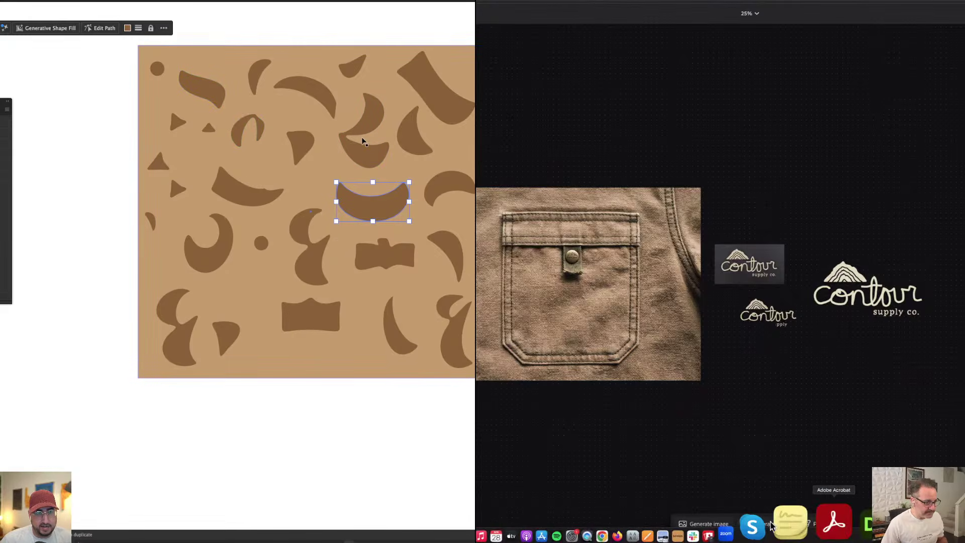
left_click_drag(415, 131, 259, 301)
left_click_drag(445, 190, 432, 161)
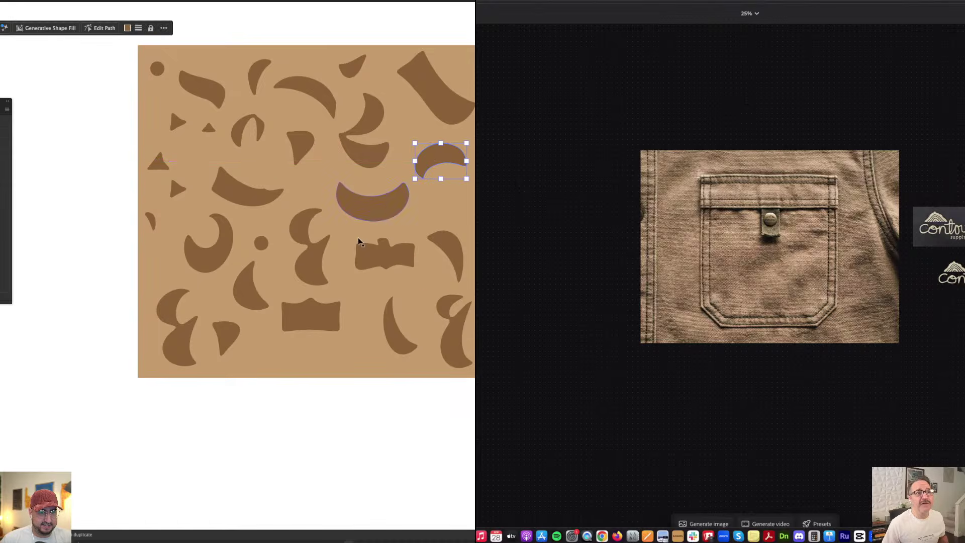
left_click_drag(317, 315, 323, 323)
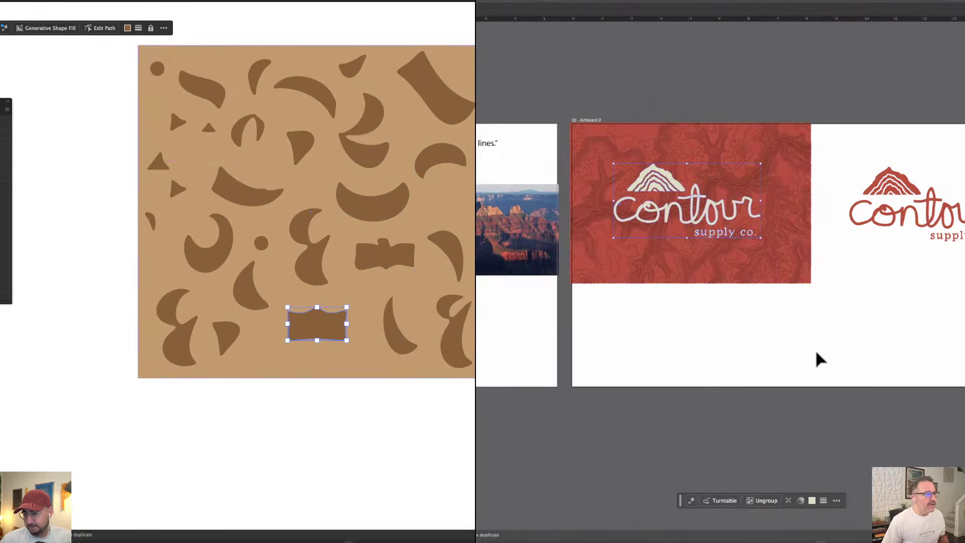
Copy the finished pattern onto the Firefly board beside the lettering, and copy the red contour logo below the khaki pocket image
left_click(398, 233)
scroll(372, 228, "down", 2)
left_click_drag(444, 213, 348, 236)
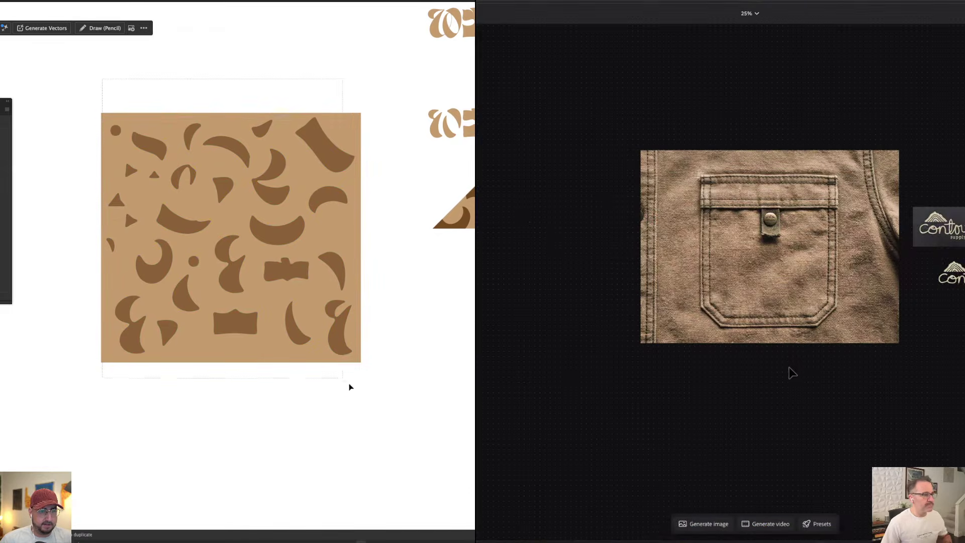
left_click(352, 370)
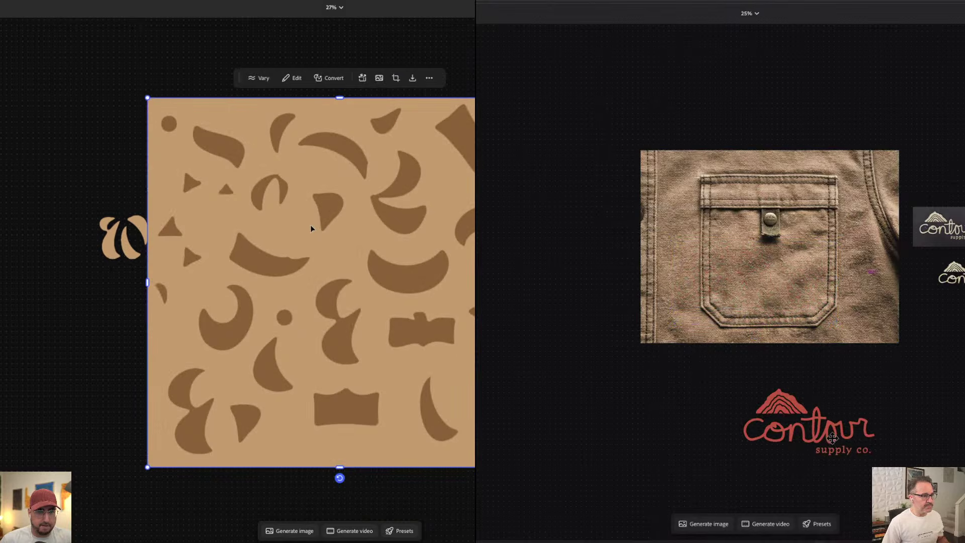
left_click(832, 437)
scroll(309, 270, "down", 5)
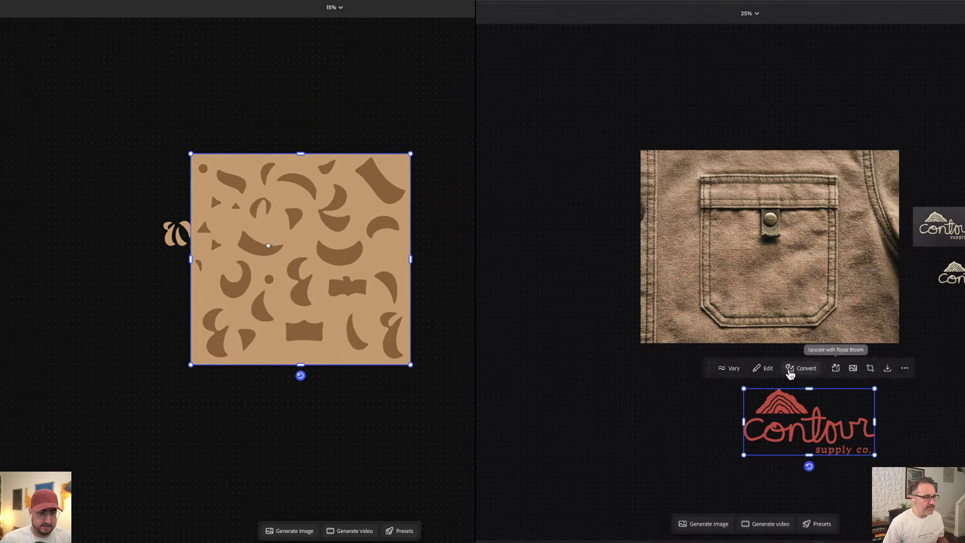
left_click_drag(268, 245, 419, 200)
left_click_drag(420, 200, 435, 194)
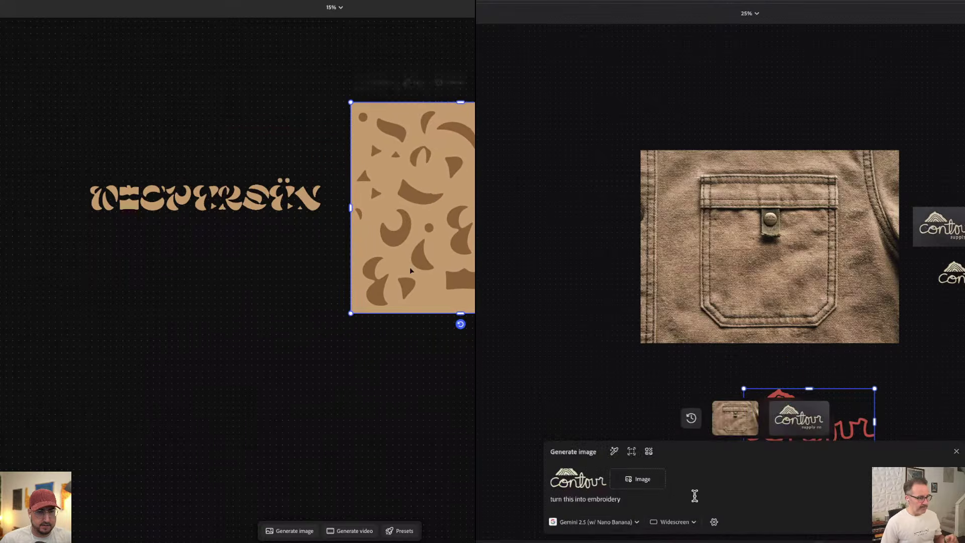
Start an image prompt reading "show me a leather handbag", and remove the cream contour logo reference from the embroidery prompt
left_click(290, 531)
left_click(602, 474)
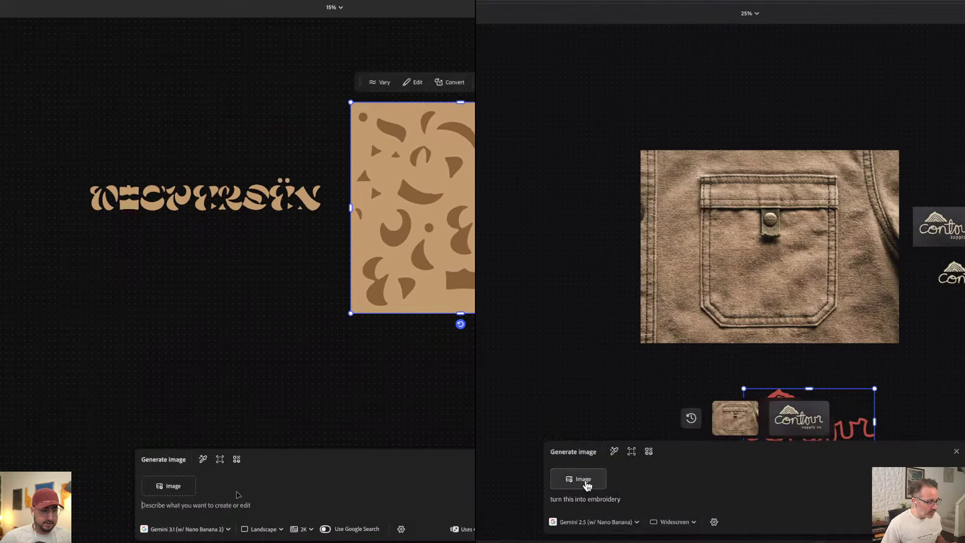
left_click(583, 479)
type("show me")
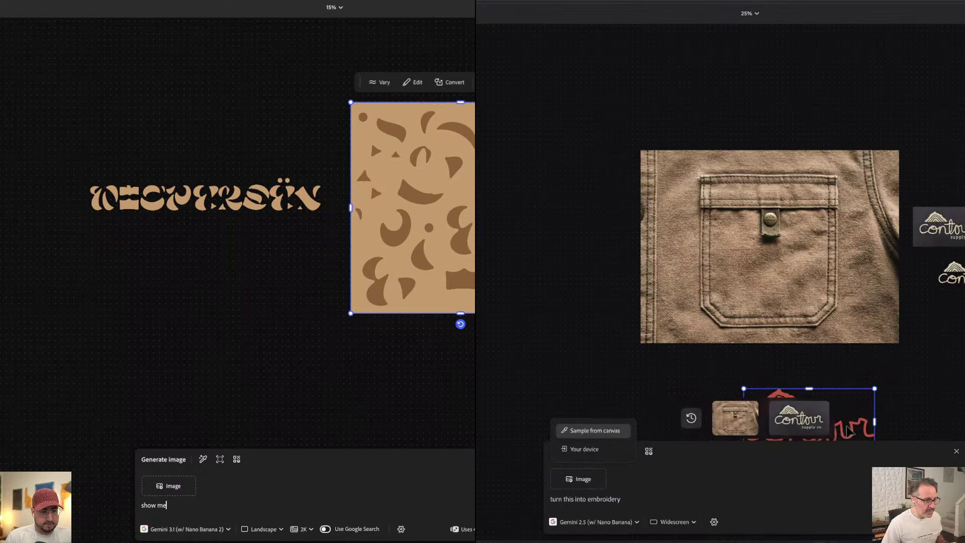
type(" a leave")
left_click(582, 479)
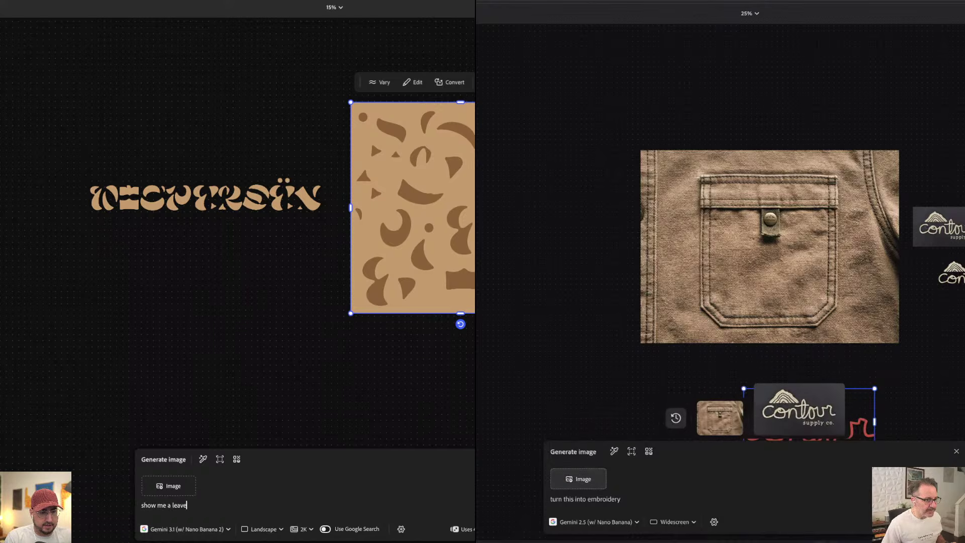
key("BackSpace")
key("BackSpace")
type("ther hand")
scroll(837, 298, "down", 3)
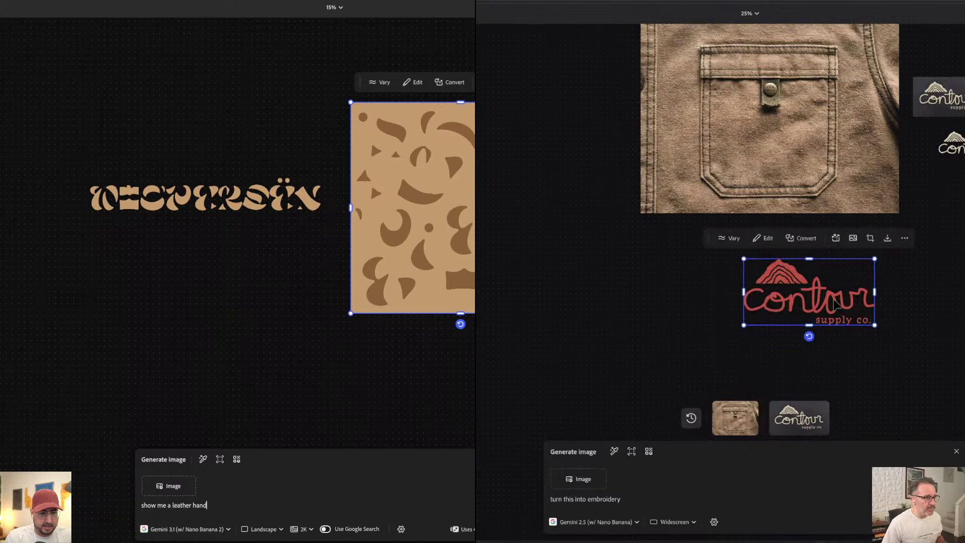
type("bag w")
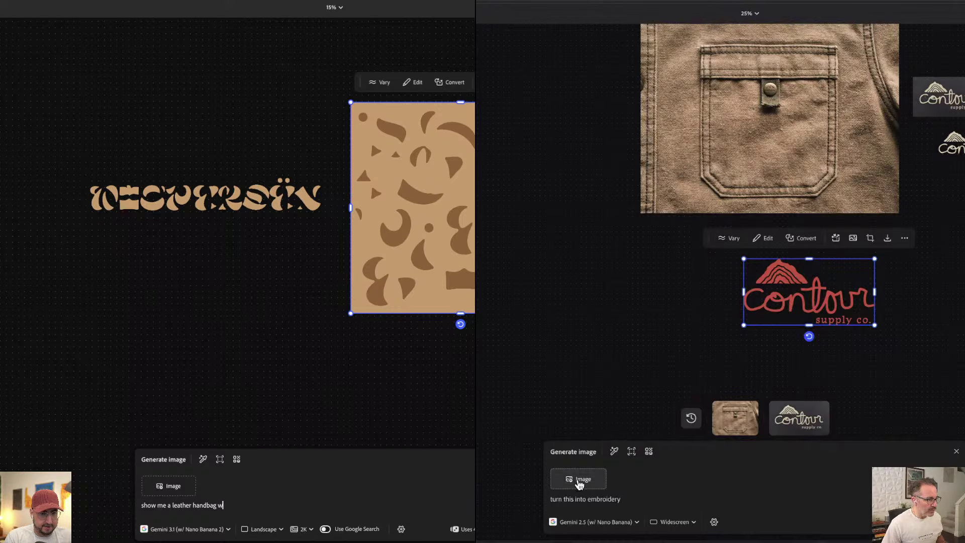
Generate embroidery from the red contour logo sampled from the canvas, and extend the handbag prompt with "with this pattern"
left_click(579, 481)
type("ith this patter")
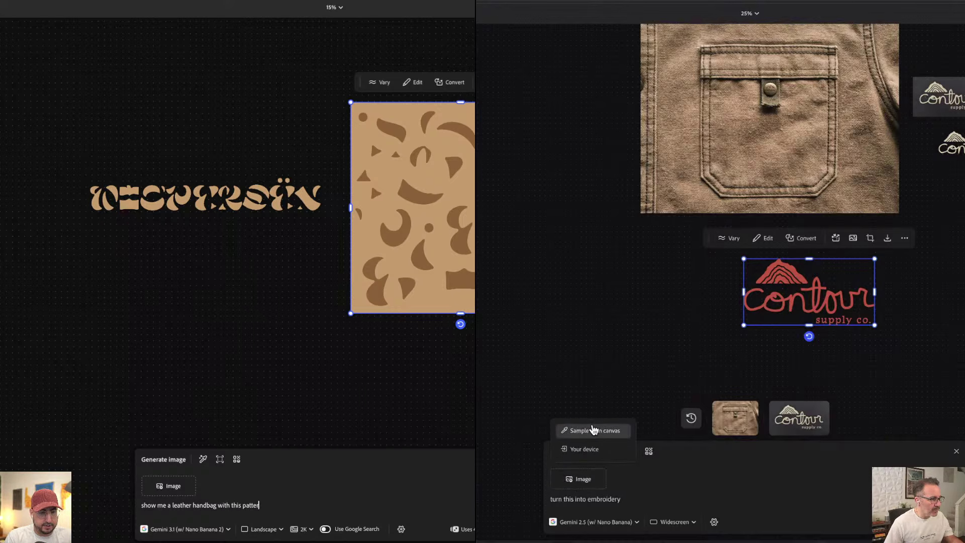
left_click(593, 431)
type("n")
left_click(779, 276)
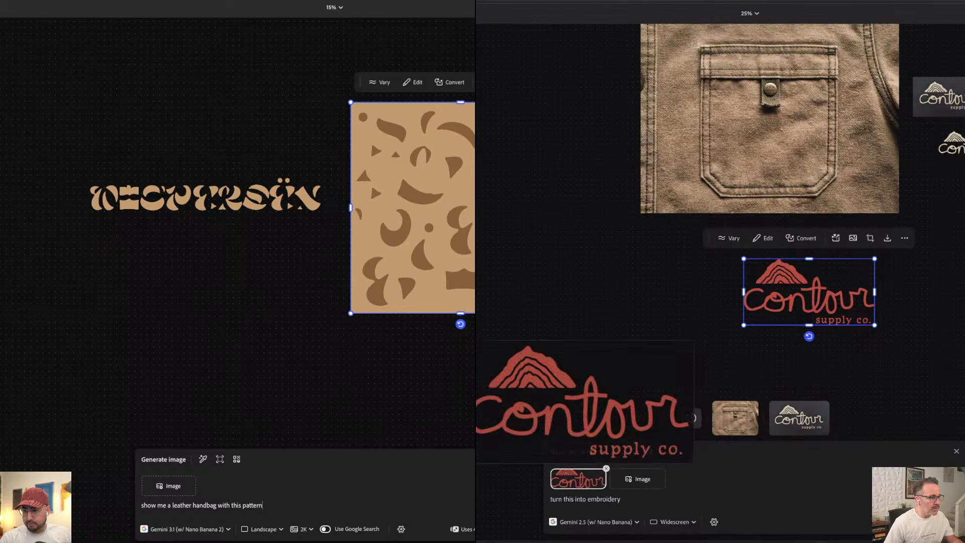
Finish the handbag prompt with "stitched onto it", sample the brown shape pattern as its reference, and generate the image
type("stich")
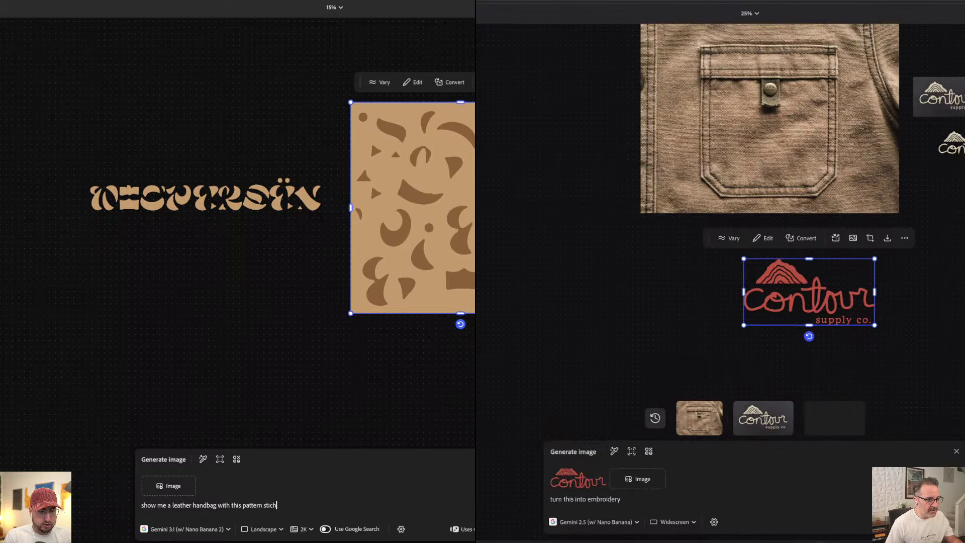
type("it")
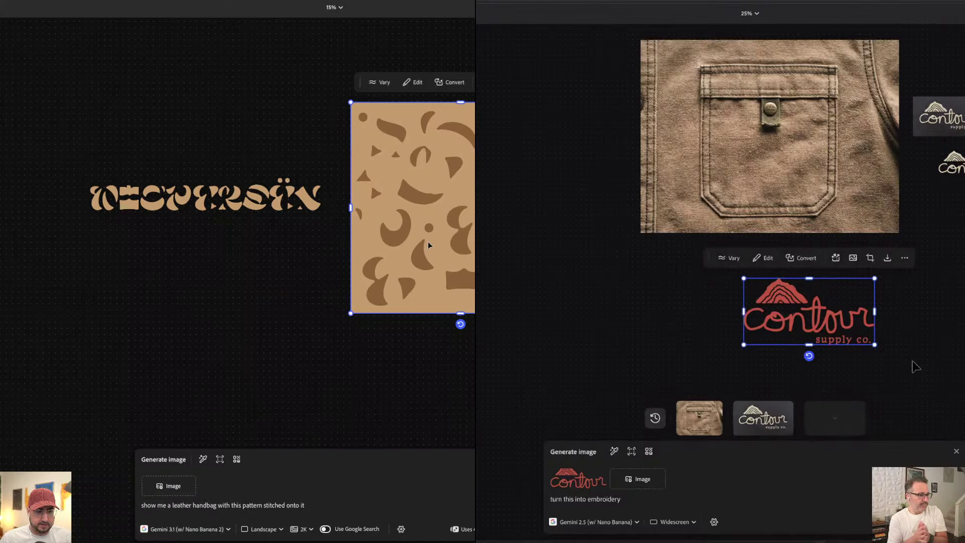
left_click(171, 487)
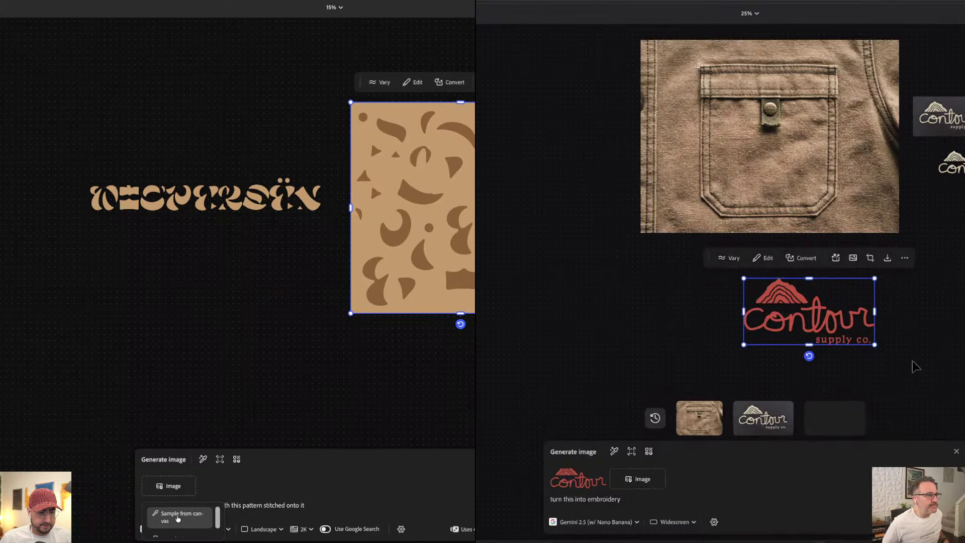
left_click(177, 518)
left_click(452, 253)
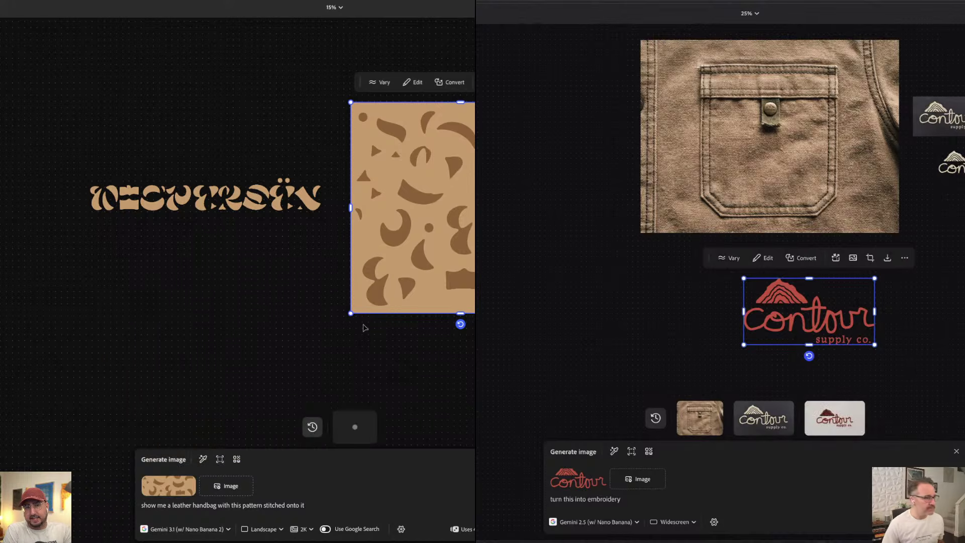
Place the generated red embroidered contour logo on the canvas and position it over the lower part of the khaki pocket
mouse_move(821, 432)
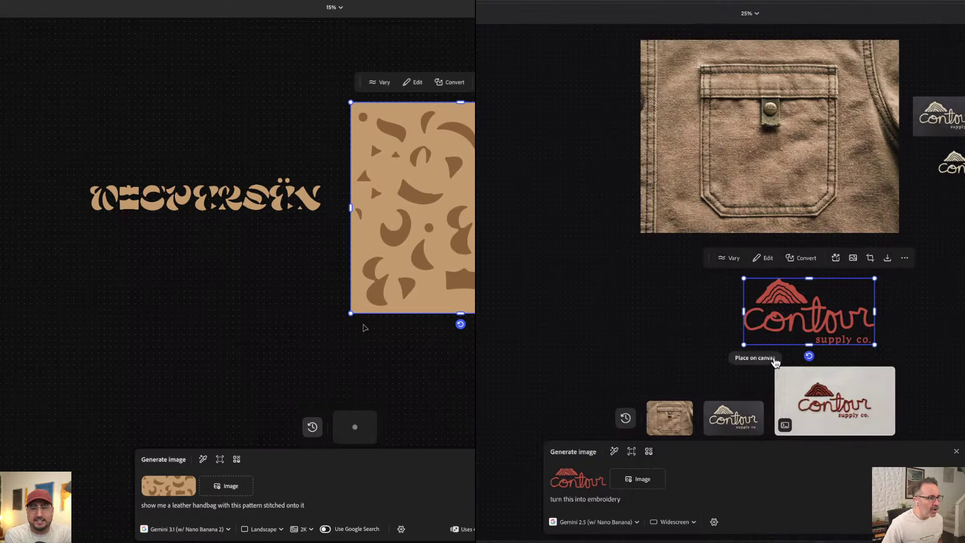
left_click(777, 362)
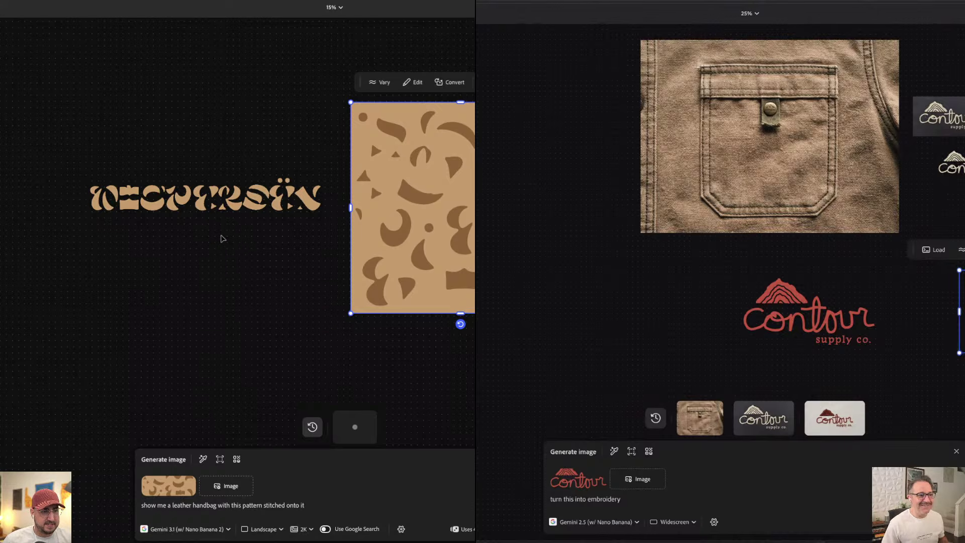
left_click_drag(961, 347, 828, 199)
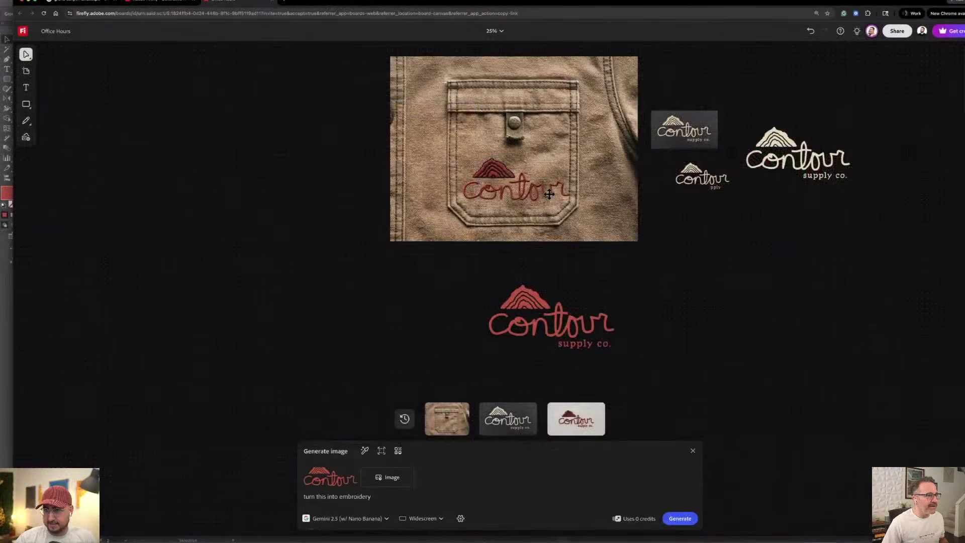
left_click_drag(549, 194, 549, 187)
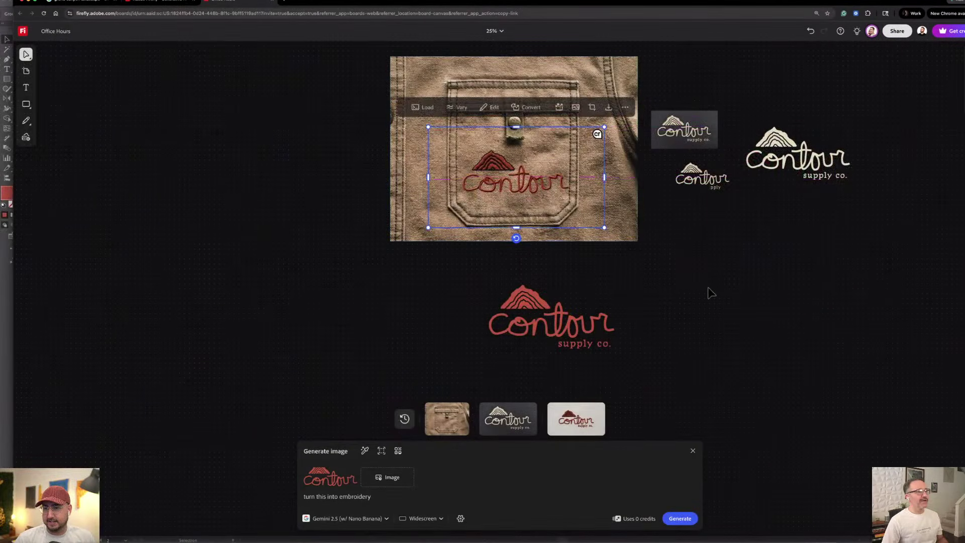
left_click(708, 287)
Scale the red embroidered logo to fit within the pocket's side seams and center it below the snap tab
key("super+minus")
key("super+minus")
key("super+minus")
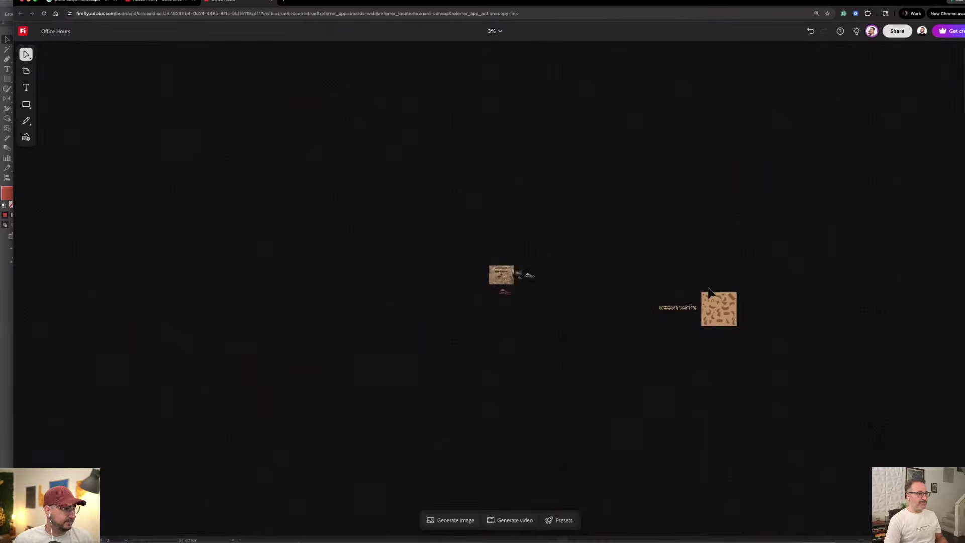
key("super+equal")
key("super+equal")
key("super+equal")
key("super+equal")
scroll(476, 274, "up", 4)
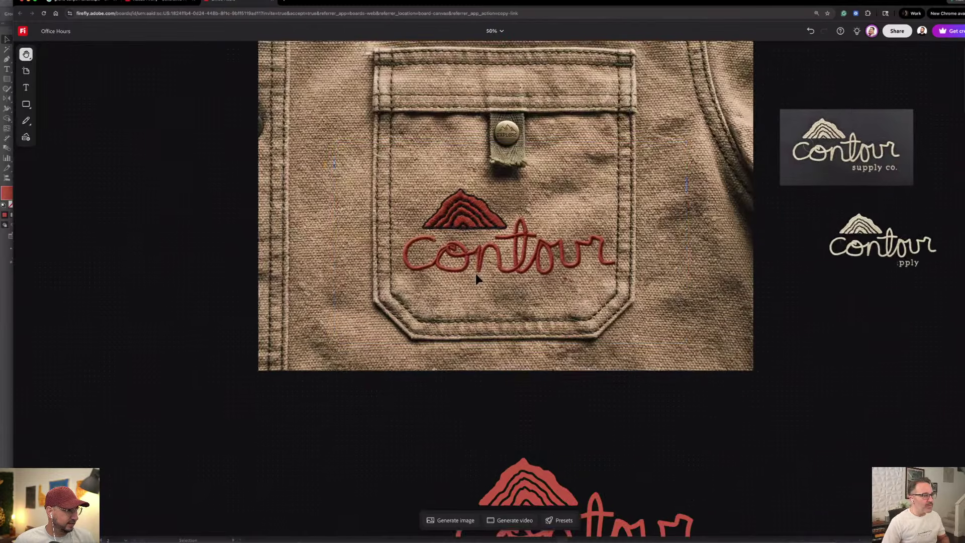
left_click(459, 247)
left_click_drag(459, 247, 461, 275)
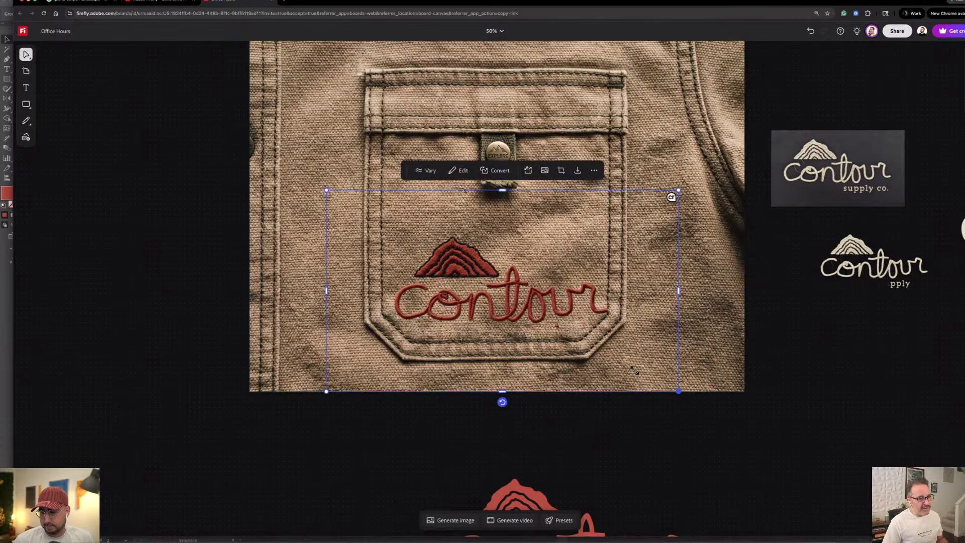
left_click_drag(679, 391, 546, 316)
left_click_drag(457, 258, 480, 230)
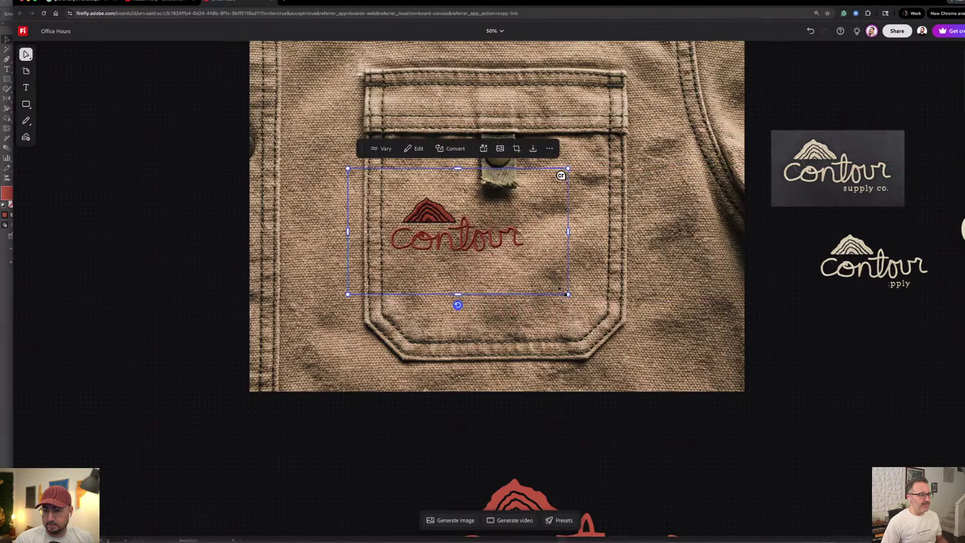
left_click_drag(569, 302, 656, 343)
left_click_drag(511, 250, 506, 245)
left_click(612, 473)
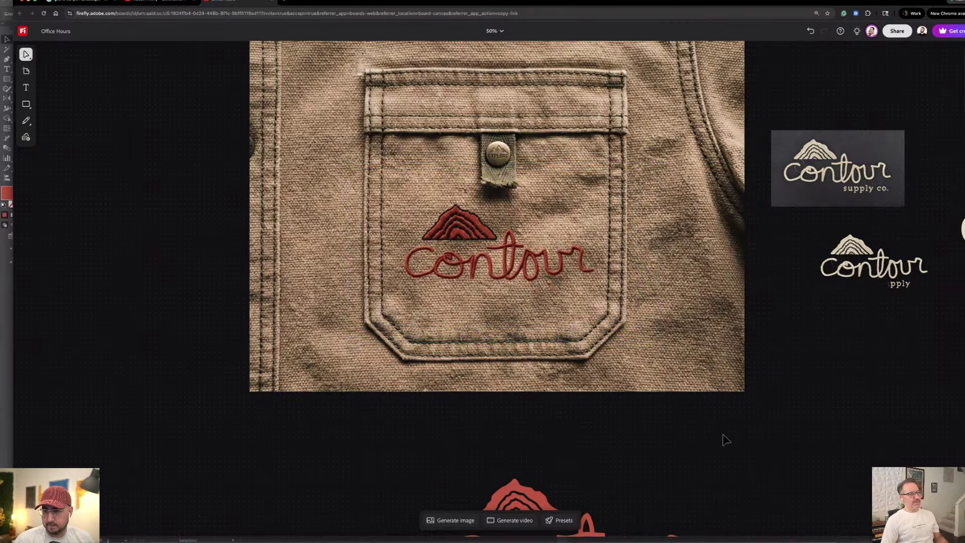
Move the flat red contour logo up and to the right below the pocket image, and open the "turn this into embroidery" prompt for editing
scroll(720, 435, "up", 2)
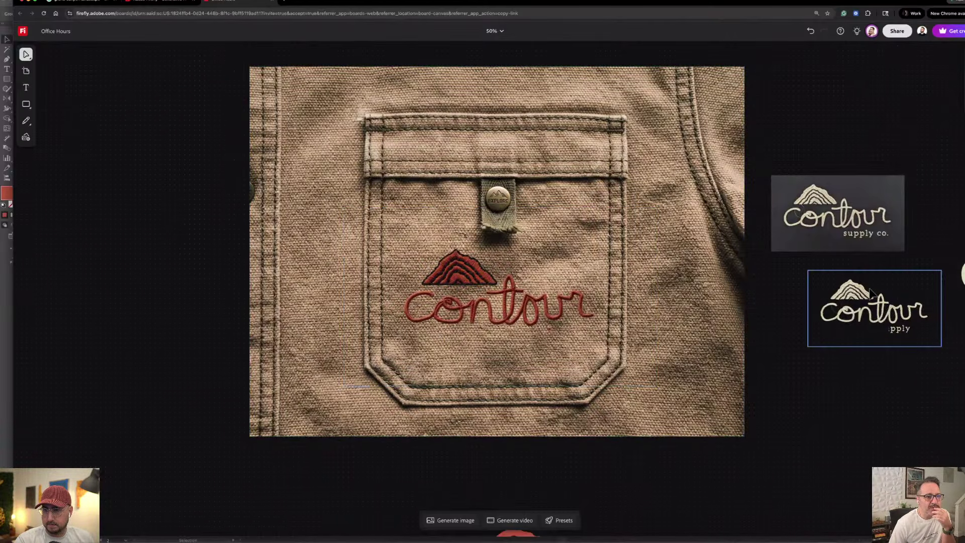
left_click(850, 229)
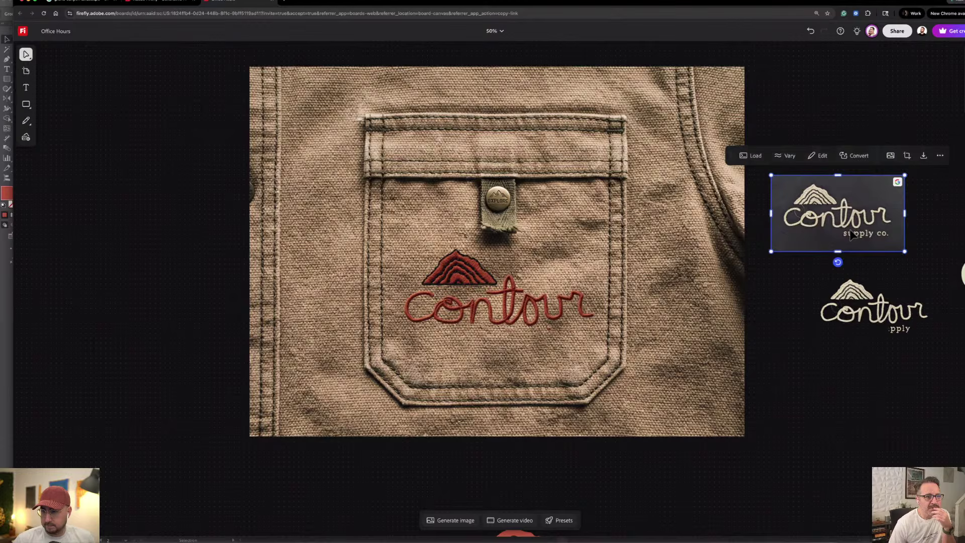
left_click(823, 419)
scroll(759, 452, "down", 4)
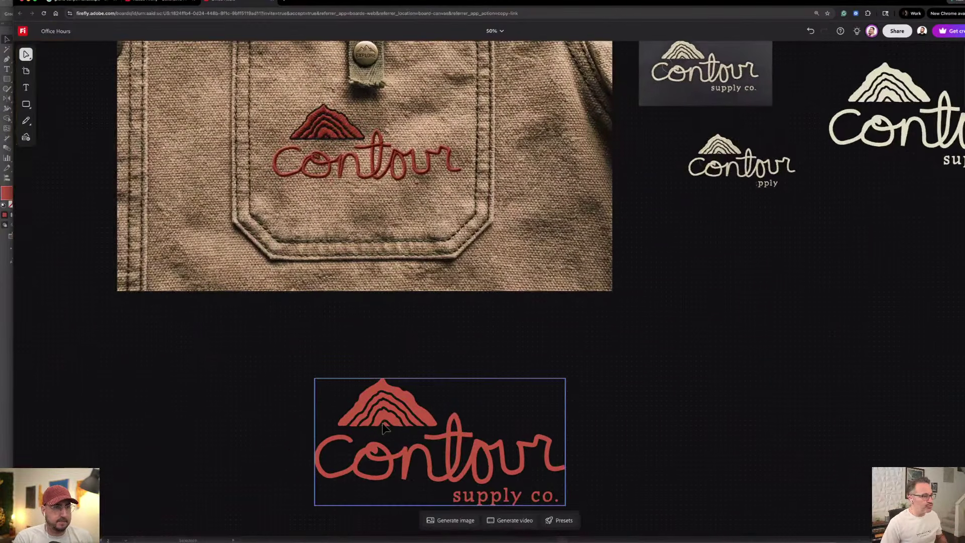
left_click_drag(385, 428, 505, 381)
left_click(451, 521)
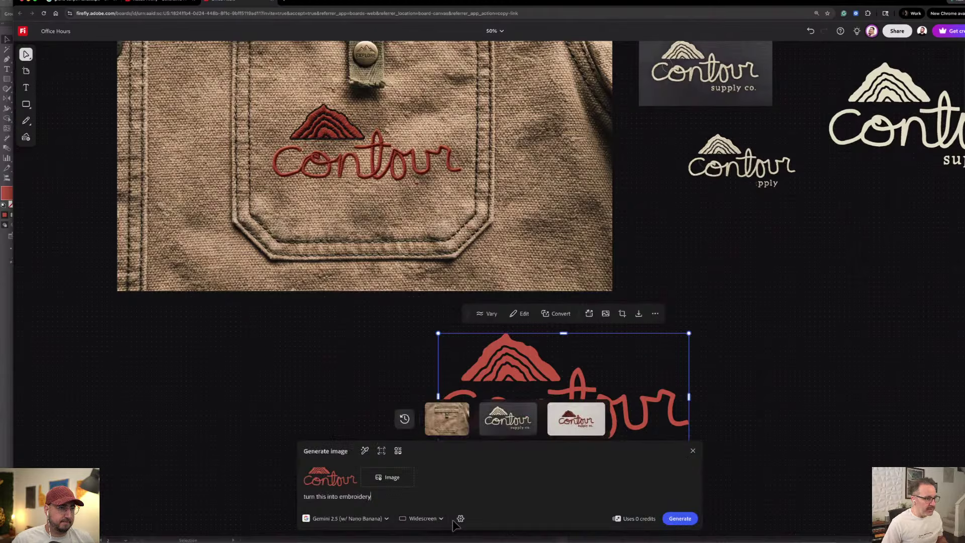
triple_click(380, 498)
left_click(389, 499)
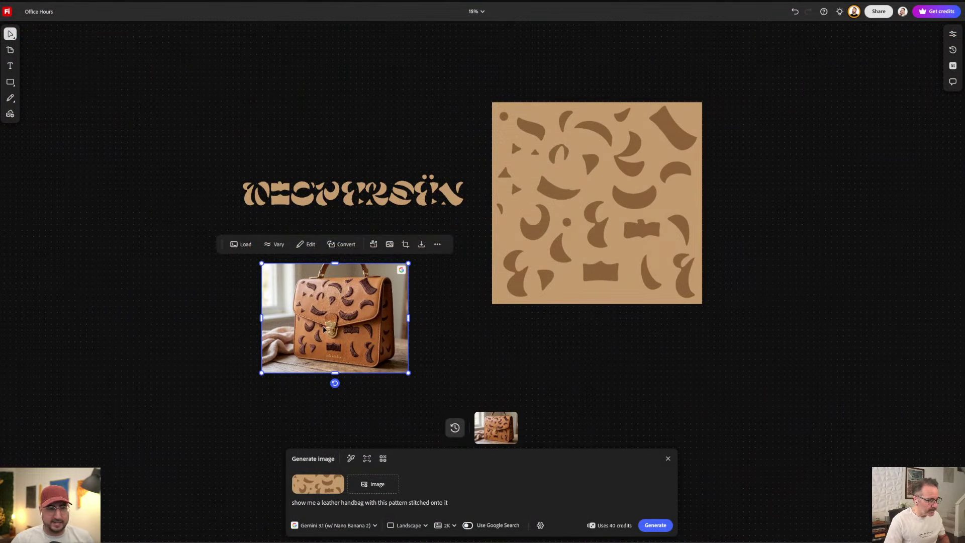
Replace the pattern reference in the image prompt with the generated leather handbag image sampled from the canvas
scroll(324, 329, "up", 5)
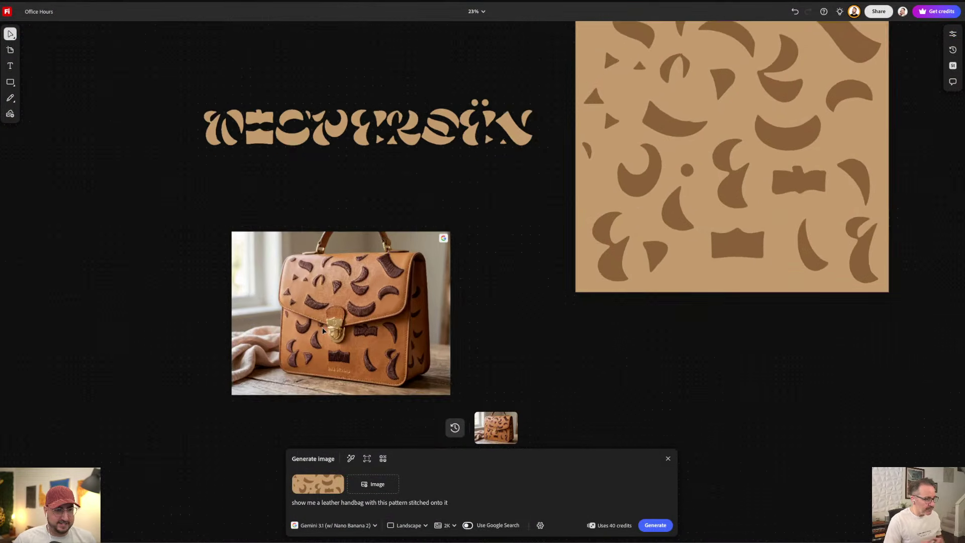
scroll(332, 321, "down", 3)
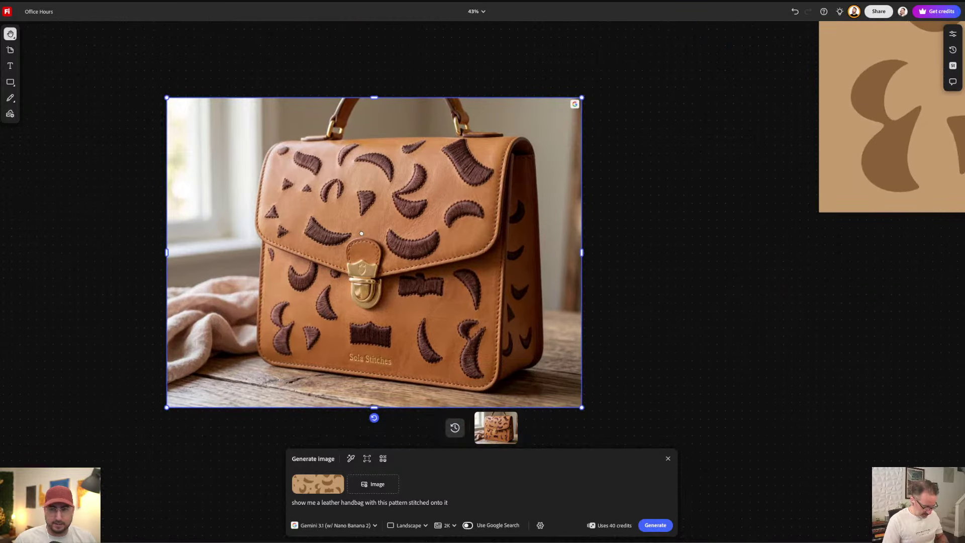
scroll(402, 231, "up", 1)
scroll(402, 230, "up", 2)
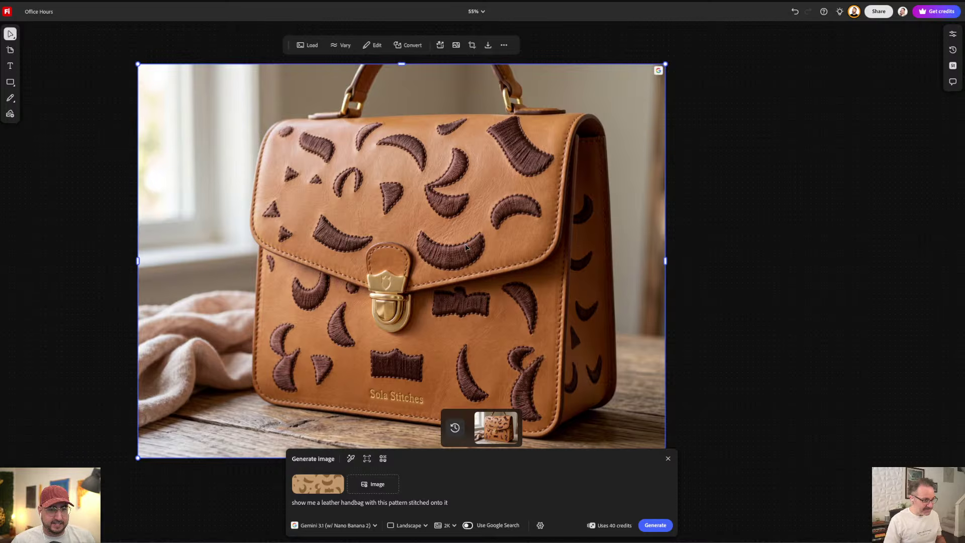
scroll(467, 247, "down", 5)
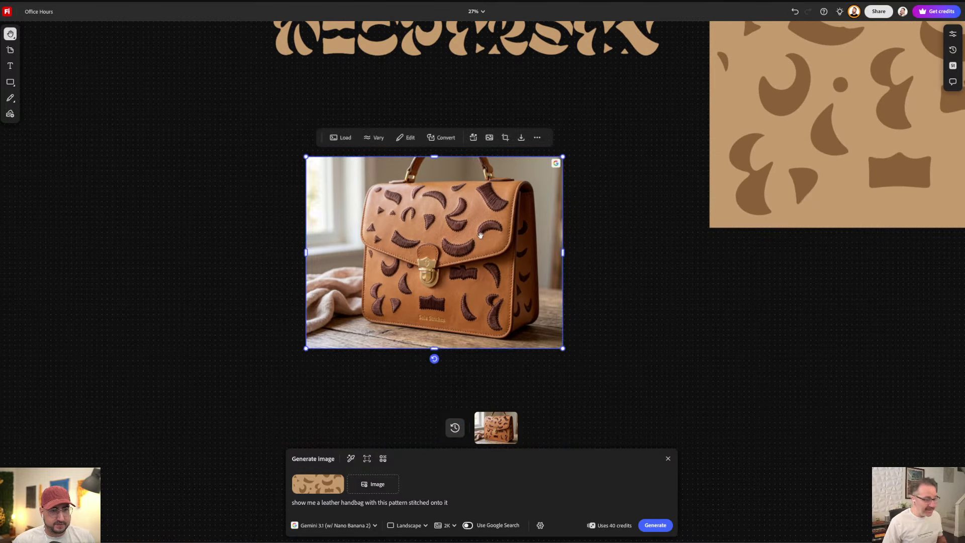
left_click_drag(481, 236, 381, 261)
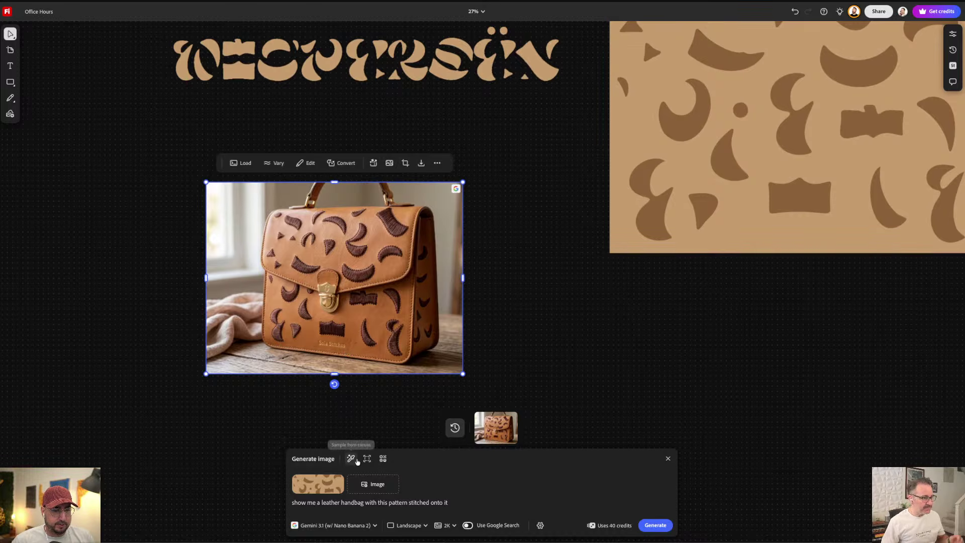
left_click(334, 483)
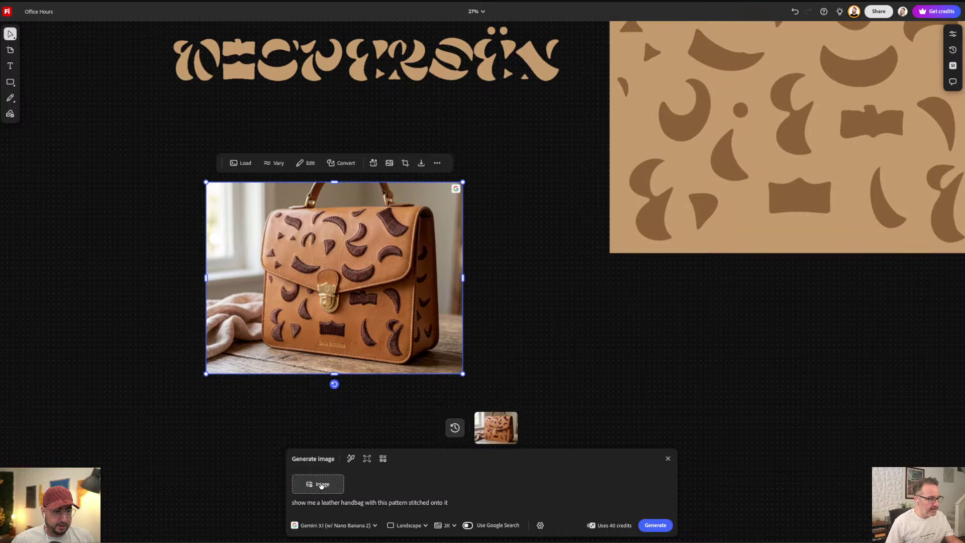
left_click(322, 485)
left_click(330, 509)
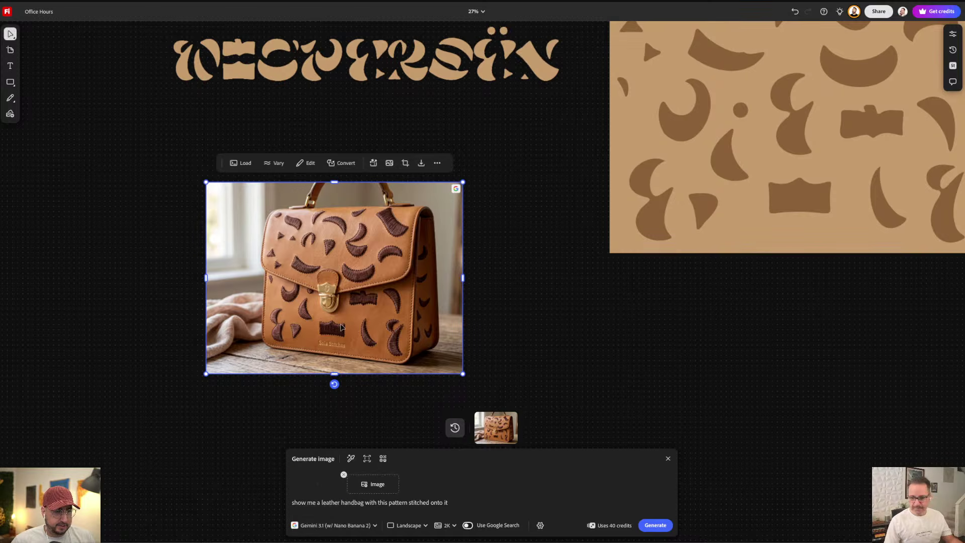
left_click_drag(342, 327, 373, 492)
Add the cut-out wordmark from the canvas as a second reference and generate with the prompt "replace the text Sola Stitches with the logo provided"
left_click(371, 485)
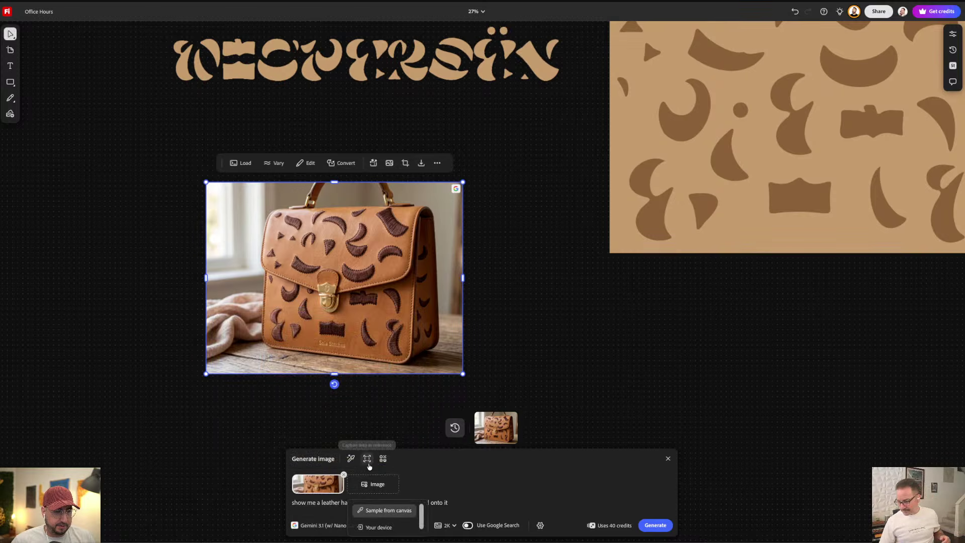
left_click(378, 509)
left_click(373, 65)
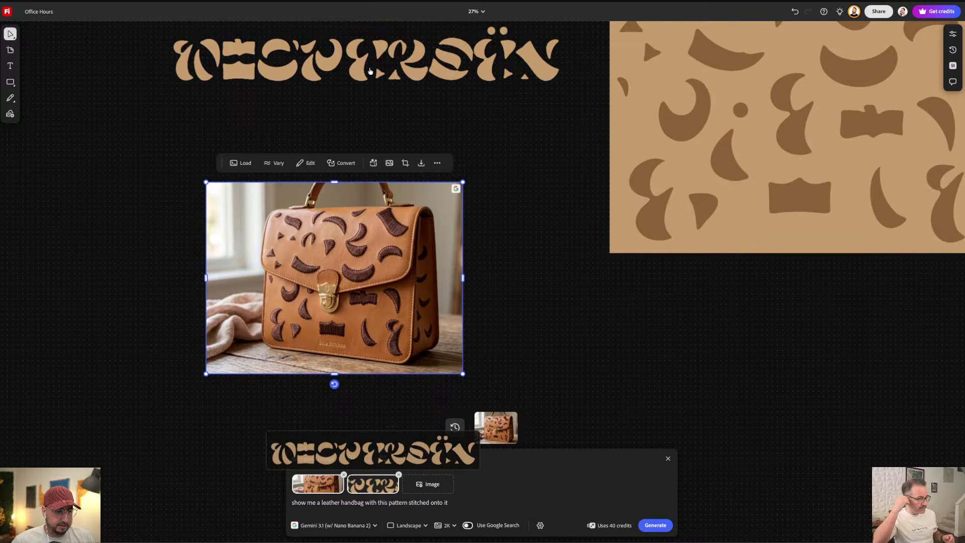
triple_click(395, 502)
type("r")
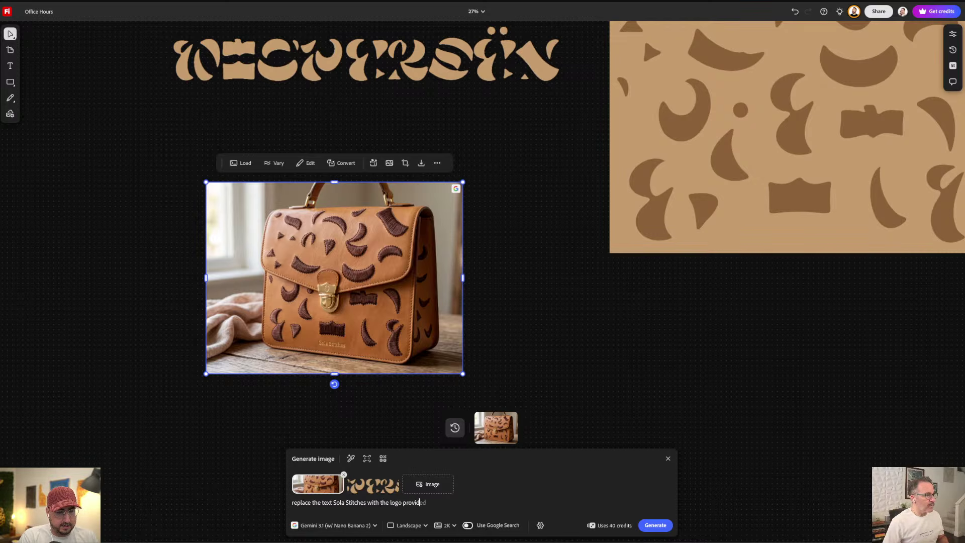
left_click(656, 526)
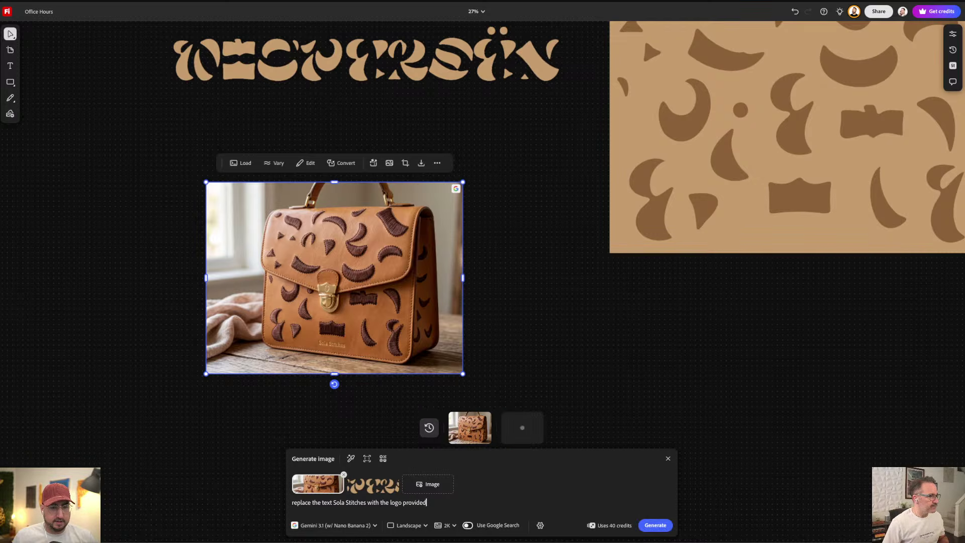
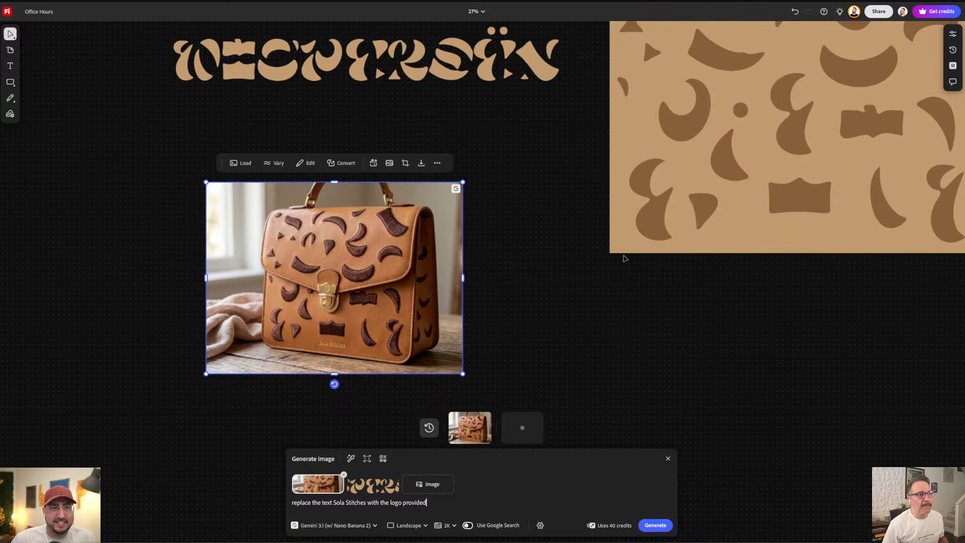
left_click(562, 394)
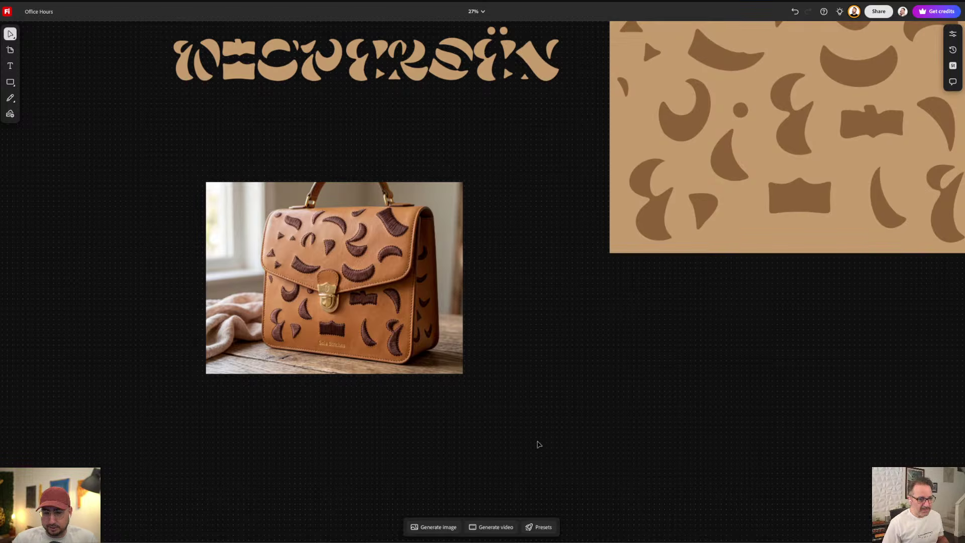
left_click(433, 527)
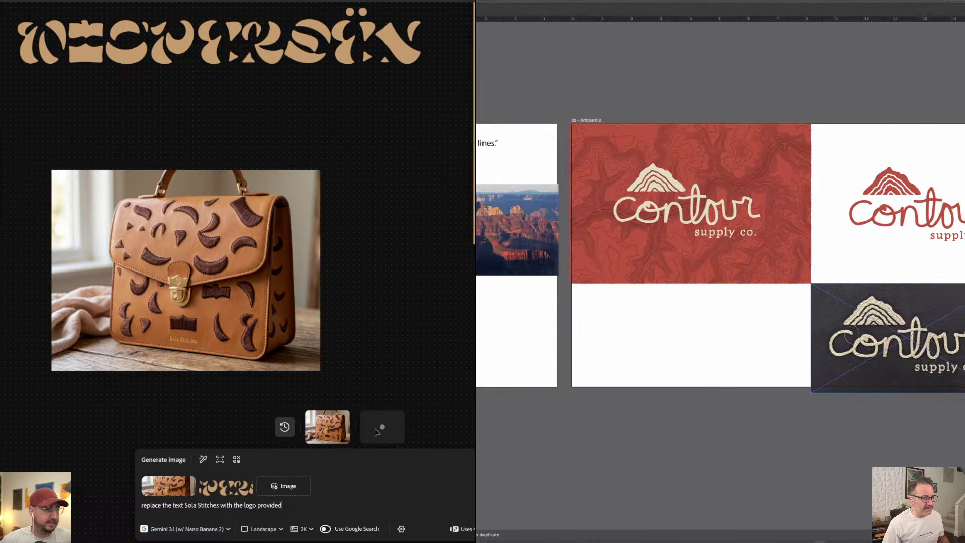
Switch to Illustrator and resize the red topographic and dark embroidered contour panels together so they fit the artboard
left_click(611, 104)
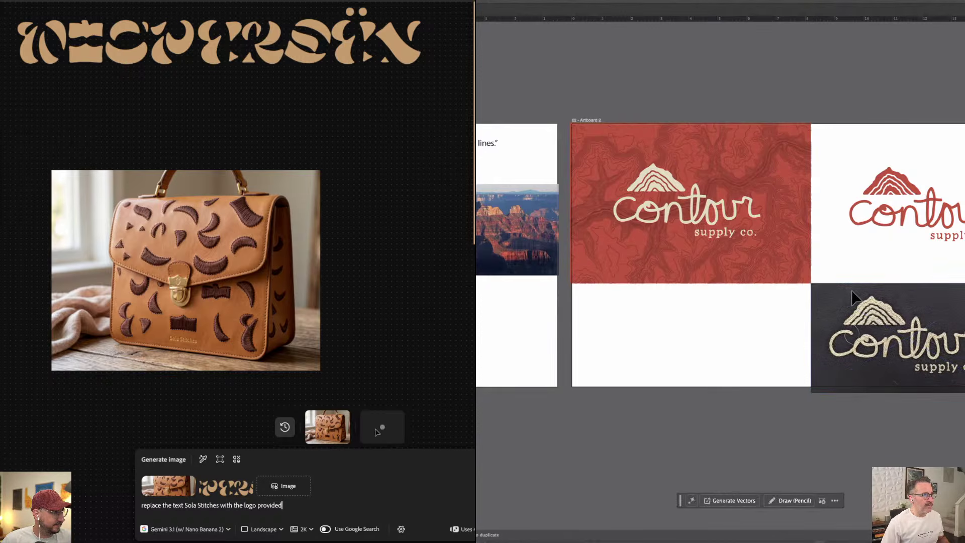
left_click(836, 315)
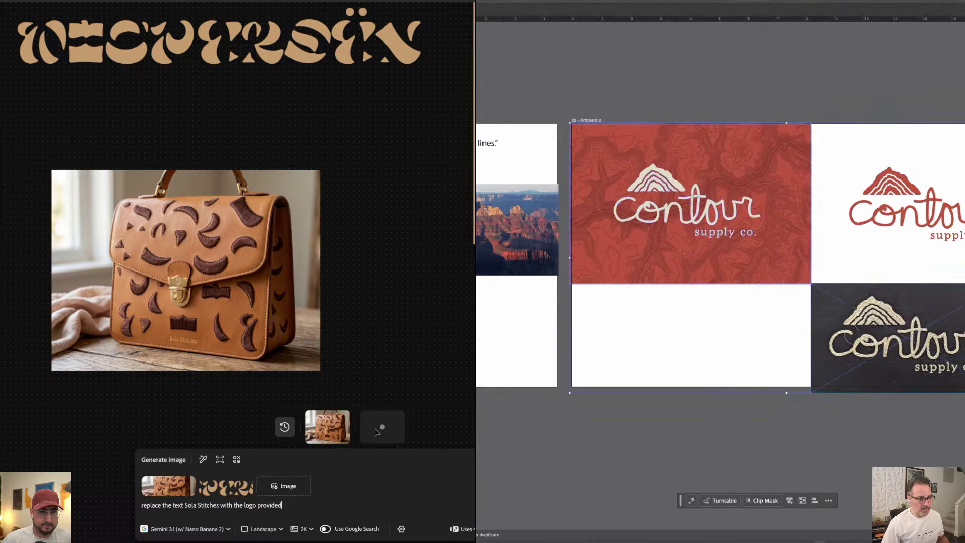
mouse_move(964, 393)
left_mouse_down()
mouse_move(964, 416)
mouse_move(940, 370)
left_mouse_up()
left_click(958, 427)
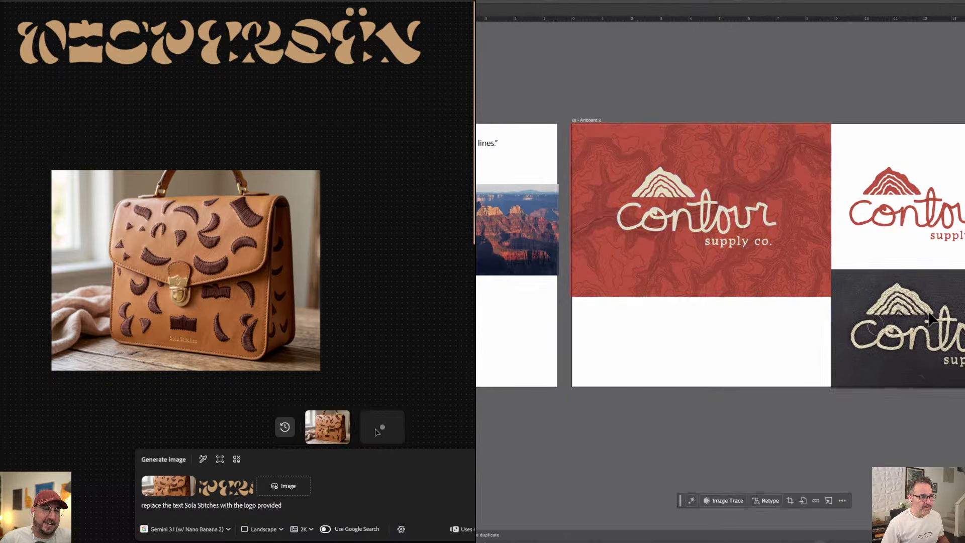
Reposition the flat red contour logo slightly up and to the right within the white area above the dark panel
left_click(836, 73)
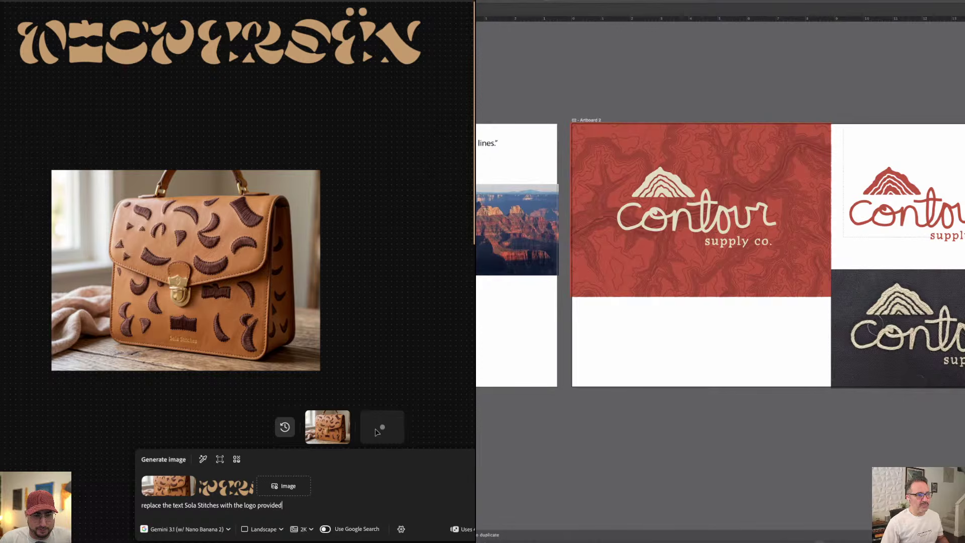
left_click_drag(964, 237, 964, 248)
left_click_drag(955, 216, 964, 206)
left_click(895, 69)
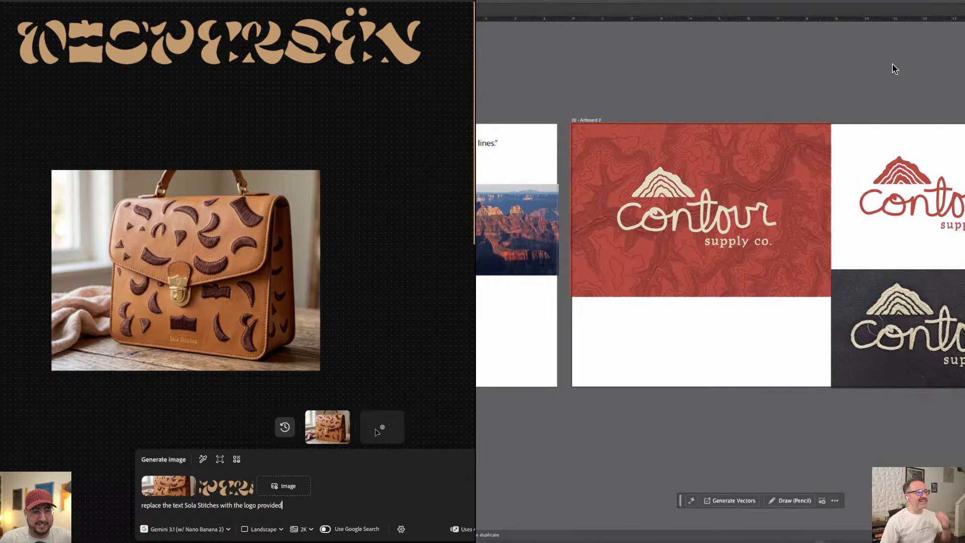
mouse_move(767, 535)
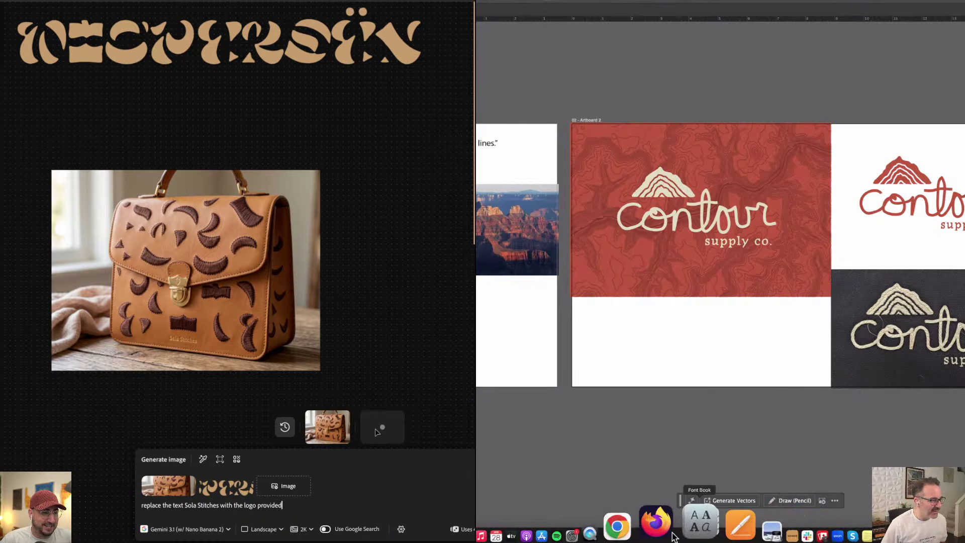
left_click(657, 532)
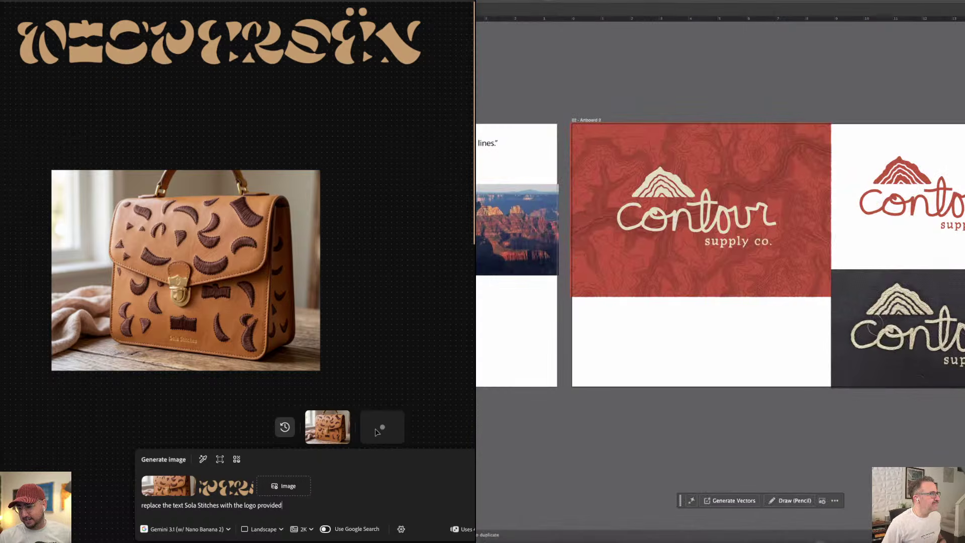
left_click_drag(505, 108, 713, 117)
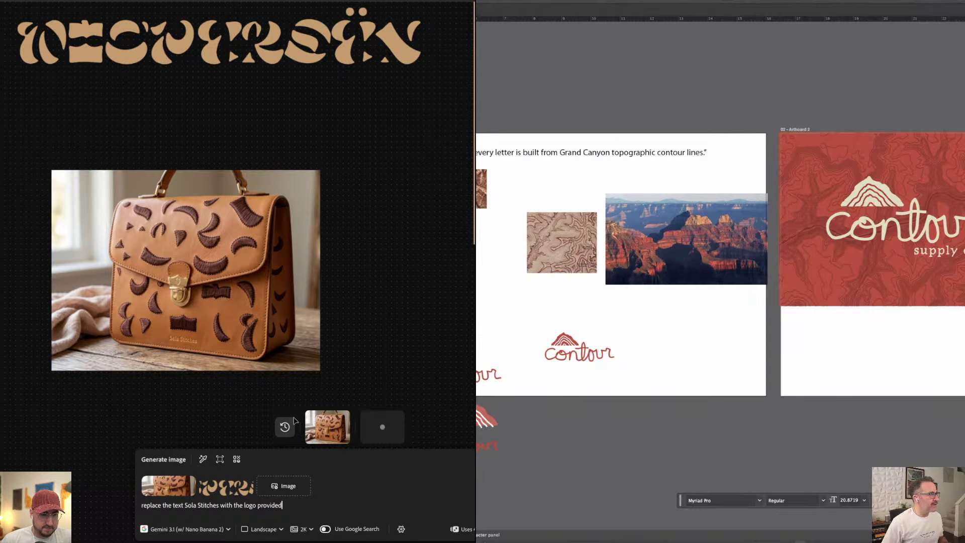
Remove the handbag and wordmark references in Firefly and replace the prompt with "generate a friendly monster with"
left_click(250, 479)
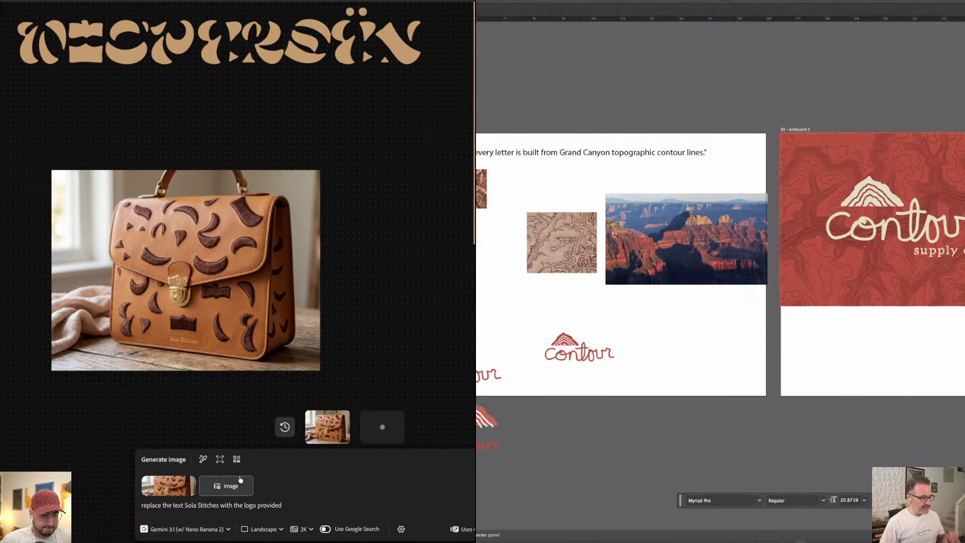
left_click(193, 479)
triple_click(196, 505)
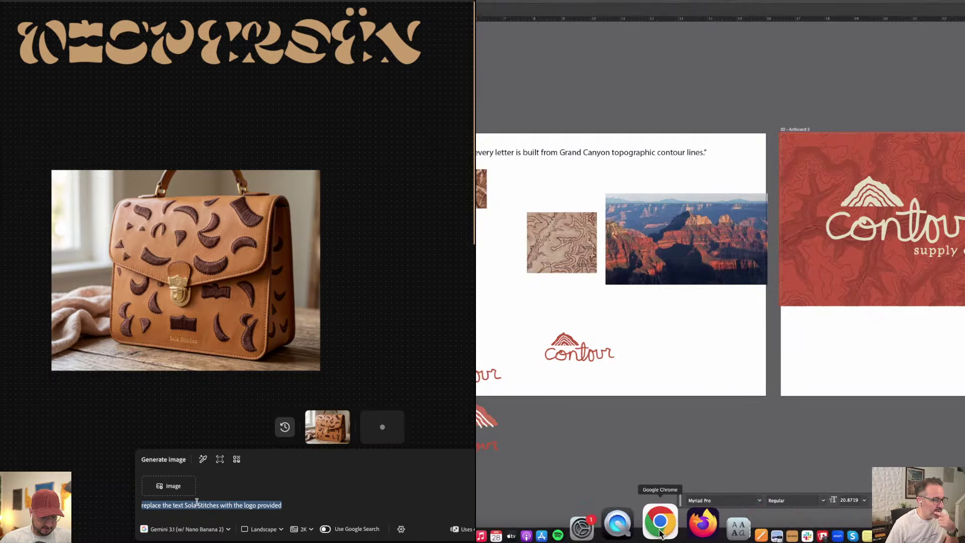
type("genera")
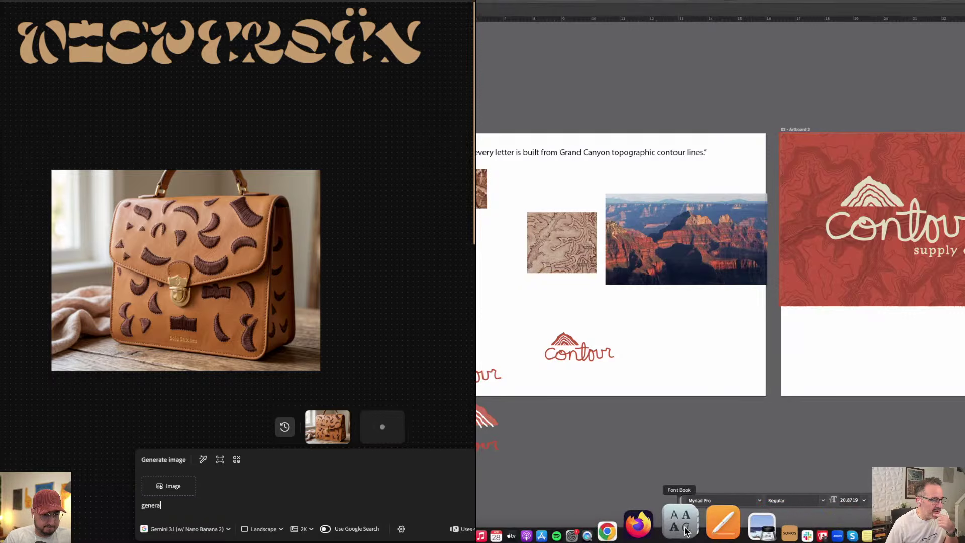
type("te a friendly mo")
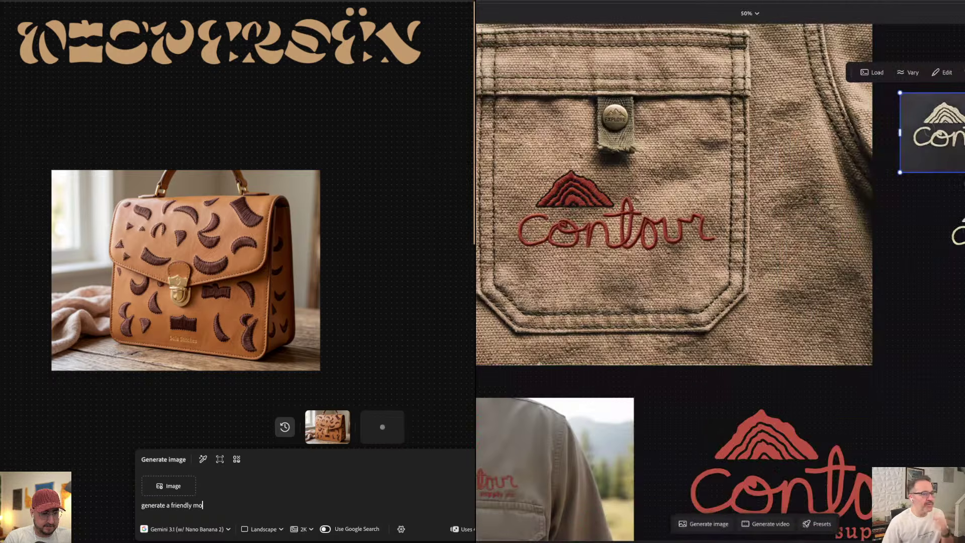
type("nster with")
Move the flat red contour logo to the right below the pocket image and open the image generation prompt
left_click_drag(919, 385, 757, 263)
left_click(669, 352)
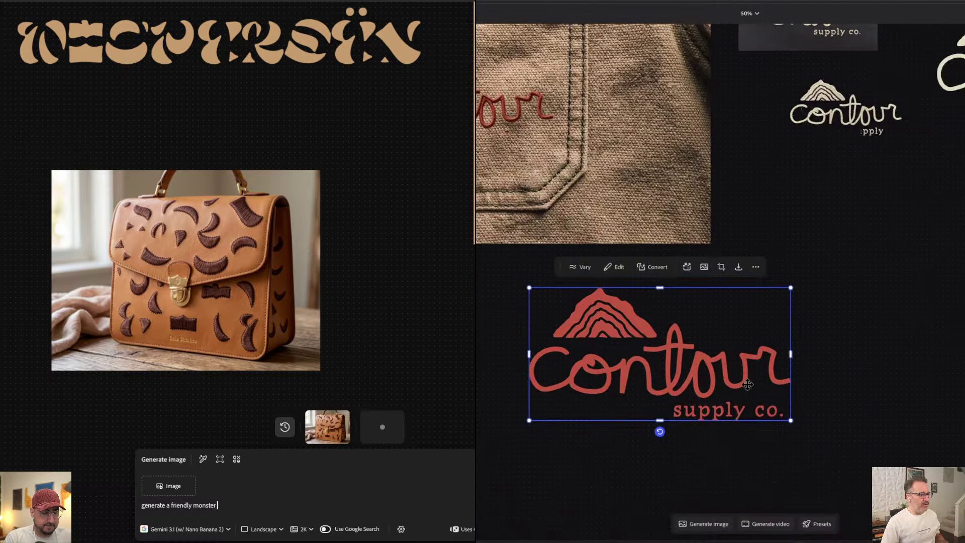
left_click_drag(669, 352, 869, 354)
type("blu")
left_click(704, 523)
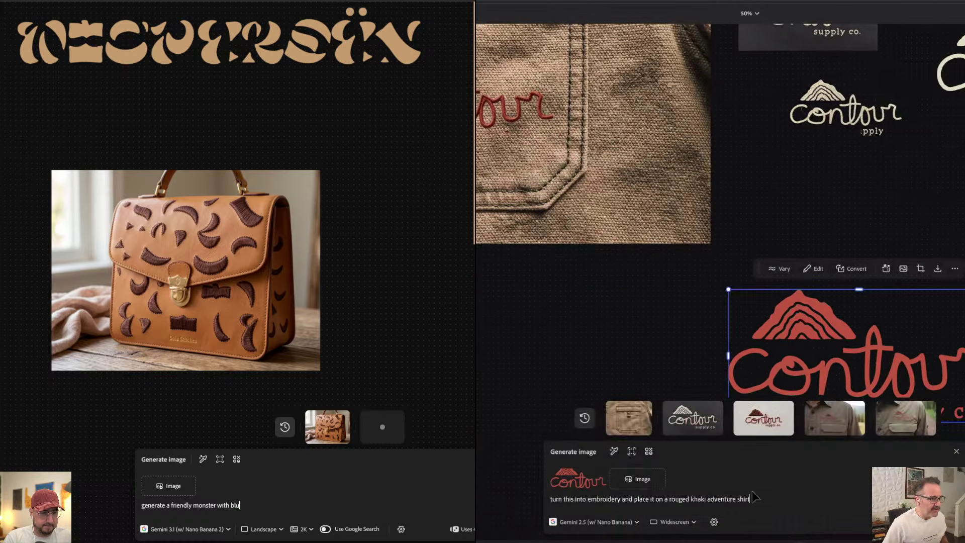
Replace the embroidery prompt with "create w high-end outdoor brand", and complete the monster prompt with "blur fur like shag carpet" and generate it
type("r")
triple_click(630, 501)
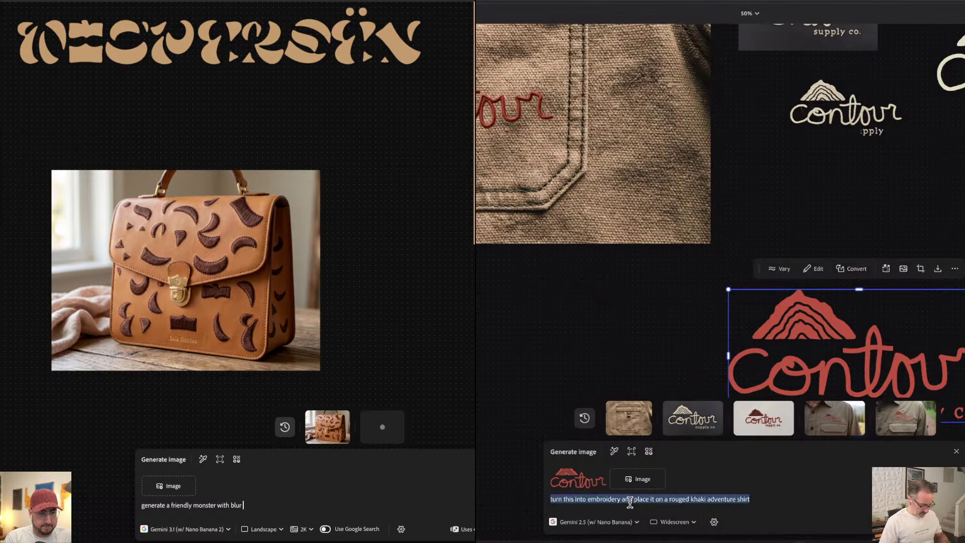
type("fucre")
type("ate w")
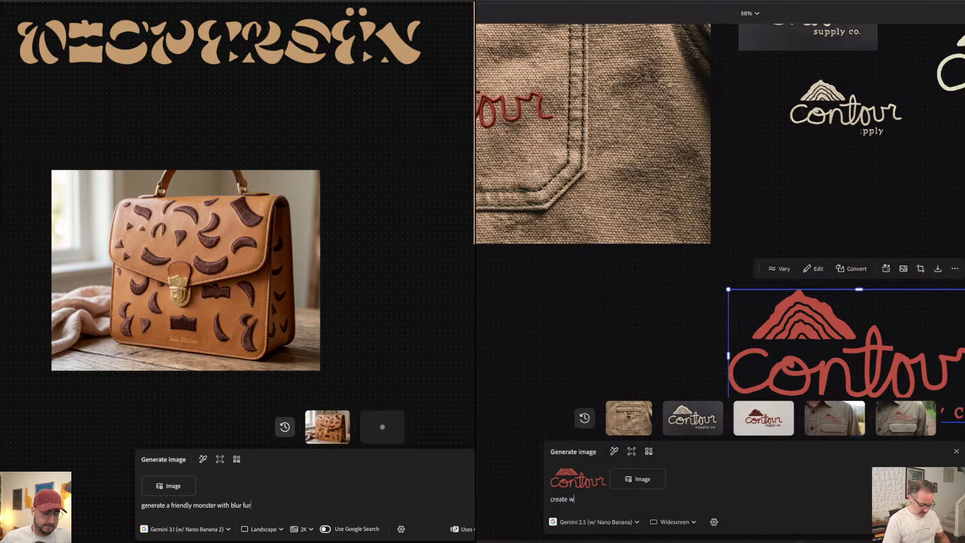
type(" high-end outdoor brand")
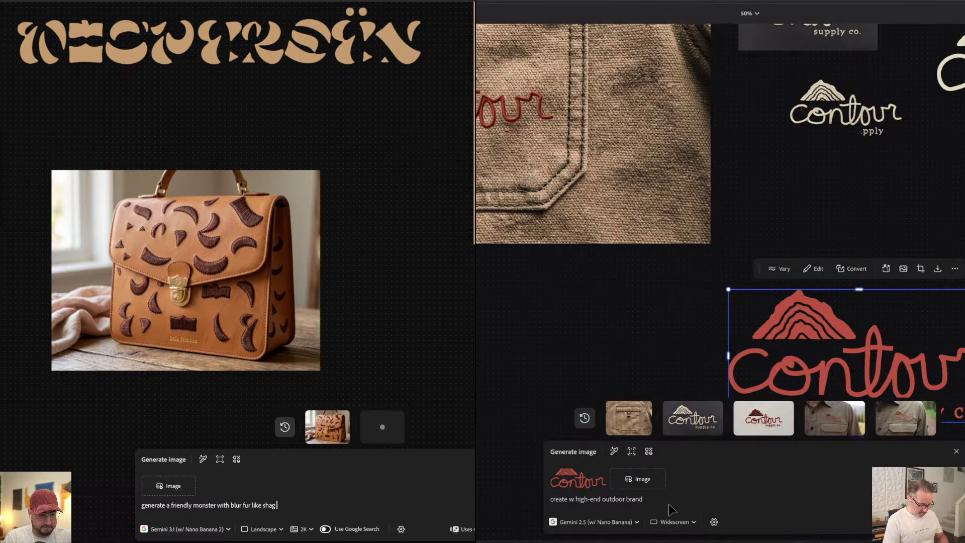
type("r like shag carpet")
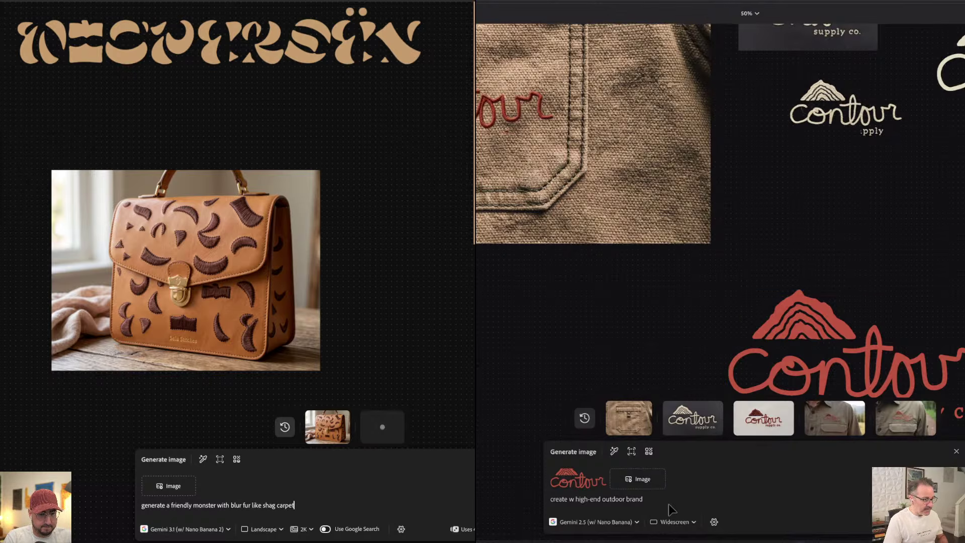
Replace the monster prompt with "create a mockup of a scarf on a fashionable person with this pattern", referencing the tan pattern from the canvas
triple_click(215, 506)
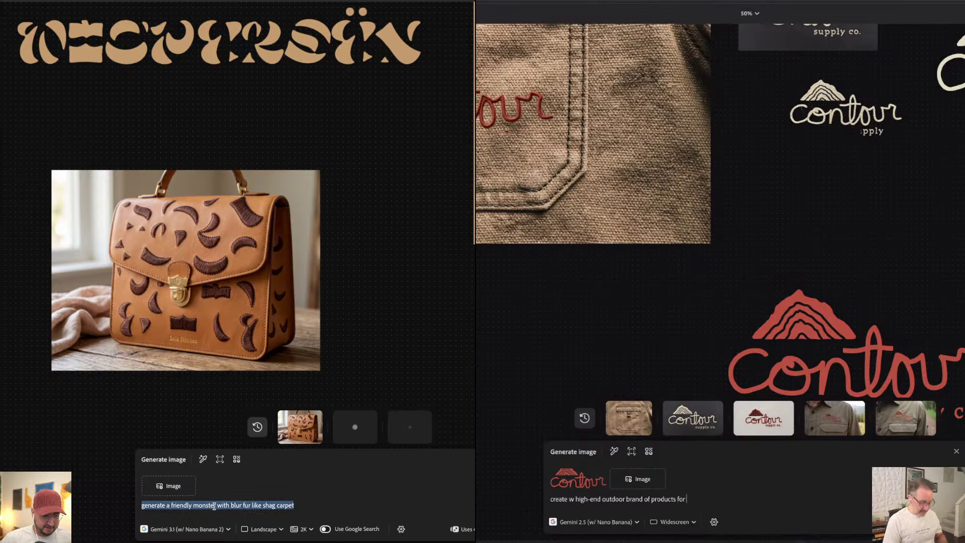
type("c")
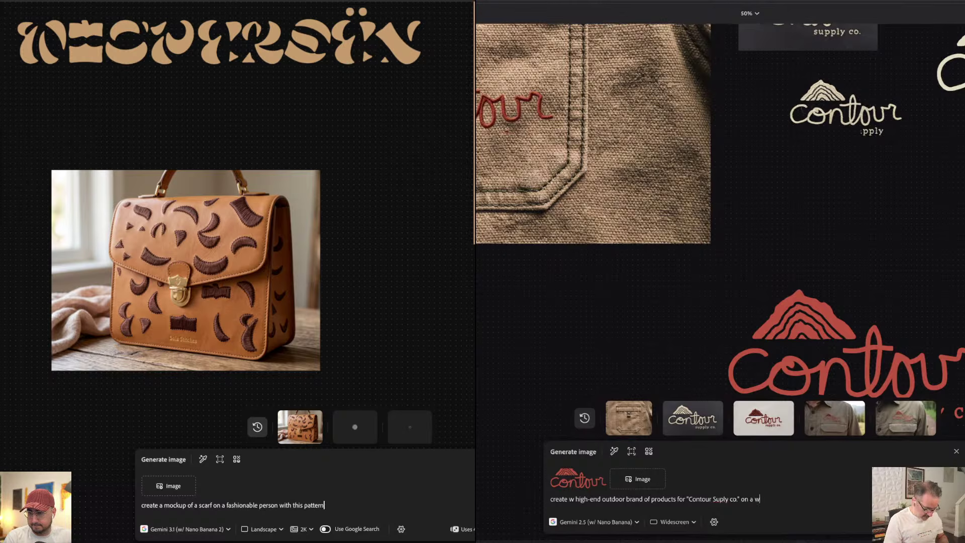
type("n park")
left_click(173, 487)
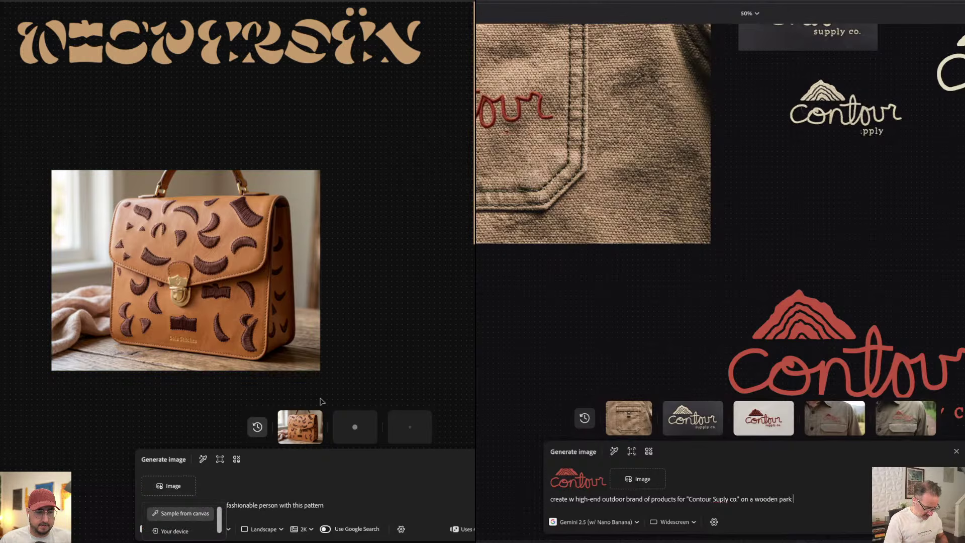
left_click(184, 513)
Finish the outdoor brand prompt with "of products for "Contour Suply co." on a wooden park bench." and generate both the products and scarf images
type("ench.")
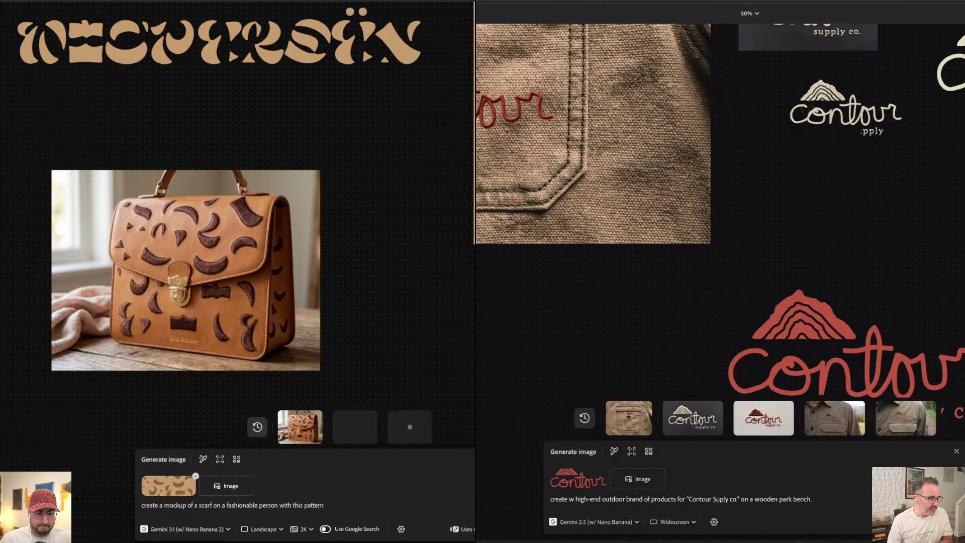
key("Return")
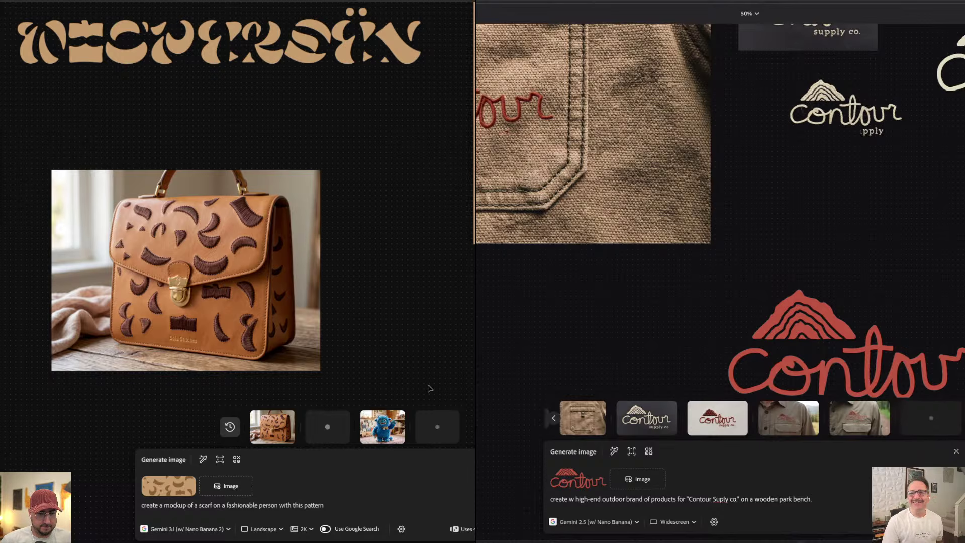
Place the generated blue monster image on the canvas and align it beside the leather handbag image, on its left side
mouse_move(388, 422)
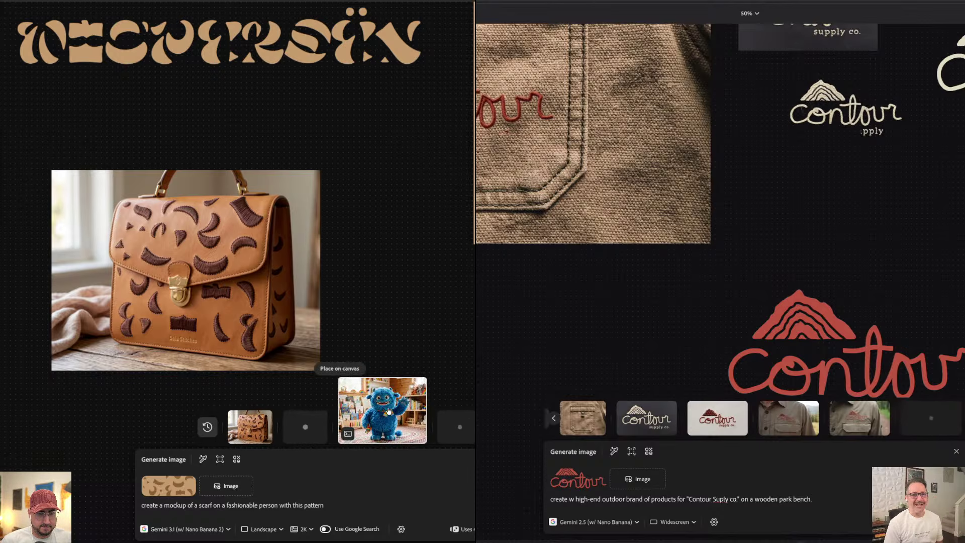
left_click(354, 372)
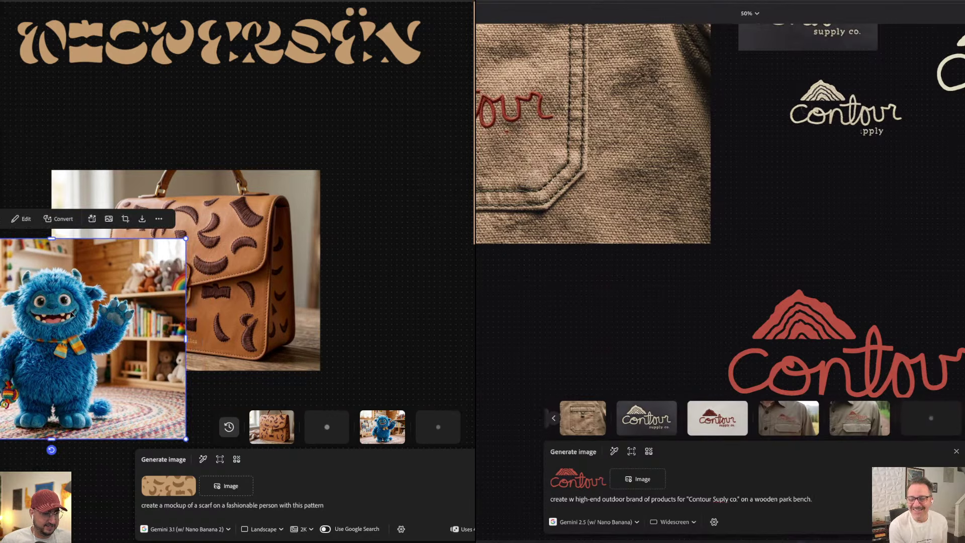
left_click_drag(92, 310, 277, 294)
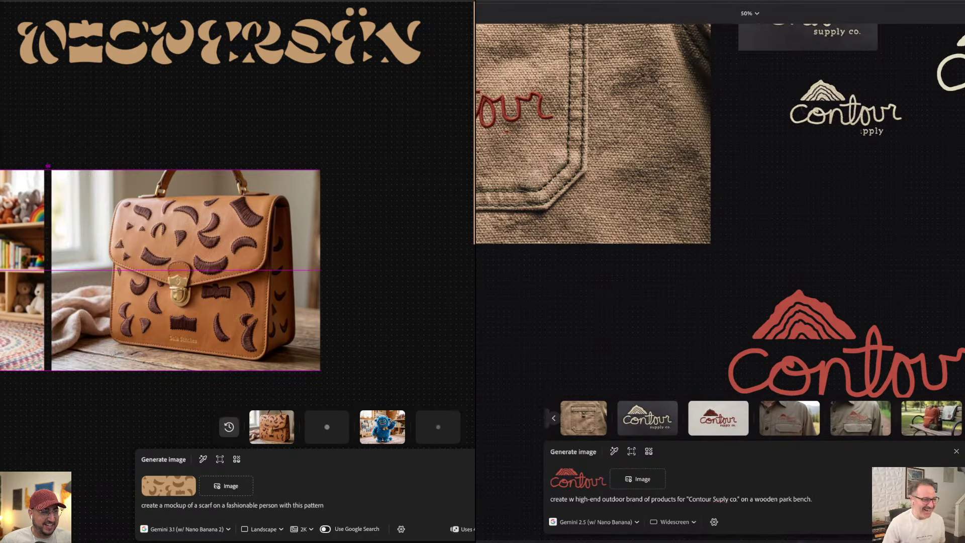
mouse_move(914, 420)
left_click(175, 153)
left_click_drag(85, 230, 380, 236)
scroll(234, 268, "up", 5)
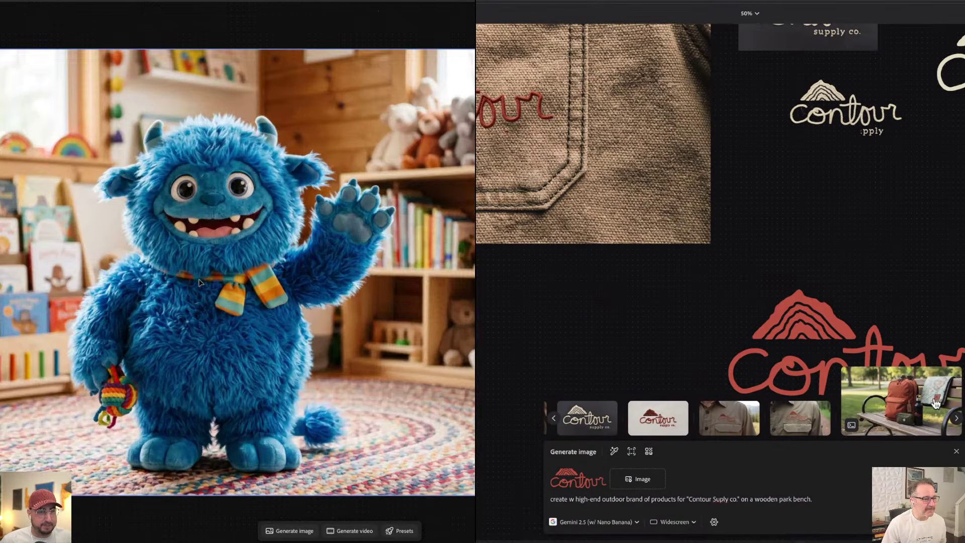
scroll(242, 274, "down", 5)
Place the generated park bench products image on the canvas, just above the large red Contour logo
left_click_drag(943, 409, 861, 222)
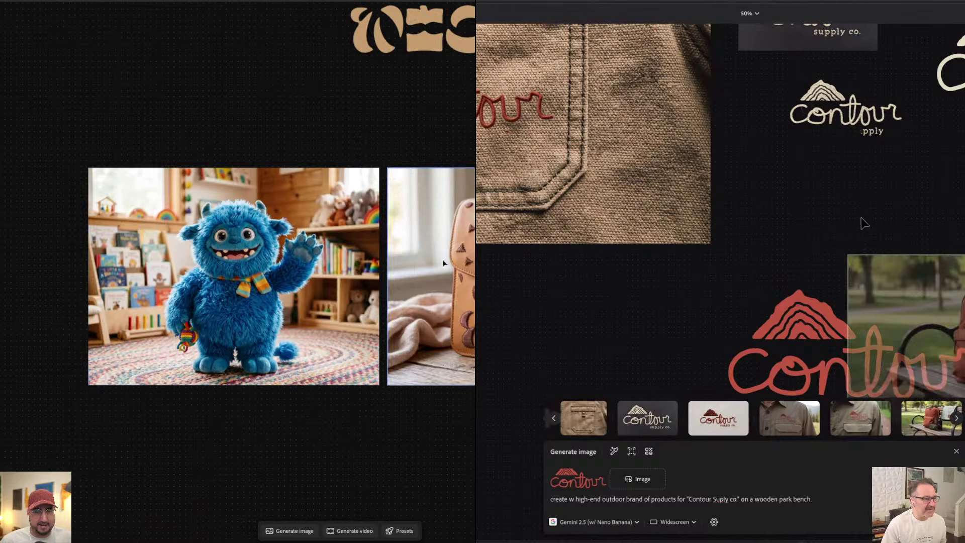
left_click_drag(442, 260, 221, 256)
left_click_drag(862, 222, 879, 170)
left_click_drag(221, 256, 181, 255)
left_click_drag(879, 170, 879, 170)
key("Escape")
scroll(354, 273, "down", 1)
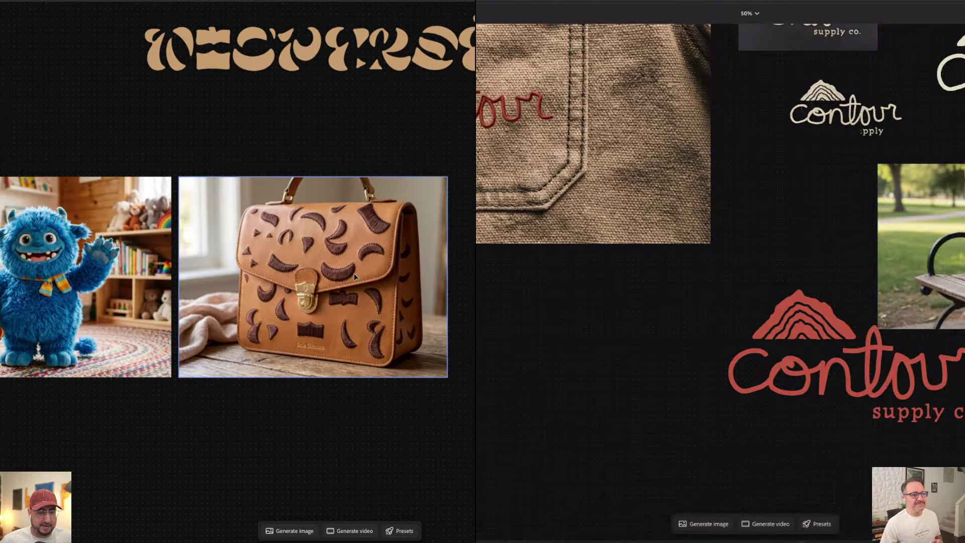
left_click_drag(344, 281, 141, 231)
scroll(362, 513, "left", 3)
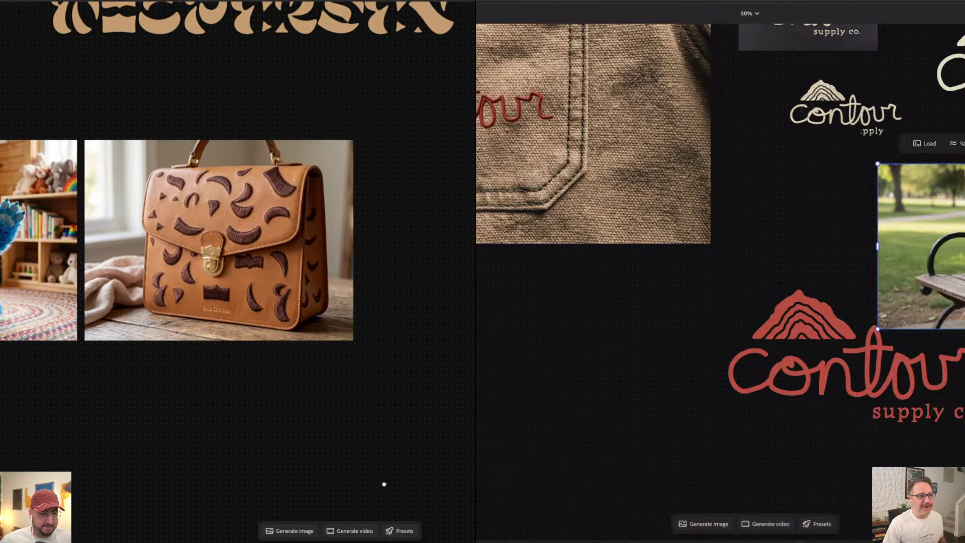
left_click(305, 531)
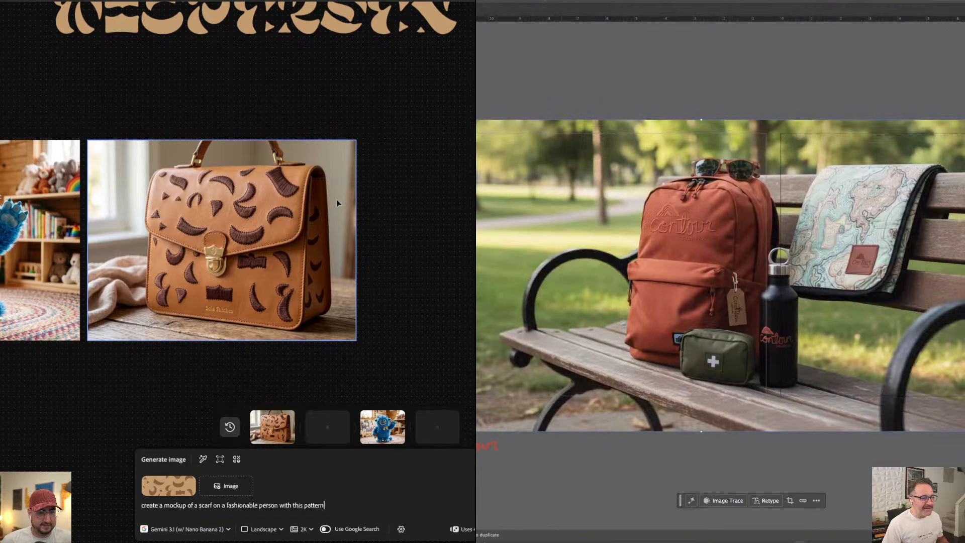
left_click(415, 318)
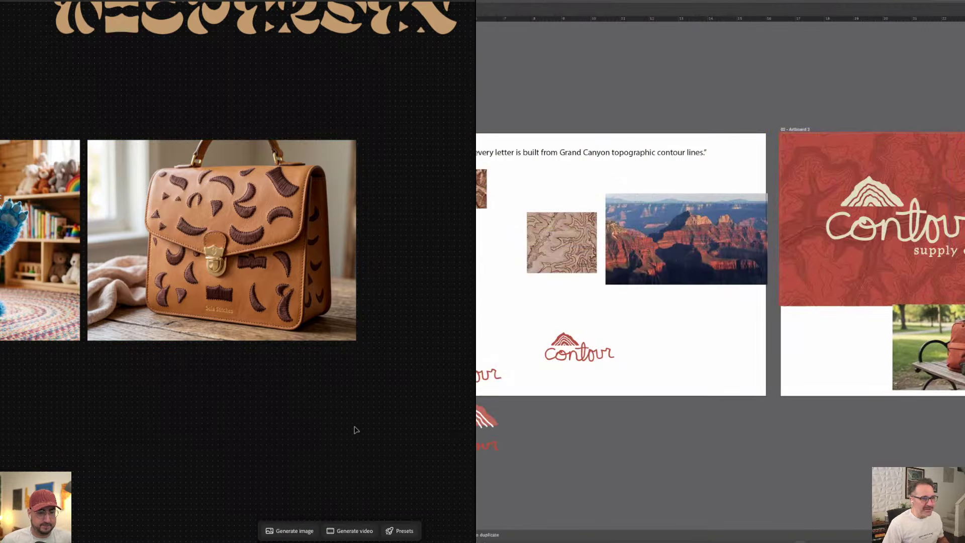
left_click(292, 531)
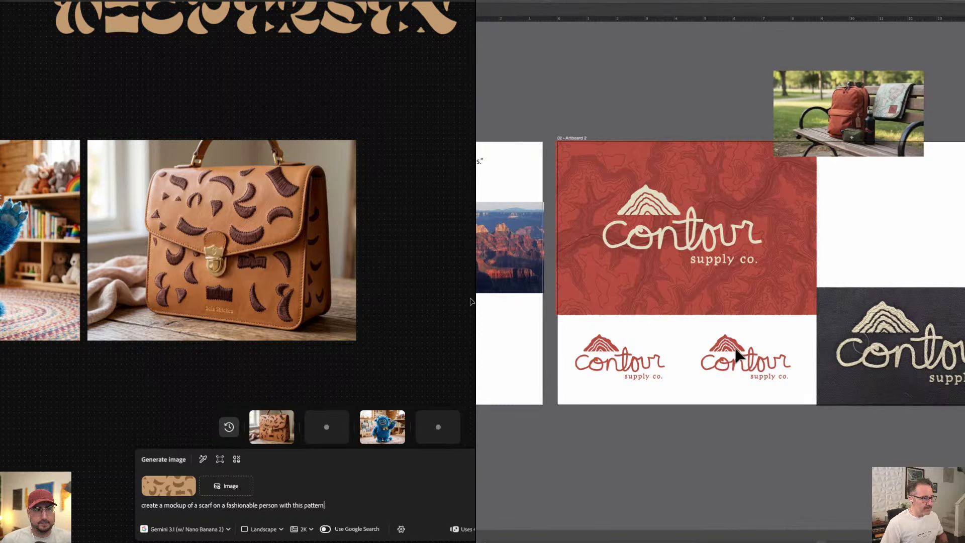
scroll(443, 291, "down", 3)
left_click(431, 267)
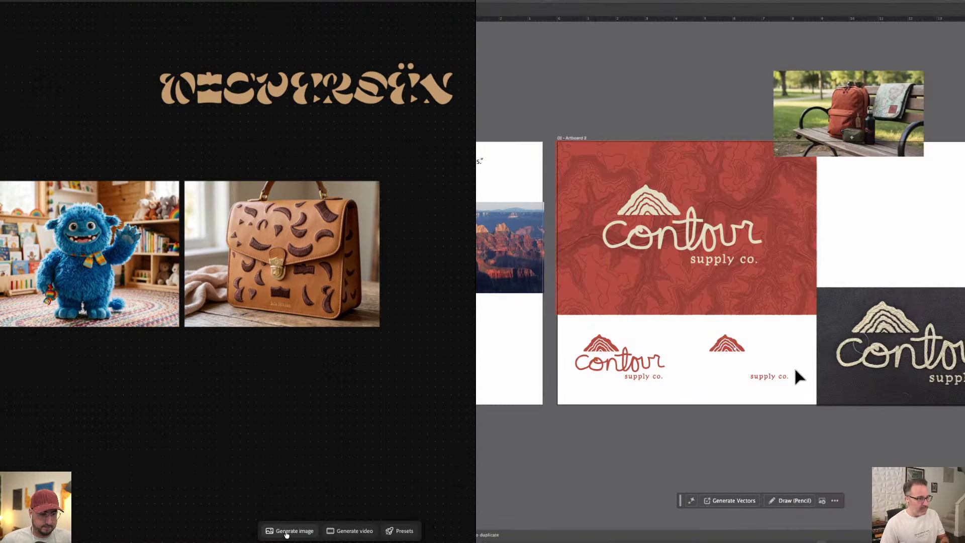
Replace the scarf prompt with "create a top down image of this logo made out of sand"
left_click(286, 532)
triple_click(228, 506)
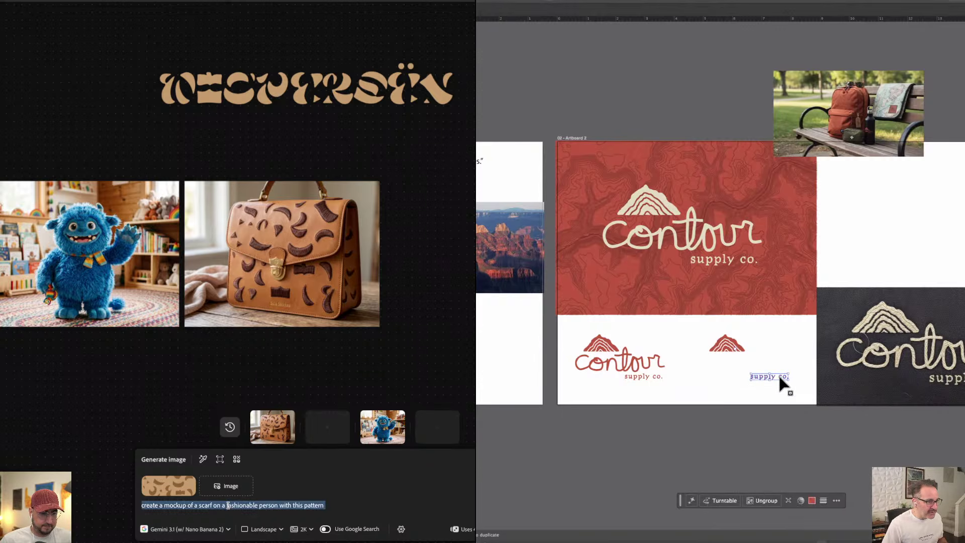
type("create a")
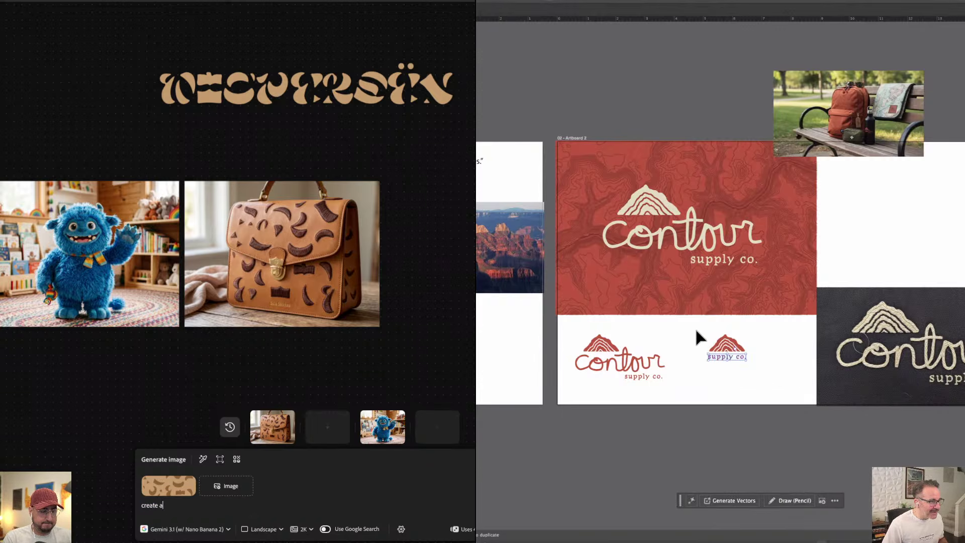
type(" top down image of this logo ")
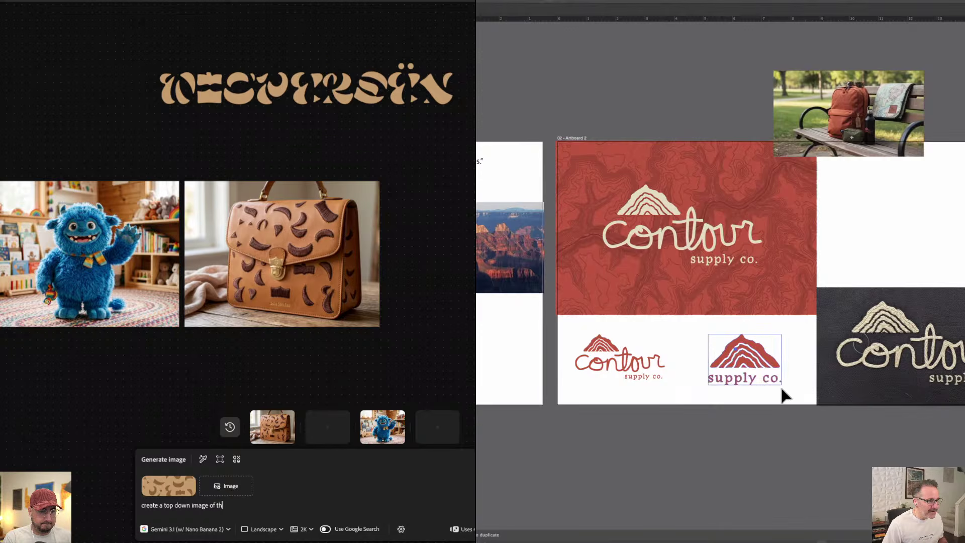
type("made o")
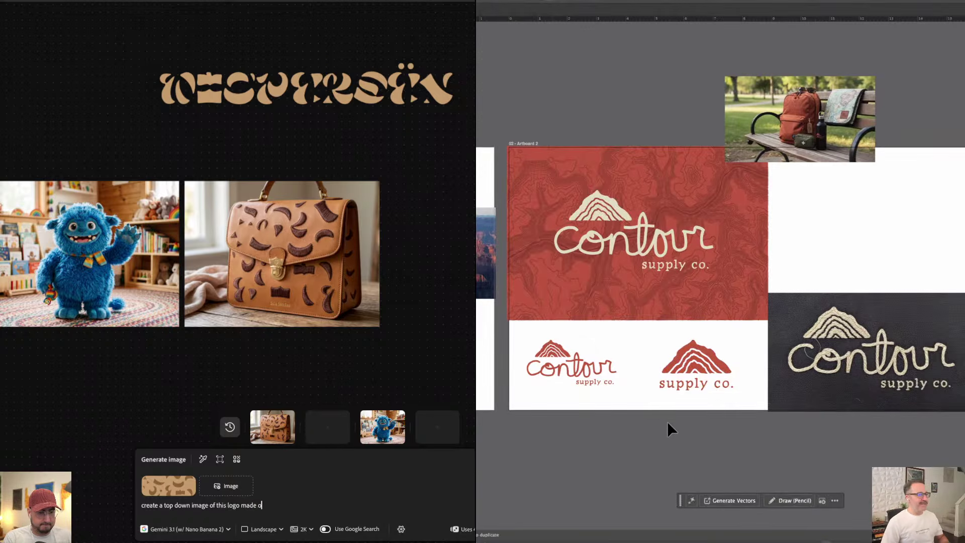
type("ut of sand")
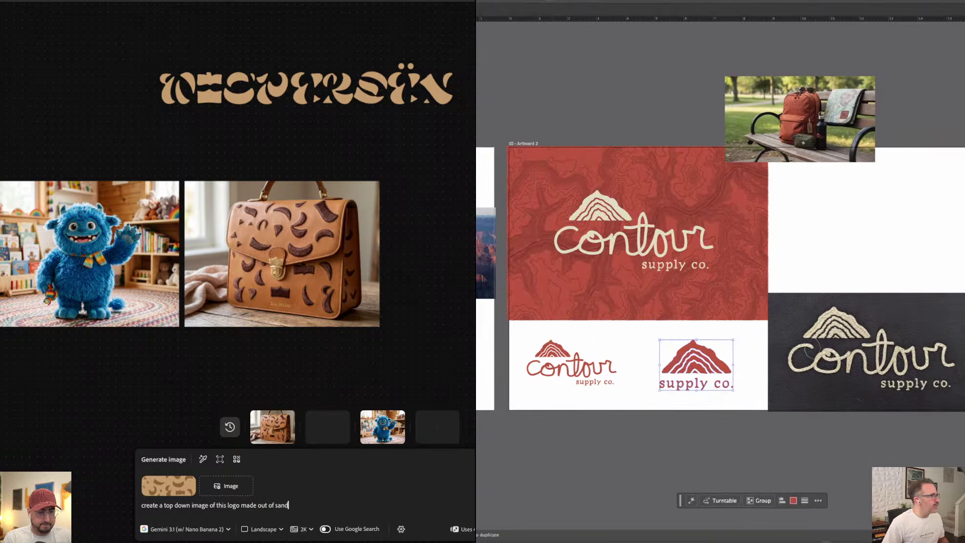
Extend the sand logo prompt with "on a desert sand background as if it's emerging from the sand in 3D"
type(" on a ")
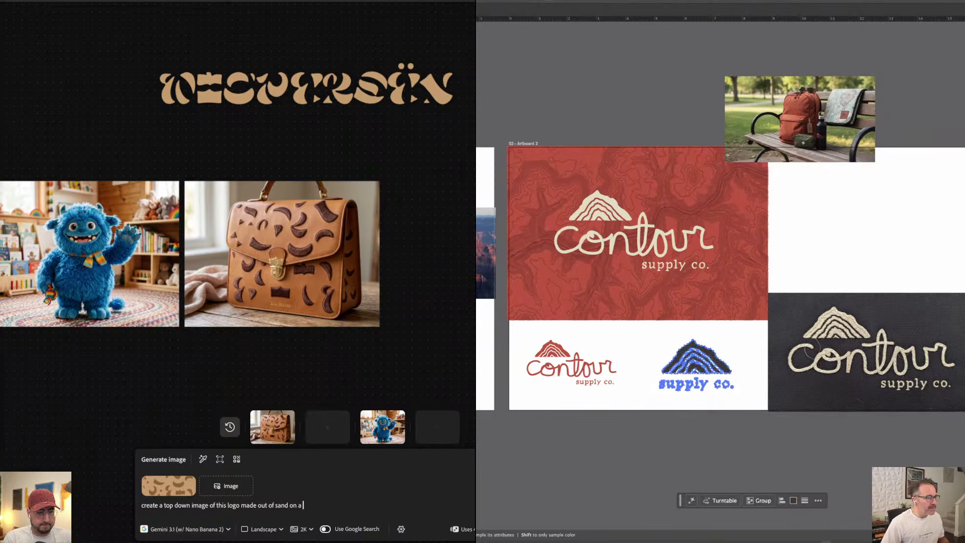
type("desert sand")
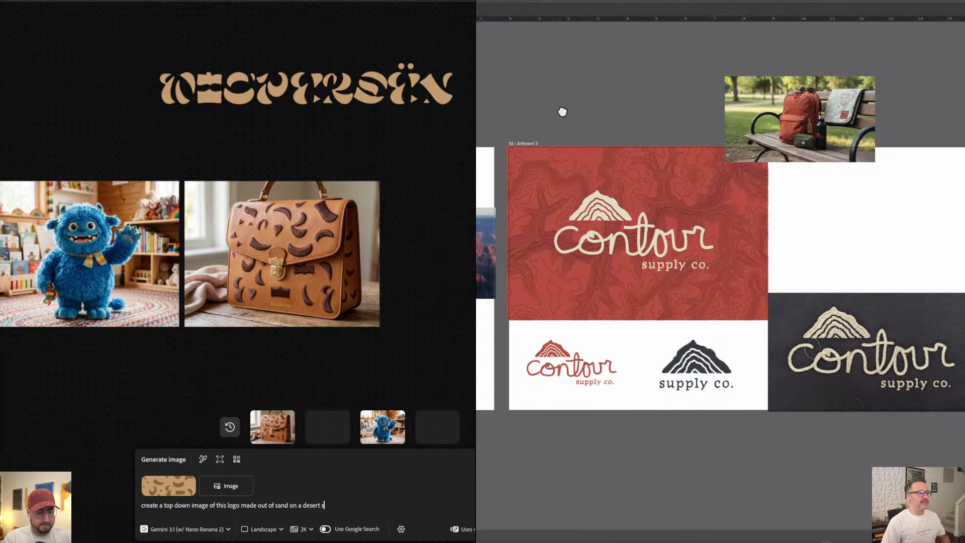
type(" background")
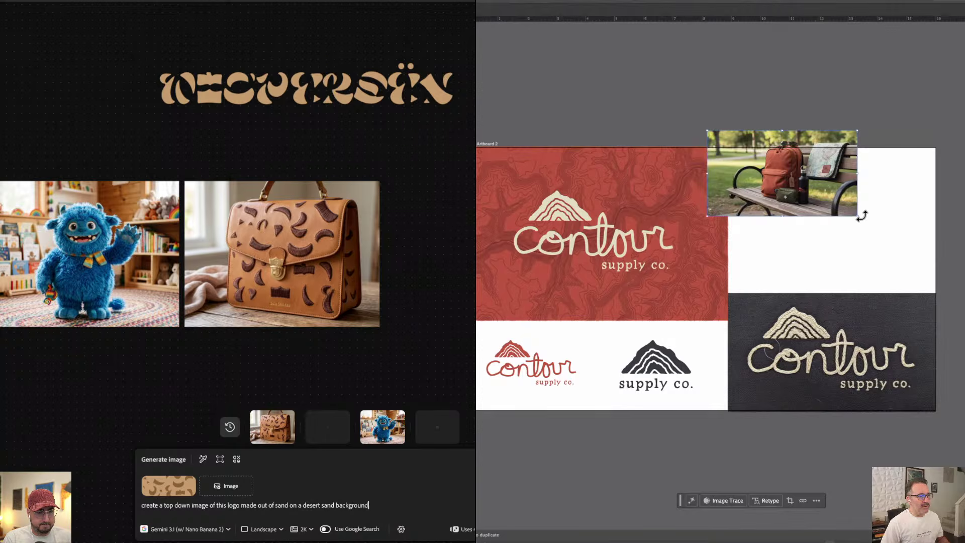
type(" as if it's eme")
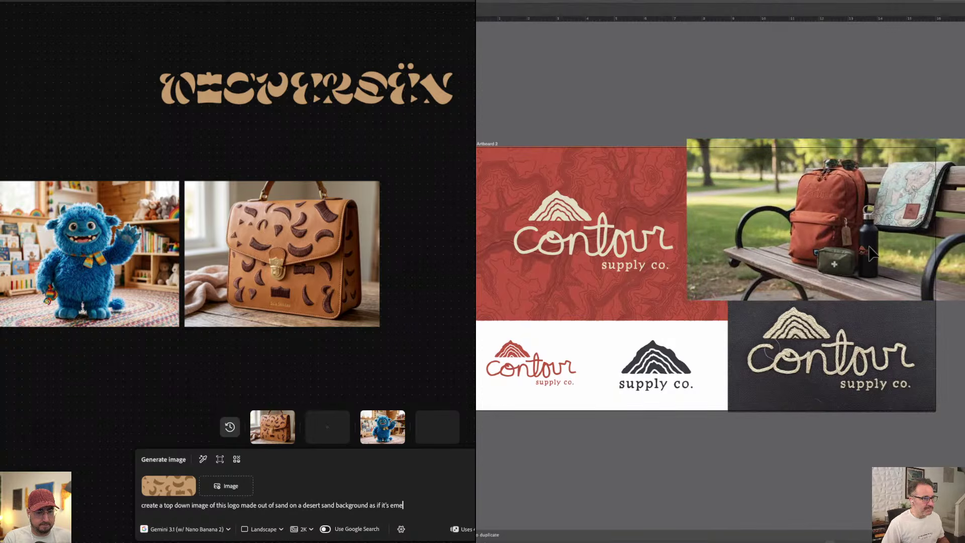
type("rging from the san")
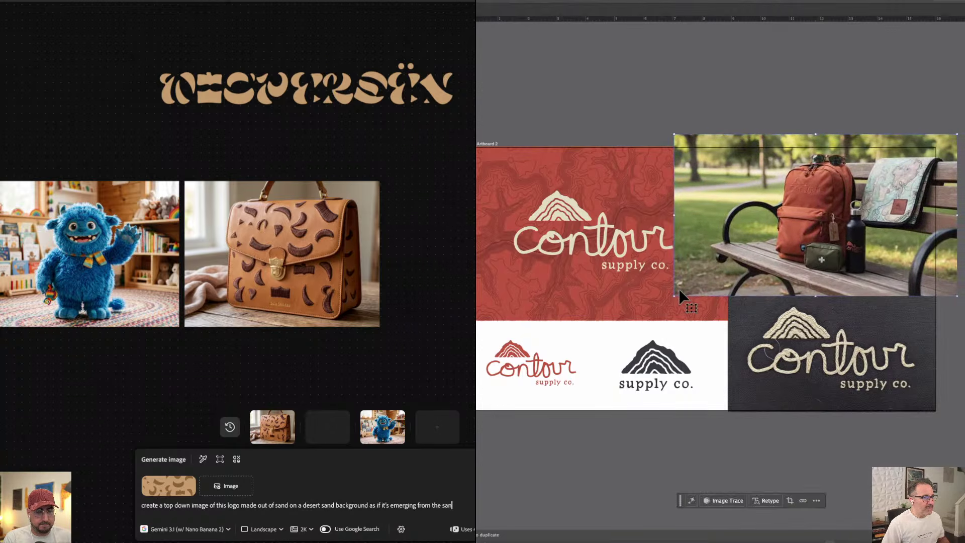
type("d in 3D")
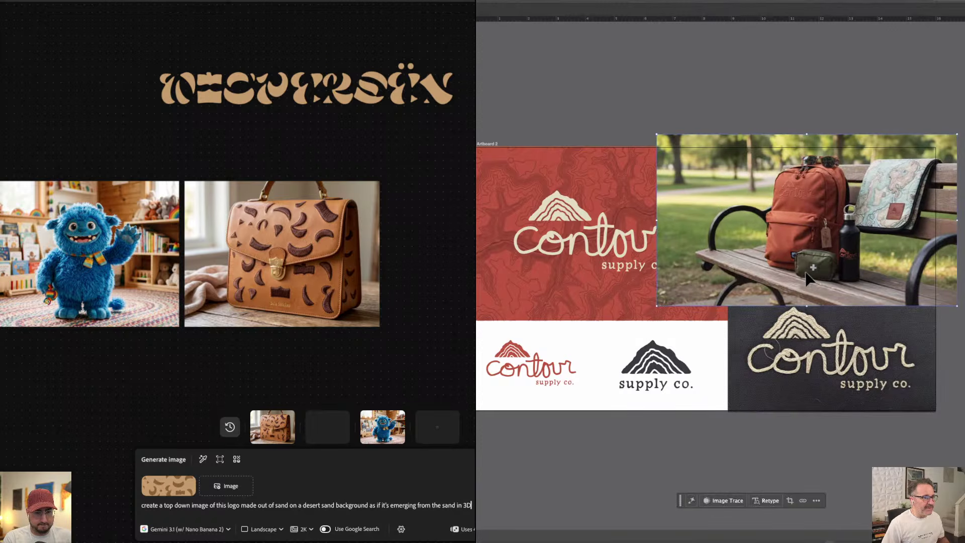
type(" l")
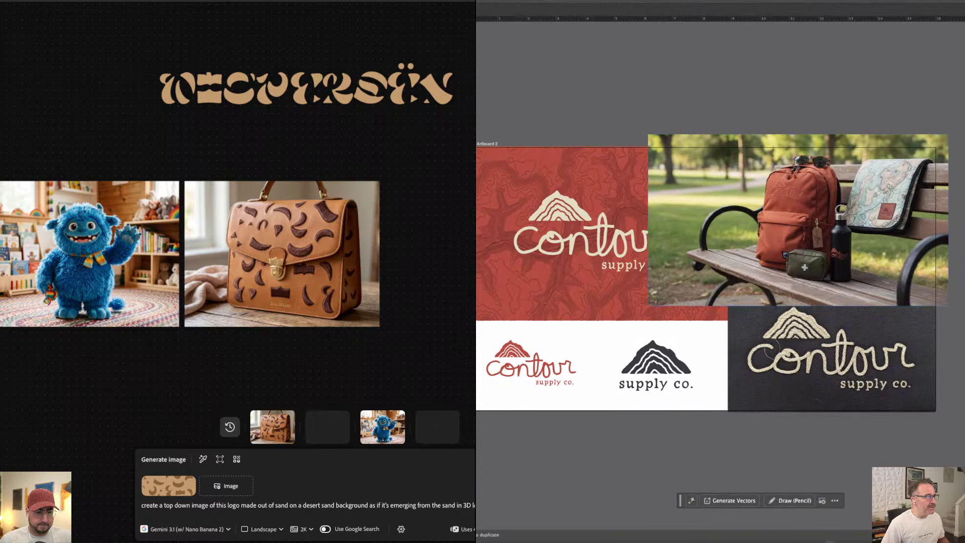
Replace the tan pattern reference of the sand logo prompt with the tan wordmark sampled from the canvas
left_click(191, 480)
left_click(191, 480)
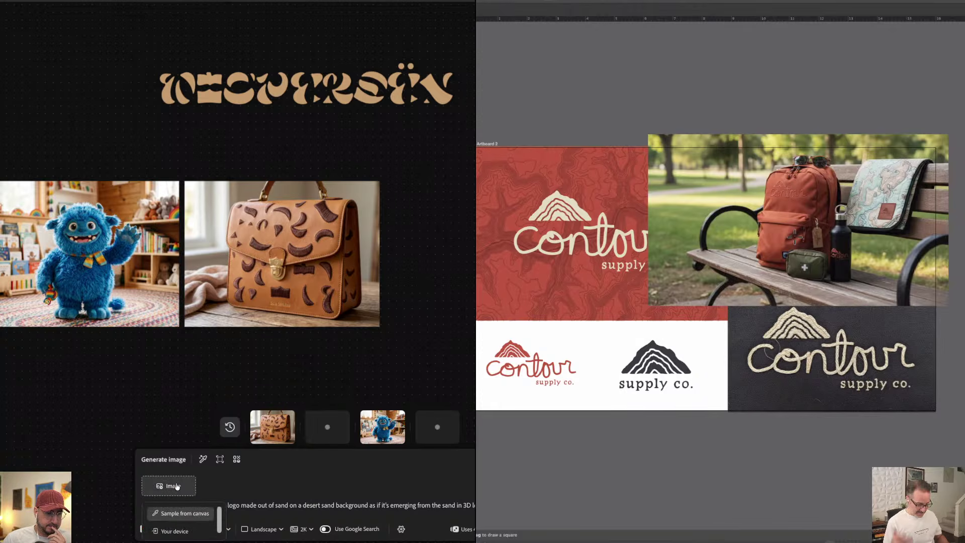
left_click(185, 514)
left_click(297, 88)
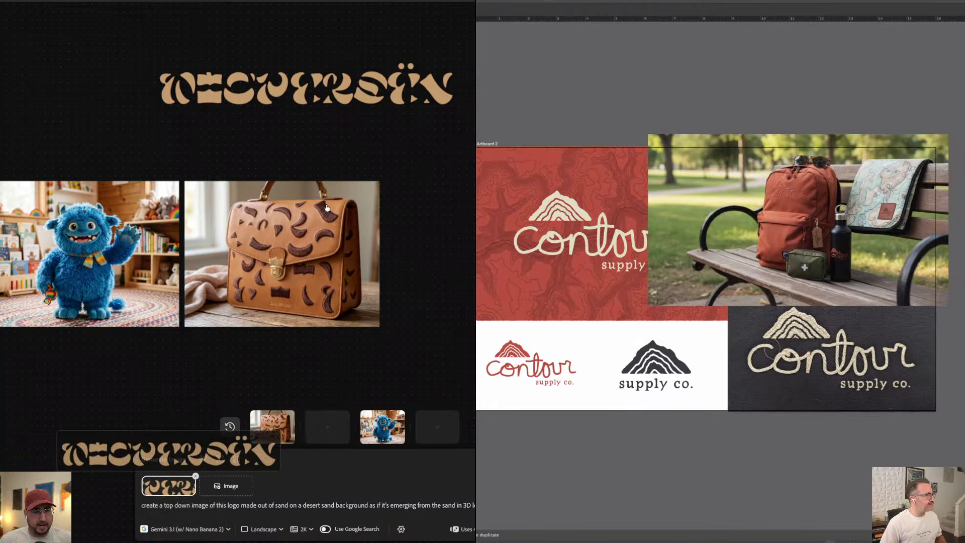
Set the sand logo image's aspect ratio to Widescreen, and send the bench photo behind the other artwork on the Contour artboard
left_click(266, 529)
key("super+shift+[")
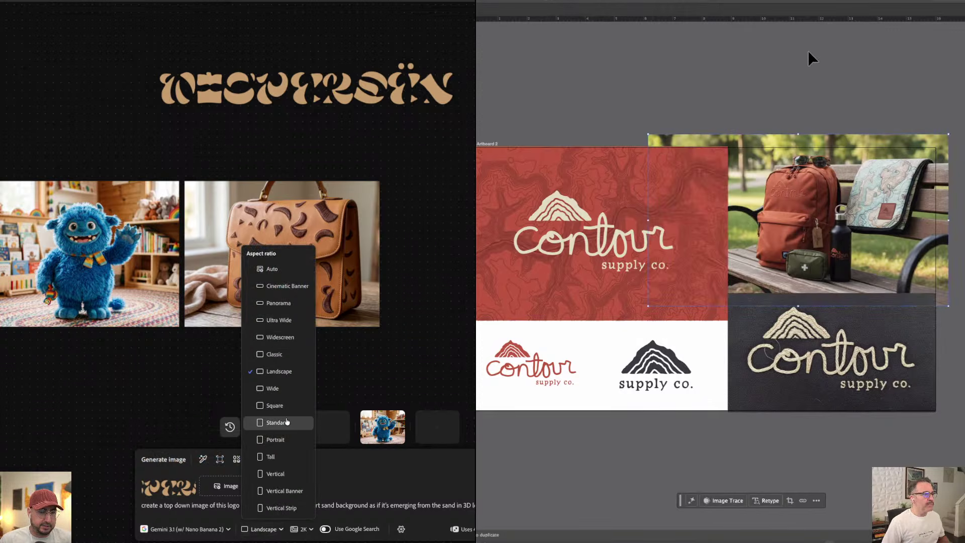
key("m")
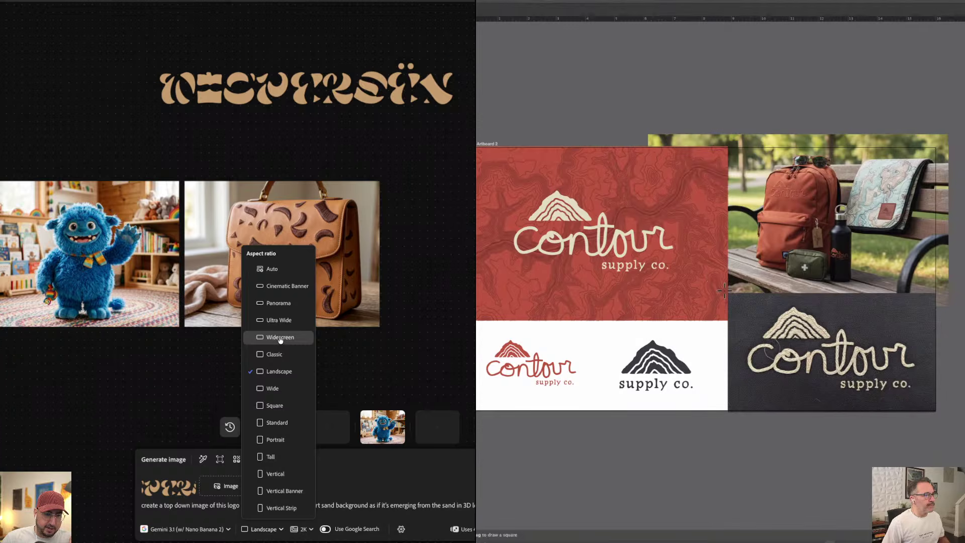
left_click(280, 338)
Draw a rectangle over the artboard area above the dark leather logo photo and clip the bench photo to it
left_click_drag(728, 295, 938, 146)
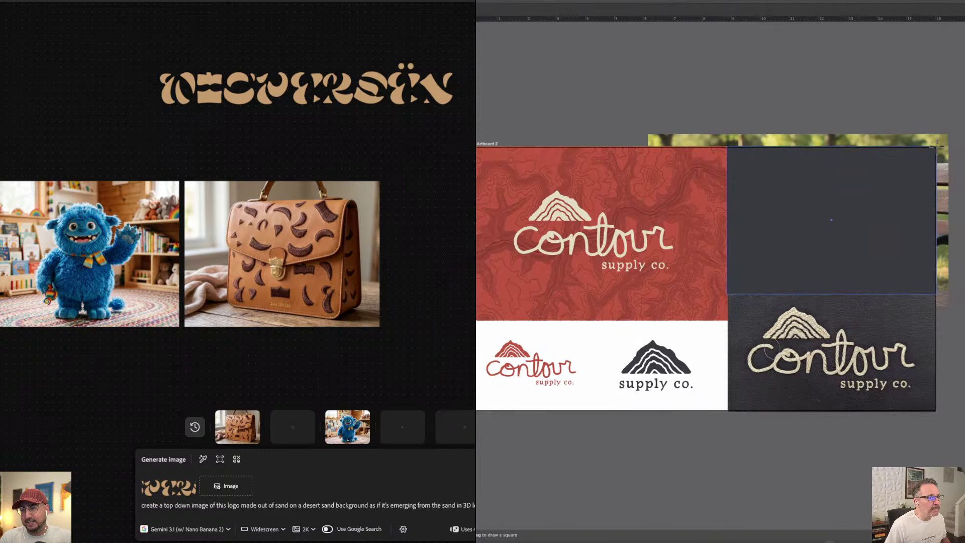
left_click(810, 143, "shift")
key("ctrl+7")
left_click(853, 94)
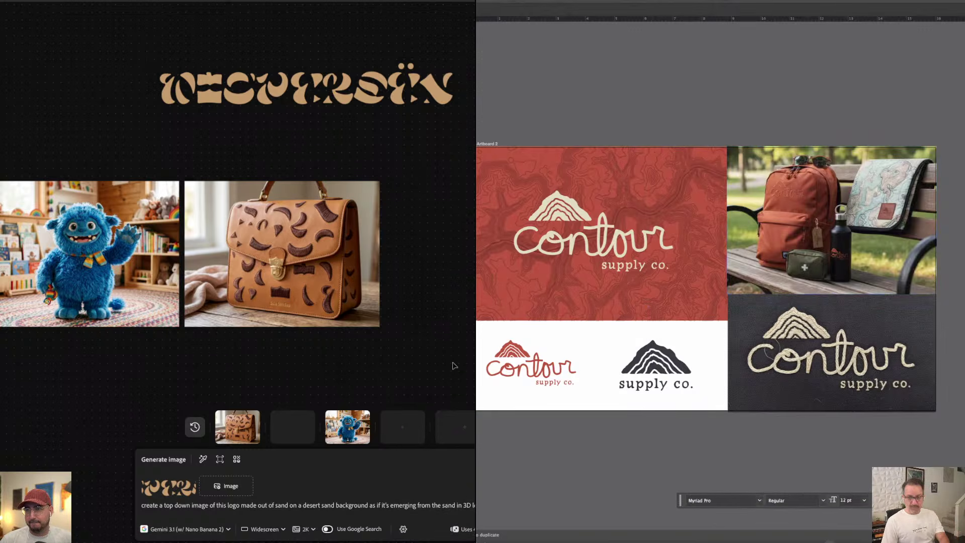
Scale and reposition "supply co." to match the width of the dark mountain icon above it, and place the generated scarf image on the canvas
left_click_drag(692, 450, 711, 437)
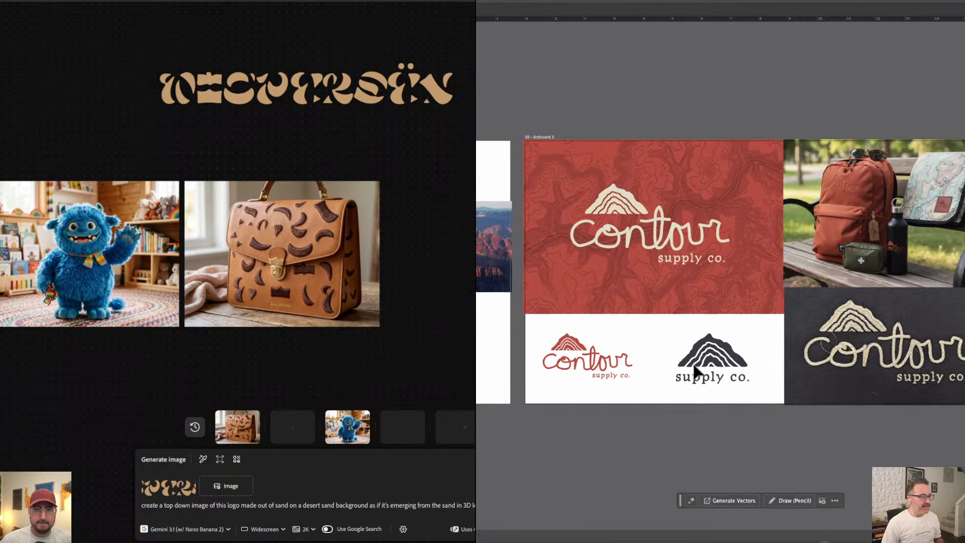
left_click(713, 386)
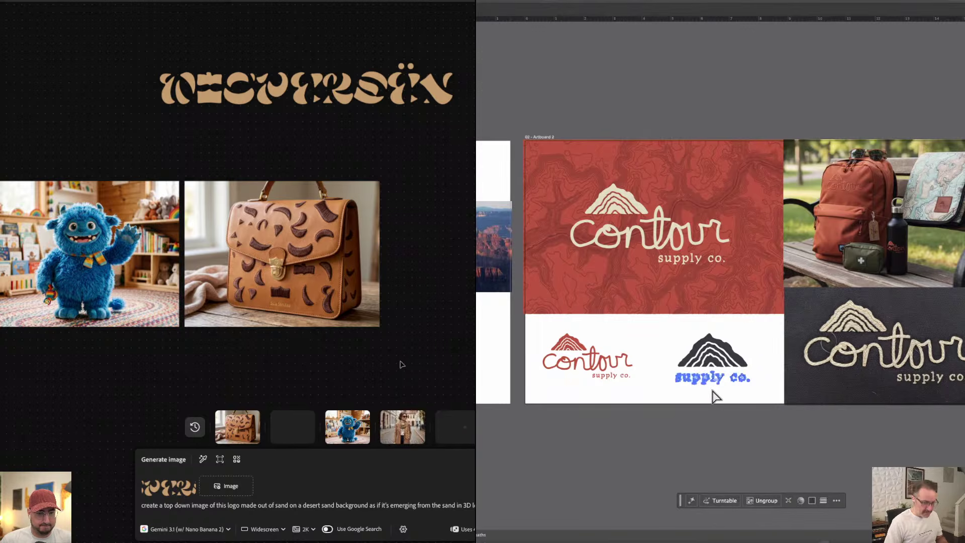
key("ctrl+equal")
left_click(344, 374)
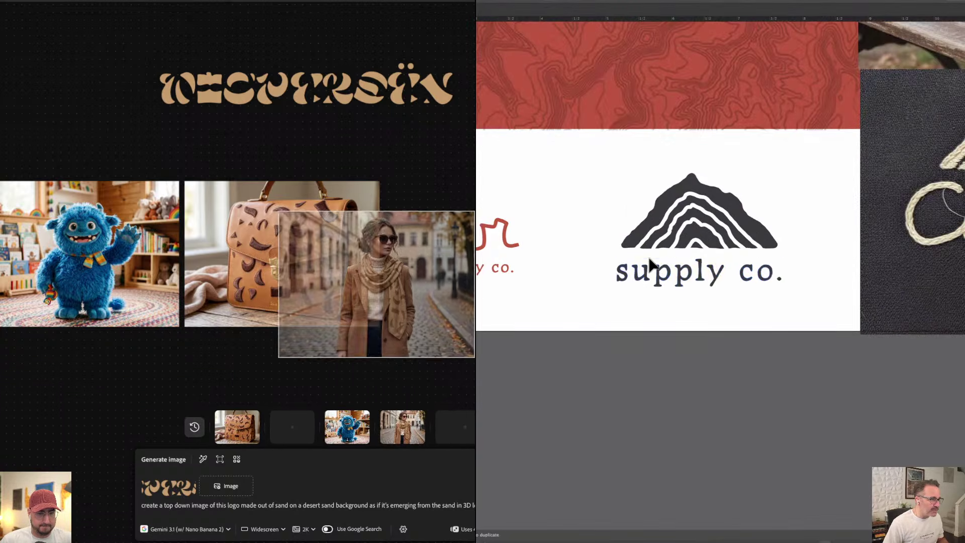
left_click_drag(646, 267, 650, 250)
left_click(736, 279)
left_click(408, 257)
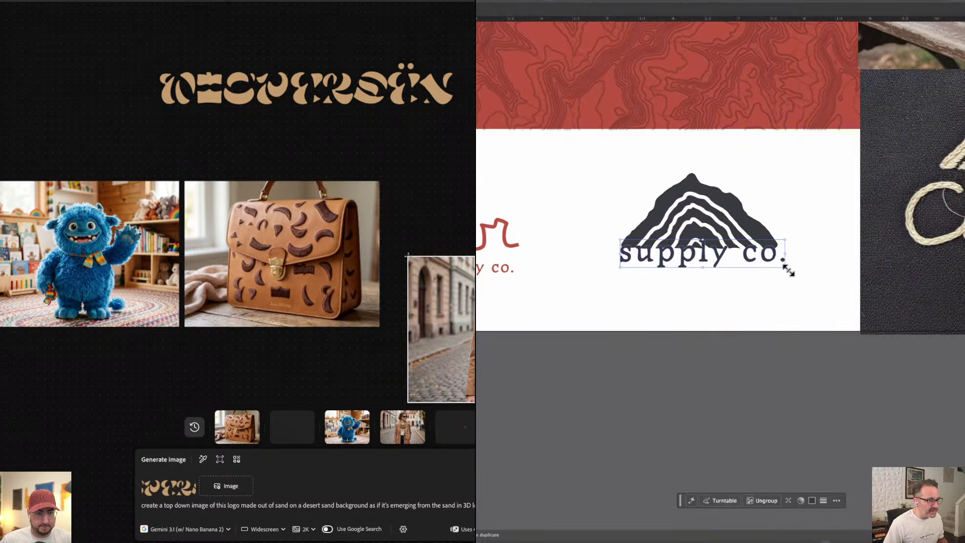
left_click_drag(786, 267, 759, 275)
left_click(755, 342)
Align the scarf image directly below the handbag image, and select the dark mountain icon together with its "supply co." lettering
left_click_drag(459, 291, 249, 361)
left_click_drag(739, 390, 722, 432)
left_click_drag(249, 361, 234, 362)
left_click_drag(599, 372, 777, 224)
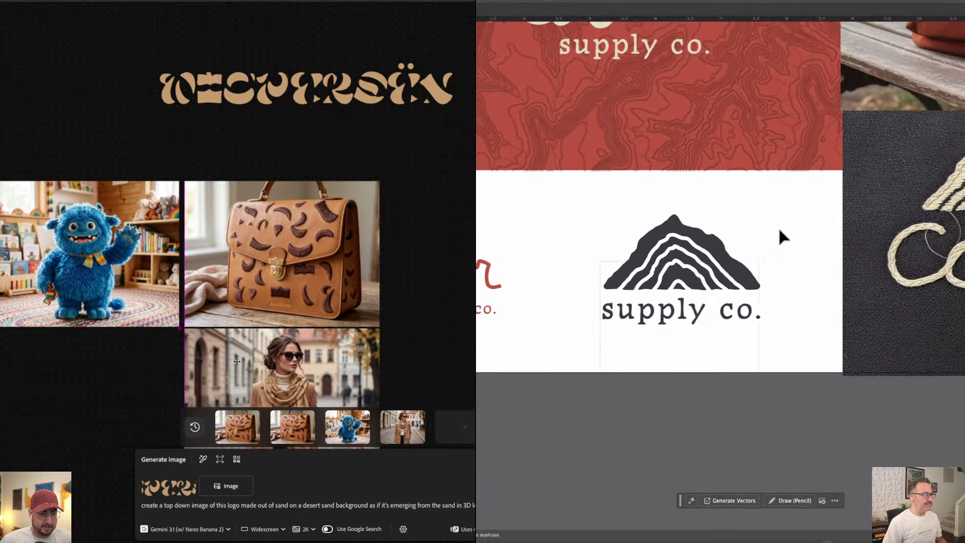
left_click_drag(235, 361, 235, 361)
left_click_drag(777, 224, 782, 214)
left_click_drag(235, 361, 235, 361)
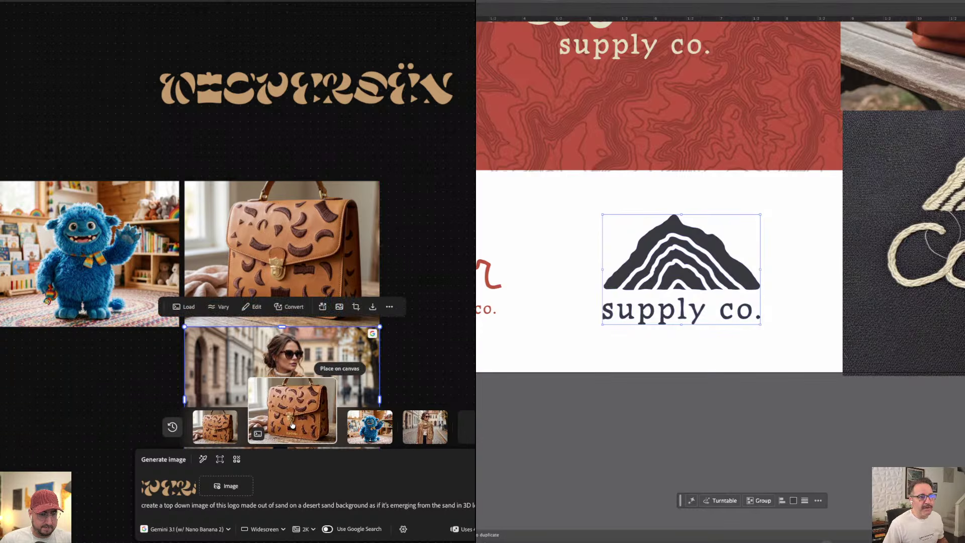
Delete the existing handbag image and put the second generated handbag image in its place beside the blue monster
left_click_drag(329, 372, 430, 305)
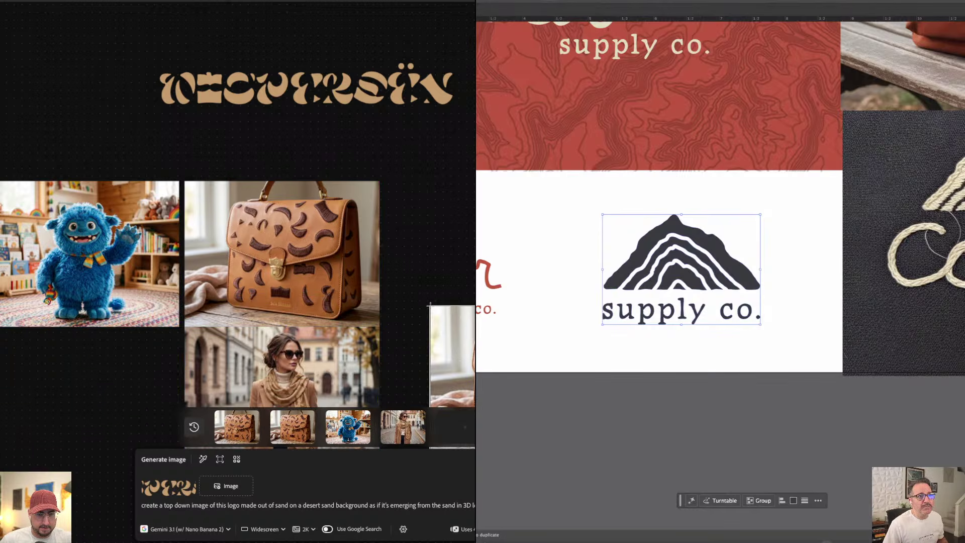
left_click(325, 263)
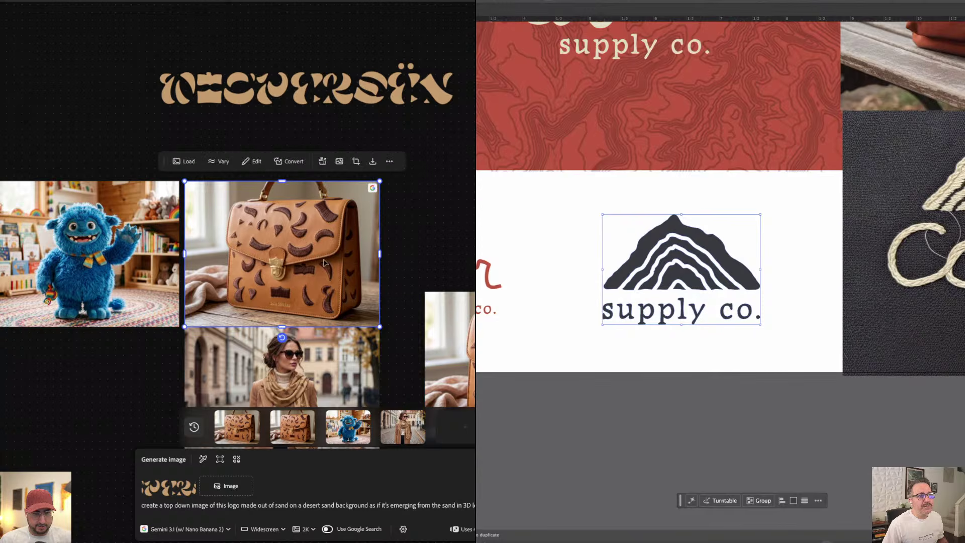
key("Delete")
left_click_drag(473, 345, 243, 234)
scroll(178, 308, "down", 2)
scroll(178, 308, "left", 2)
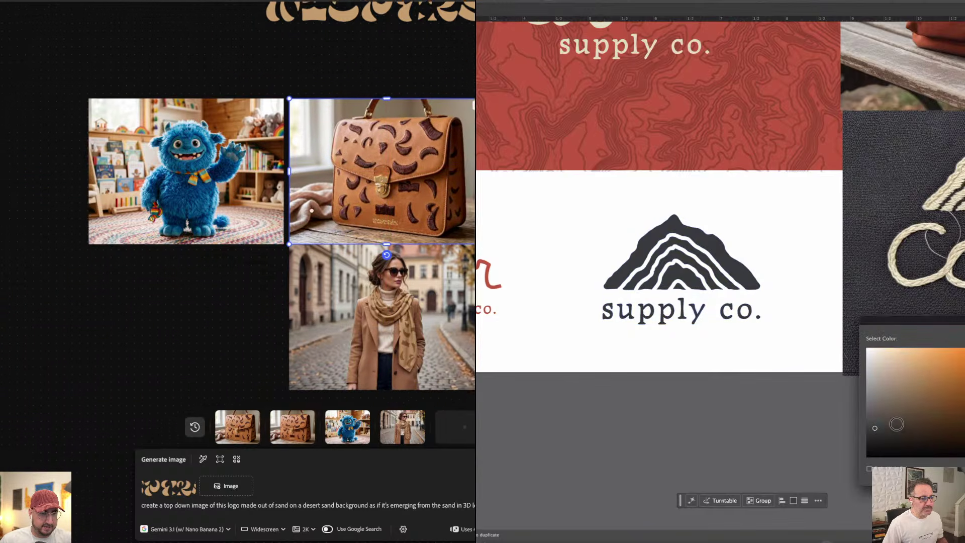
Recolor the dark mountain icon dark brown, and remove the wordmark reference image from the Firefly image prompt
left_click_drag(899, 426, 924, 423)
left_click(195, 480)
left_click(172, 488)
key("Return")
left_click(755, 410)
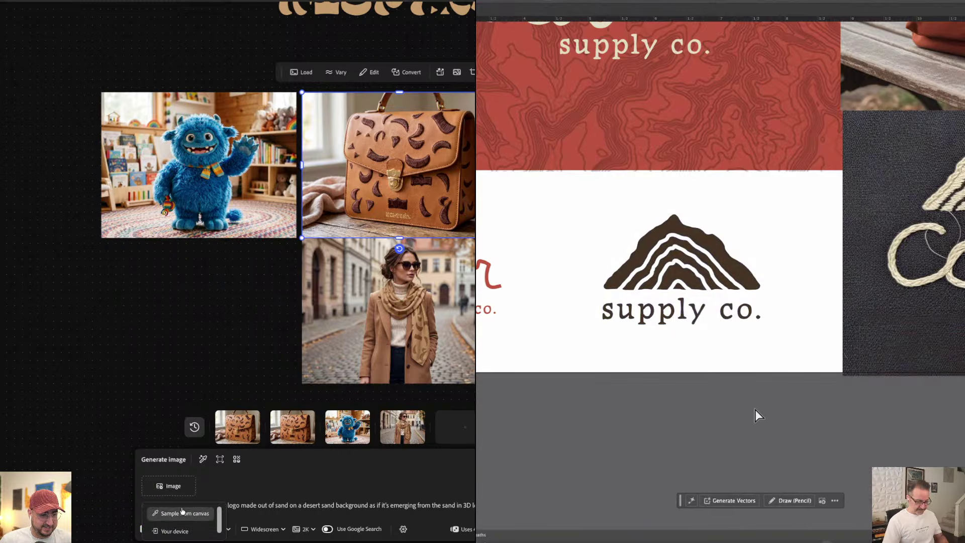
Sample the blue monster image and the leather handbag image from the canvas as the prompt's reference images
left_click(183, 512)
key("super+minus")
key("super+minus")
left_click(223, 175)
left_click_drag(701, 350, 727, 397)
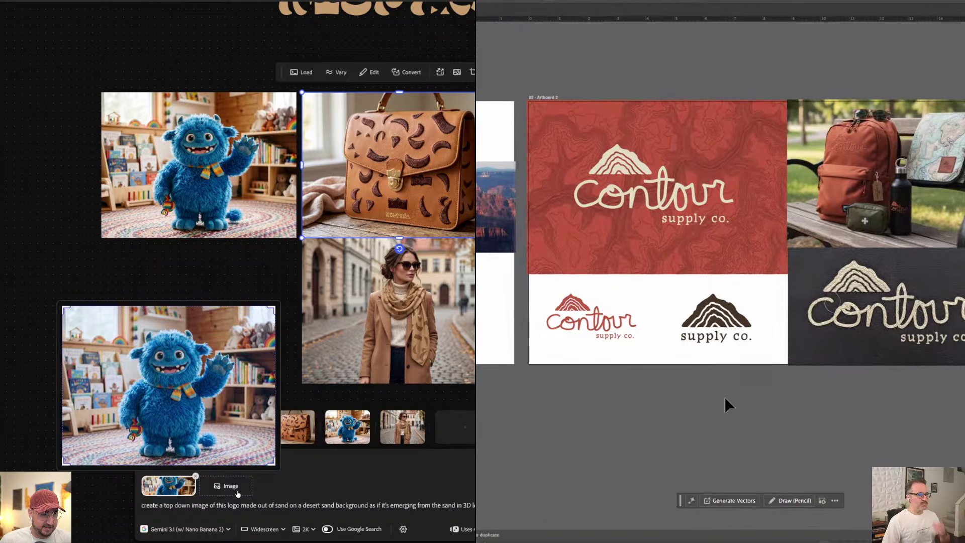
left_click(225, 482)
left_click(239, 513)
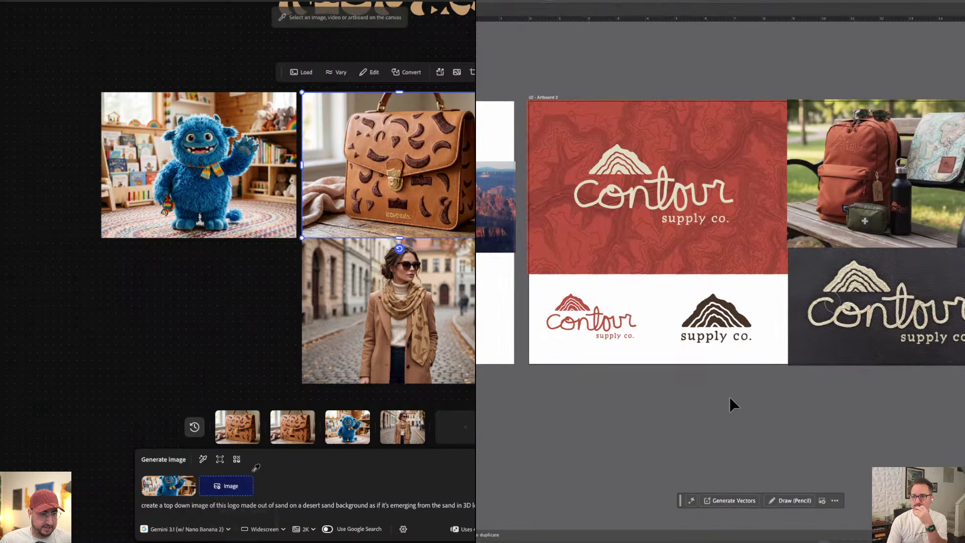
left_click(420, 180)
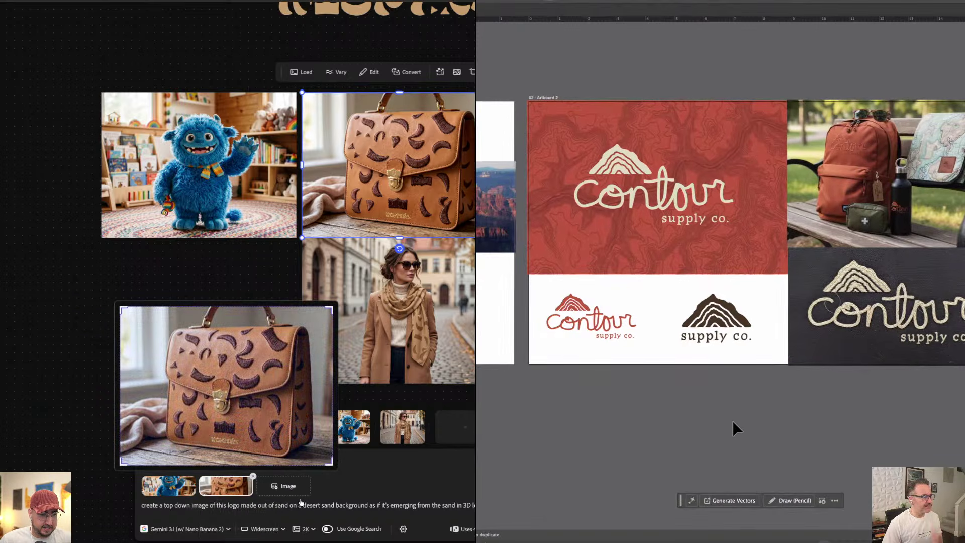
Replace the prompt with "create a mockup of this handbag being held by the monster. Close crop of the bag with"
triple_click(290, 504)
type("create")
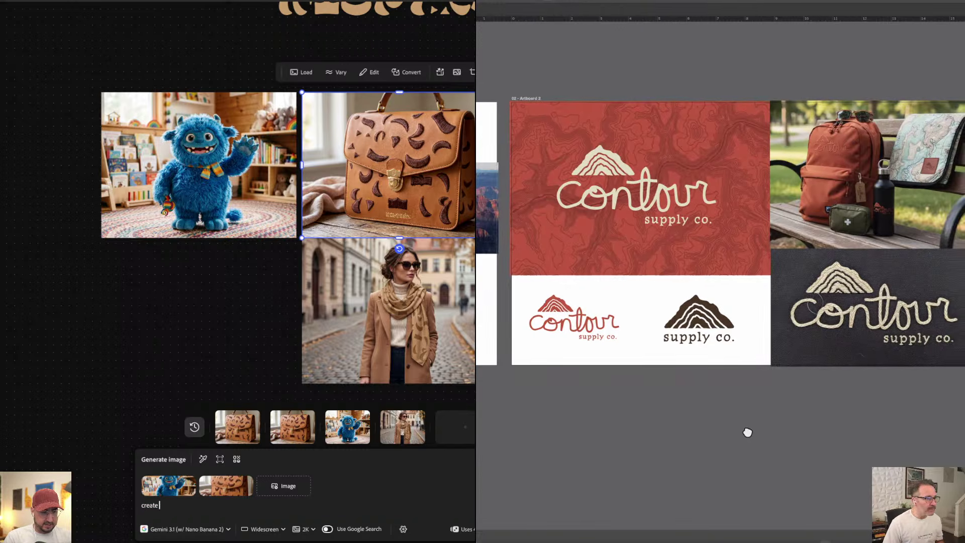
type(" a mocku")
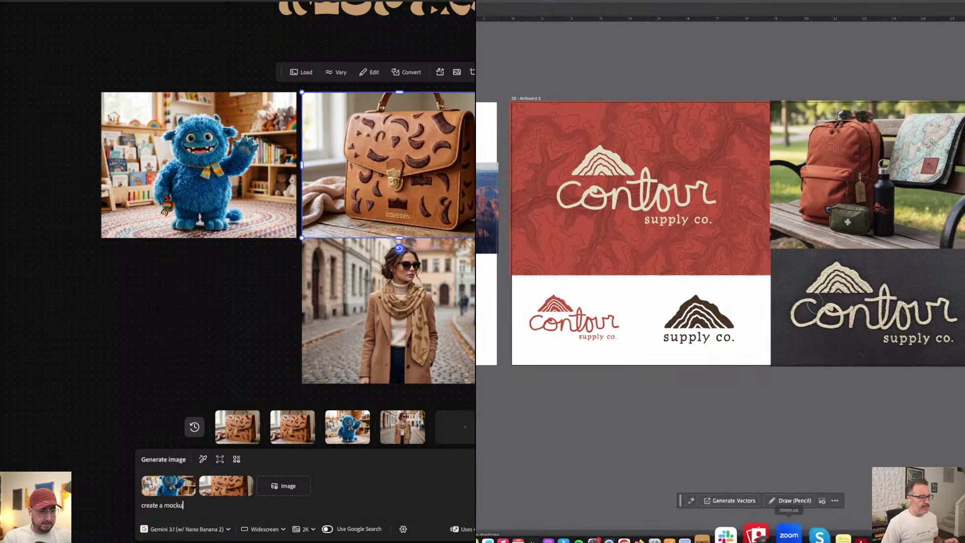
type("p of this")
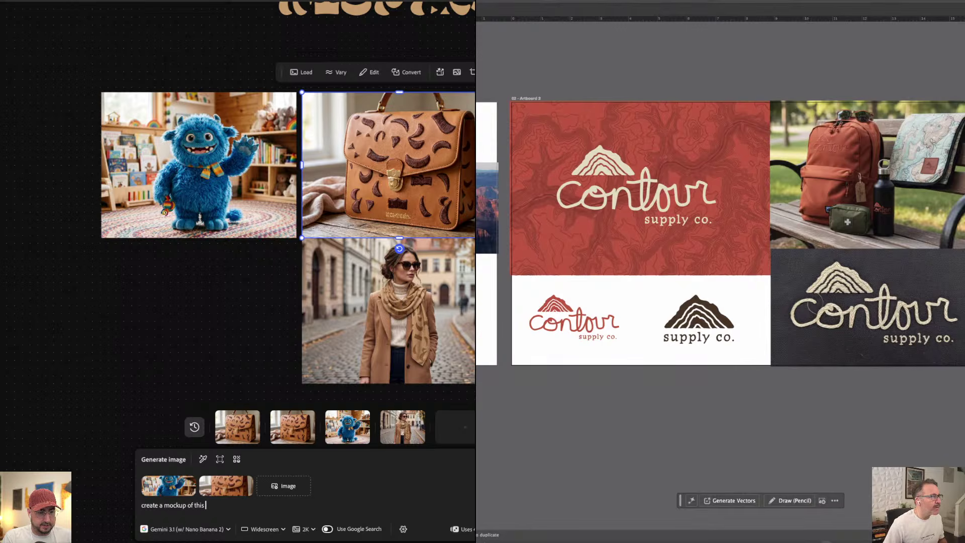
type(" handbag")
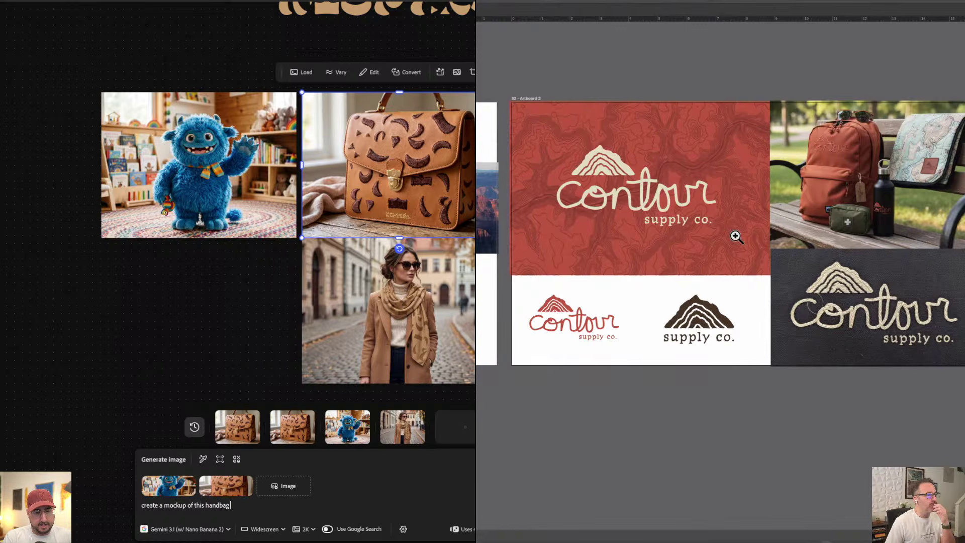
type("being hel")
left_click_drag(736, 236, 765, 265)
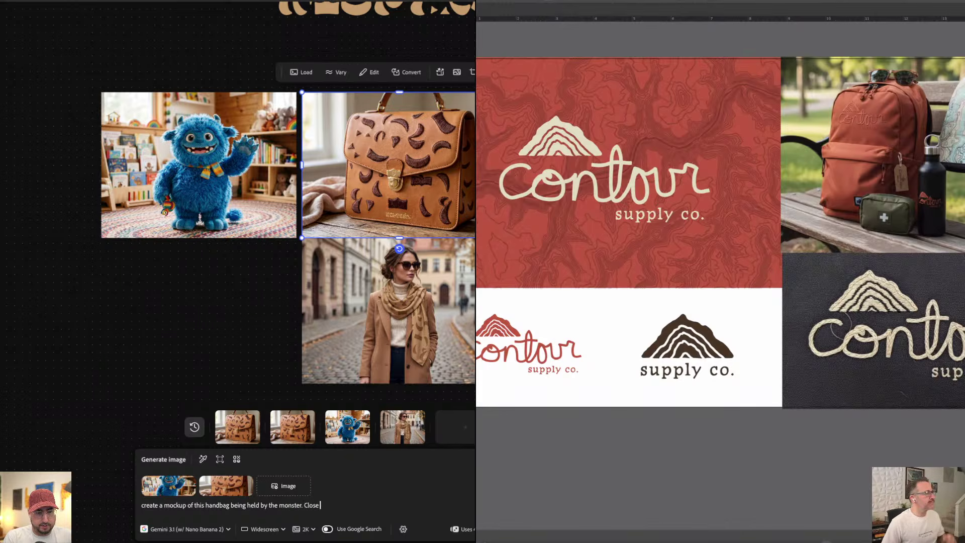
type("crop of the bag")
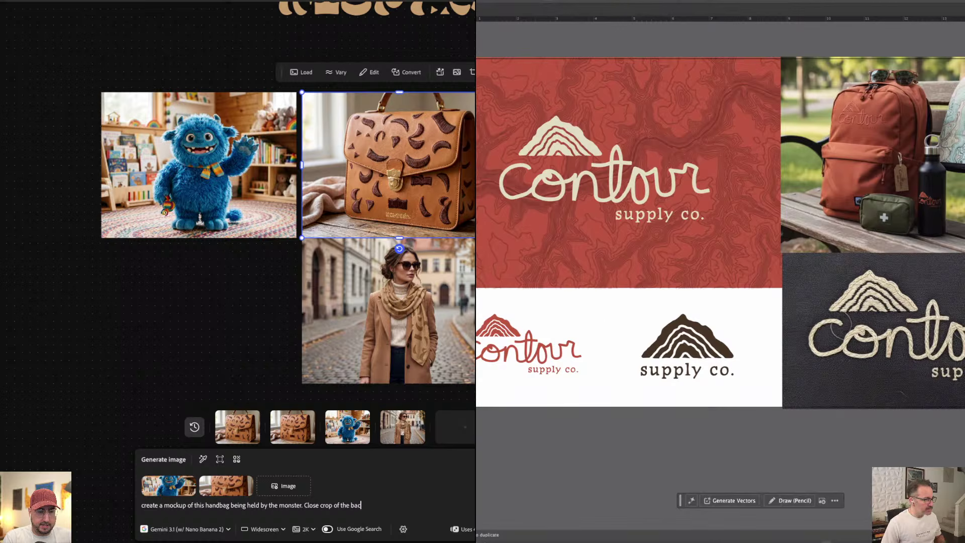
type(" with")
Scale down the red Contour logo and brown mountain mark, space them closer together, and extend the prompt with "part of the paw in the photo."
left_click(739, 380)
type("part of the ")
left_click_drag(735, 379, 666, 376)
type("pa")
type("w")
left_click_drag(478, 316, 499, 320)
type("in the pho")
left_click_drag(636, 364, 617, 367)
left_click(584, 394)
type("to. Co")
Duplicate the red Contour logo on the far side of the brown mountain mark, and add "Cookies" to the prompt
left_click(535, 371)
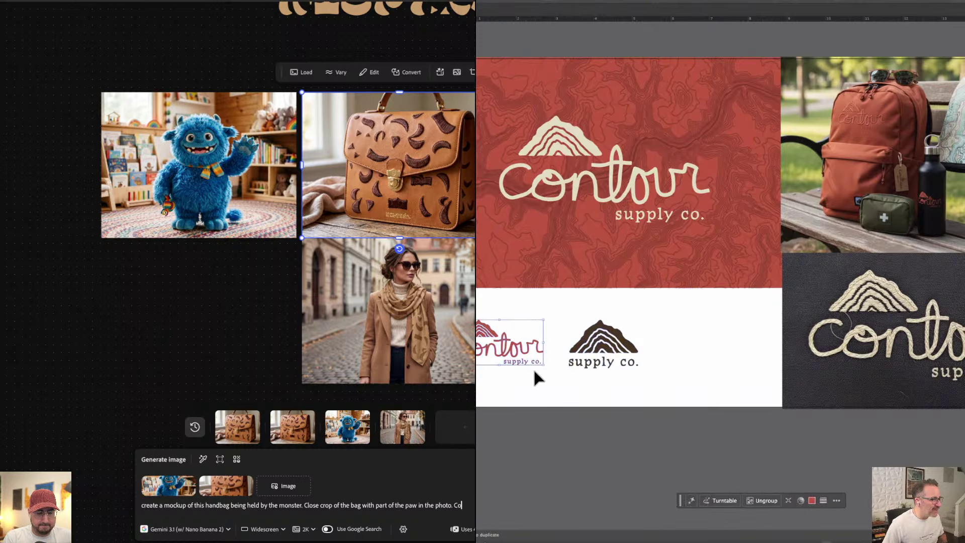
type("okie")
left_click_drag(522, 355, 729, 382)
type("s")
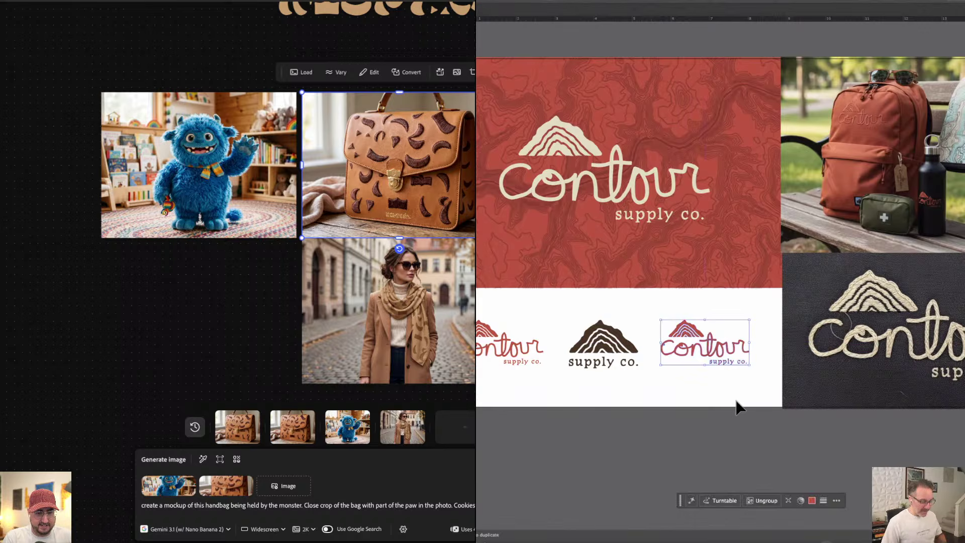
left_click(737, 403)
In the copied red logo, enlarge and center the mountain icon, and scale the "contour" lettering beneath it to about 1.44 in wide
scroll(738, 402, "up", 5)
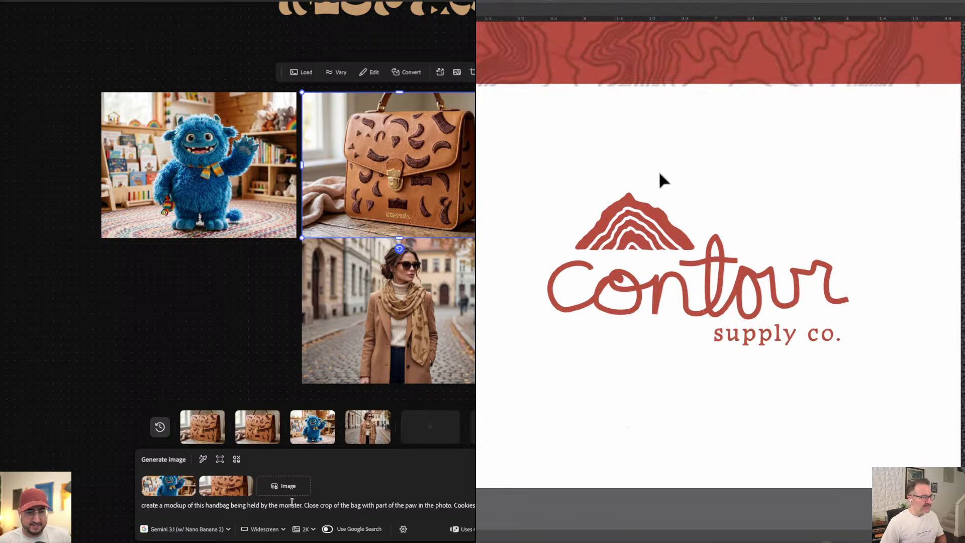
left_click(645, 222)
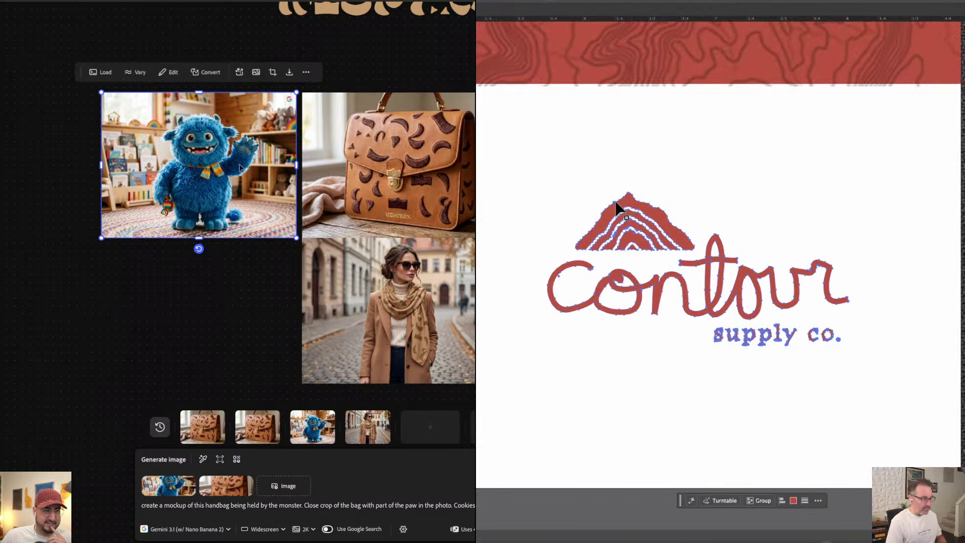
left_click_drag(608, 215, 731, 200)
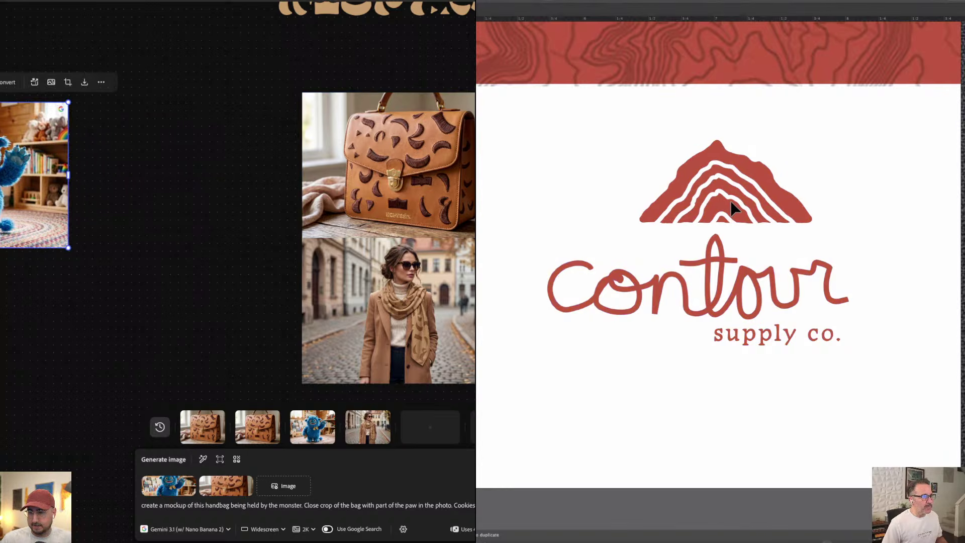
left_click(848, 313)
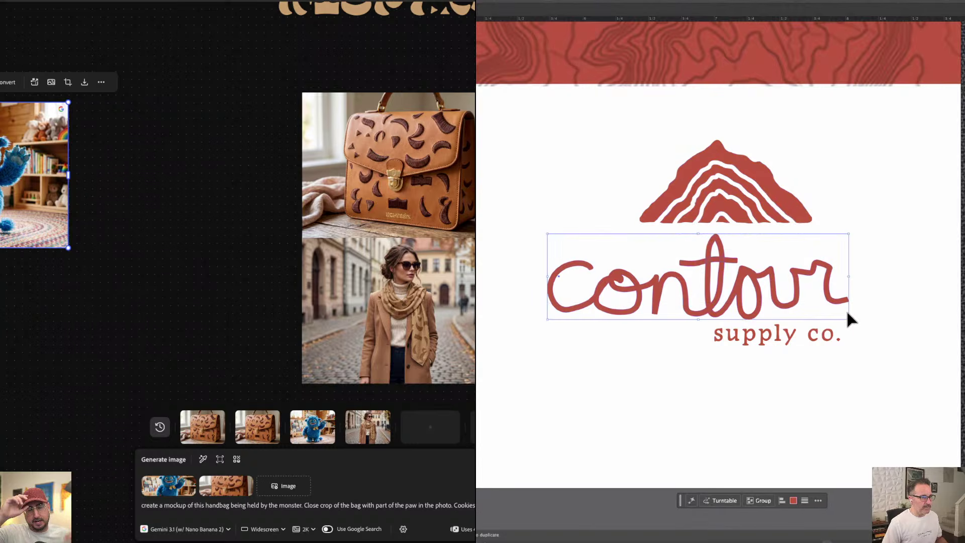
left_click_drag(852, 322, 747, 251)
left_click_drag(492, 262, 484, 258)
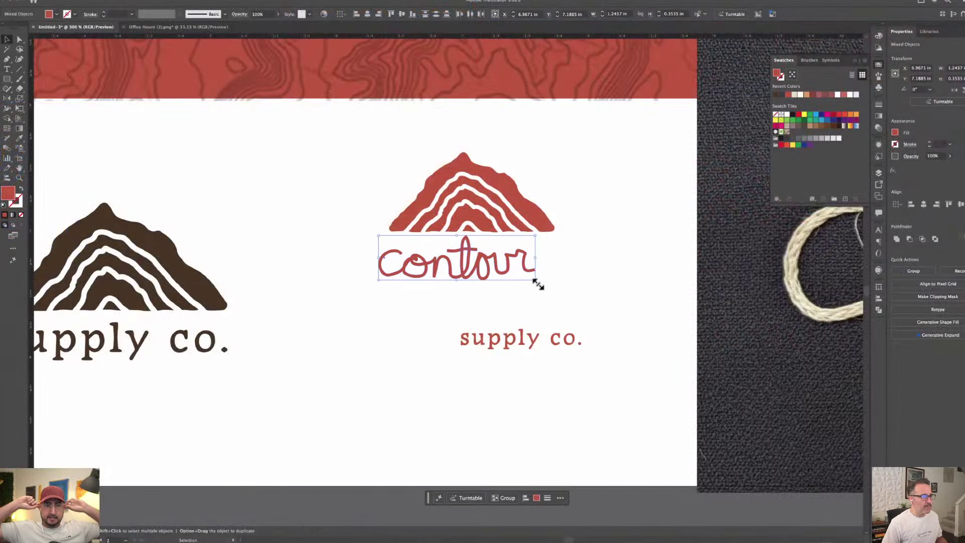
left_click_drag(538, 285, 563, 293)
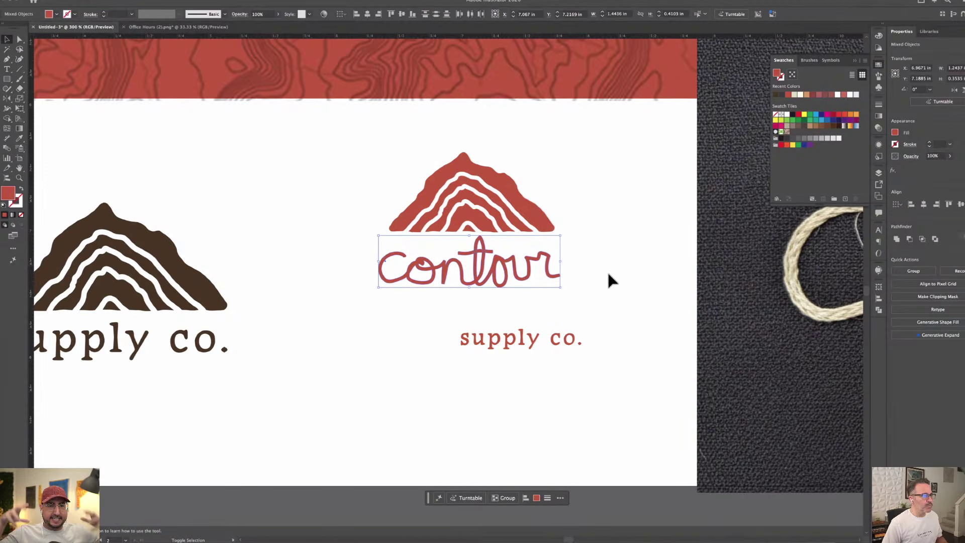
left_click(607, 266)
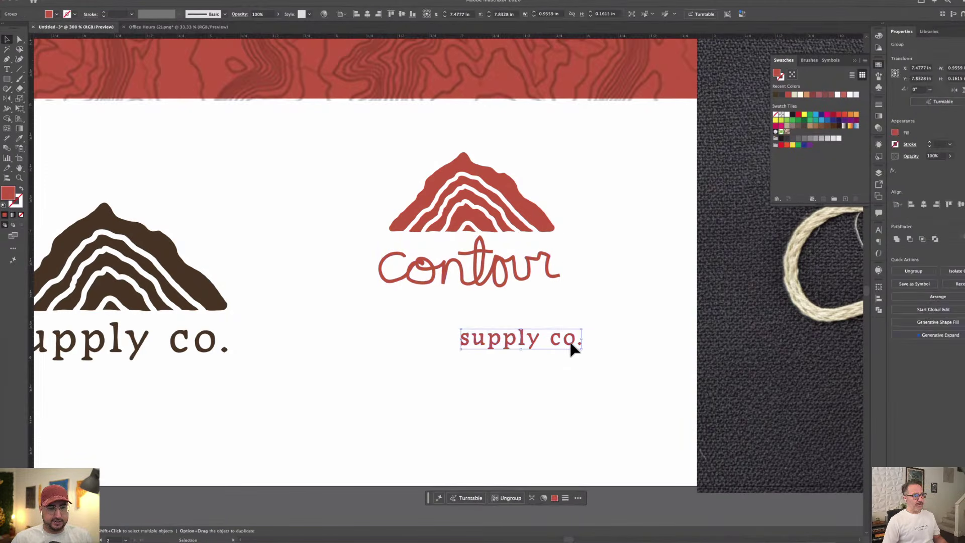
Delete "supply co." from the copied red logo, then enlarge and reposition the remaining mountain and "contour" lettering
left_click_drag(571, 344, 465, 368)
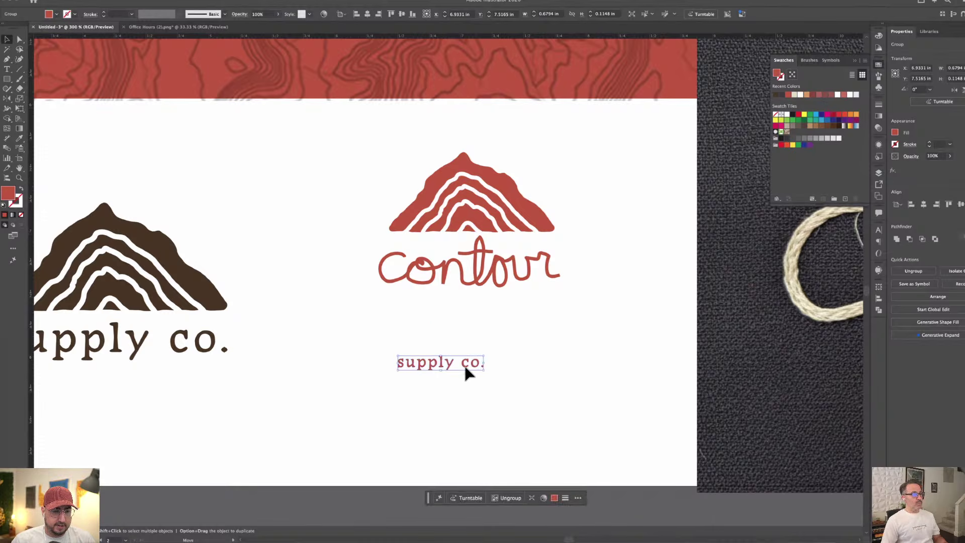
key("Delete")
left_click_drag(332, 150, 629, 338)
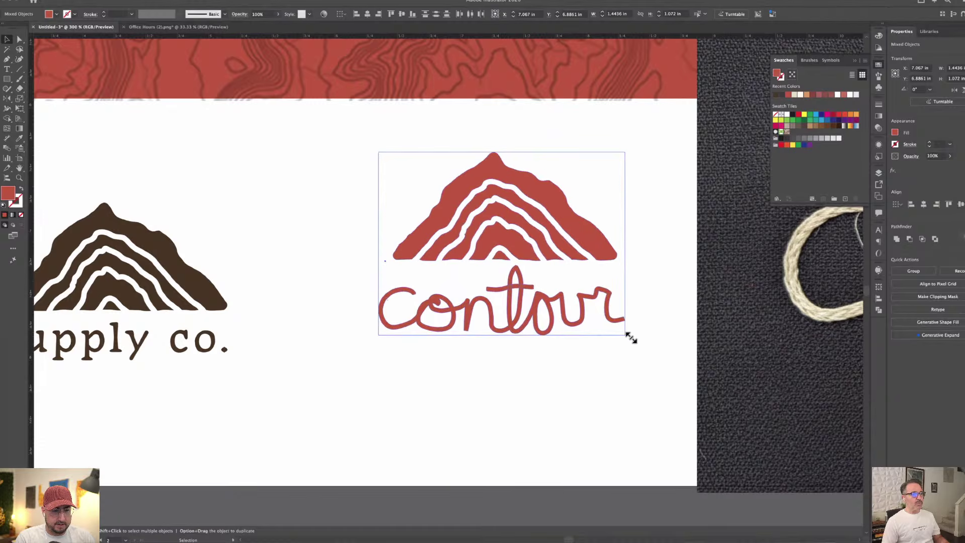
left_click_drag(545, 248, 512, 273)
left_click(534, 451)
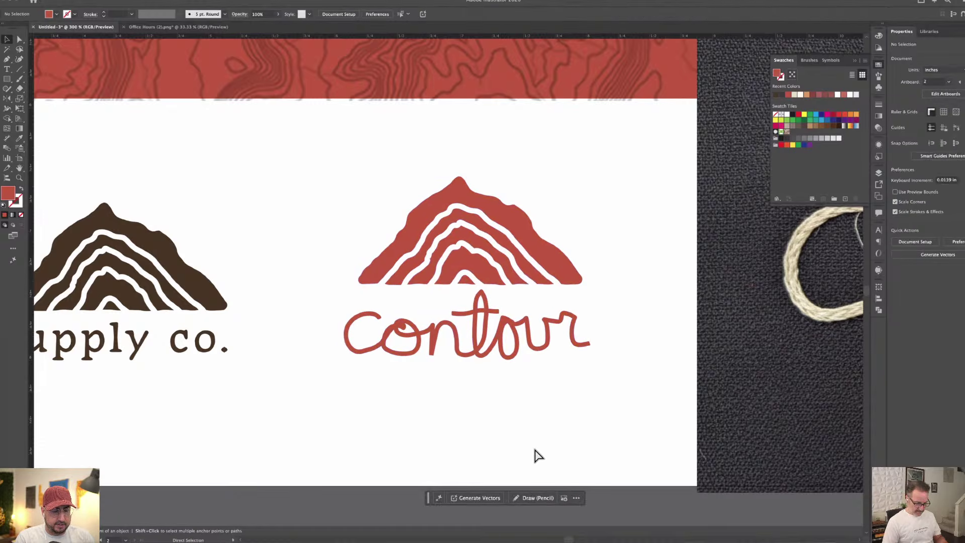
Review the complete Contour artboard layout, and switch to the Firefly Office Hours board in Chrome
key("super+minus")
key("super+minus")
left_click_drag(455, 364, 468, 408)
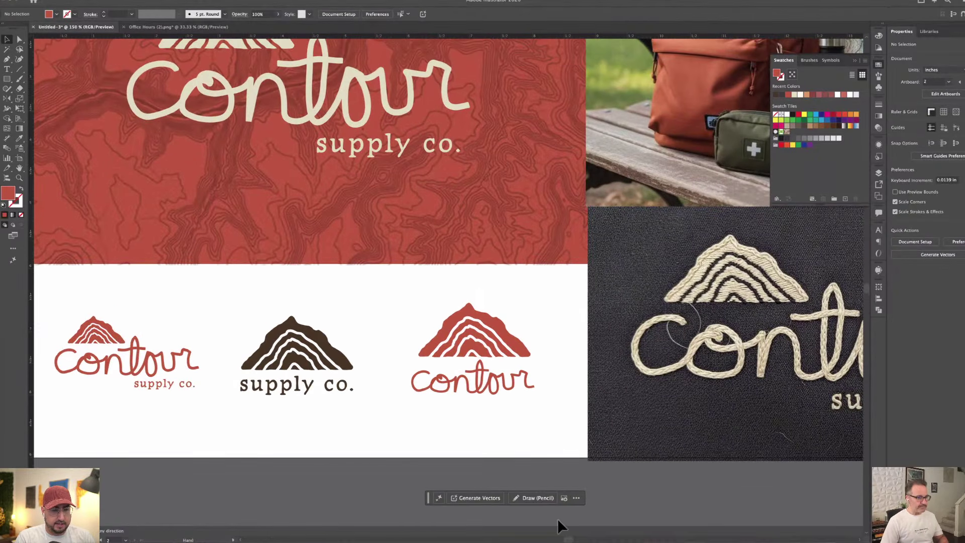
key("super+minus")
key("super+minus")
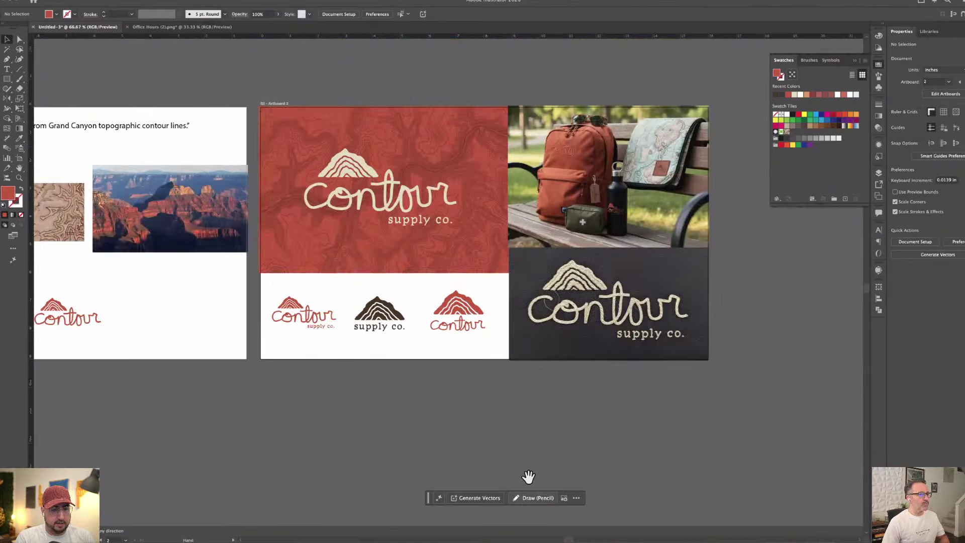
left_click_drag(557, 448, 578, 476)
mouse_move(551, 541)
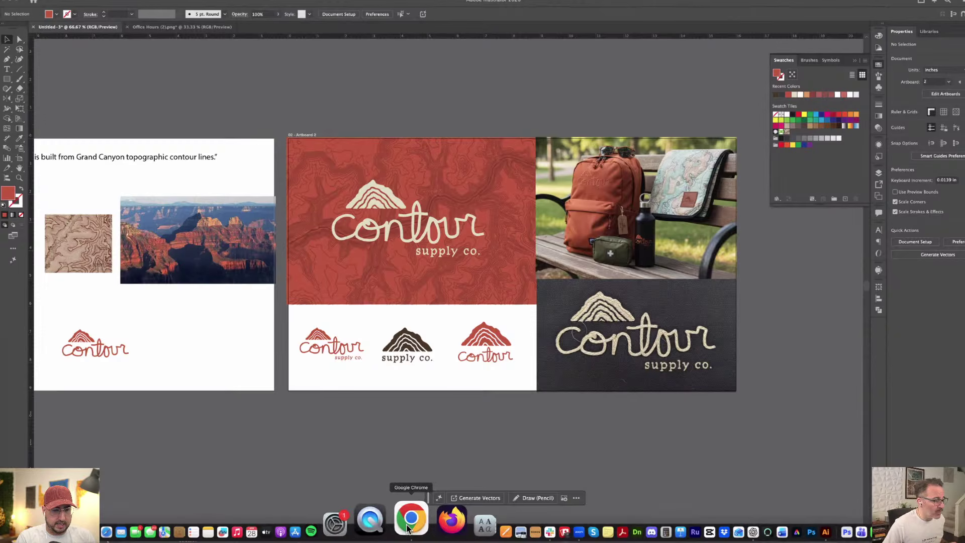
left_click(405, 520)
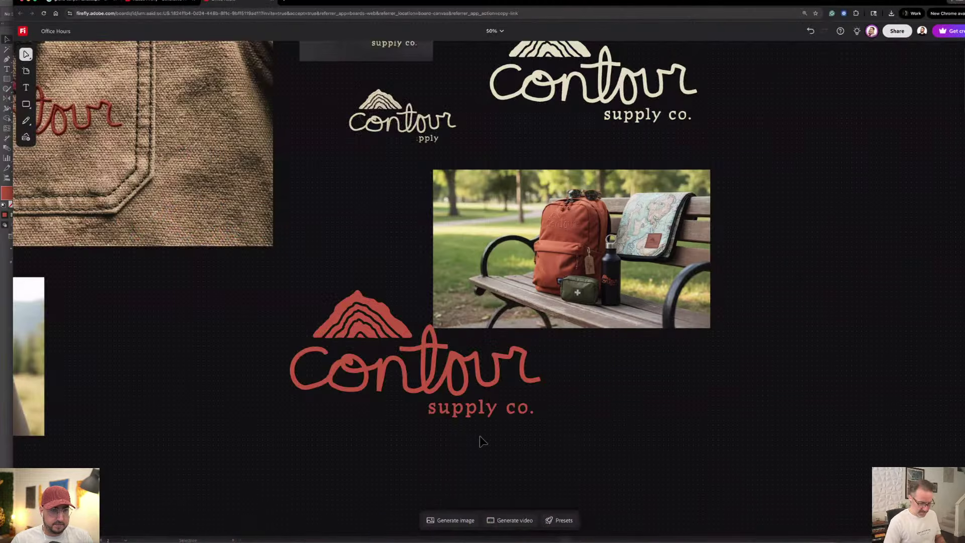
Move the red Contour logo clear below the bench photo, and shift the large cream logo slightly higher above it
scroll(481, 442, "up", 3)
scroll(480, 440, "down", 5)
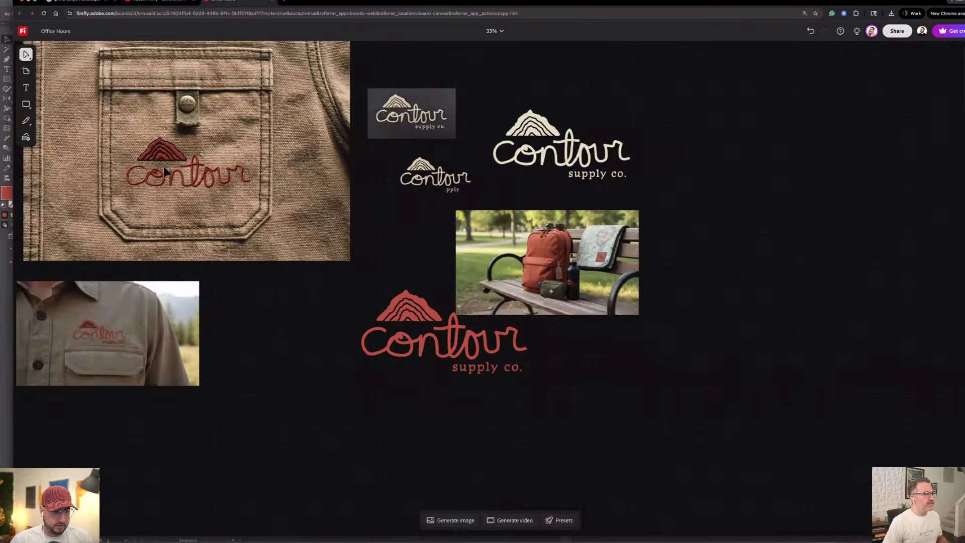
scroll(164, 171, "down", 2)
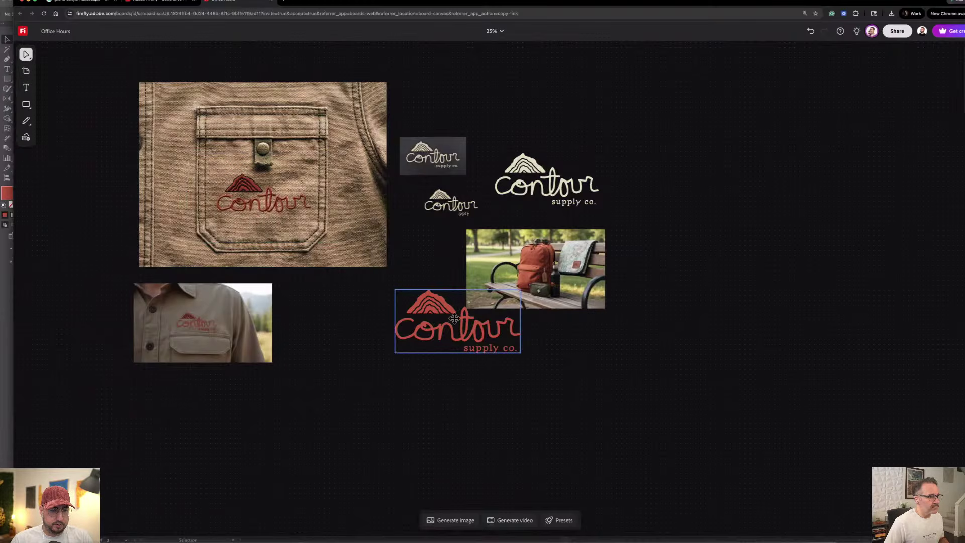
left_click_drag(454, 319, 543, 364)
left_click_drag(528, 176, 547, 145)
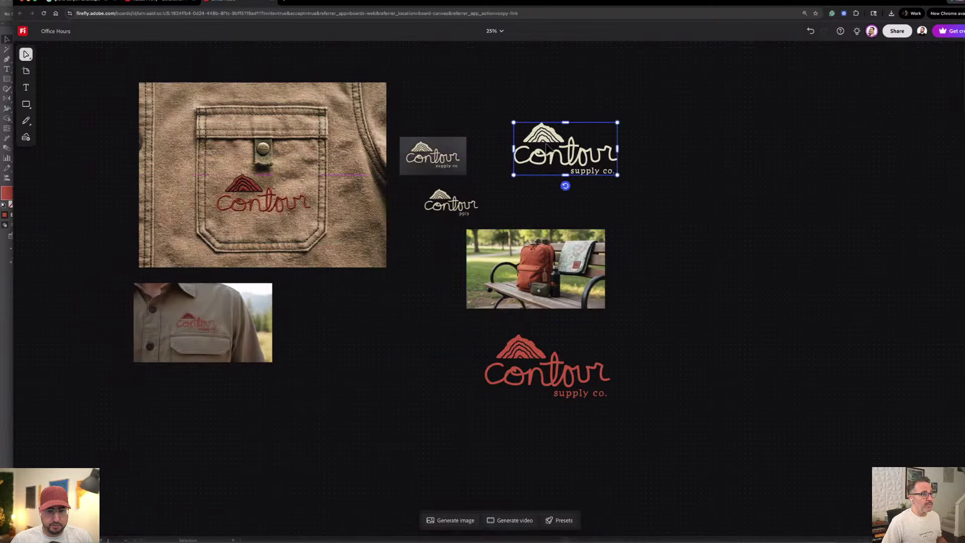
Start an edit of the cream Contour logo with Gemini 2.5 (w/ Nano Banana), beginning the prompt with "emb"
left_click(526, 103)
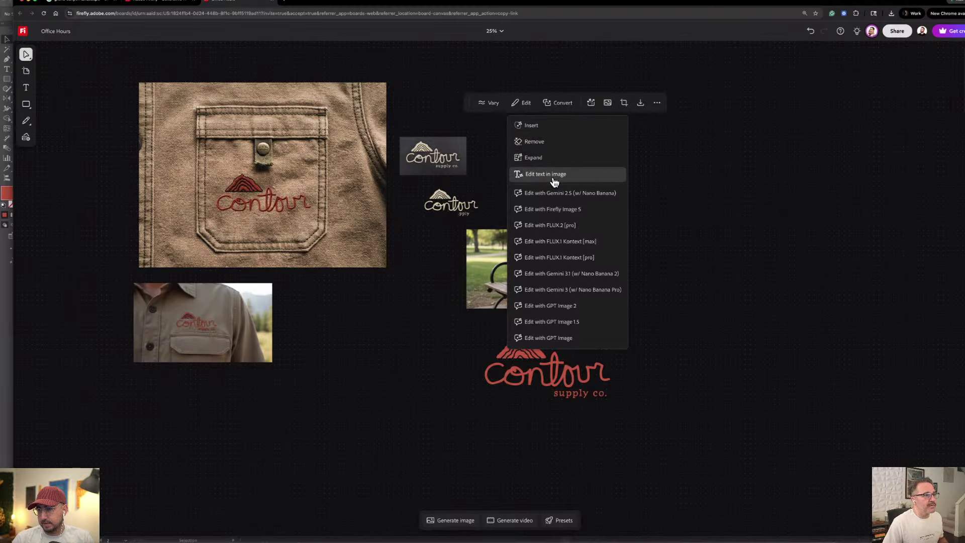
left_click(555, 193)
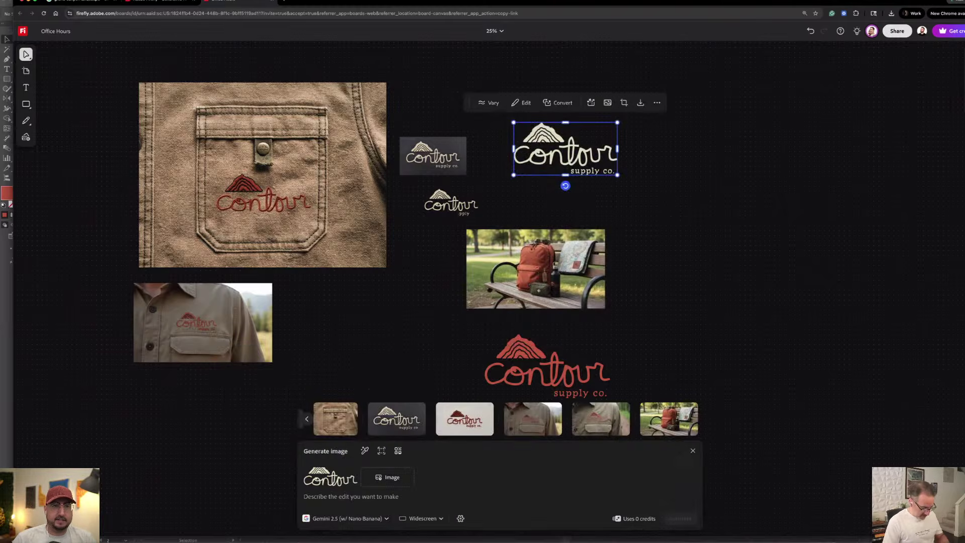
type("emb")
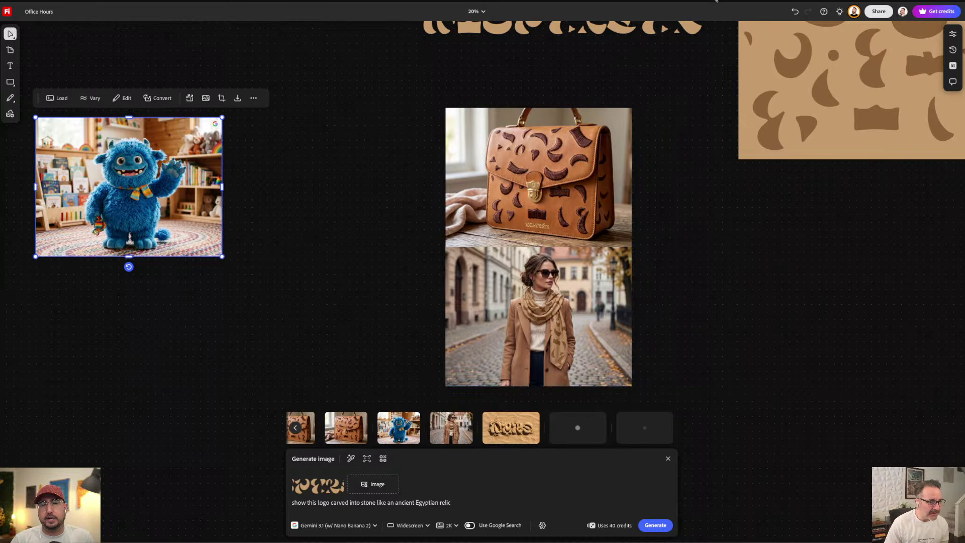
Load adobe.ly/redcarpet in a new browser tab
key("super+t")
type("a")
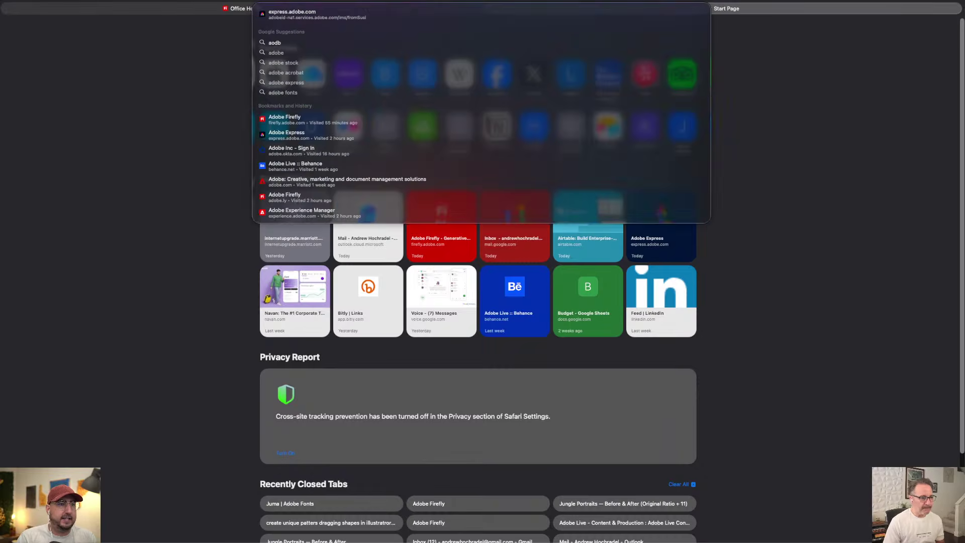
type("dobe.ly/re")
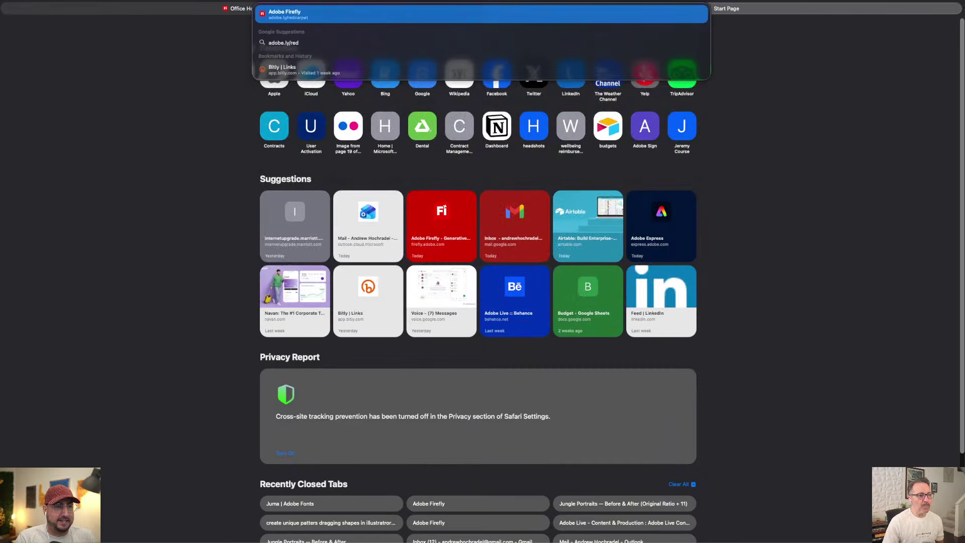
key("Return")
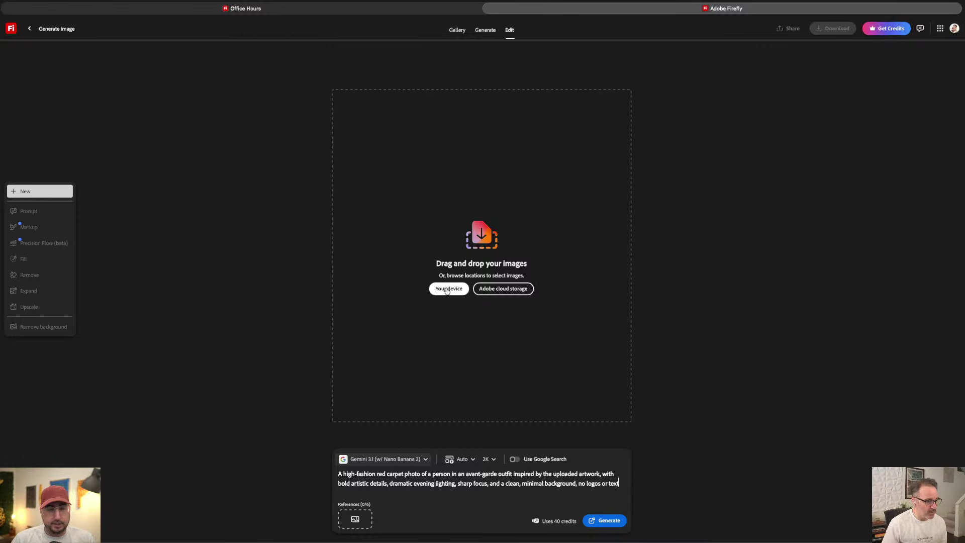
Find the presenter's JPG portrait from the previous 30 days by searching for "headshot", and upload it as the image to edit
left_click(456, 290)
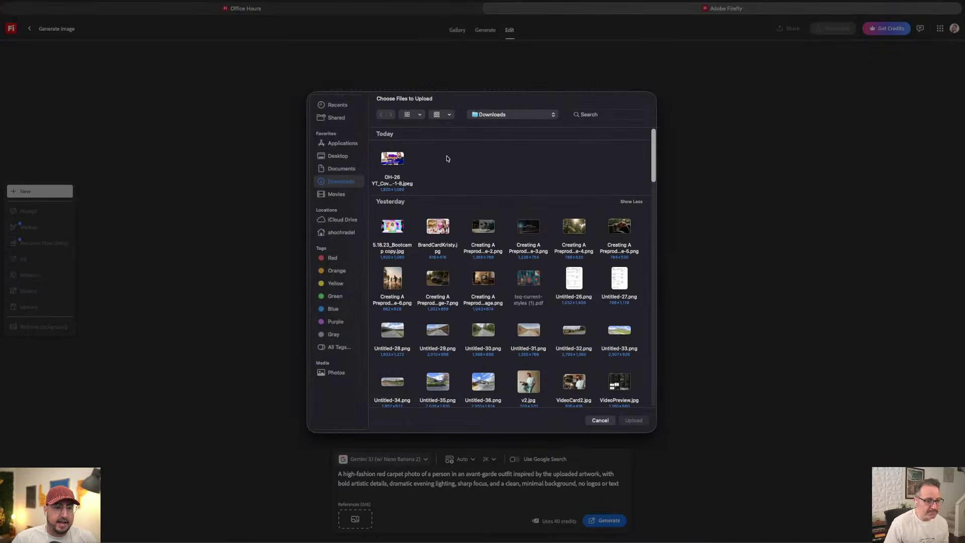
left_click(588, 114)
type("headshot")
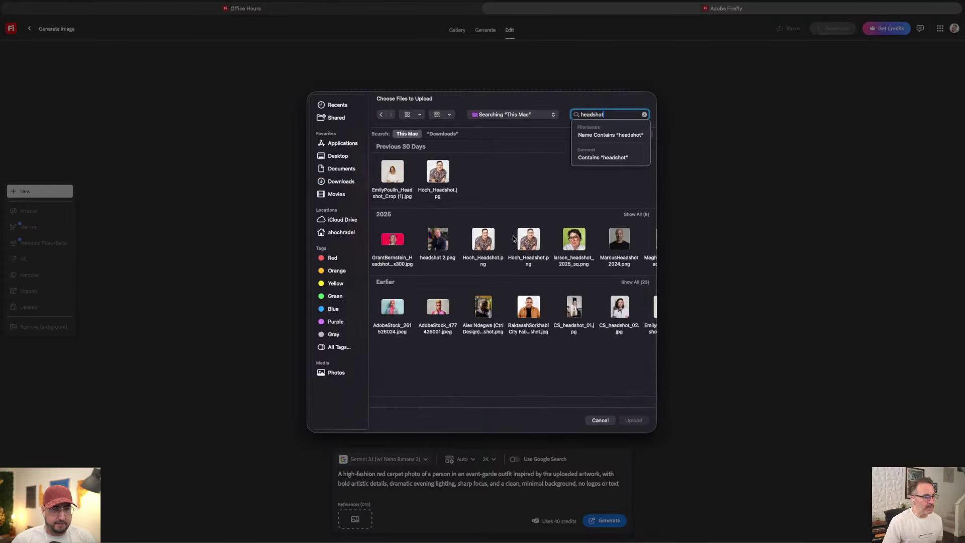
double_click(438, 172)
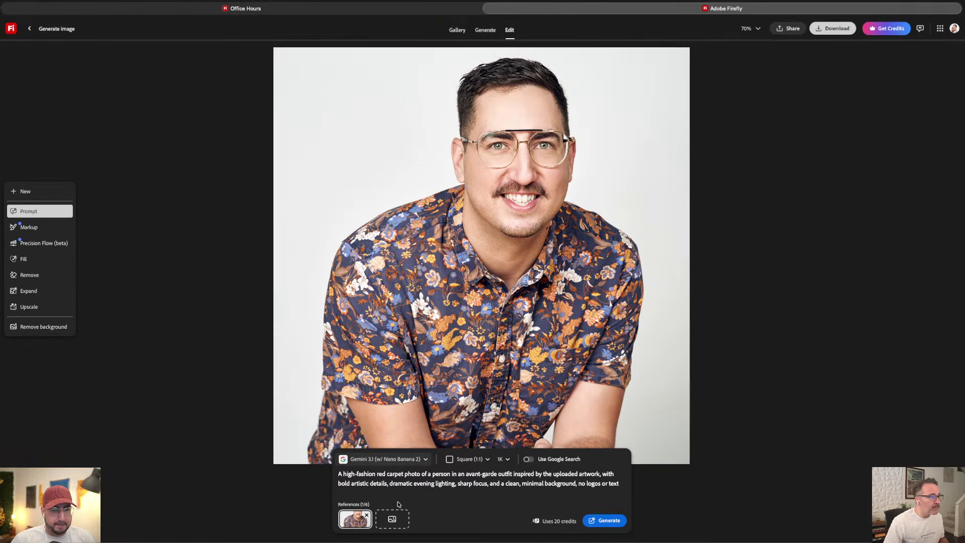
Add the yellow floral artwork from Downloads as a second reference, and generate the red carpet image with Gemini 3.1 (w/ Nano Banana 2)
left_click(395, 521)
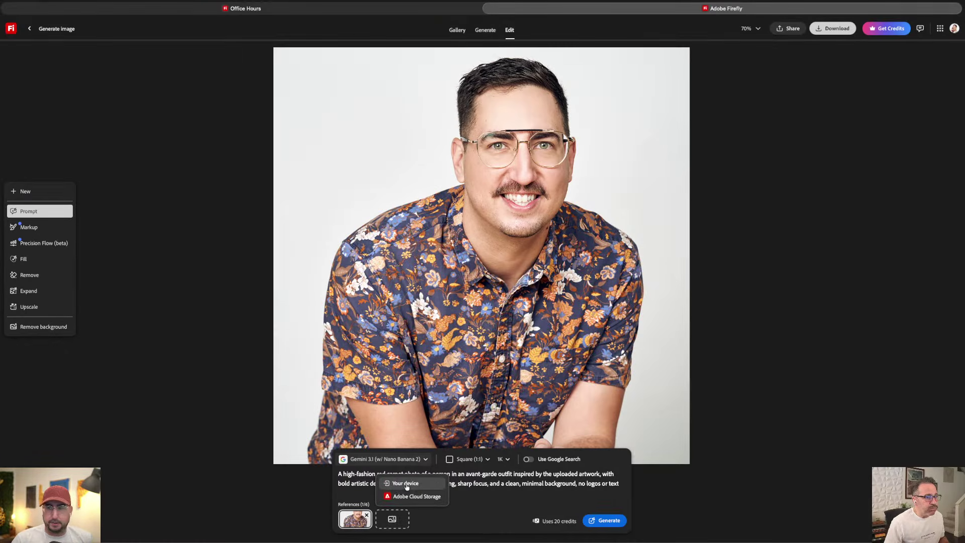
left_click(407, 484)
scroll(530, 255, "down", 3)
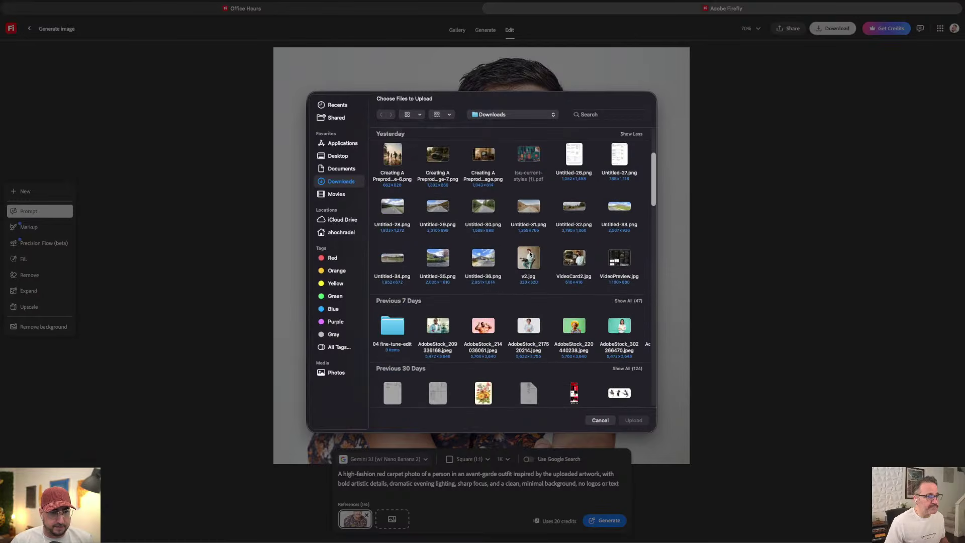
scroll(530, 255, "down", 3)
left_click(483, 268)
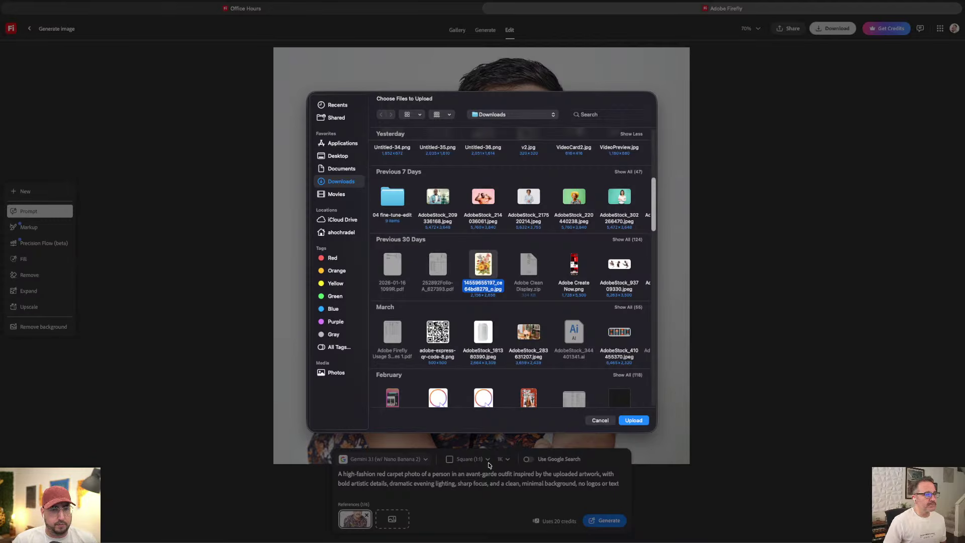
key("Return")
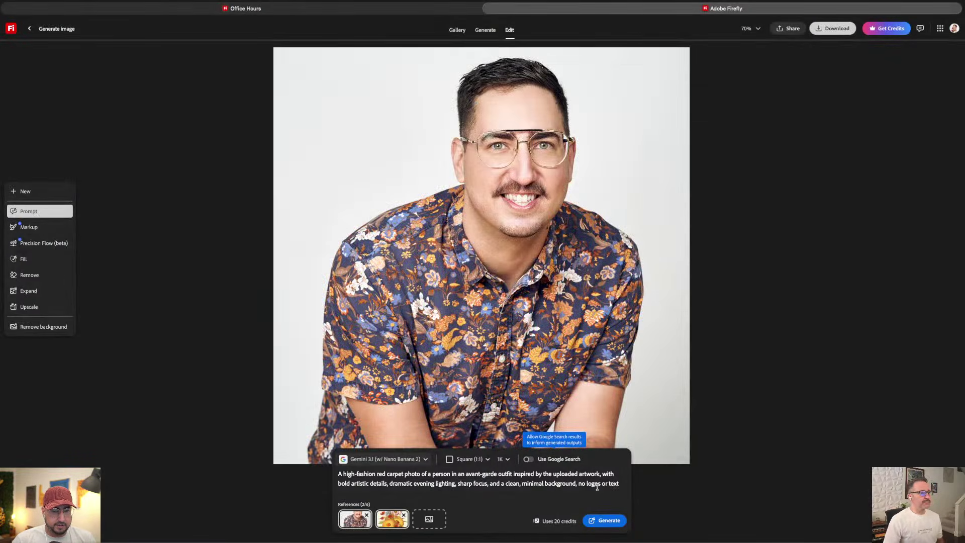
left_click(607, 522)
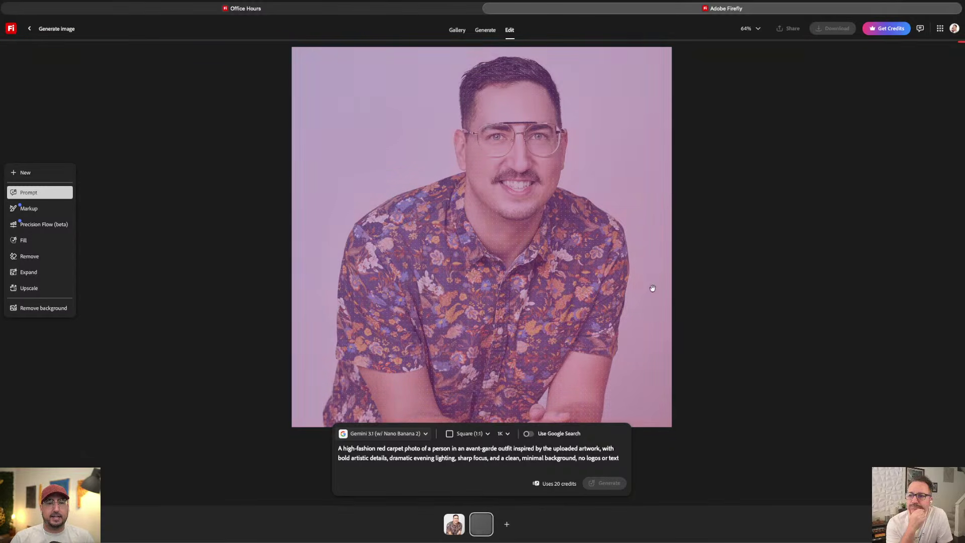
On the Office Hours board, place the cookie-and-handbag image flush beside the handbag photo with tops aligned, and delete the blue monster image
left_click(317, 10)
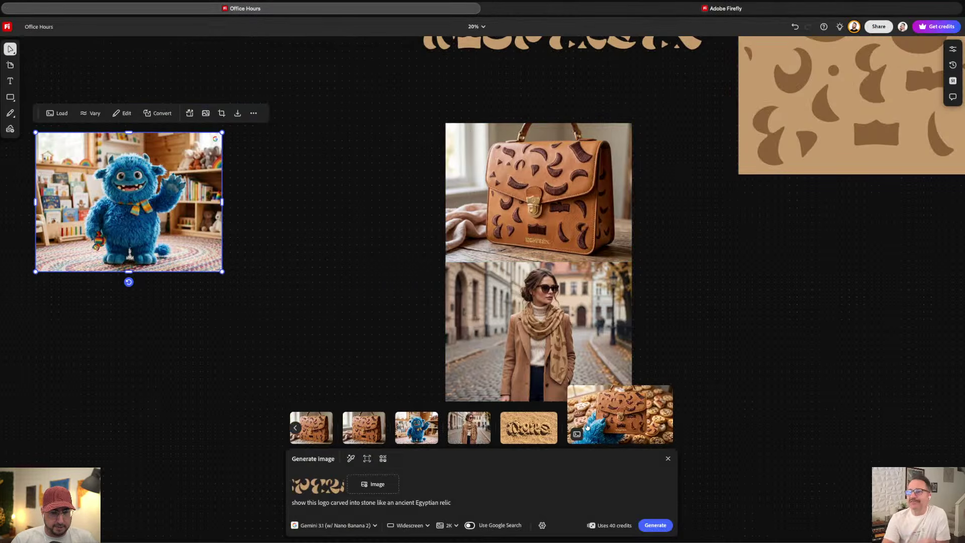
left_click(488, 372)
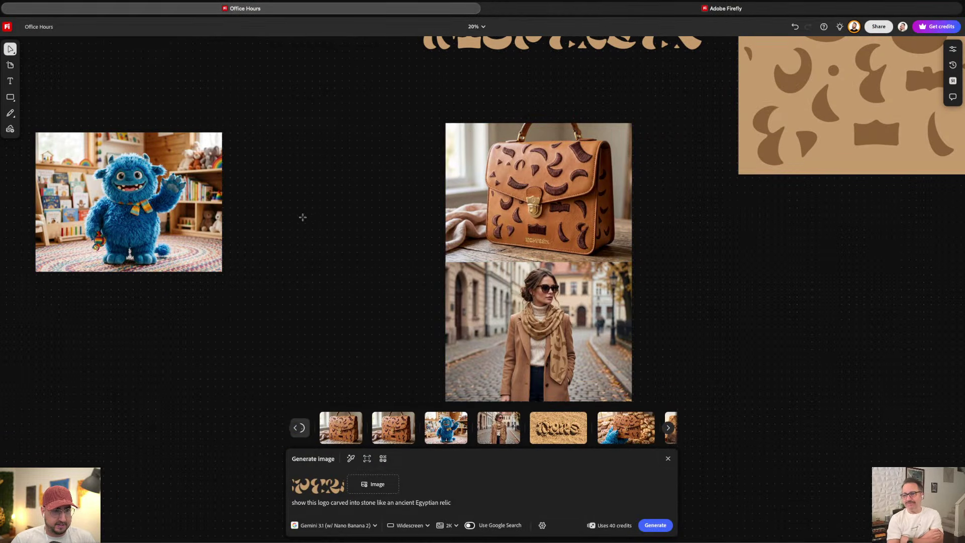
left_click(188, 189)
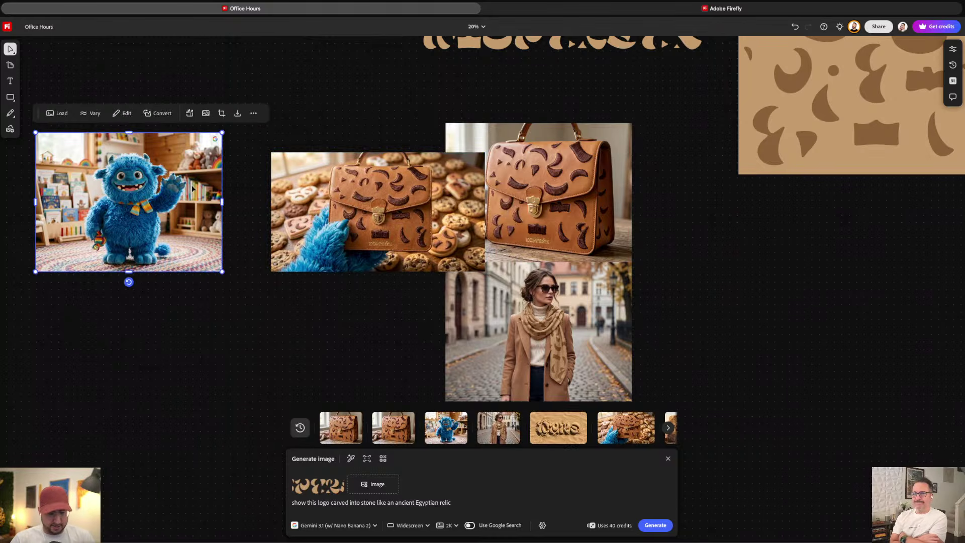
left_click_drag(371, 207, 331, 176)
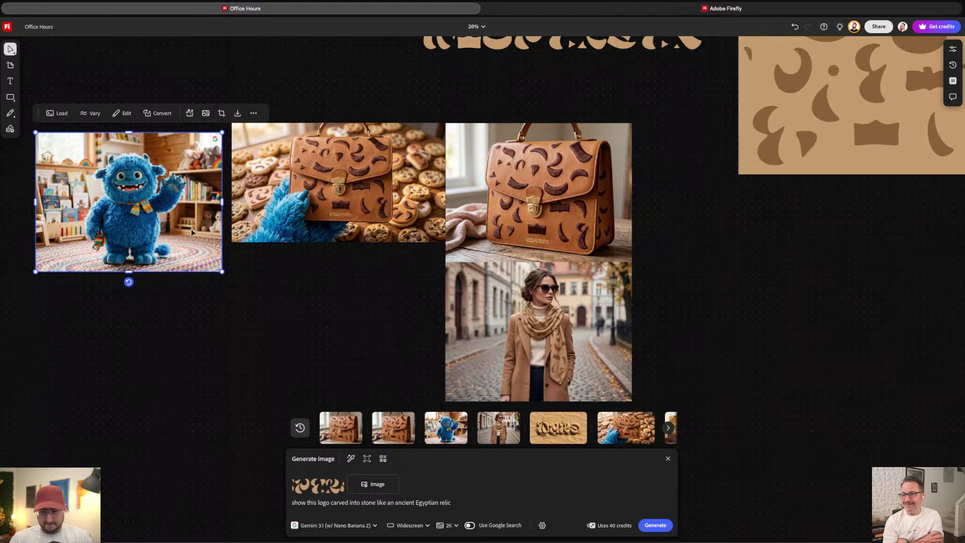
key("Delete")
Enlarge the cookie-and-handbag image proportionally to match the height of the adjacent handbag photo
scroll(352, 211, "left", 5)
left_click(402, 206)
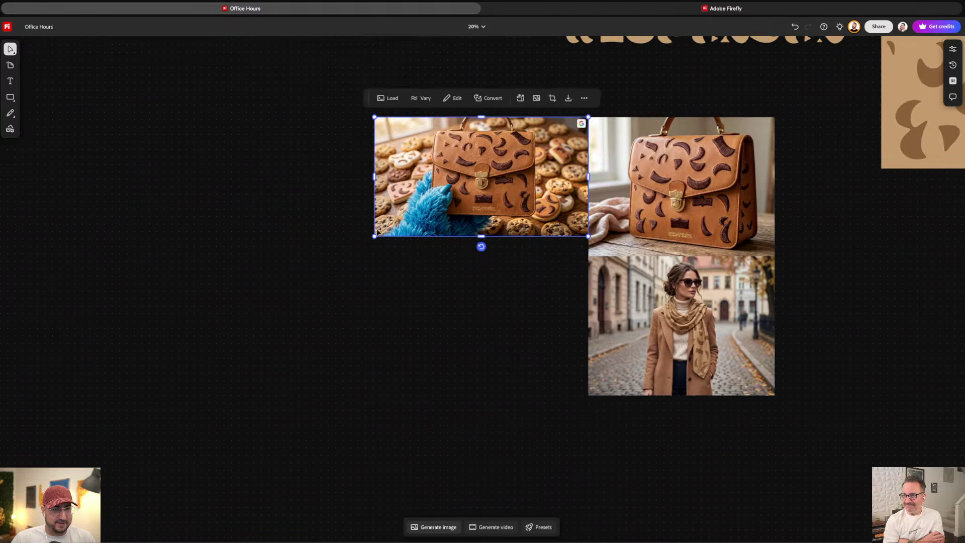
left_click_drag(374, 236, 340, 257)
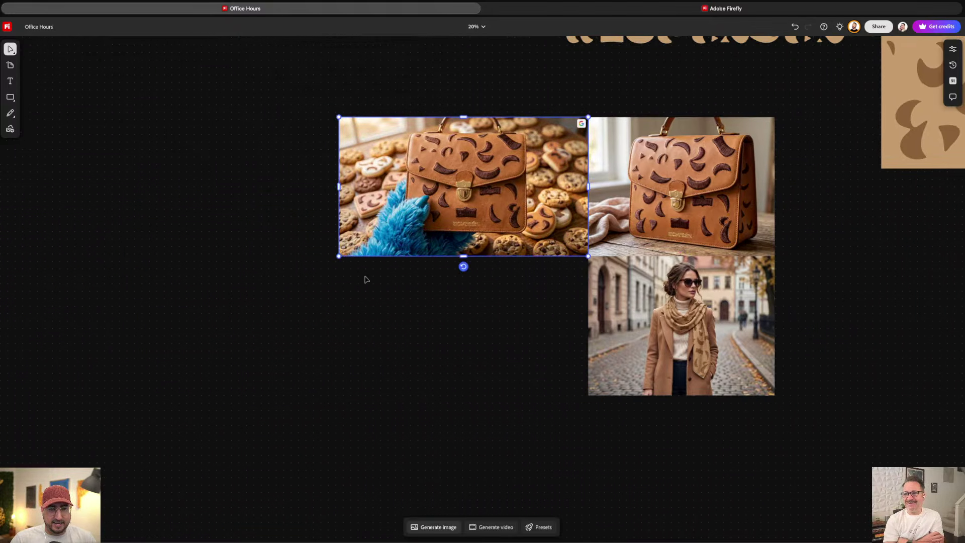
Place the generated Egyptian relic image below the cookie image, and enlarge it to match the height of the street scarf photo
left_click(438, 527)
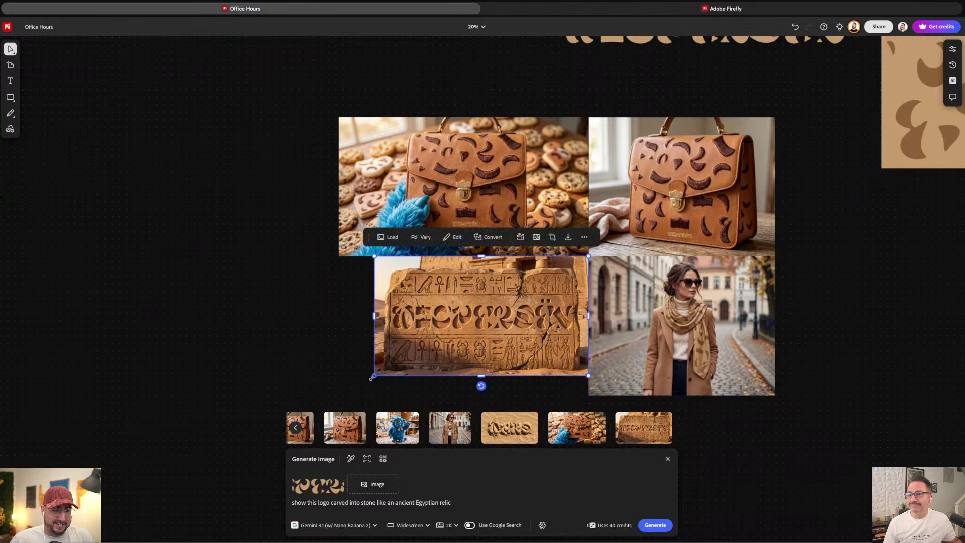
left_click_drag(374, 376, 340, 396)
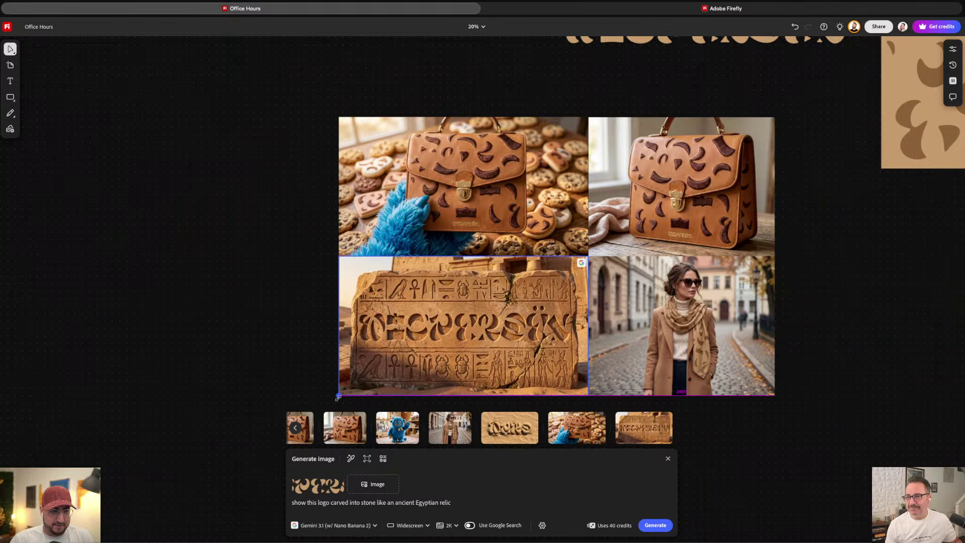
left_click(644, 265)
Review the four-image mockup grid up close, and check the red carpet generation in the Adobe Firefly tab
scroll(644, 265, "up", 5)
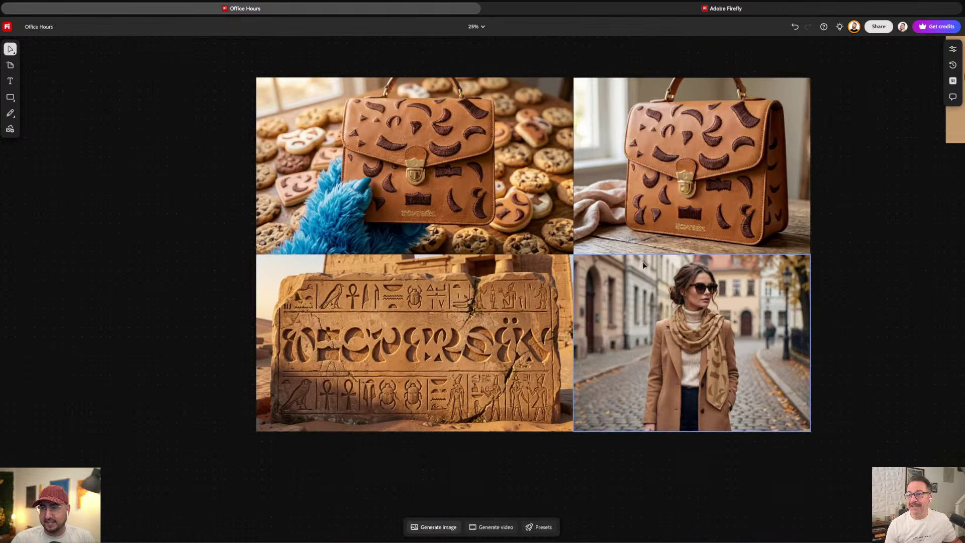
scroll(601, 294, "down", 1)
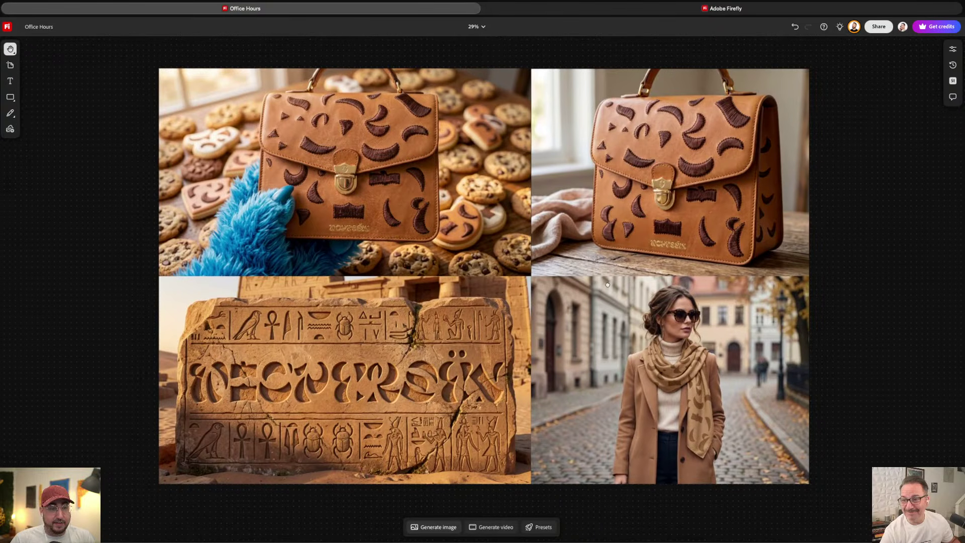
scroll(559, 307, "up", 1)
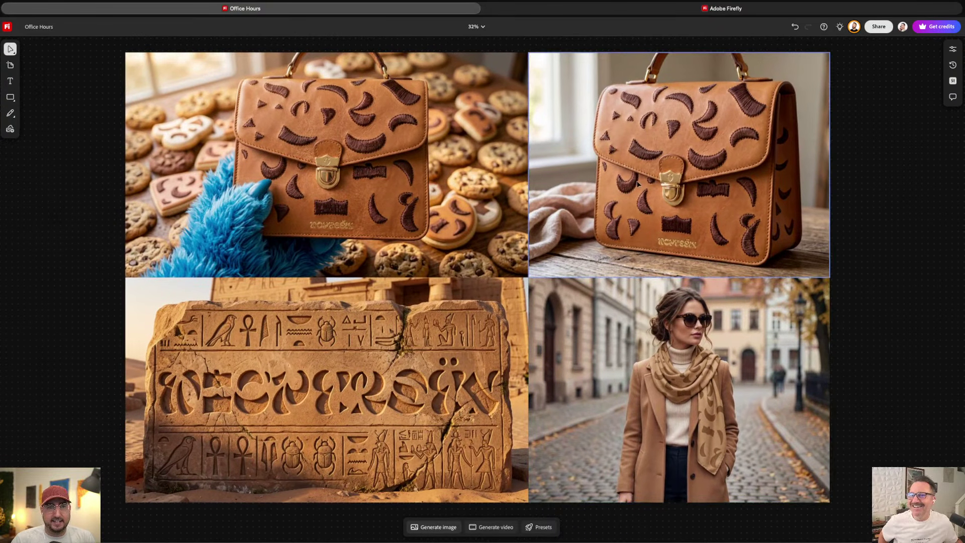
left_click(717, 8)
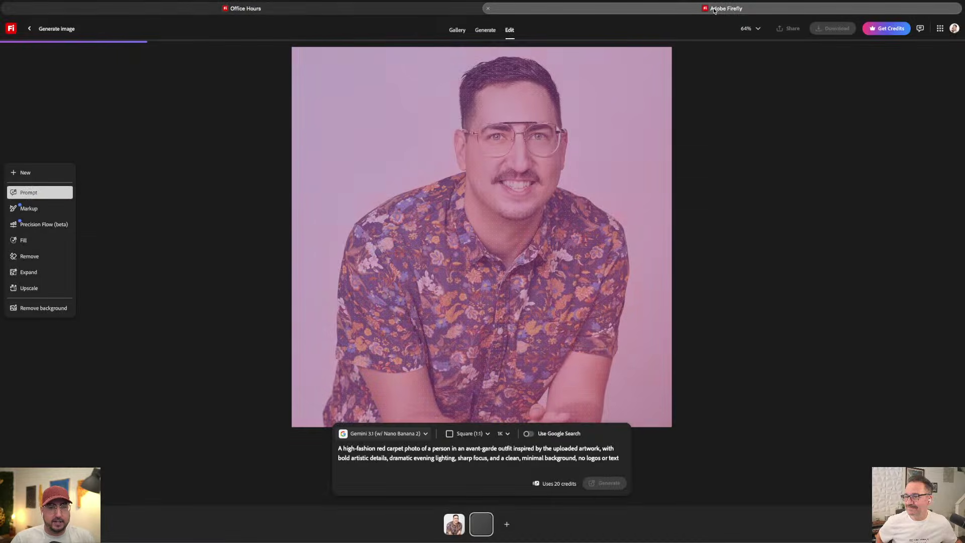
Return to the Office Hours board, and examine the scarf pattern up close and the complete four-image mockup grid
left_click(432, 9)
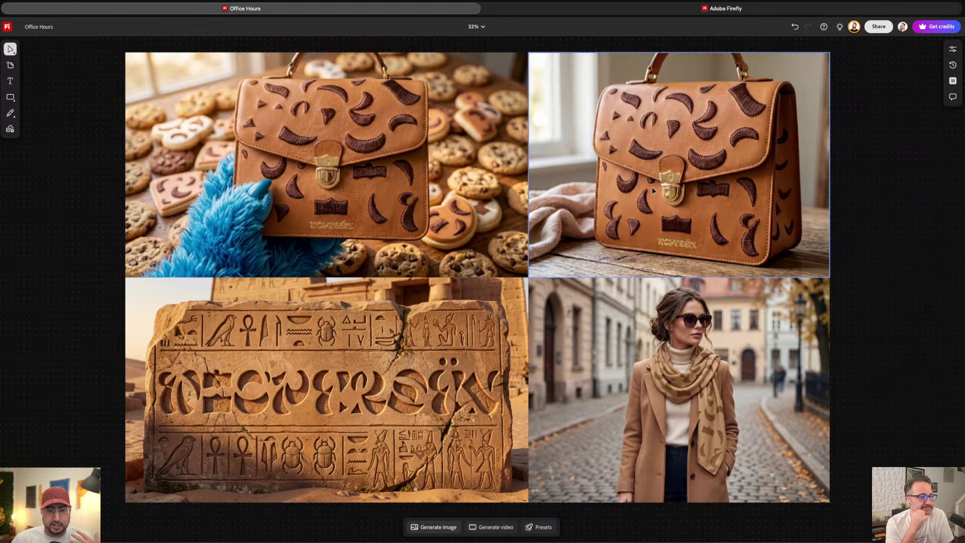
key("space")
left_click_drag(719, 273, 718, 273)
left_click_drag(704, 389, 583, 209)
scroll(635, 329, "up", 5)
scroll(587, 270, "up", 4)
key("space")
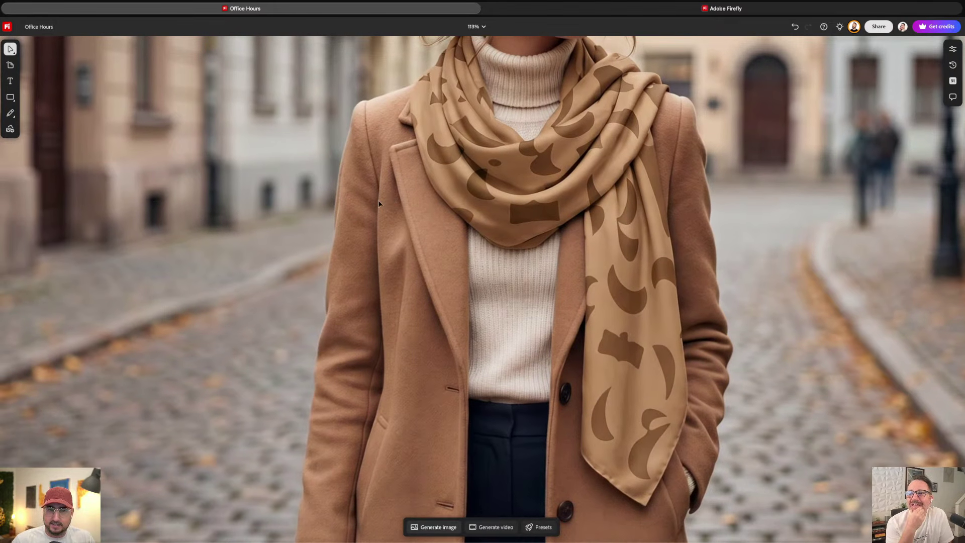
key("space")
scroll(352, 206, "down", 6)
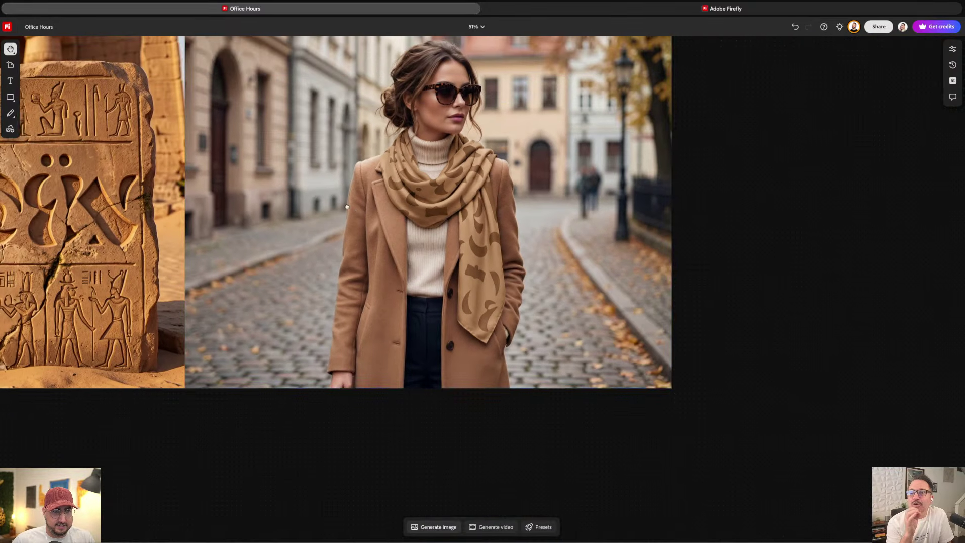
left_click_drag(347, 207, 651, 392)
scroll(444, 267, "down", 3)
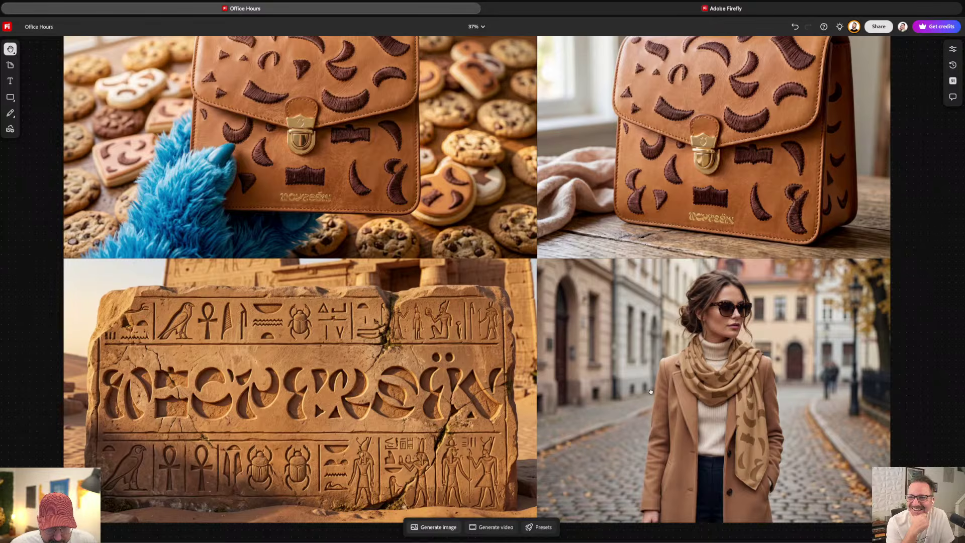
scroll(584, 297, "down", 1)
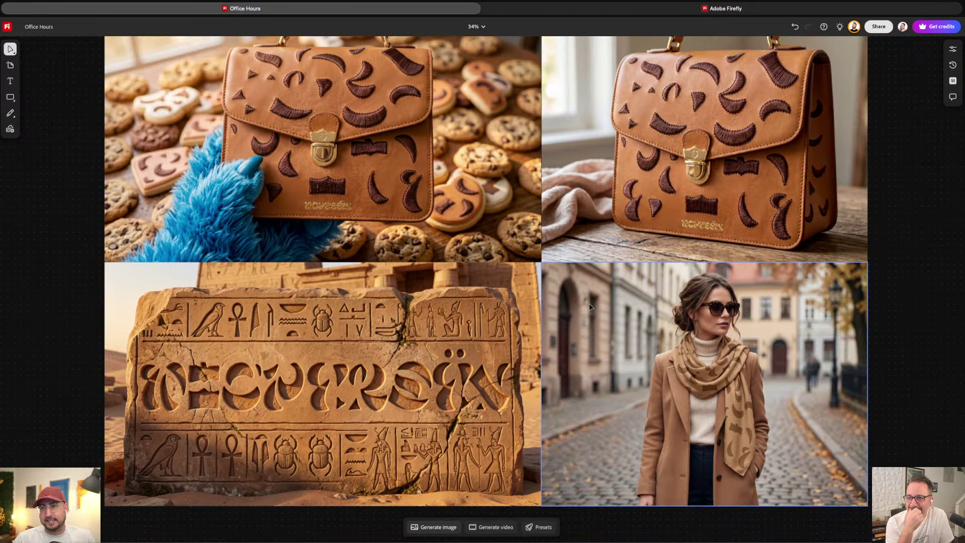
left_click_drag(571, 292, 581, 288)
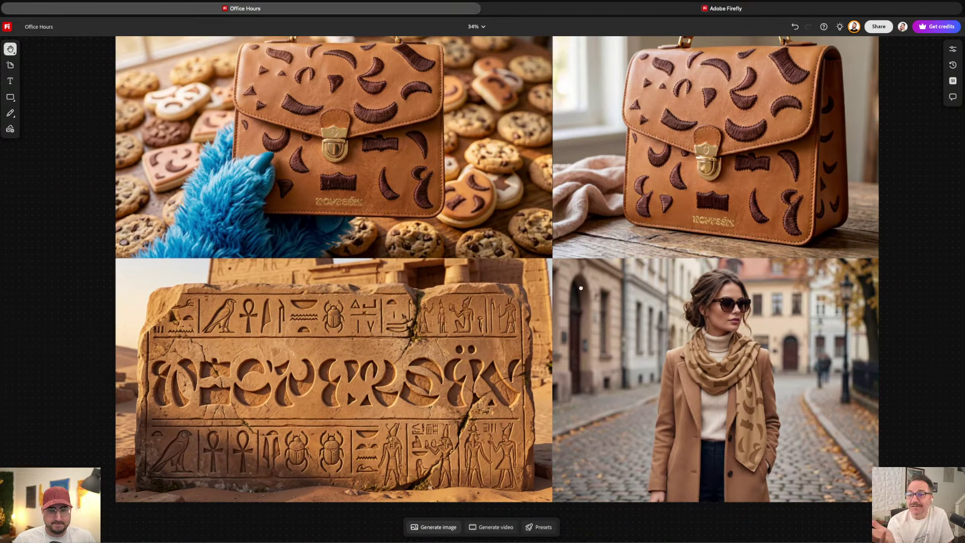
key("v")
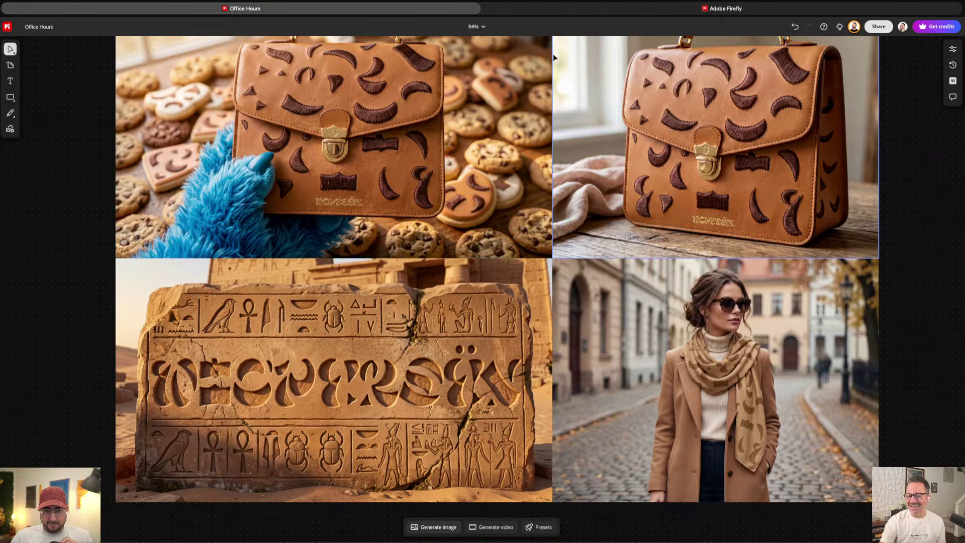
Switch to the Contour layout in Illustrator, and select the oval leather patch image overlapping the panels
left_click(571, 12)
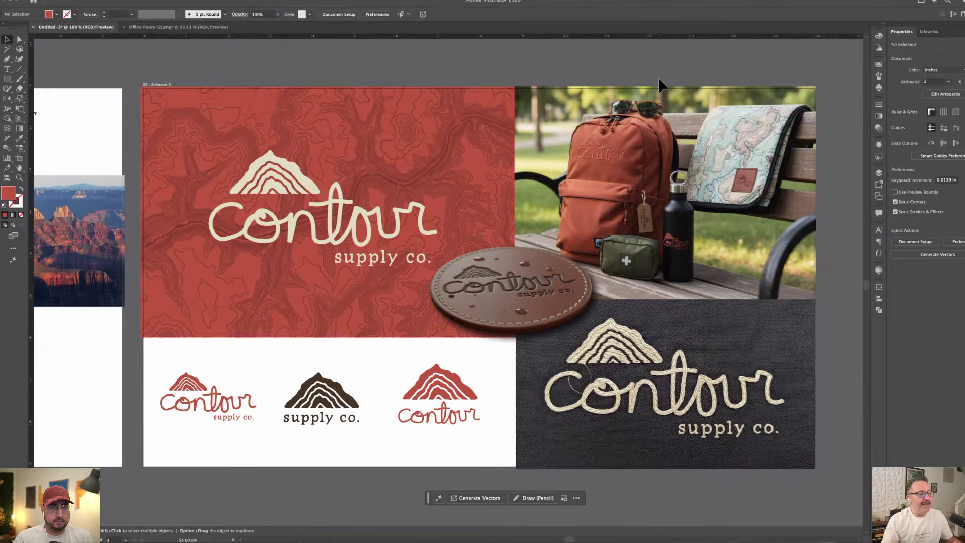
left_click(542, 284)
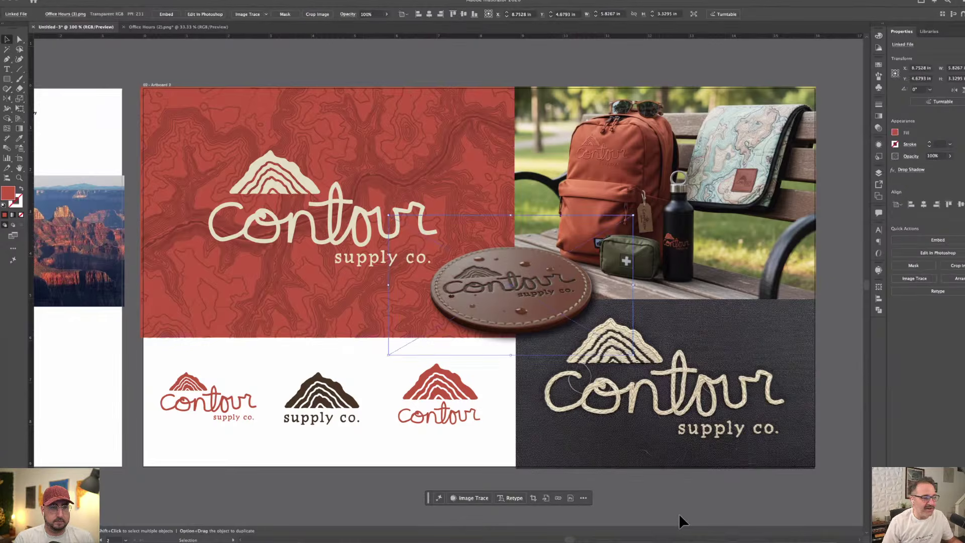